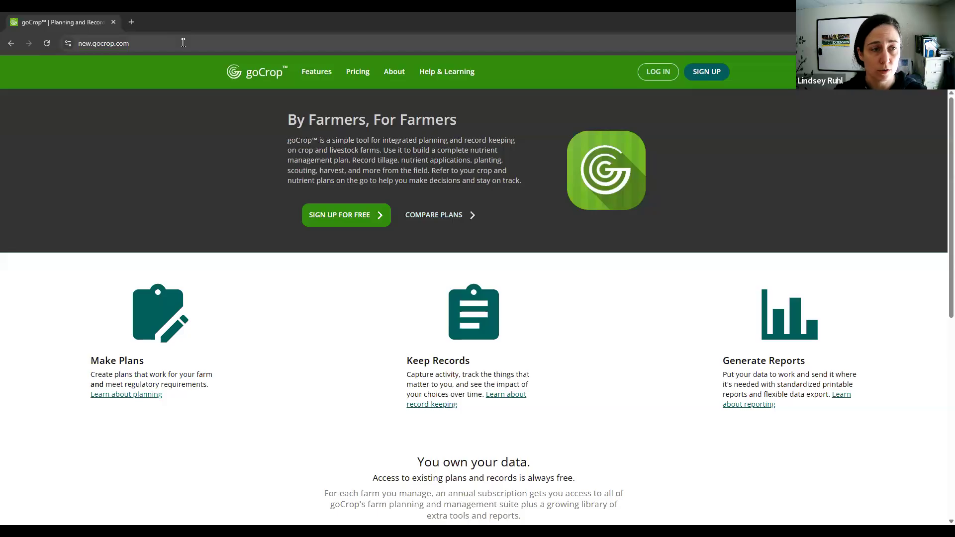
left_click(186, 48)
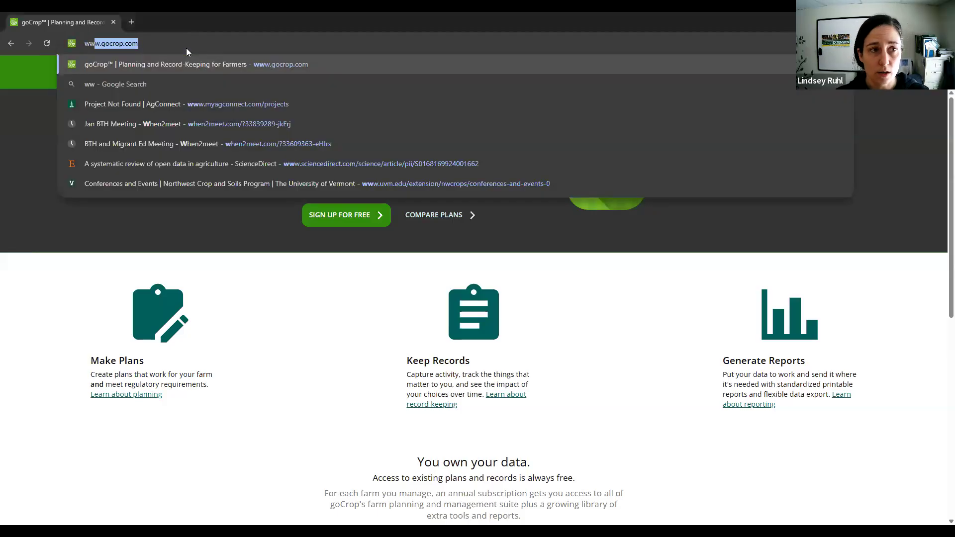
type("ww.")
key("BackSpace")
type("w.gocrop.com")
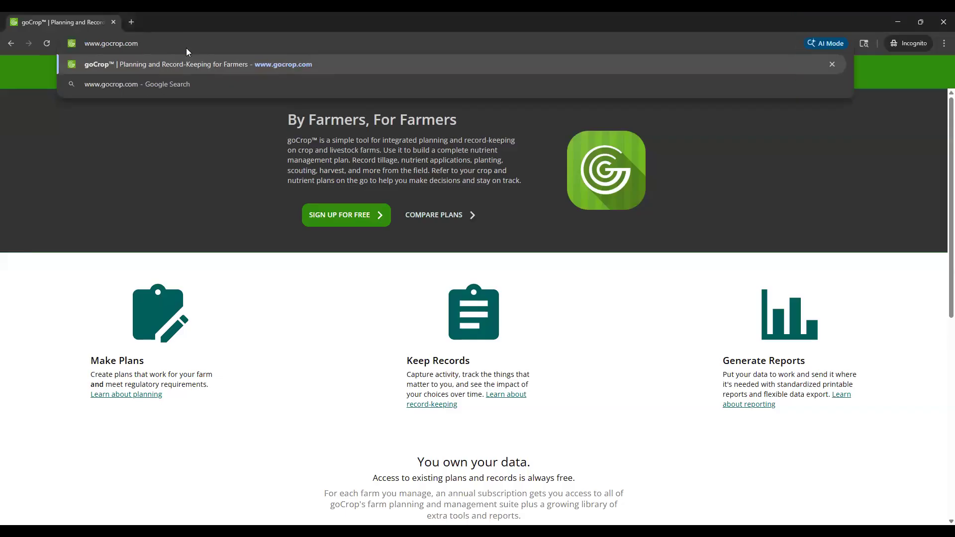
key("Return")
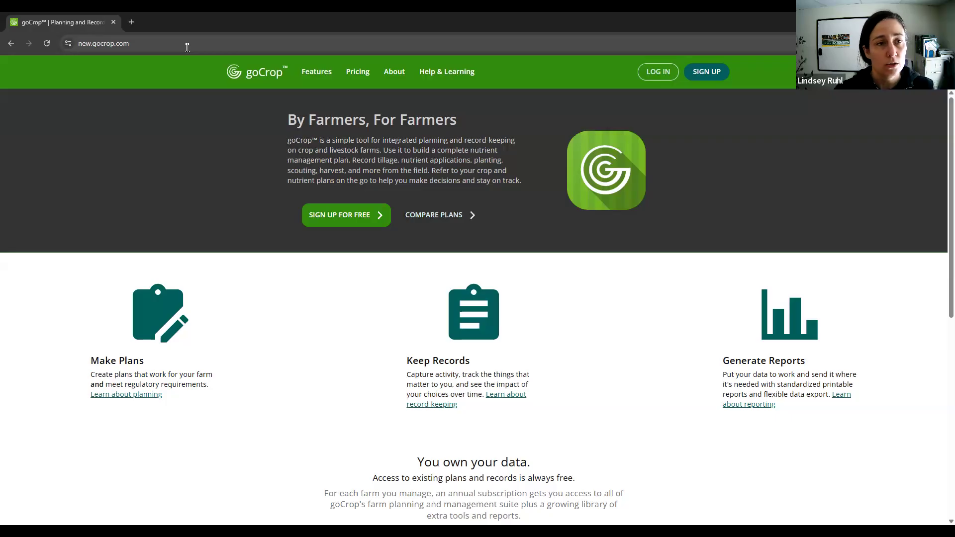
left_click(187, 47)
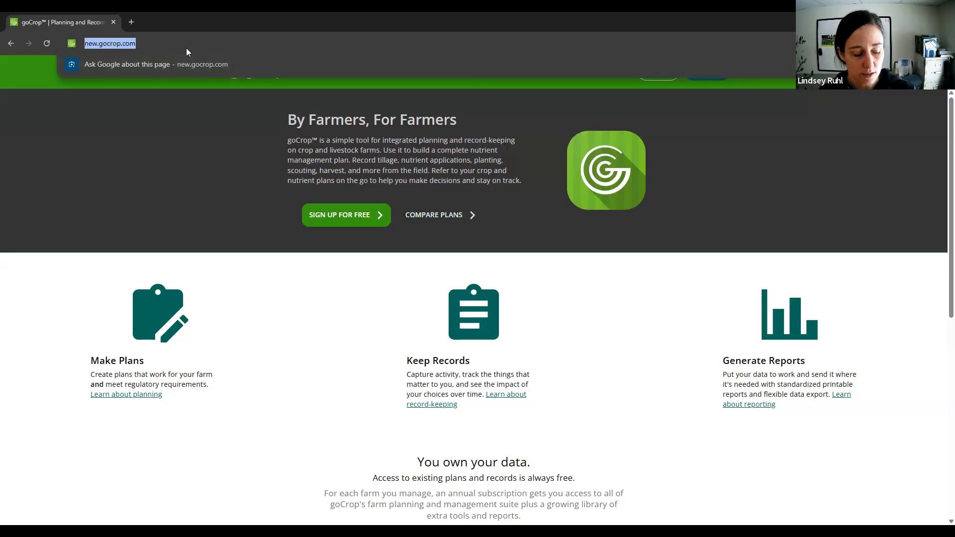
type("www.")
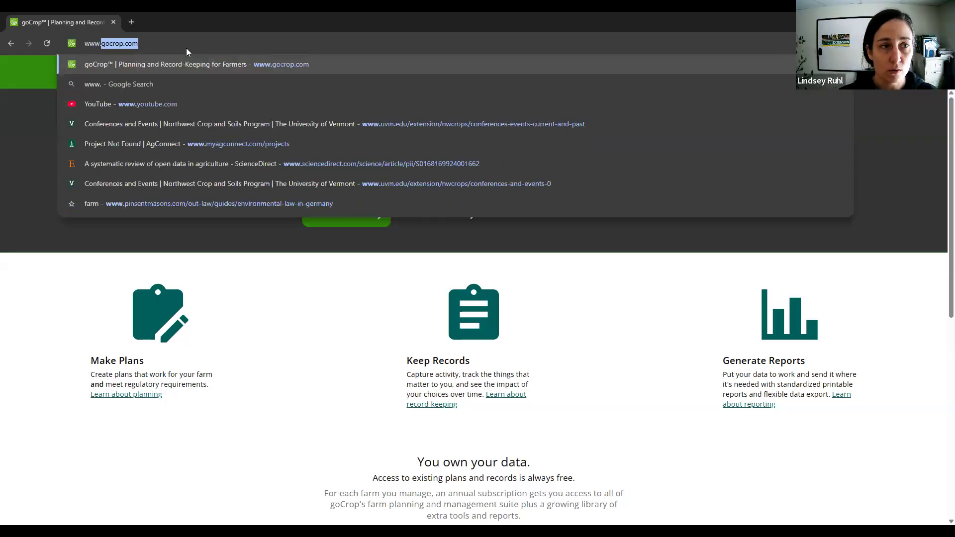
type("gocrop.com")
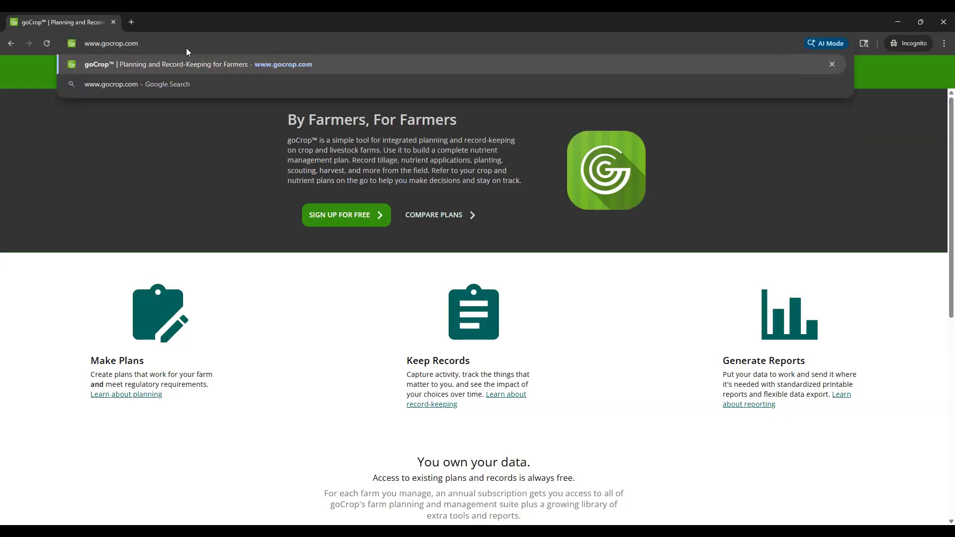
key("Return")
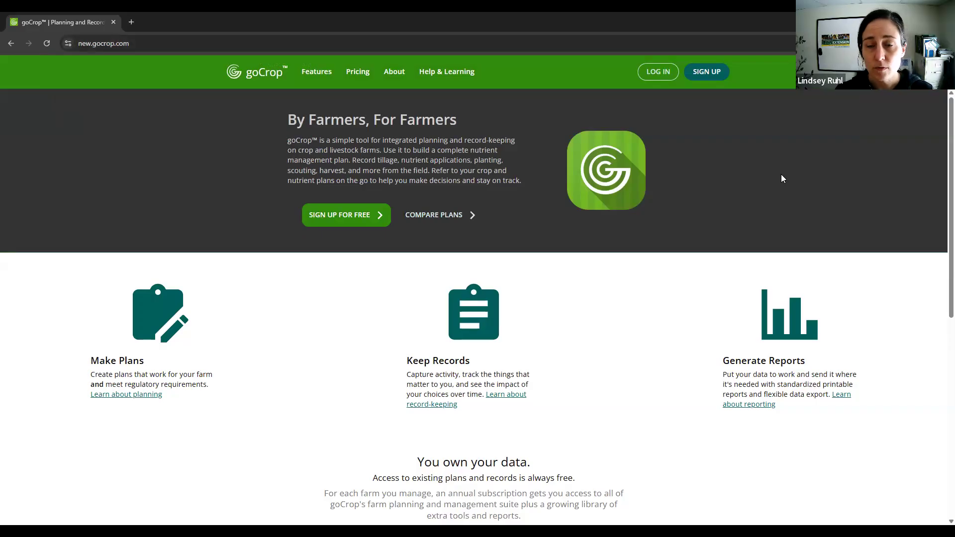
- Open the log-in form and place the cursor in its email field
left_click(657, 77)
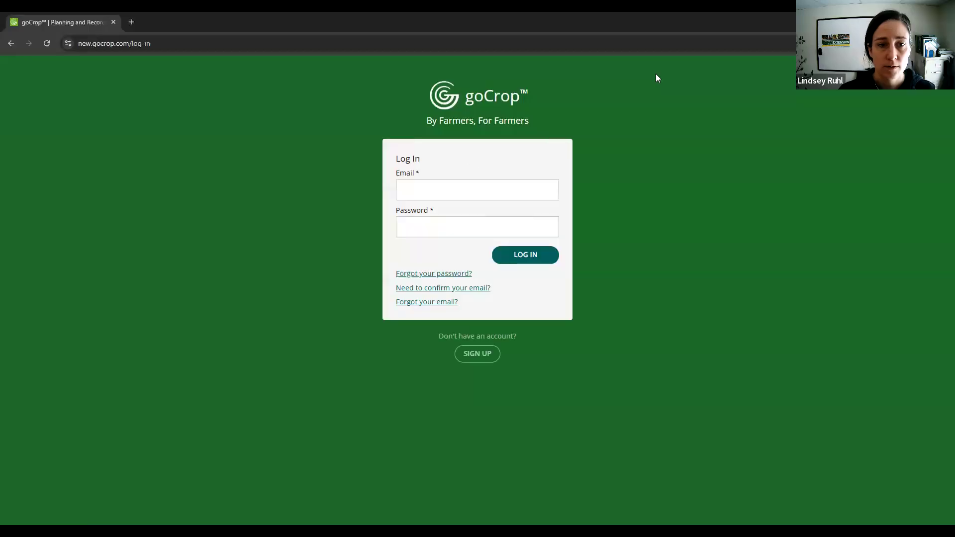
left_click(448, 198)
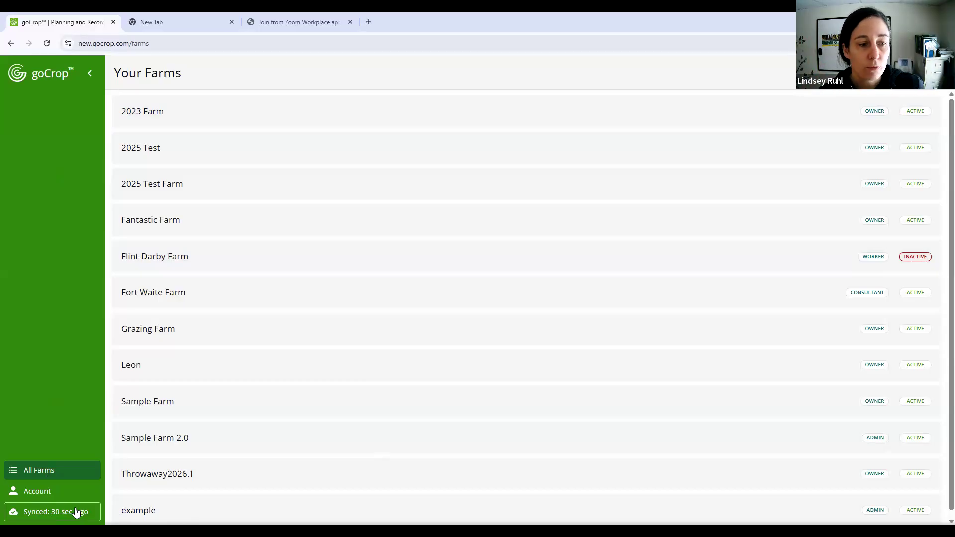
- View the account's password and email settings, and its optional profile information
key("Tab")
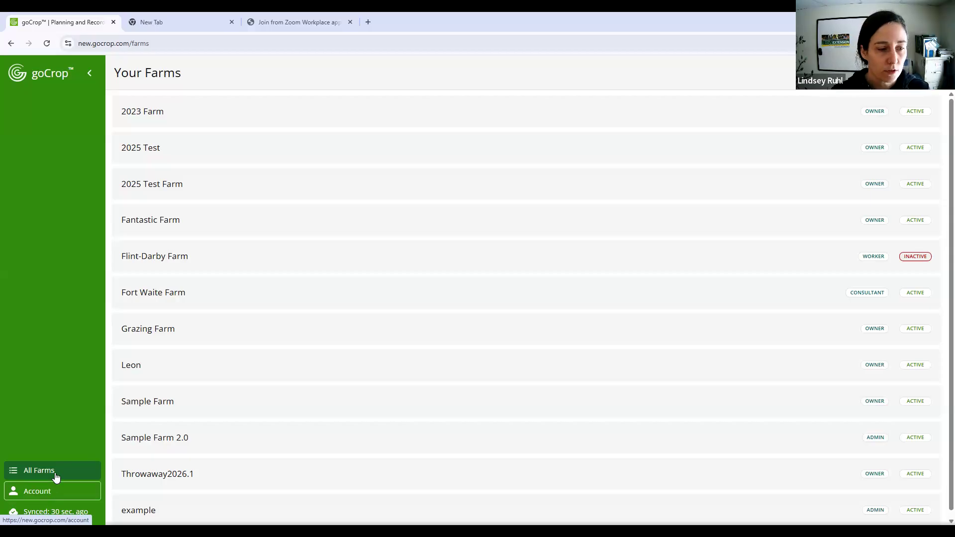
left_click(56, 480)
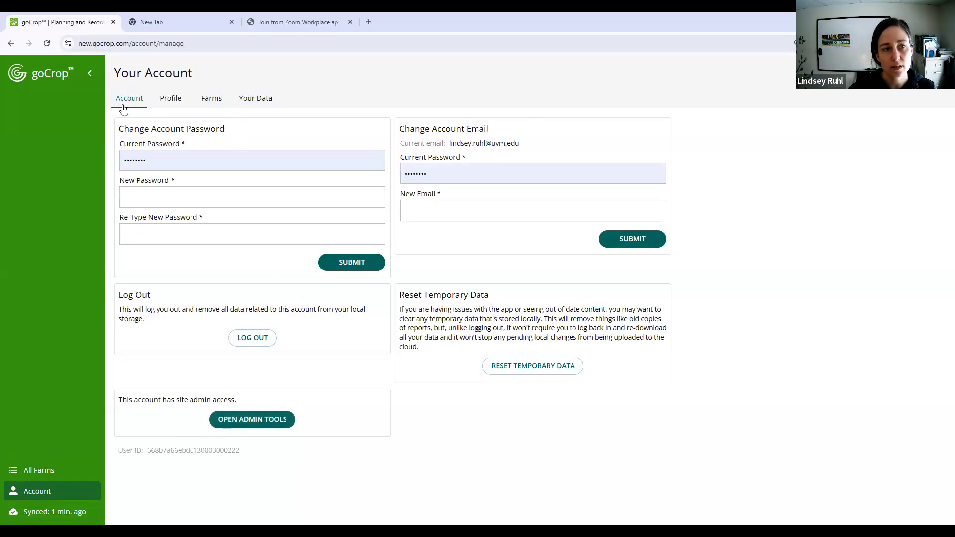
left_click(252, 162)
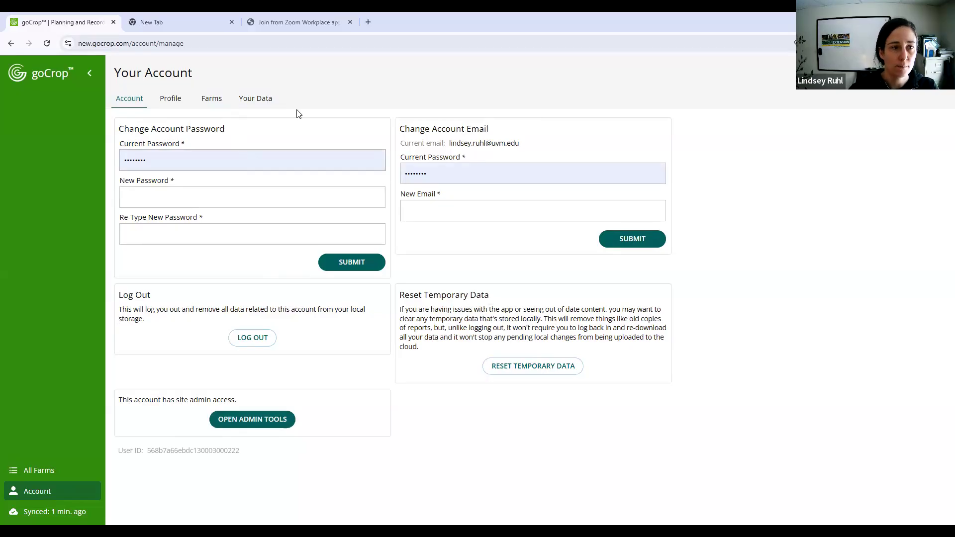
left_click(171, 101)
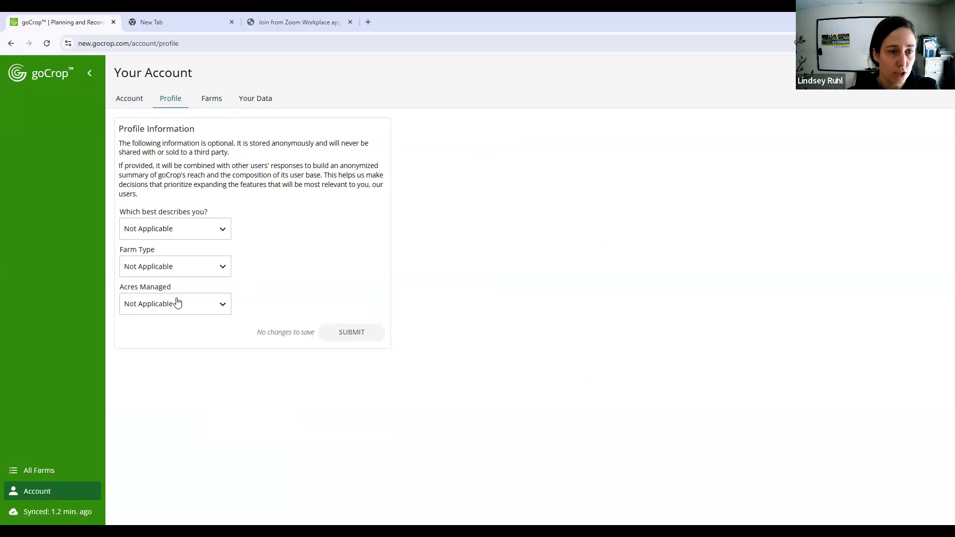
- View the roles and statuses of the account's accessible farms, and the account data information
left_click(214, 104)
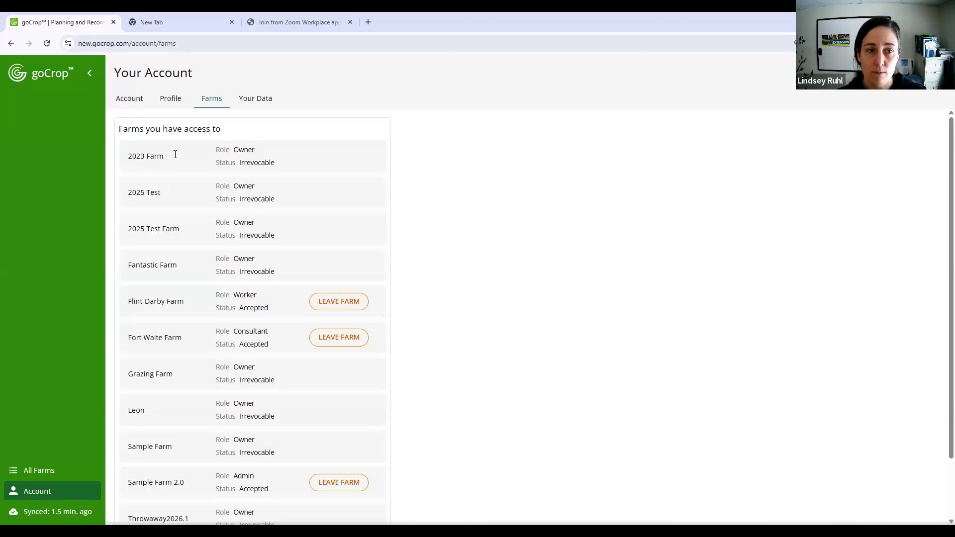
double_click(250, 147)
double_click(256, 162)
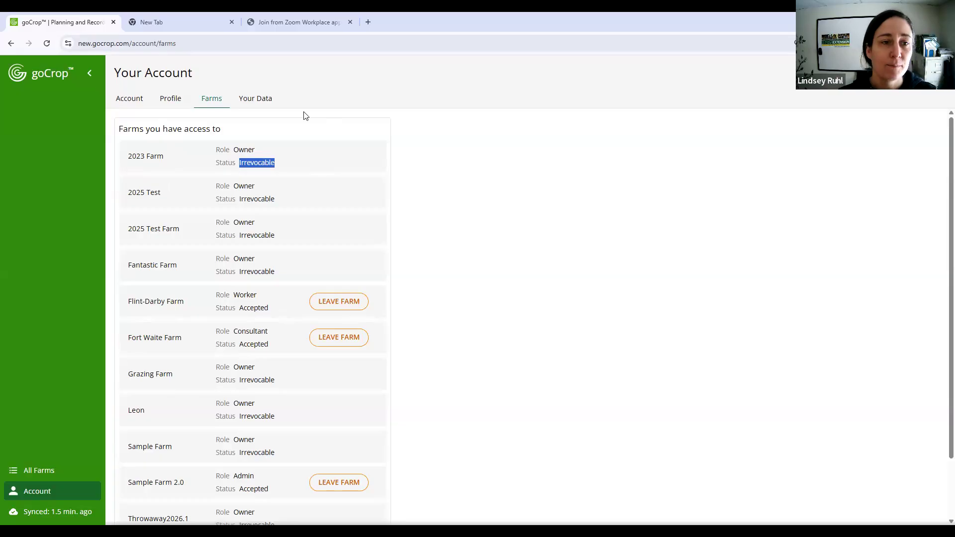
left_click(263, 99)
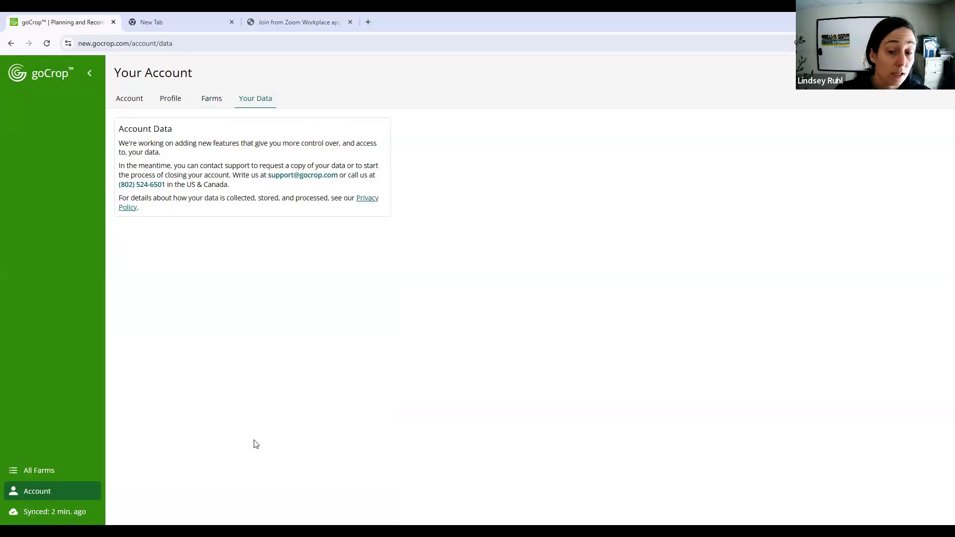
- Open Sample Farm 2.0 from the list of all farms and show its 2023 Annual Plan
left_click(63, 474)
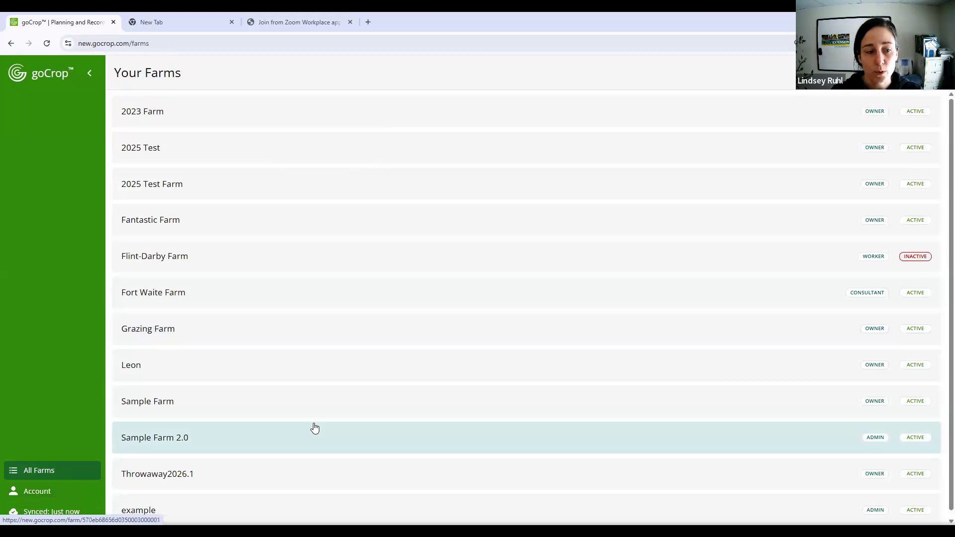
left_click(311, 443)
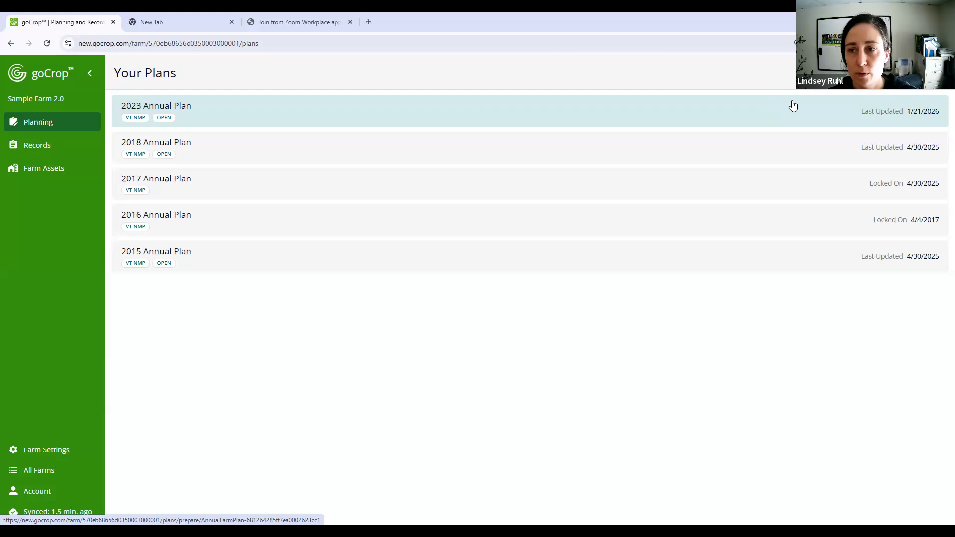
left_click(766, 112)
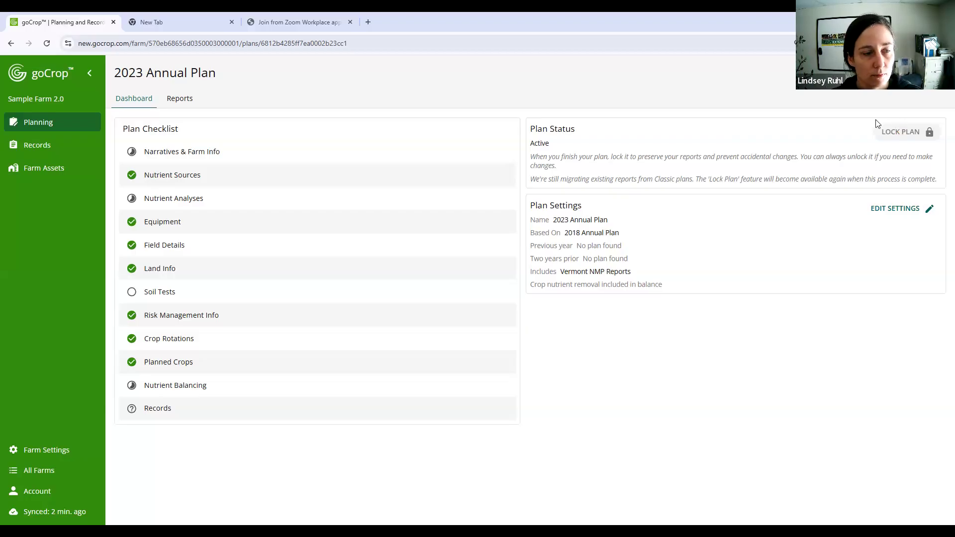
- Begin a new plan for the farm with the 2023 Annual Plan as its starting point
left_click(49, 122)
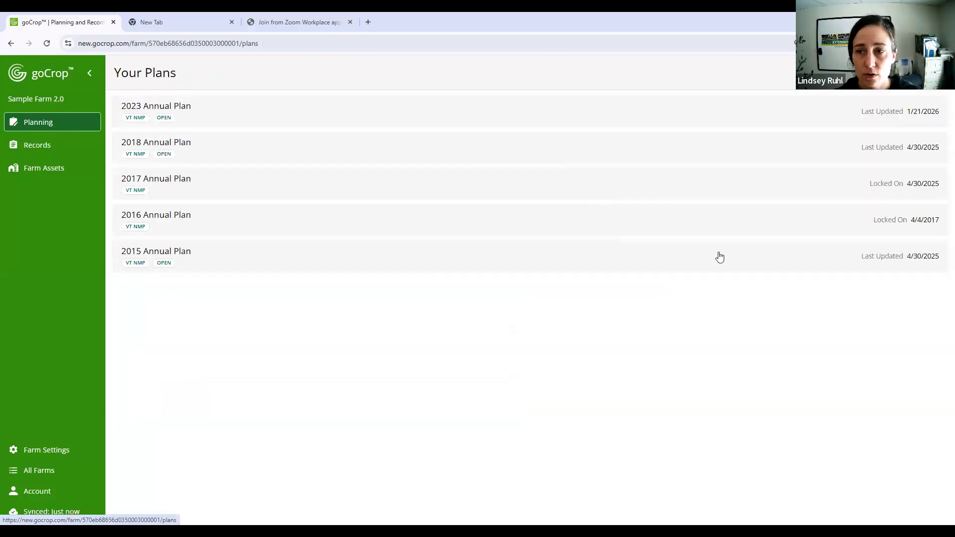
left_click(913, 72)
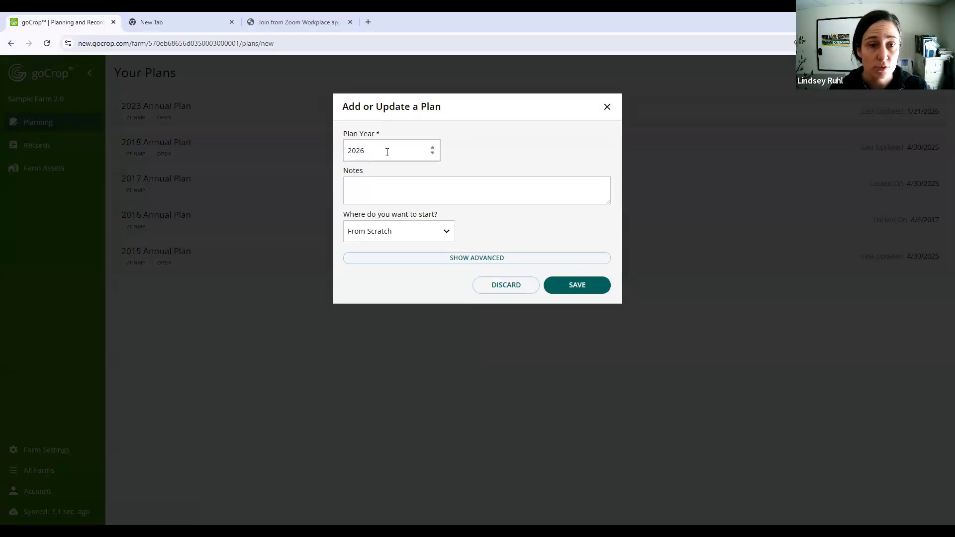
left_click(390, 180)
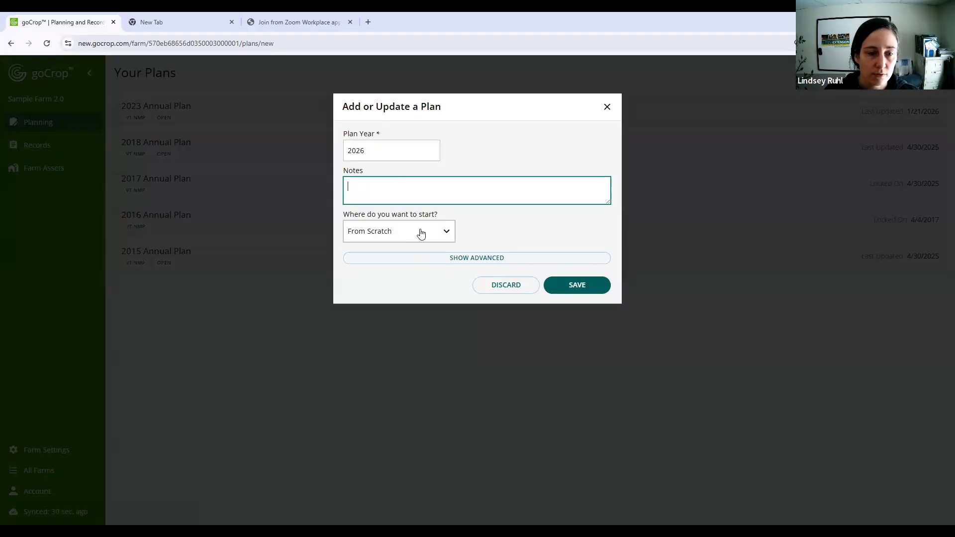
left_click(391, 237)
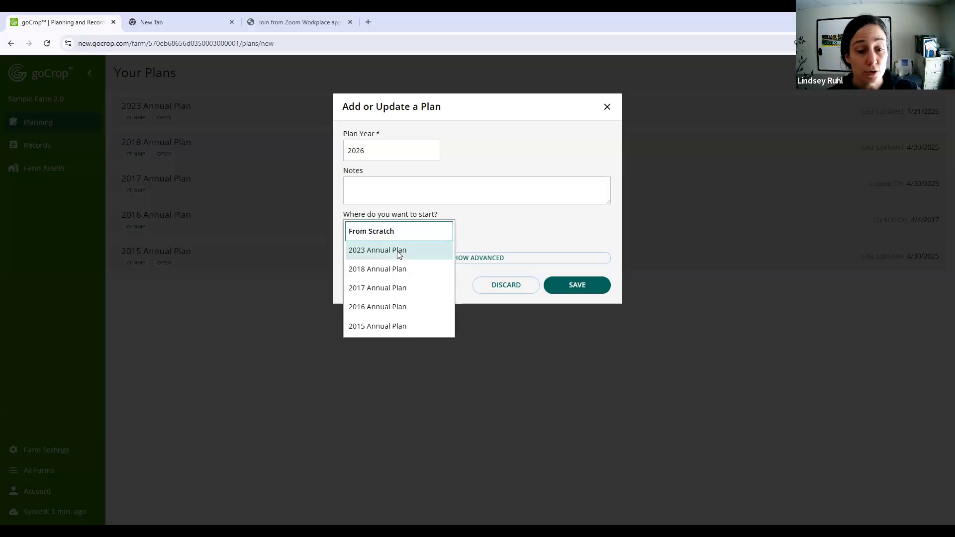
left_click(394, 249)
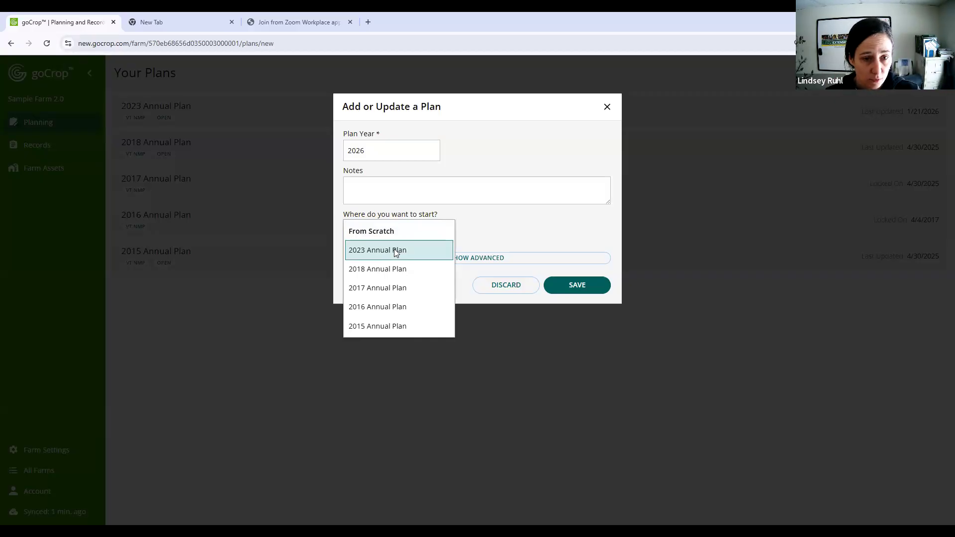
left_click(394, 250)
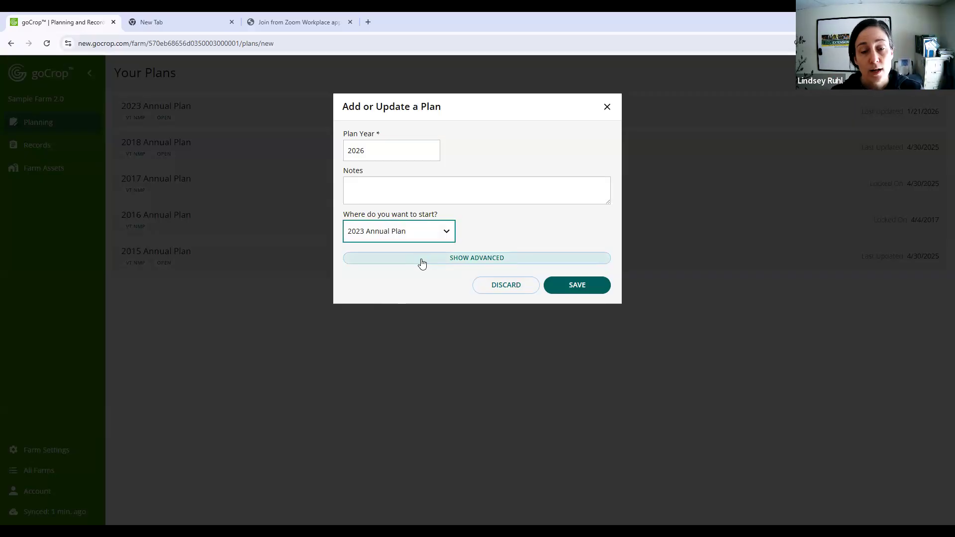
- Examine the new plan's advanced configuration and nutrient management options, including the choices for the previous year's plan
left_click(484, 263)
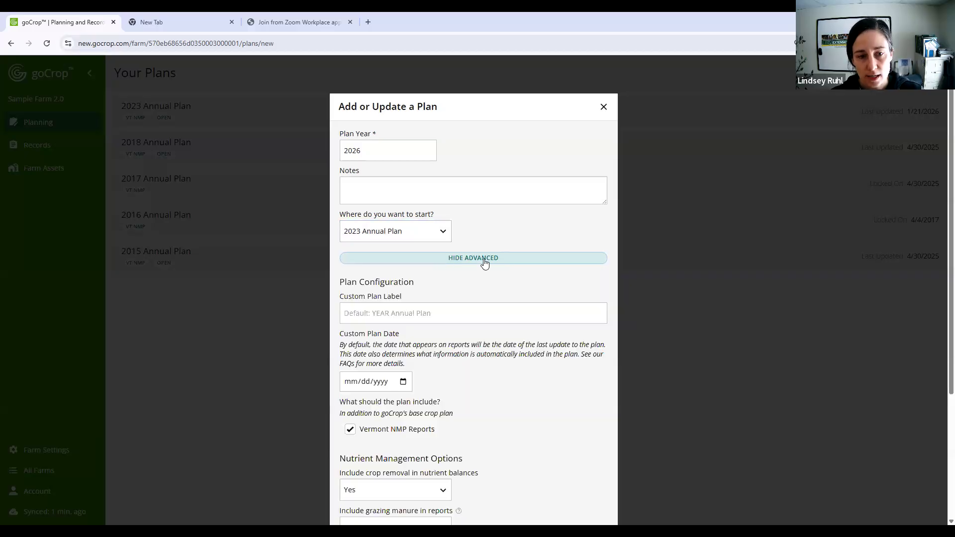
scroll(497, 306, "down", 1)
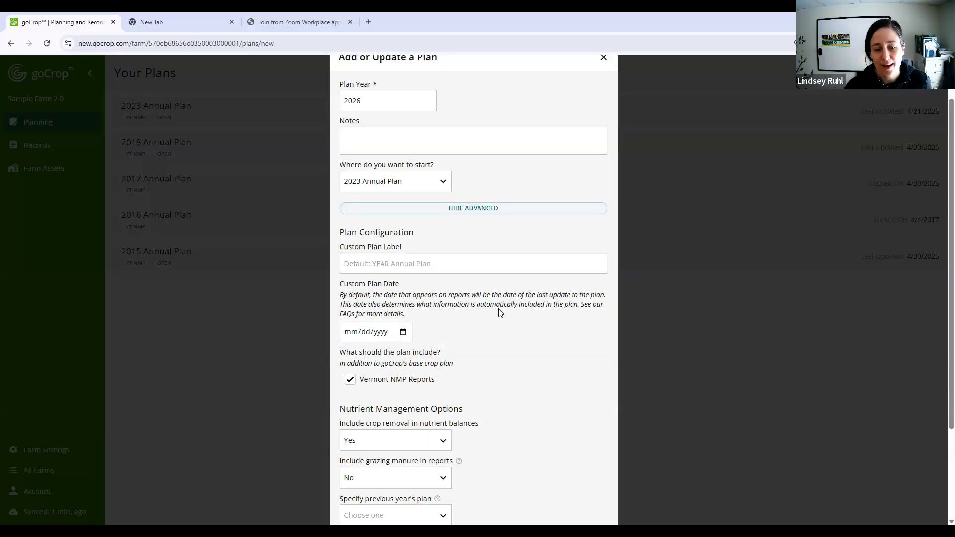
scroll(499, 310, "down", 1)
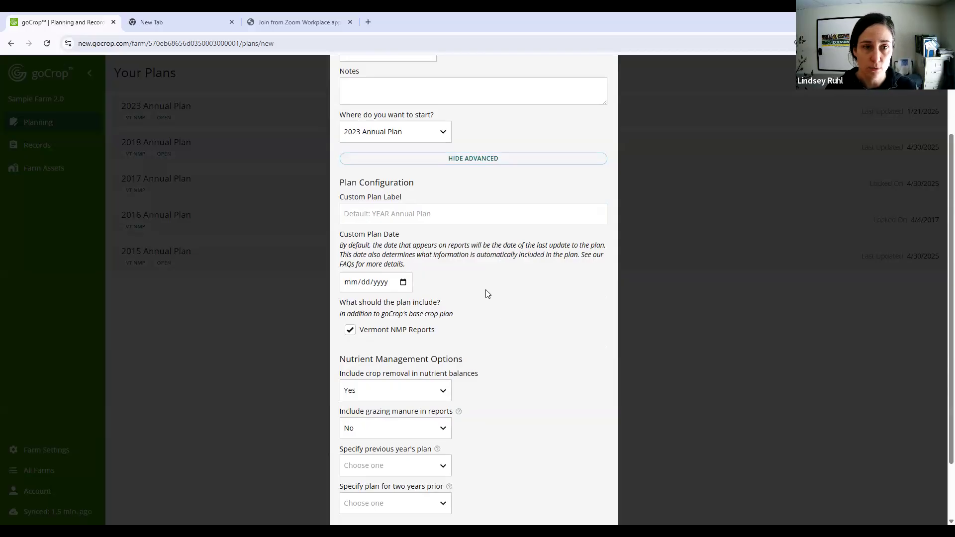
scroll(490, 271, "up", 2)
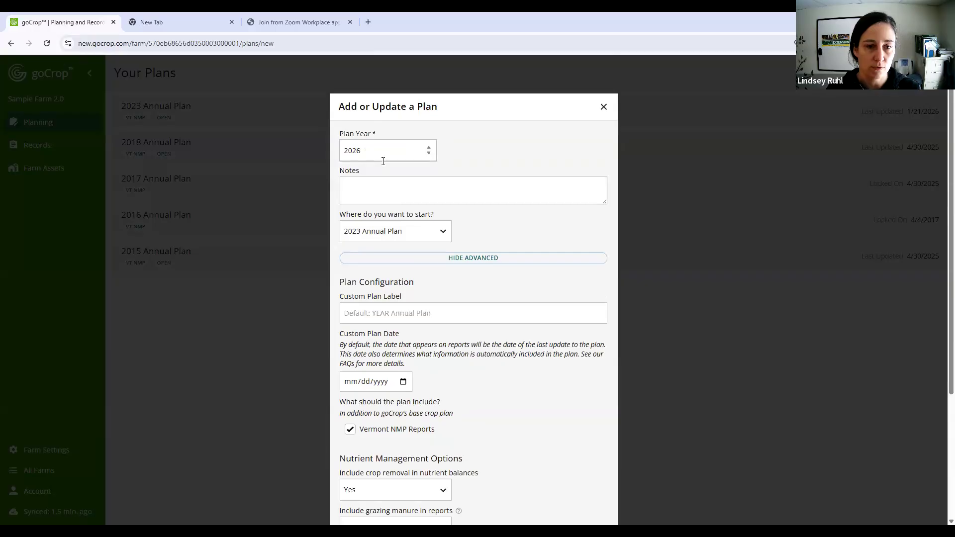
left_click(443, 319)
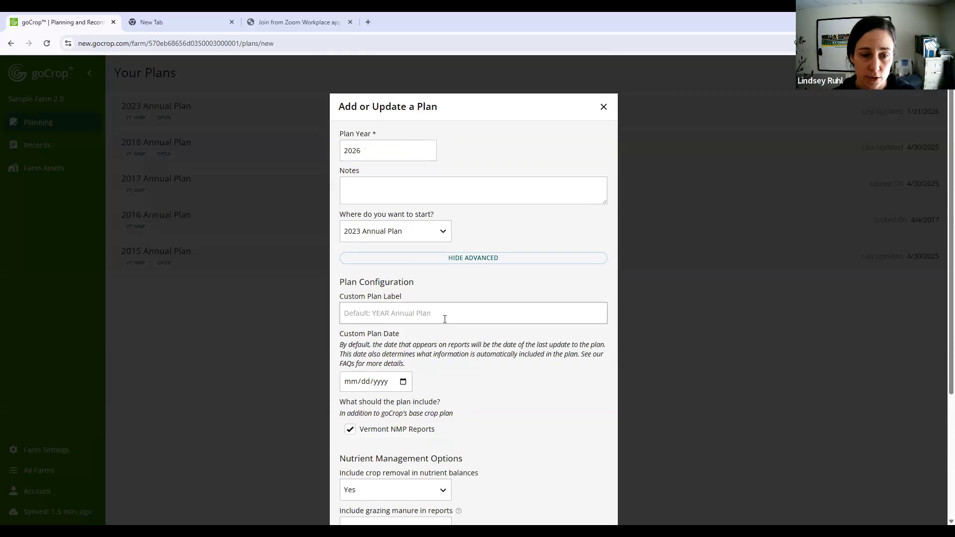
scroll(446, 322, "down", 1)
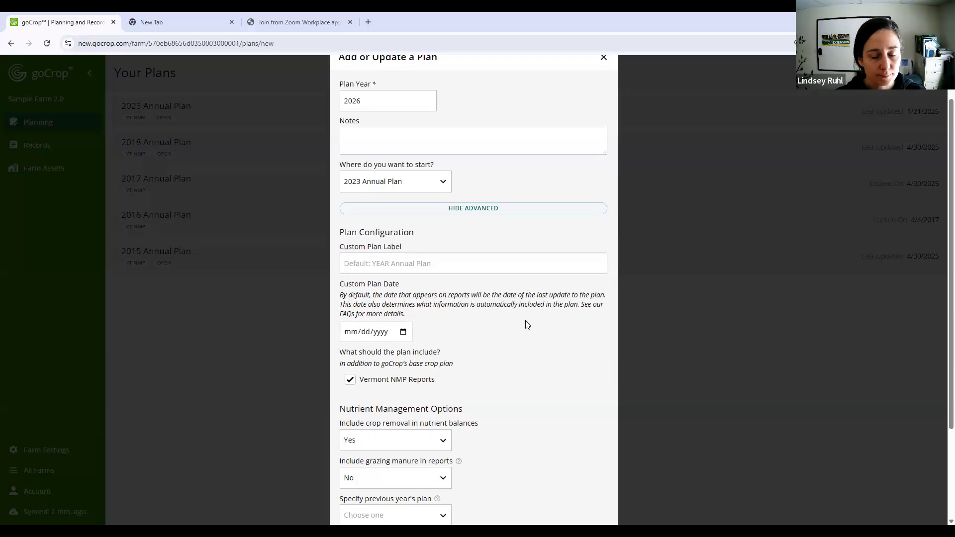
scroll(387, 339, "down", 1)
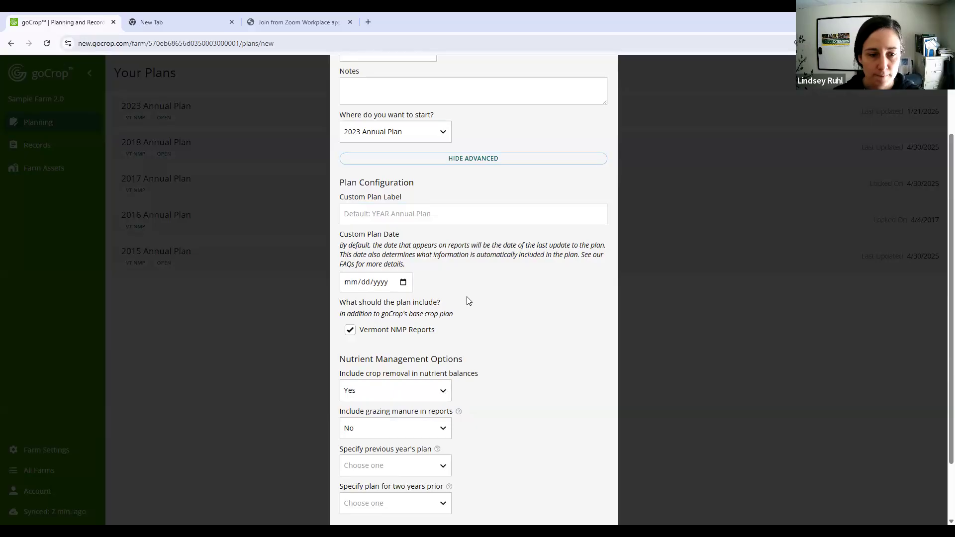
scroll(470, 300, "down", 1)
scroll(470, 299, "down", 1)
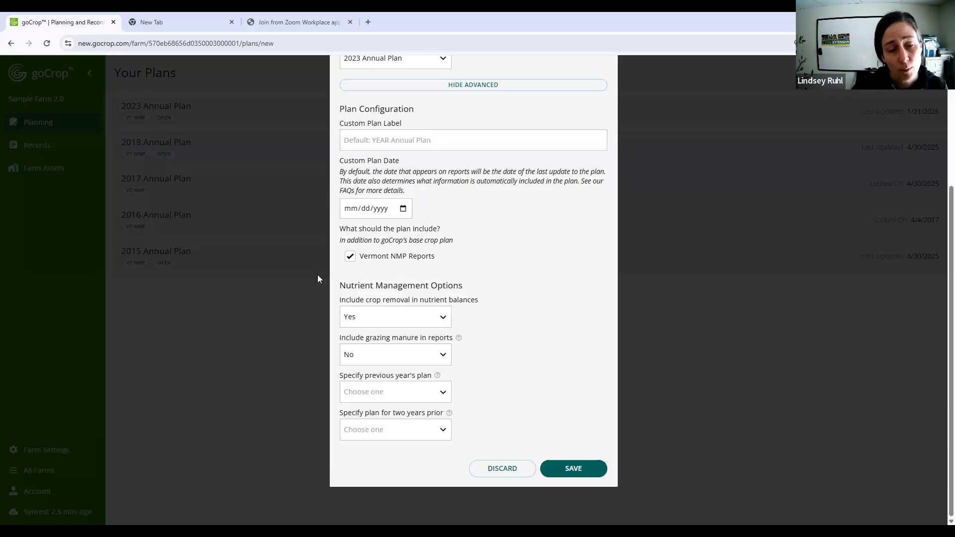
left_click(434, 392)
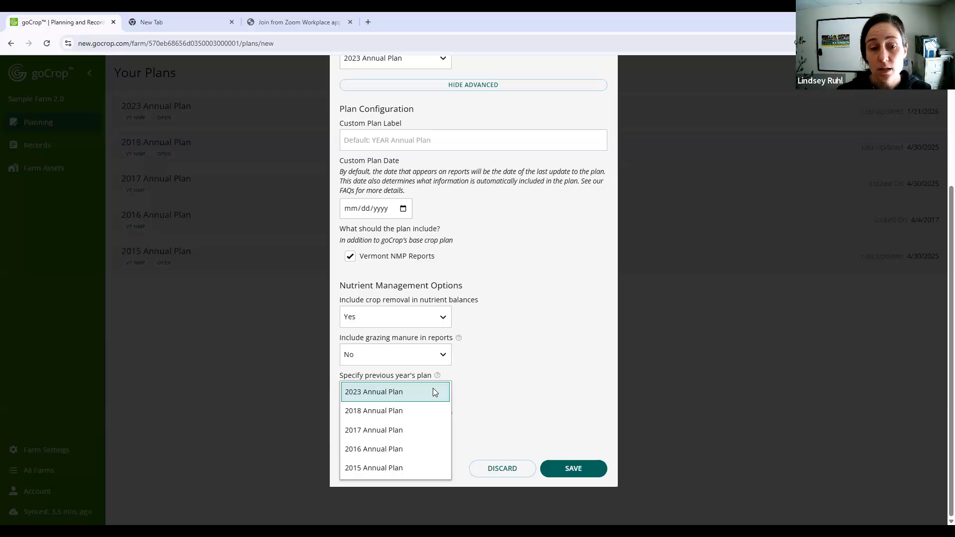
left_click(519, 353)
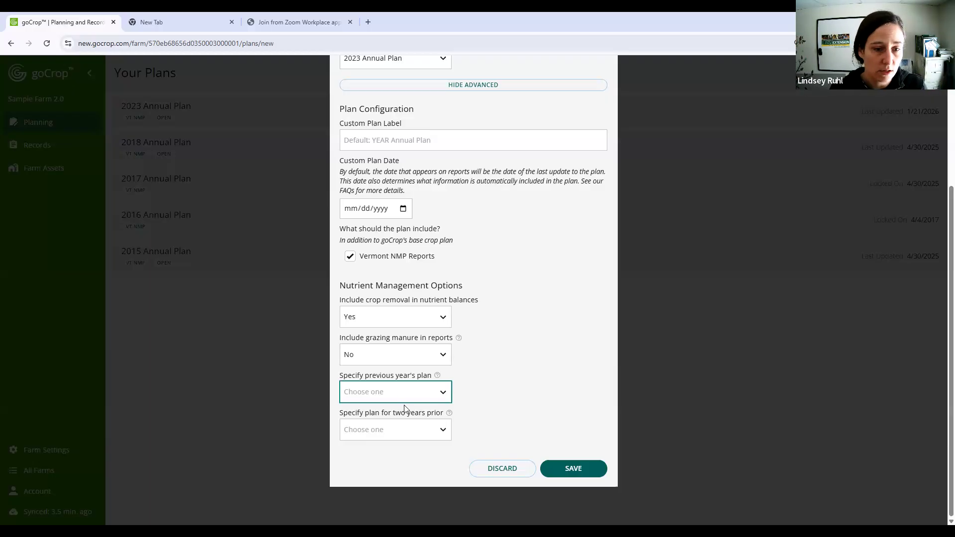
- Save the new annual plan based on the 2023 plan, and open the farm's records
left_click(581, 466)
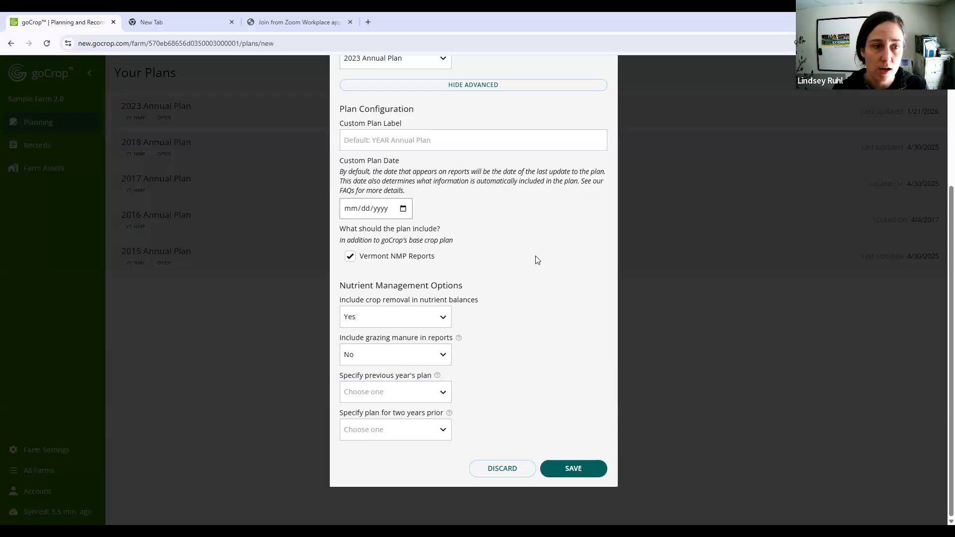
left_click(569, 469)
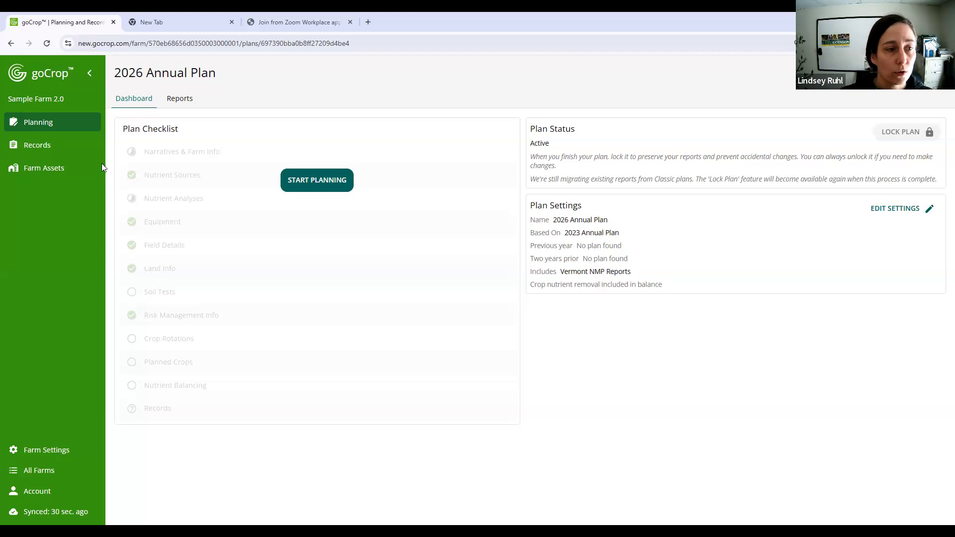
left_click(68, 150)
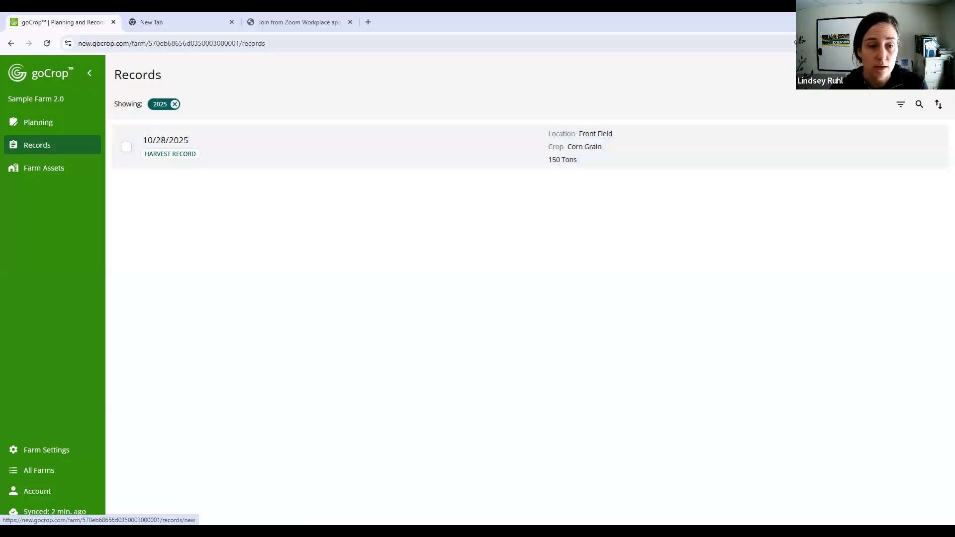
left_click(926, 74)
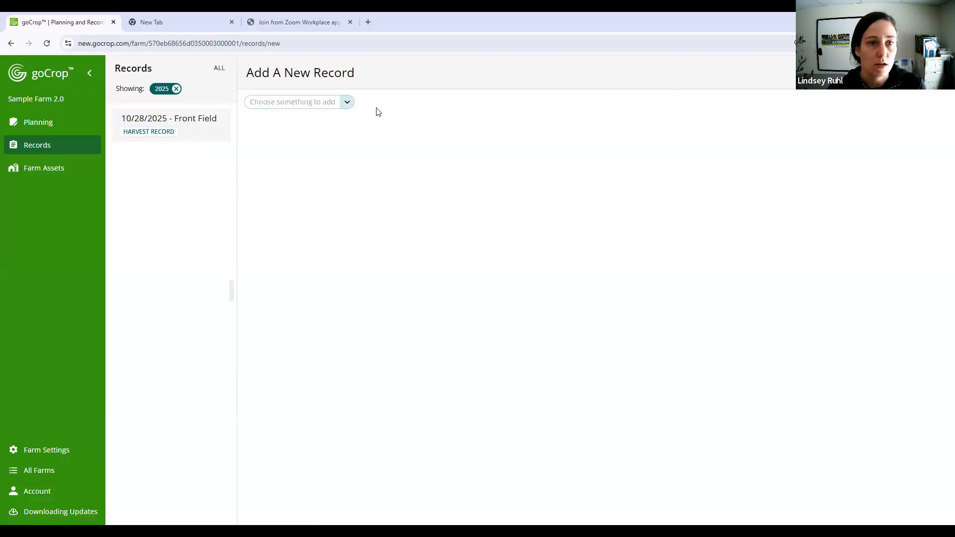
left_click(347, 103)
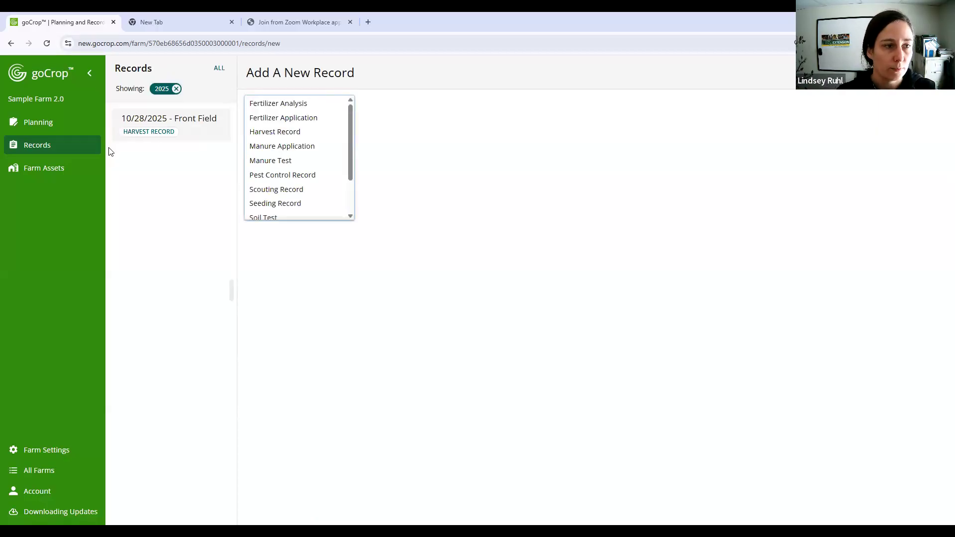
left_click(37, 145)
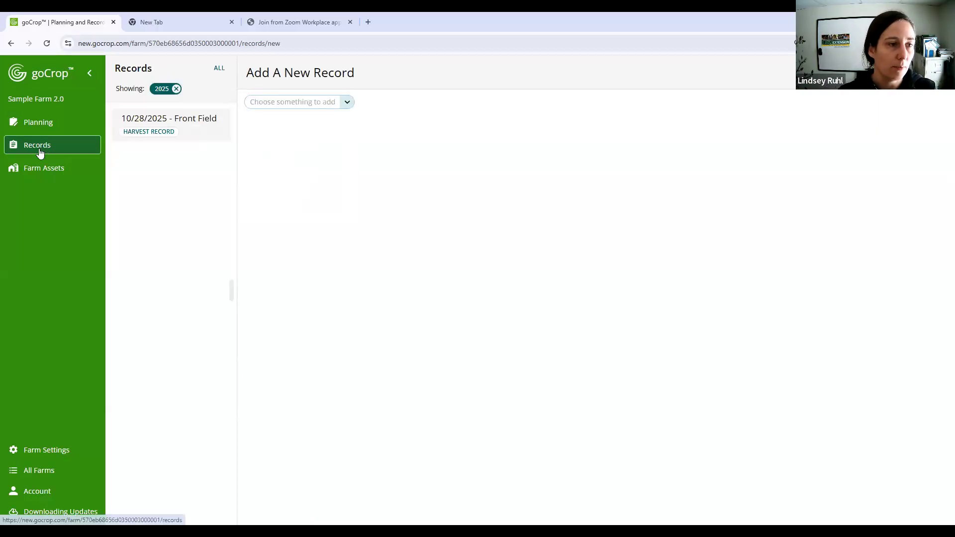
left_click(38, 148)
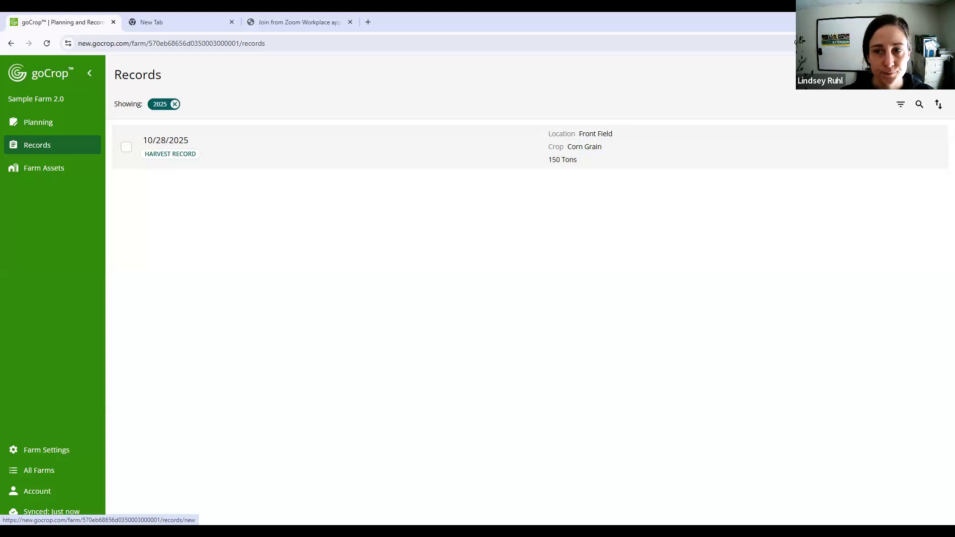
- Start a new farm record of the Manure Application type
left_click(930, 75)
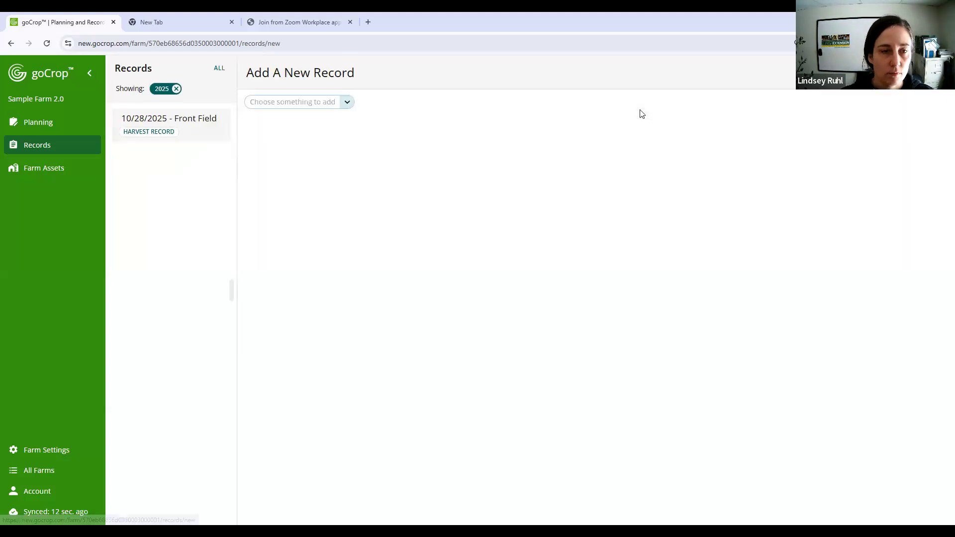
left_click(351, 103)
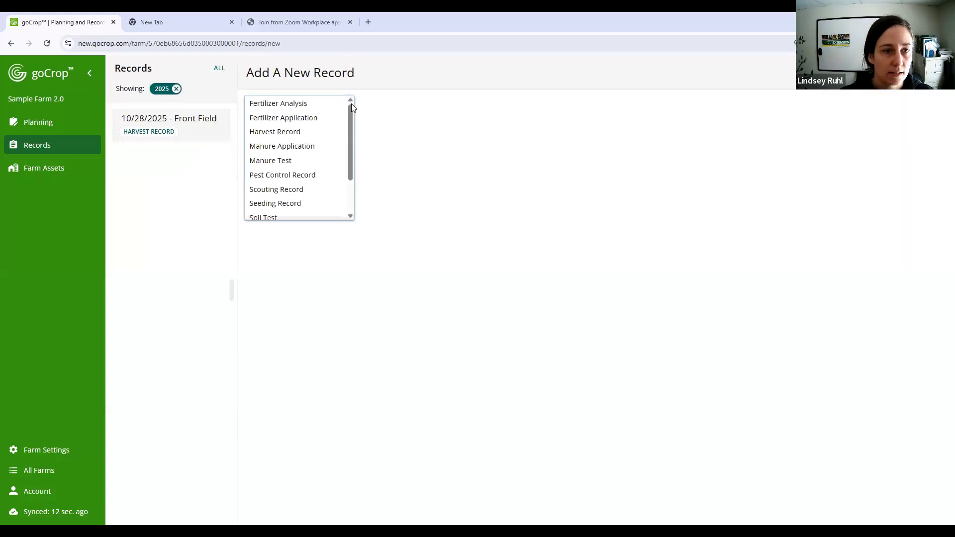
left_click(317, 146)
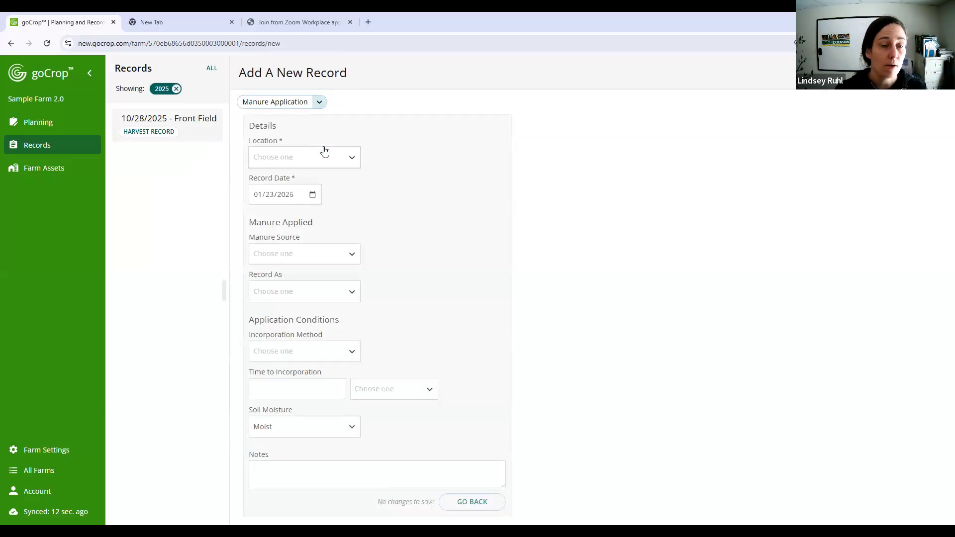
left_click(320, 102)
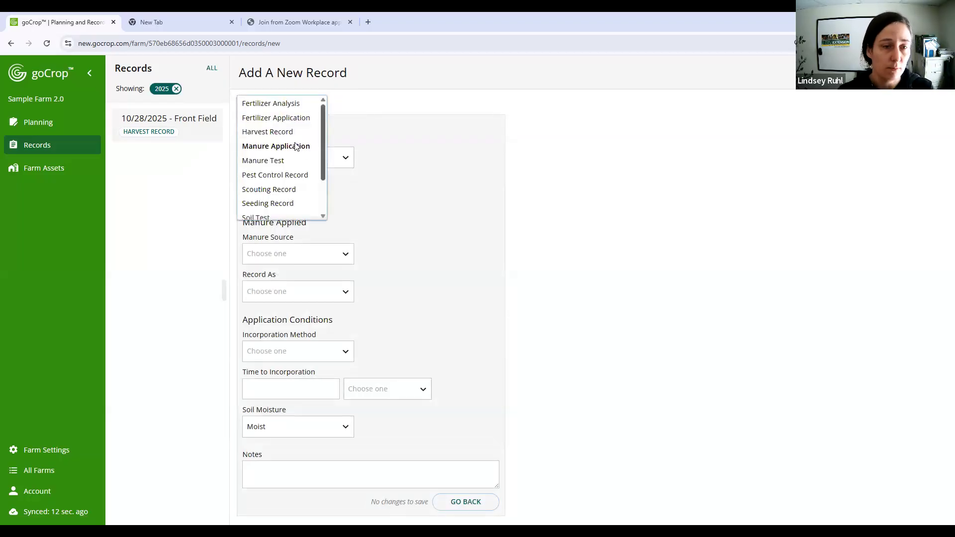
mouse_move(322, 124)
left_mouse_down()
mouse_move(329, 166)
mouse_move(329, 118)
mouse_move(308, 132)
left_mouse_up()
left_click(293, 139)
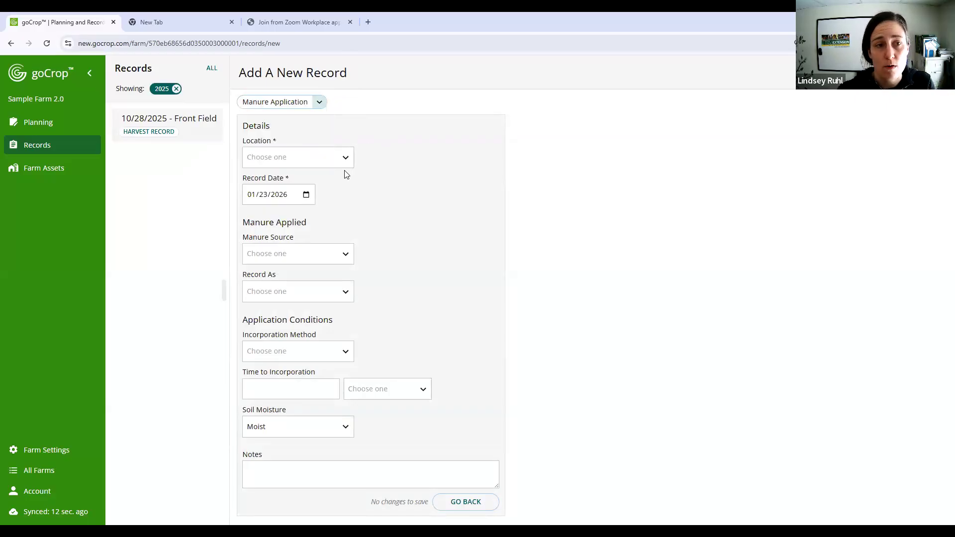
- Set the manure application's location to Back Field and its record date to 10/01/2025
left_click(319, 163)
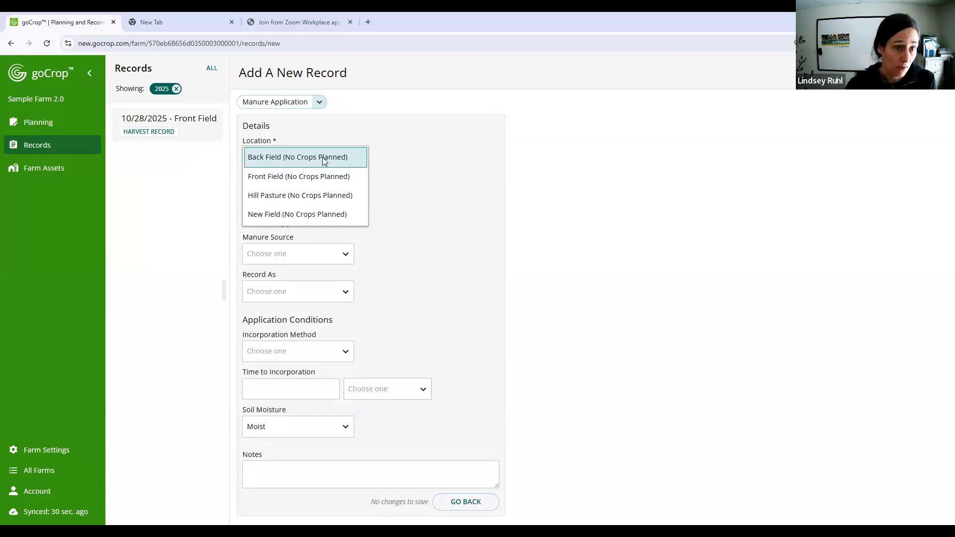
left_click(323, 158)
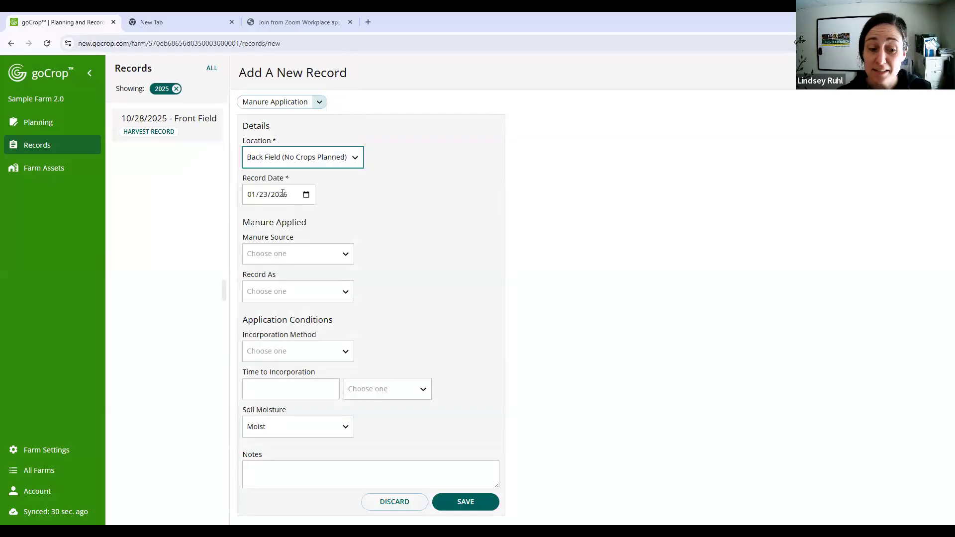
left_click(306, 194)
left_click(314, 215)
left_click(314, 215)
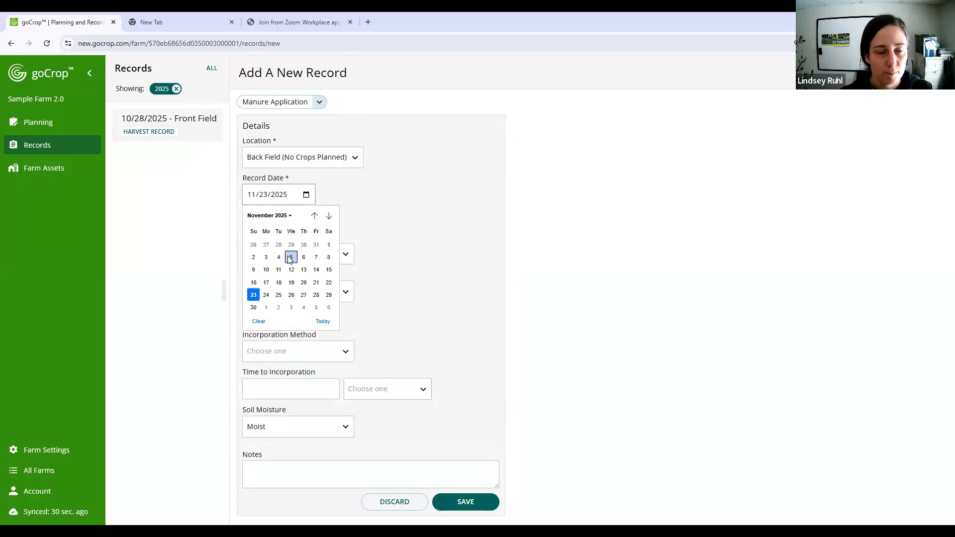
left_click(313, 216)
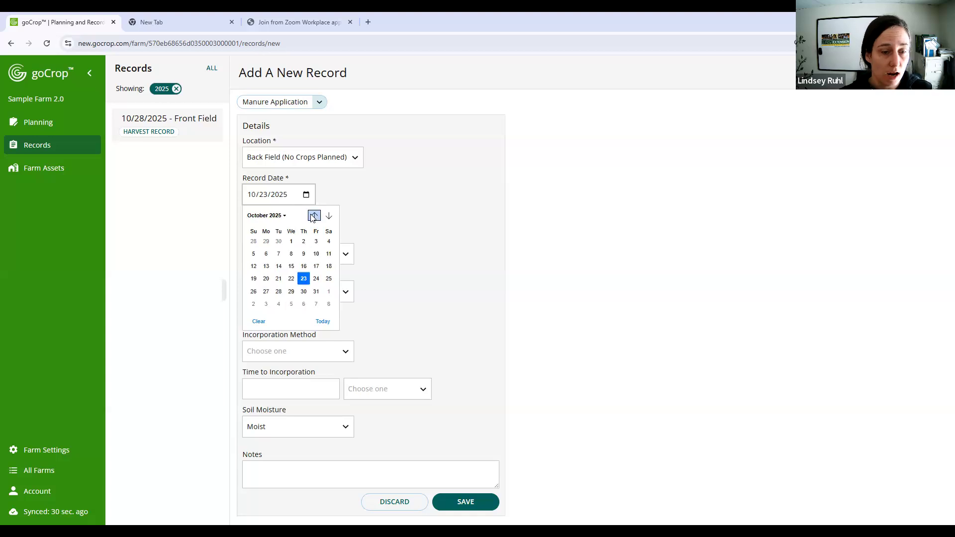
left_click(291, 245)
- Choose Big Pit as the manure source and record the applied manure as a Rate
left_click(286, 256)
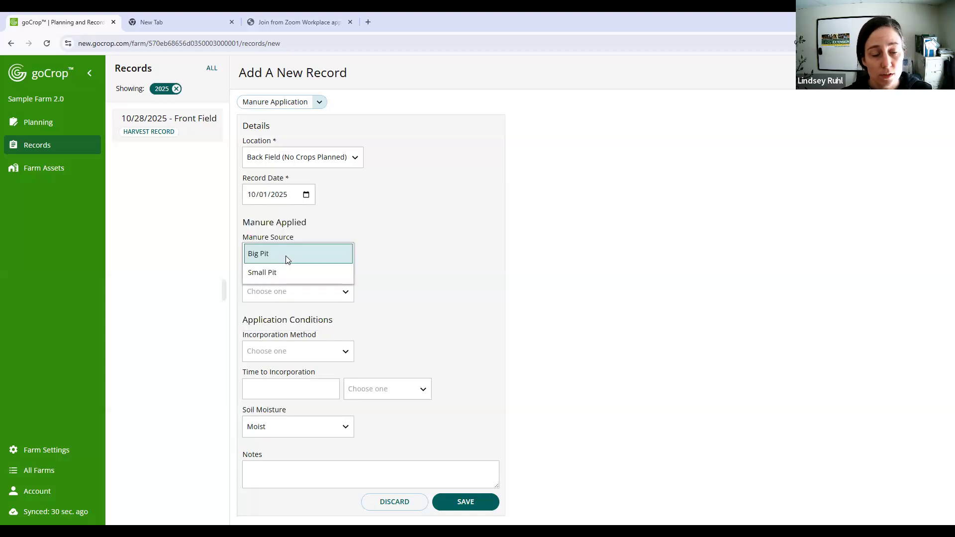
left_click(286, 259)
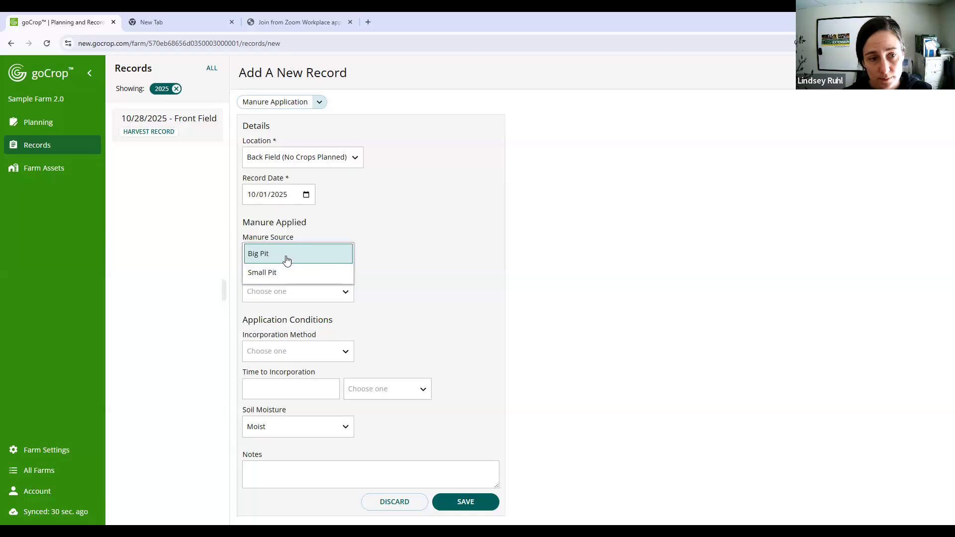
left_click(283, 293)
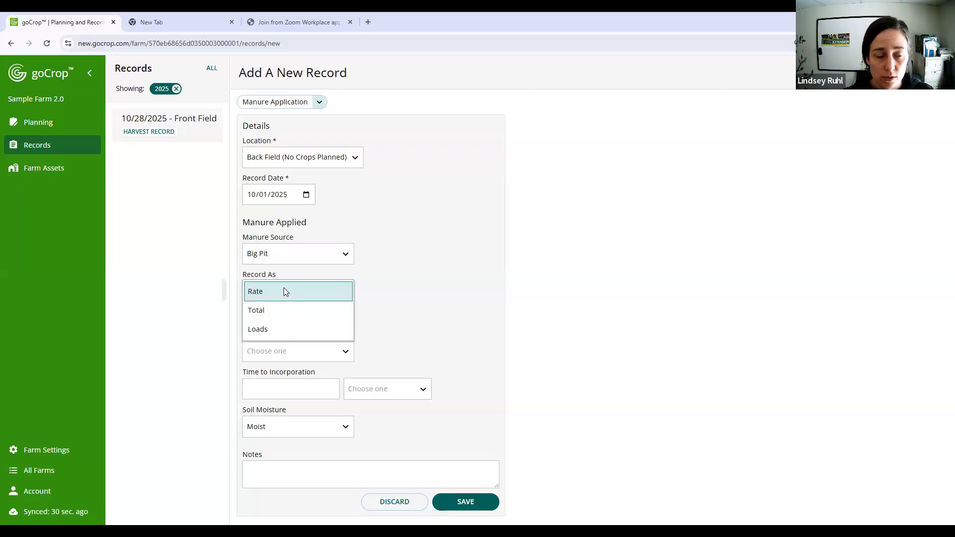
left_click(284, 291)
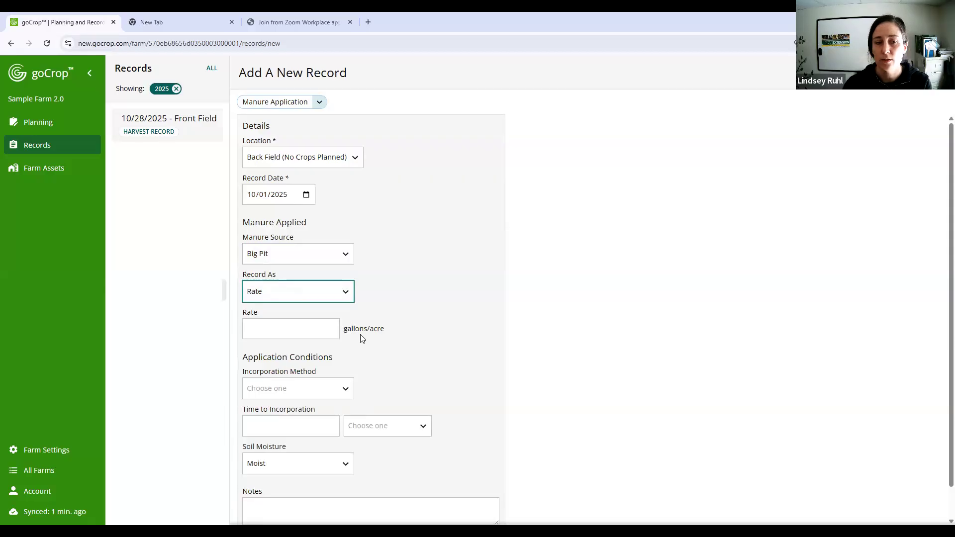
- Try recording the applied manure as a Total, and as Loads with the Liquid Spreader
left_click(301, 295)
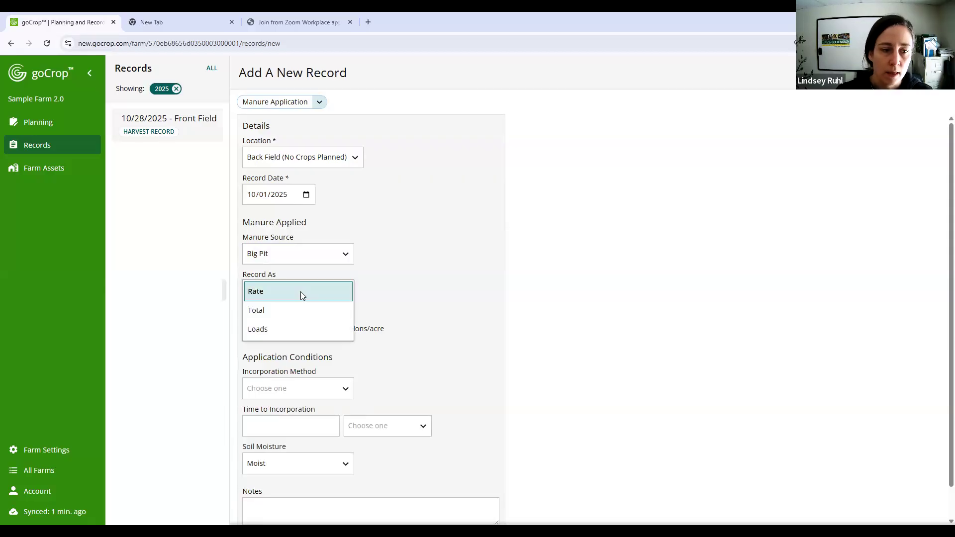
left_click(298, 313)
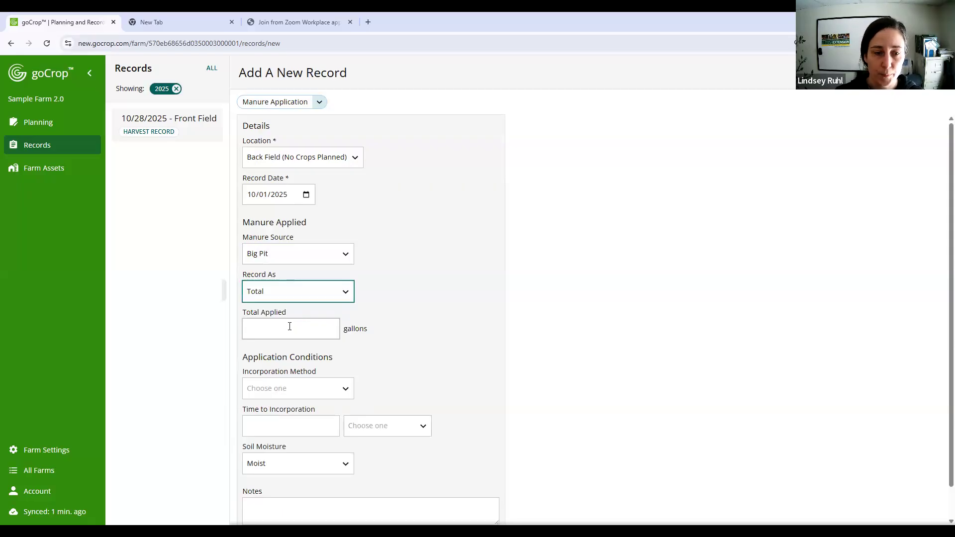
left_click(302, 294)
left_click(302, 295)
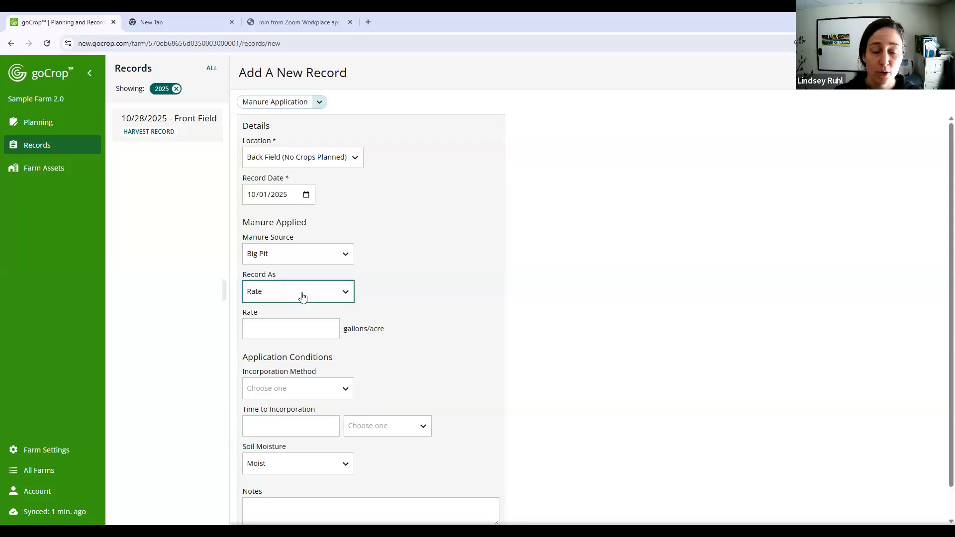
left_click(345, 292)
left_click(304, 313)
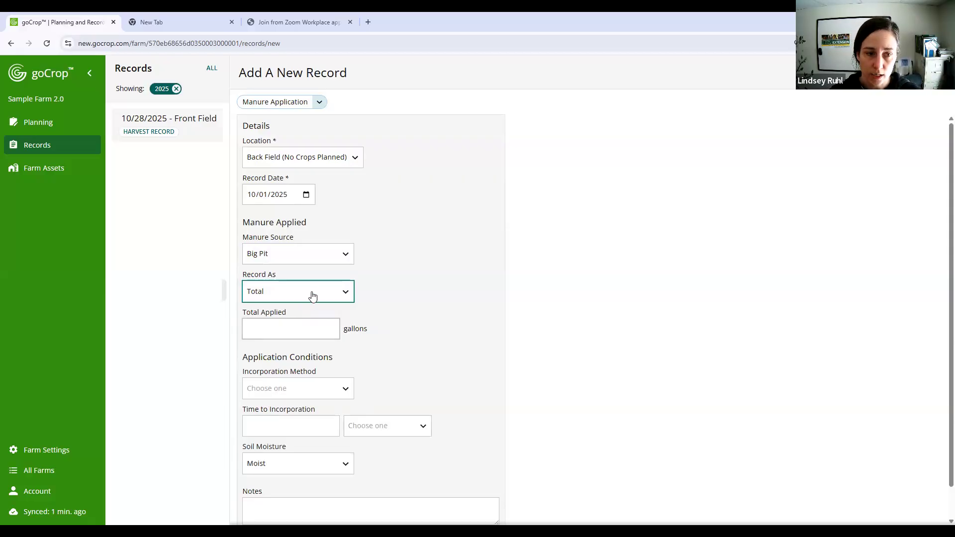
left_click(311, 296)
left_click(309, 329)
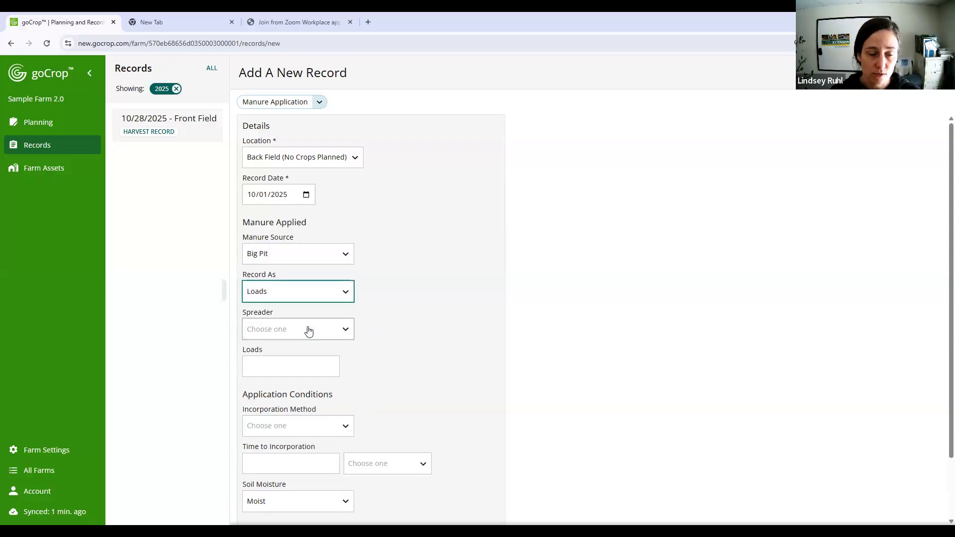
left_click(306, 329)
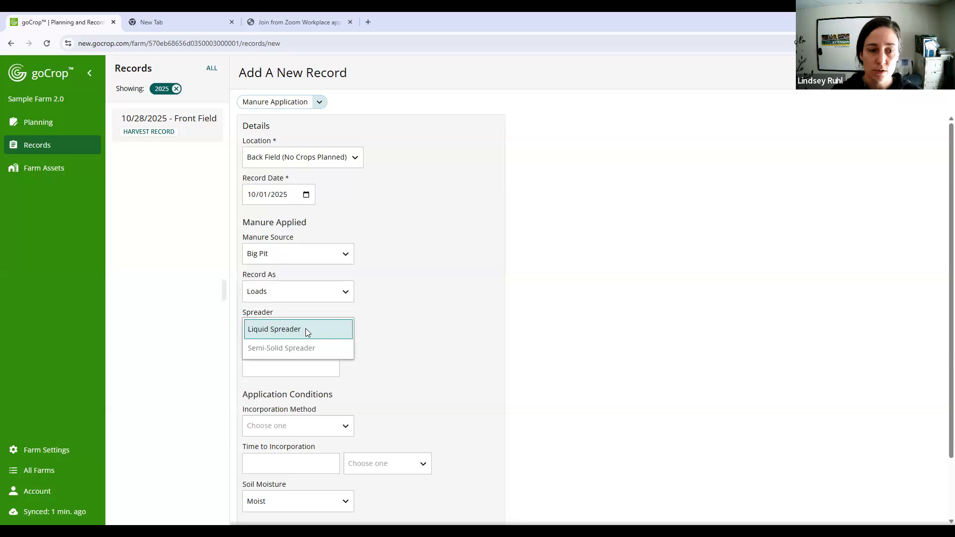
left_click(305, 329)
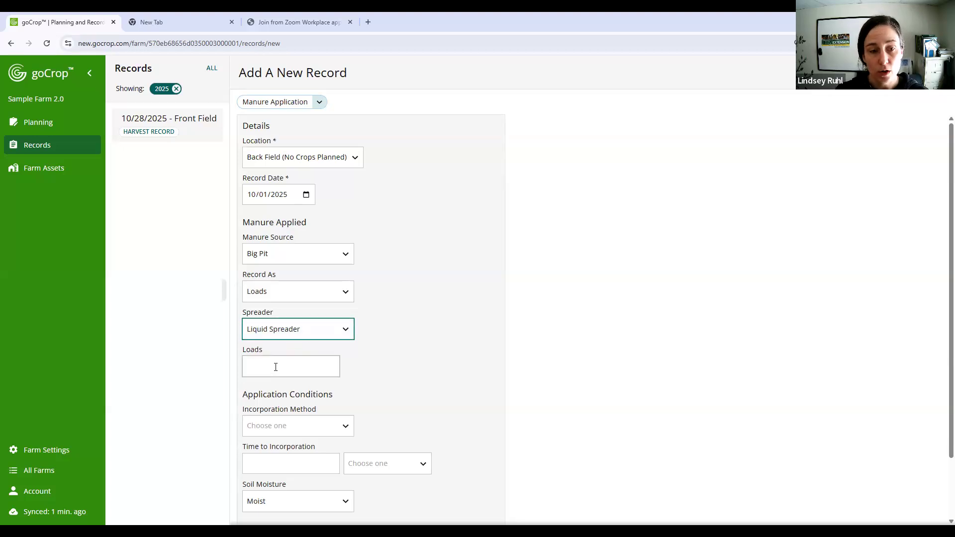
- Record the applied manure as a Rate of 6000 gallons/acre
left_click(290, 292)
left_click(296, 290)
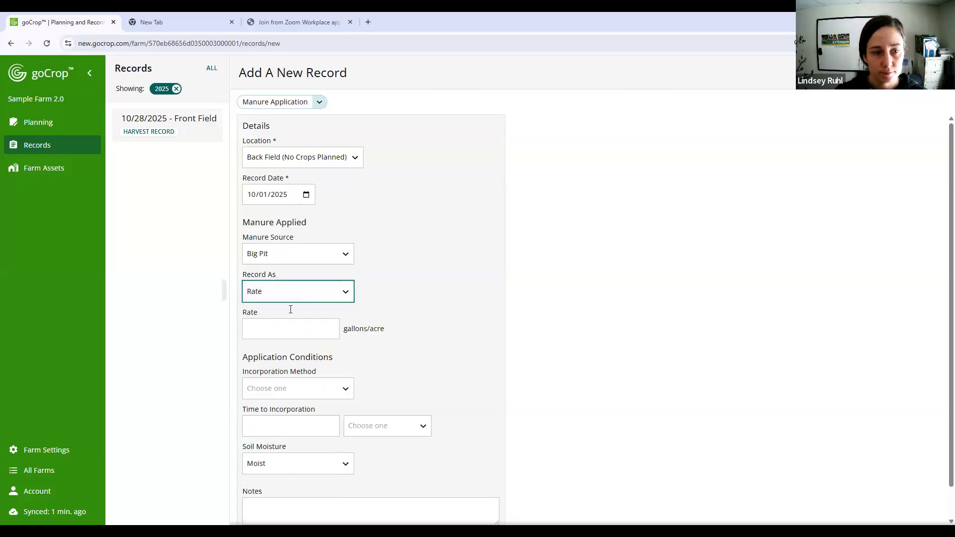
left_click(285, 325)
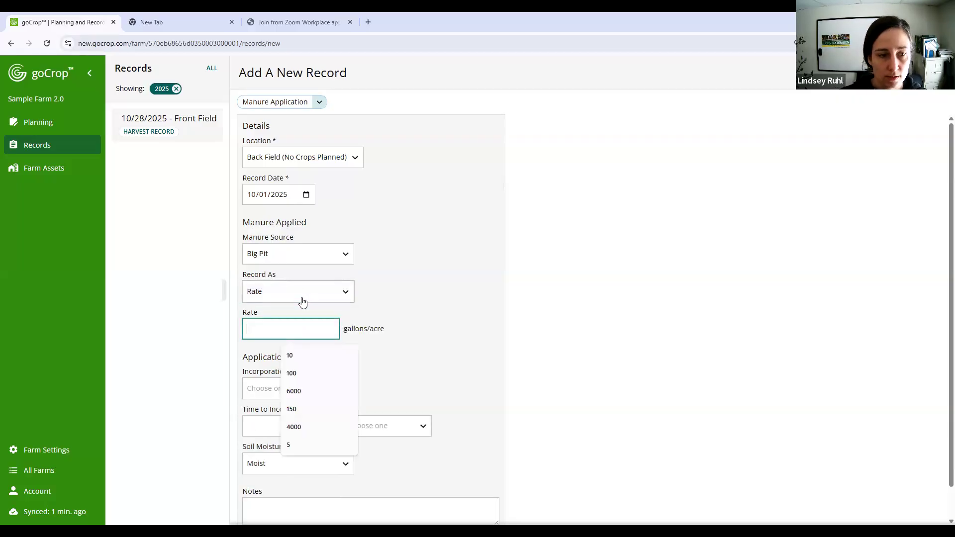
type("6000")
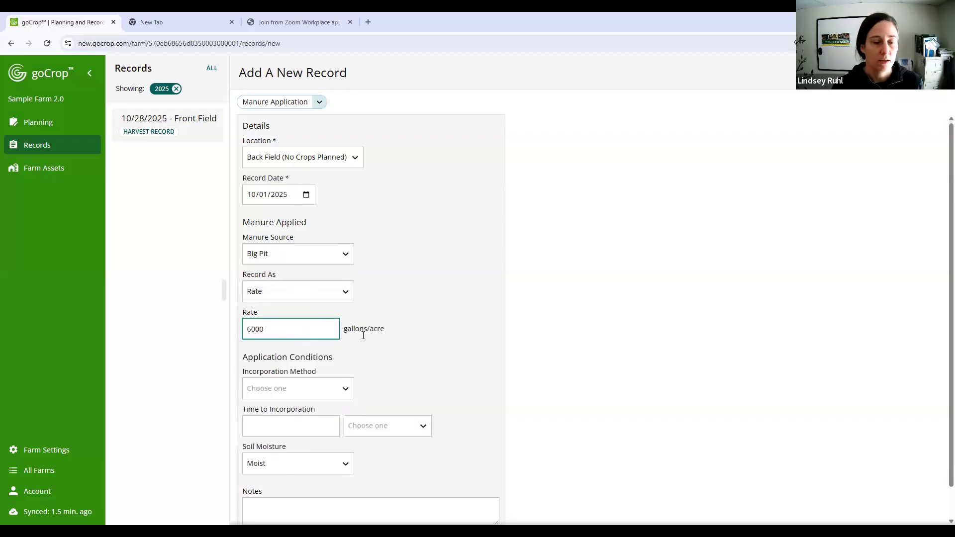
- Try Inject / subsurf. band as the incorporation method, and set it to Moldboard instead
scroll(418, 308, "down", 1)
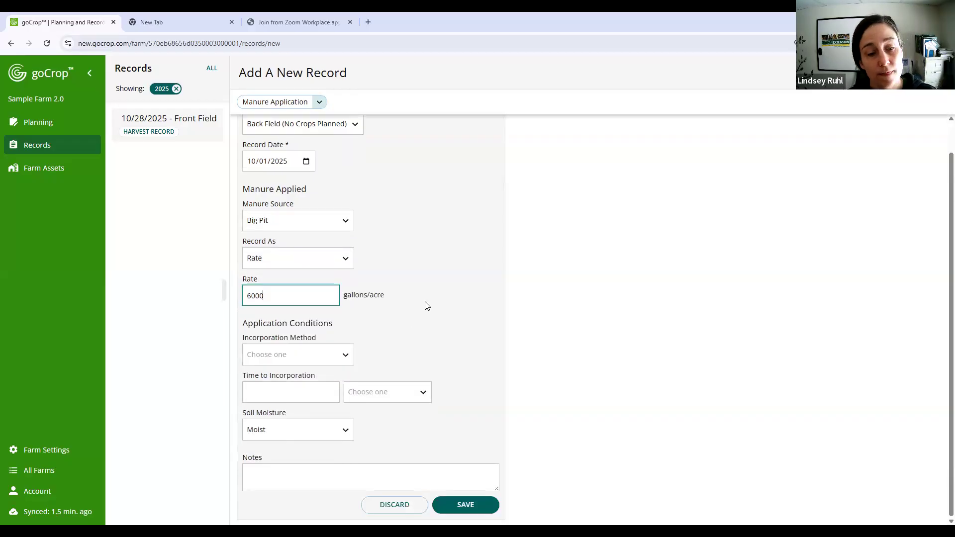
left_click(331, 356)
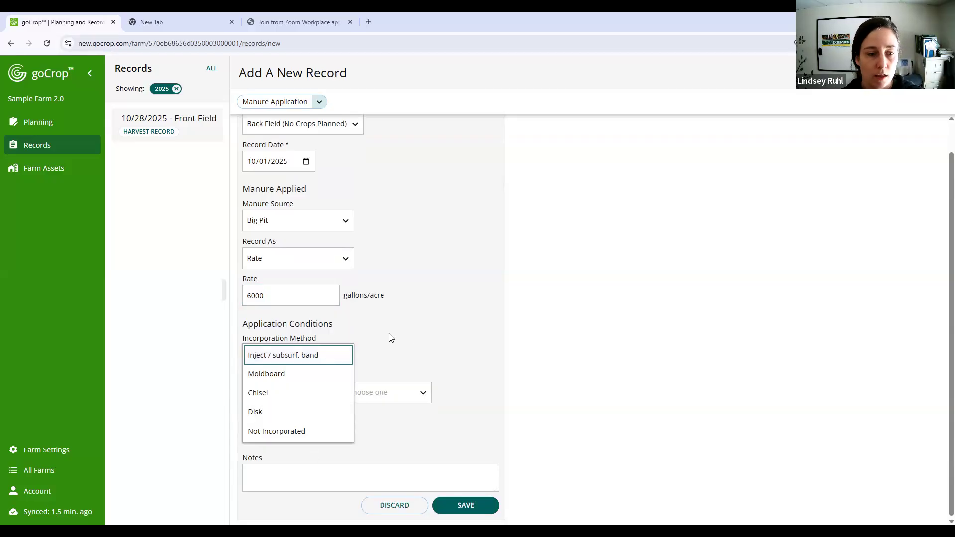
left_click(322, 356)
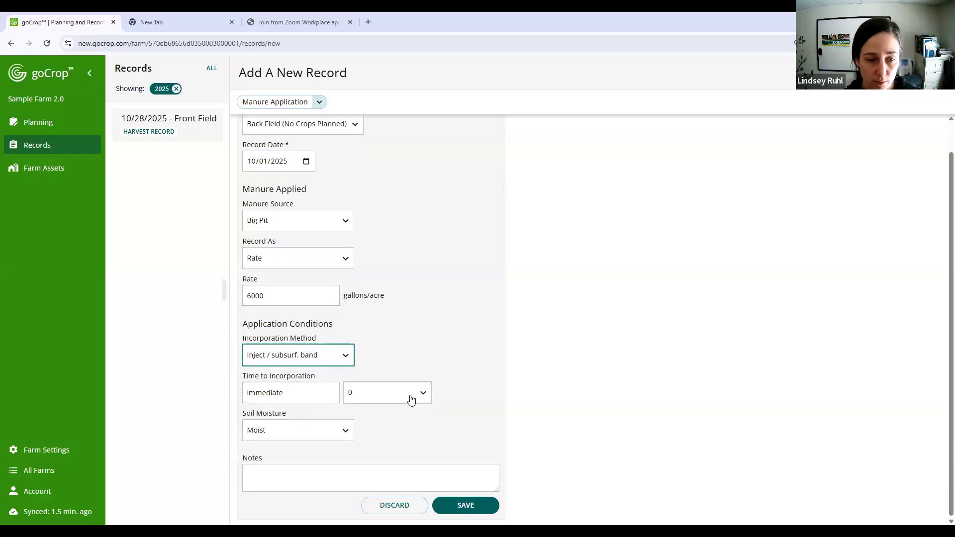
left_click(313, 354)
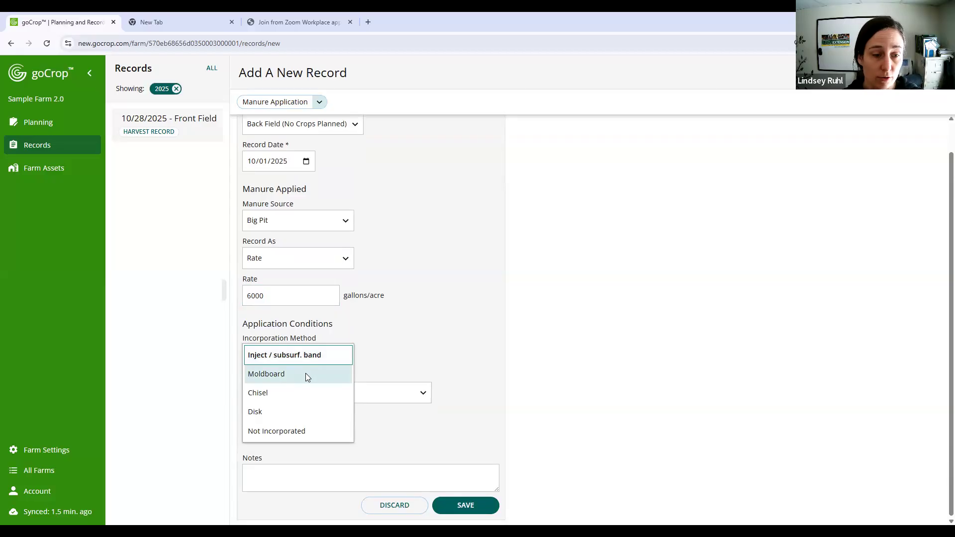
left_click(305, 373)
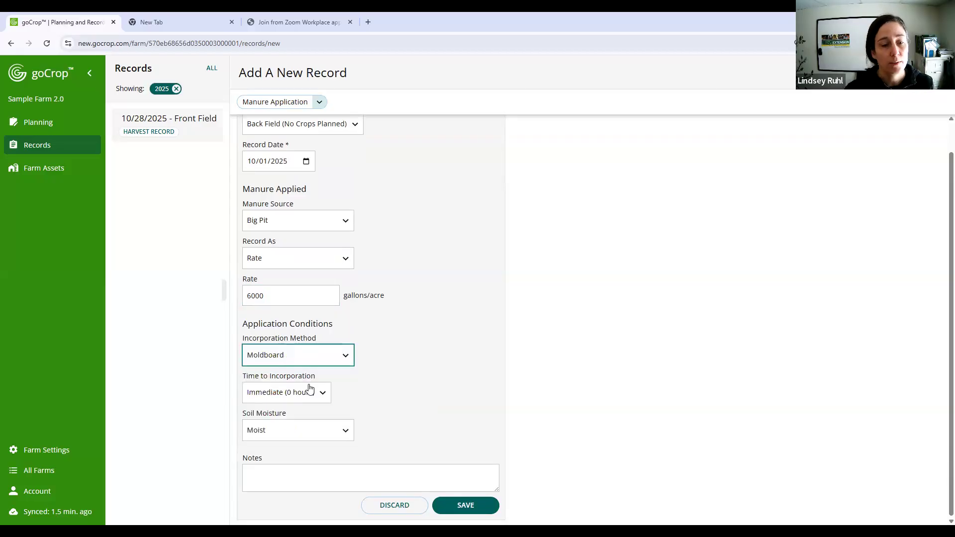
- Try Hours as the unit for time to incorporation, and set the time to 2 Days instead
left_click(319, 395)
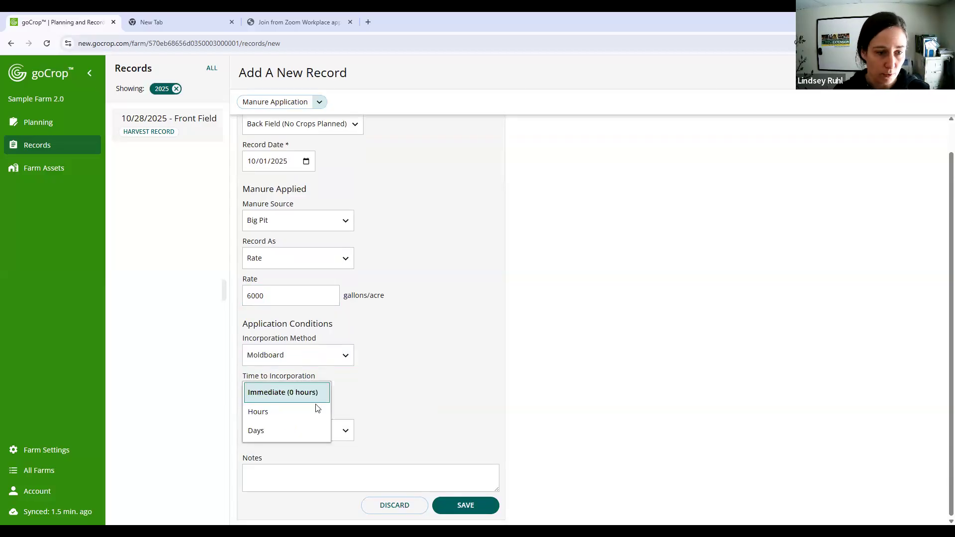
left_click(314, 409)
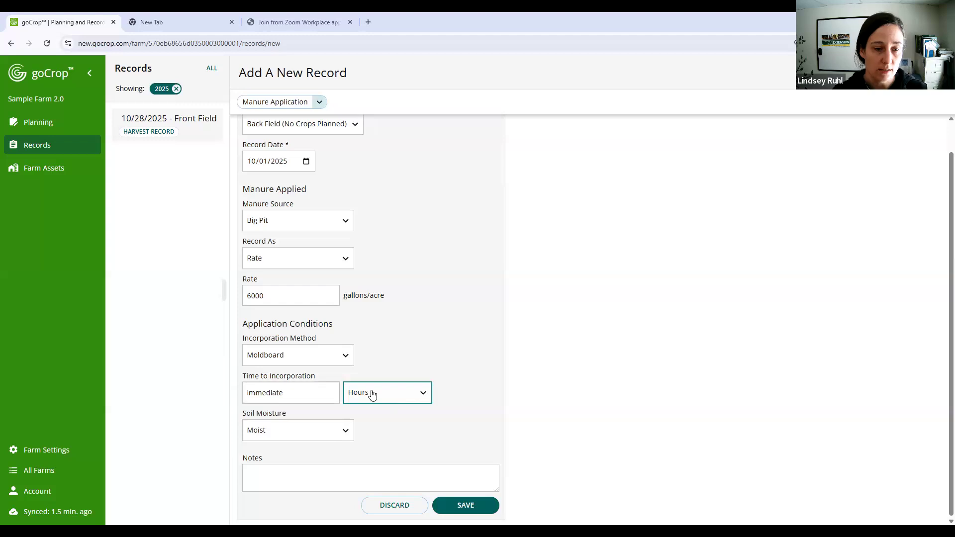
left_click(378, 395)
left_click(353, 428)
left_click(309, 393)
key("ctrl+a")
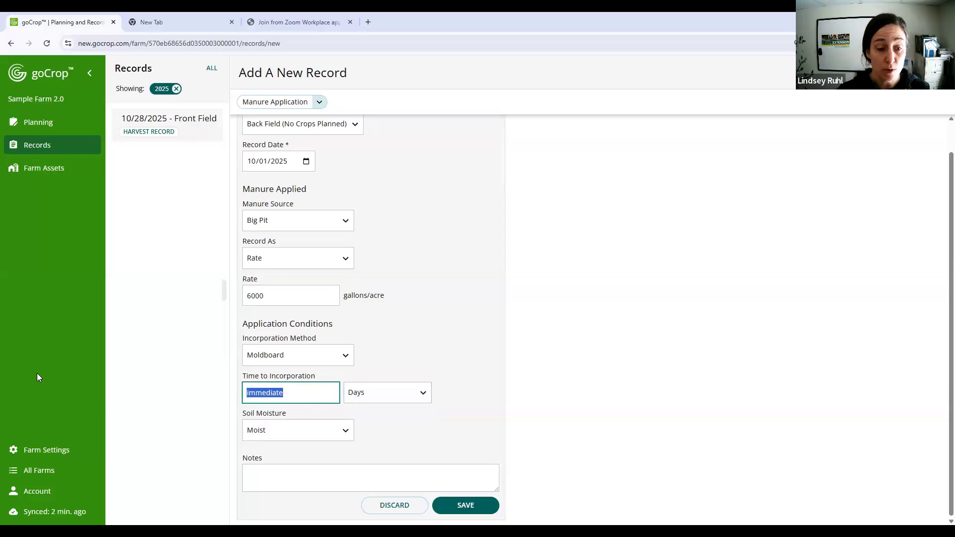
type("1")
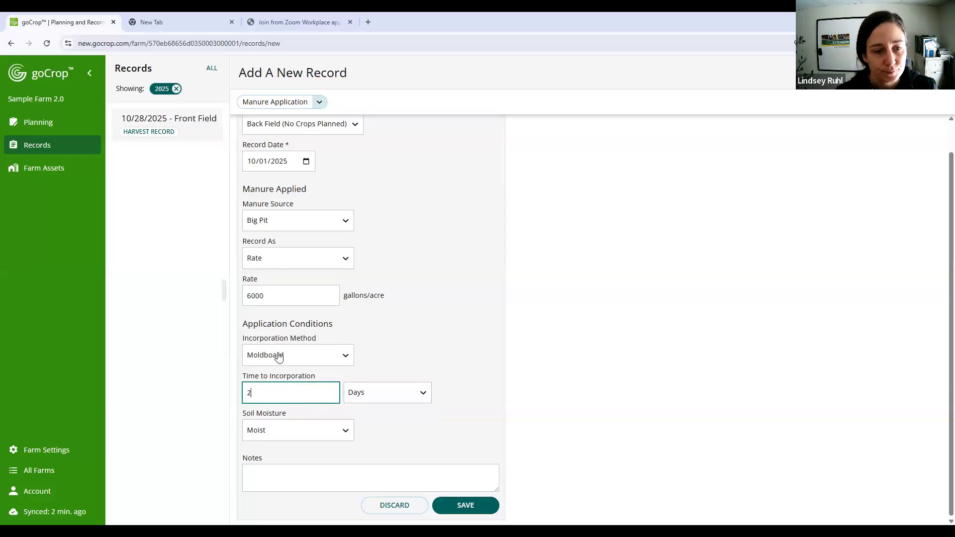
- Try Not Incorporated as the incorporation method, and set it to Inject / subsurf. band instead
left_click(279, 355)
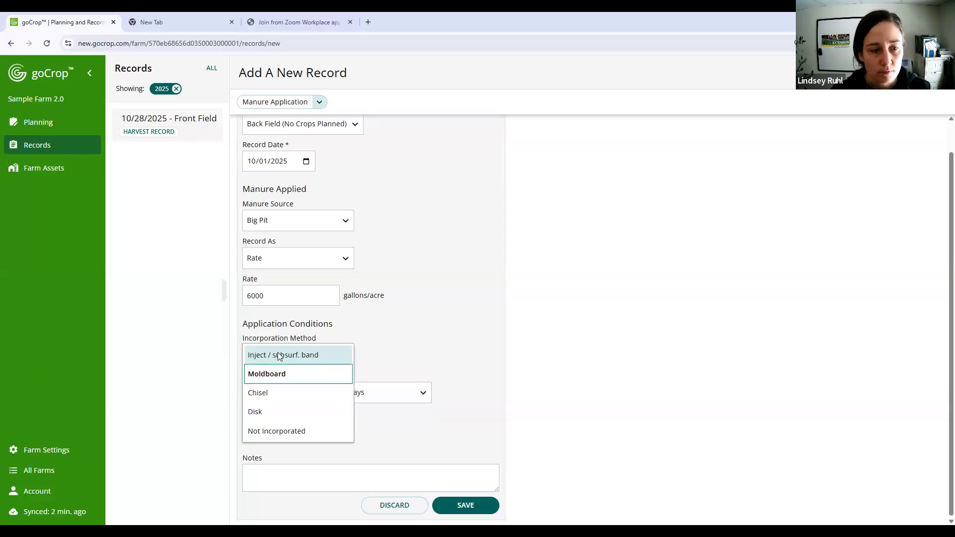
left_click(280, 431)
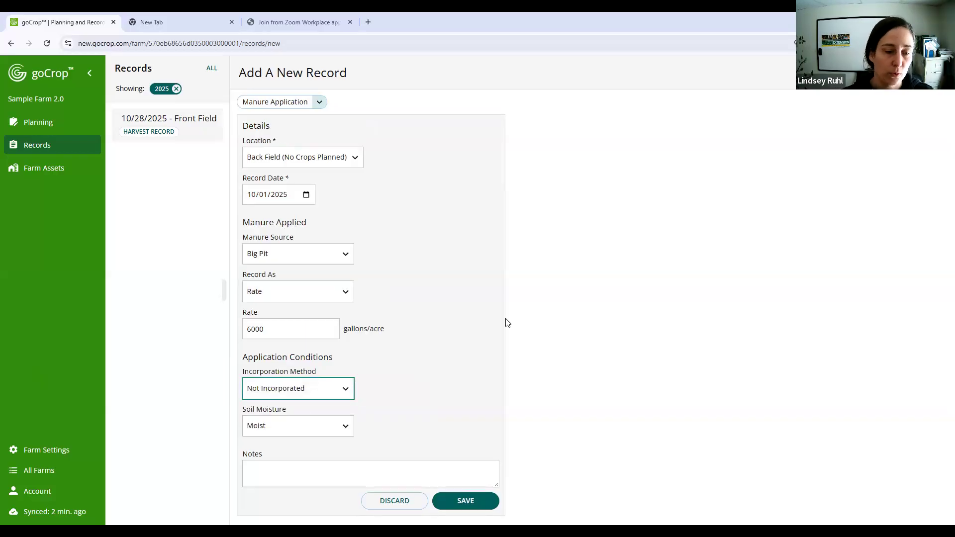
left_click(345, 388)
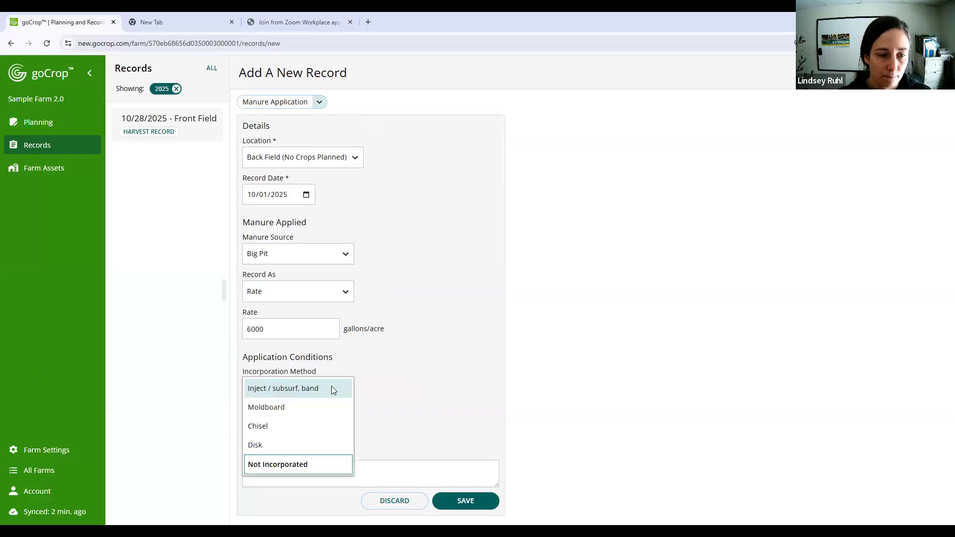
key("Return")
scroll(394, 317, "down", 1)
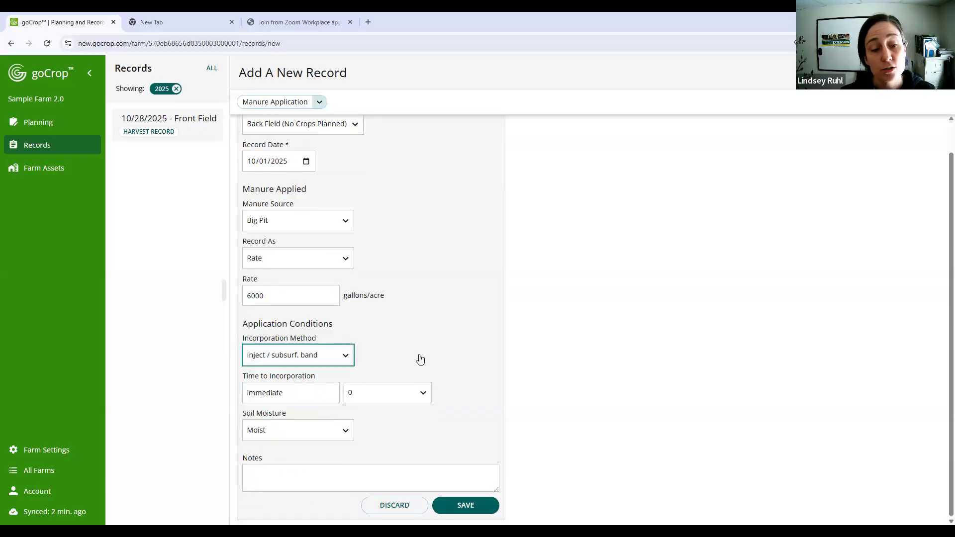
- Choose Moist as the soil moisture and save the Back Field manure application record
left_click(307, 432)
scroll(438, 348, "down", 1)
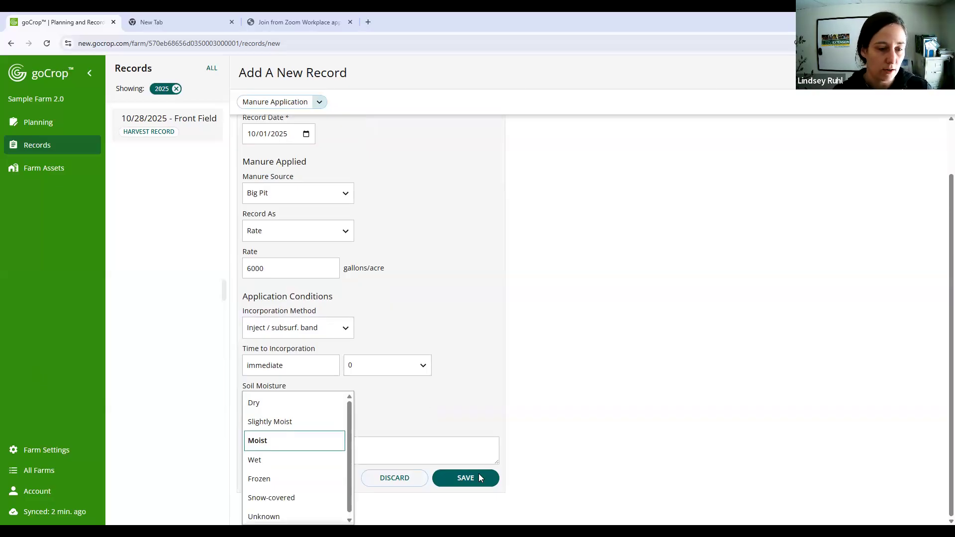
left_click(304, 441)
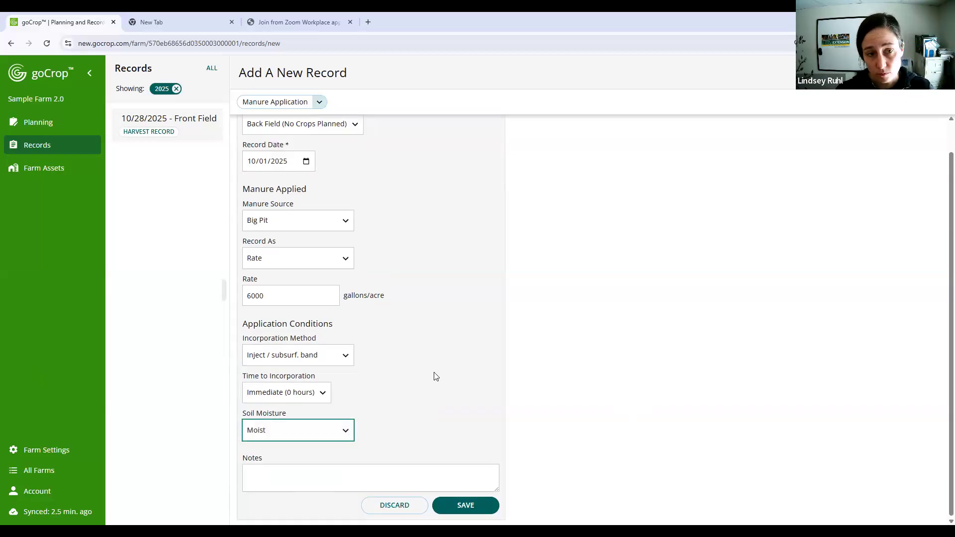
left_click(456, 503)
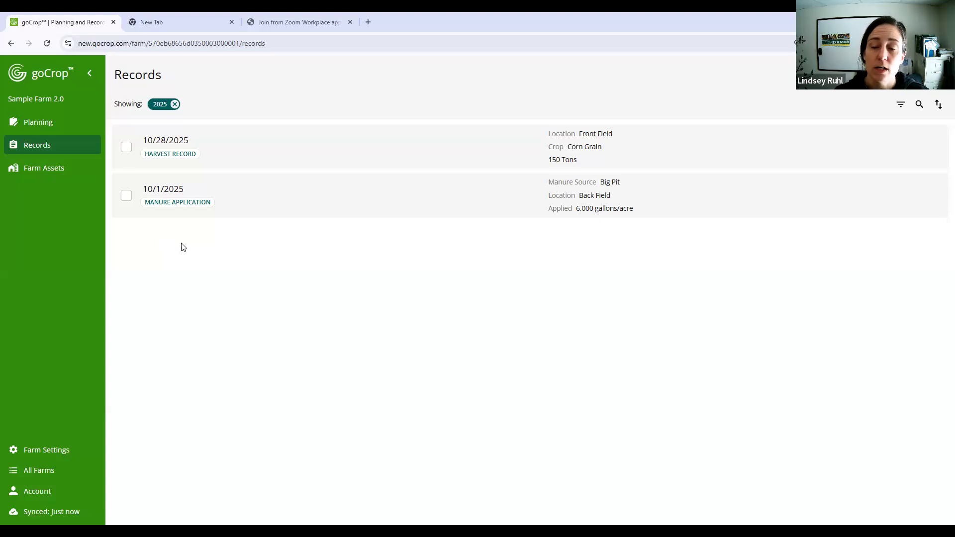
- Duplicate the Back Field manure application record for the Front Field, save the copy, and clear the record selection
left_click(125, 198)
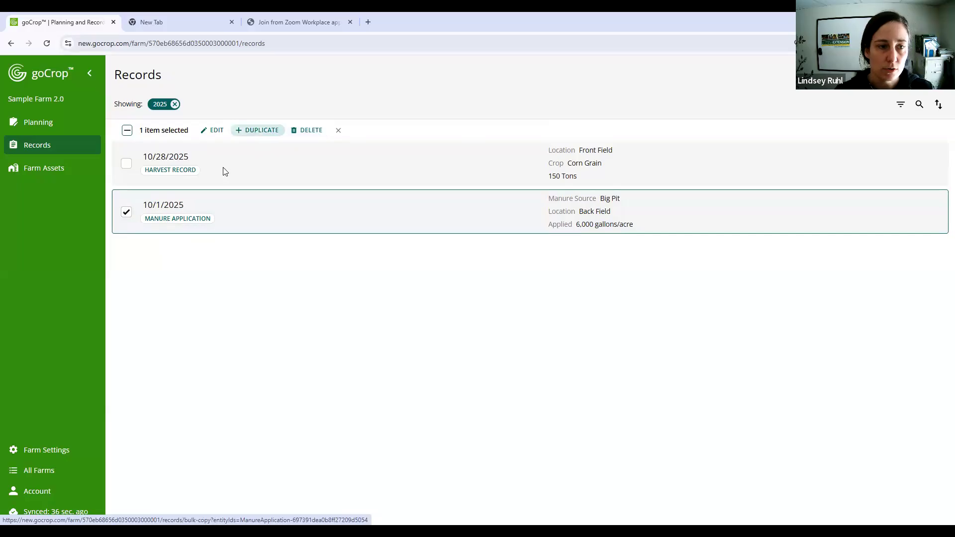
left_click(251, 135)
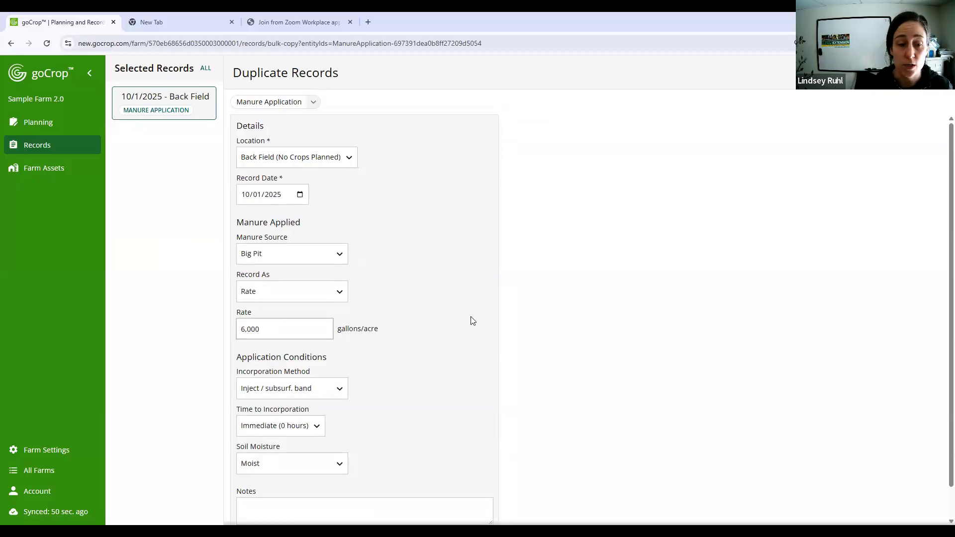
left_click(351, 158)
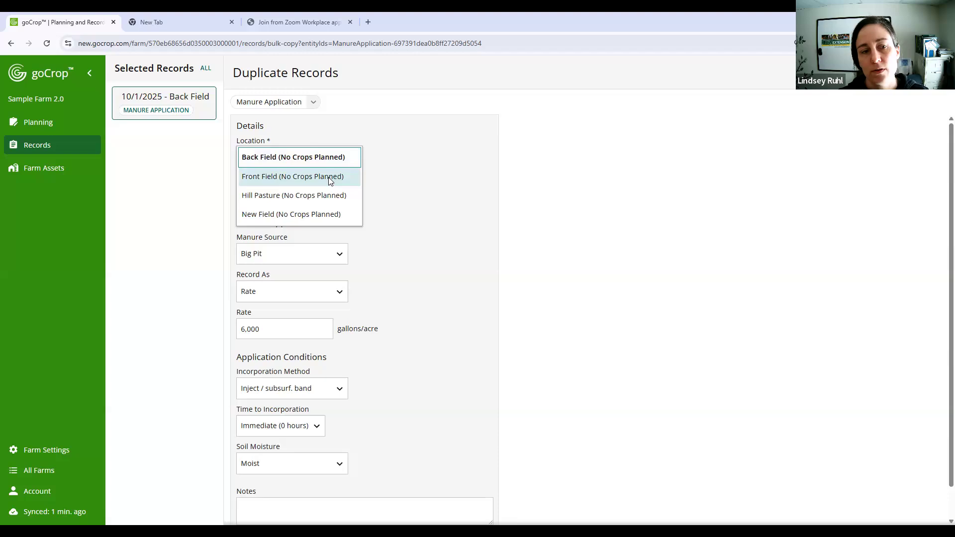
left_click(329, 177)
scroll(428, 348, "down", 1)
left_click(459, 508)
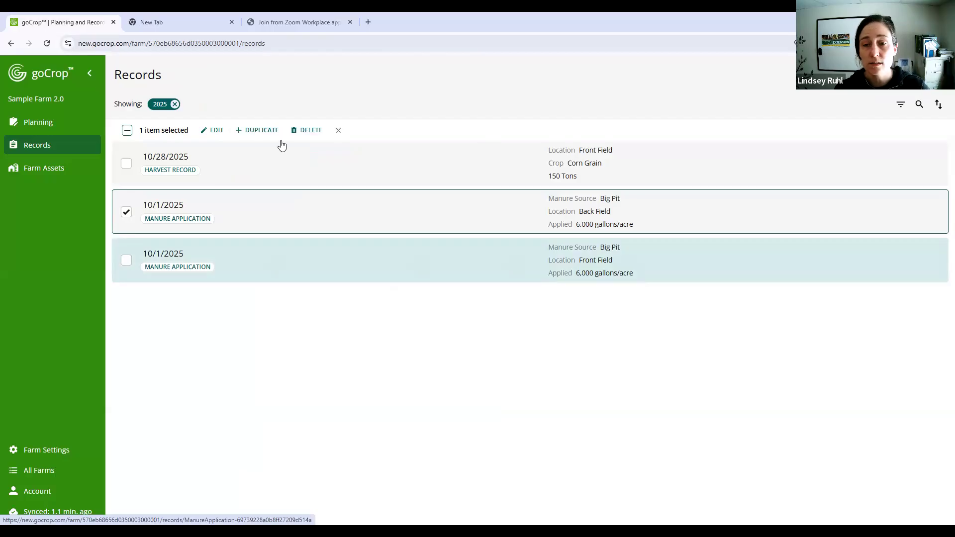
left_click(127, 213)
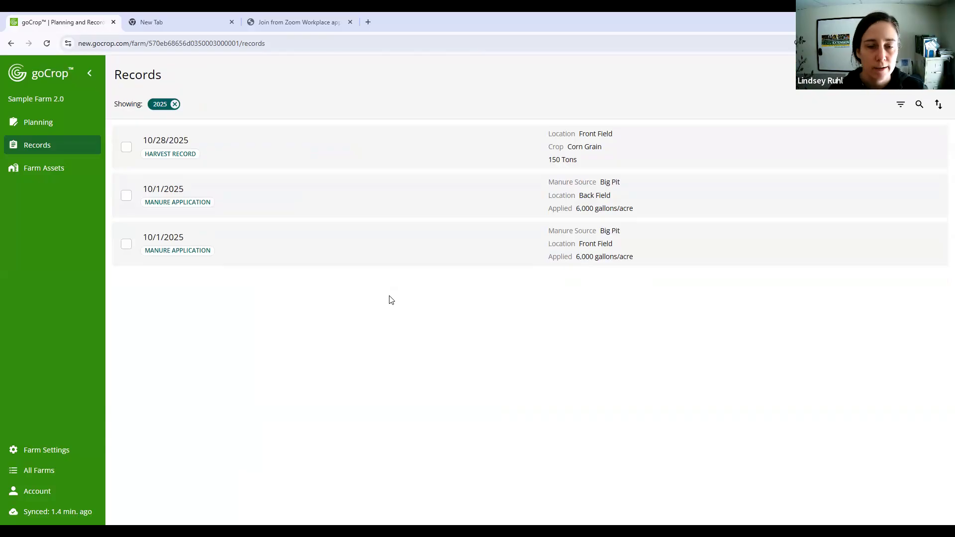
left_click(494, 196)
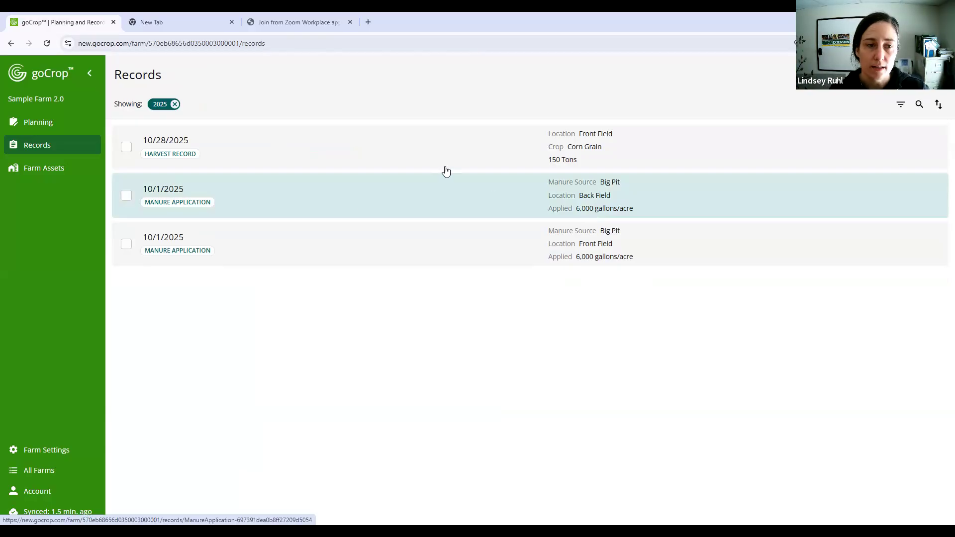
left_click(126, 196)
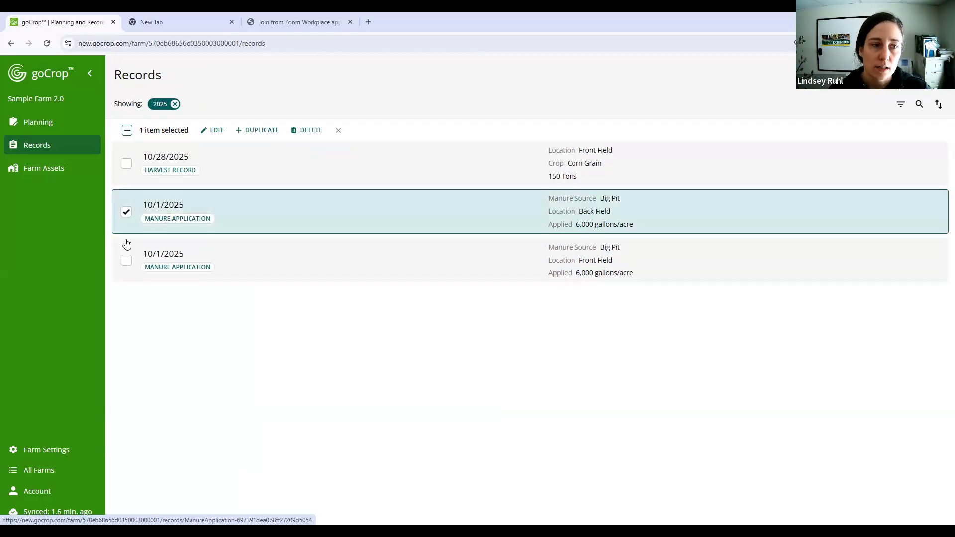
left_click(126, 212)
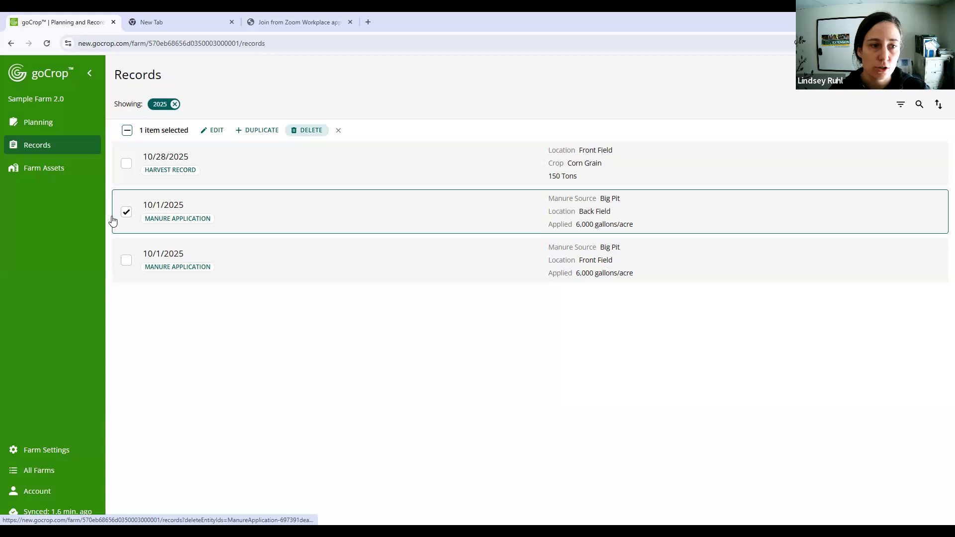
- Edit the Back Field manure application record to a rate of 5500 gallons/acre and save the change
left_click(516, 198)
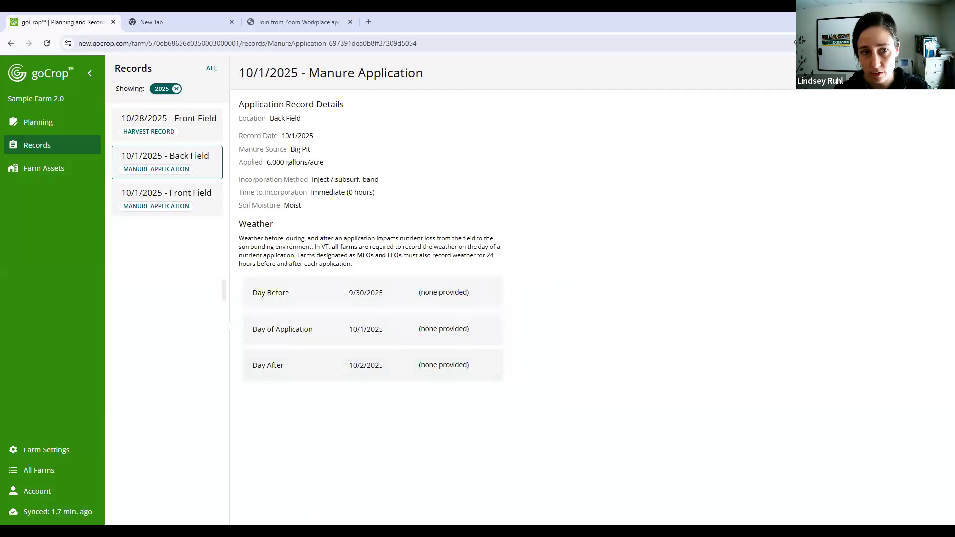
left_click(923, 73)
left_click_drag(281, 309, 205, 311)
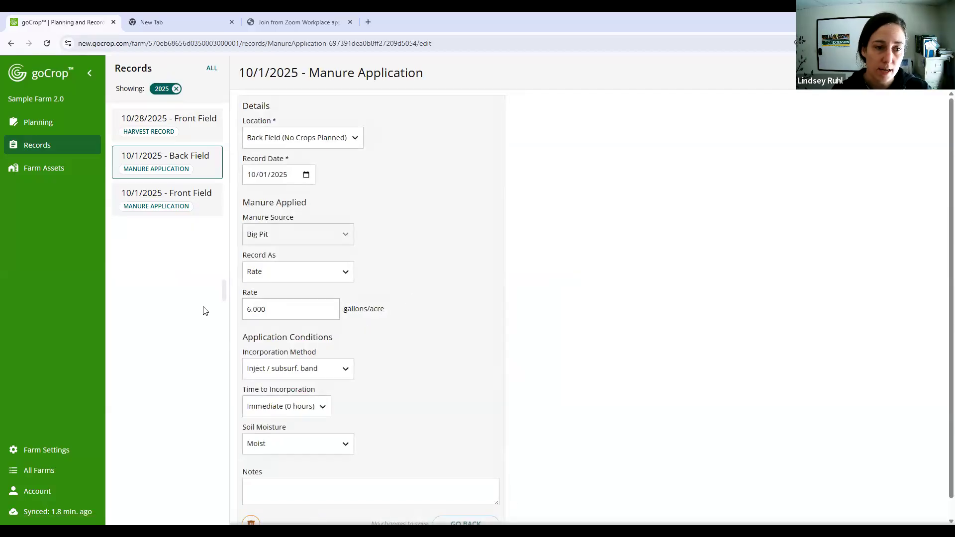
scroll(616, 275, "down", 1)
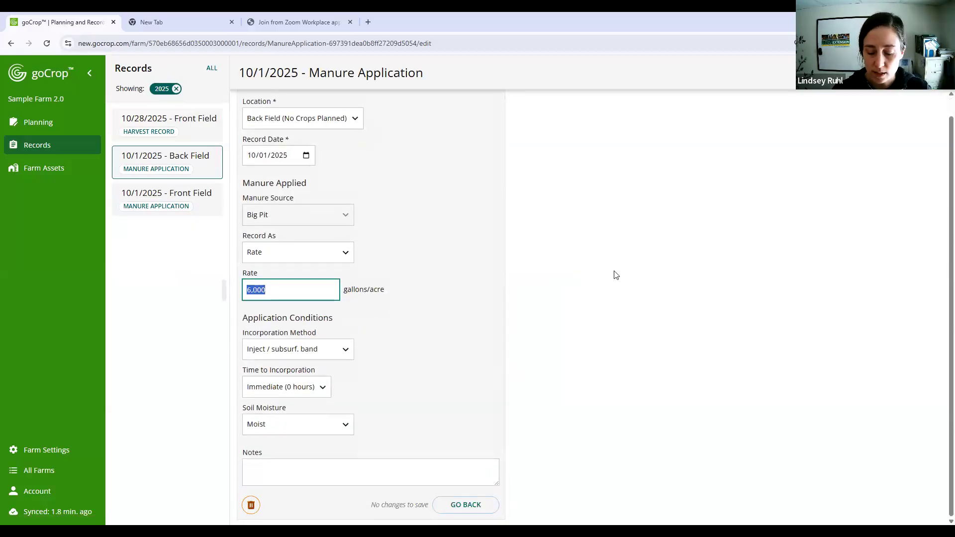
type("5500")
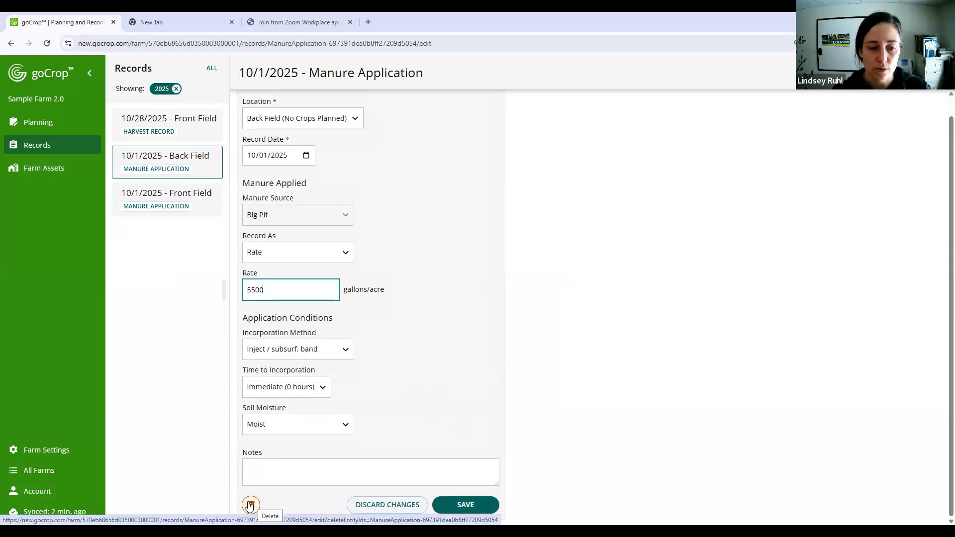
left_click(473, 506)
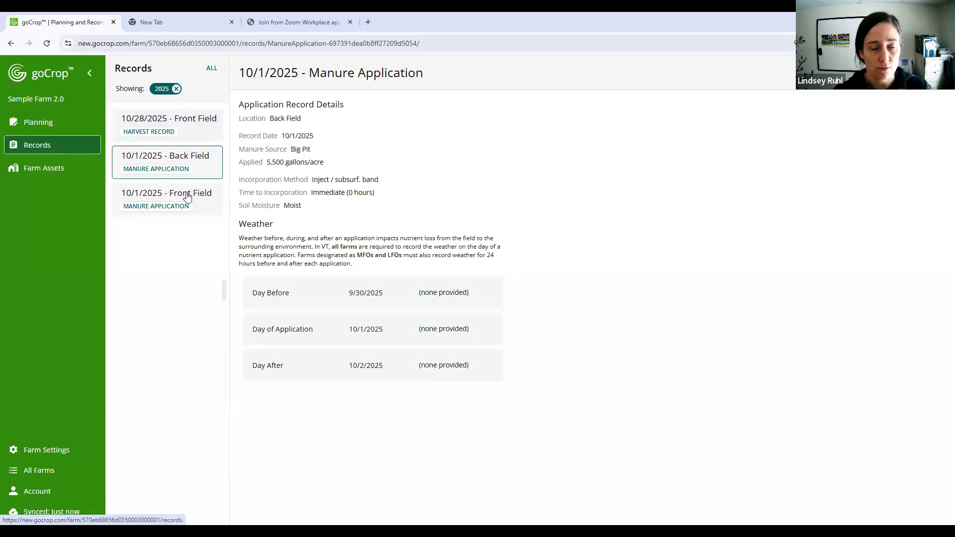
- Review the Back Field manure application's details from the records list, and return to the list
left_click(43, 151)
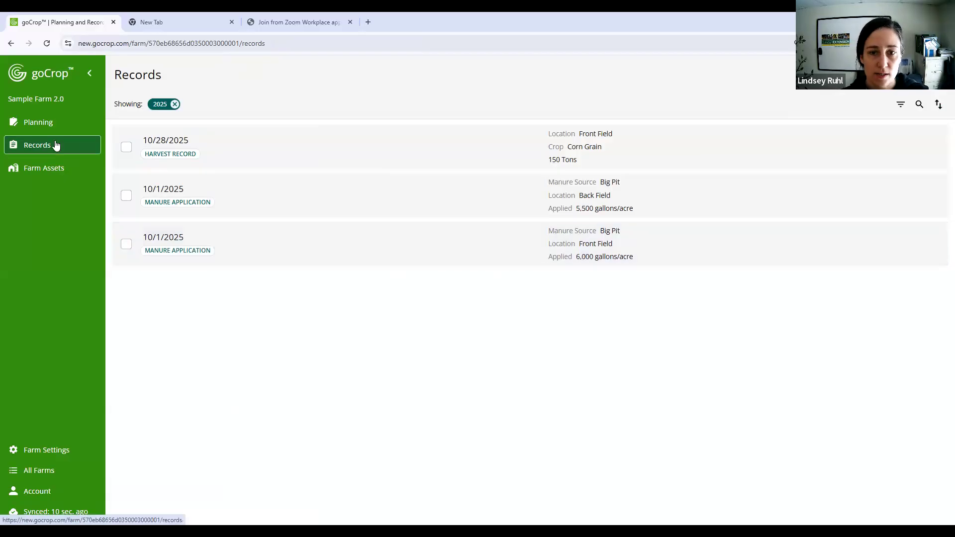
left_click(439, 197)
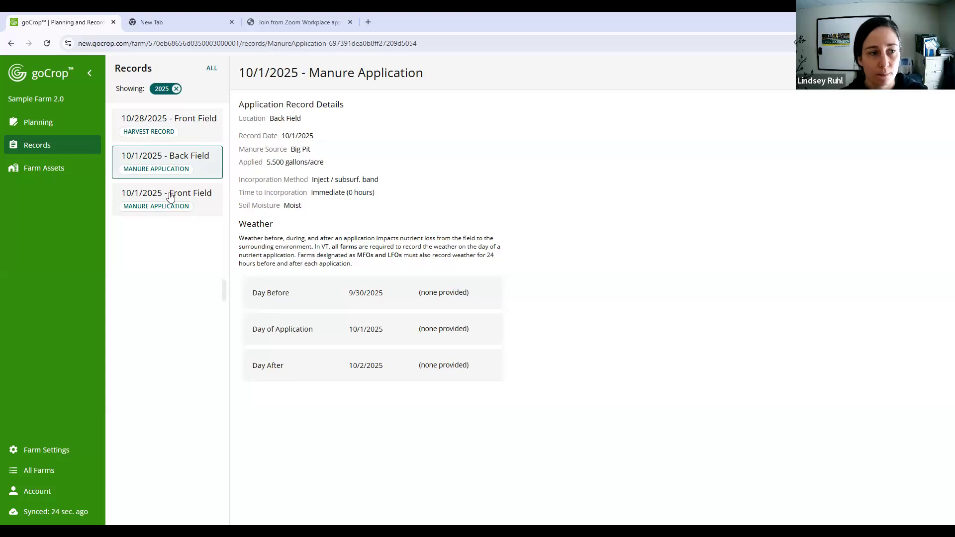
left_click(69, 153)
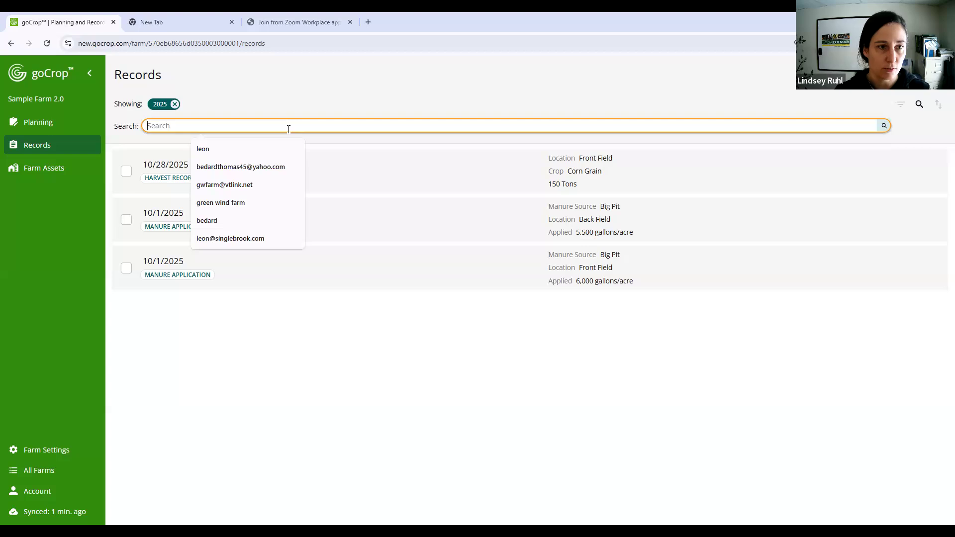
- Search the records for "harves" and for "corn", and clear the search
type("harves")
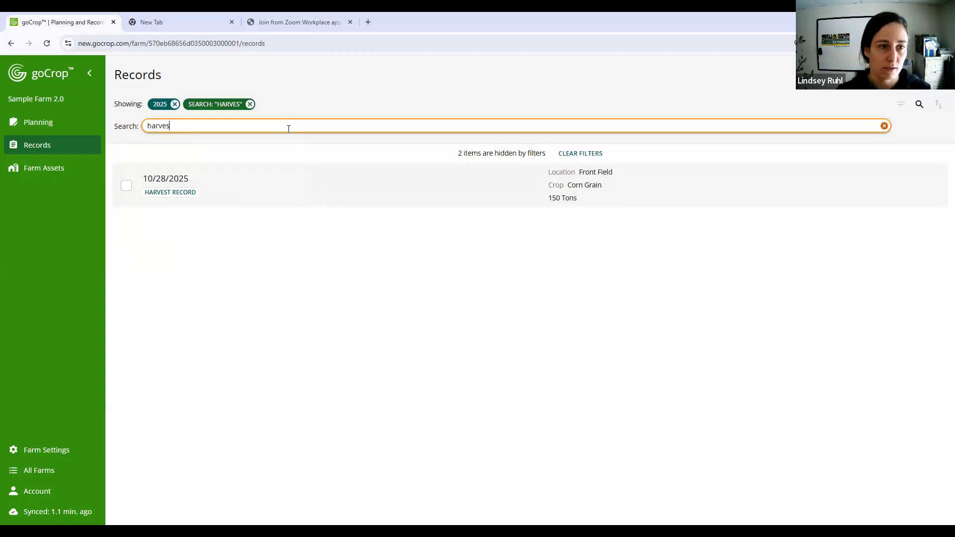
key("BackSpace")
key("BackSpace")
key("BackSpace")
key("BackSpace")
key("BackSpace")
key("BackSpace")
type("co")
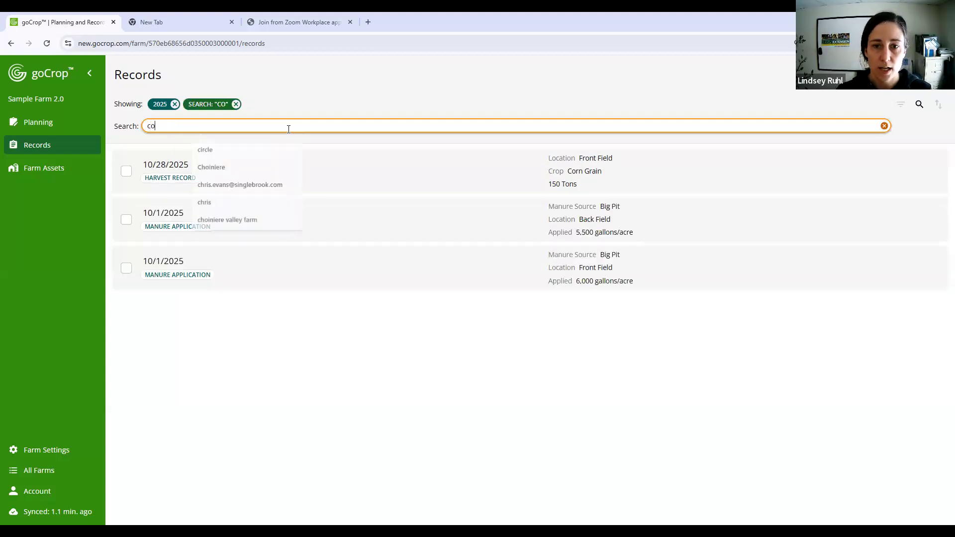
type("rn")
key("BackSpace")
type("n")
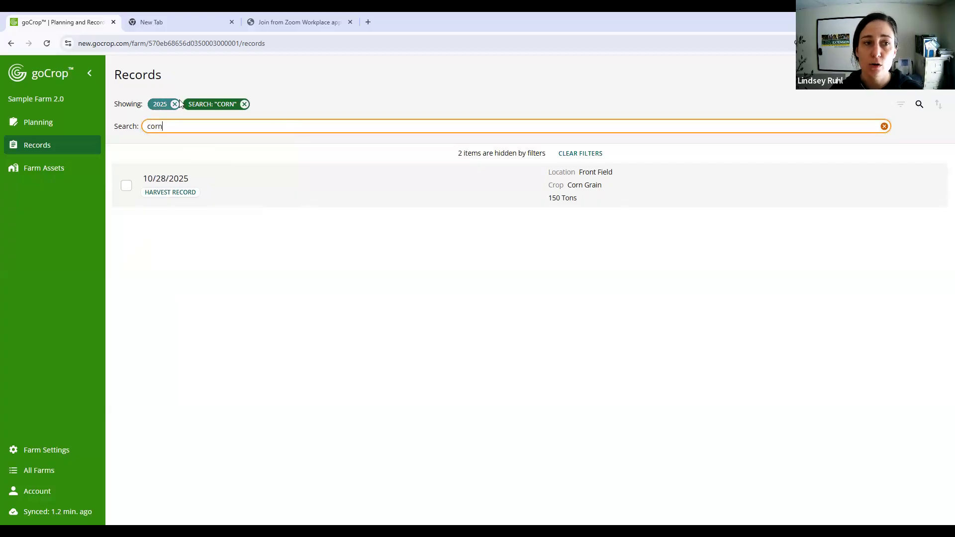
left_click(244, 104)
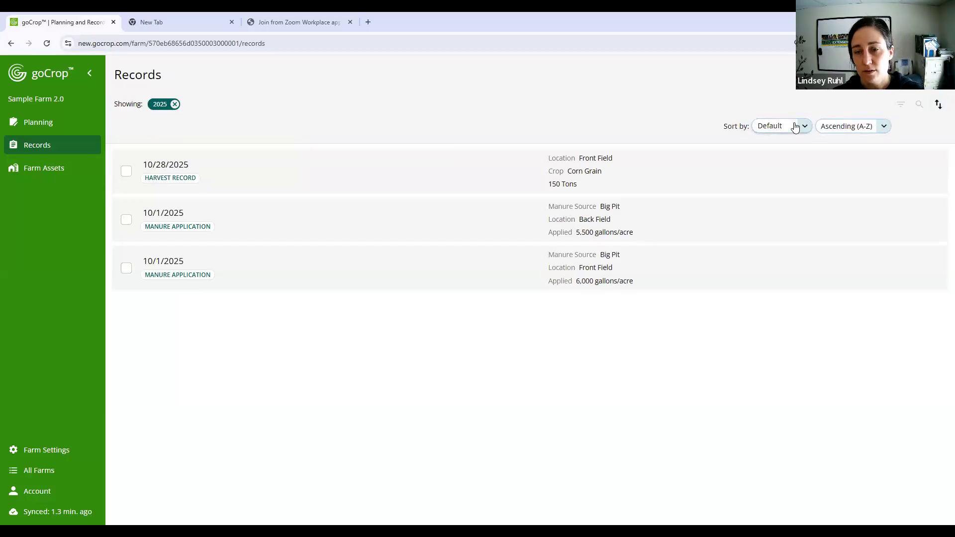
- Review the sort options for the records, and try filtering by the Back Field location before removing that filter
left_click(801, 128)
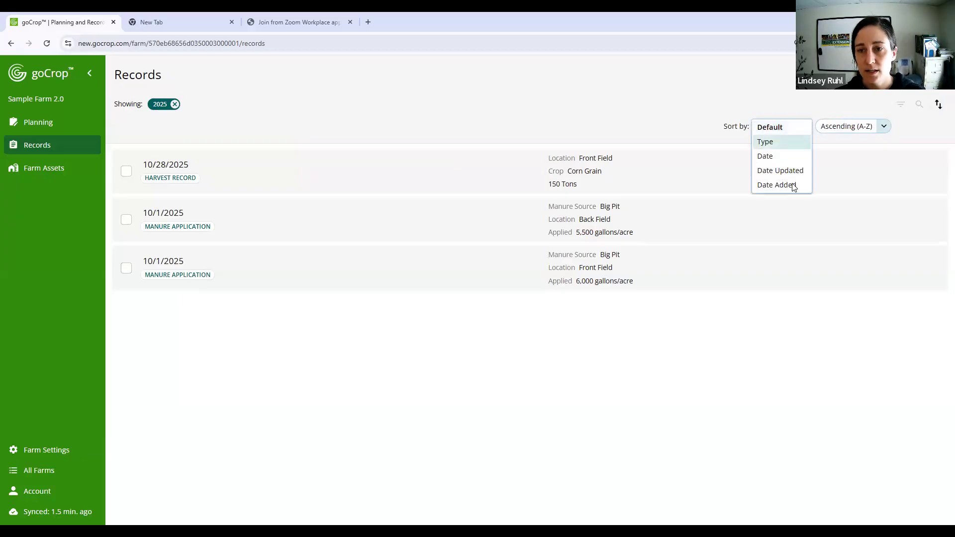
left_click(879, 128)
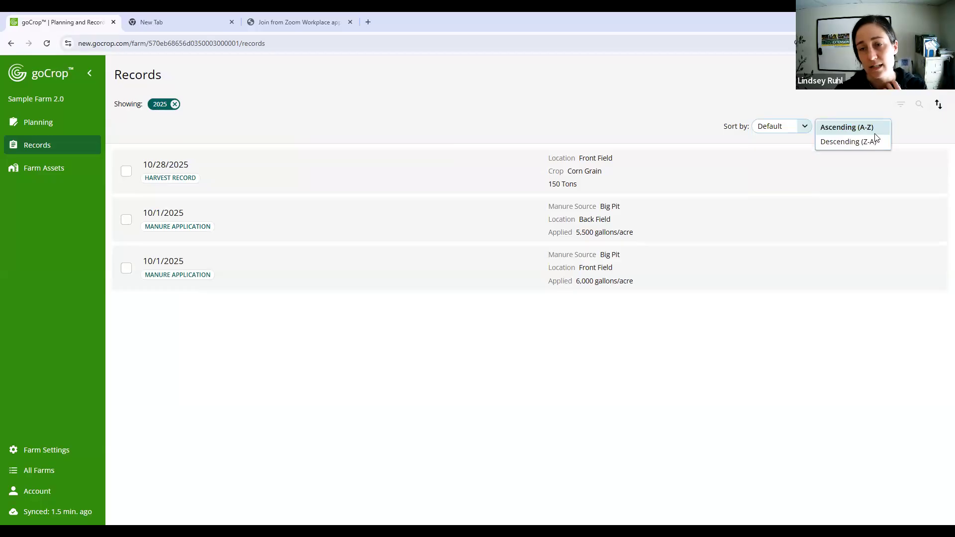
left_click(901, 106)
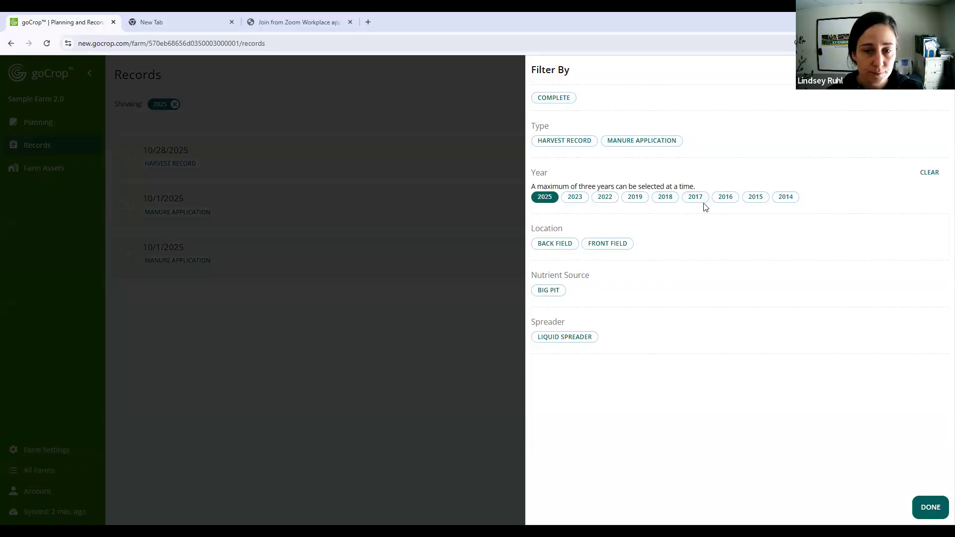
left_click(557, 243)
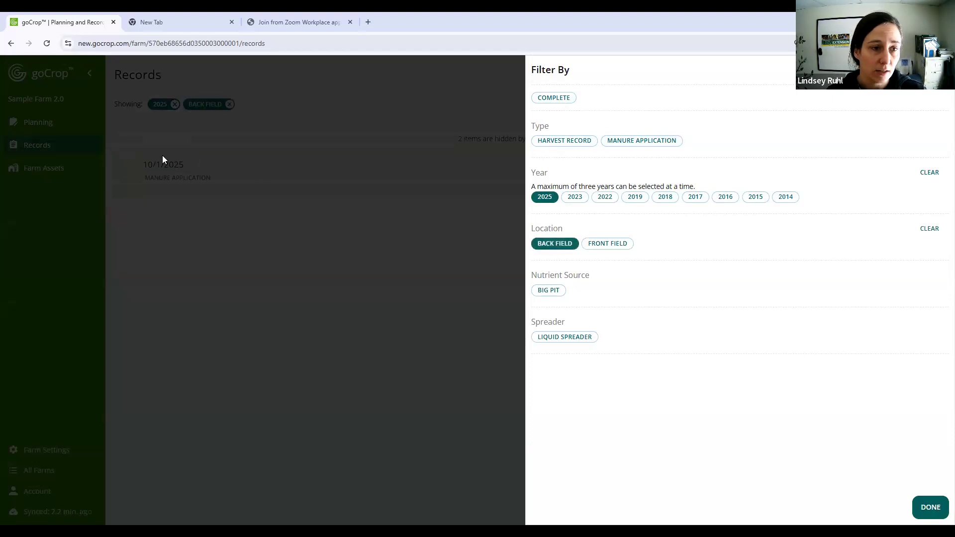
left_click(571, 248)
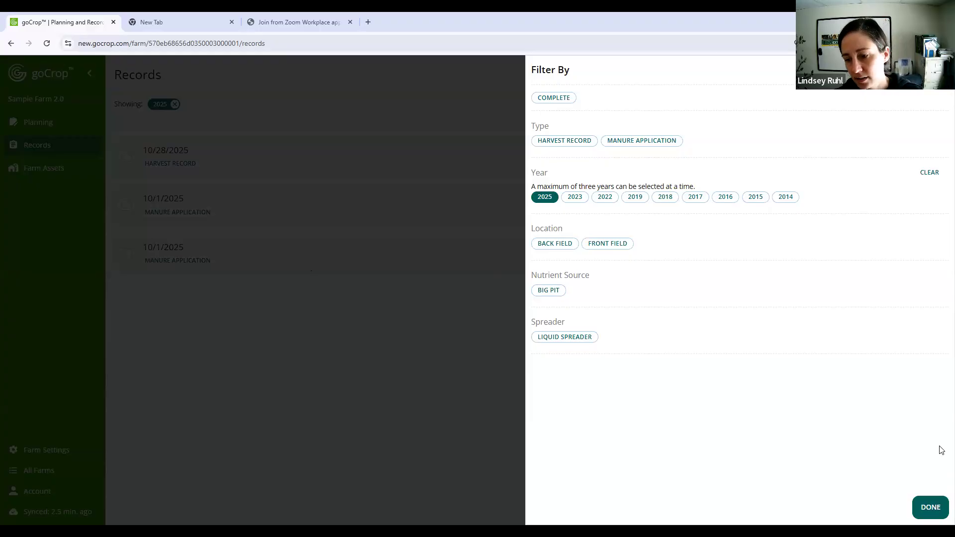
left_click(939, 512)
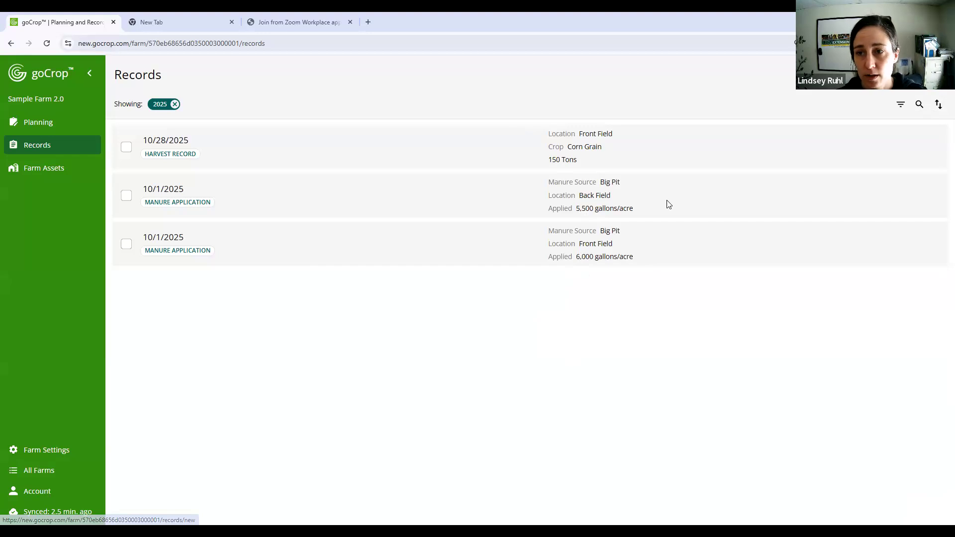
- Start a new Fertilizer Application record for the Front Field with a record date of 09/09/2025
left_click(660, 102)
left_click(346, 100)
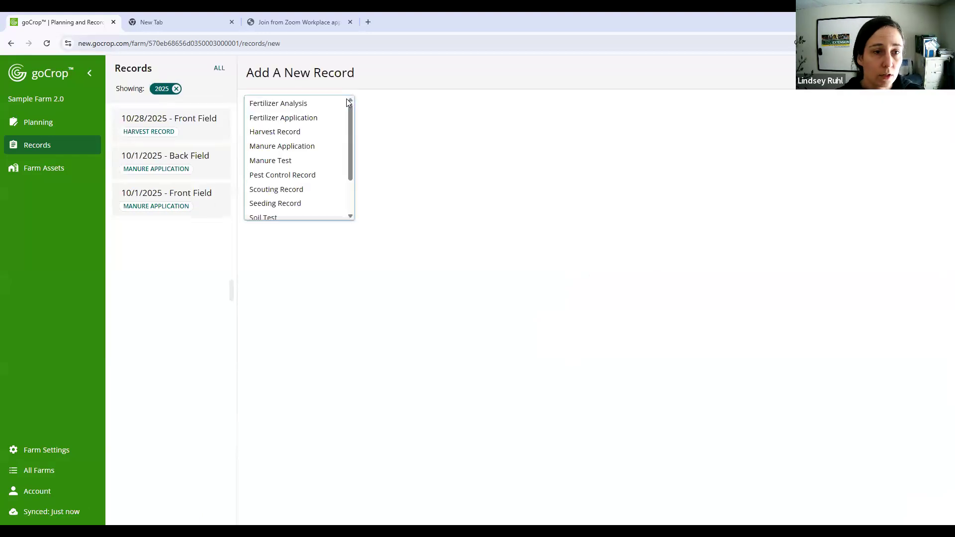
left_click(325, 119)
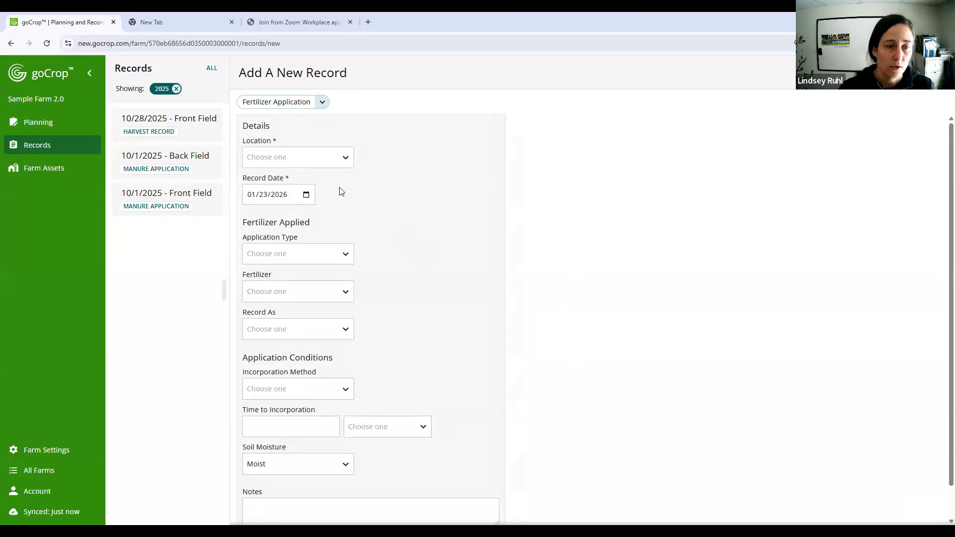
left_click(324, 164)
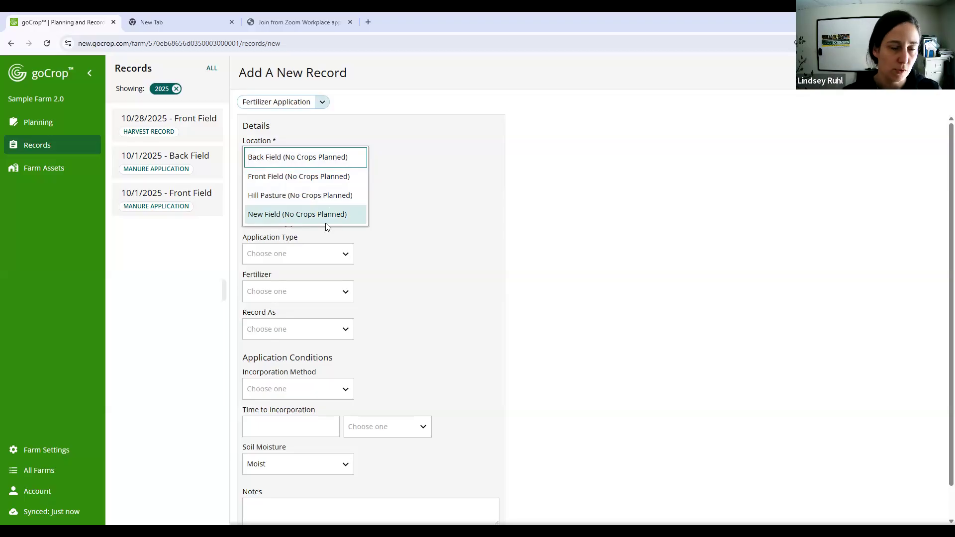
left_click(326, 178)
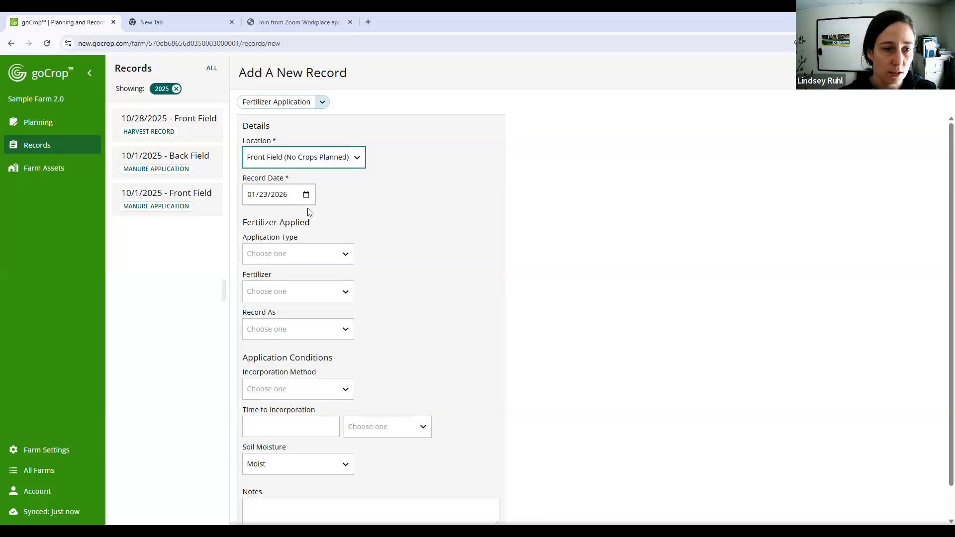
left_click(306, 194)
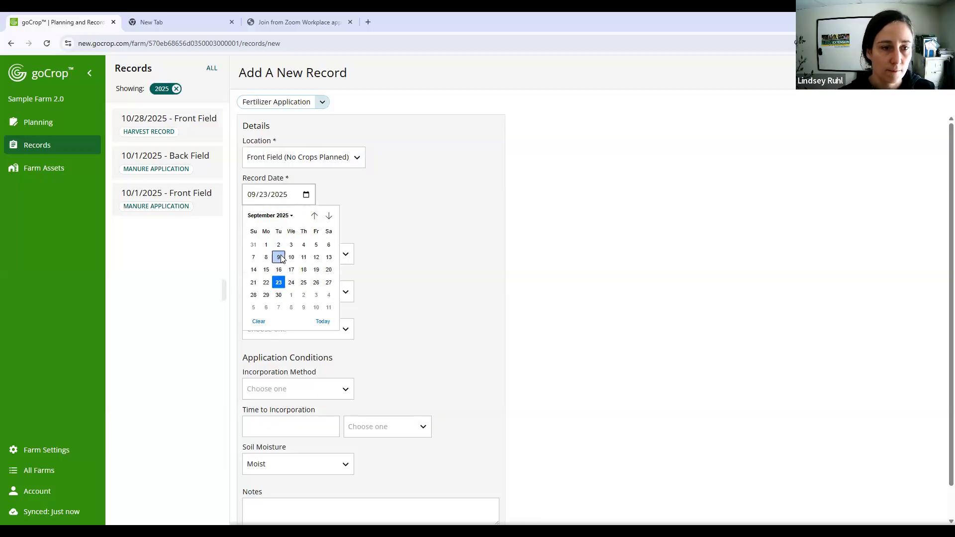
left_click(278, 257)
- Set the application type to Starter and the fertilizer to Urea, recorded as a rate of 150 lbs/acre
left_click(316, 257)
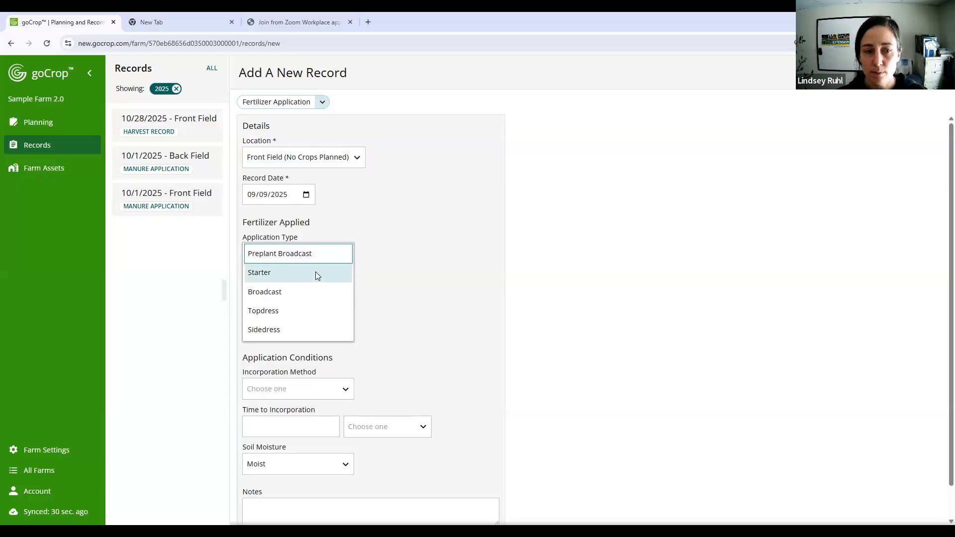
left_click(314, 272)
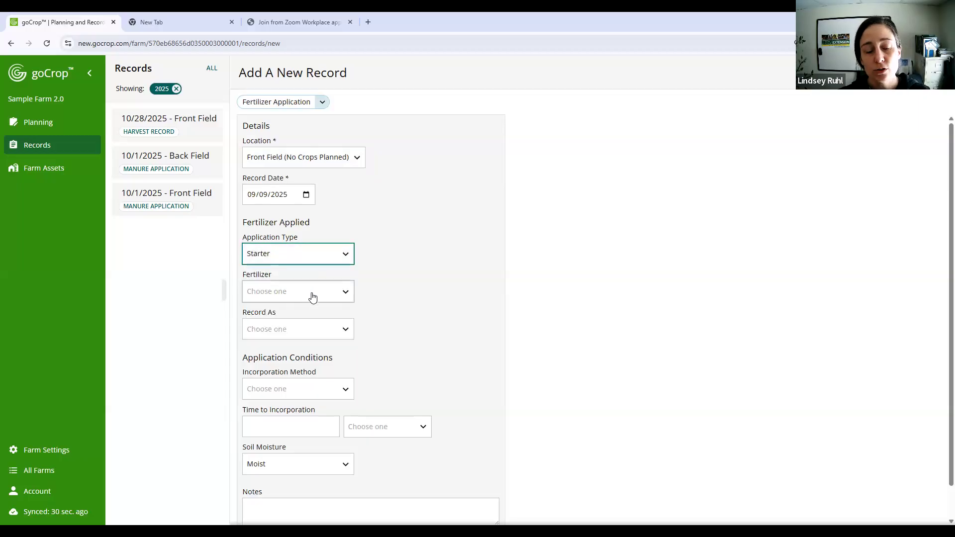
left_click(312, 296)
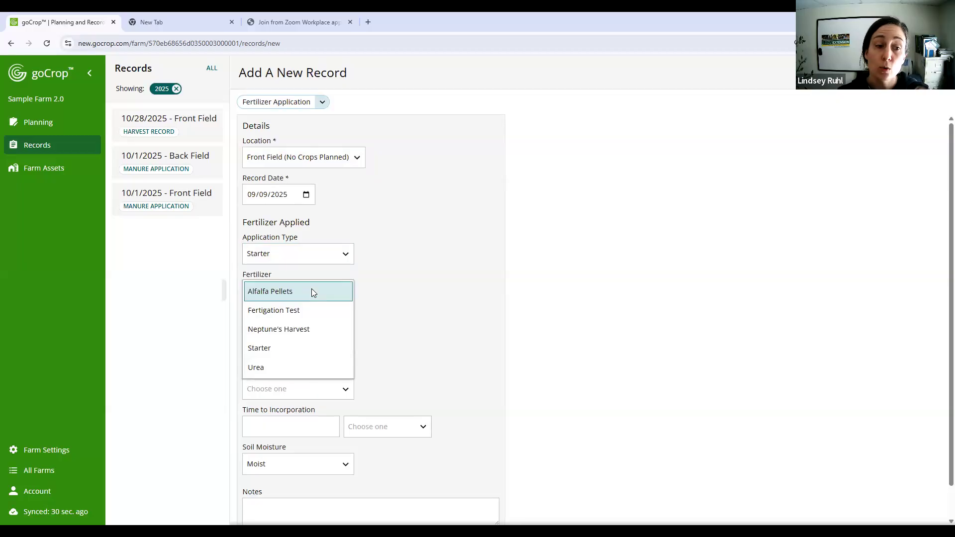
left_click(294, 367)
left_click(292, 333)
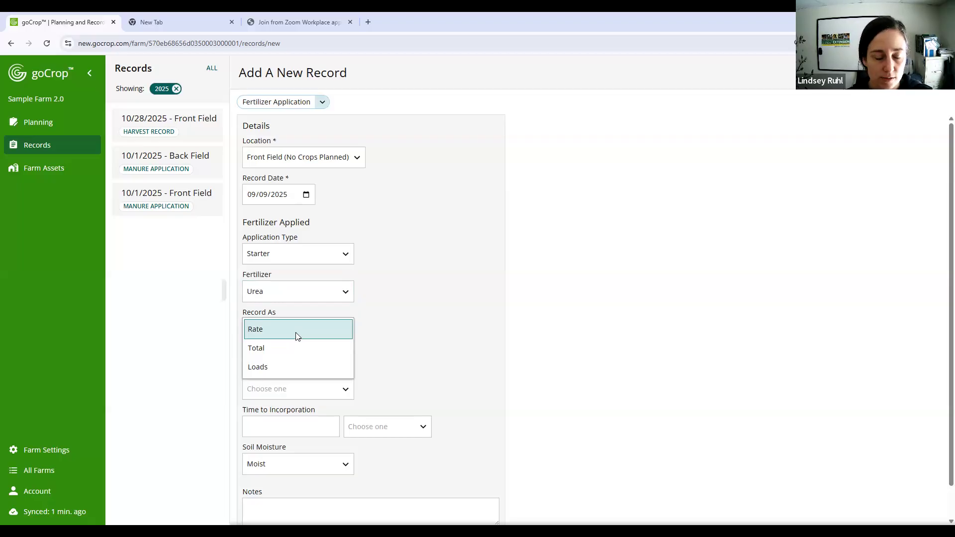
left_click(285, 331)
key("Tab")
type("150")
left_click(398, 337)
- Set the incorporation method to Not Incorporated and save the fertilizer application record
scroll(394, 343, "down", 2)
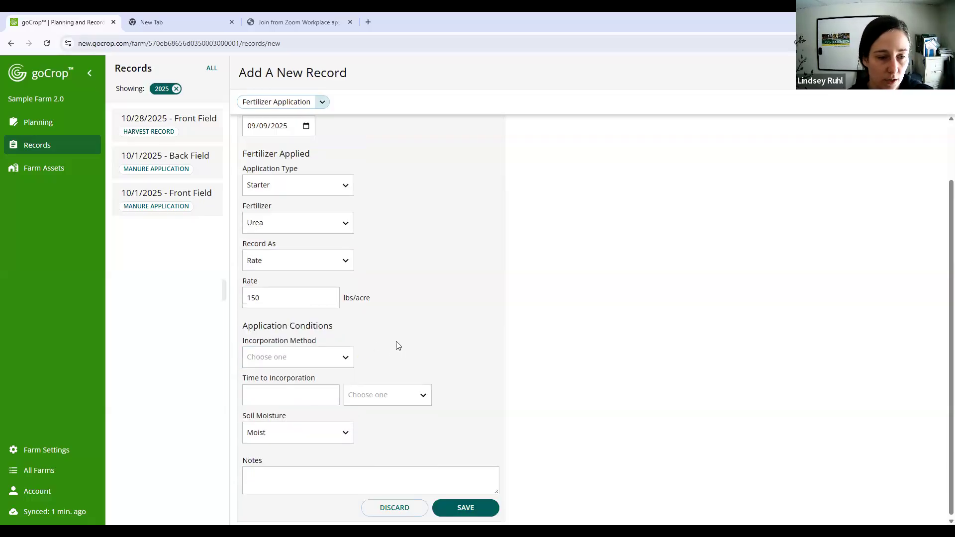
left_click(328, 354)
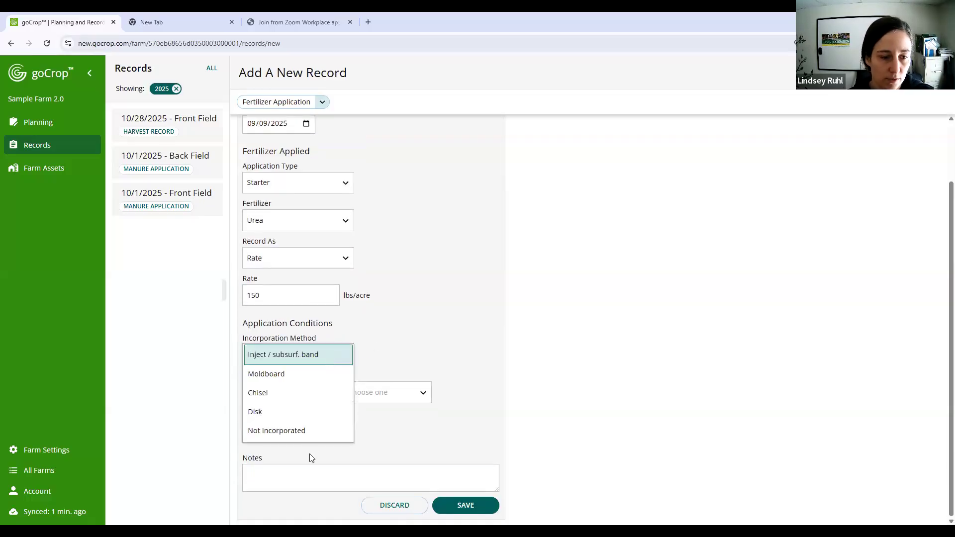
left_click(315, 436)
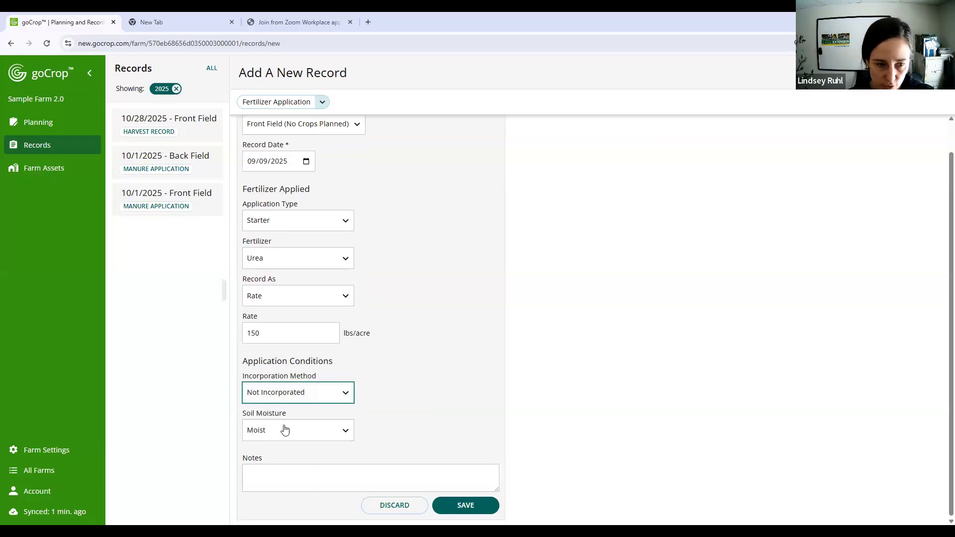
left_click(485, 511)
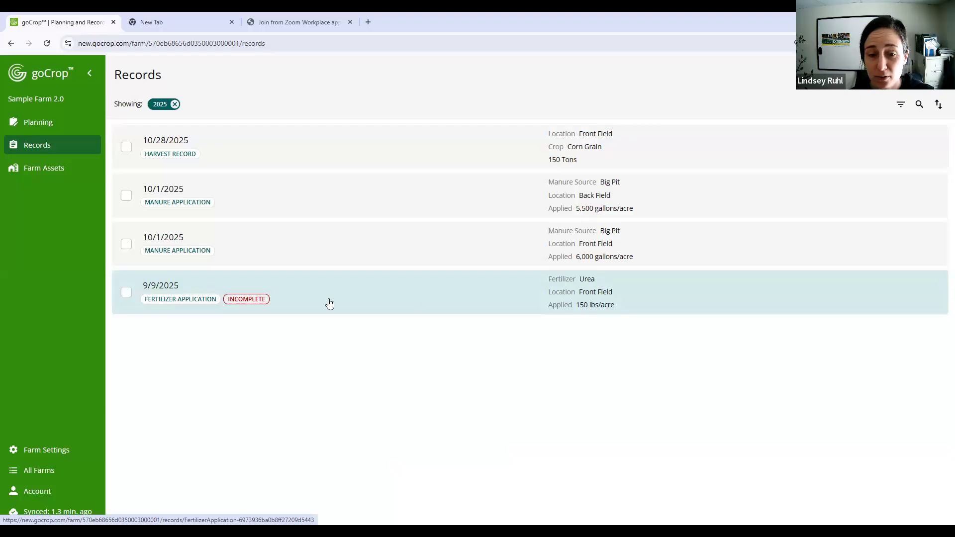
- Review the 9/9/2025 fertilizer application's details and its editable fields, and return to the records list without changes
left_click(417, 301)
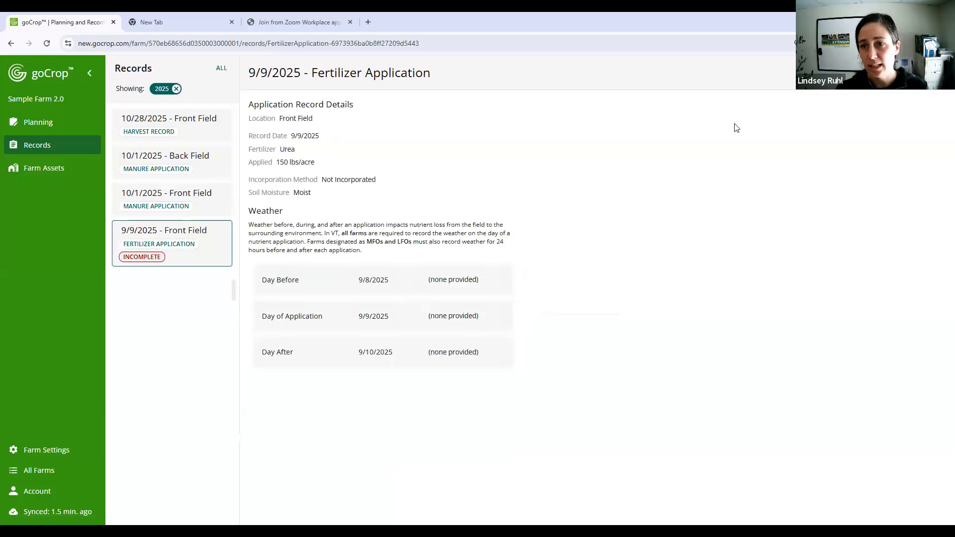
left_click(360, 241)
left_click(355, 237)
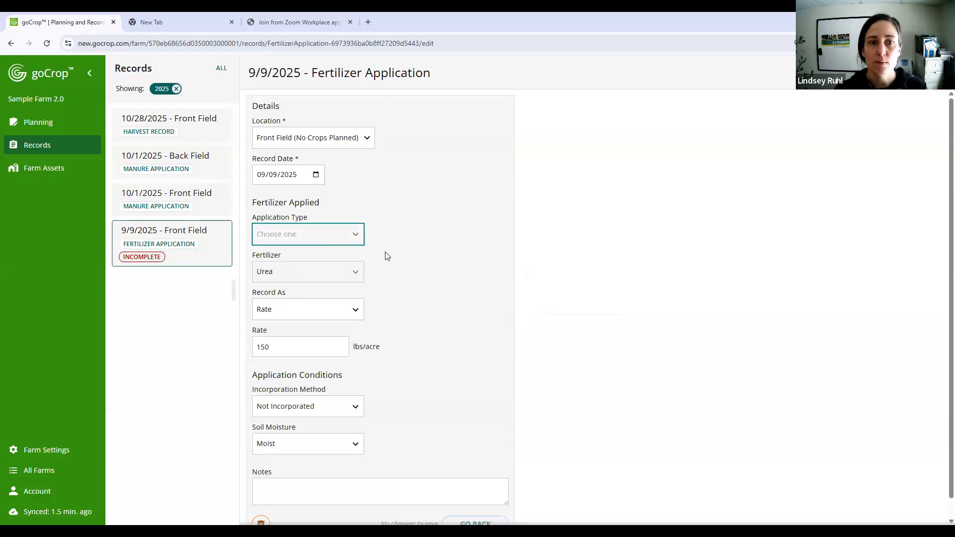
scroll(387, 255, "down", 1)
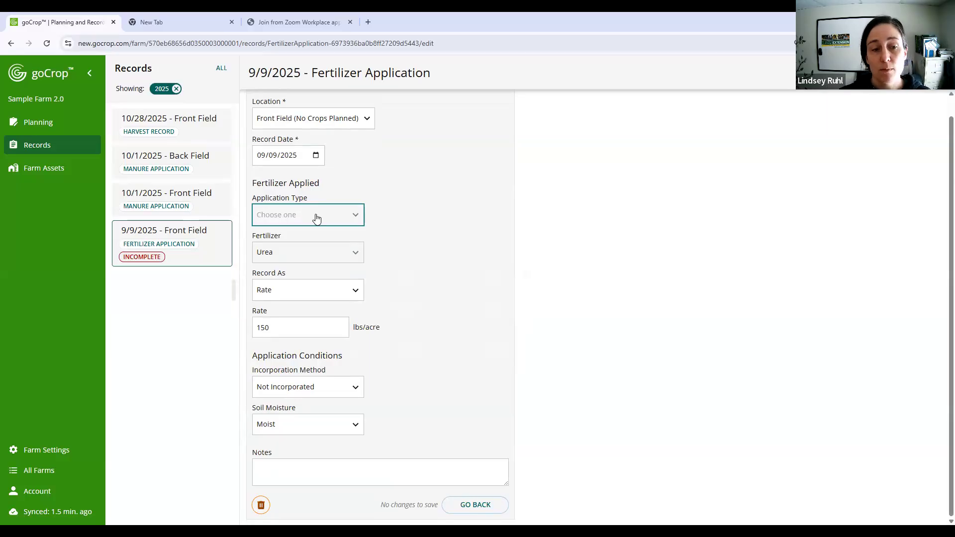
left_click(460, 506)
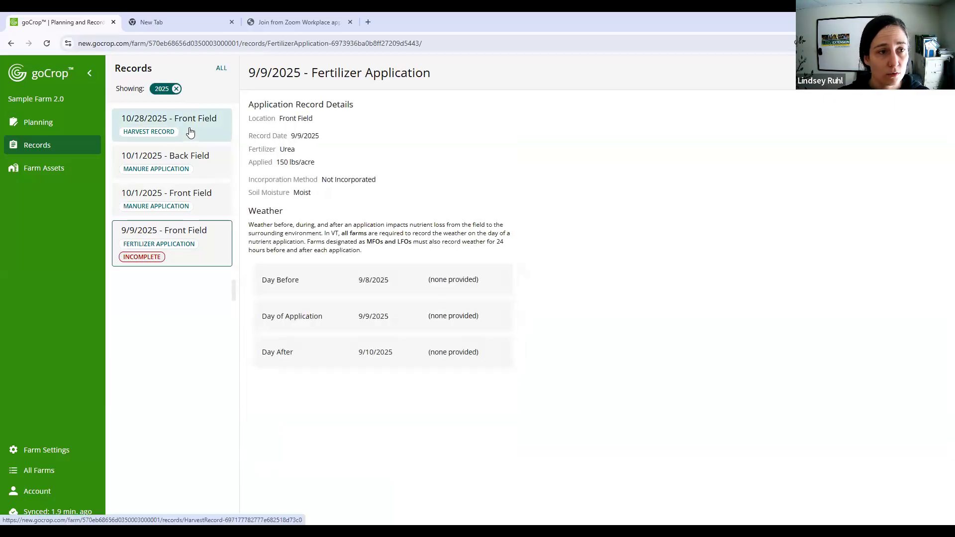
left_click(94, 150)
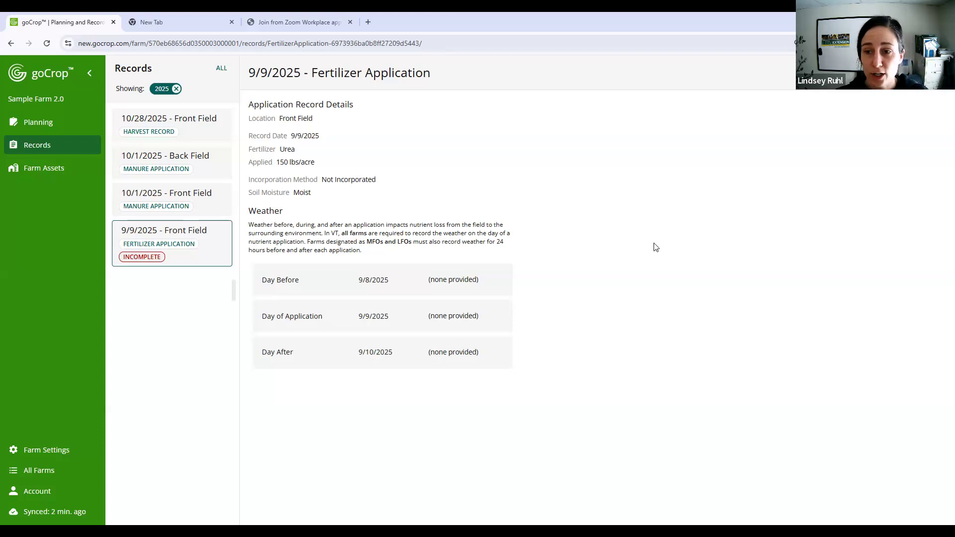
left_click(72, 151)
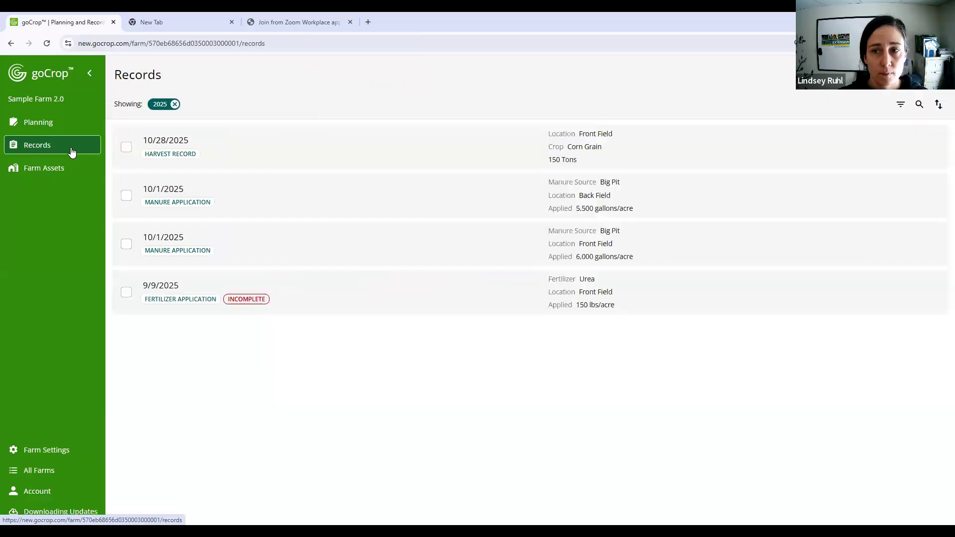
- Start a new record of the type Soil Tests Import
left_click(929, 74)
left_click(349, 102)
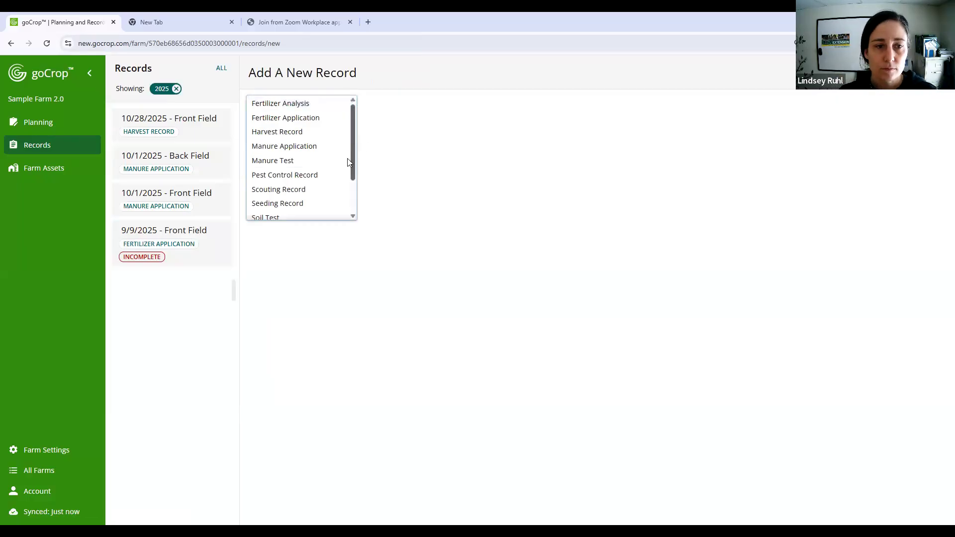
scroll(343, 161, "down", 1)
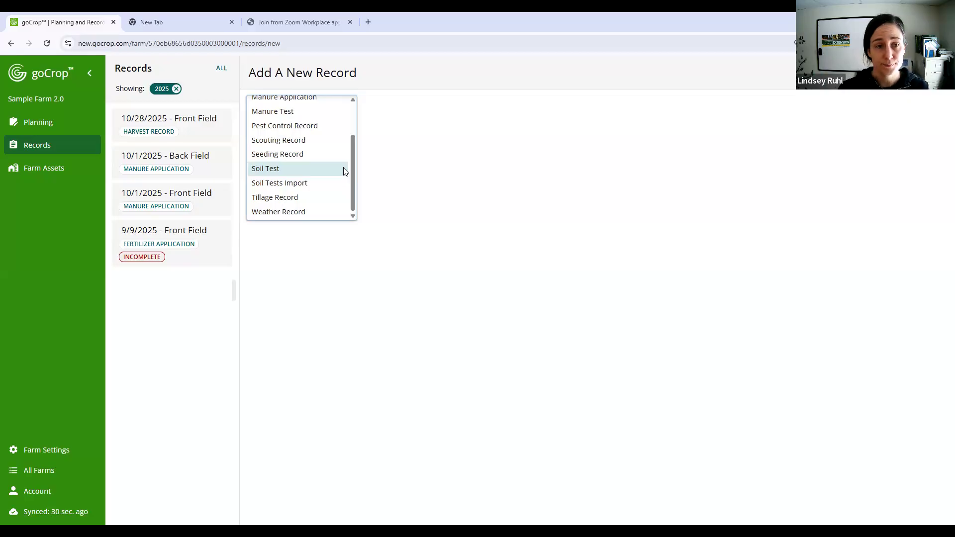
left_click(314, 182)
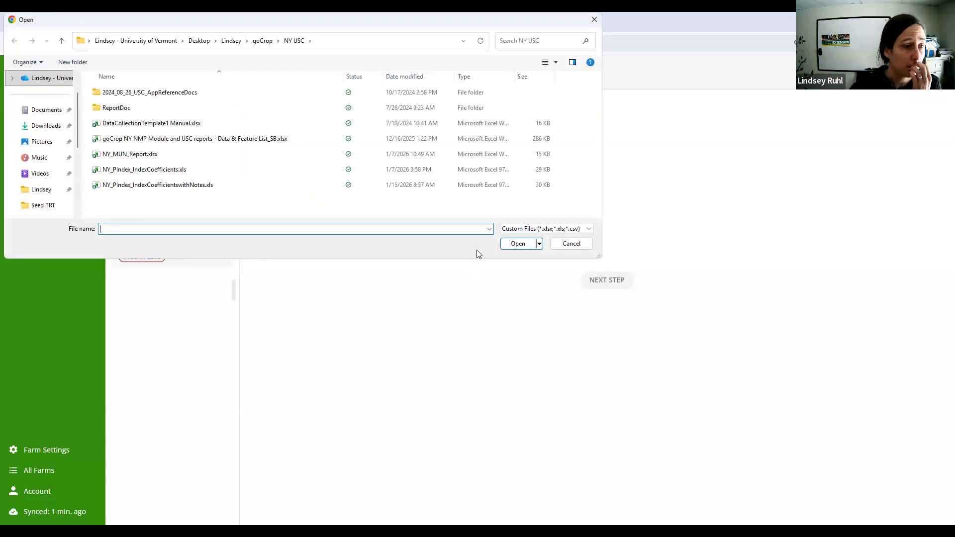
- Upload Test.xlsx from the Desktop folder as the soil test import file
scroll(48, 150, "up", 2)
scroll(48, 150, "down", 5)
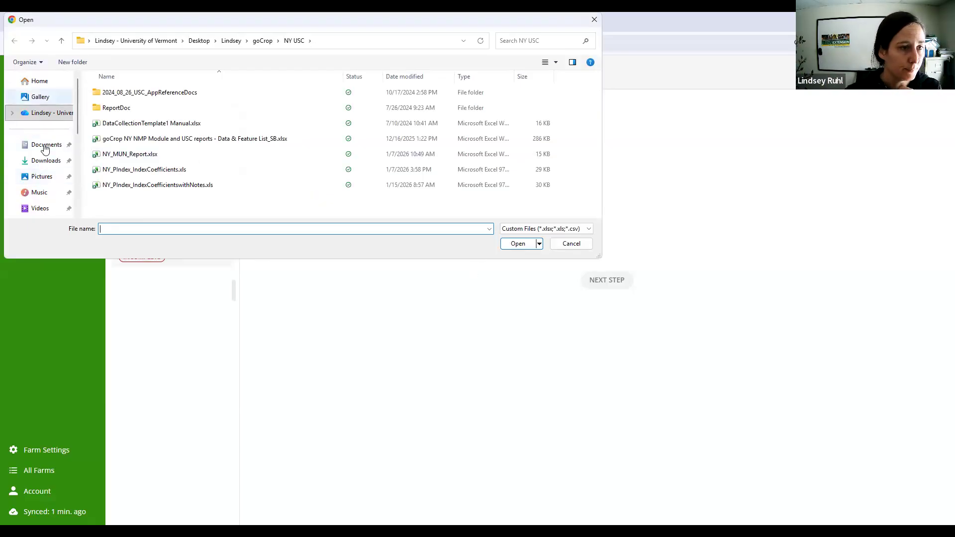
left_click(46, 145)
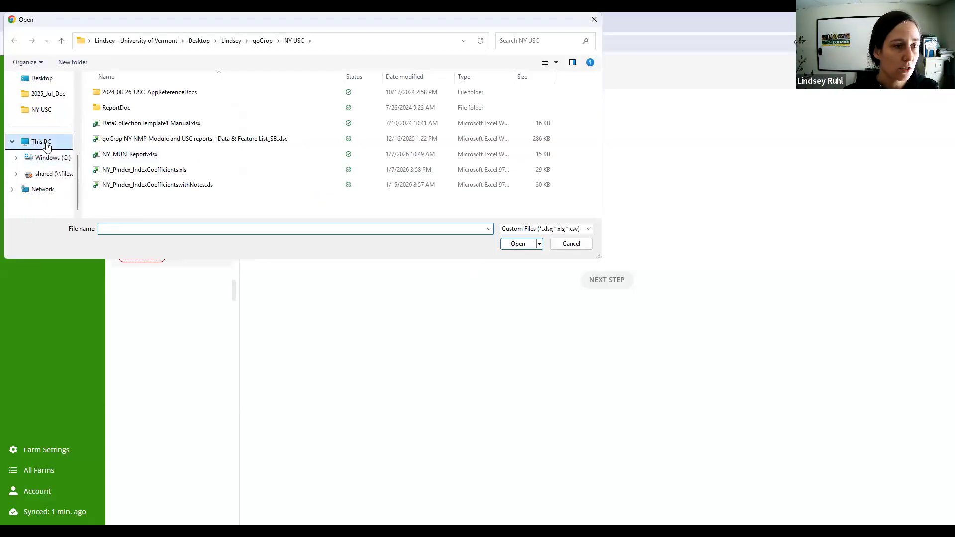
scroll(47, 144, "up", 3)
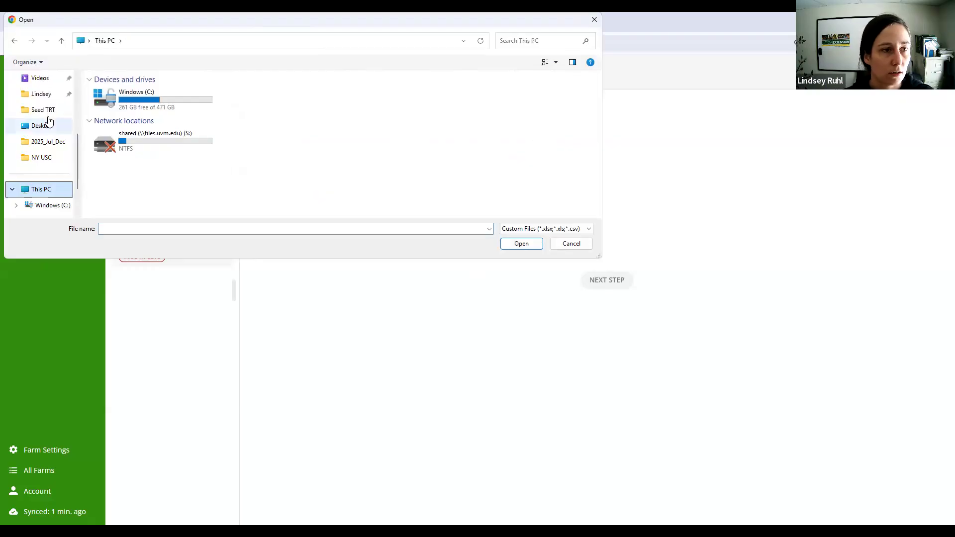
left_click(45, 126)
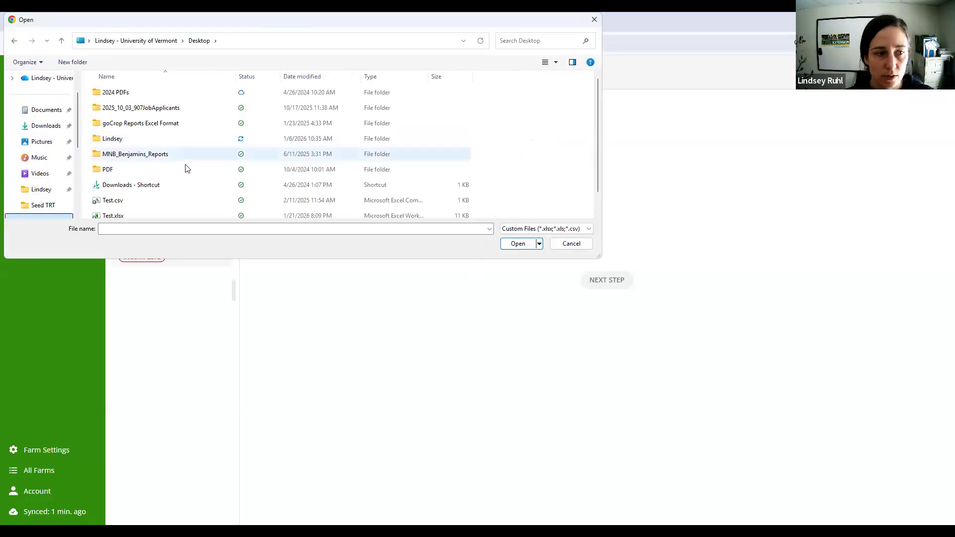
scroll(185, 170, "down", 1)
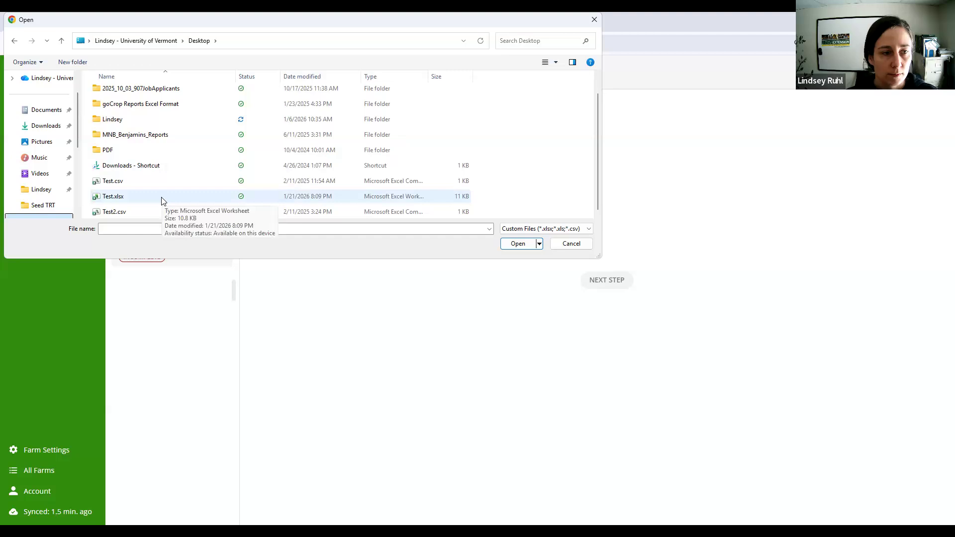
left_click(163, 201)
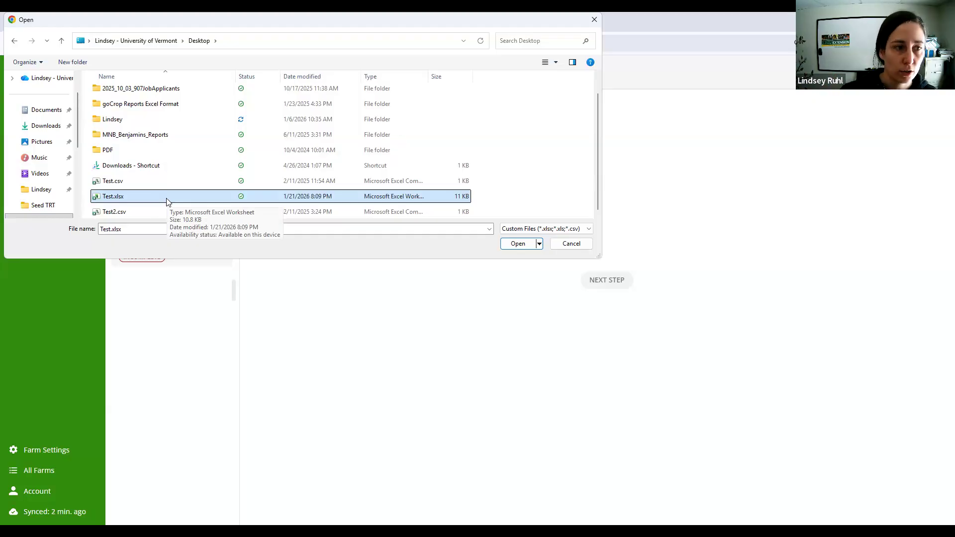
double_click(167, 202)
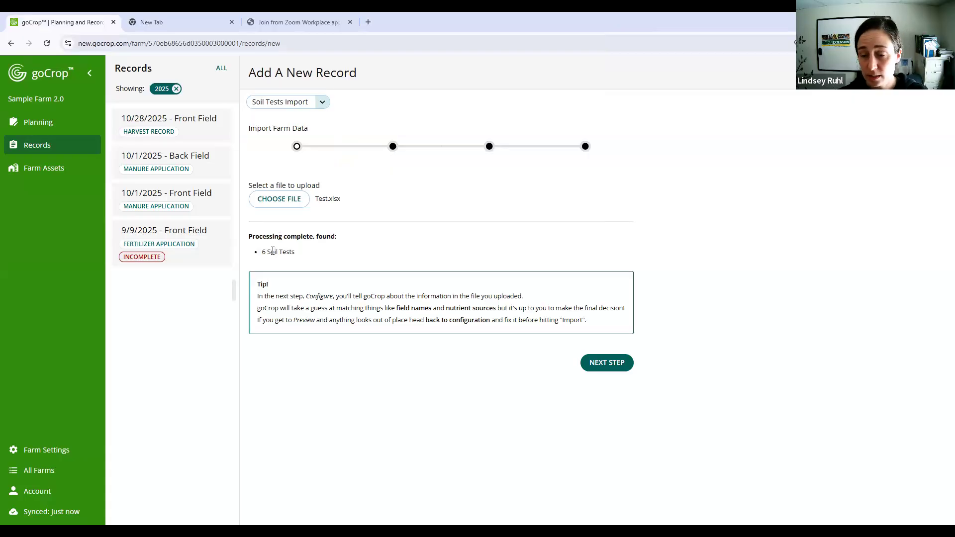
- Proceed to the column mappings and match the sample name Back to Back Field and Front to Front Field
left_click(626, 364)
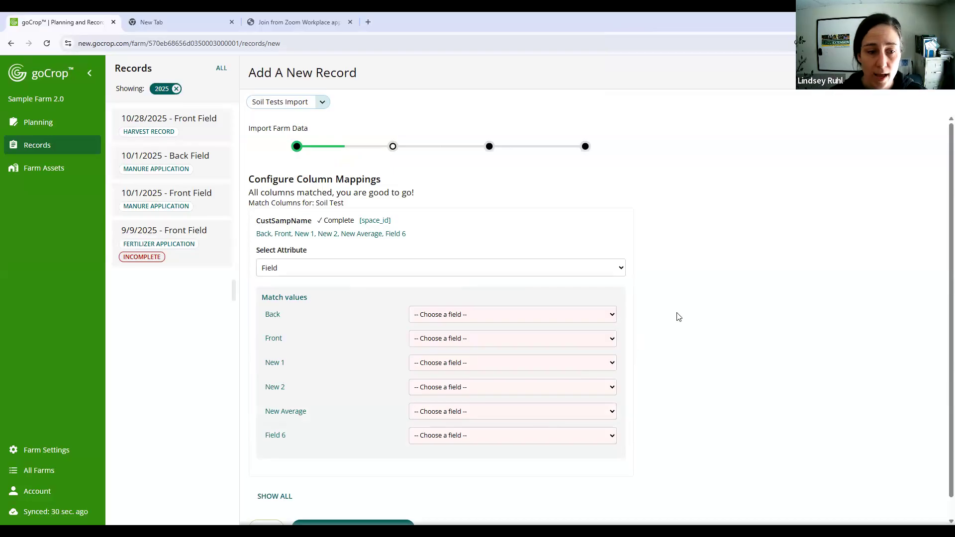
left_click(530, 318)
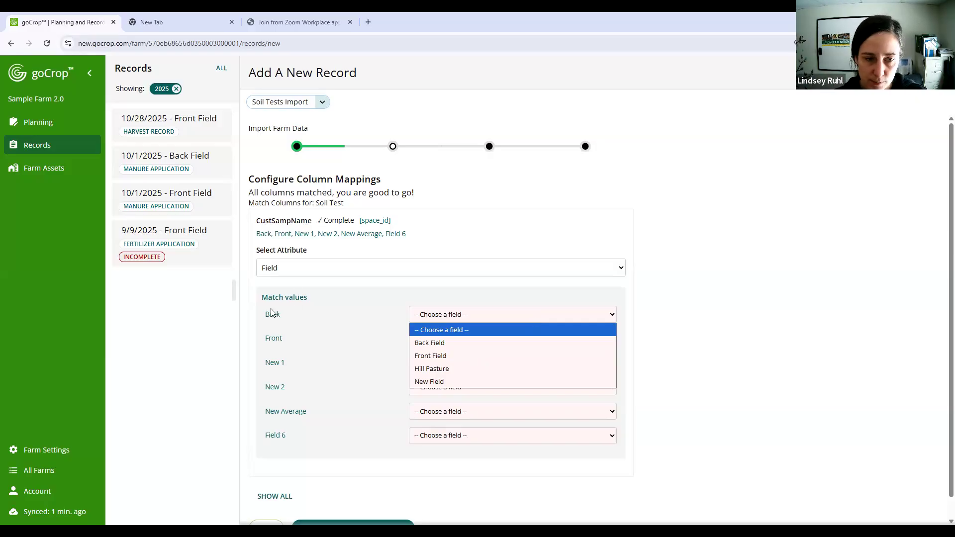
left_click(462, 342)
left_click(462, 339)
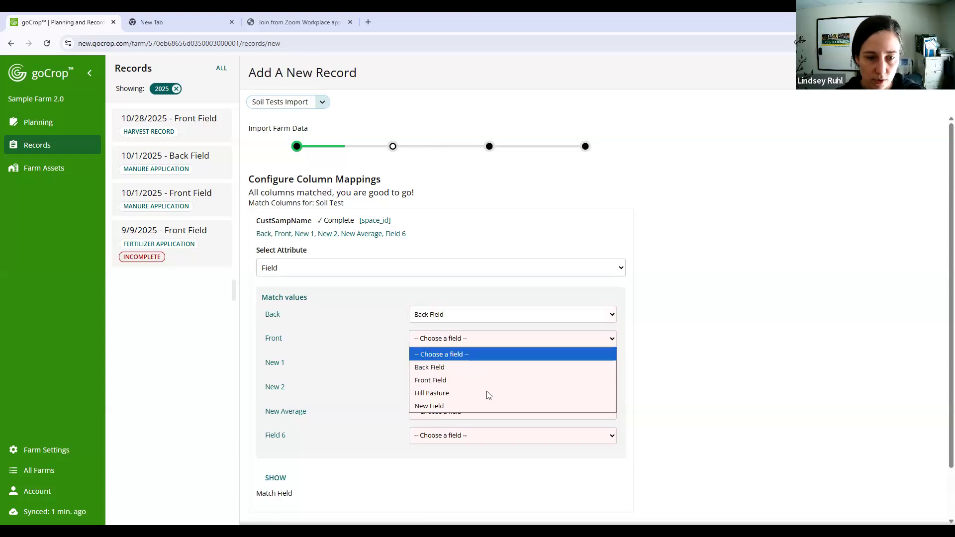
left_click(518, 380)
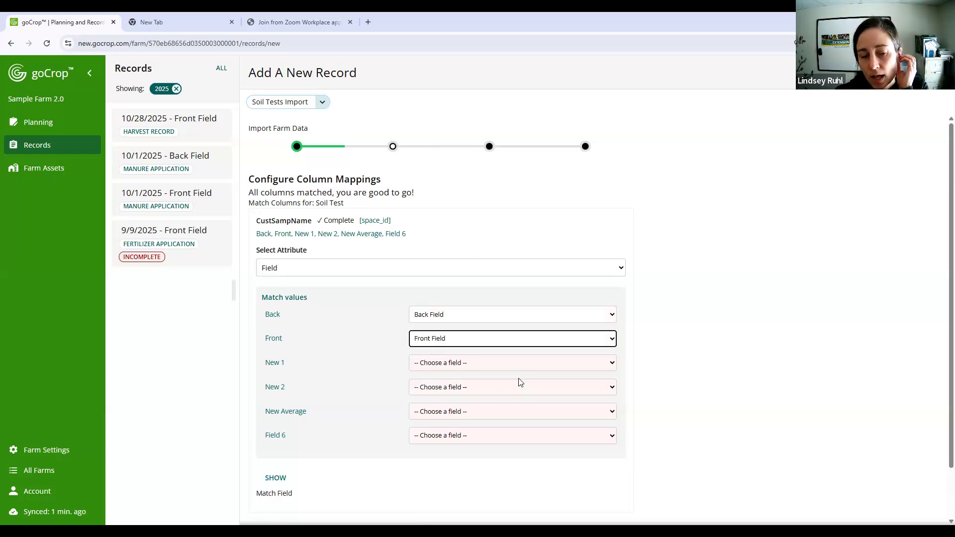
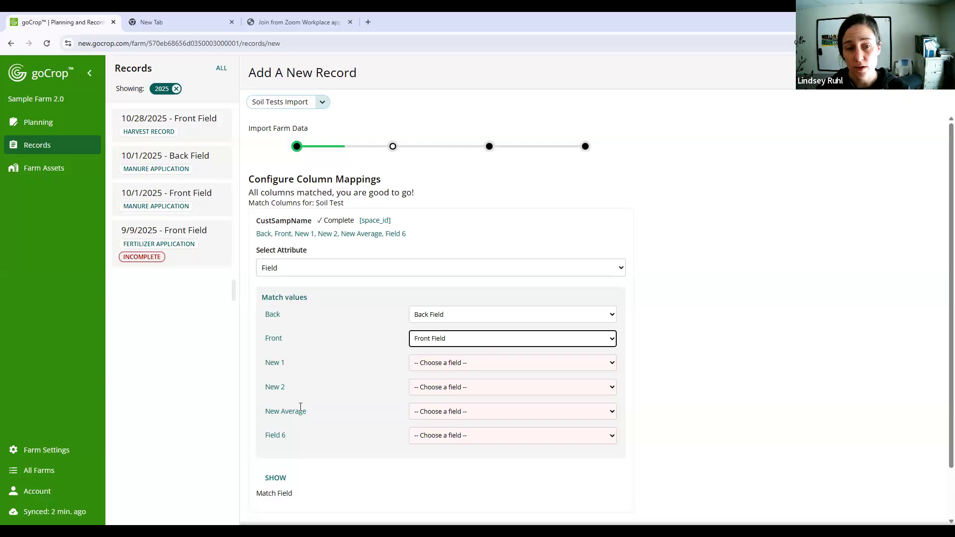
- Match the sample names New 1, New 2 and New Average to New Field, and Field 6 to Hill Pasture
left_click(479, 367)
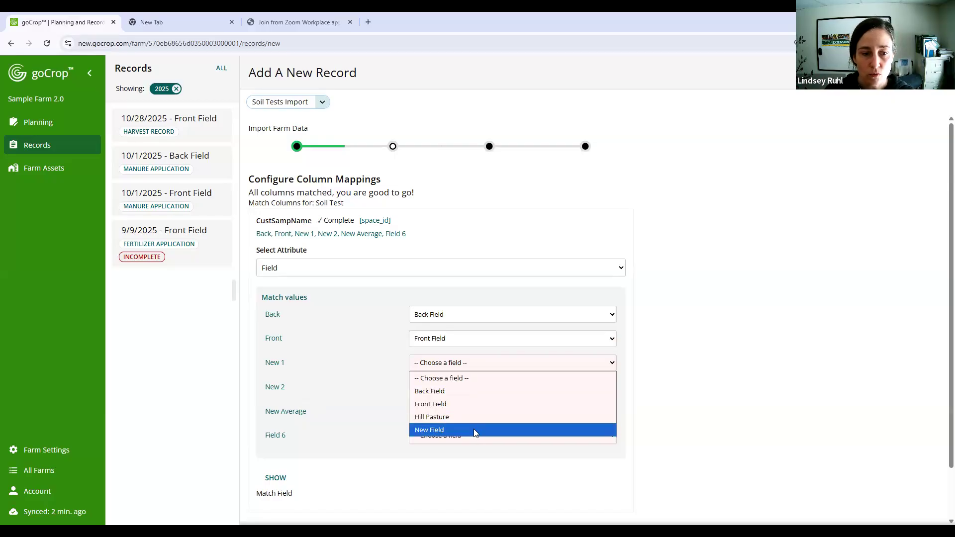
left_click(475, 430)
left_click(490, 387)
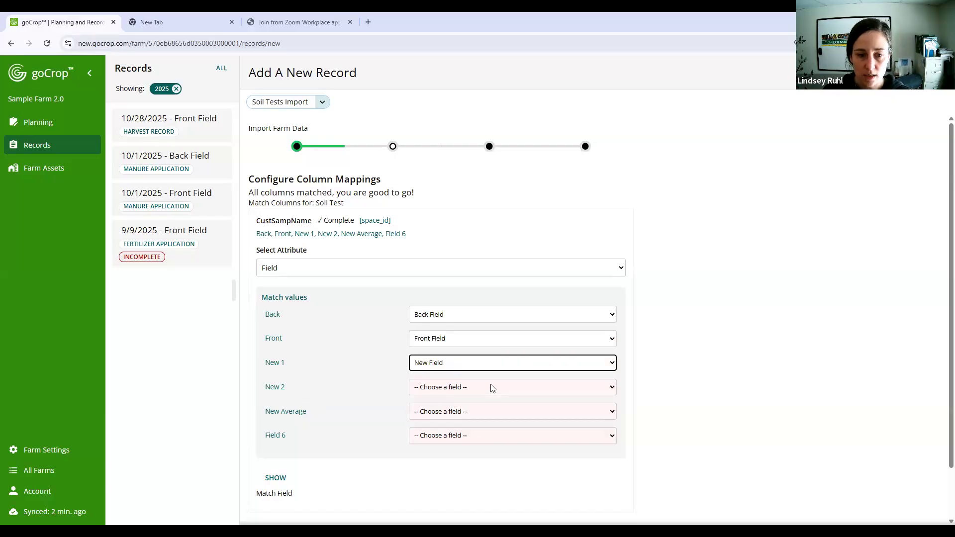
left_click(476, 454)
left_click(467, 411)
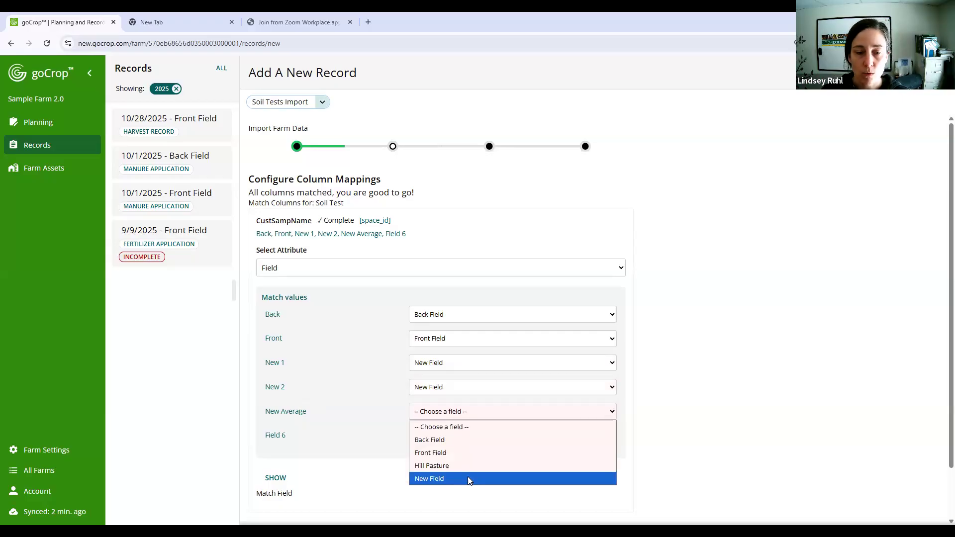
left_click(468, 478)
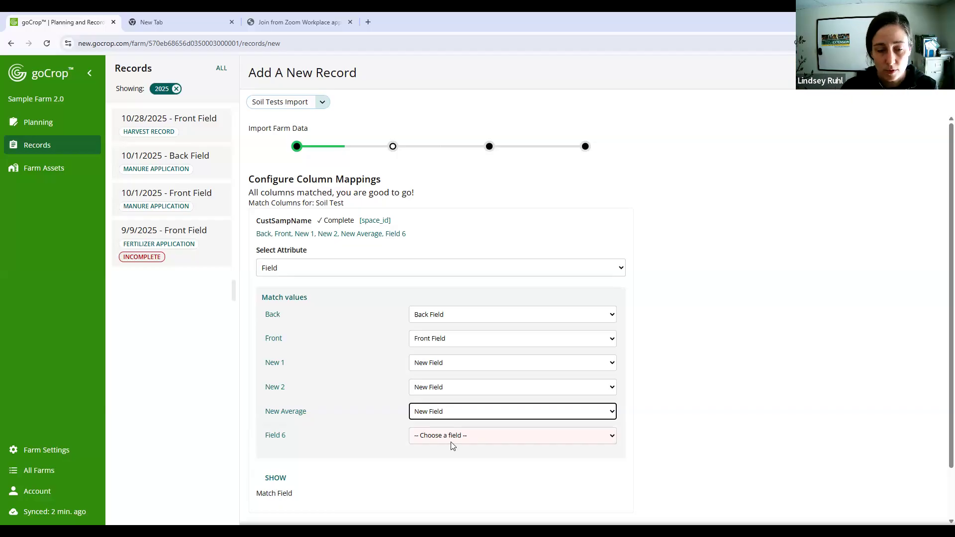
left_click(499, 436)
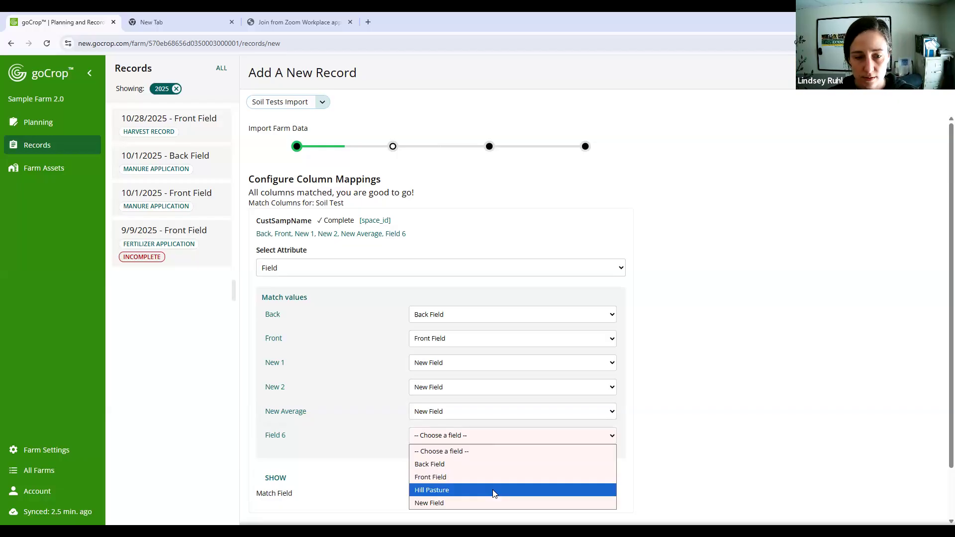
left_click(428, 490)
- Show all column mappings of the soil test import and review the attribute assigned to each column
scroll(721, 301, "down", 2)
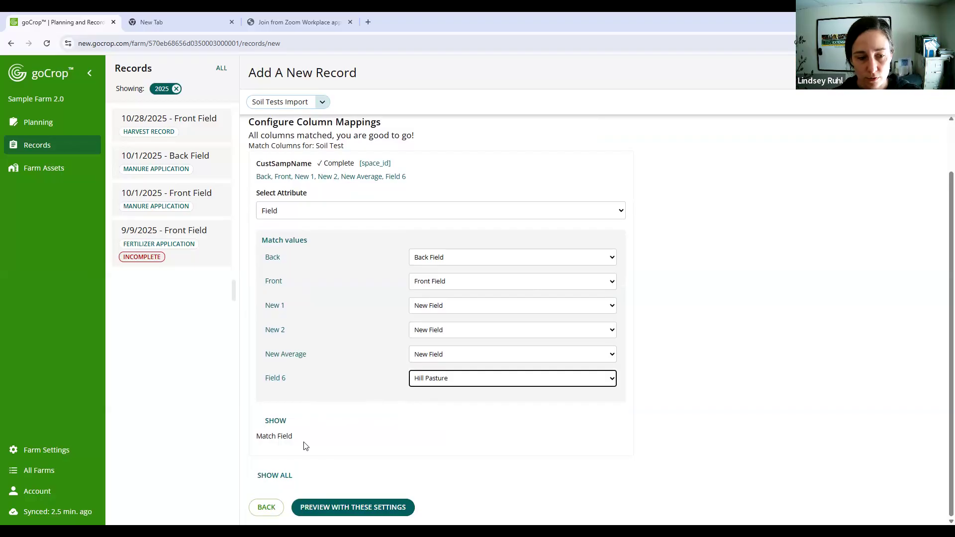
left_click(275, 476)
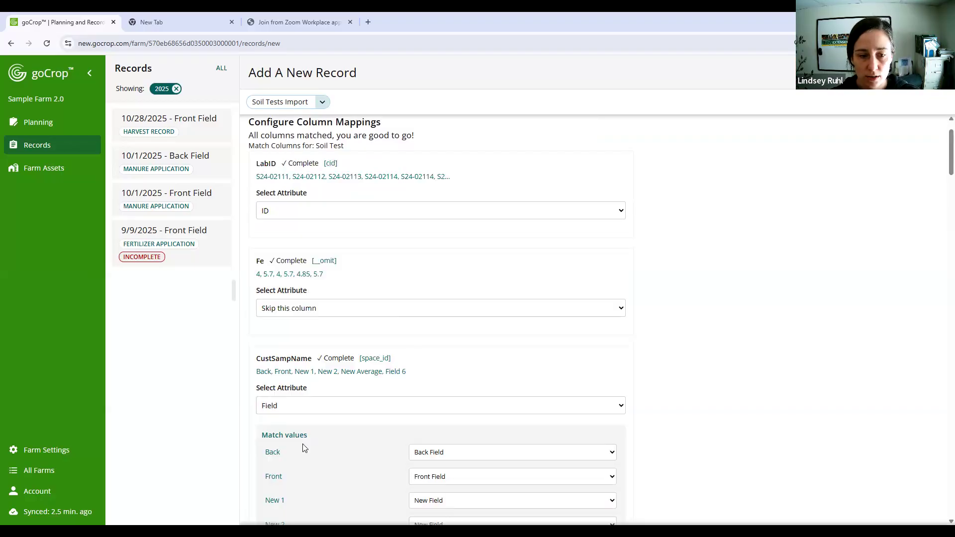
scroll(352, 423, "down", 6)
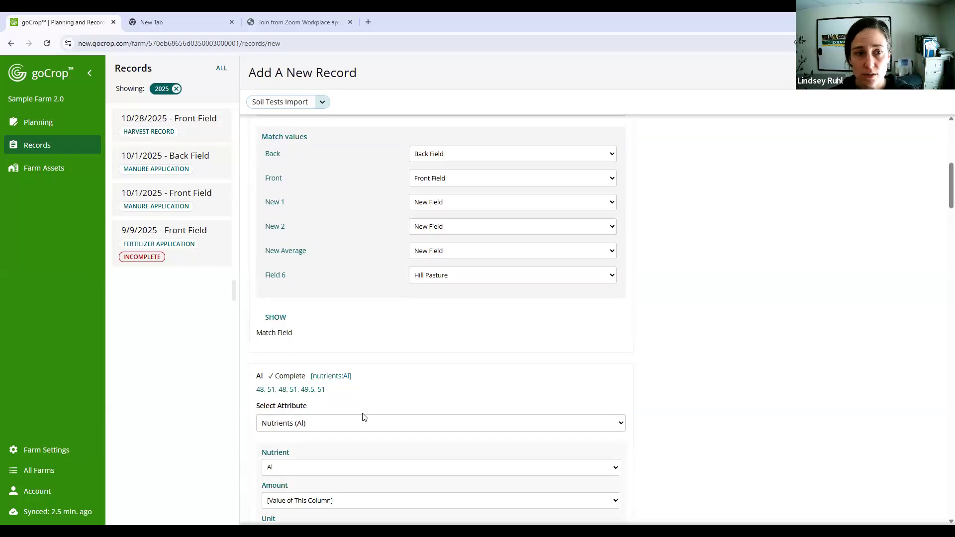
scroll(363, 417, "up", 1)
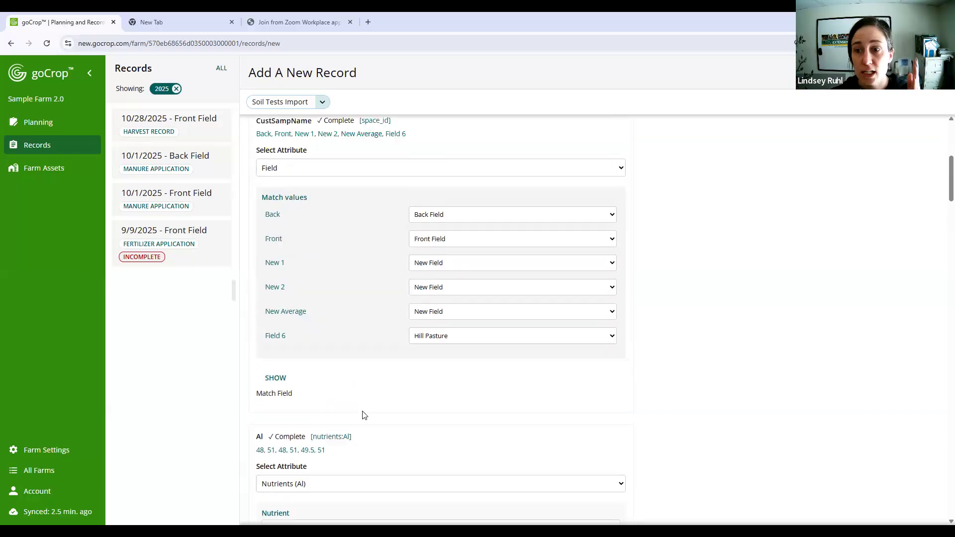
scroll(363, 416, "up", 2)
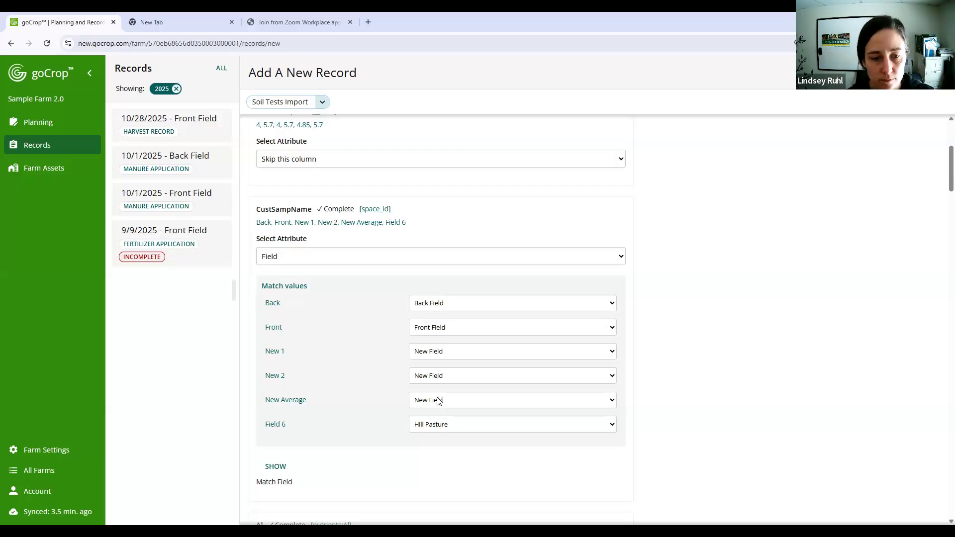
scroll(646, 385, "down", 1)
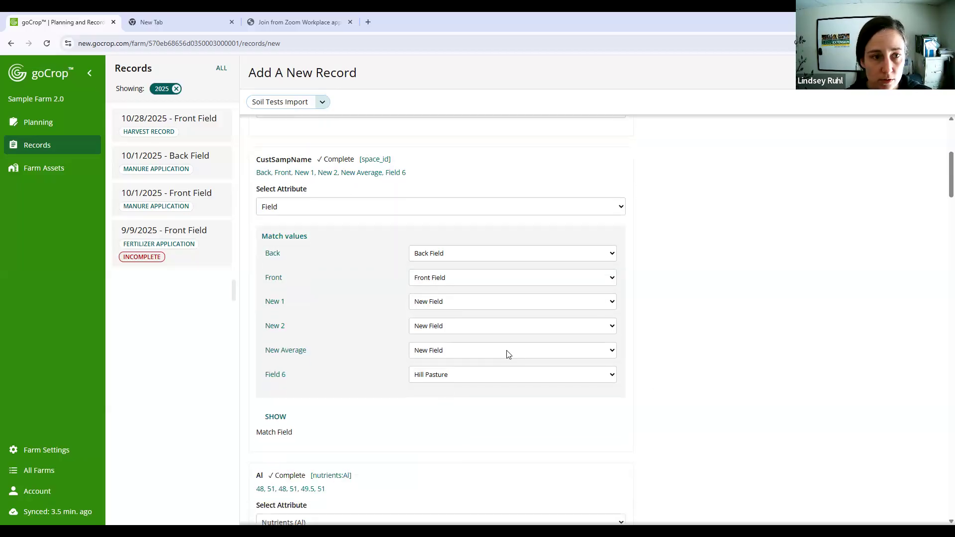
scroll(508, 354, "up", 2)
scroll(508, 354, "down", 10)
scroll(437, 344, "down", 15)
scroll(437, 347, "down", 15)
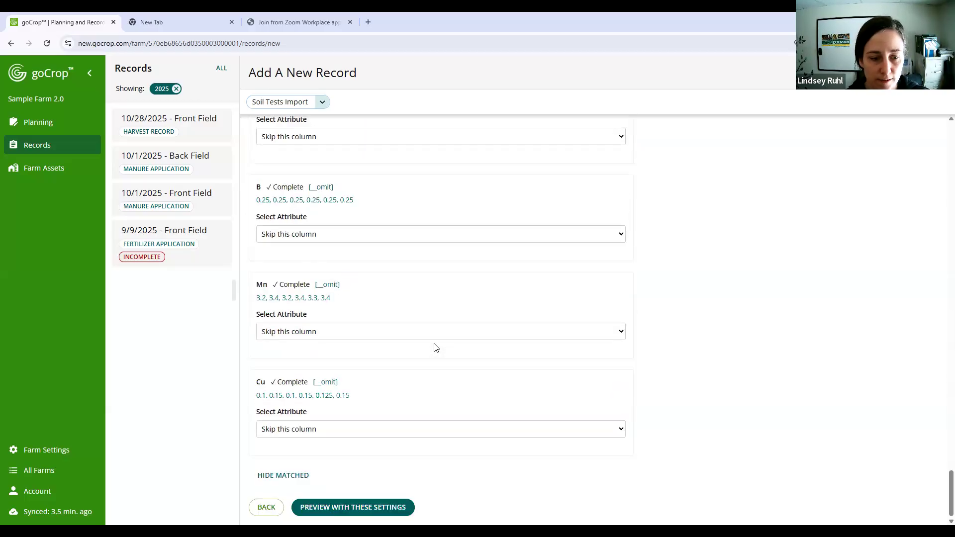
- Preview the soil tests with these mappings, submit the import and close its summary
left_click(387, 509)
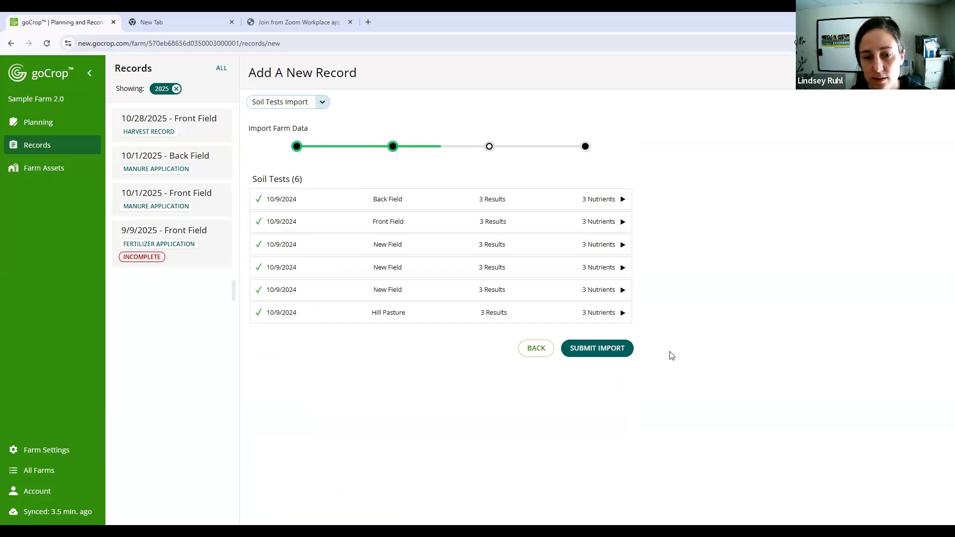
left_click(593, 353)
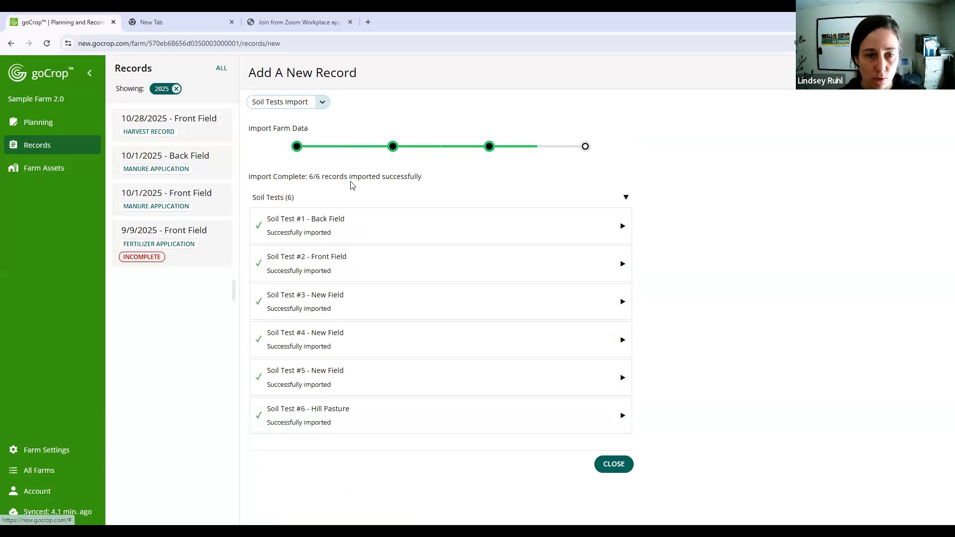
left_click(621, 465)
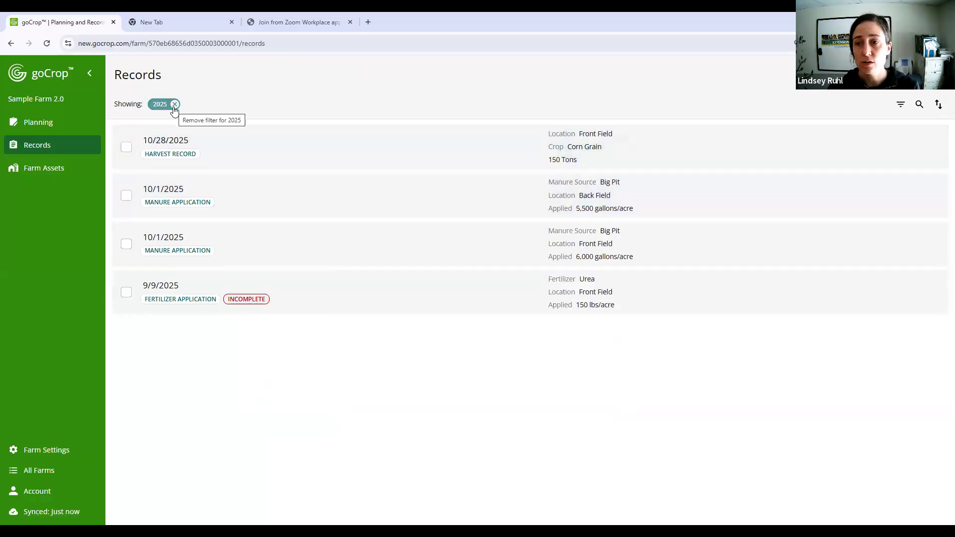
- Filter the records list by the year 2024 only, removing 2025
left_click(900, 105)
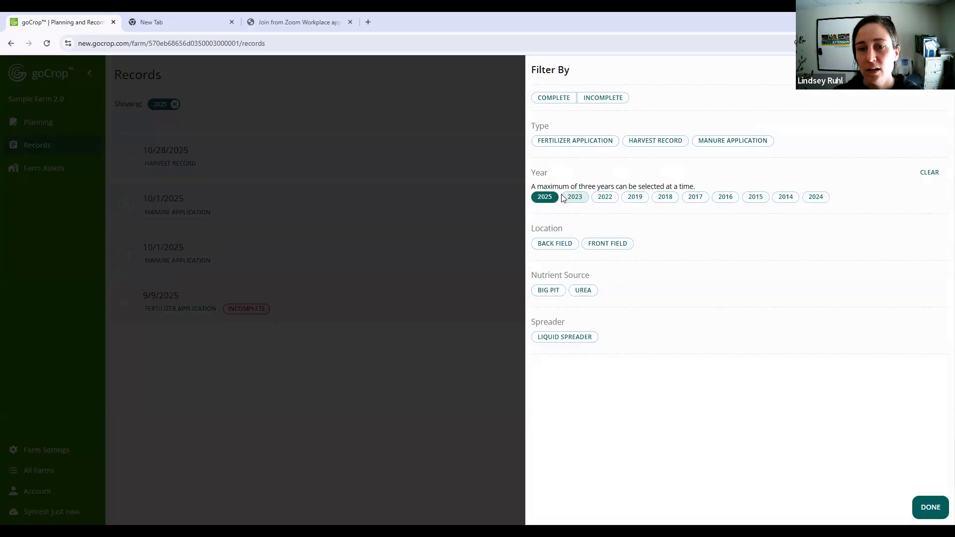
left_click(816, 198)
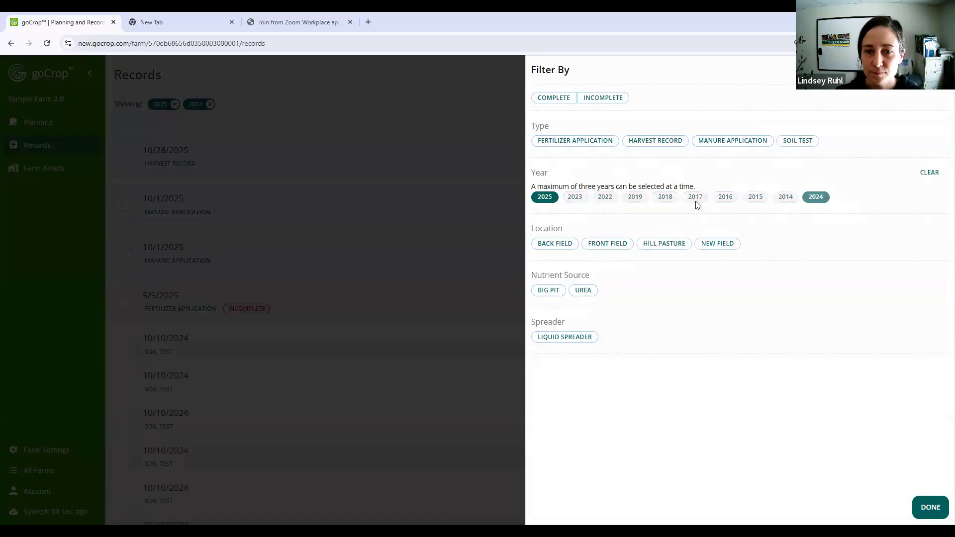
left_click(545, 197)
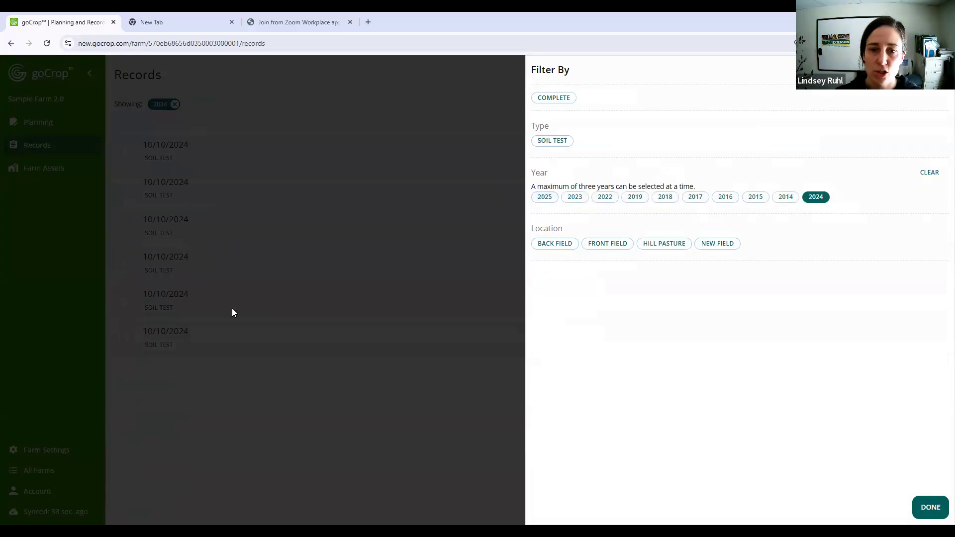
left_click(376, 376)
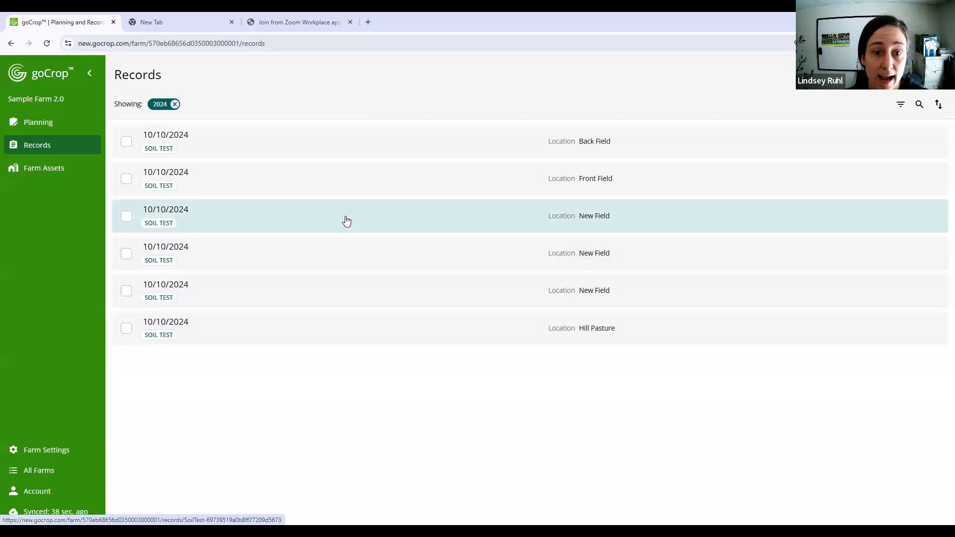
- Compare the results and nutrient values of the three New Field soil tests dated 10/10/2024
left_click(346, 221)
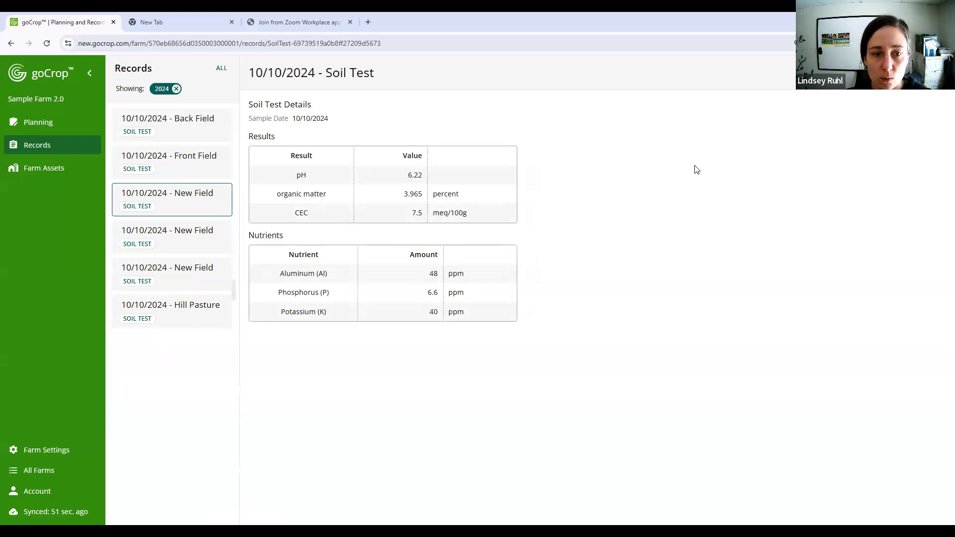
left_click(219, 244)
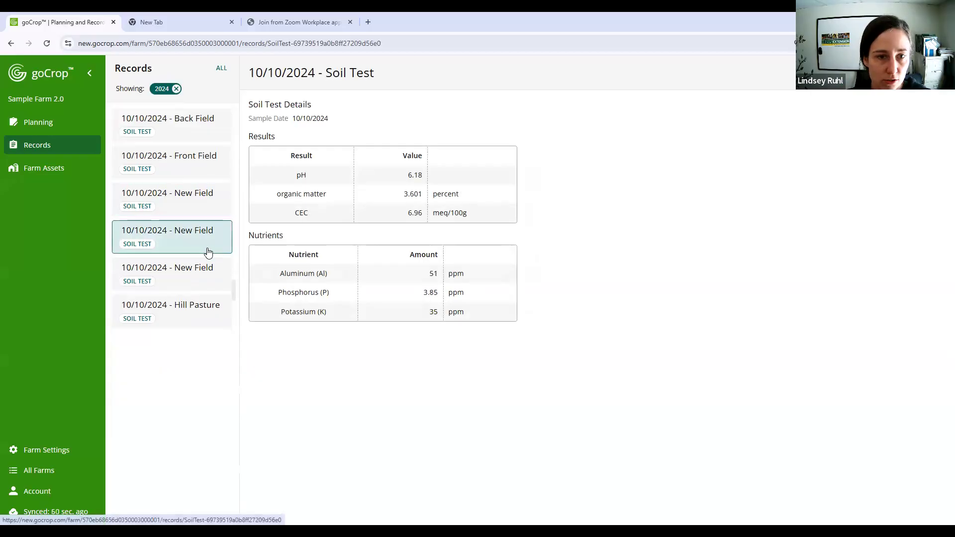
left_click(198, 275)
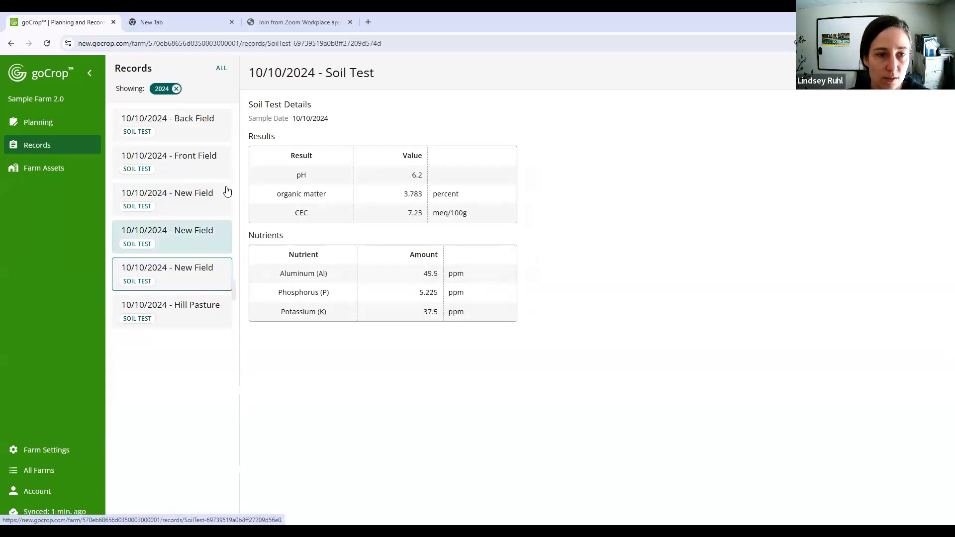
left_click(204, 199)
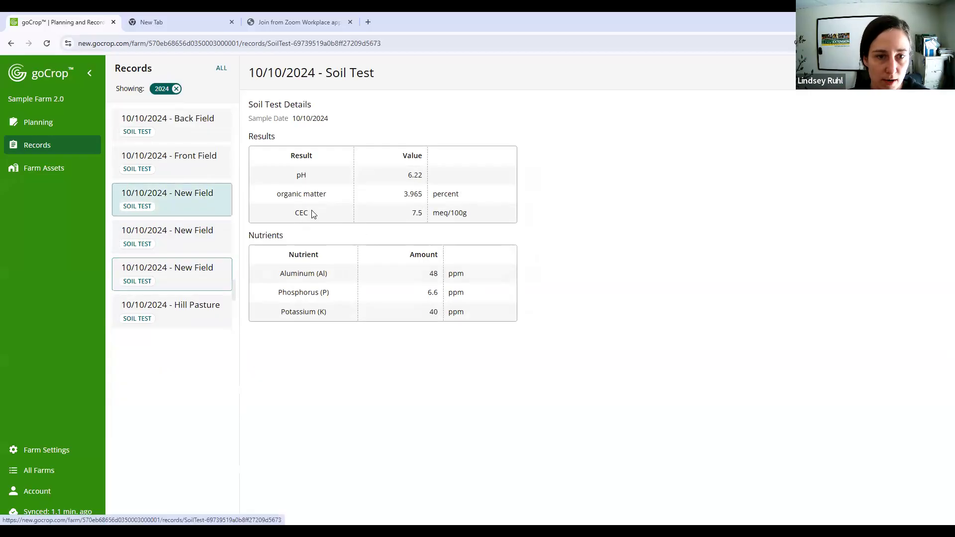
left_click(203, 238)
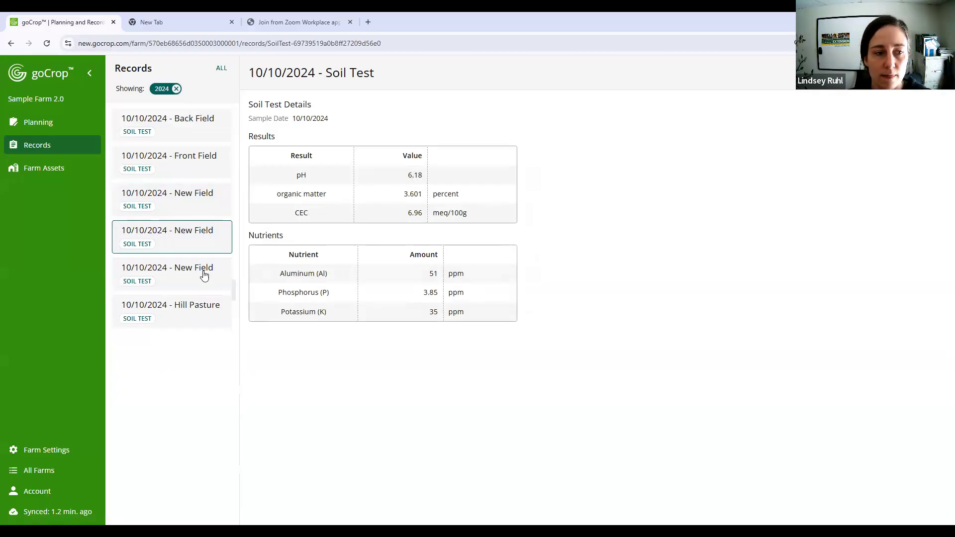
left_click(204, 271)
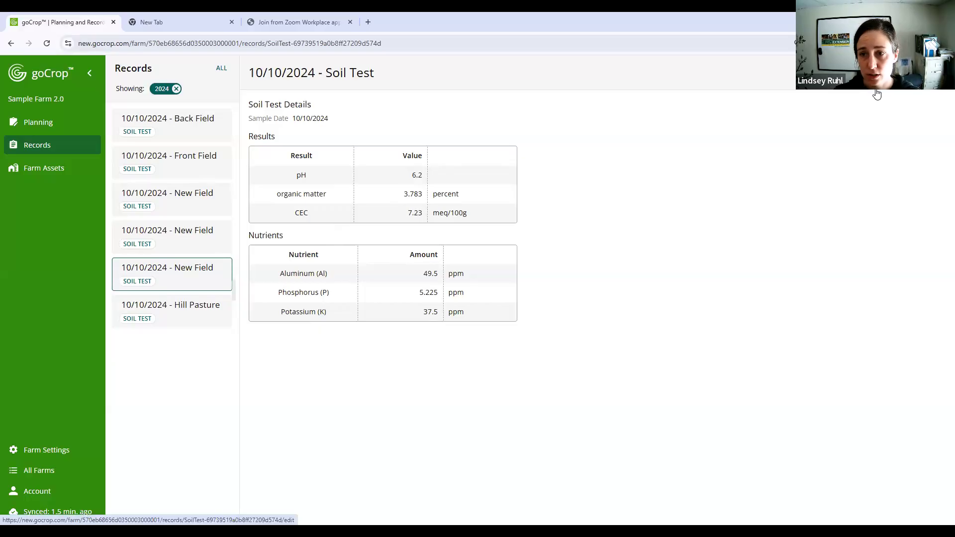
- Edit the last of the three New Field soil tests and set its sample date to 10/11/2024
left_click(920, 73)
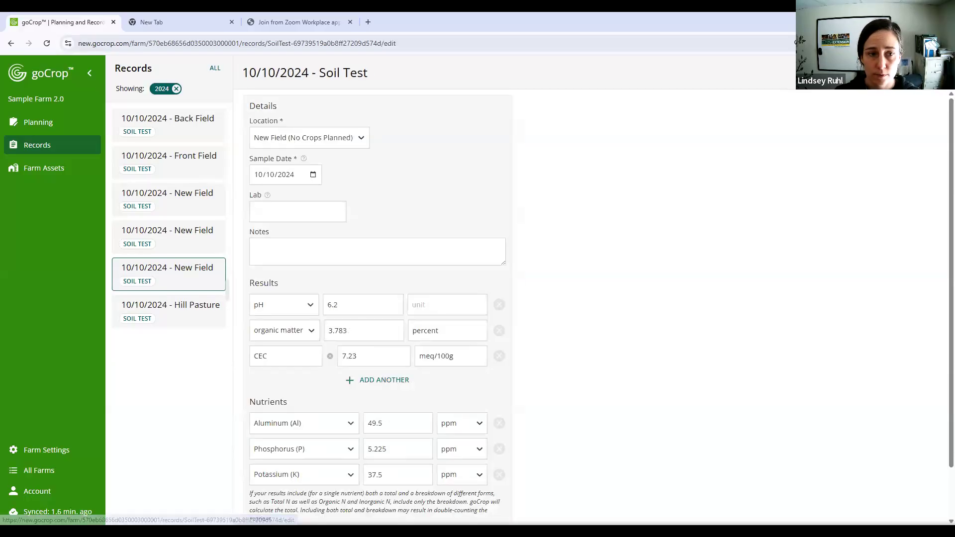
left_click(267, 174)
type("11")
- Add the note "This is the average of the two soil tests." to the New Field soil test and save the record
left_click(332, 254)
type("THsi i")
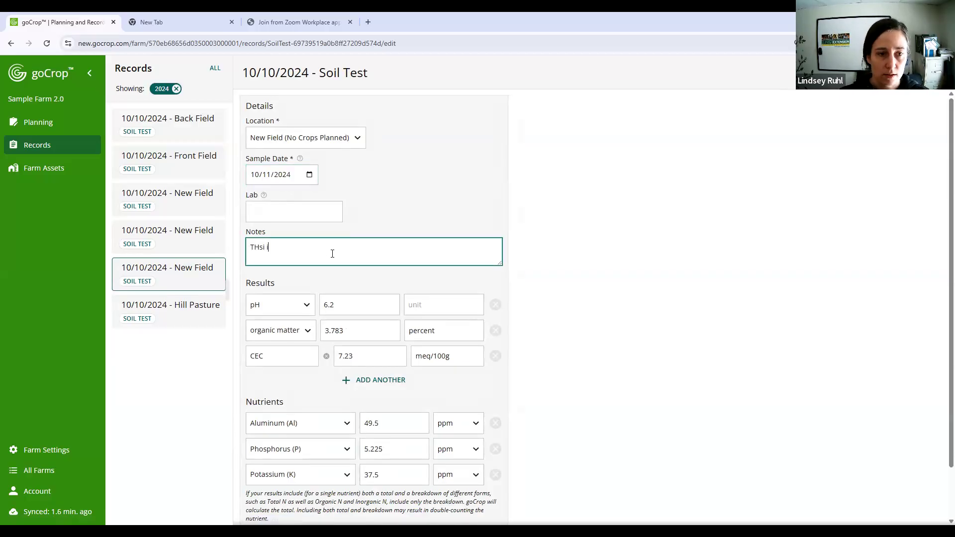
key("BackSpace")
key("BackSpace")
type("his is ")
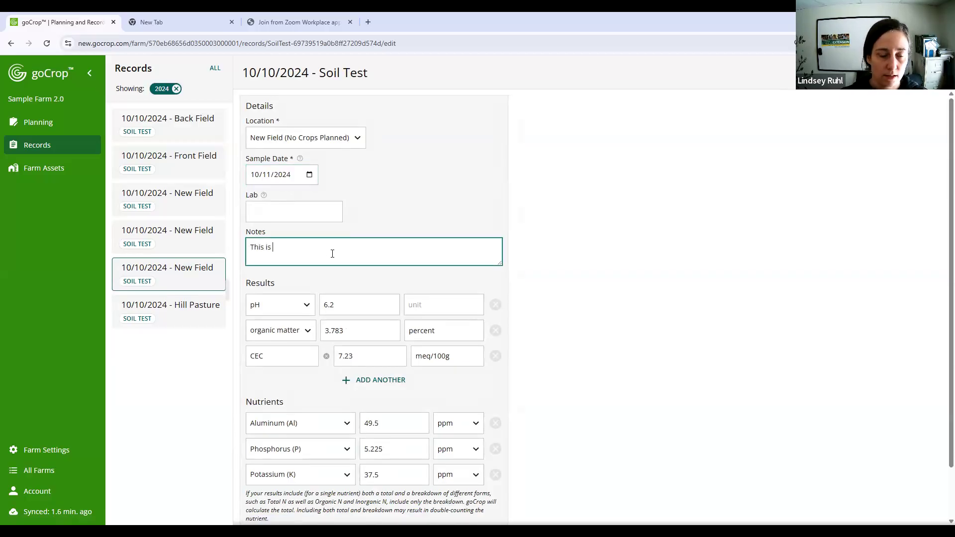
type("the average of the two ")
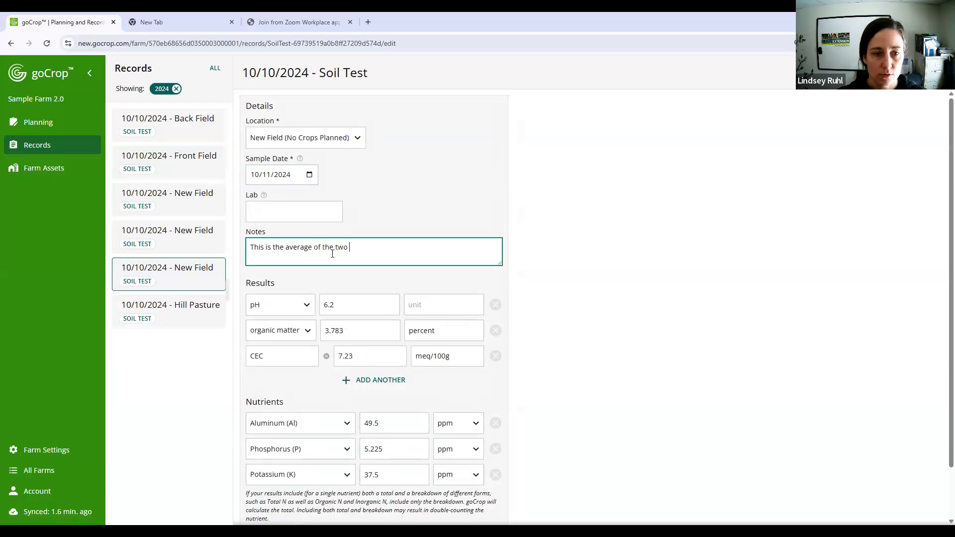
type("soil tests.")
scroll(600, 330, "down", 2)
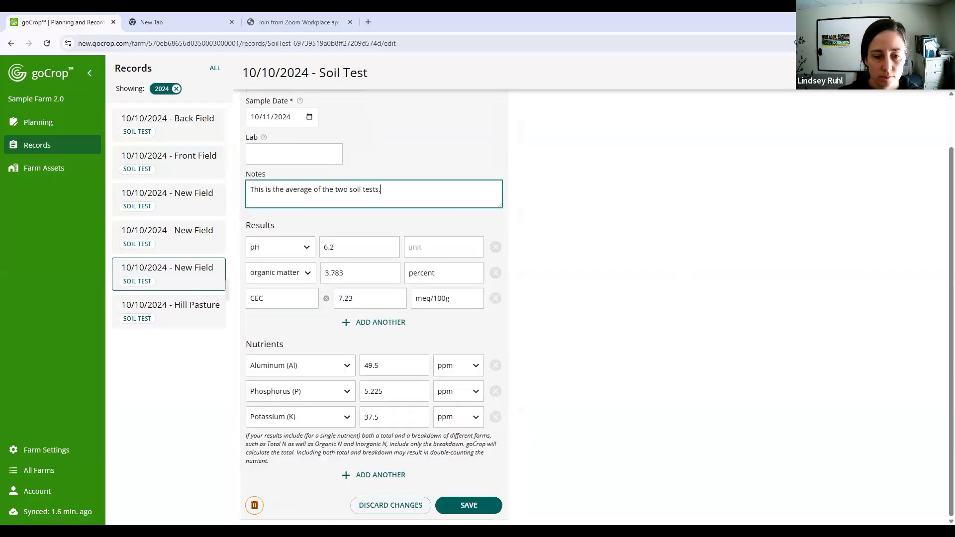
left_click(485, 511)
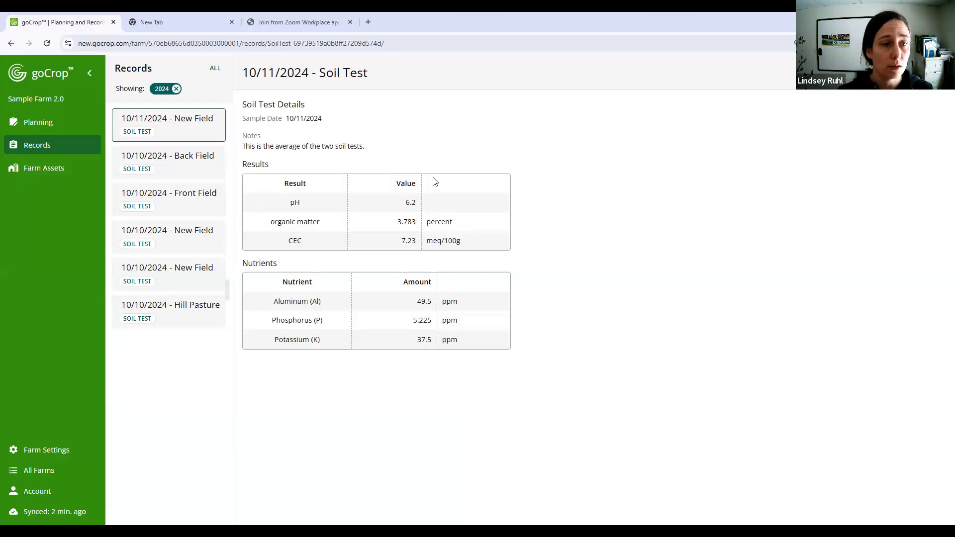
- Return to the full records list and start a new record of the type Soil Test
left_click(56, 148)
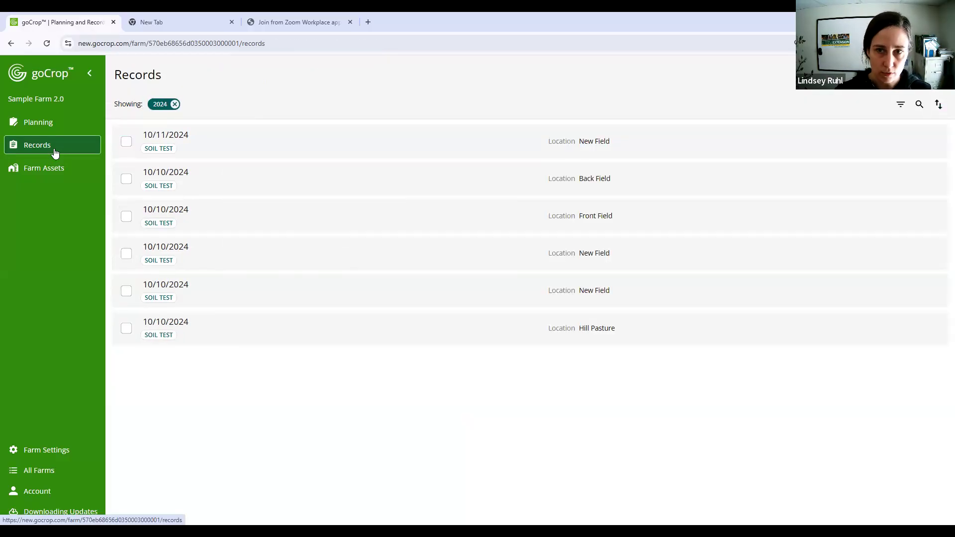
left_click(920, 74)
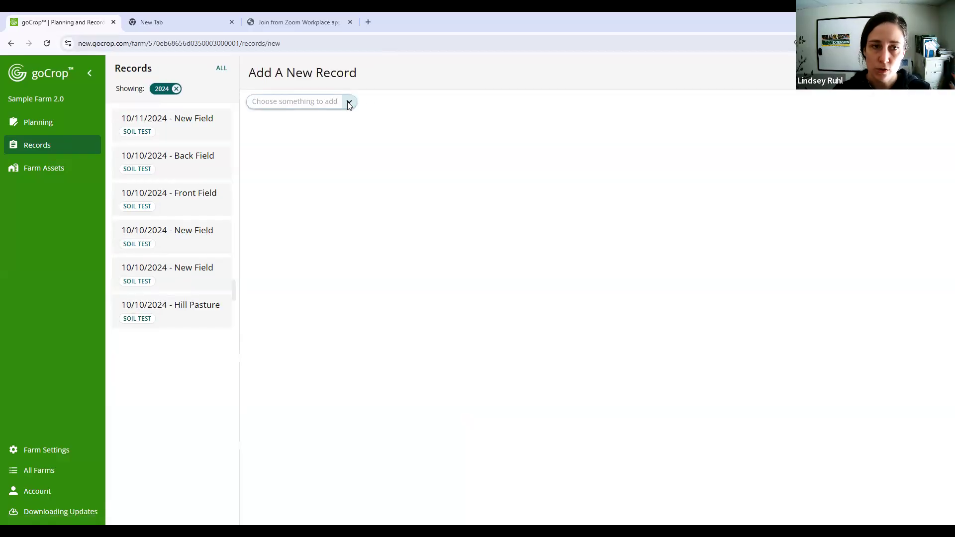
left_click(349, 103)
scroll(312, 166, "down", 1)
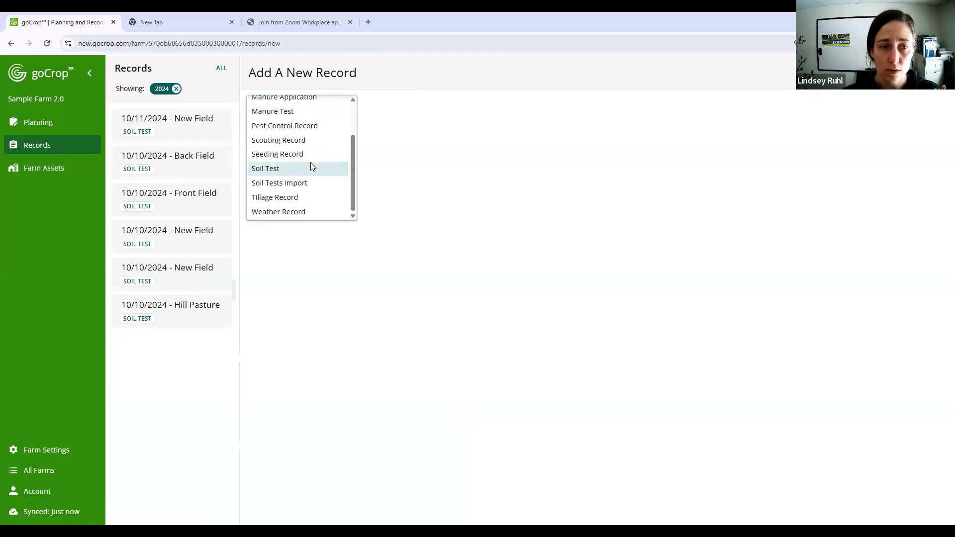
left_click(311, 166)
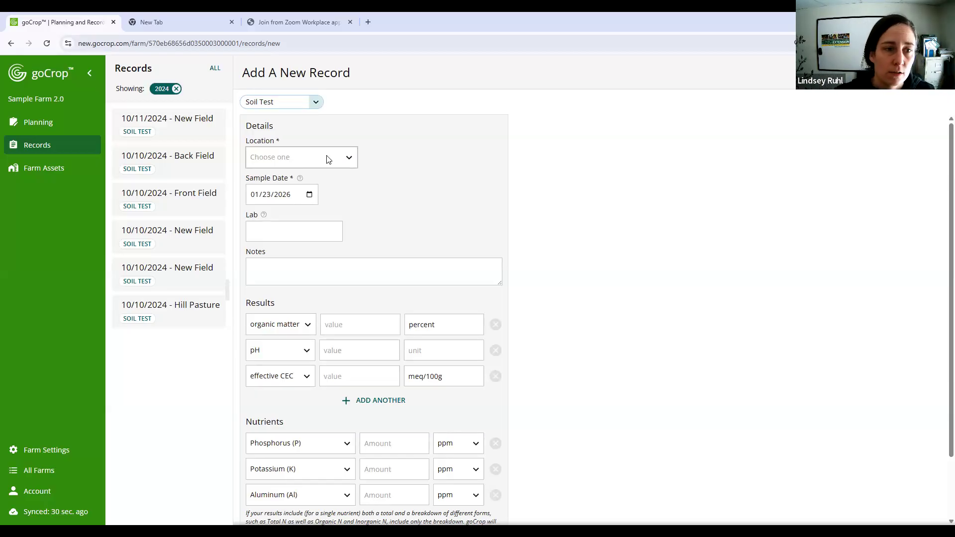
- Set the new soil test's location to Back Field (No Crops Planned) and its sample date to 01/23/2023
left_click(326, 157)
left_click(326, 157)
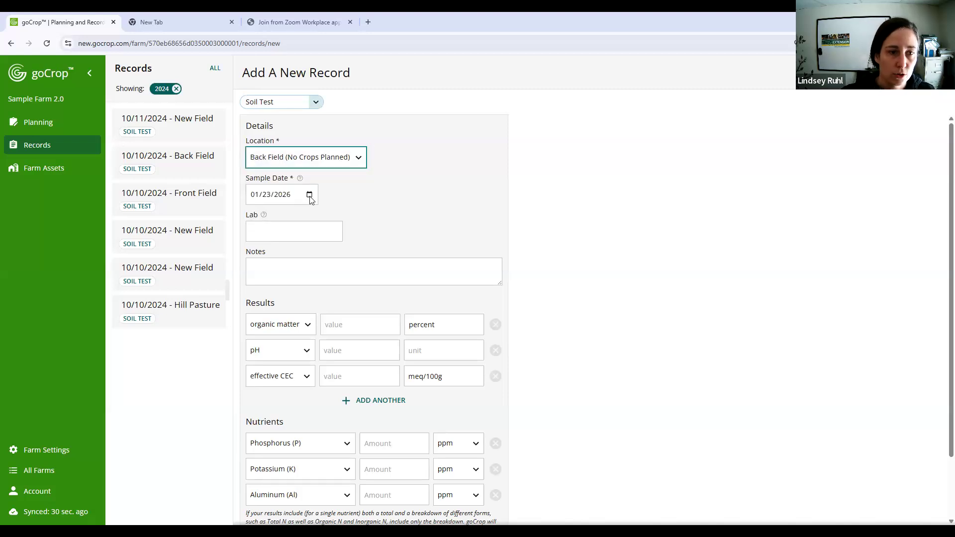
left_click(309, 194)
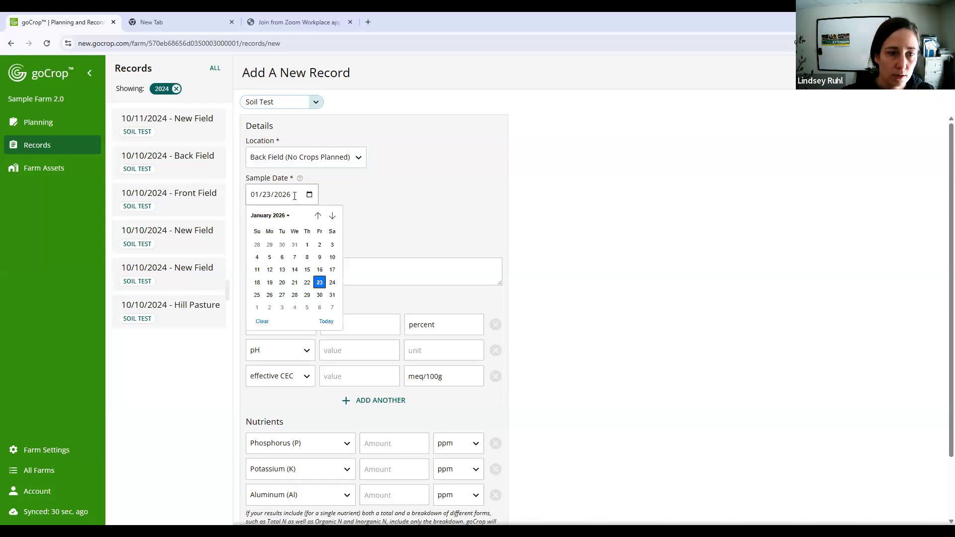
left_click(290, 193)
left_click(292, 194)
type("2023")
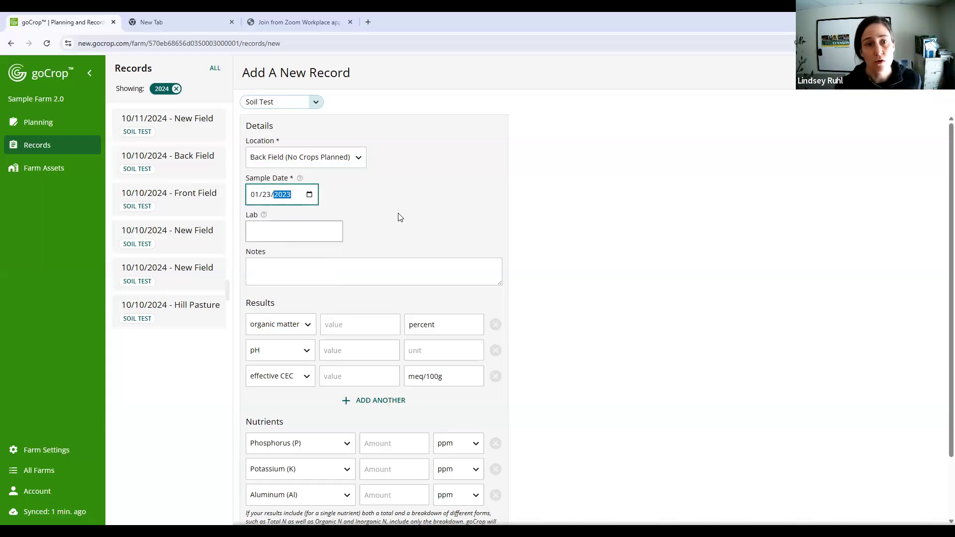
- Show the help texts for the Sample Date and Lab fields and look over the Results and Nutrients entries
left_click(300, 178)
left_click(264, 237)
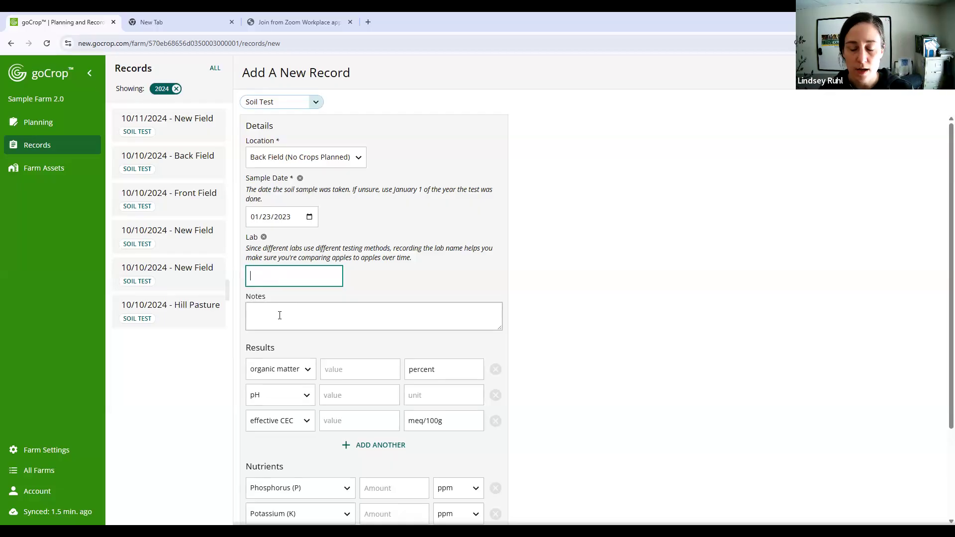
scroll(329, 284, "down", 2)
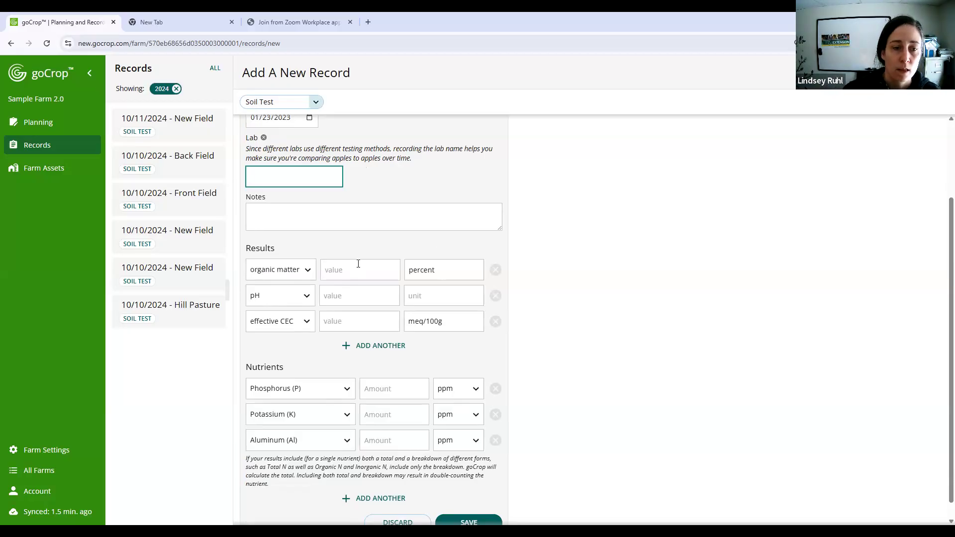
left_click(344, 270)
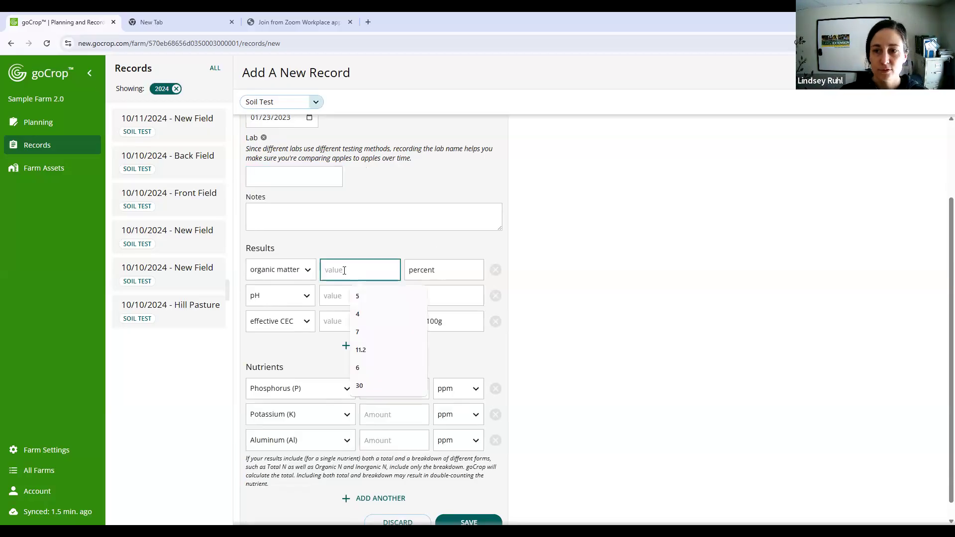
left_click(566, 363)
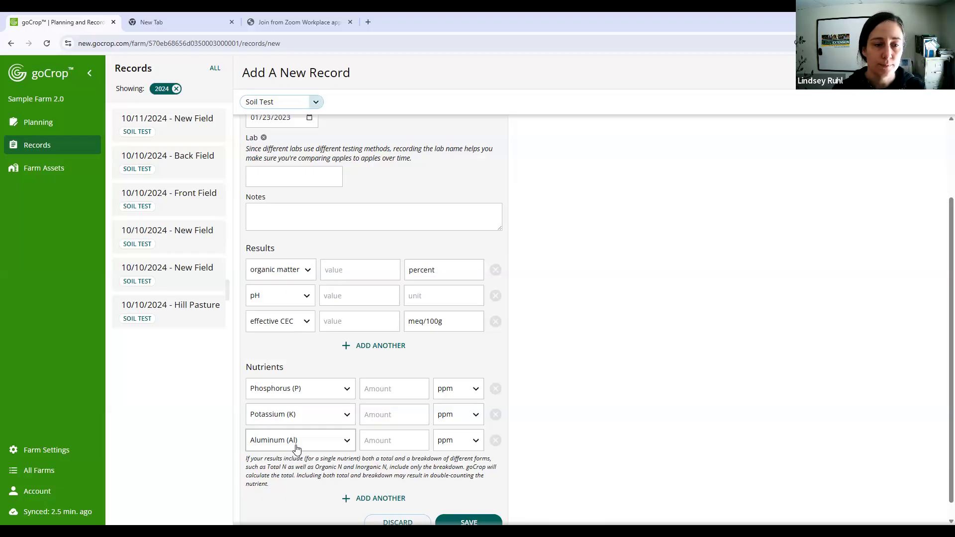
- Enter the soil test results: organic matter 4.2 percent, pH 6.1 and effective CEC 14 meq/100g
left_click(356, 269)
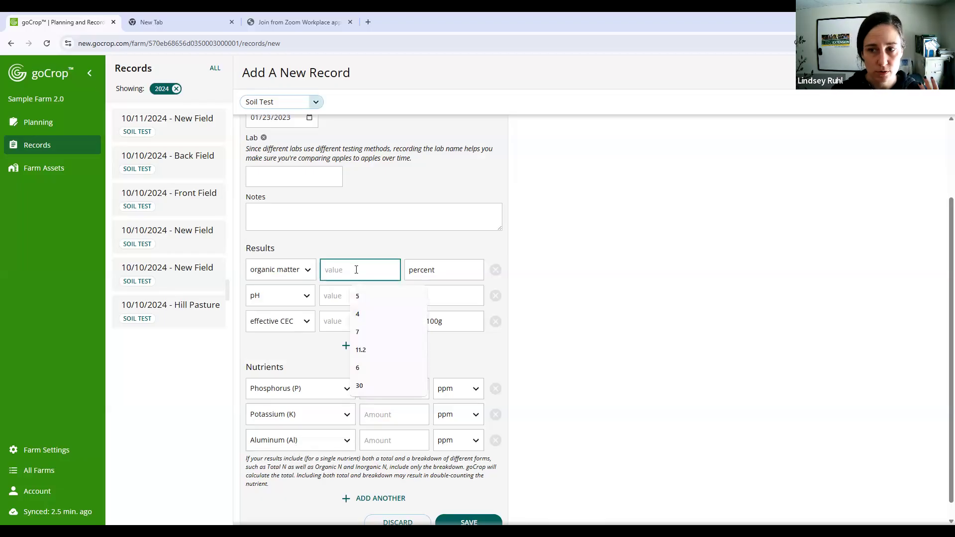
type("5.2")
key("BackSpace")
key("BackSpace")
key("BackSpace")
type("4.2")
left_click(355, 296)
type("6.1")
left_click(331, 321)
type("14")
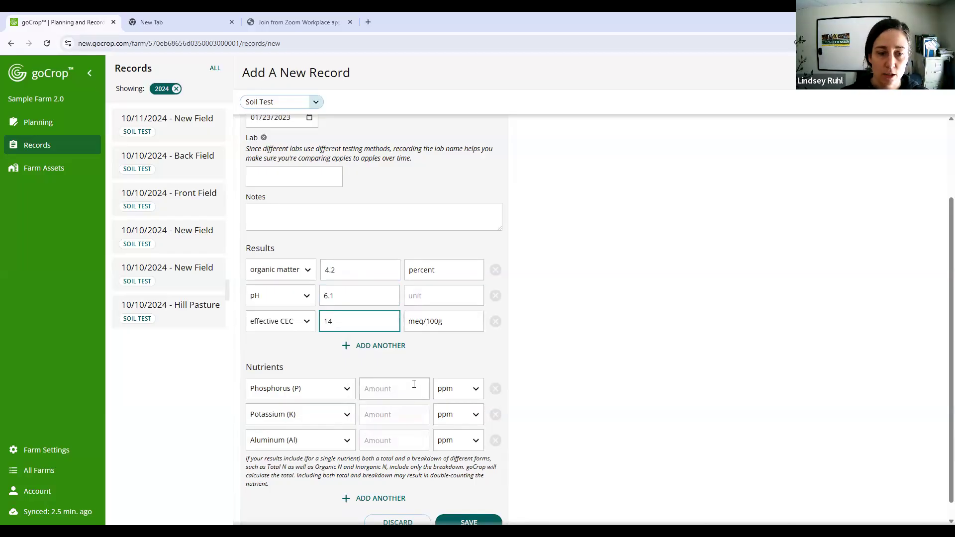
- Enter nutrient amounts of 6 ppm phosphorus, 10 ppm potassium and 7 ppm aluminum, and try to save the record
left_click(380, 388)
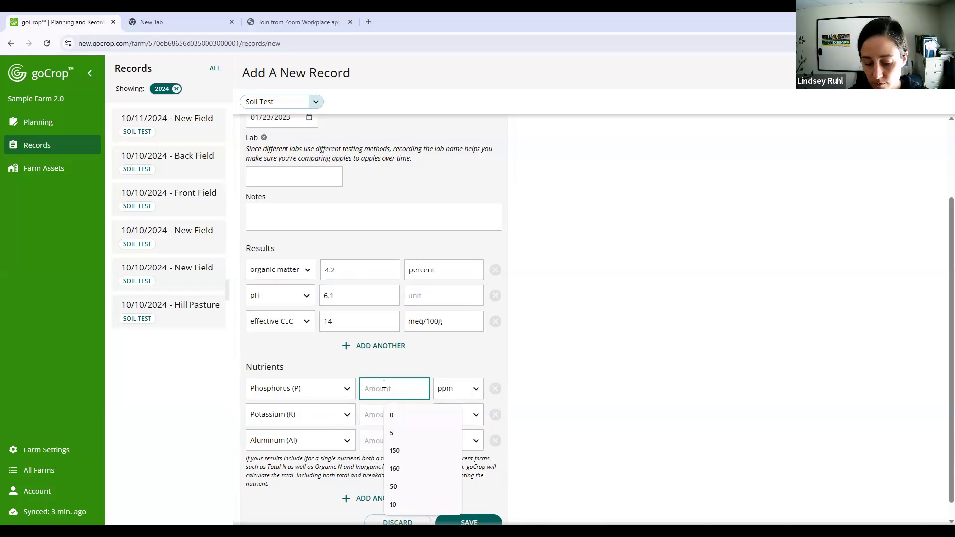
type("6")
left_click(387, 419)
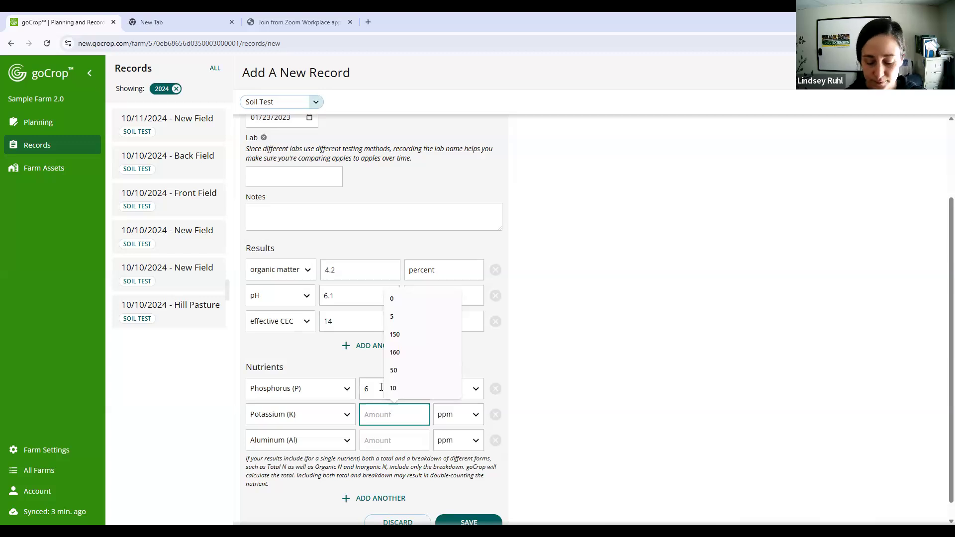
type("10")
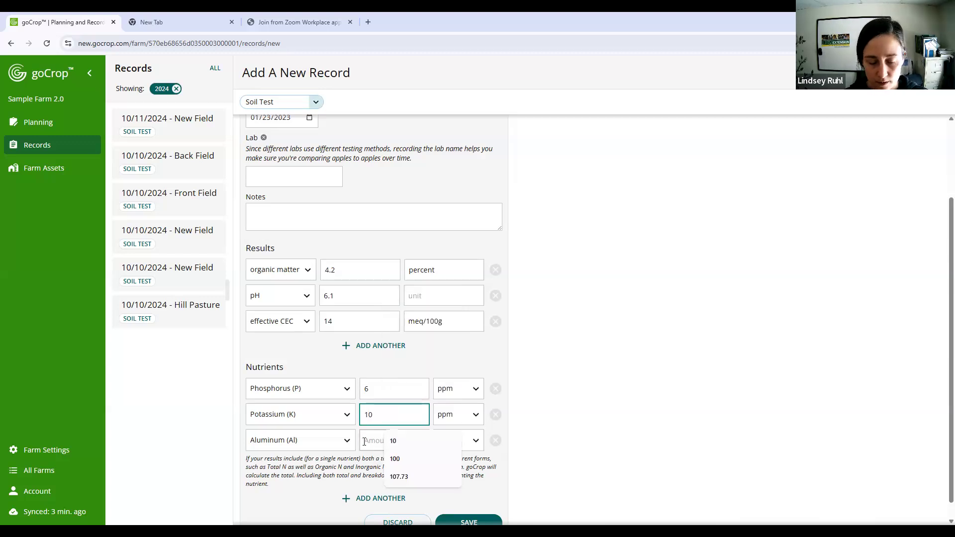
left_click(365, 440)
type("7")
left_click(588, 415)
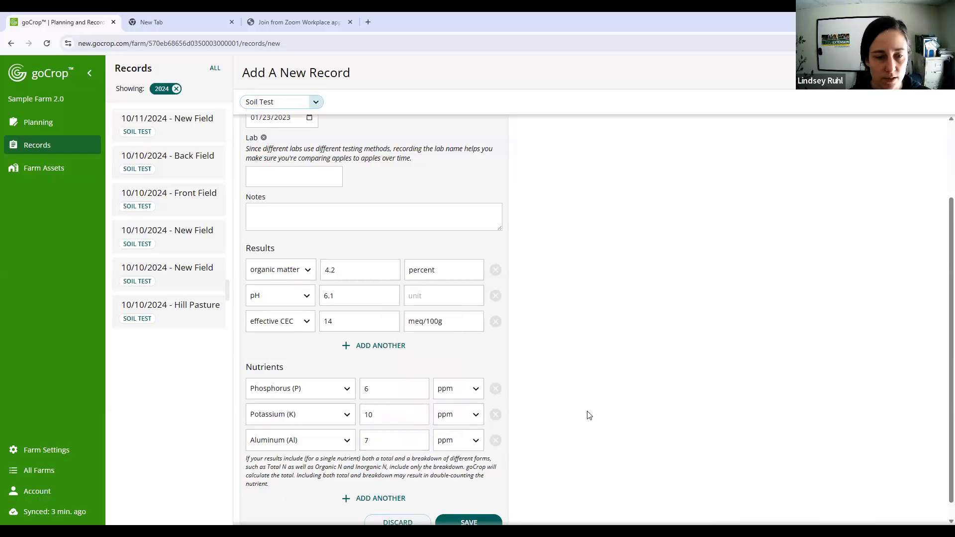
scroll(588, 416, "down", 1)
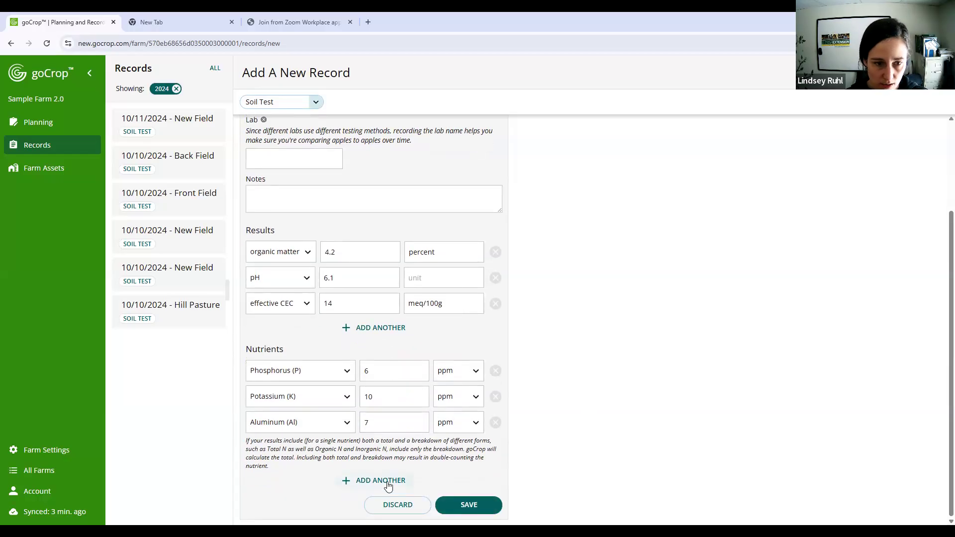
left_click(469, 506)
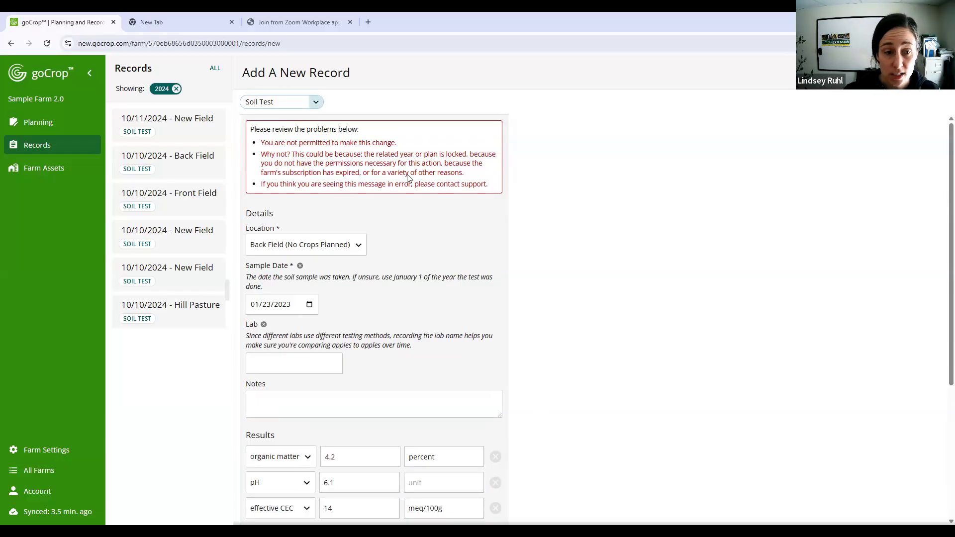
- Change the soil test's sample date to 08/23/2024 and save the record
left_click(310, 304)
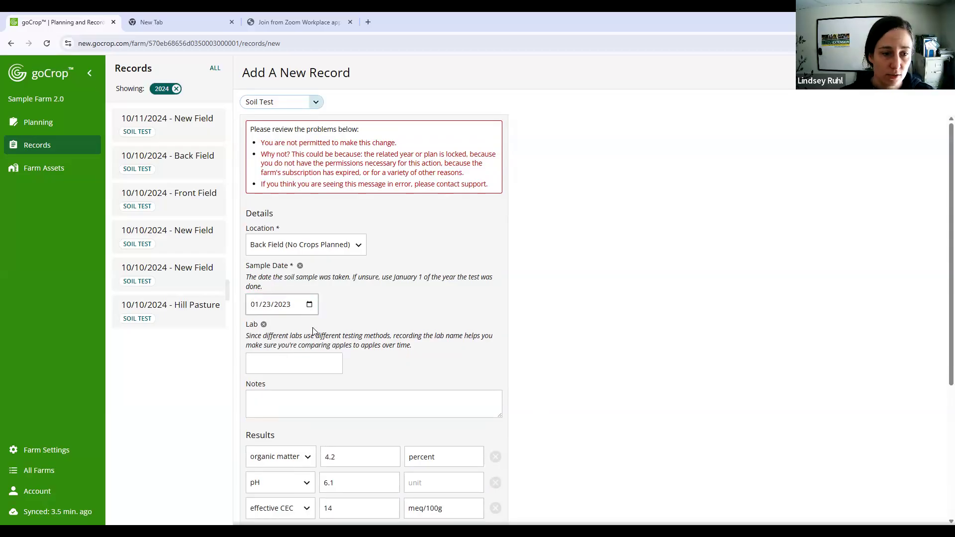
left_click(289, 308)
left_click(309, 304)
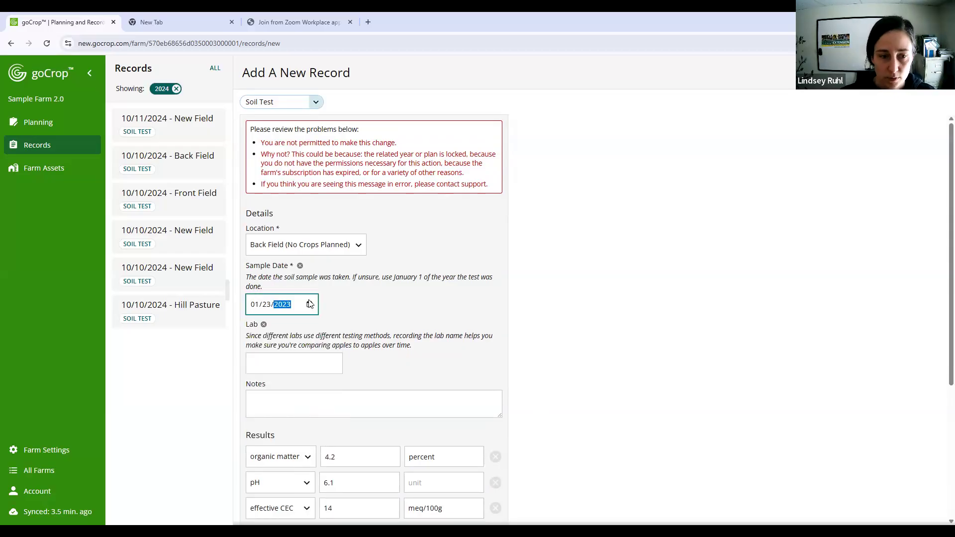
key("BackSpace")
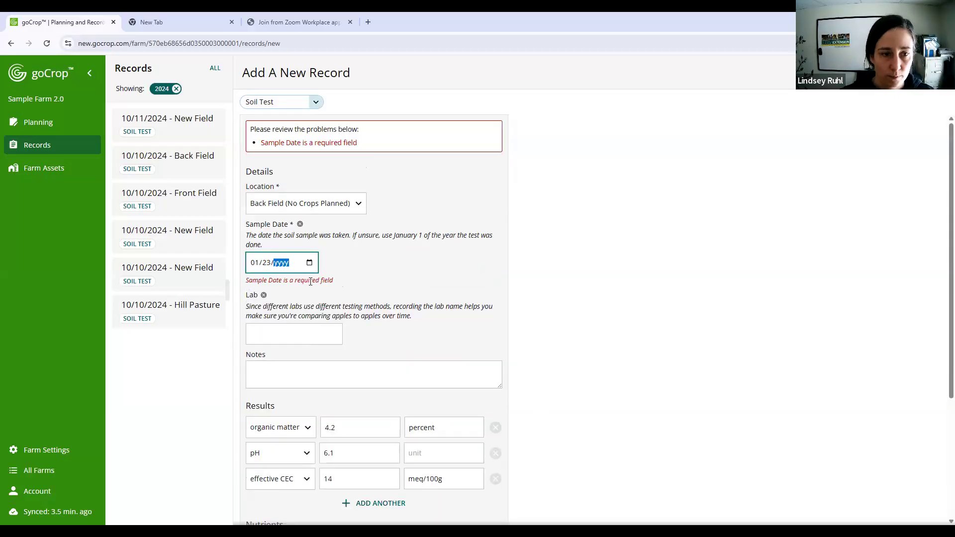
type("2024")
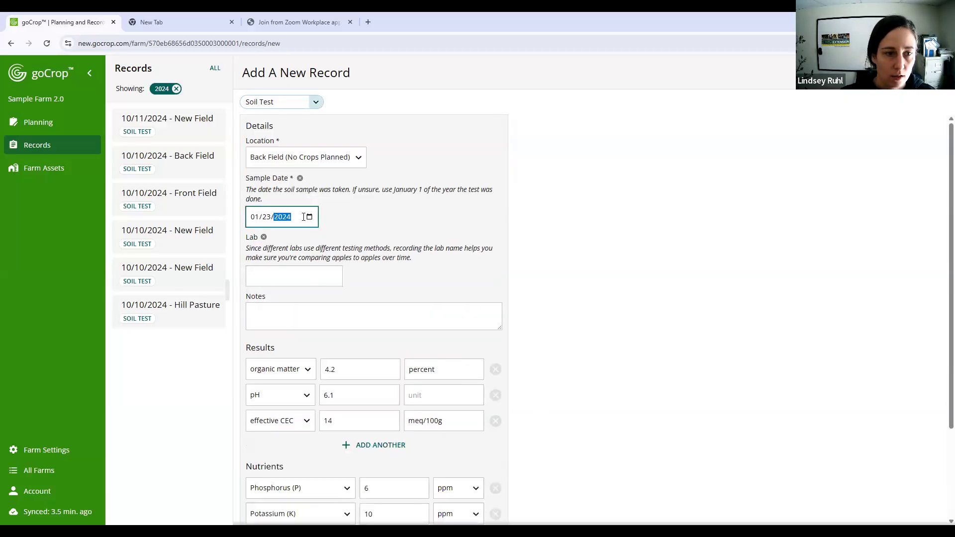
left_click(274, 210)
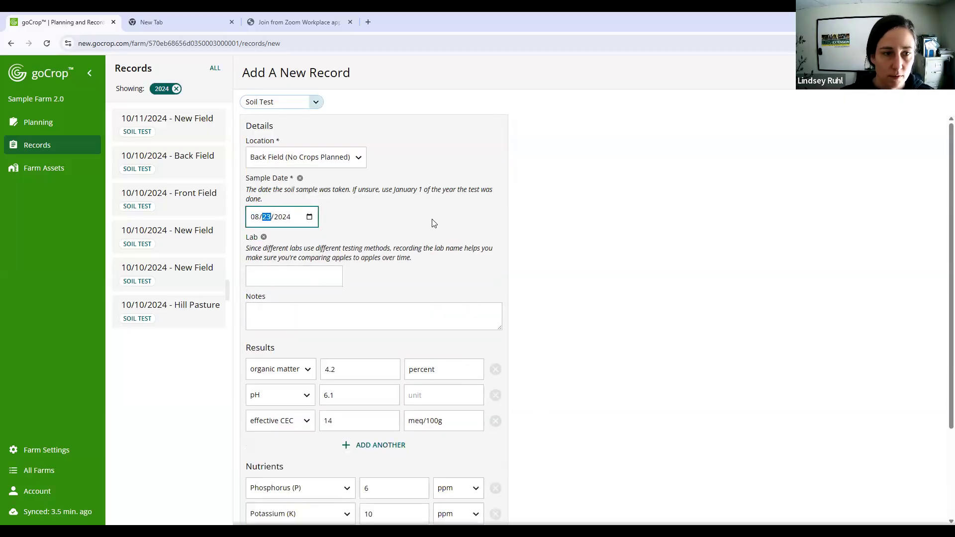
scroll(441, 432, "down", 3)
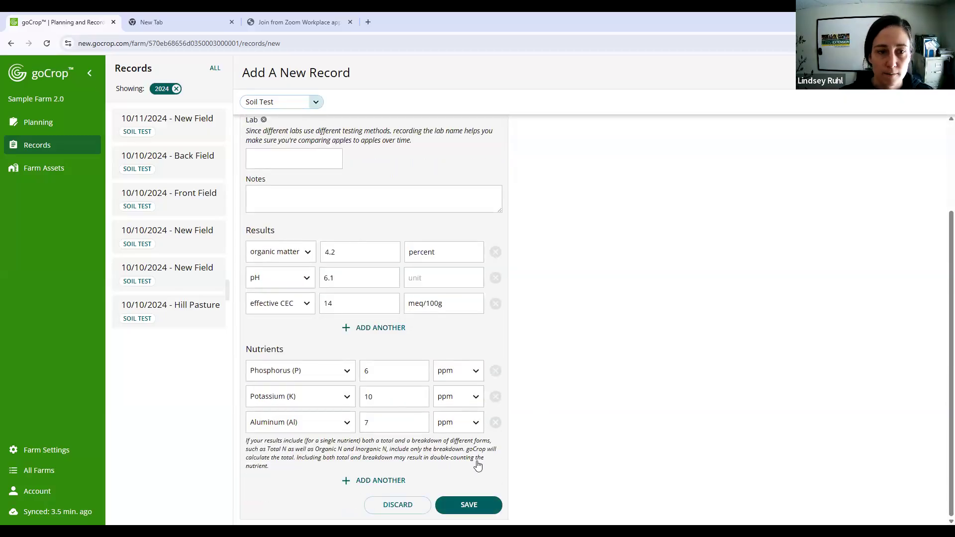
left_click(453, 505)
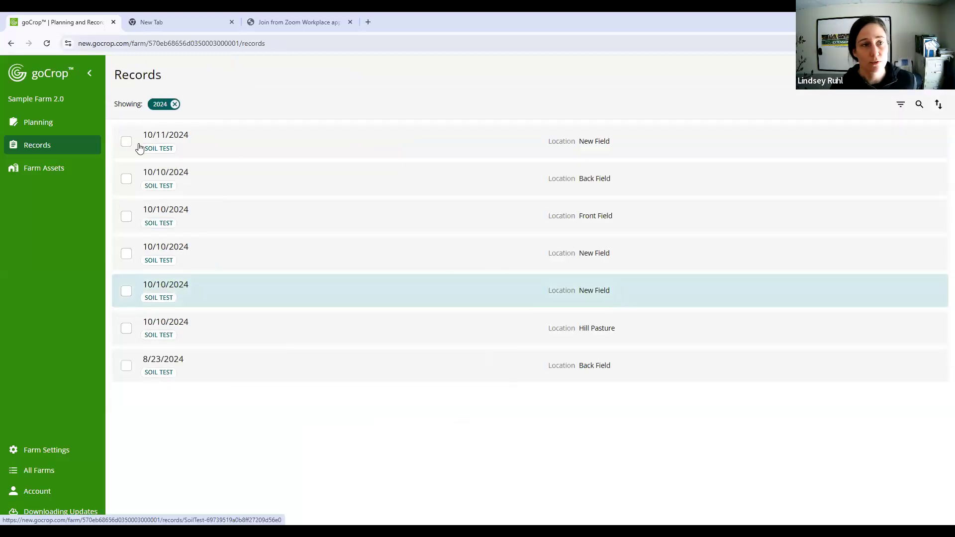
- Check the lock status and unlock option of the 2017 Annual Plan, and return to the list of plans
left_click(90, 131)
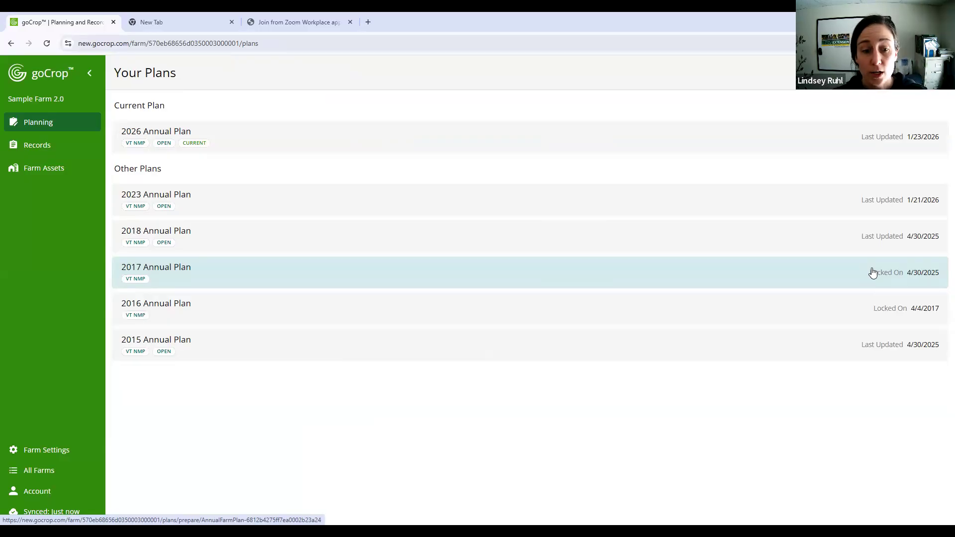
left_click(661, 275)
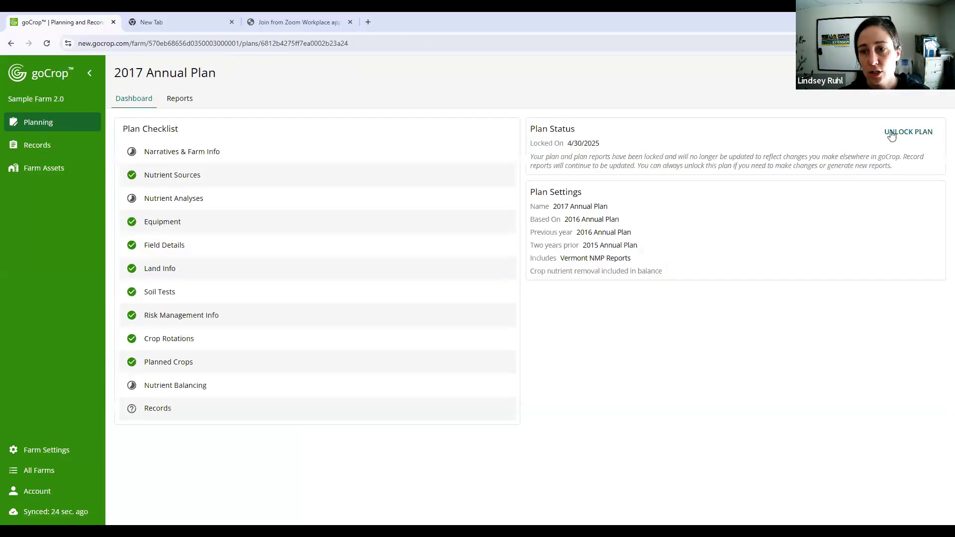
left_click(909, 135)
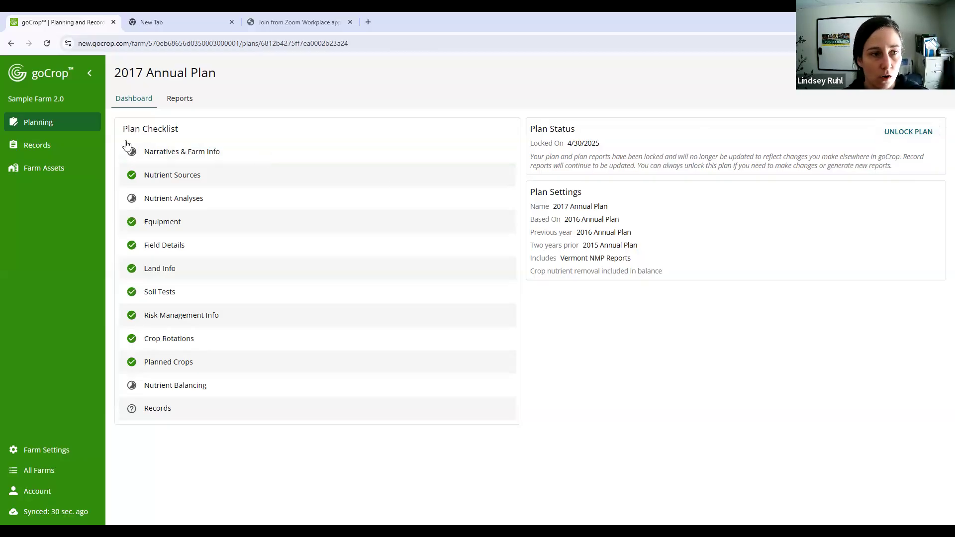
left_click(45, 125)
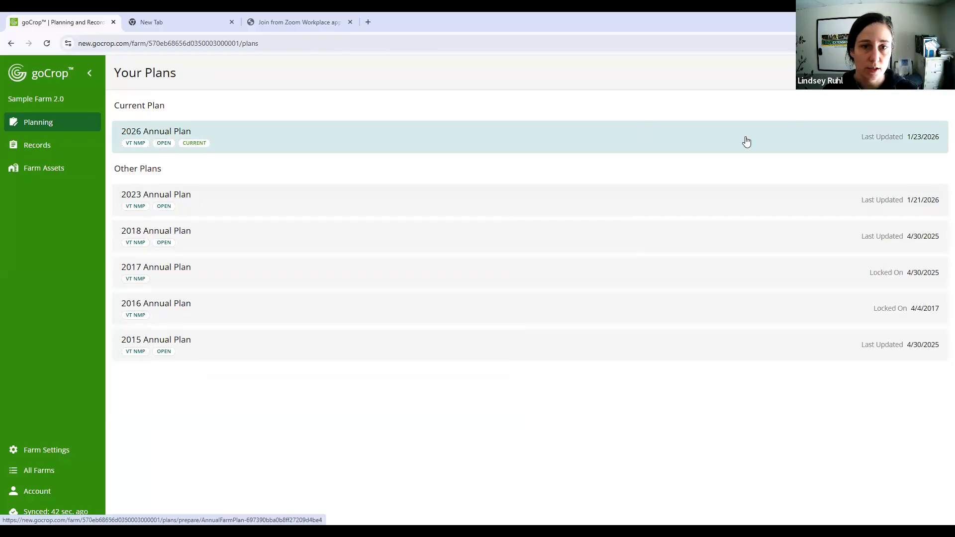
- Give the 2026 Annual Plan the custom plan label "Use This 2026 Plan" in its advanced settings and save
left_click(554, 145)
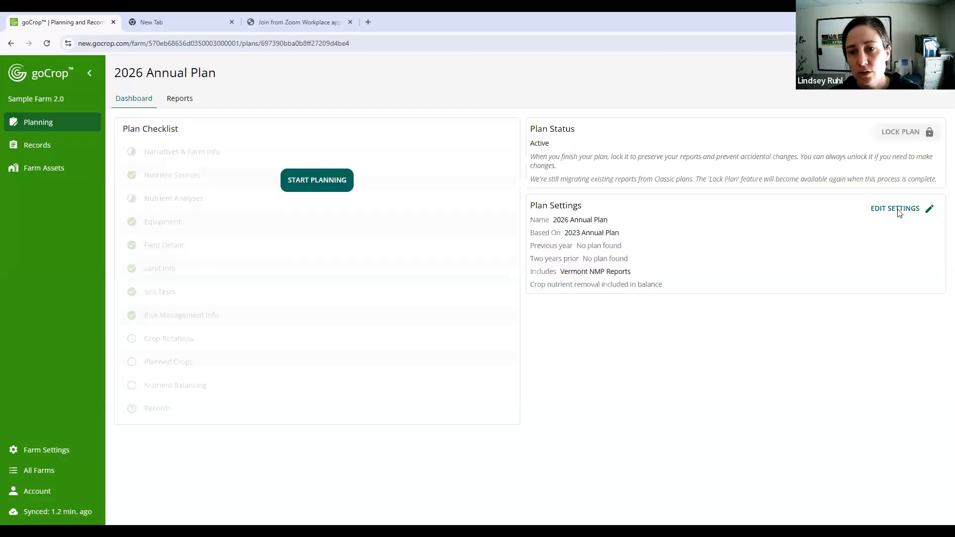
left_click(911, 208)
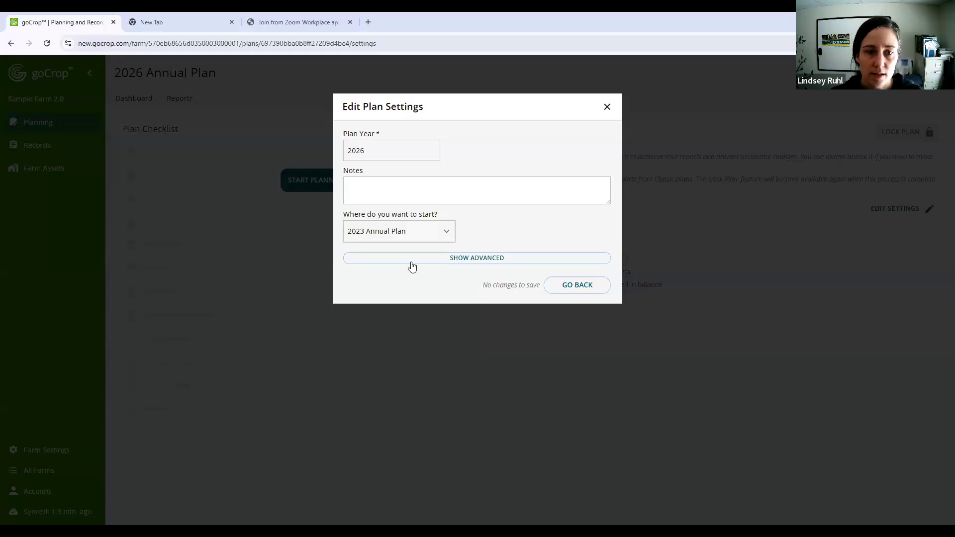
left_click(470, 258)
left_click(379, 313)
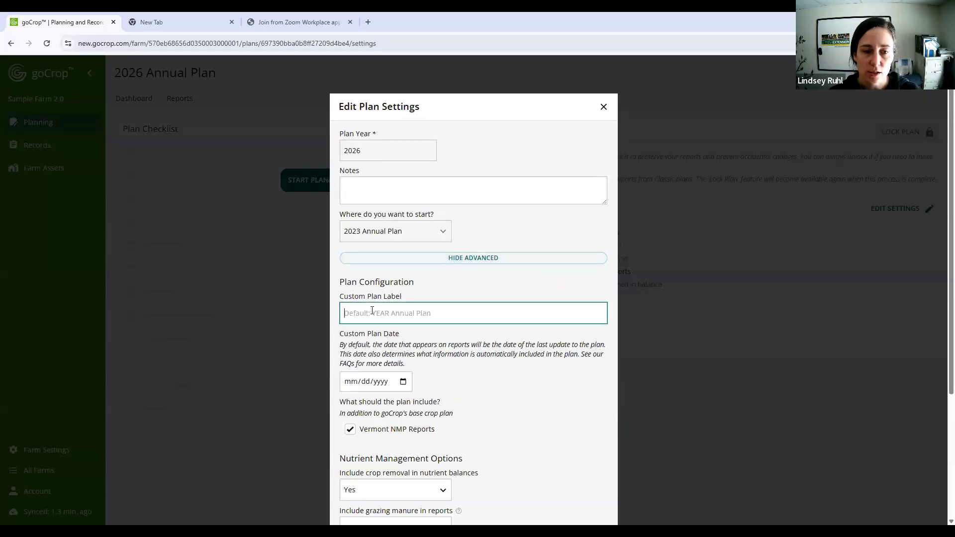
type("Use")
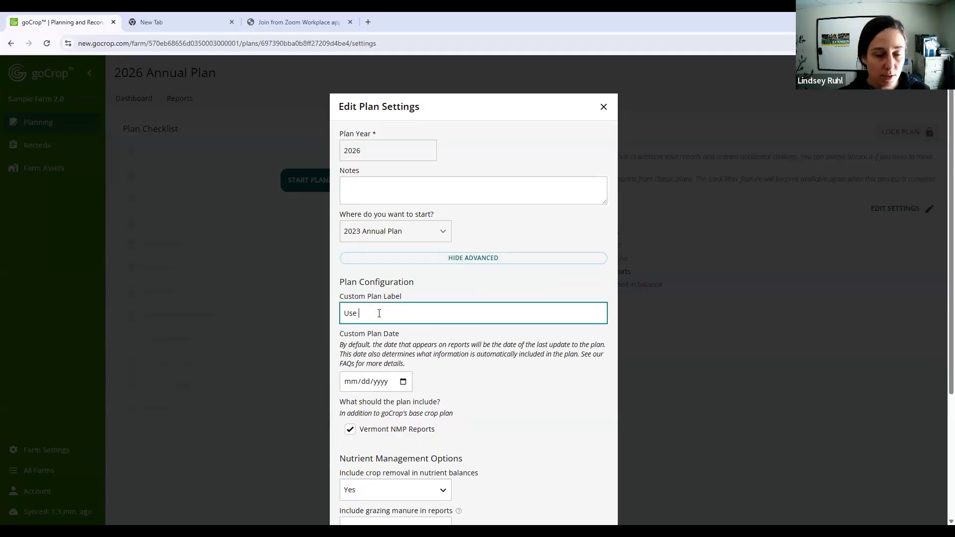
type(" This 202")
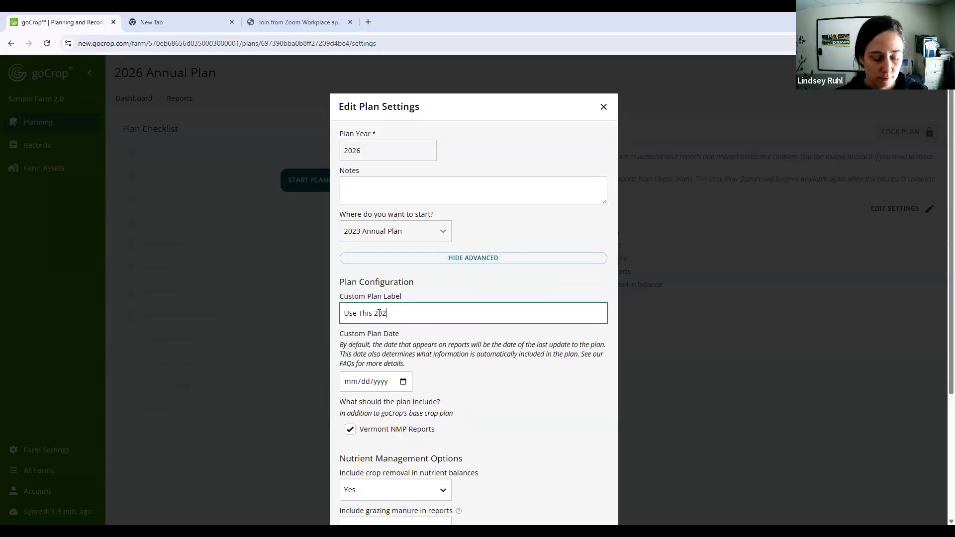
type("6 Plan")
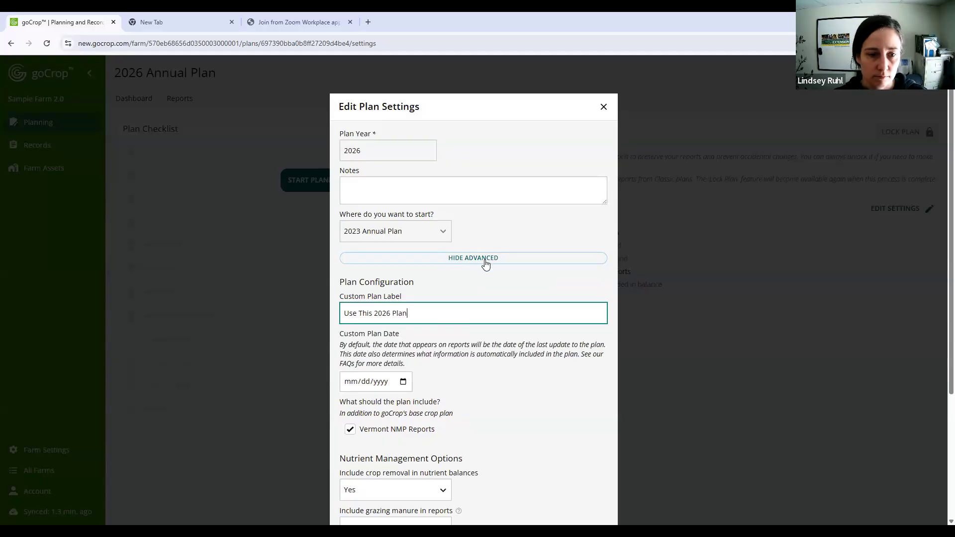
scroll(532, 305, "down", 2)
scroll(549, 332, "down", 2)
left_click(690, 370)
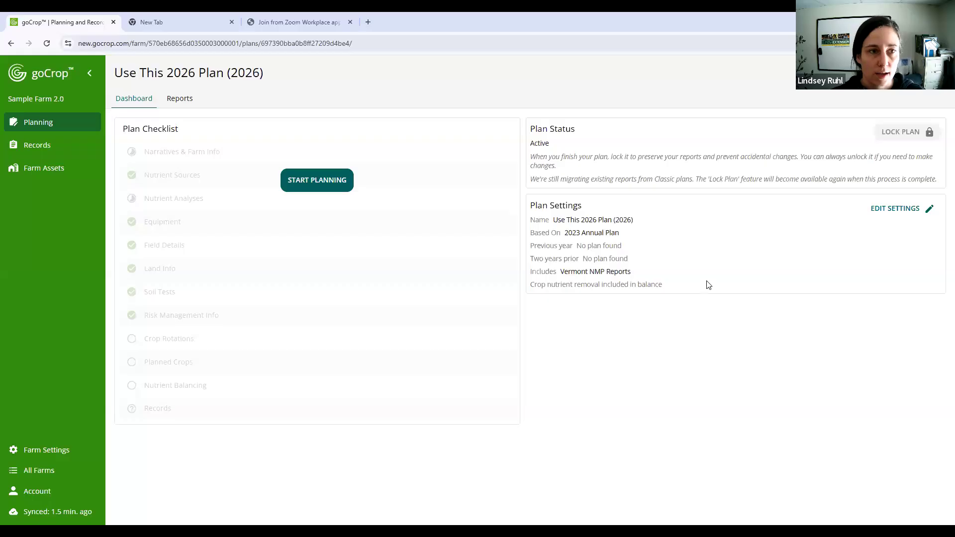
triple_click(171, 75)
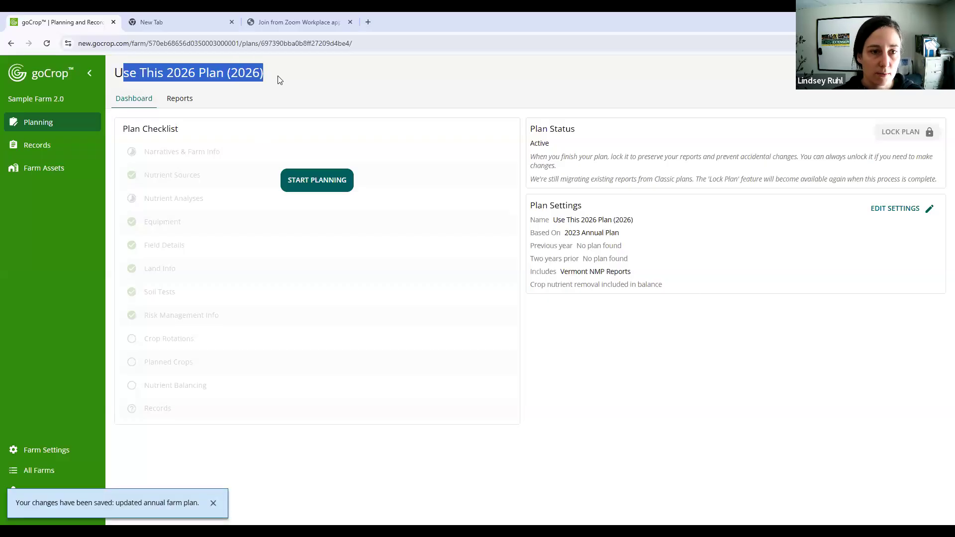
left_click(277, 79)
triple_click(625, 318)
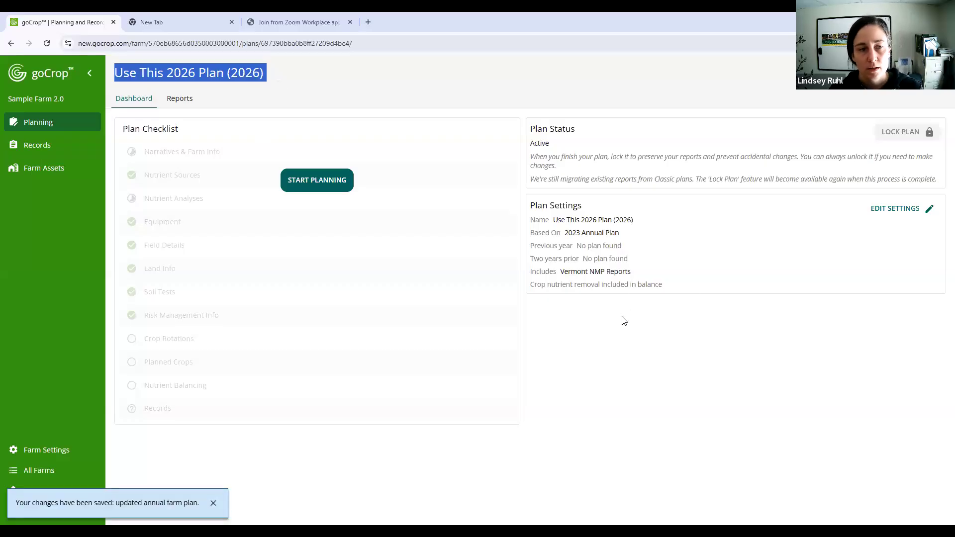
- Start the planning walkthrough for the 2026 plan, and return to the plan dashboard
left_click(621, 319)
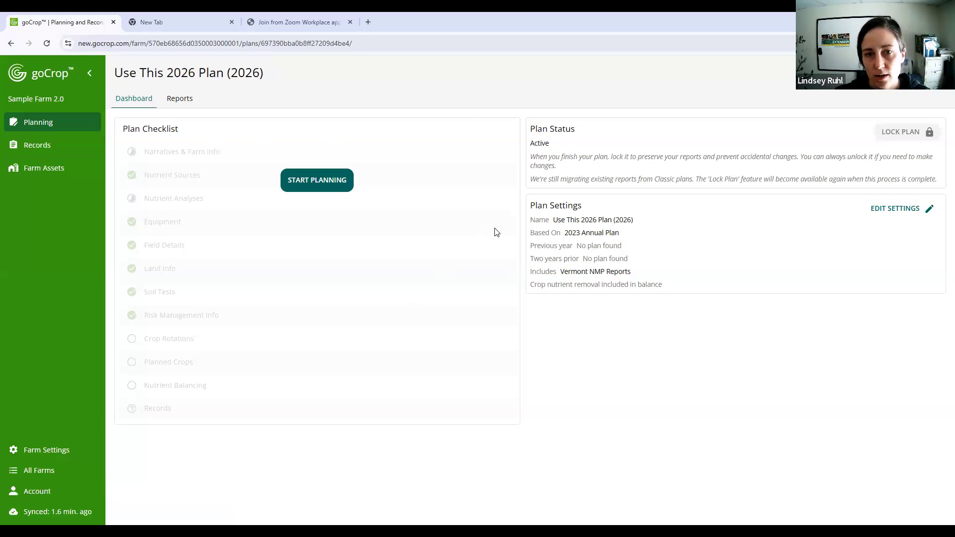
double_click(540, 143)
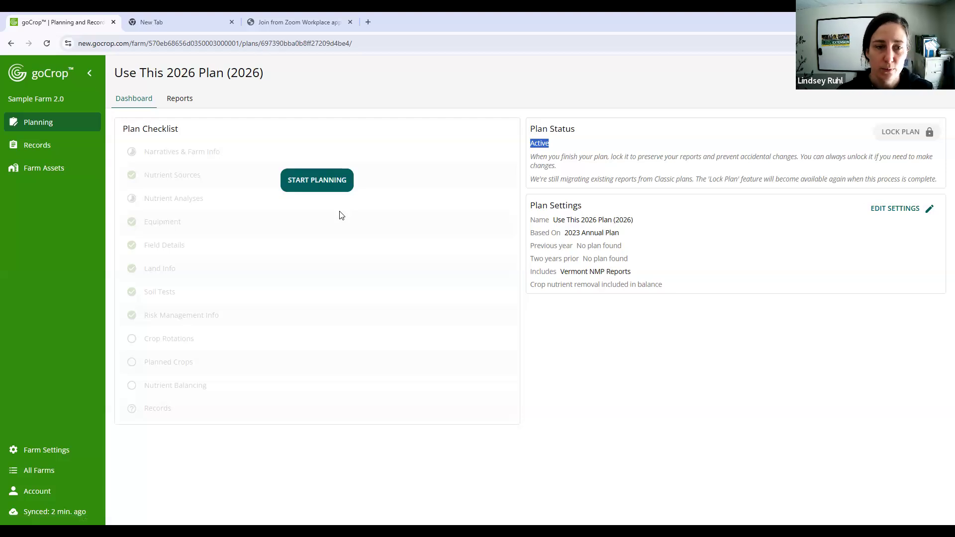
left_click(334, 183)
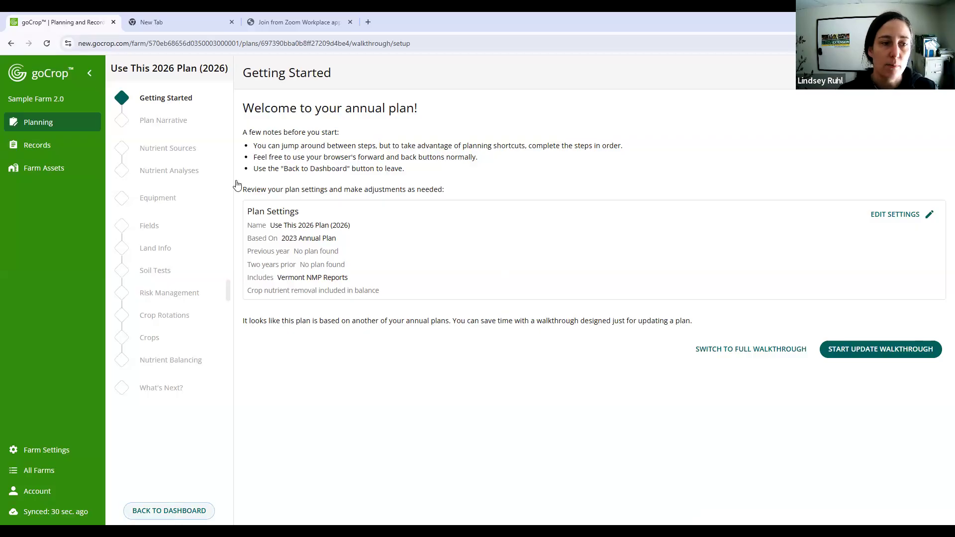
left_click(185, 511)
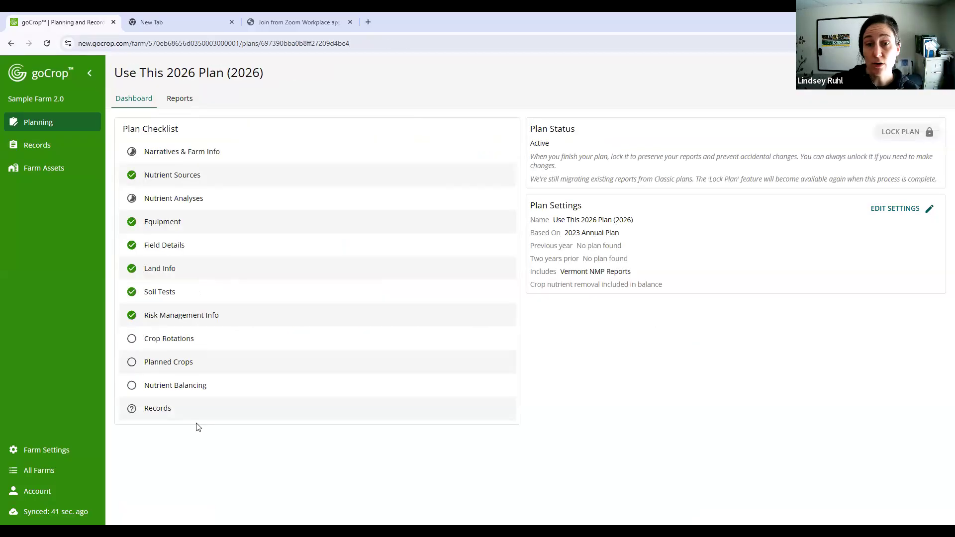
- Review the section statuses in the plan checklist, and open the Narratives & Farm Info section
left_click(193, 175)
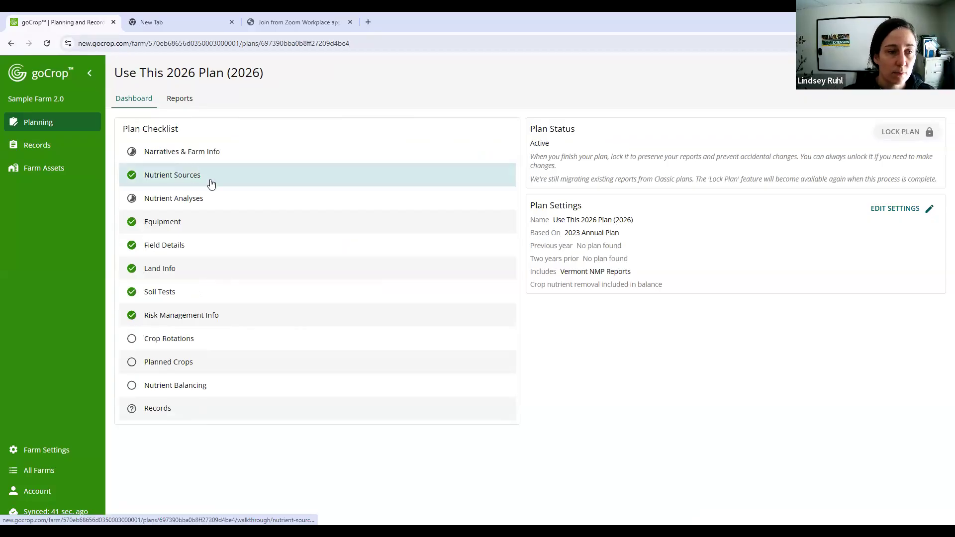
left_click(131, 153)
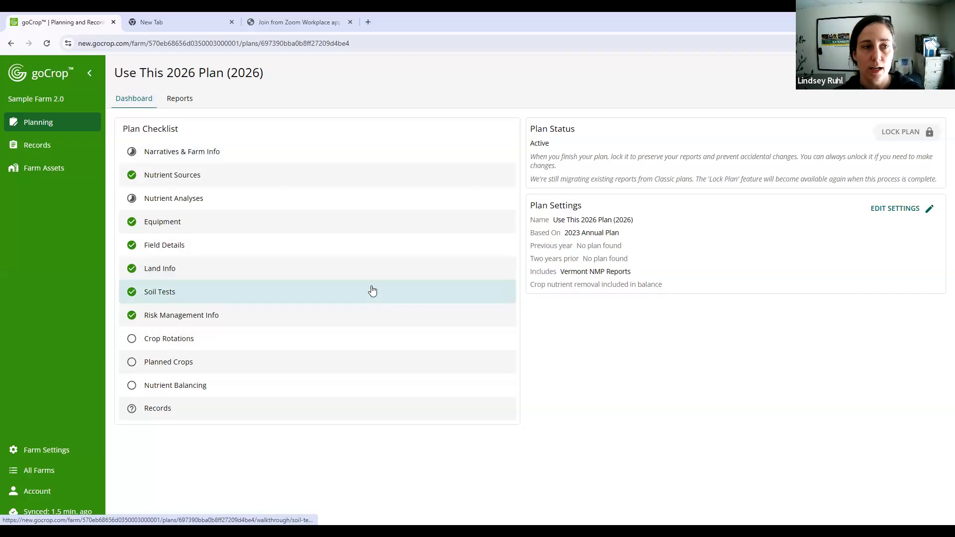
left_click(140, 99)
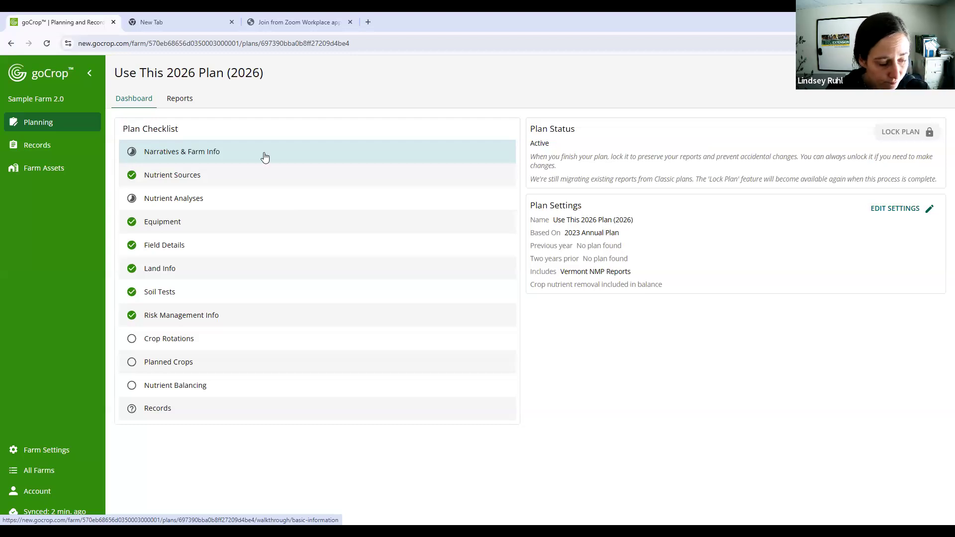
left_click(265, 157)
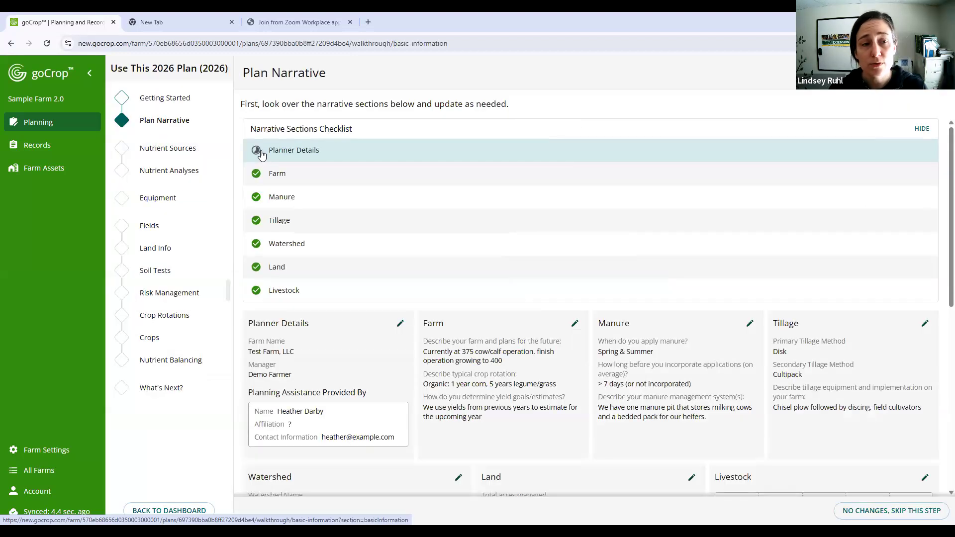
- Return to the Getting Started page and read the notes on moving through the planning steps
left_click(162, 99)
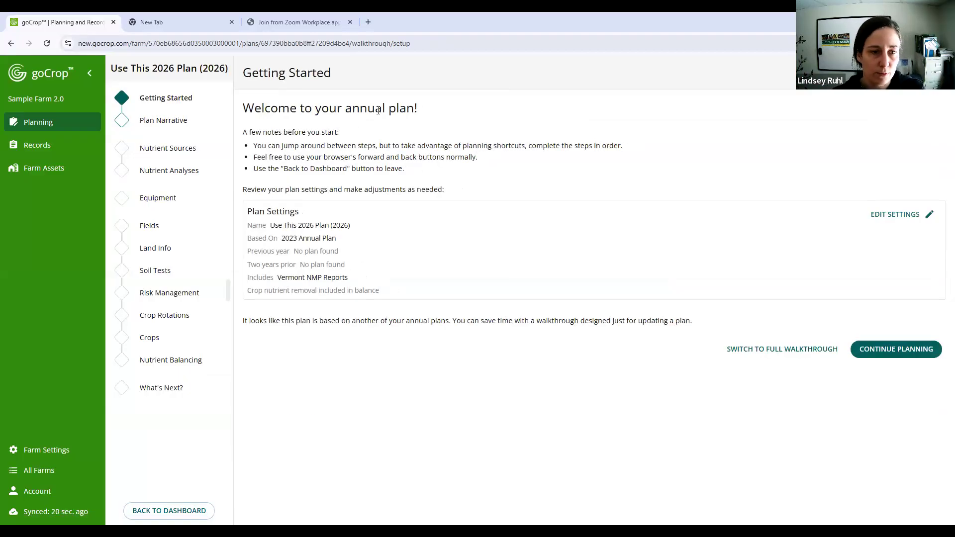
left_click_drag(256, 133, 472, 157)
left_click(473, 158)
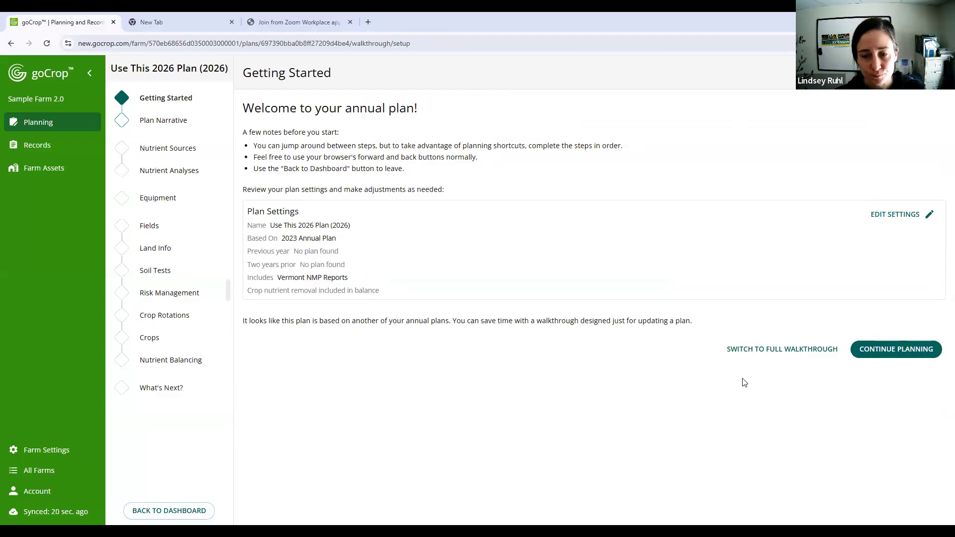
- Try the full walkthrough for the plan and switch back to the update walkthrough, comparing the two twice
left_click(744, 350)
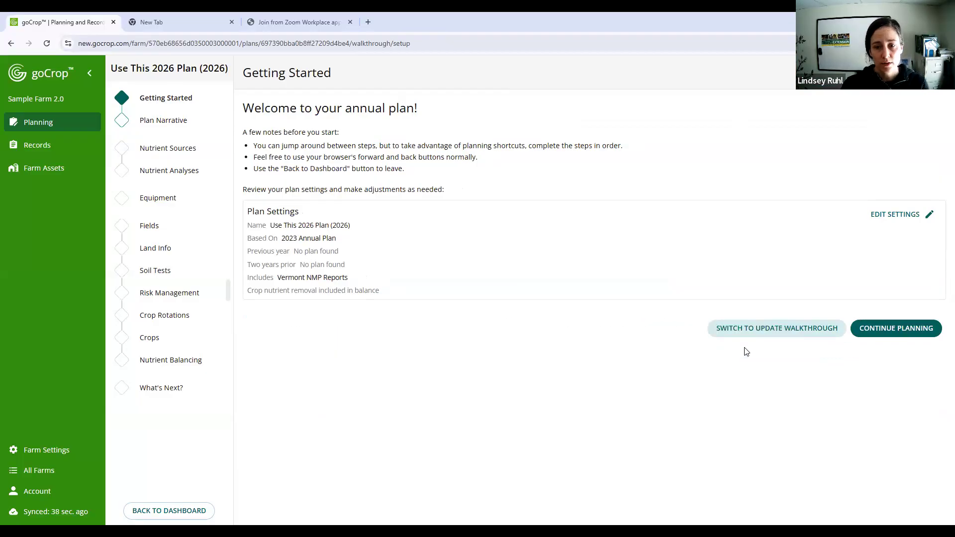
left_click(763, 332)
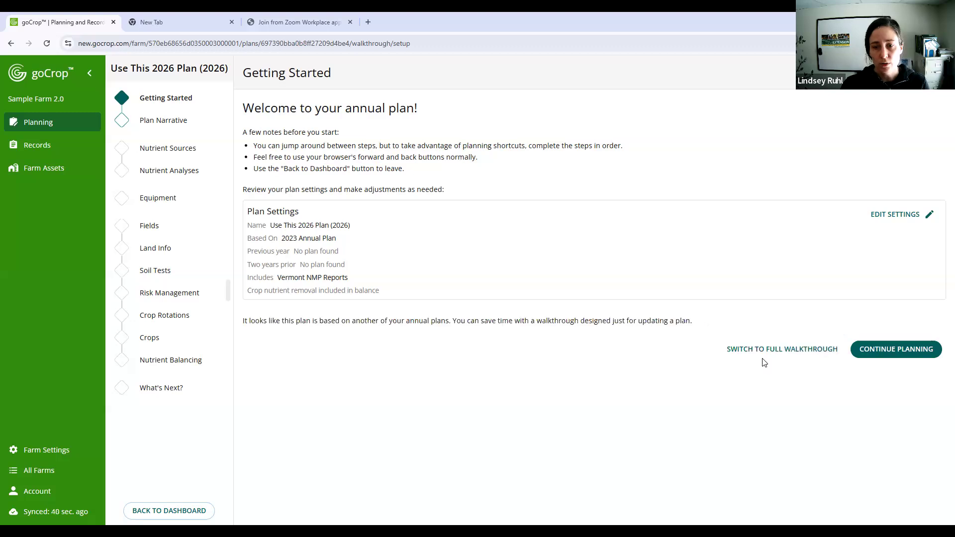
left_click(762, 350)
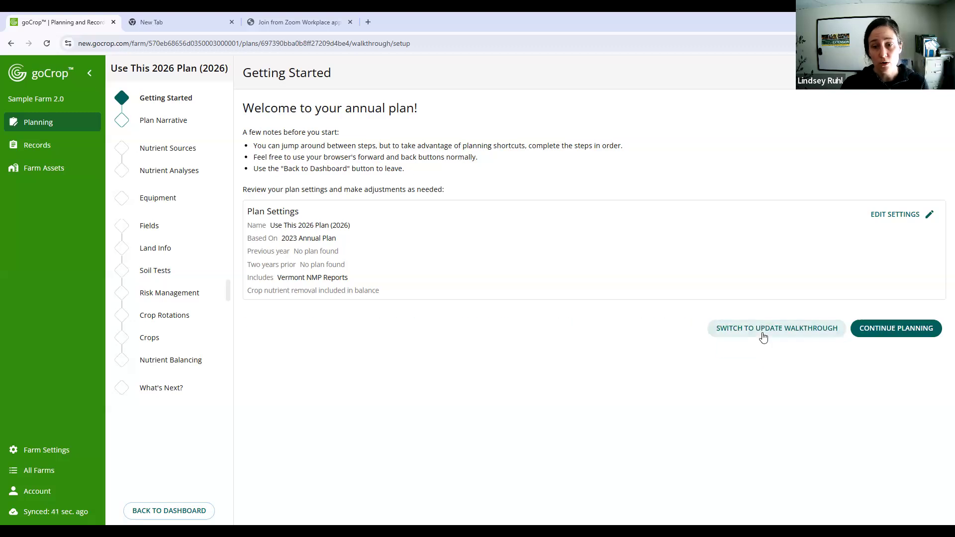
left_click(763, 333)
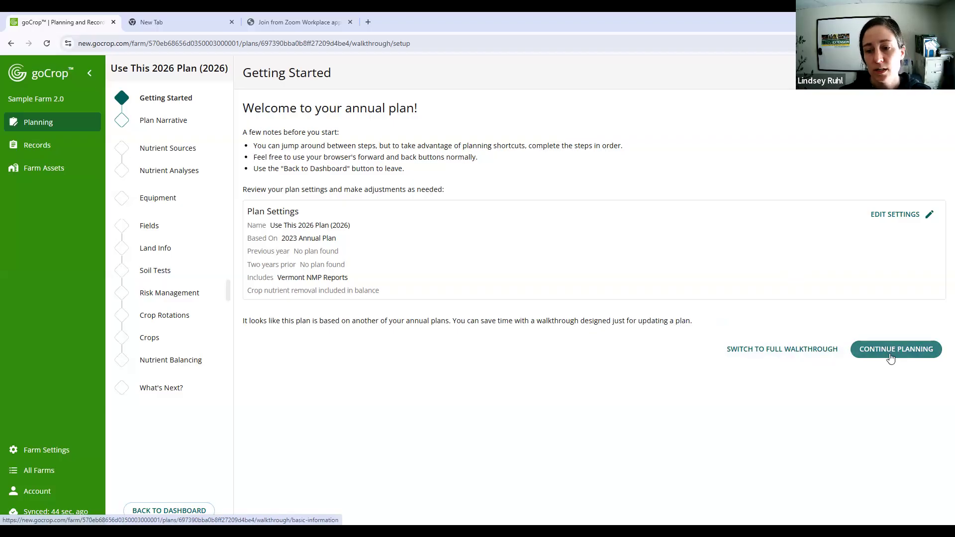
- Continue planning to the Plan Narrative step and collapse the Narrative Sections Checklist
left_click(180, 124)
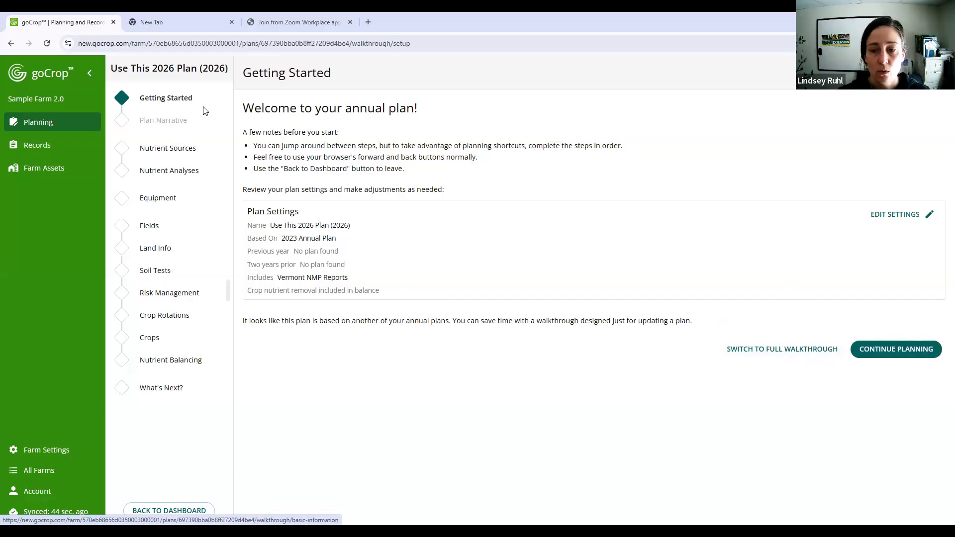
left_click(916, 346)
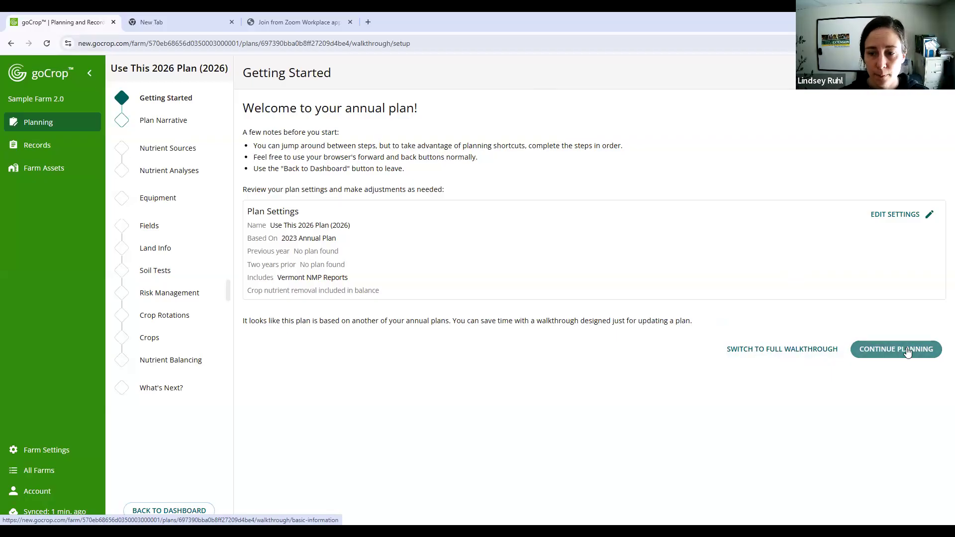
left_click(906, 350)
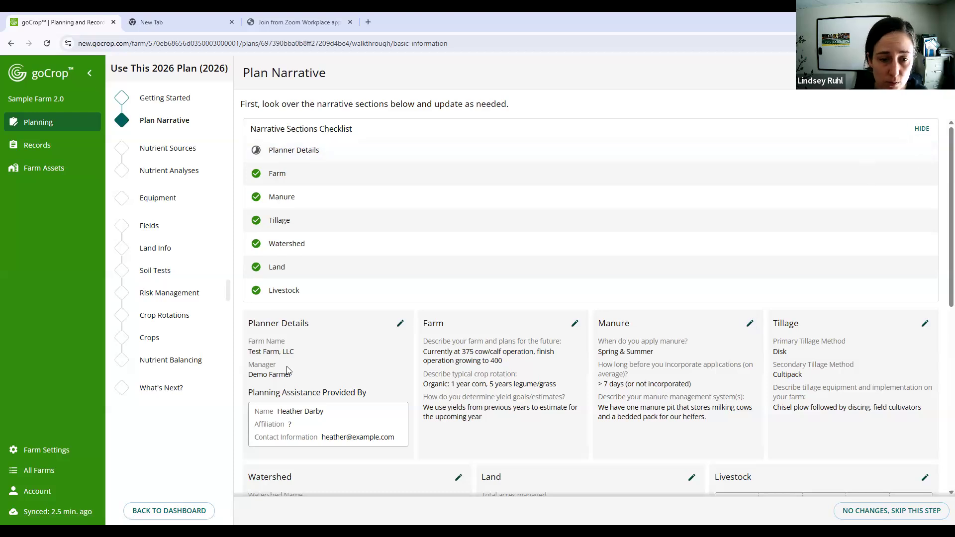
left_click(921, 129)
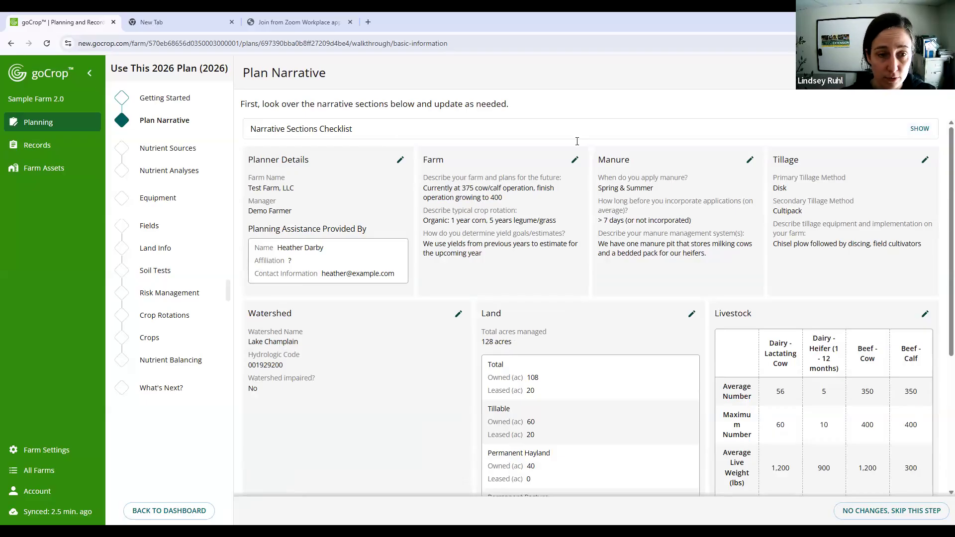
- Open the Planner Details narrative for editing and enter the farm contact's phone number
left_click(401, 163)
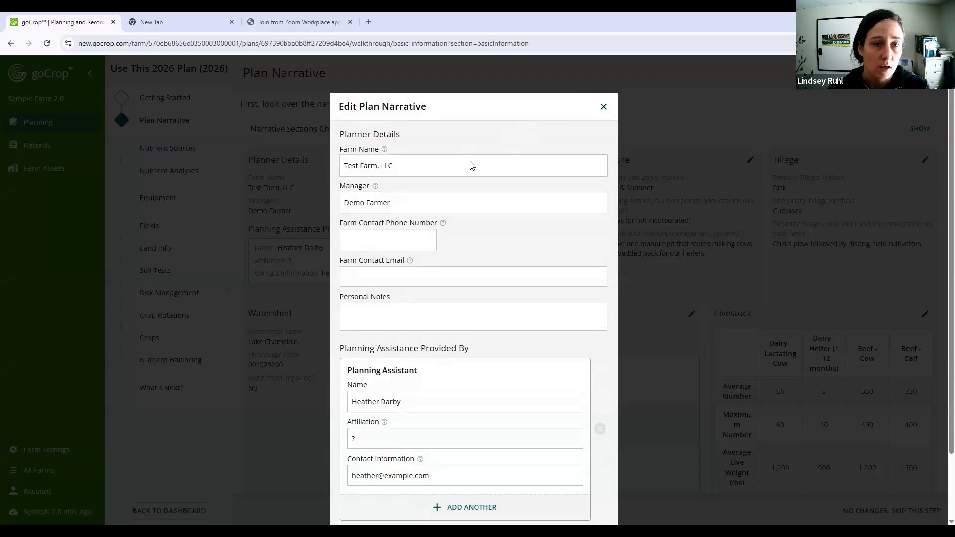
double_click(365, 135)
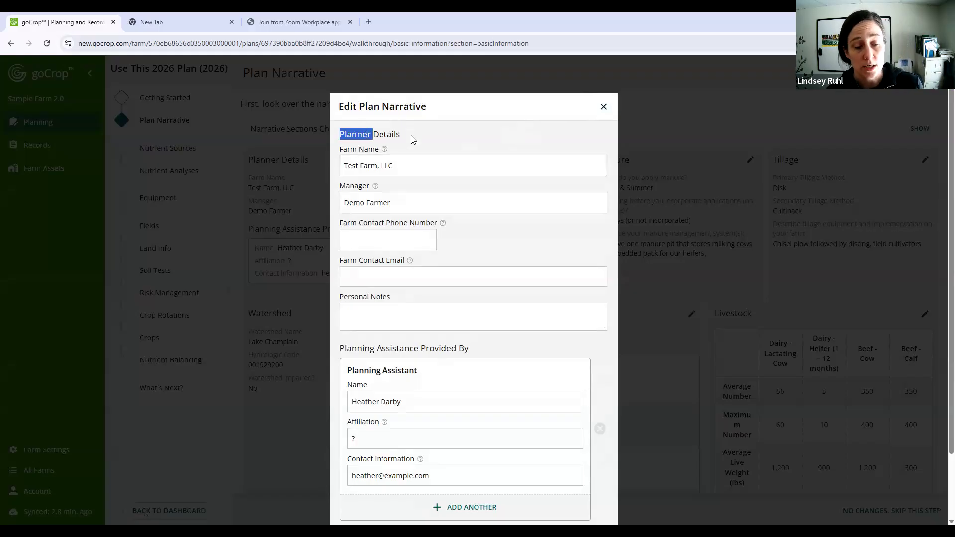
left_click_drag(411, 136, 412, 137)
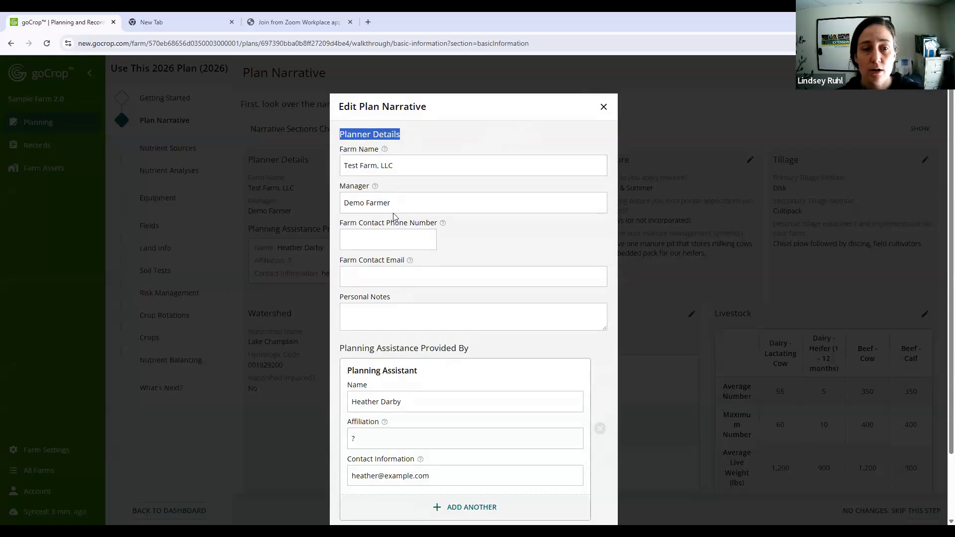
left_click(389, 239)
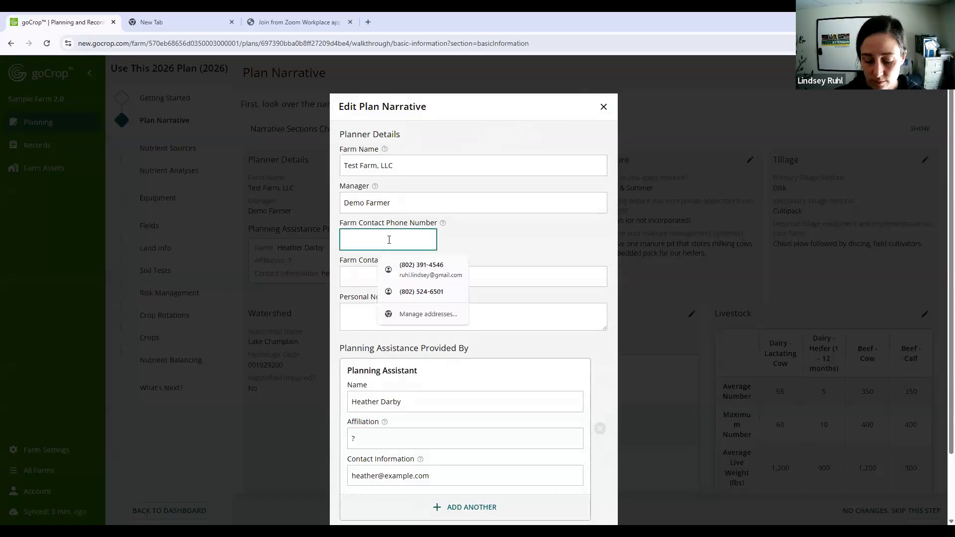
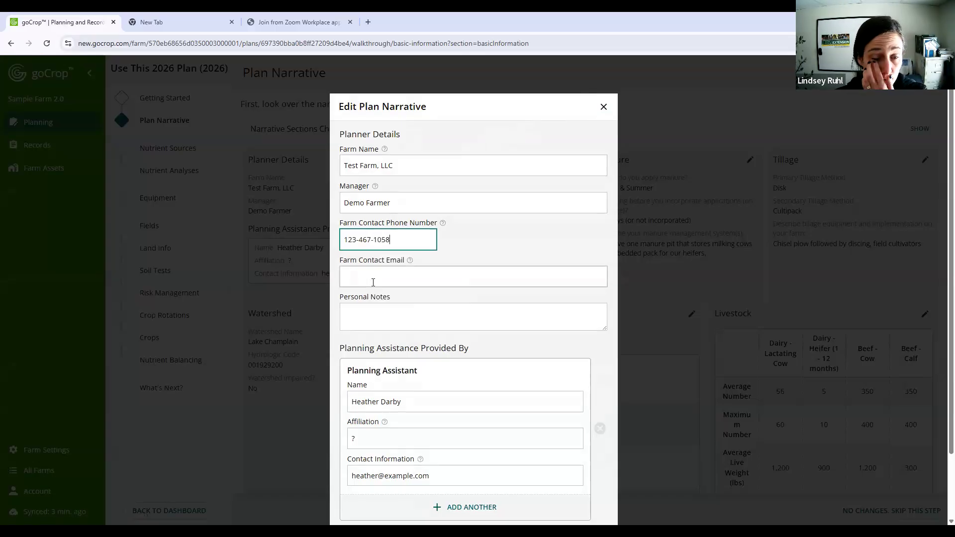
- Fill in the farm contact's email address, reusing the manager entry without its space as the part before the @
left_click(373, 282)
left_click_drag(394, 204, 335, 214)
key("ctrl+c")
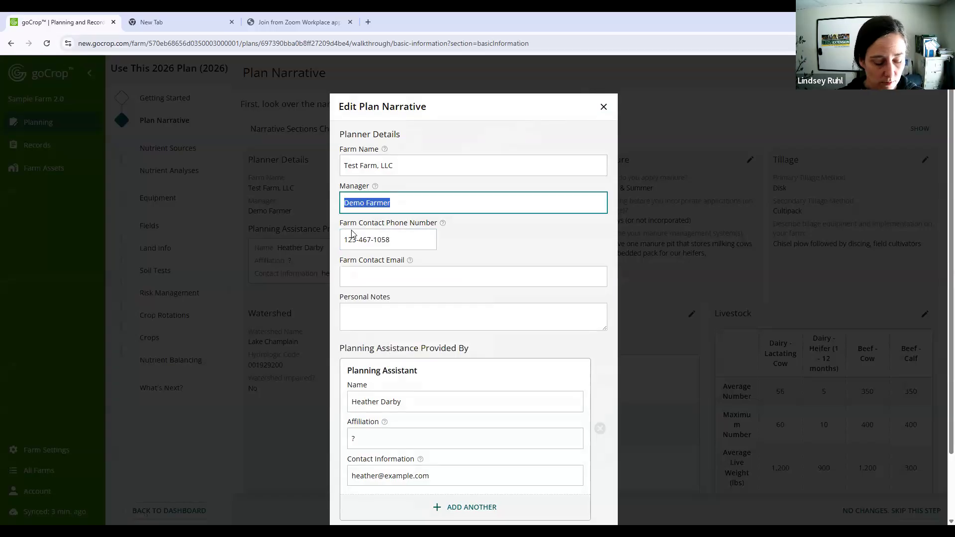
left_click(367, 279)
key("ctrl+v")
left_click(368, 276)
key("BackSpace")
key("End")
type("2")
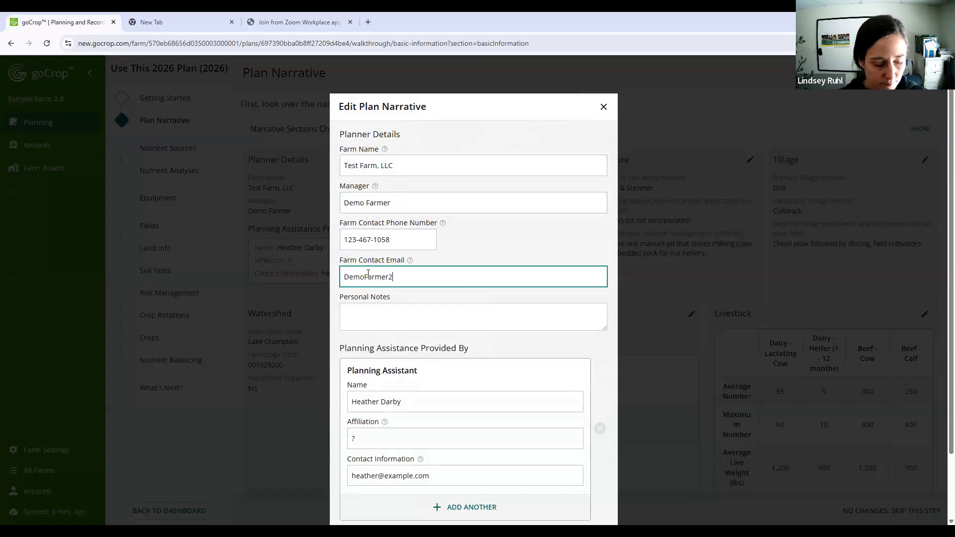
key("BackSpace")
type("@email.com")
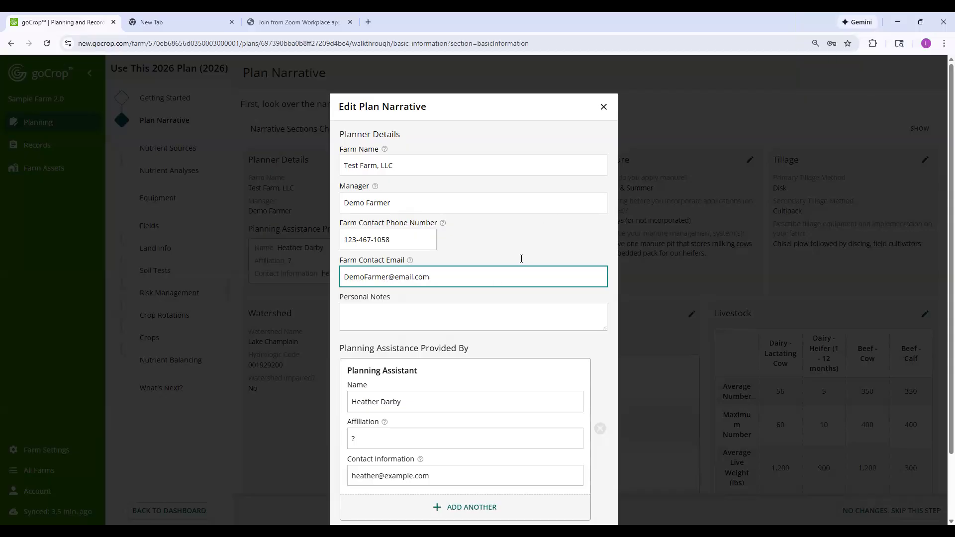
- Clear the planning assistant's name, affiliation and contact information, leaving the Personal Notes empty
left_click(470, 309)
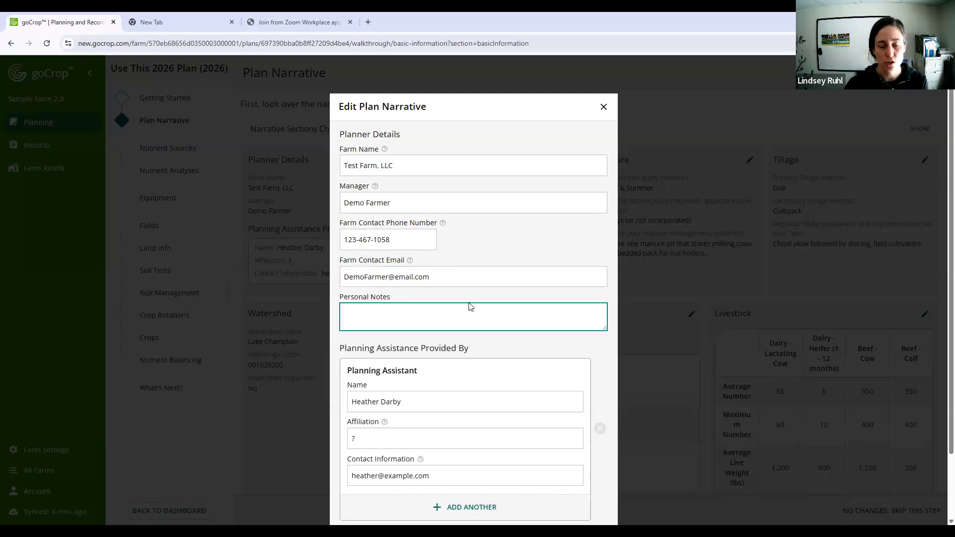
scroll(470, 321, "down", 2)
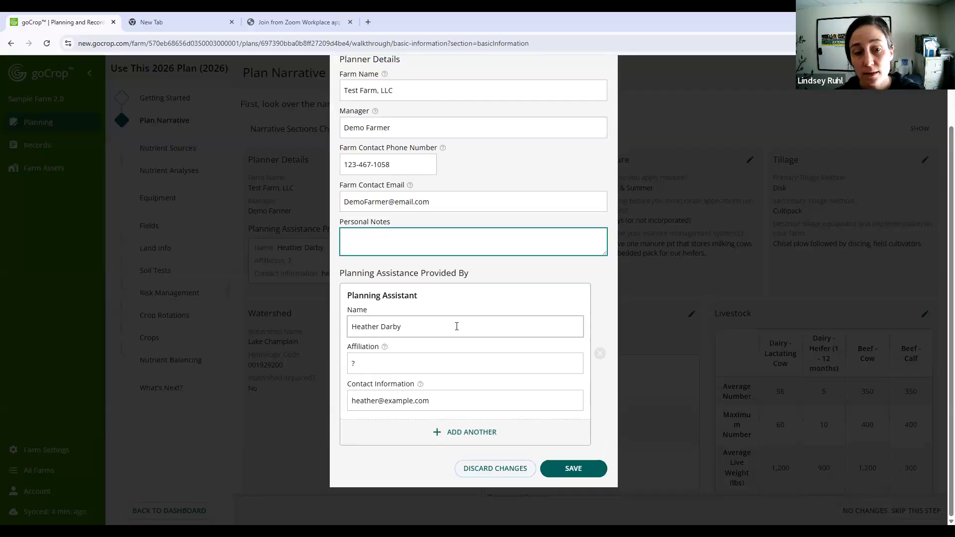
triple_click(455, 326)
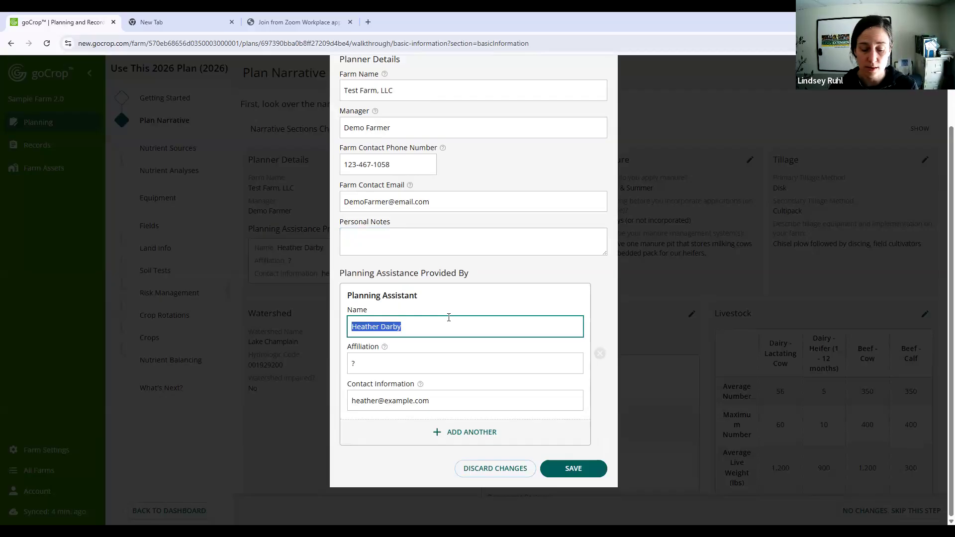
key("BackSpace")
left_click_drag(412, 364, 305, 367)
key("BackSpace")
left_click_drag(487, 402, 339, 409)
key("BackSpace")
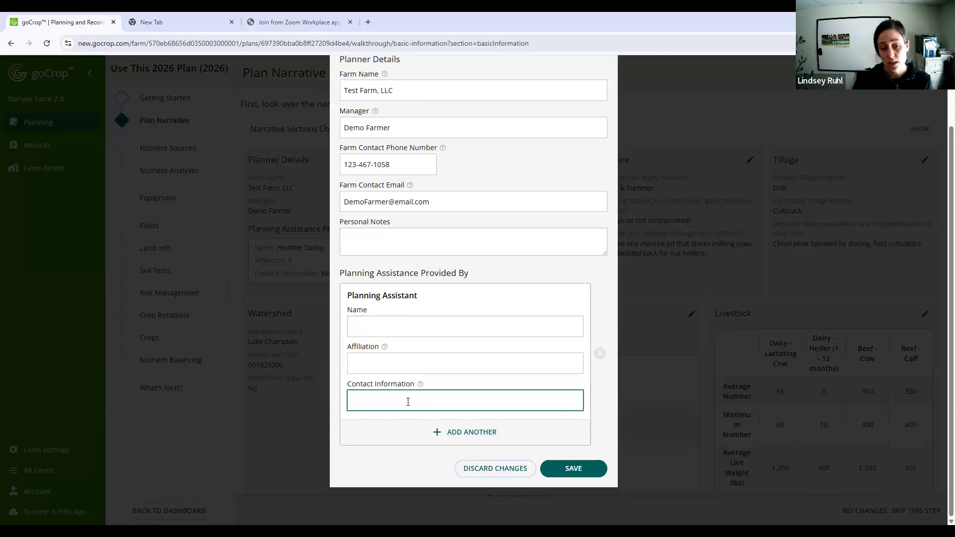
- Enter "Planner 1" as the planning assistant's name and "Organization" as the affiliation
left_click(417, 325)
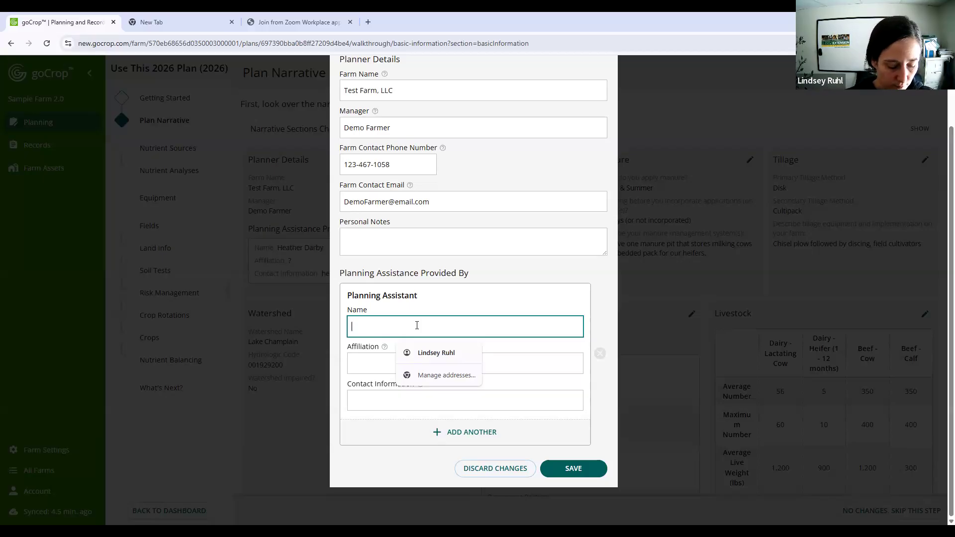
type("Planner 1")
left_click(414, 362)
type("Organization")
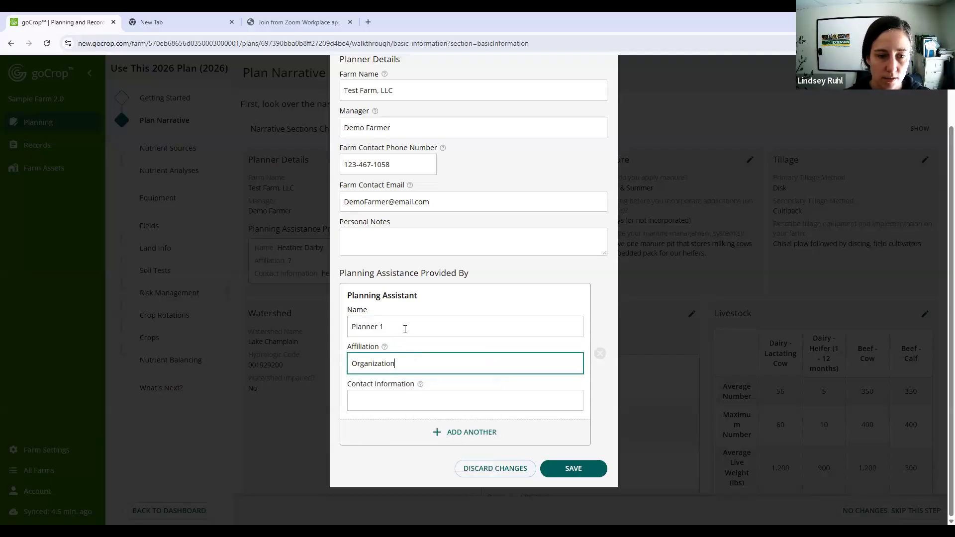
- Replace the planning assistant's name with the planner's full name and the affiliation with "Extension"
triple_click(373, 326)
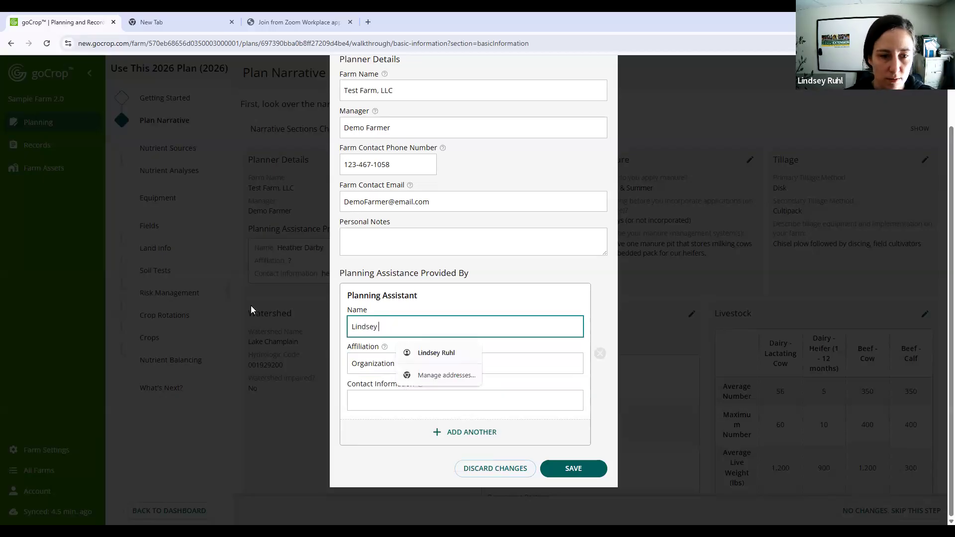
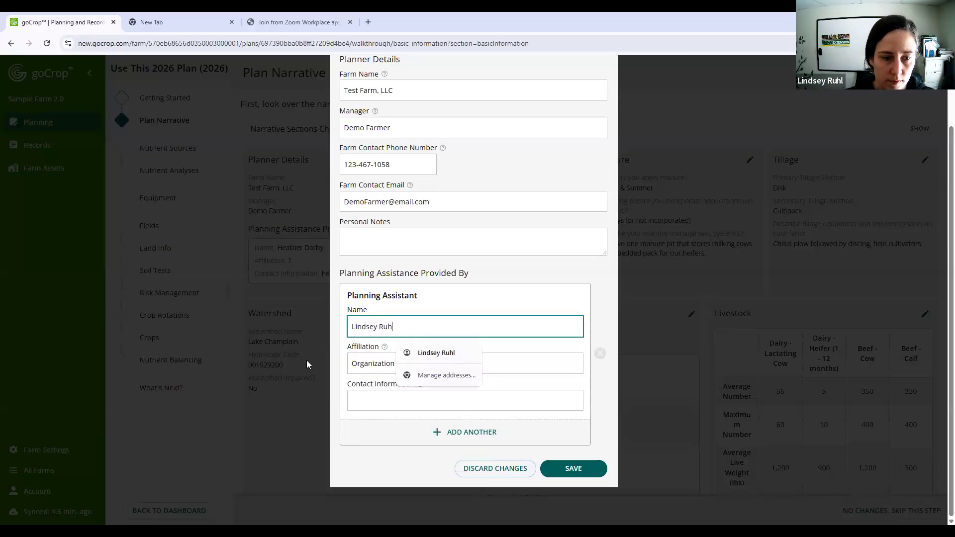
triple_click(361, 360)
type("Extension")
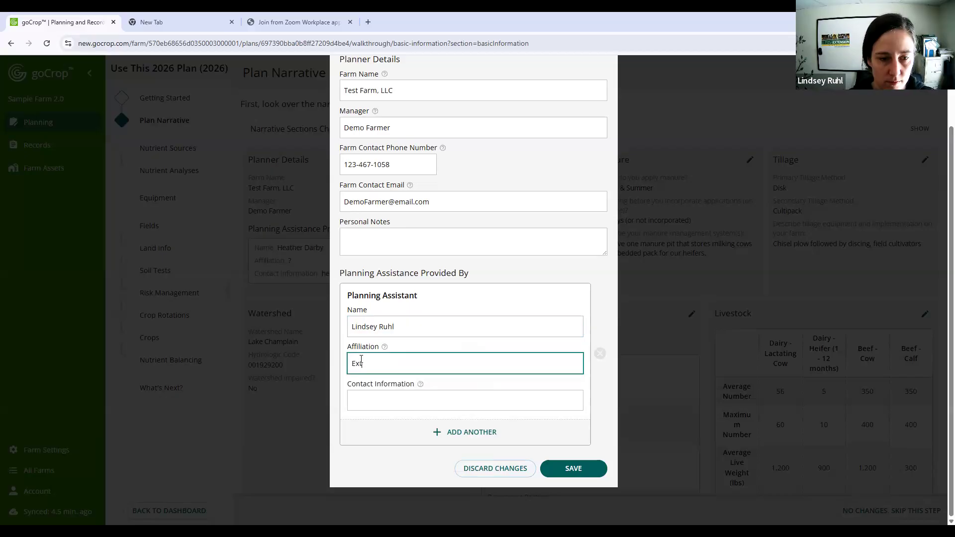
- Enter the planning assistant's email address as the contact information
left_click(393, 398)
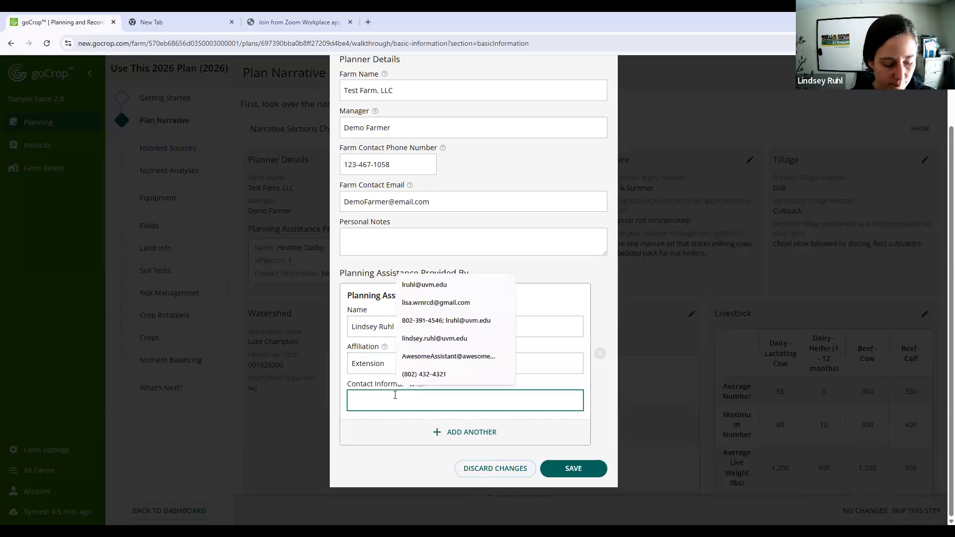
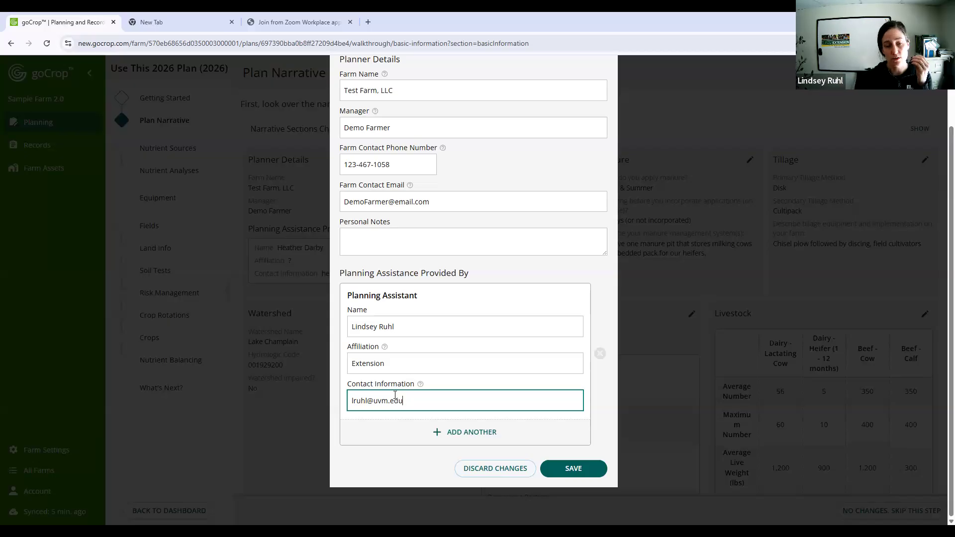
left_click(445, 436)
scroll(471, 379, "down", 1)
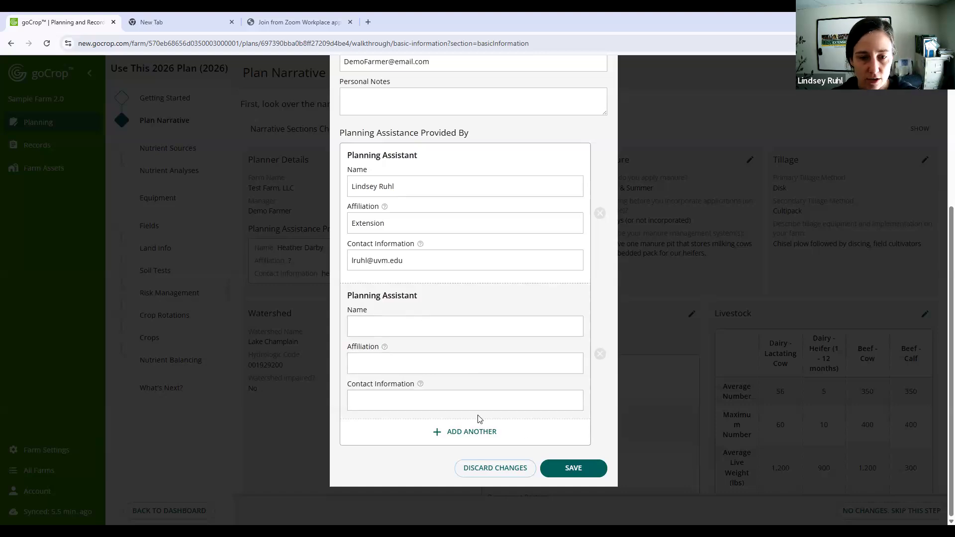
left_click(600, 355)
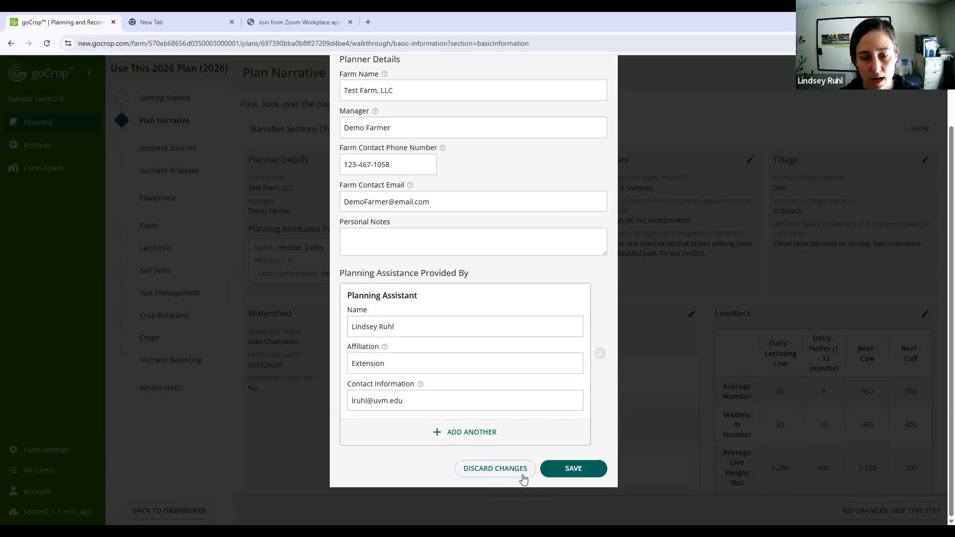
- Save the planner details and expand the Narrative Sections Checklist
left_click(568, 467)
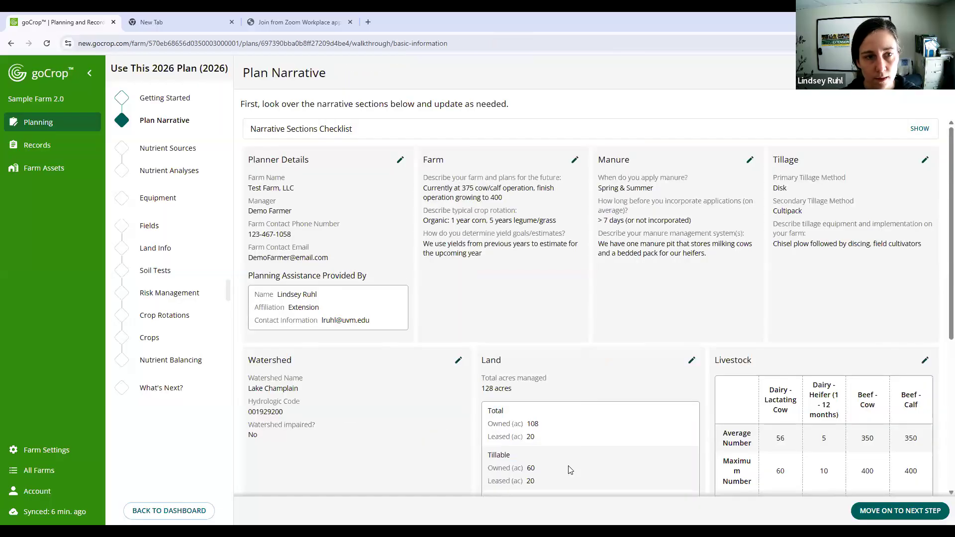
left_click(921, 129)
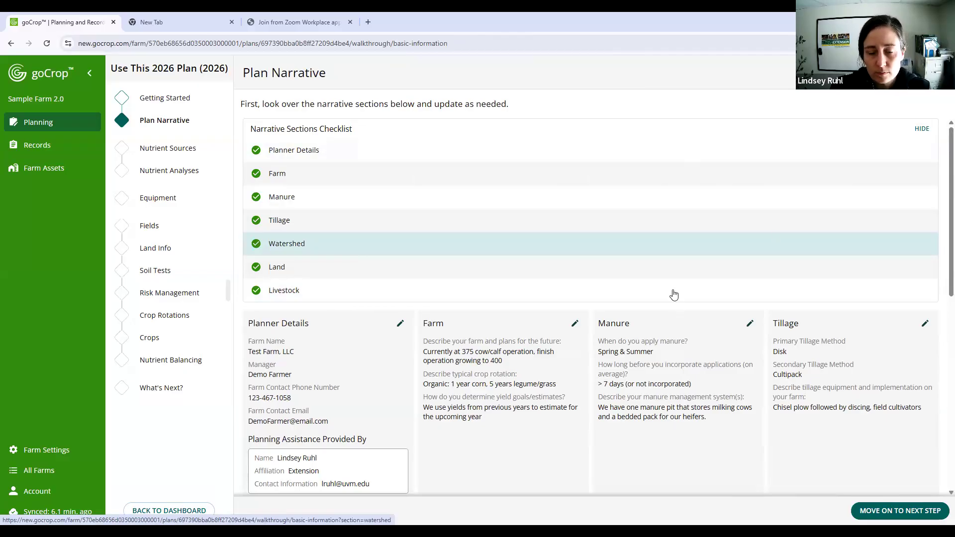
- Edit the Tillage section, setting the primary tillage method to No-till and the secondary tillage method to N/A
scroll(671, 291, "down", 2)
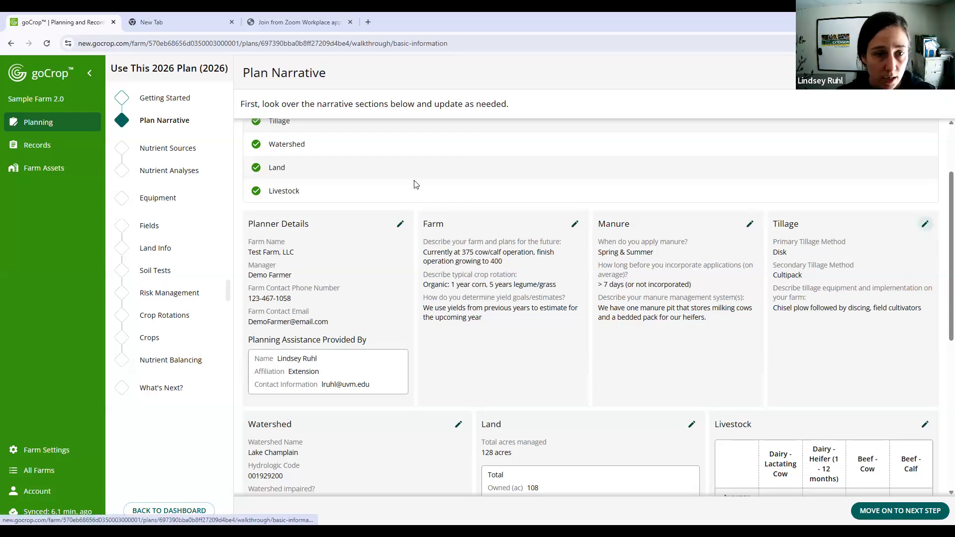
left_click(929, 225)
left_click(408, 167)
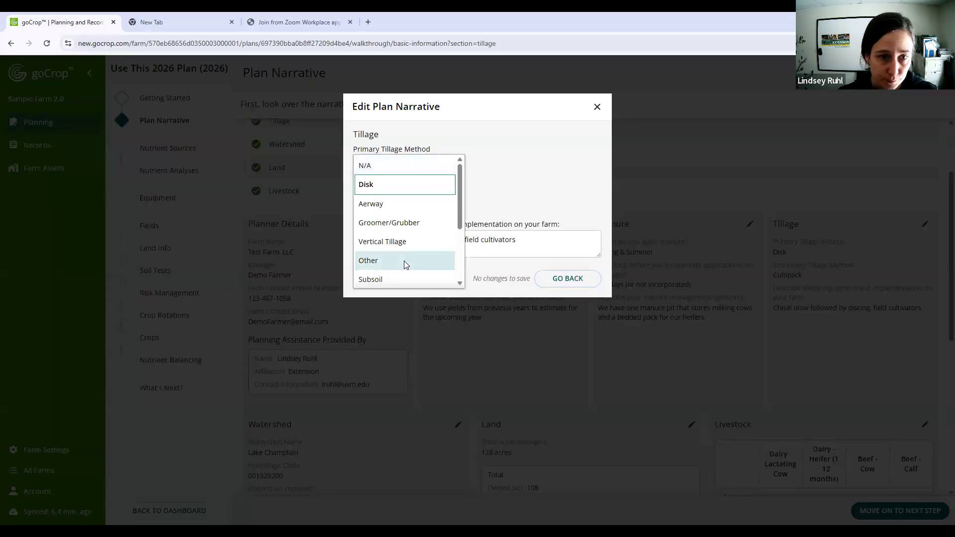
scroll(420, 221, "down", 2)
scroll(420, 224, "down", 1)
left_click(398, 277)
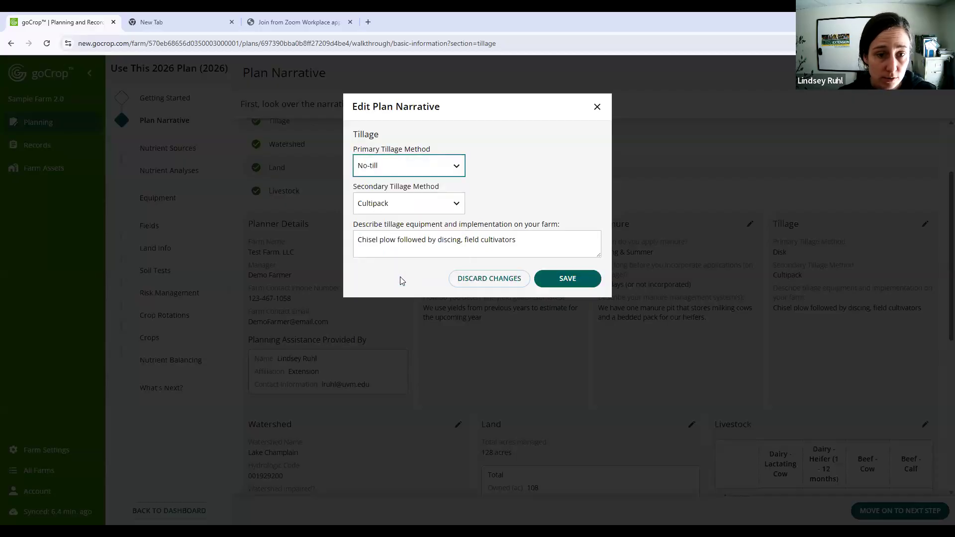
left_click(417, 210)
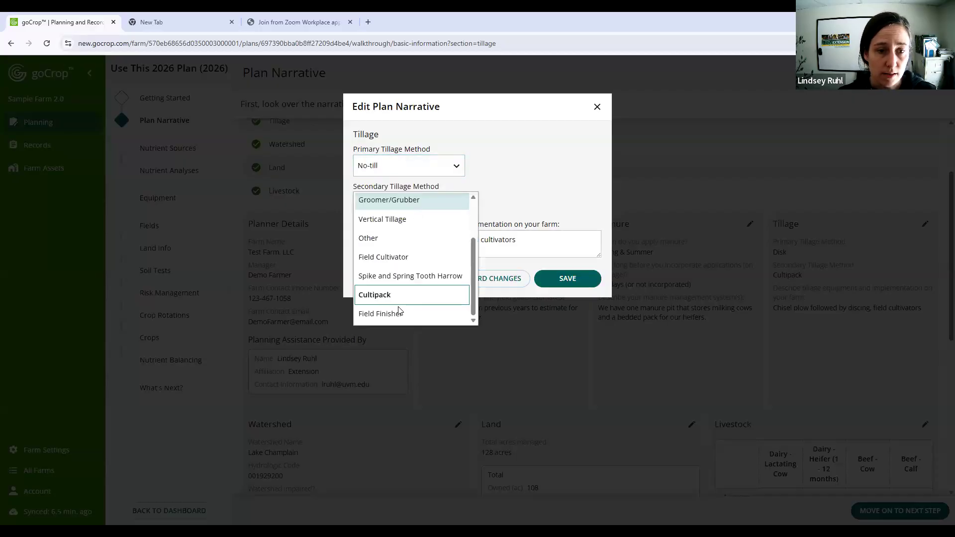
scroll(413, 259, "up", 5)
left_click(417, 203)
- Replace the tillage equipment description with "We switched to no-till corn in 2024." and save the Tillage section
double_click(410, 240)
key("ctrl+a")
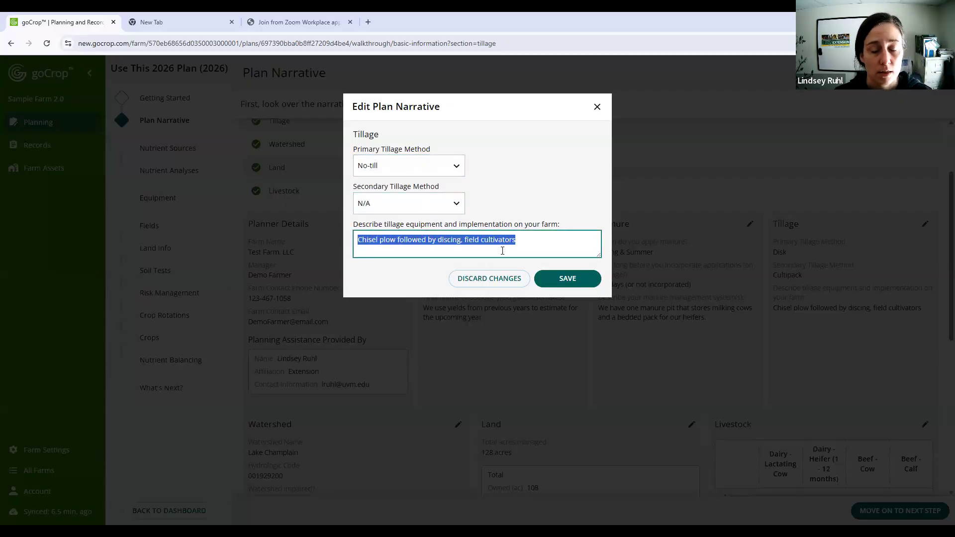
type("We s")
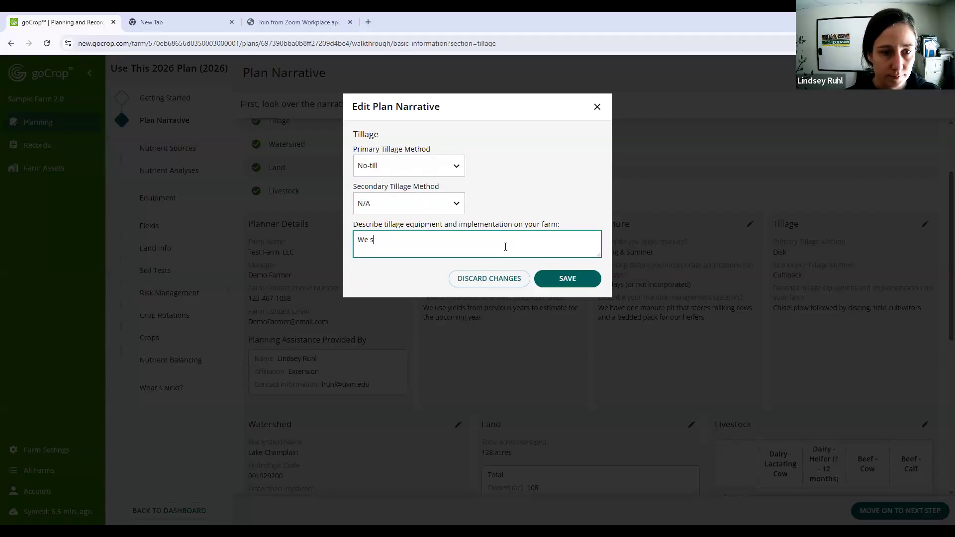
type("witched to no-till ")
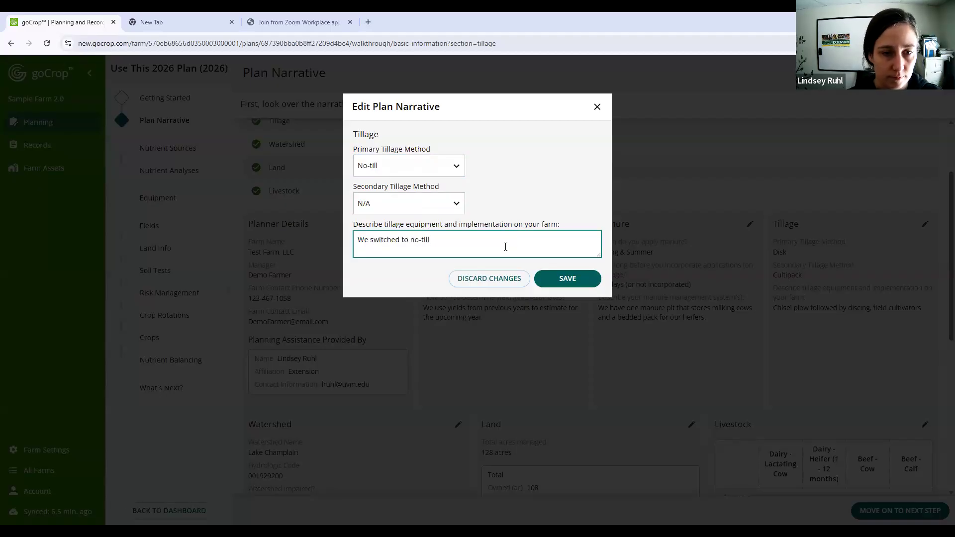
type("corn in 2024.")
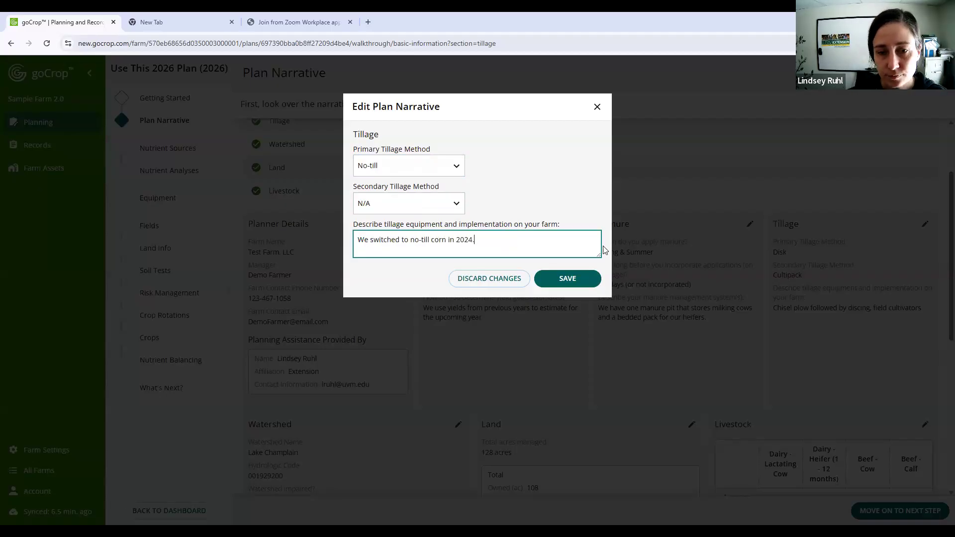
left_click(590, 281)
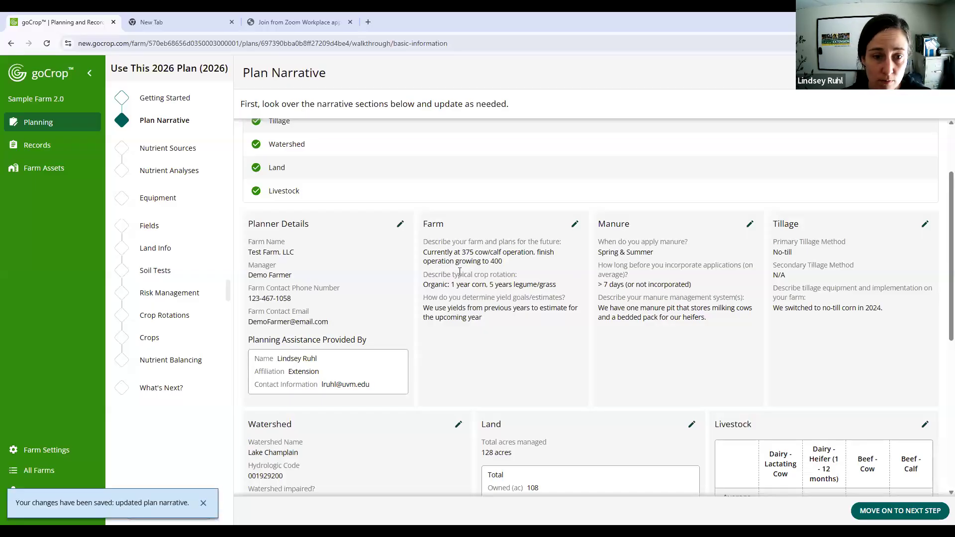
- End the farm description's existing text with a period and add "We plan on expanding our herd and land base."
left_click(574, 225)
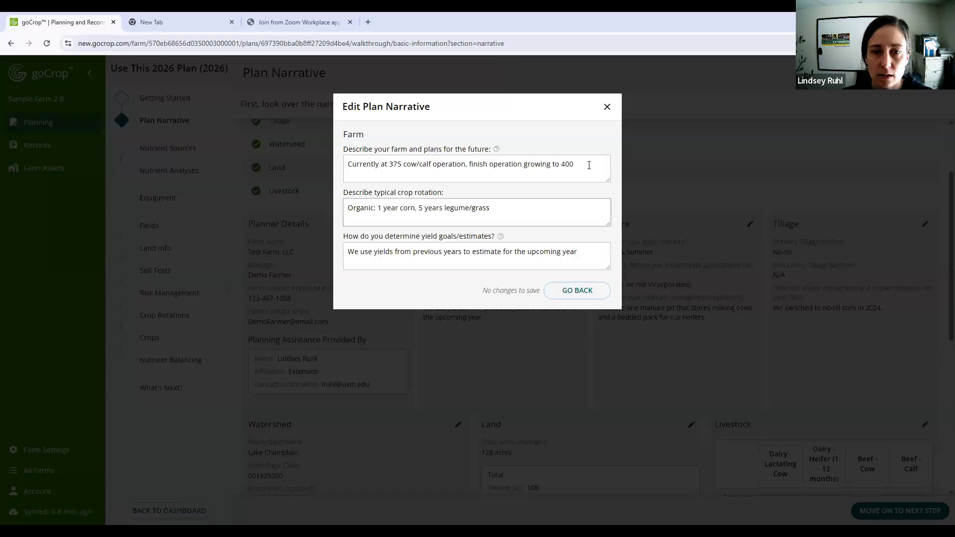
type(". ")
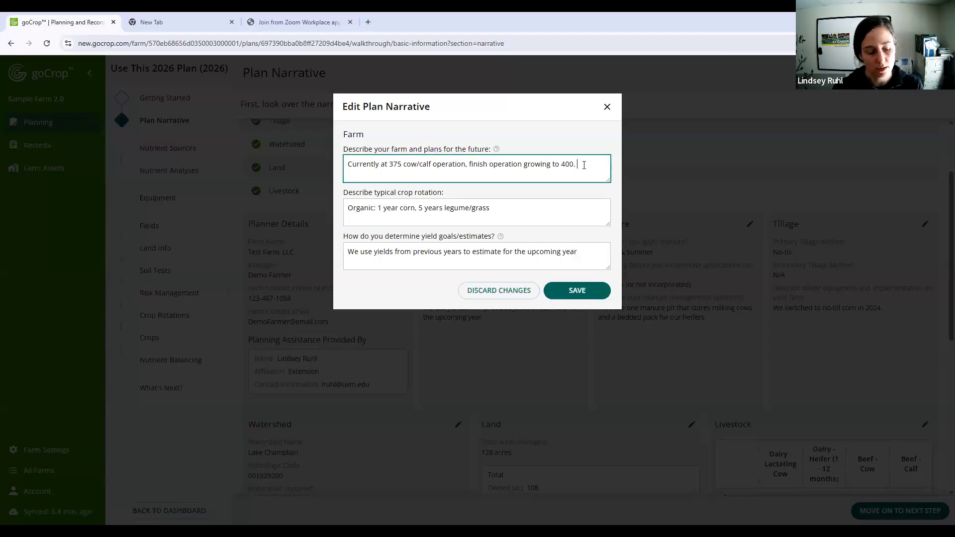
type("We ")
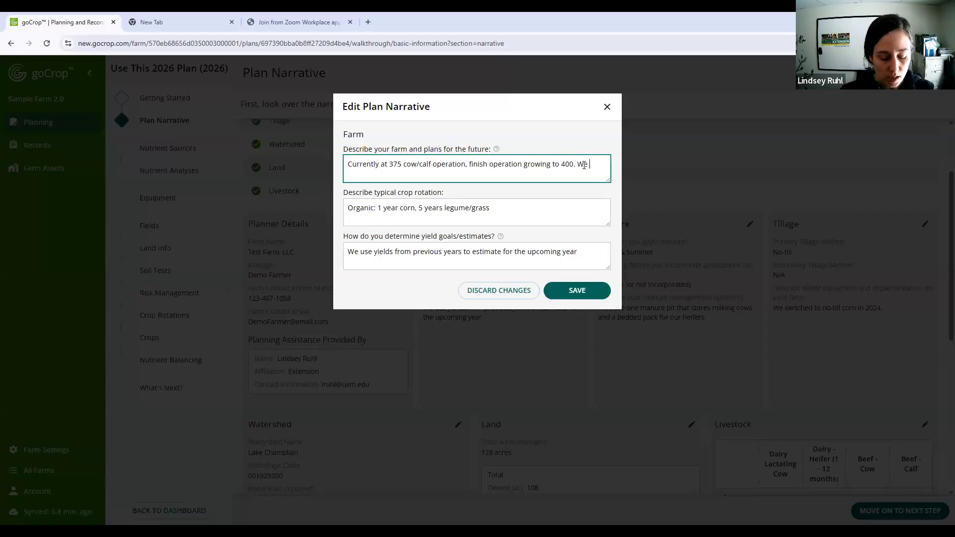
type("plan on ")
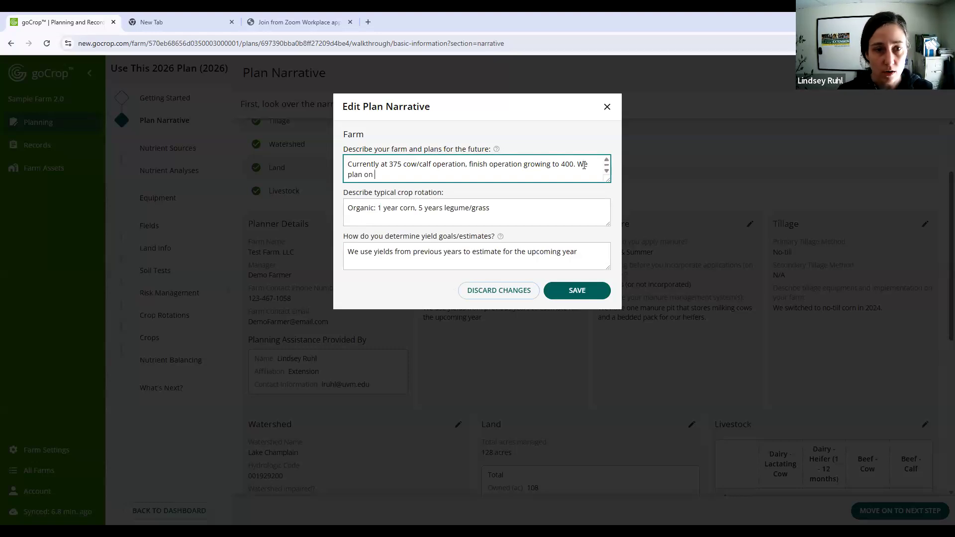
type("expanding o")
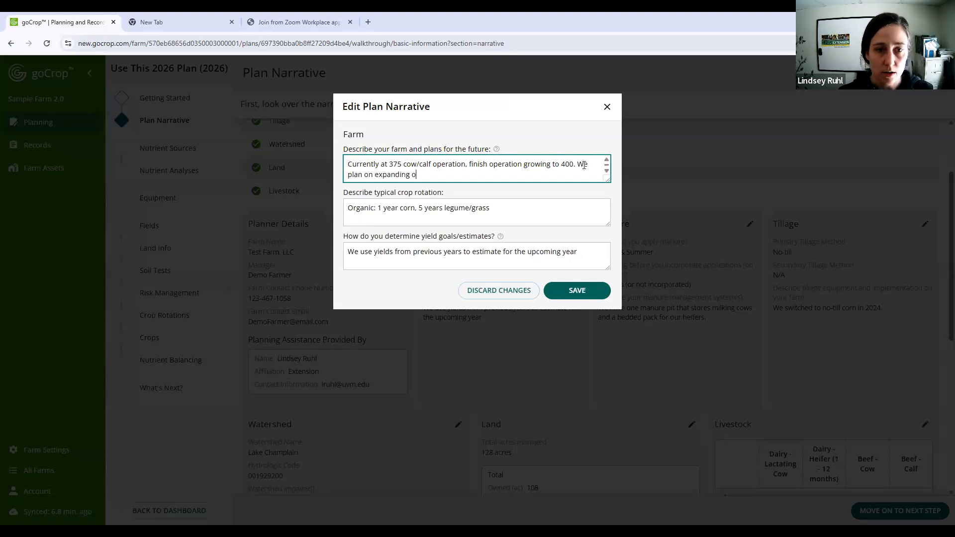
type("ur herd and landbase.")
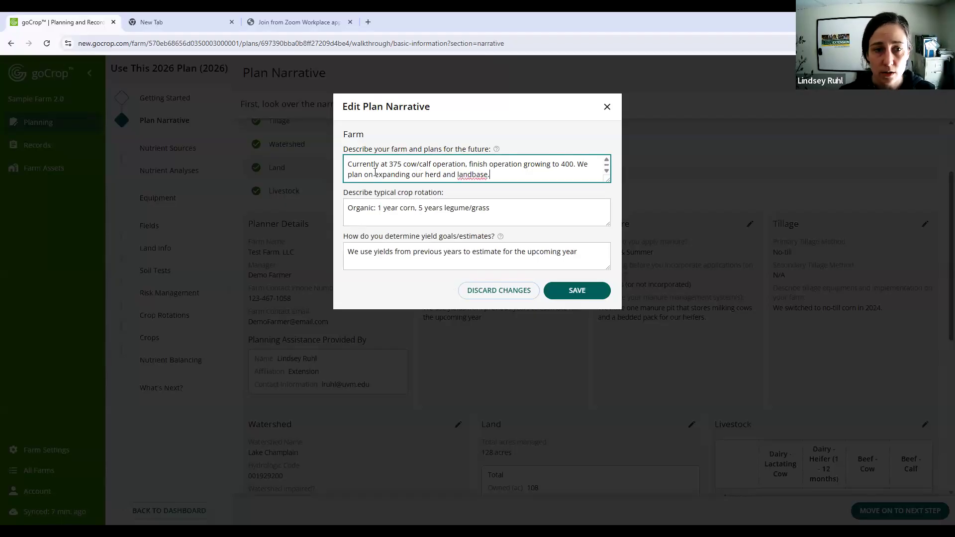
left_click(471, 172)
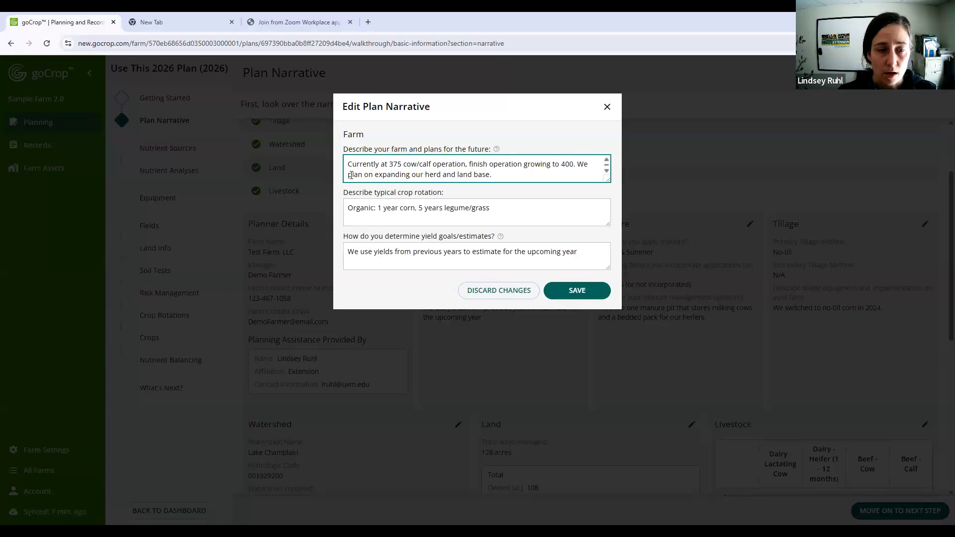
- Reword the added farm sentence to "We are not planning on expanding our herd and land base." and save the Farm section
type("are ")
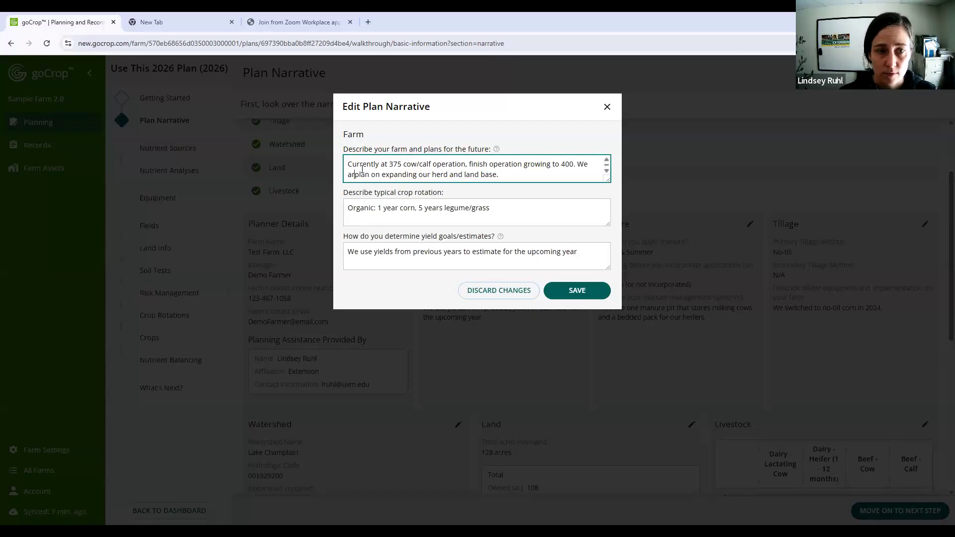
type("not planning")
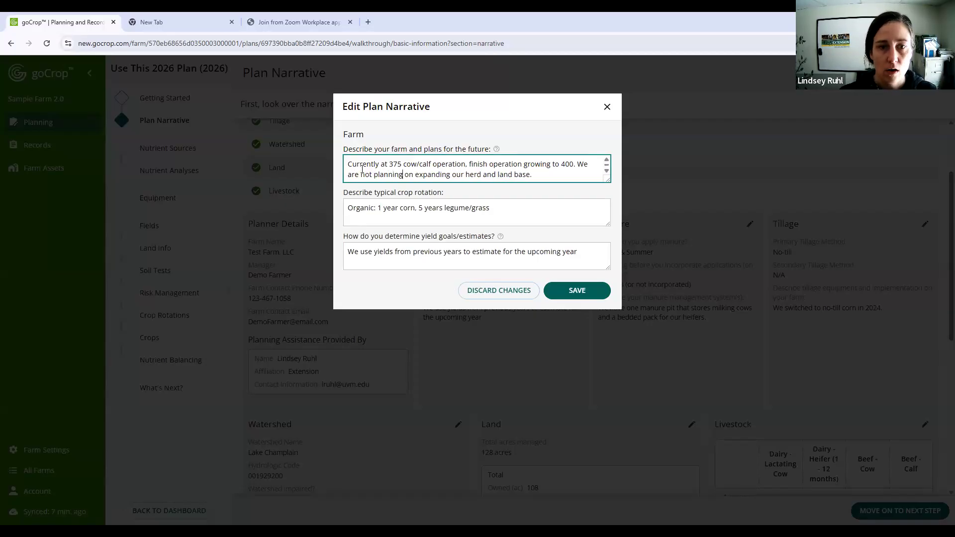
left_click(575, 290)
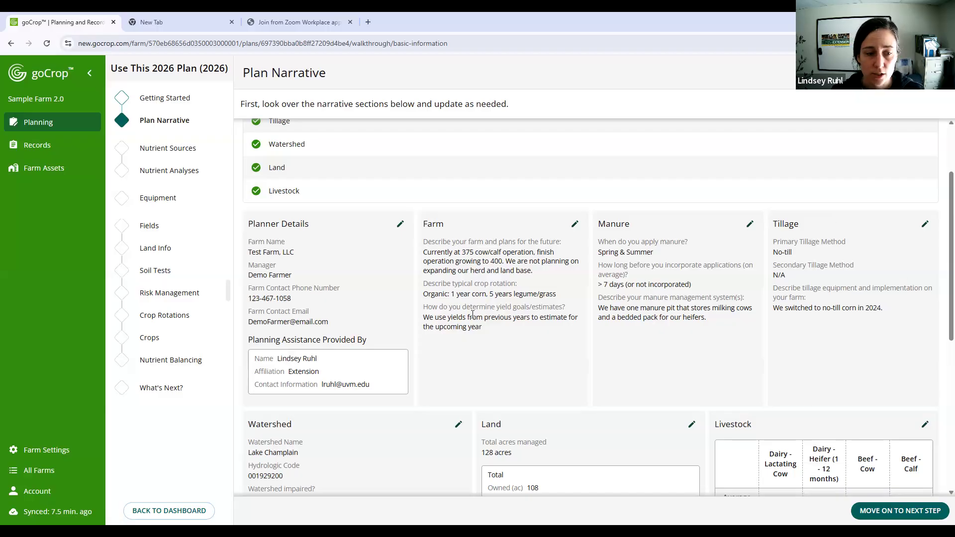
- Review the Watershed, Land and Livestock sections, checking the owned and leased acreage breakdown in the Land editor without changing it
scroll(471, 318, "down", 1)
scroll(256, 336, "down", 3)
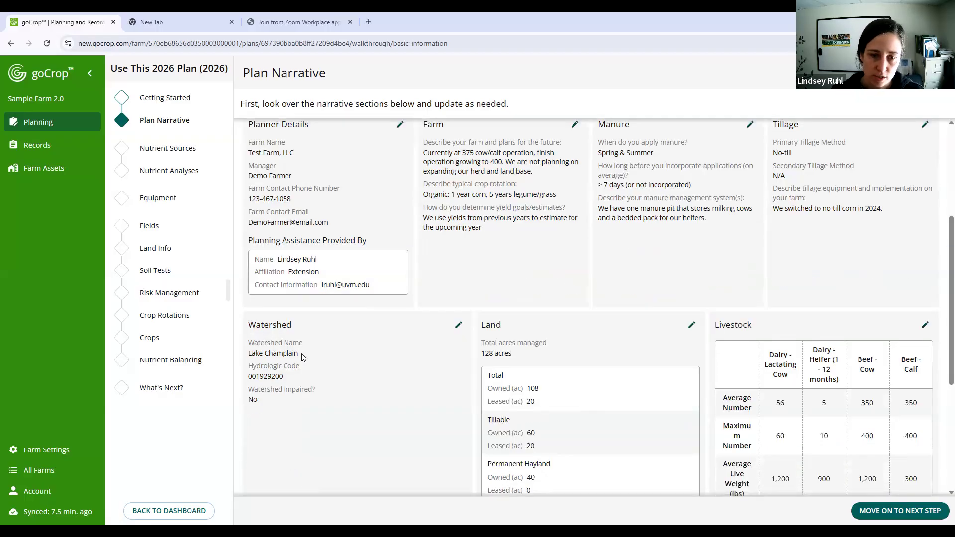
scroll(497, 353, "down", 1)
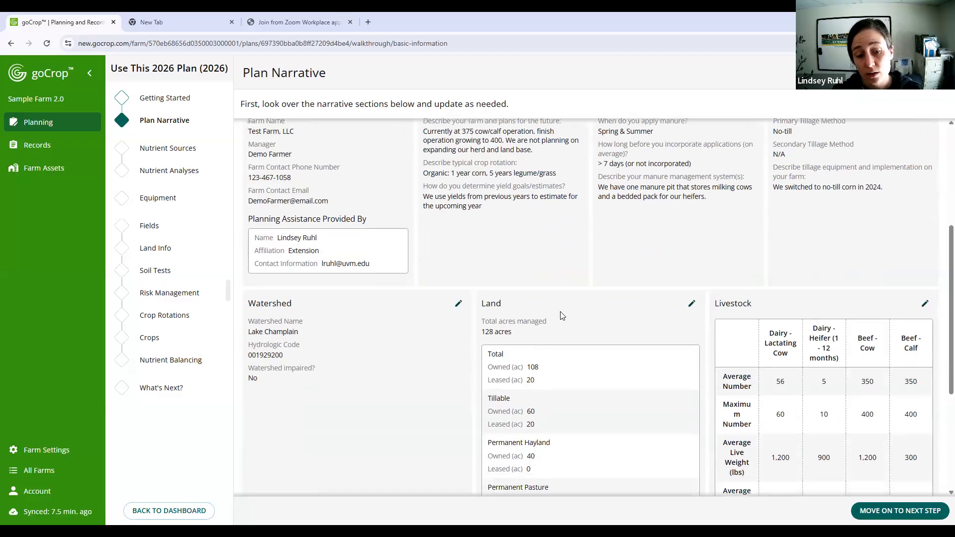
scroll(567, 294, "down", 3)
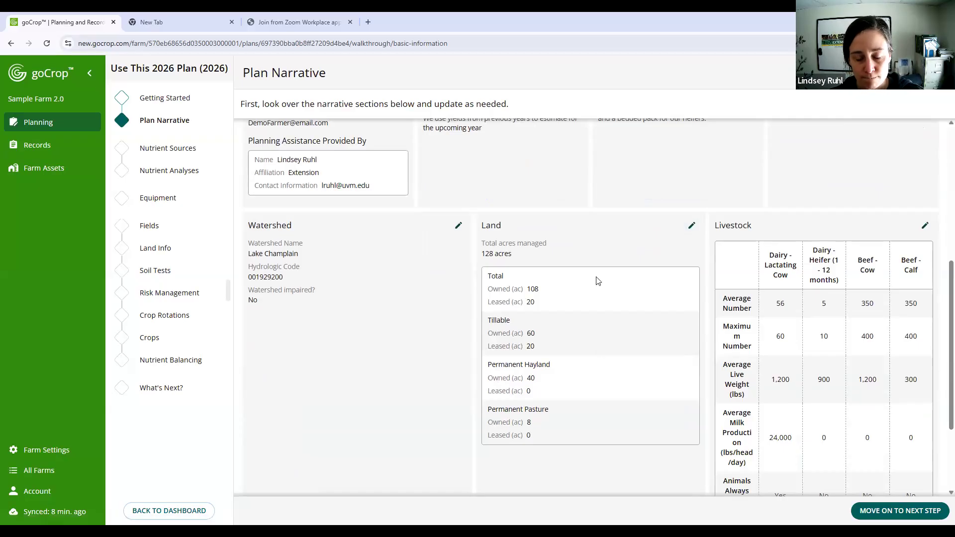
left_click(692, 227)
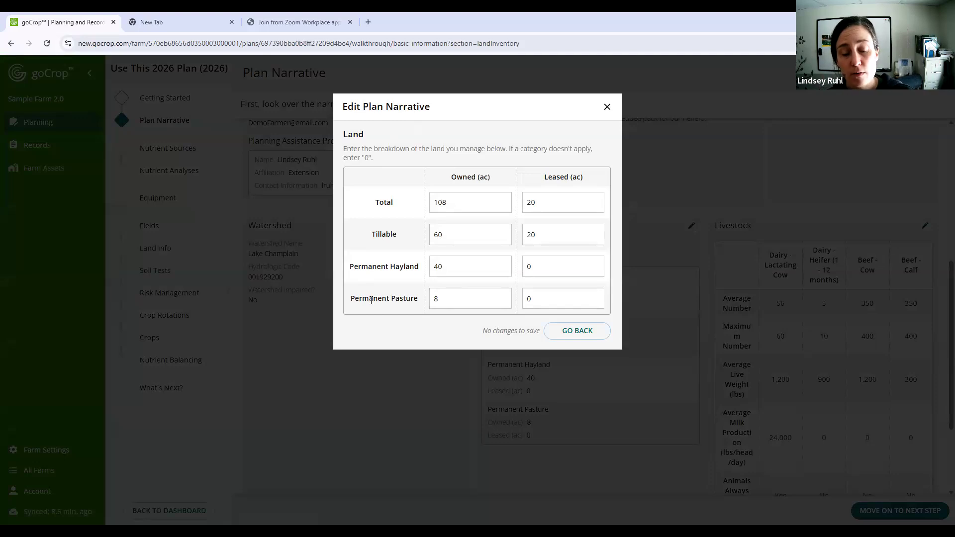
left_click(436, 208)
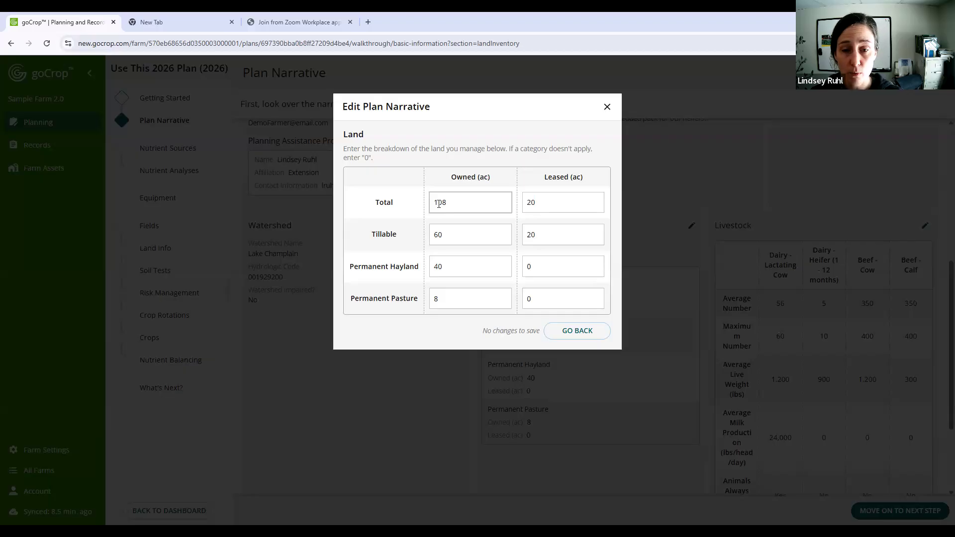
left_click(559, 331)
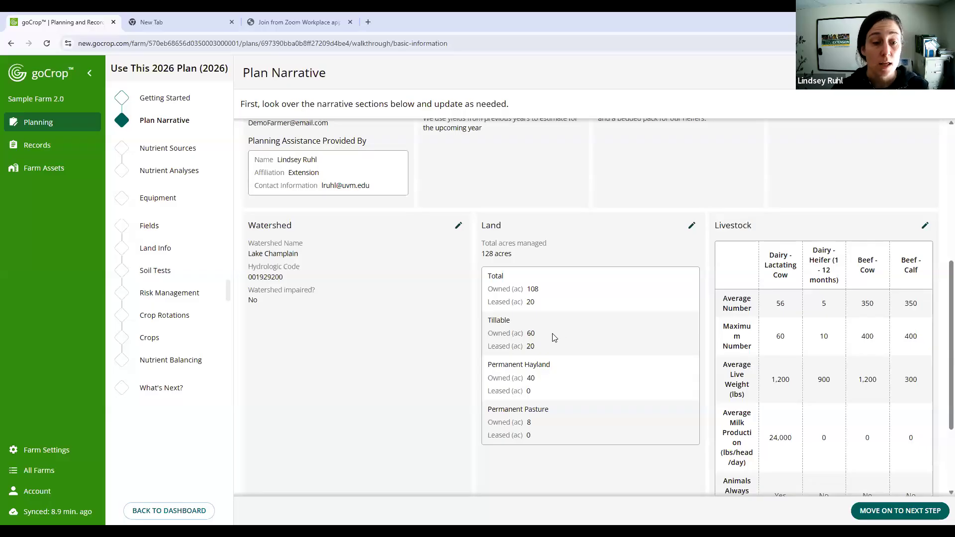
- Replace the farm description's last sentence with "We operate 400 acres, only 200 are in the NMP." and save the Farm section
scroll(549, 343, "up", 3)
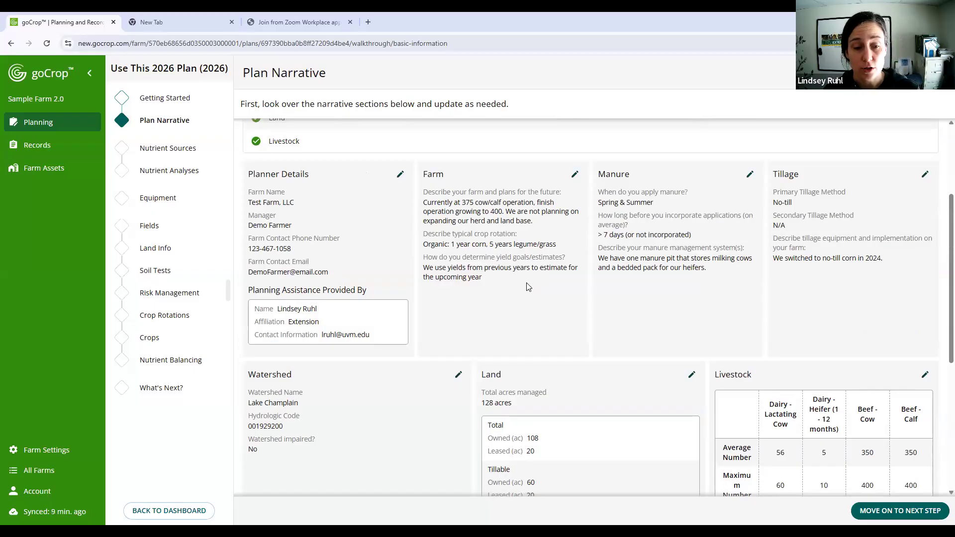
left_click(575, 175)
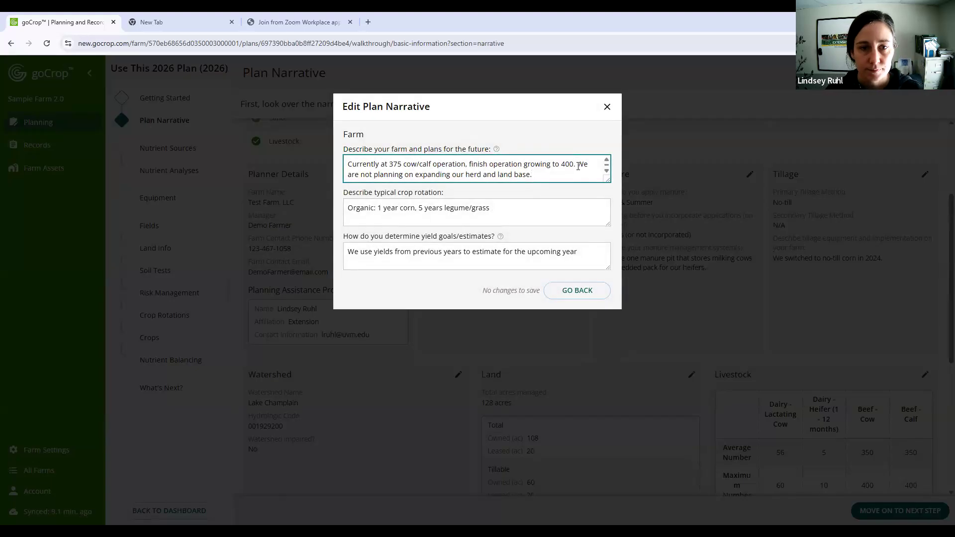
left_click_drag(577, 164, 583, 174)
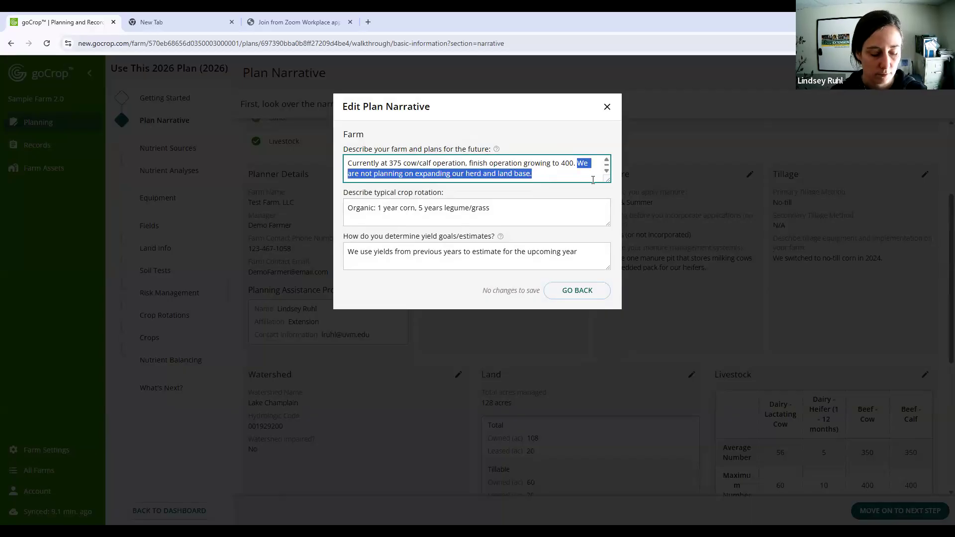
type("We")
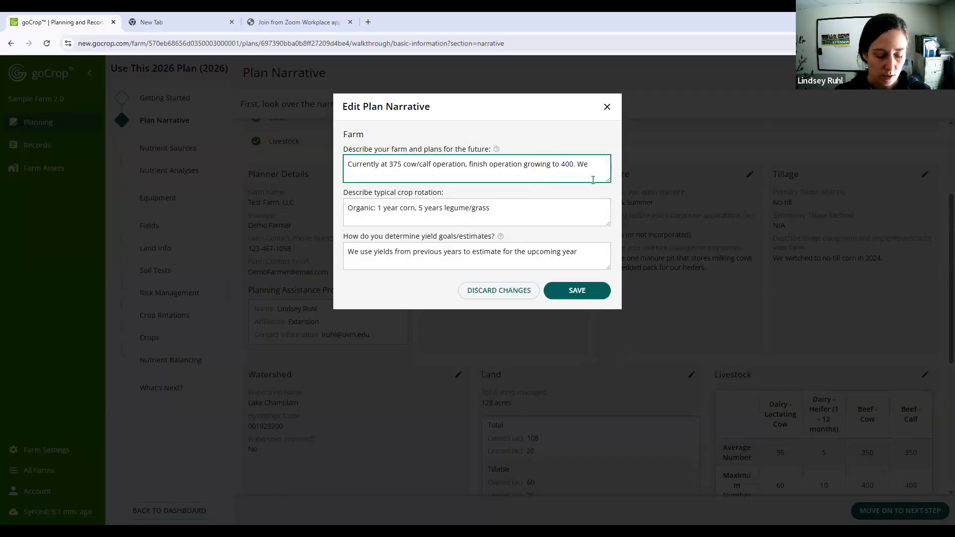
type(" operate ")
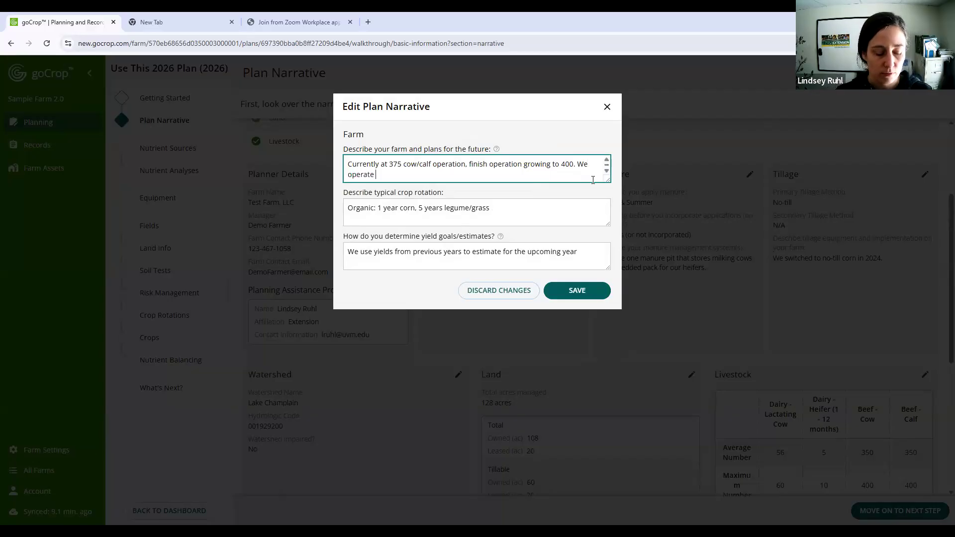
type("400 acres, only ")
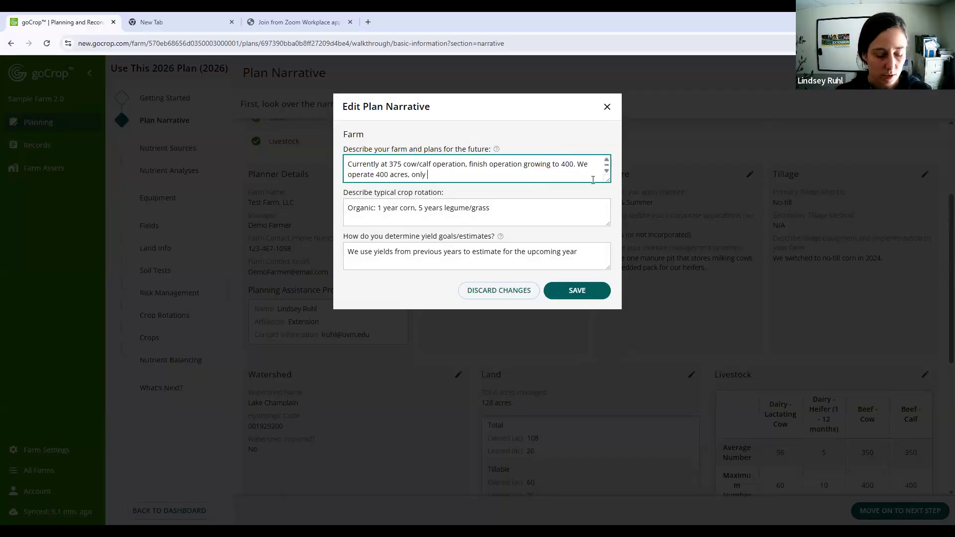
type("200 are in the NMP.")
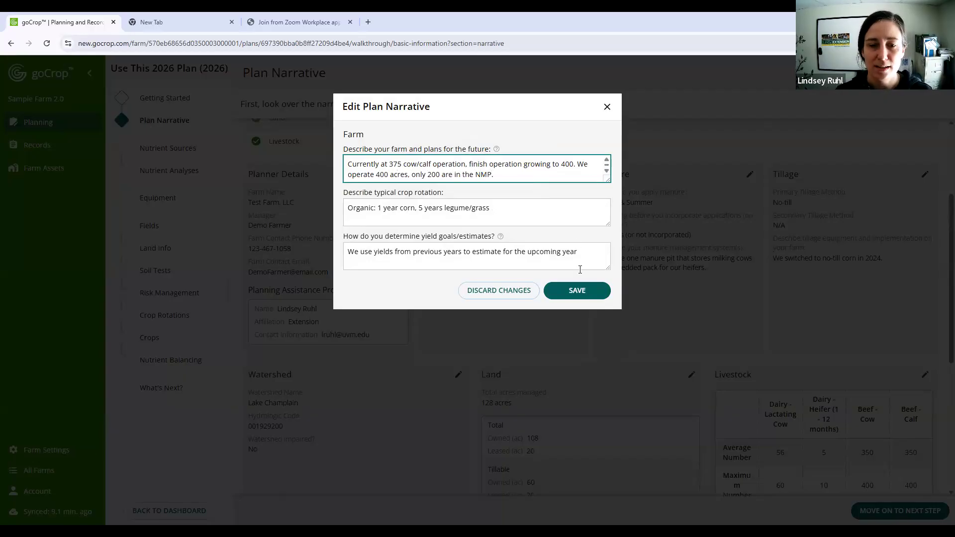
left_click(578, 291)
- Open the Livestock section for editing and review the Dairy - Lactating Cow and Dairy - Heifer entries
scroll(575, 292, "down", 4)
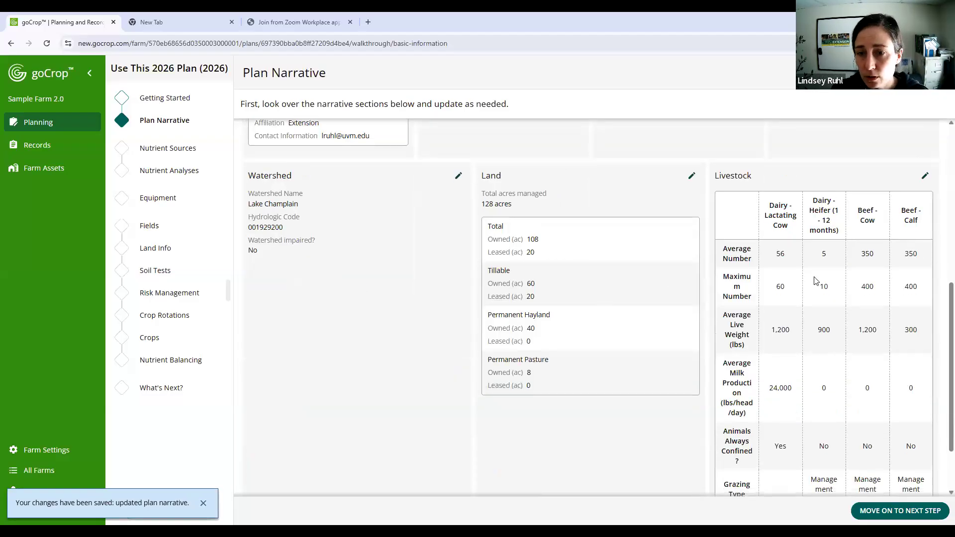
scroll(836, 250, "down", 2)
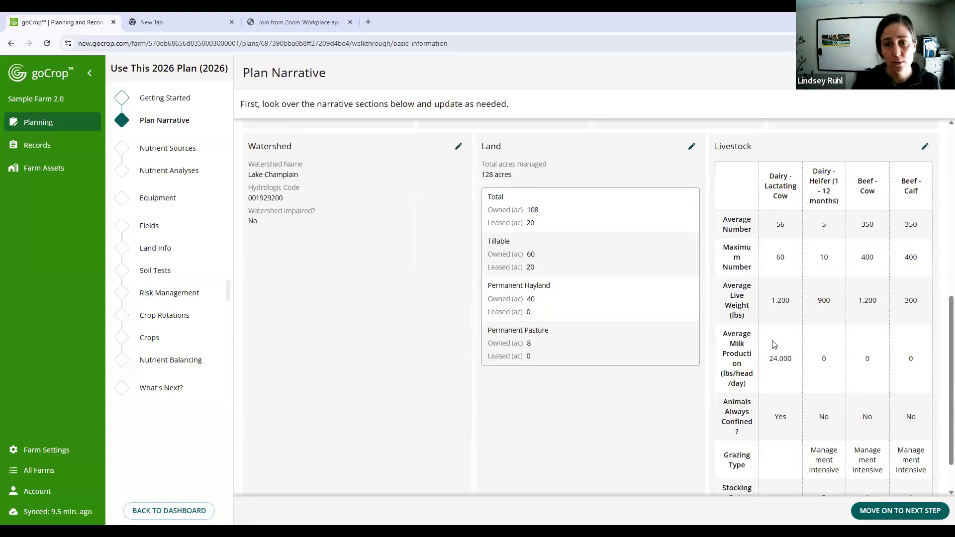
left_click(925, 146)
scroll(449, 197, "down", 1)
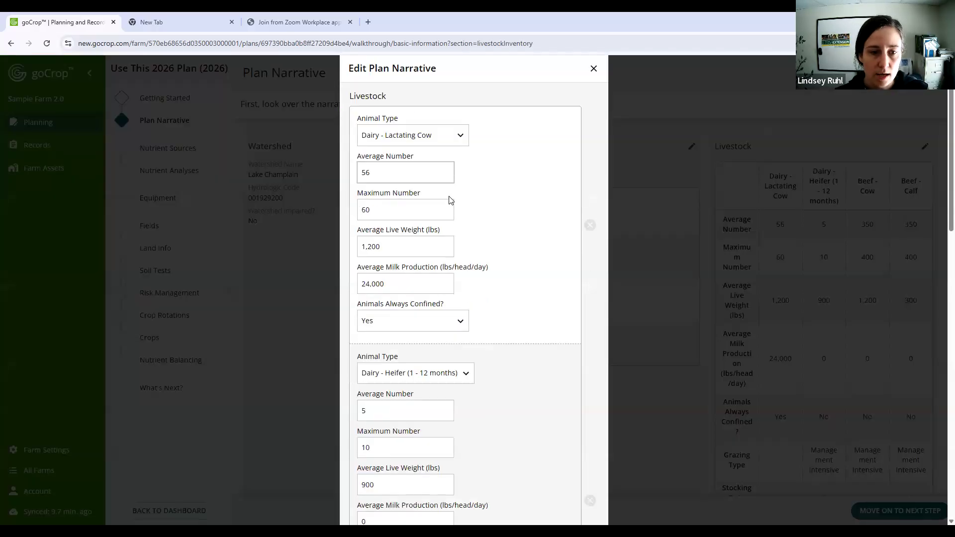
scroll(418, 186, "up", 1)
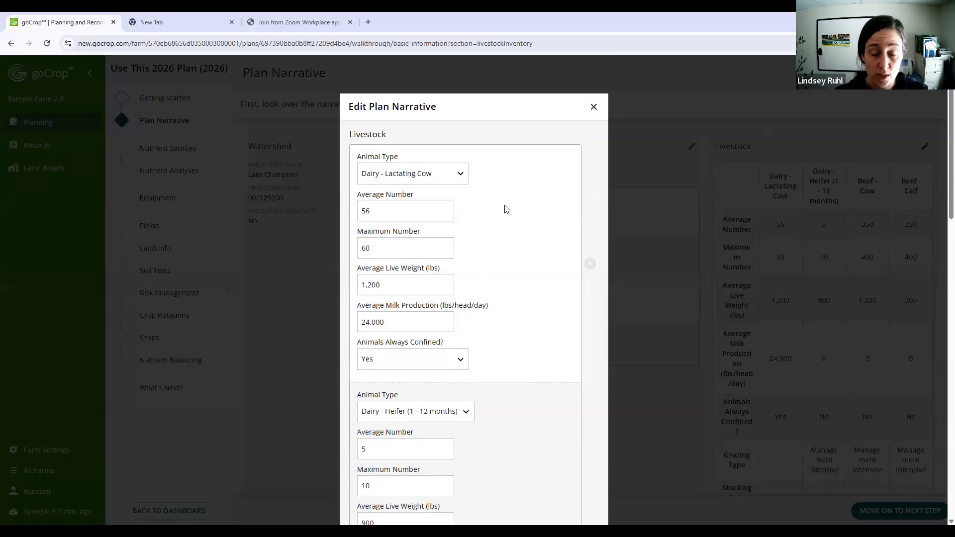
scroll(506, 209, "down", 2)
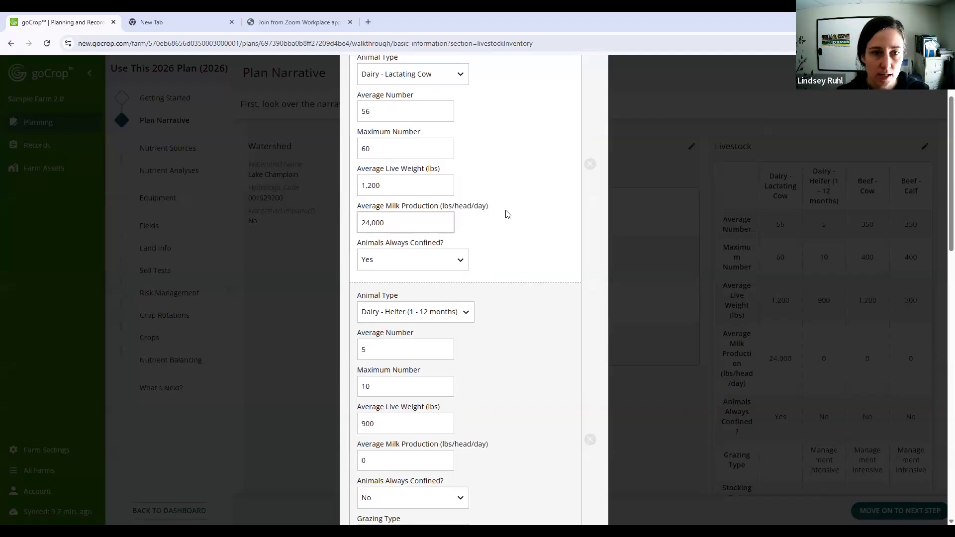
scroll(505, 214, "up", 2)
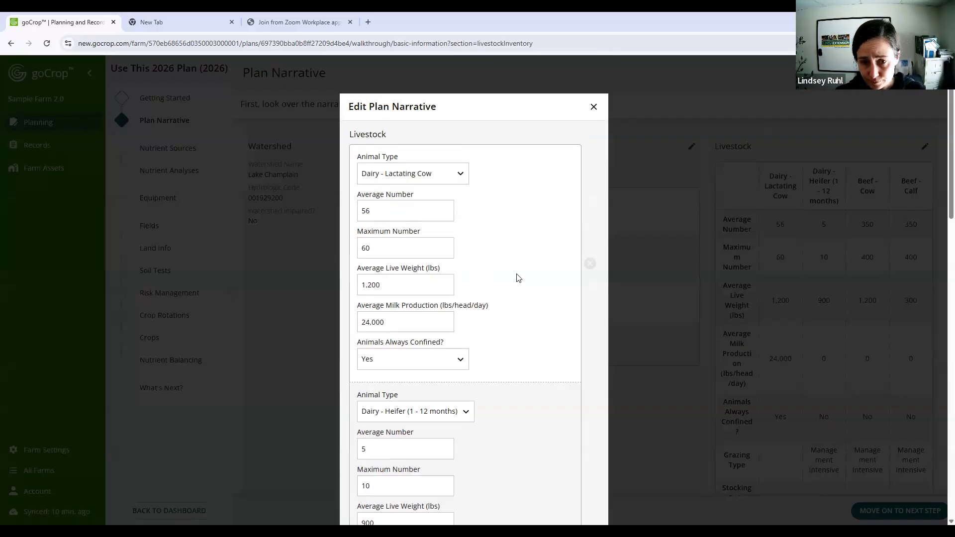
scroll(515, 276, "down", 3)
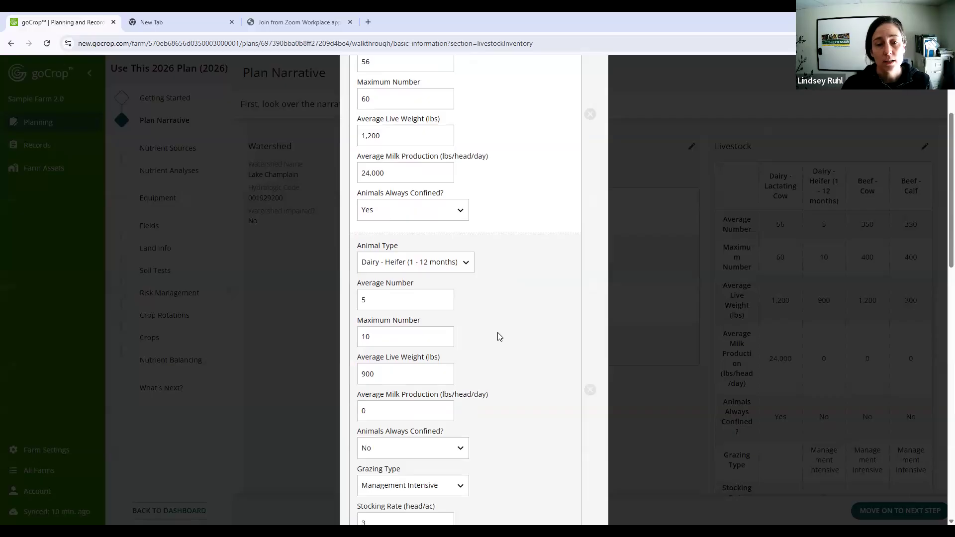
- Set the Beef - Calf average number to 200 and maximum number to 210, and save the Livestock section
scroll(497, 337, "down", 7)
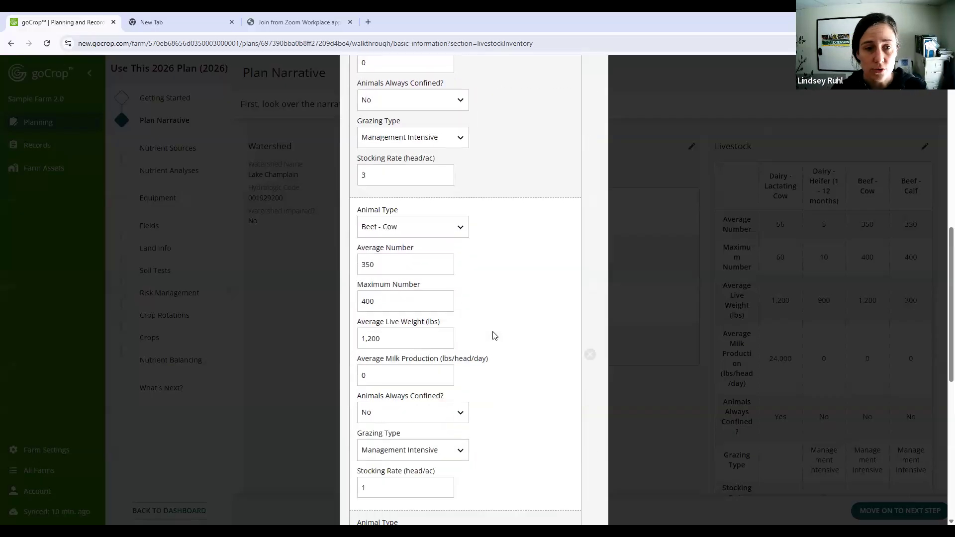
scroll(495, 336, "down", 2)
scroll(495, 337, "down", 3)
left_click(403, 278)
key("ctrl+a")
type("200")
left_click(370, 314)
key("ctrl+a")
type("210")
scroll(590, 285, "down", 2)
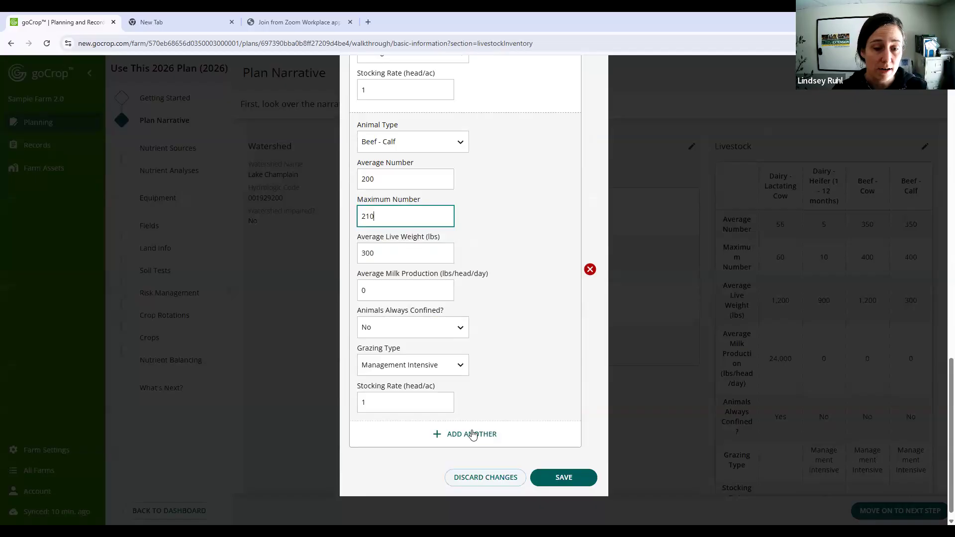
scroll(541, 423, "down", 1)
left_click(578, 468)
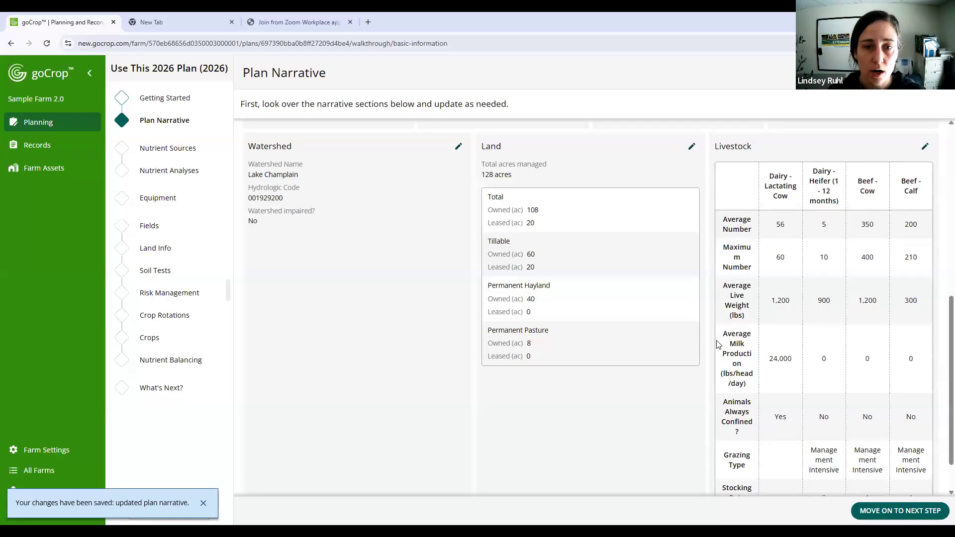
- Check all the updated plan narrative sections and move on to the Nutrient Sources step
scroll(718, 343, "up", 7)
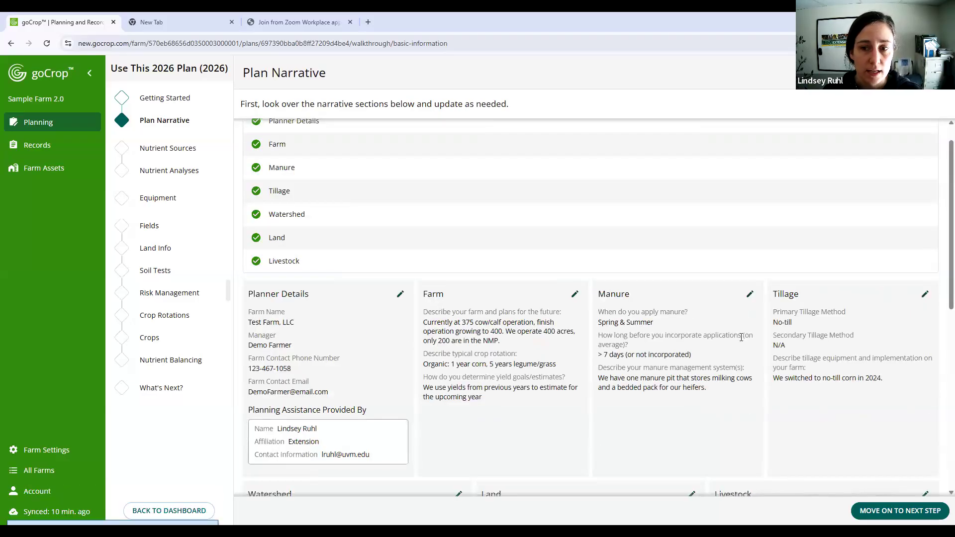
scroll(718, 344, "down", 1)
scroll(729, 345, "down", 1)
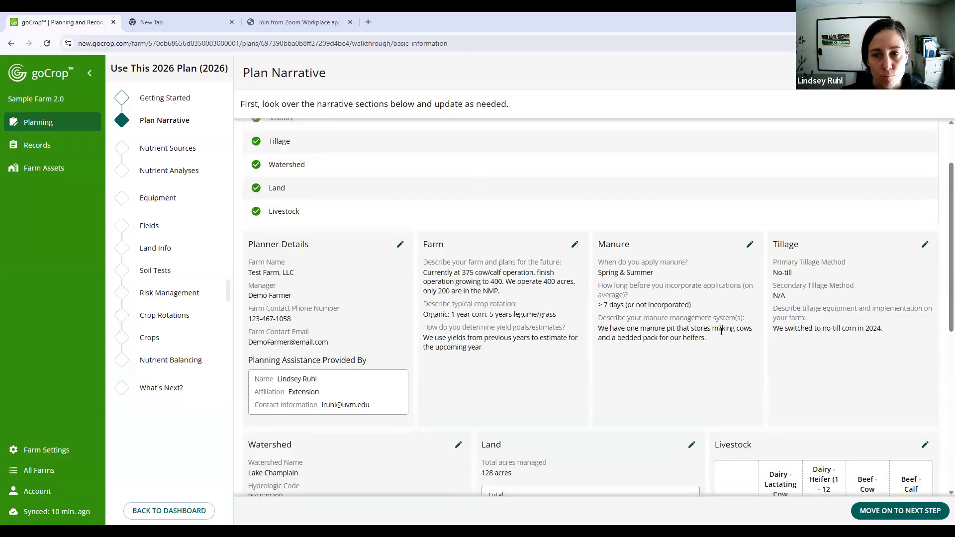
scroll(723, 333, "down", 5)
scroll(723, 463, "down", 3)
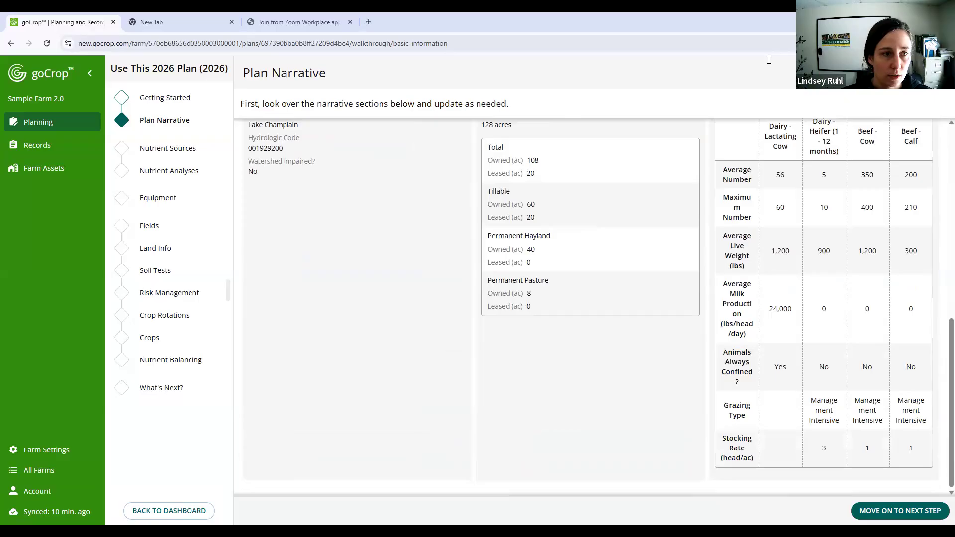
scroll(503, 332, "up", 5)
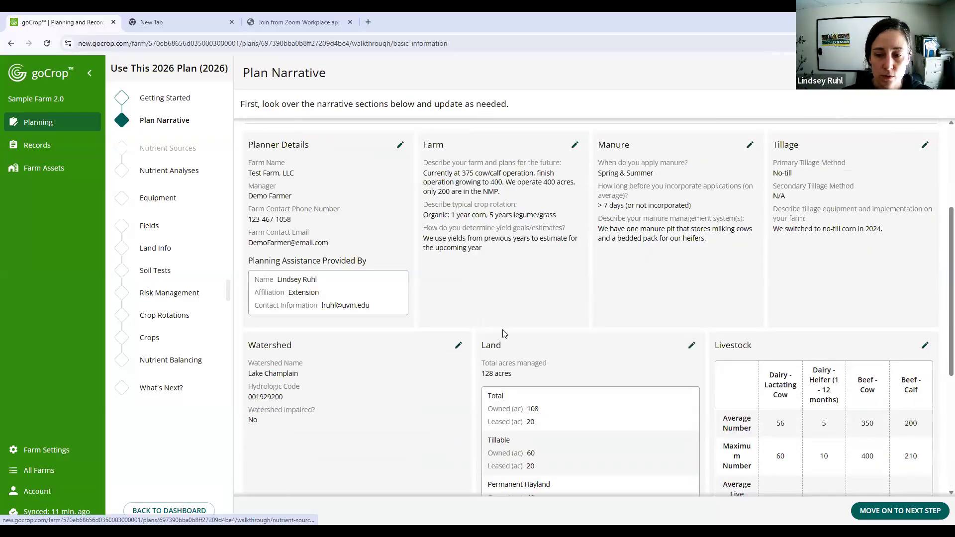
left_click(918, 514)
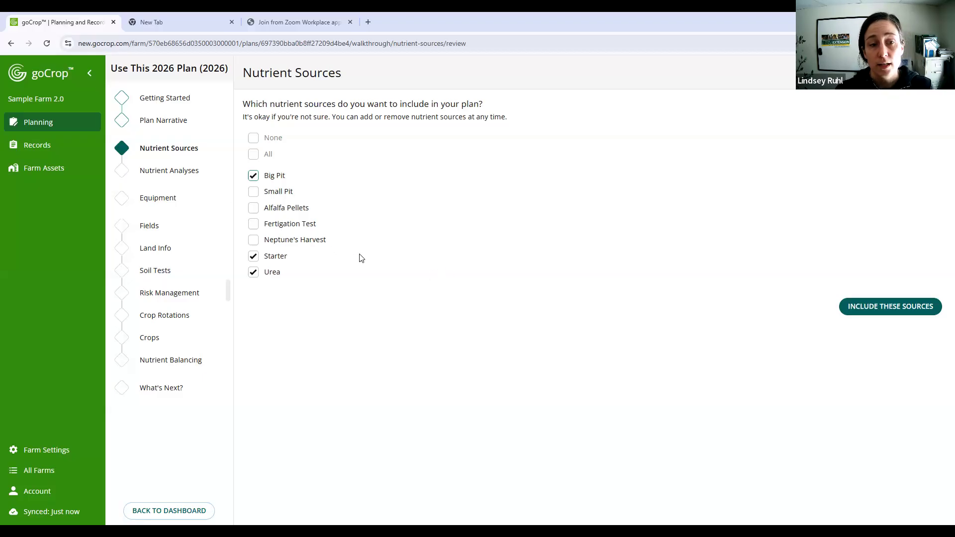
- Include only Big Pit, Starter and Urea as the plan's nutrient sources, leaving Alfalfa Pellets out
left_click(254, 209)
left_click(253, 211)
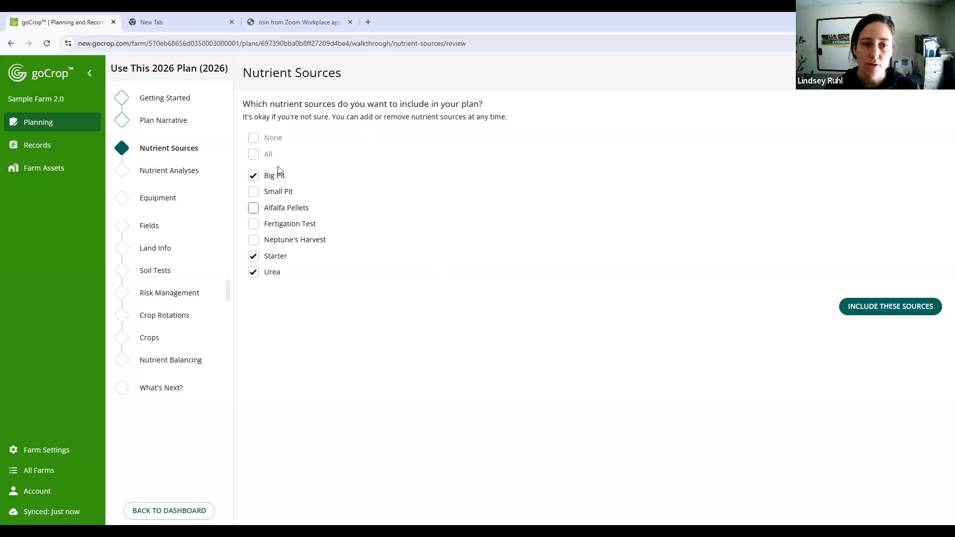
left_click(870, 311)
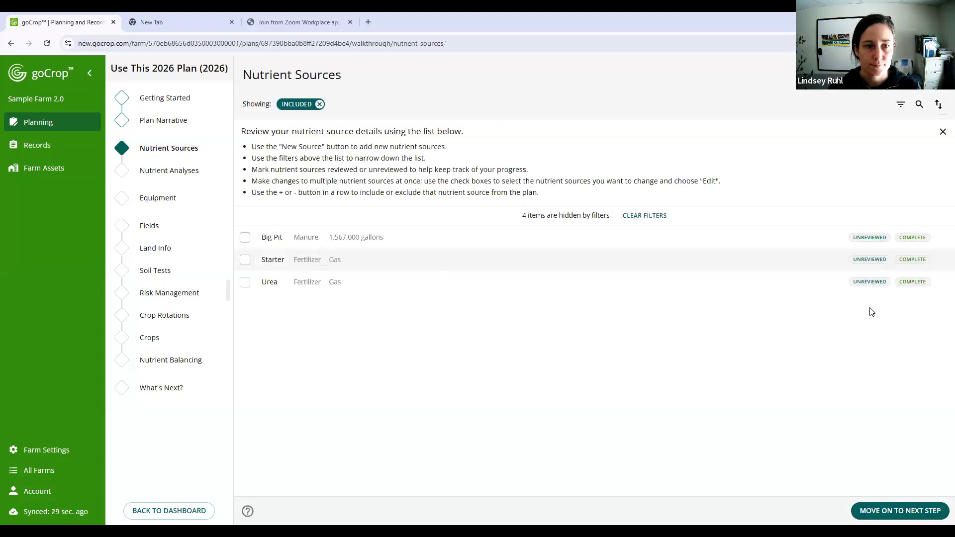
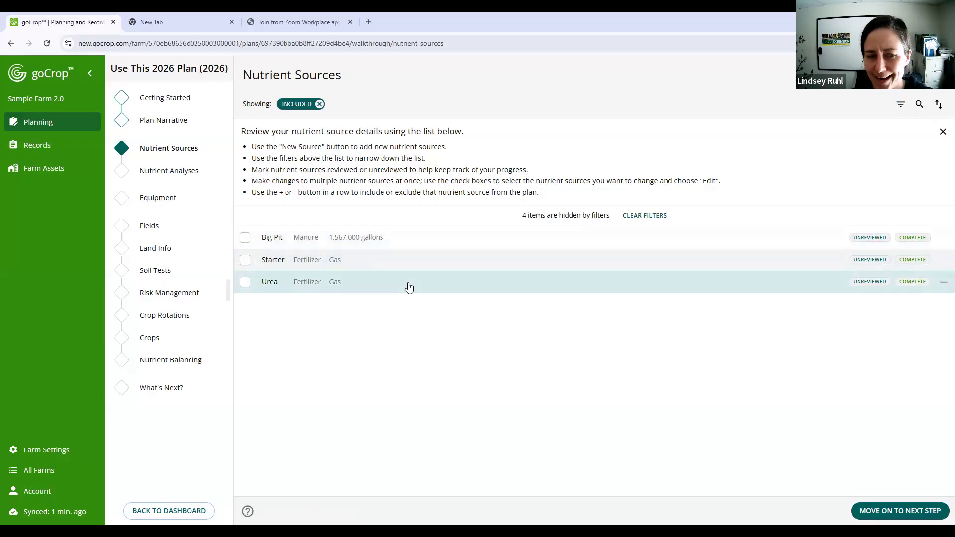
- Exclude the existing gas Urea source from the plan and start adding a new nutrient source
left_click(943, 283)
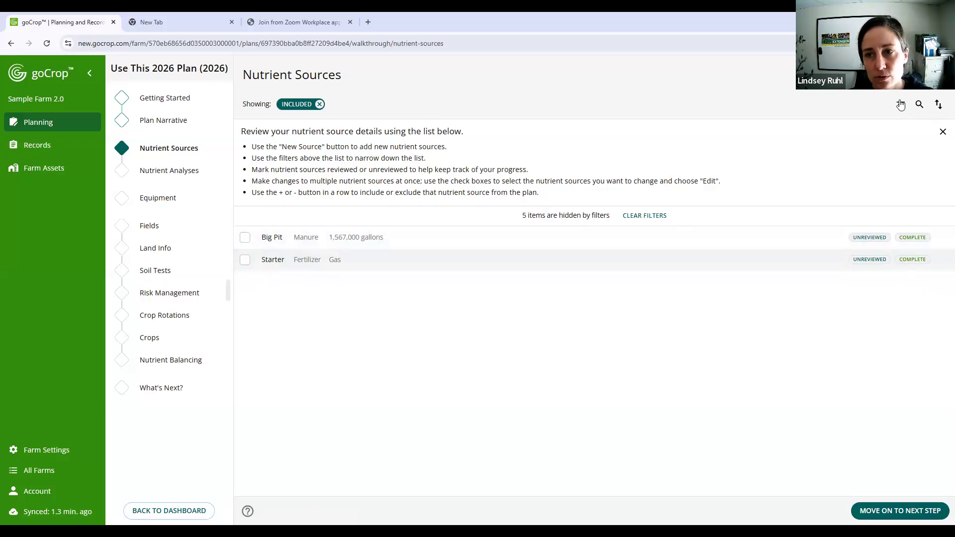
left_click(913, 75)
left_click(294, 141)
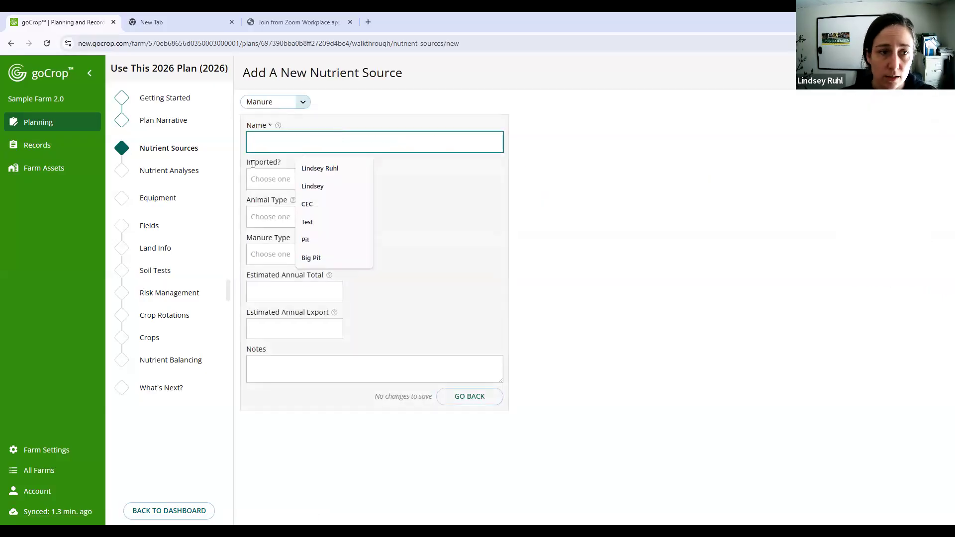
type("Urea")
left_click(255, 179)
left_click(388, 164)
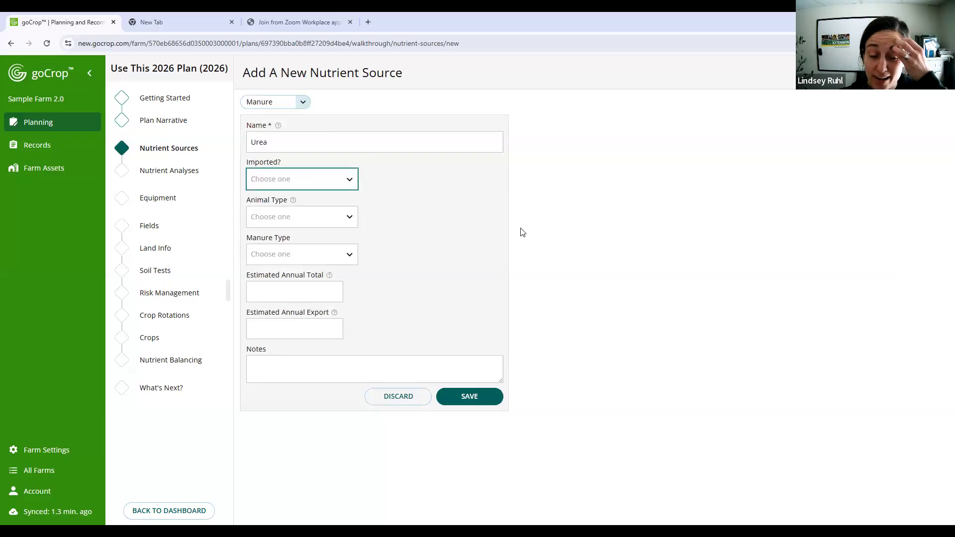
- Change the new nutrient source to a fertilizer, name it Urea, set its type to Dry, and save it
left_click(303, 105)
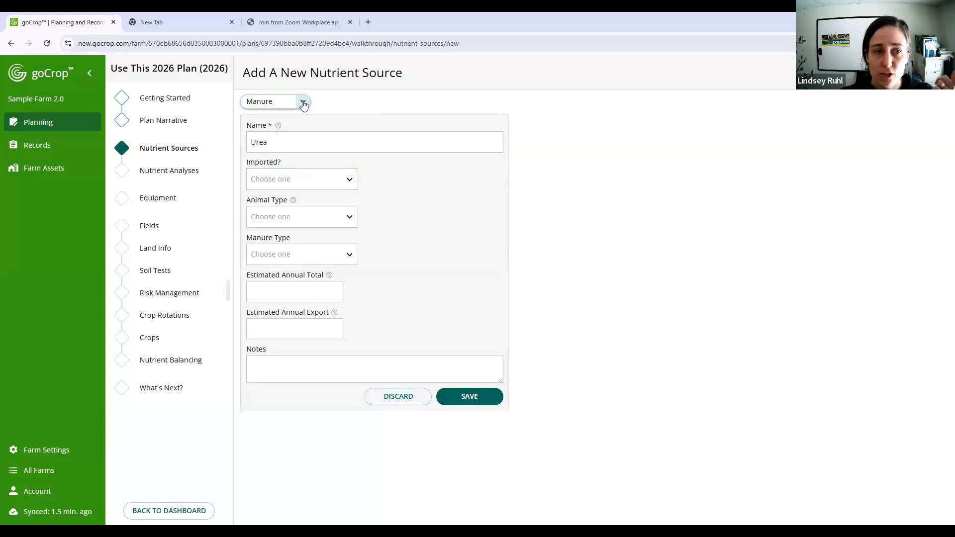
left_click(303, 103)
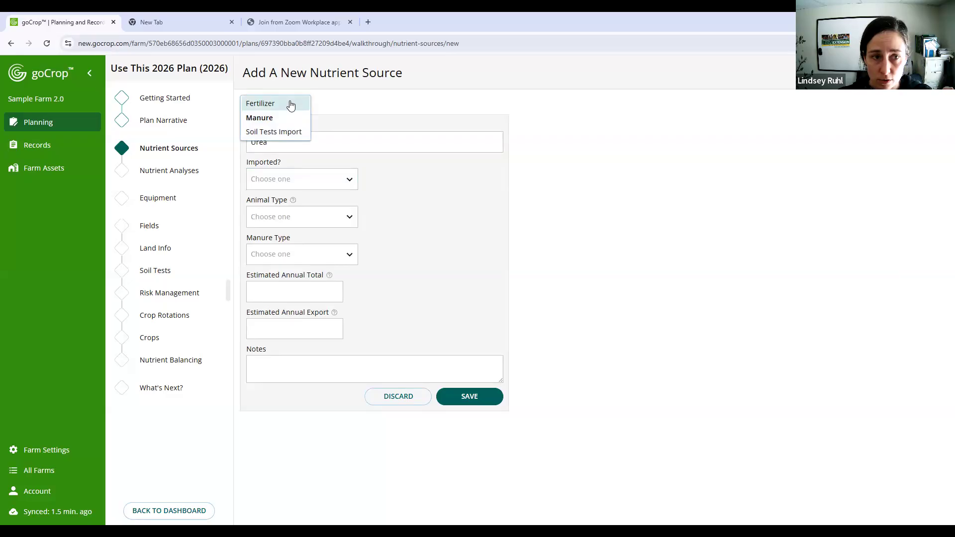
left_click(289, 102)
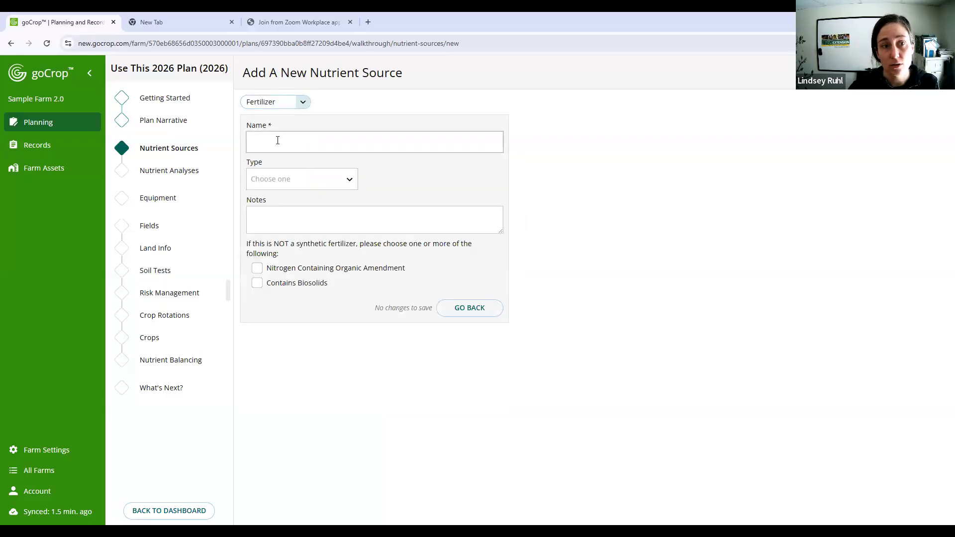
left_click(278, 141)
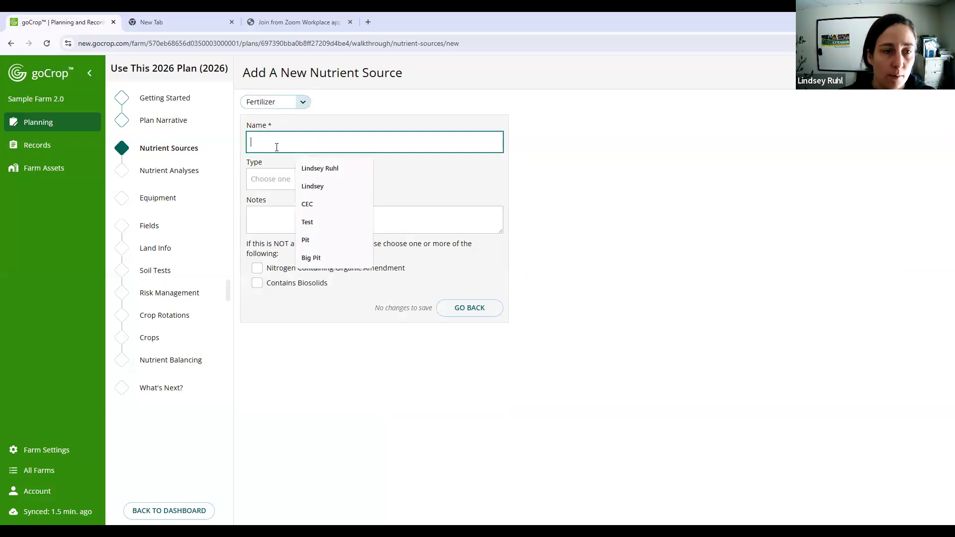
type("Urea")
left_click(262, 180)
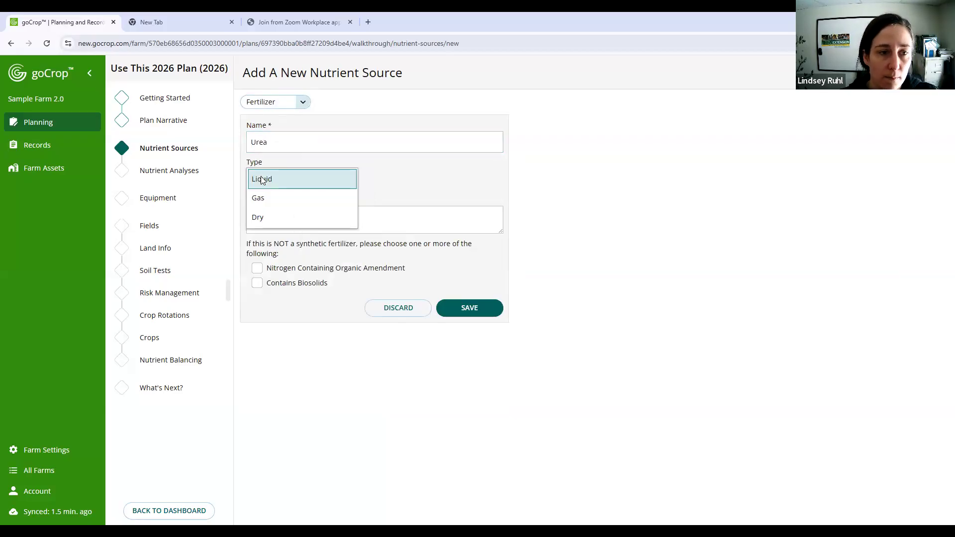
left_click(277, 217)
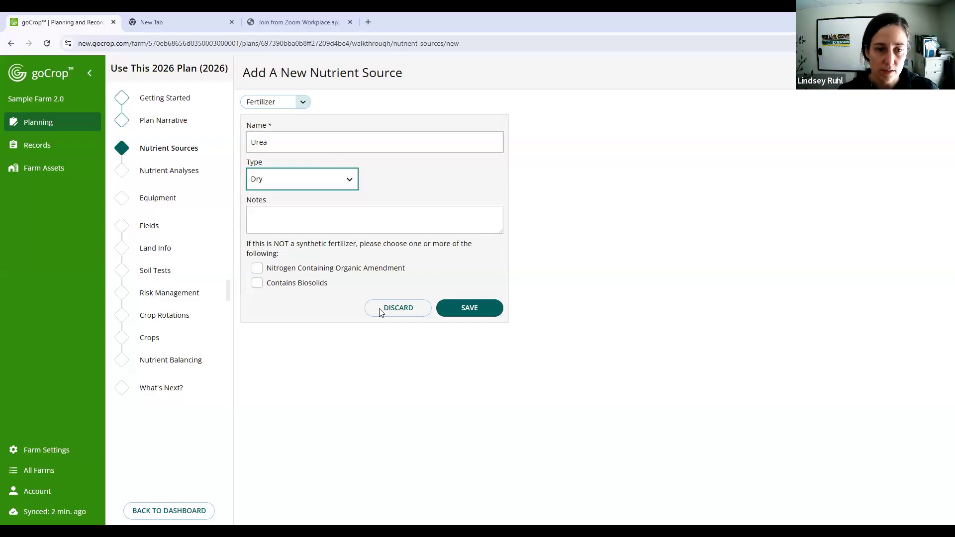
left_click(477, 311)
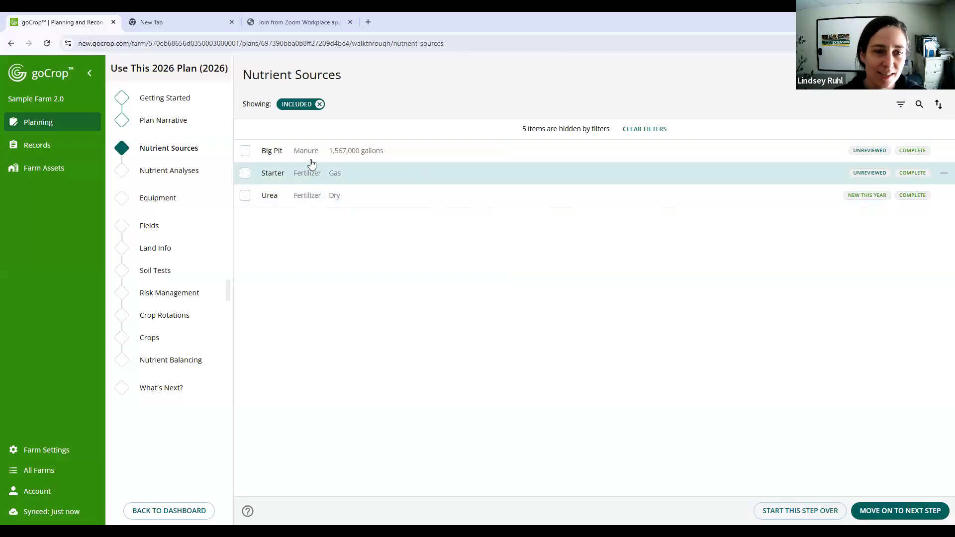
- Exclude Starter from the plan and add a new fertilizer source named Nitan with type Liquid
left_click(943, 174)
left_click(925, 75)
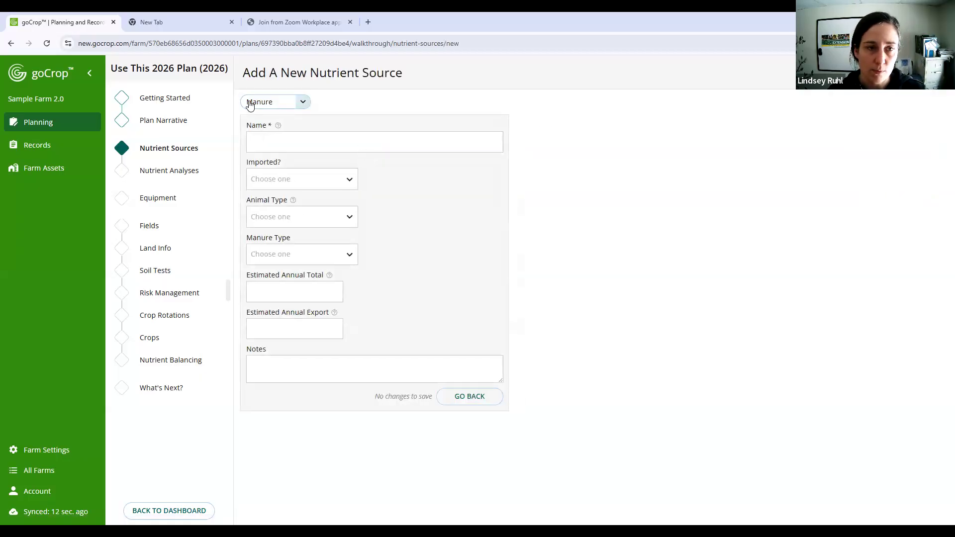
left_click(307, 100)
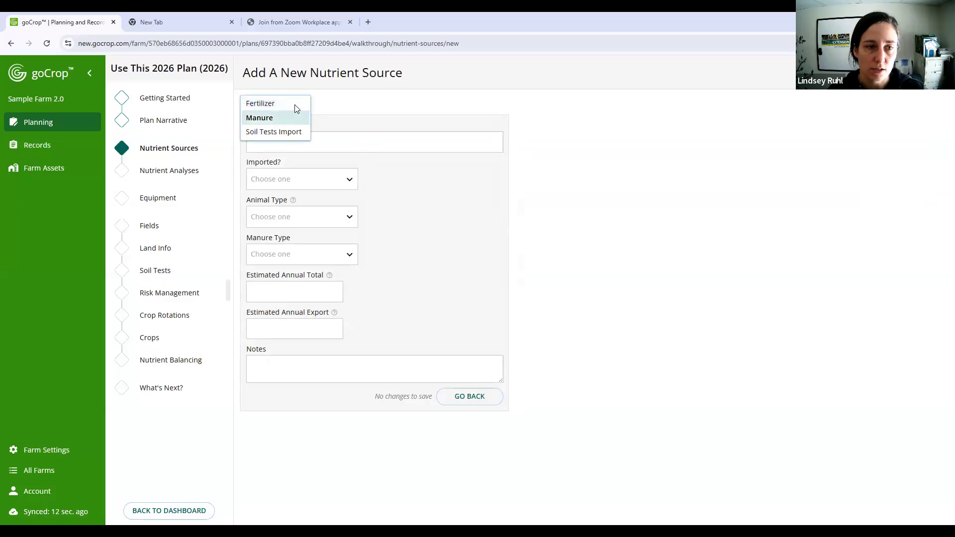
left_click(294, 104)
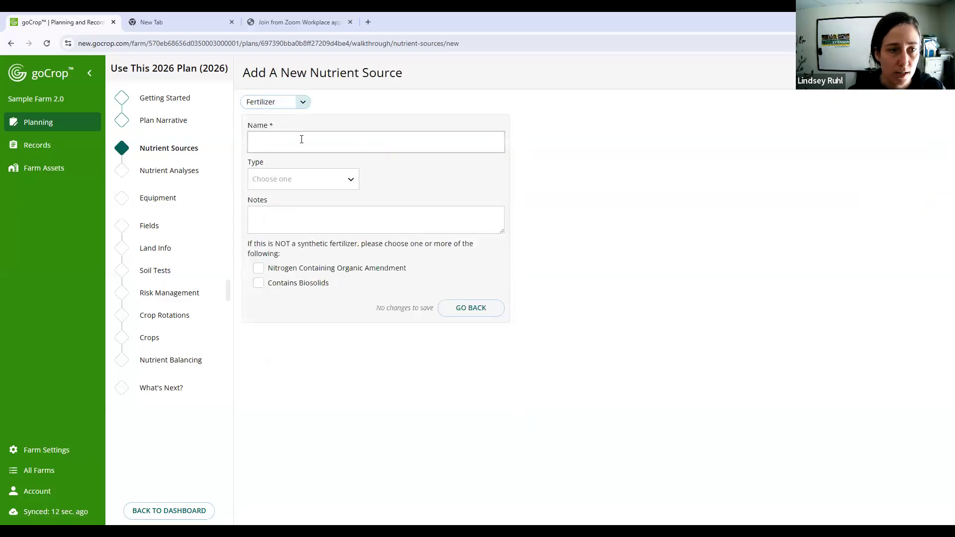
left_click(303, 140)
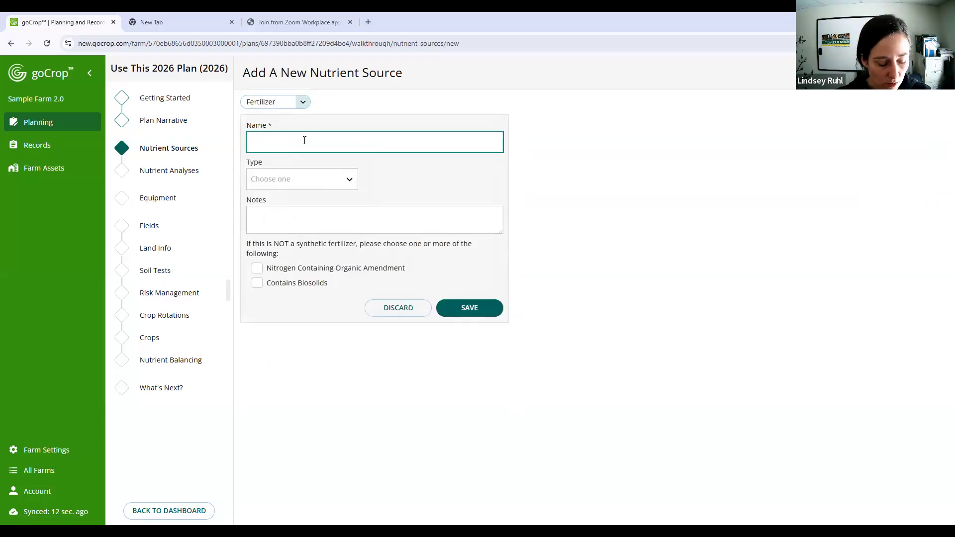
type("N")
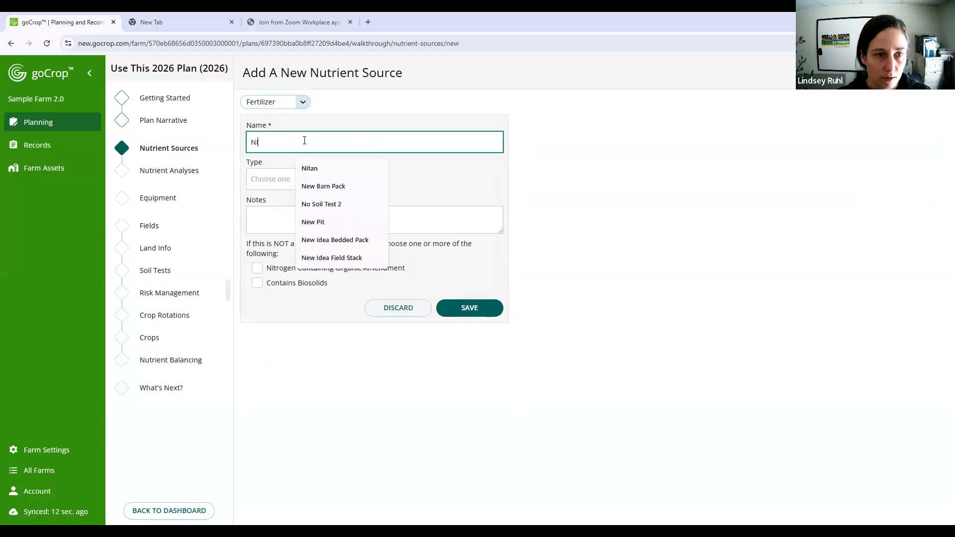
key("BackSpace")
type("Nitan")
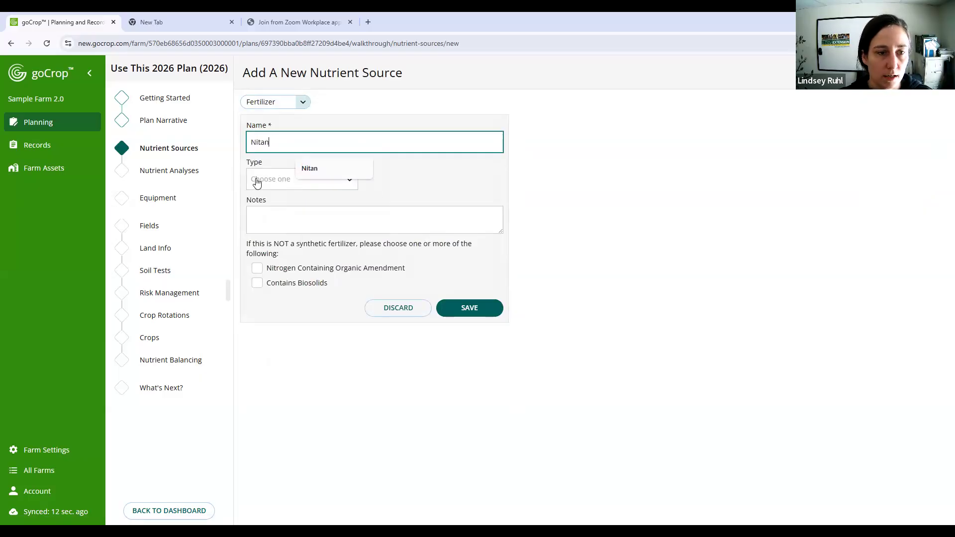
left_click(256, 182)
left_click(287, 187)
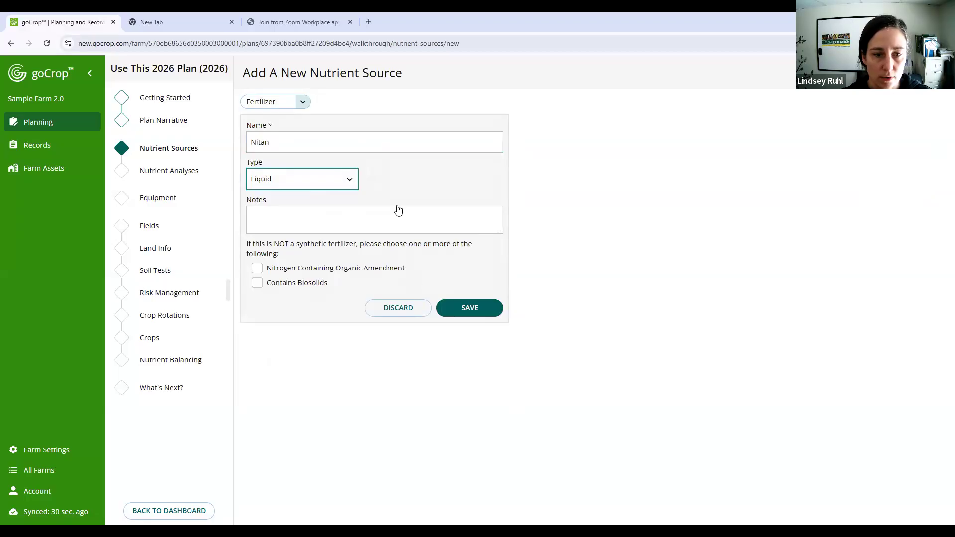
left_click(468, 312)
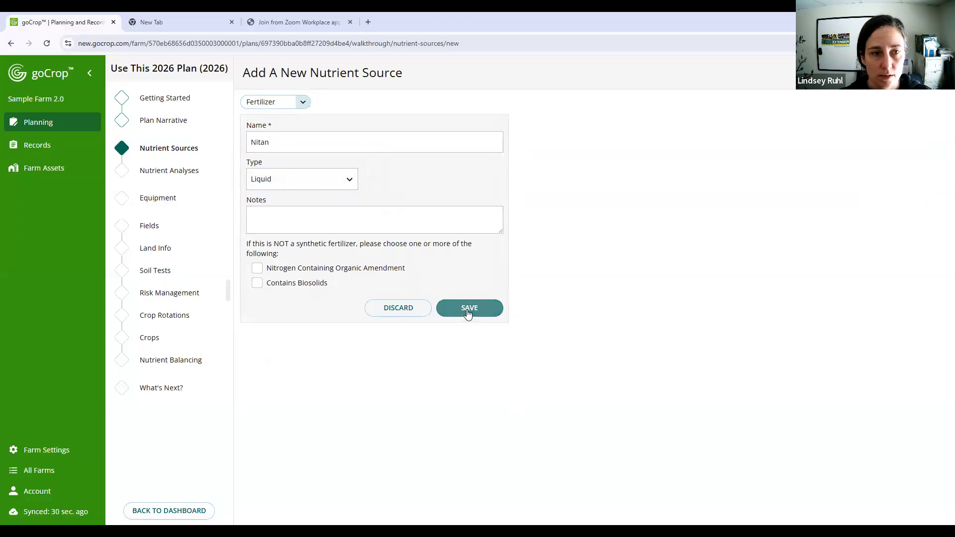
left_click(441, 307)
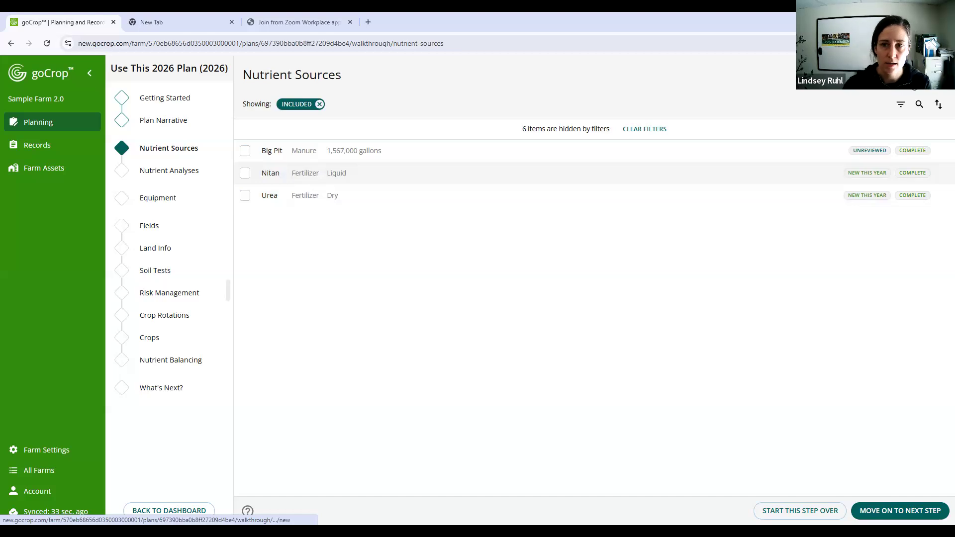
- Add and save a new fertilizer source named Organic Amendment with type Dry
left_click(913, 81)
left_click(301, 102)
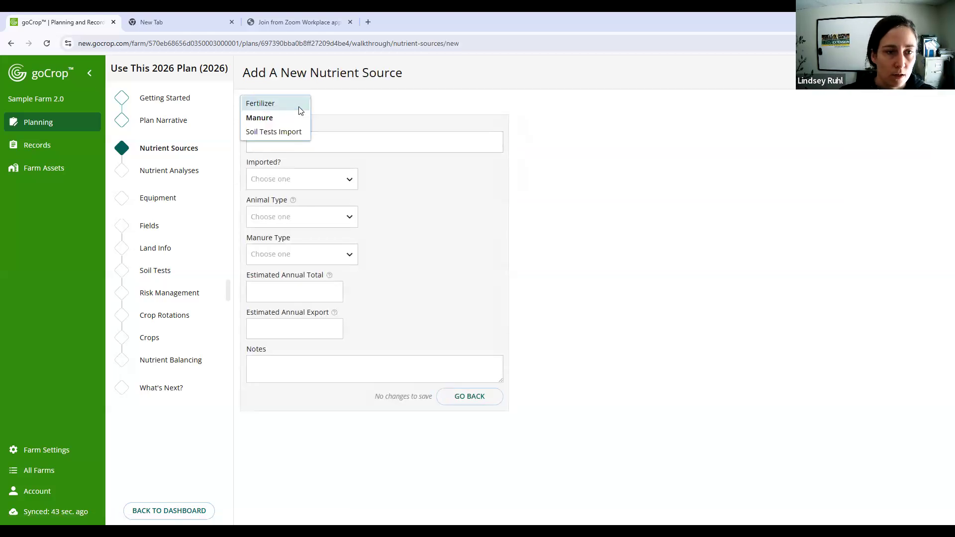
left_click(303, 103)
left_click(303, 149)
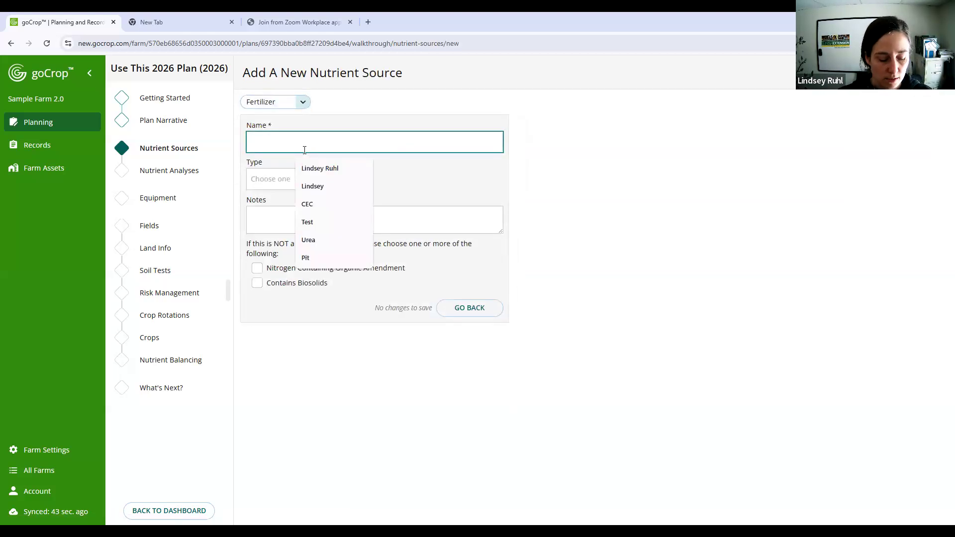
type("Organic Amen")
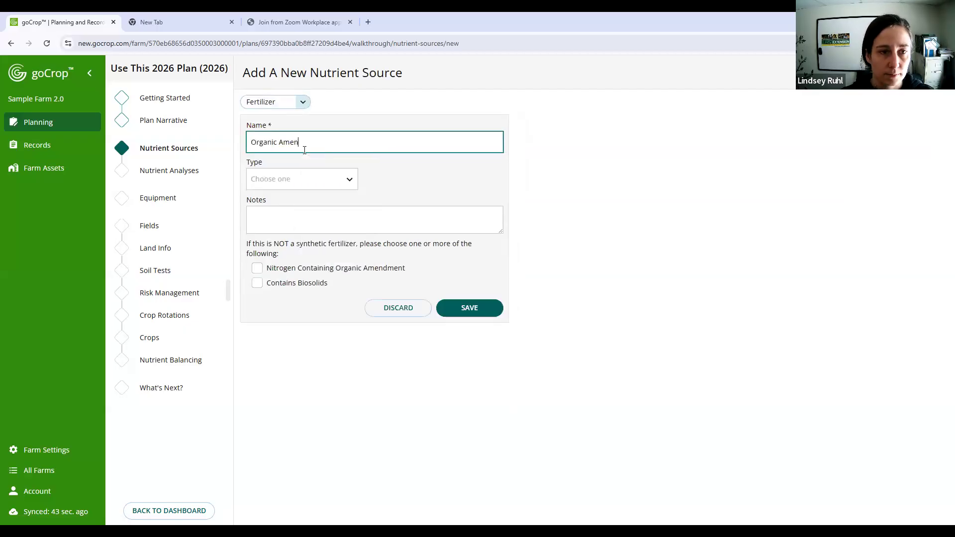
type("dment")
left_click(302, 183)
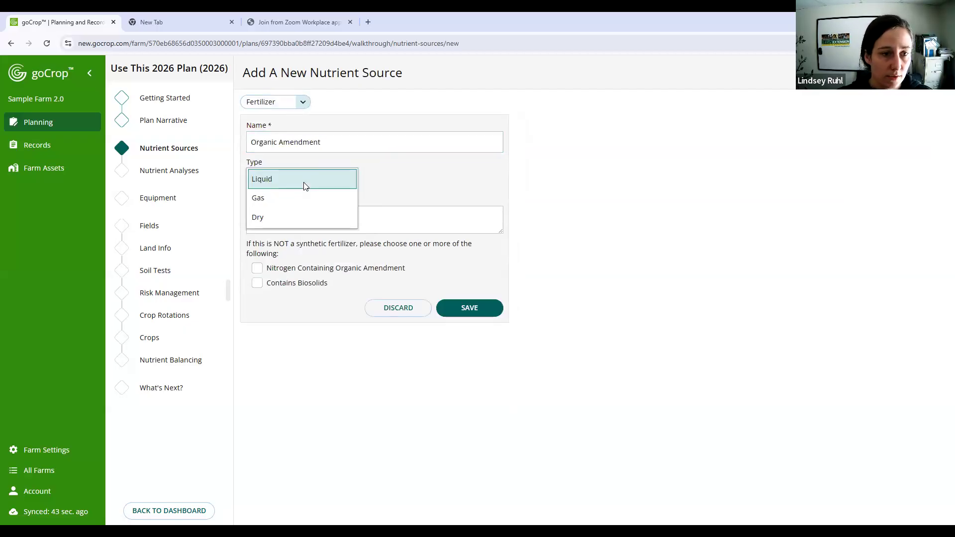
left_click(294, 217)
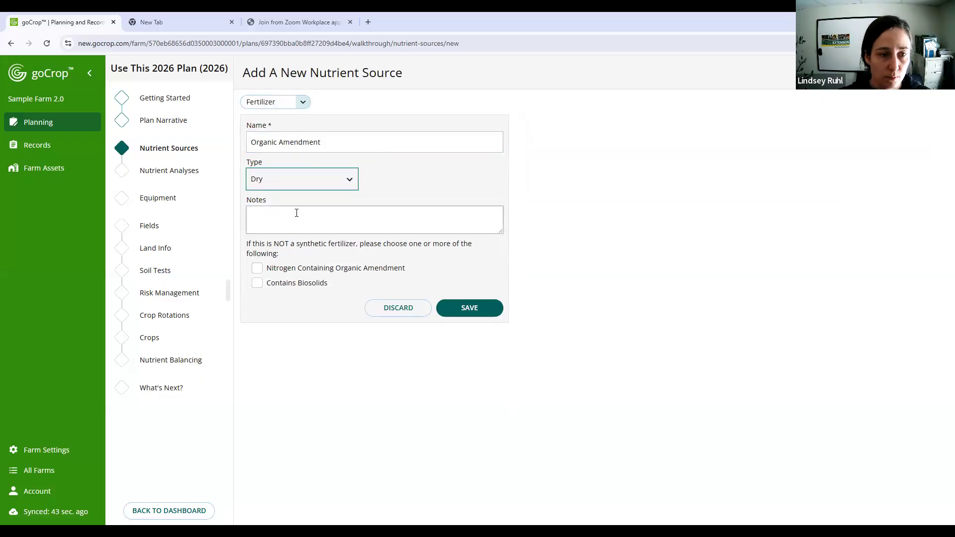
left_click(258, 269)
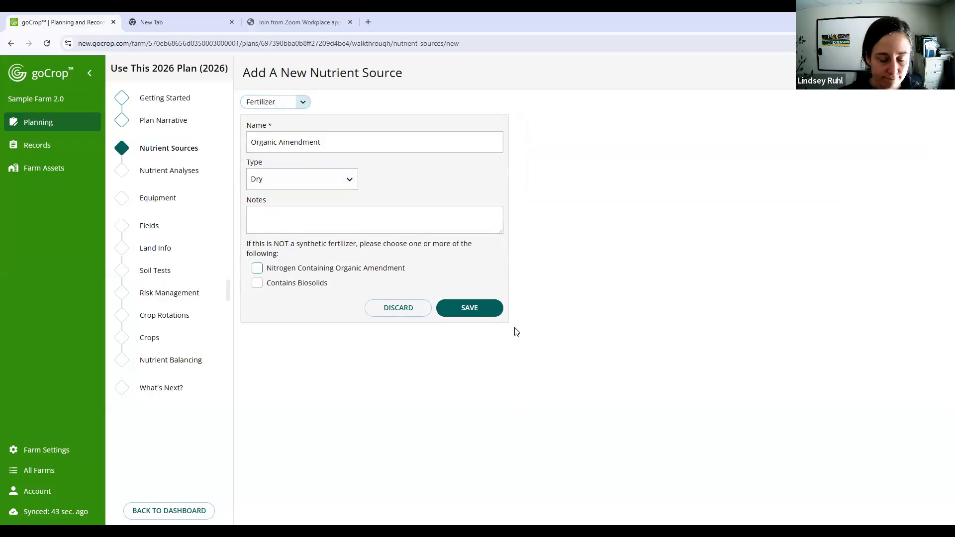
left_click(462, 309)
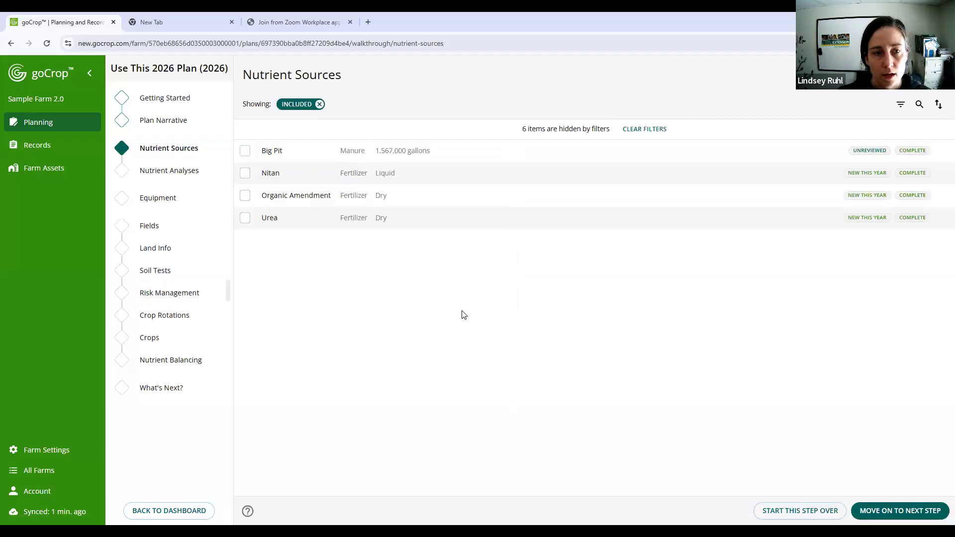
- Add the note "1,000,000 gallons of manure is generated, but you export 100,000." to the Big Pit manure source
left_click(642, 151)
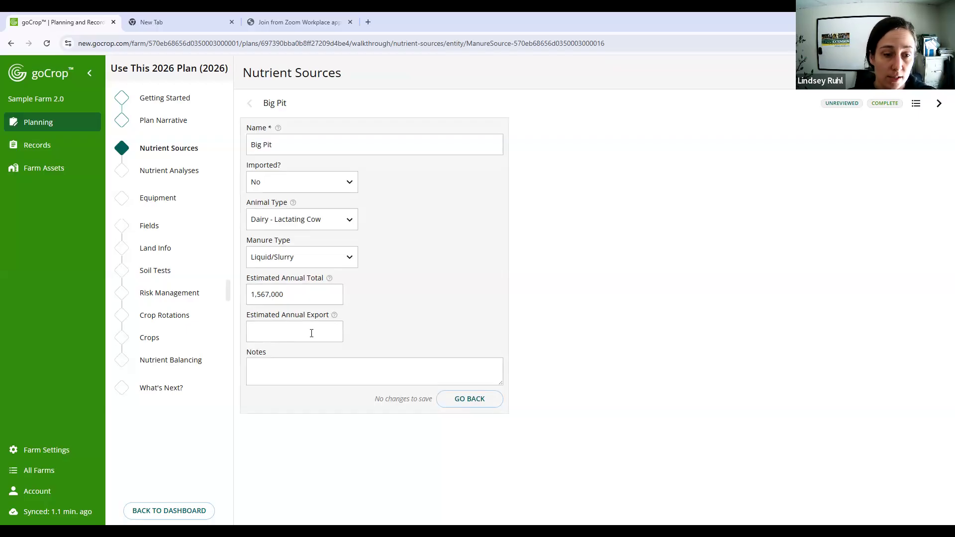
left_click(298, 372)
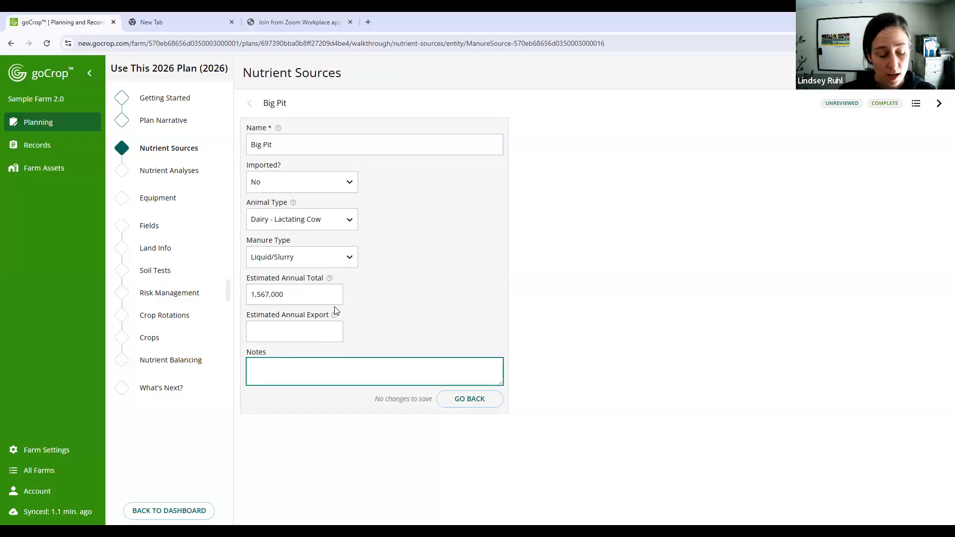
type("1,000,000")
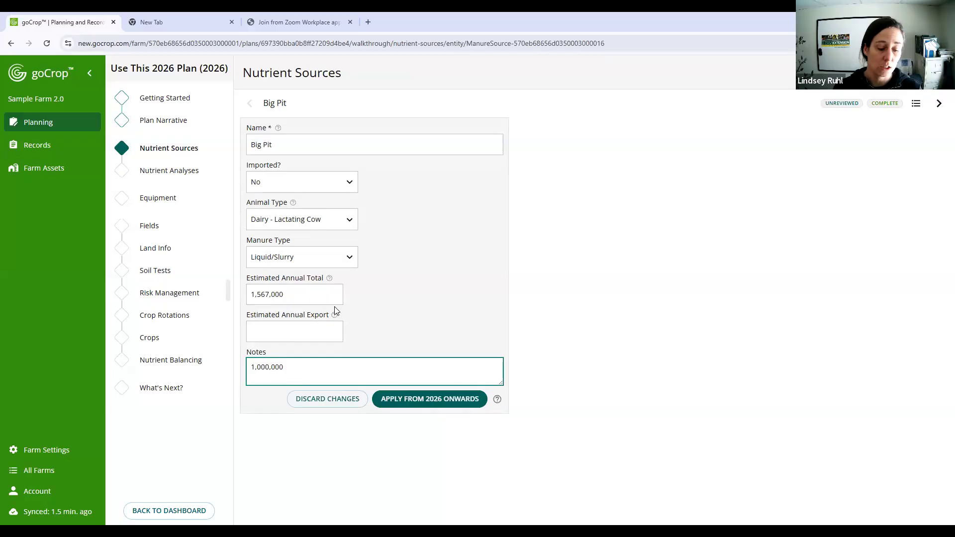
type(" gallon")
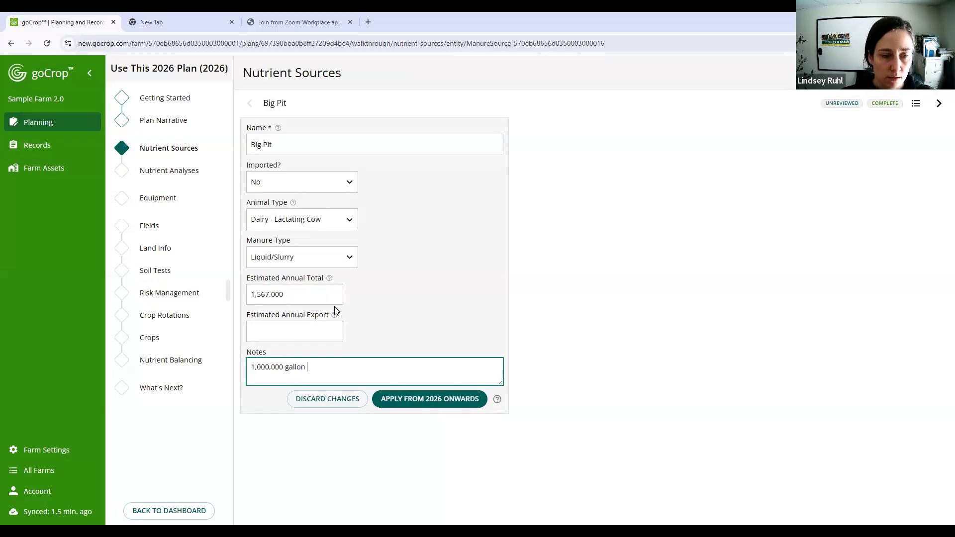
type("s of manure is generated")
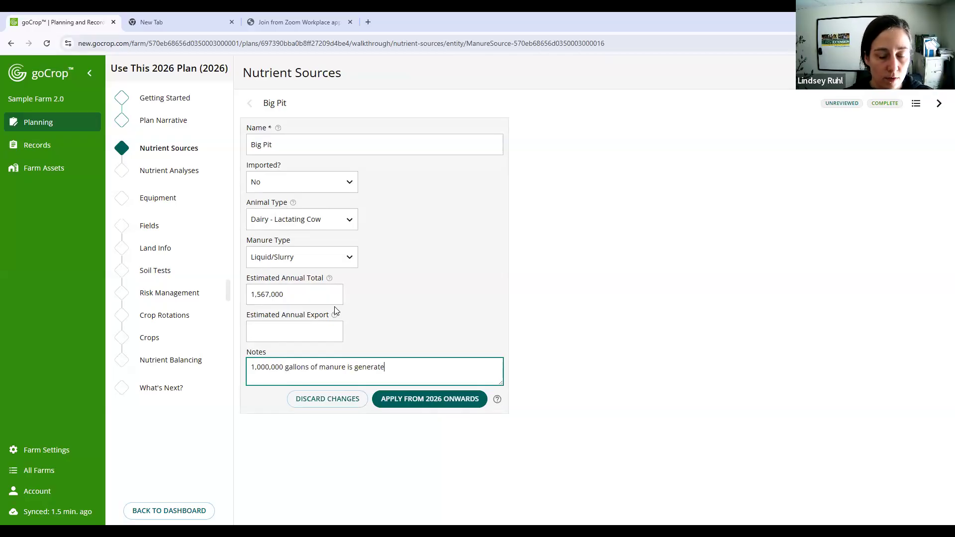
type(", but you ")
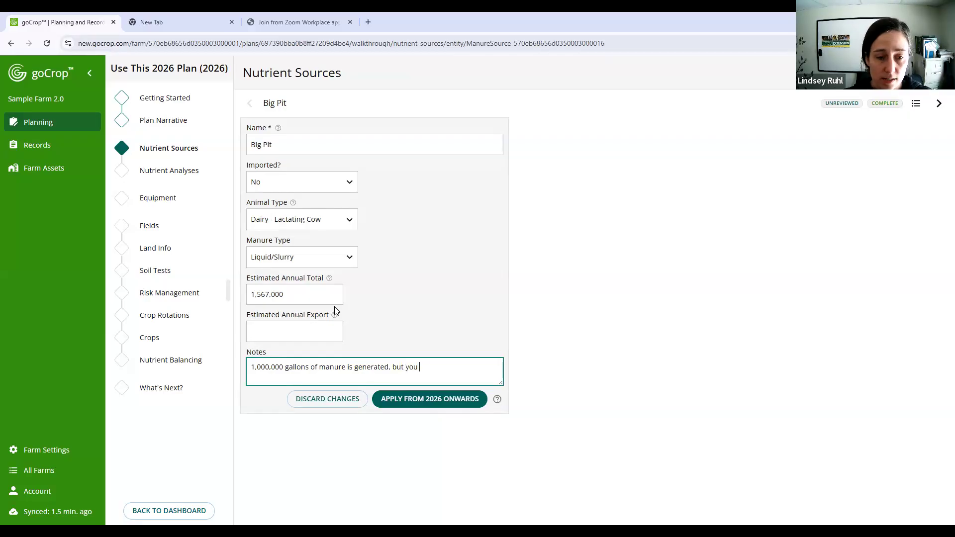
type("export 100,000.")
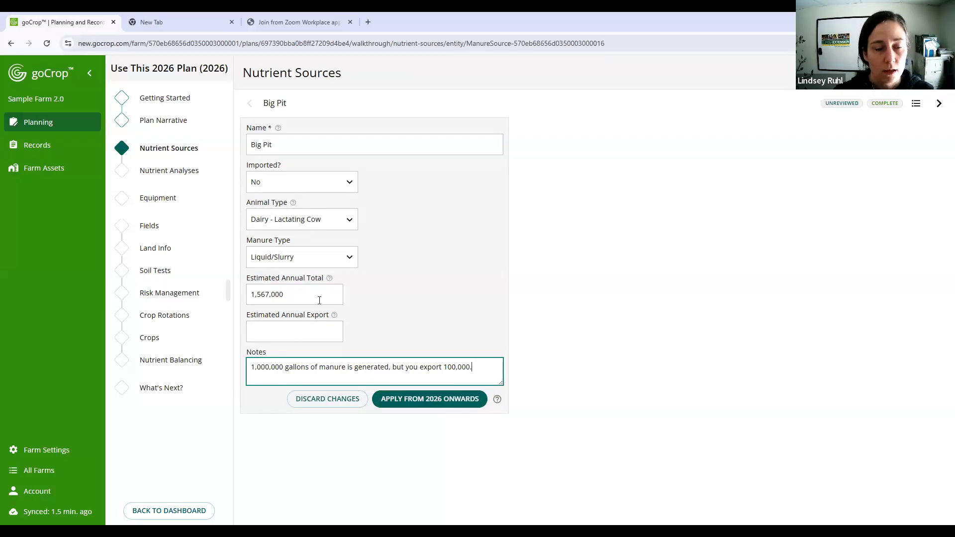
- Set Big Pit's estimated annual export to 100,000 and its estimated annual total to 900,000, and apply the changes from 2026 onwards
double_click(444, 366)
key("ctrl+c")
left_click(319, 329)
key("ctrl+v")
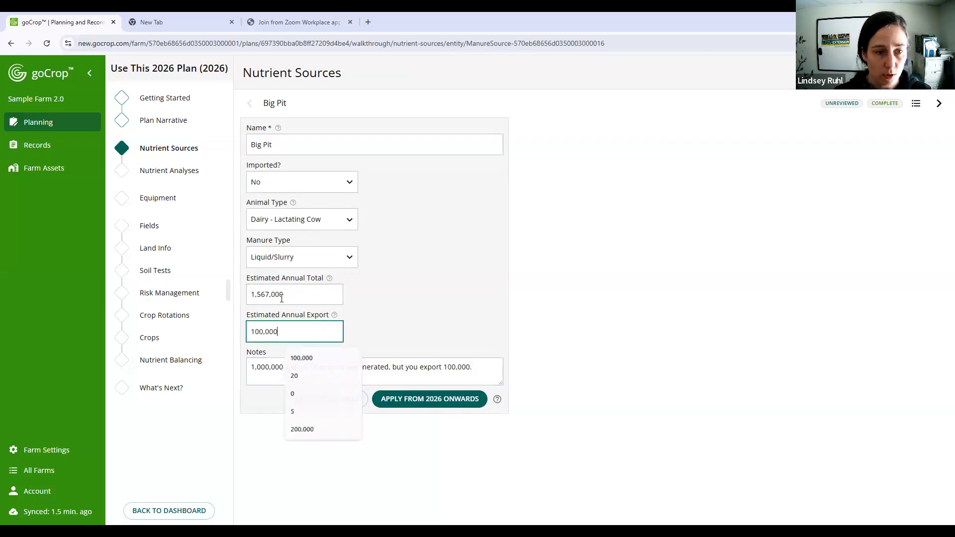
left_click(297, 295)
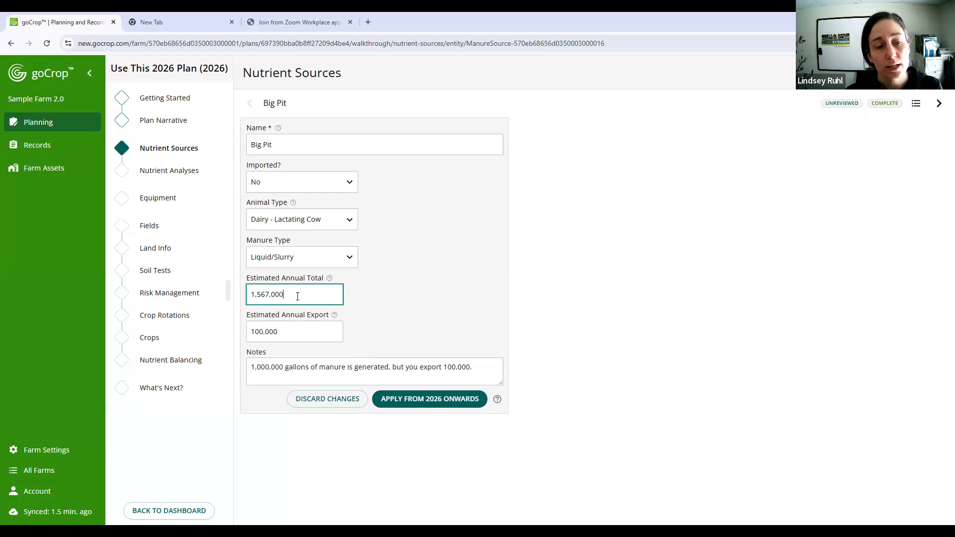
key("ctrl+a")
type("900")
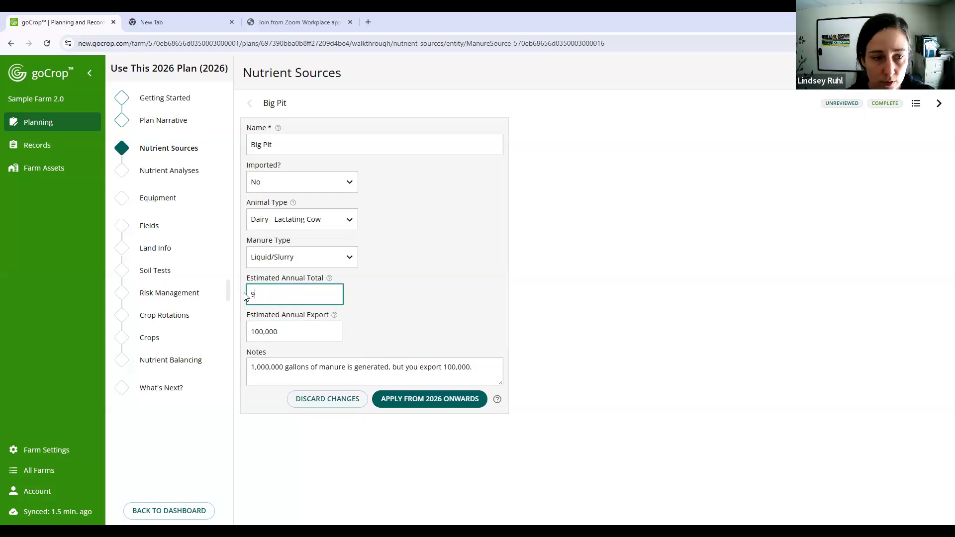
left_click(319, 327)
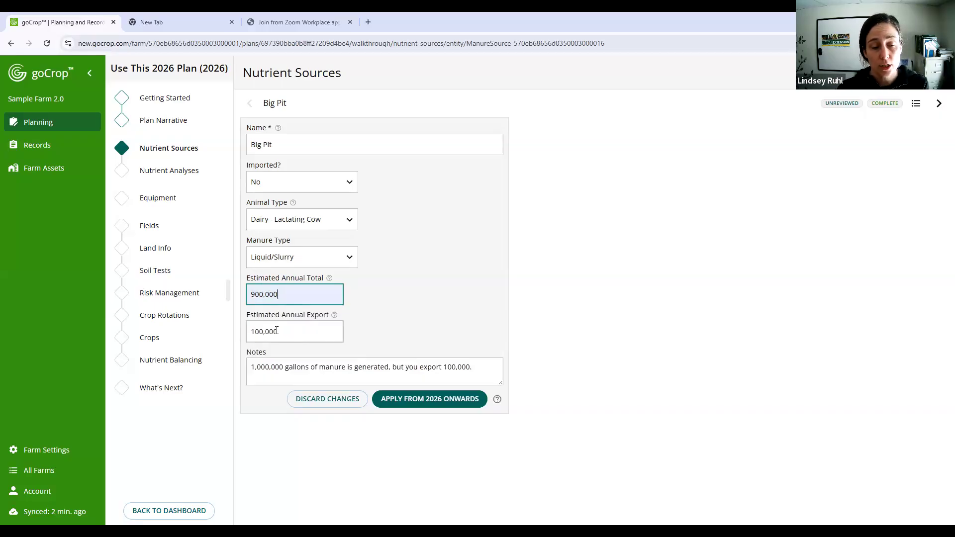
left_click(453, 407)
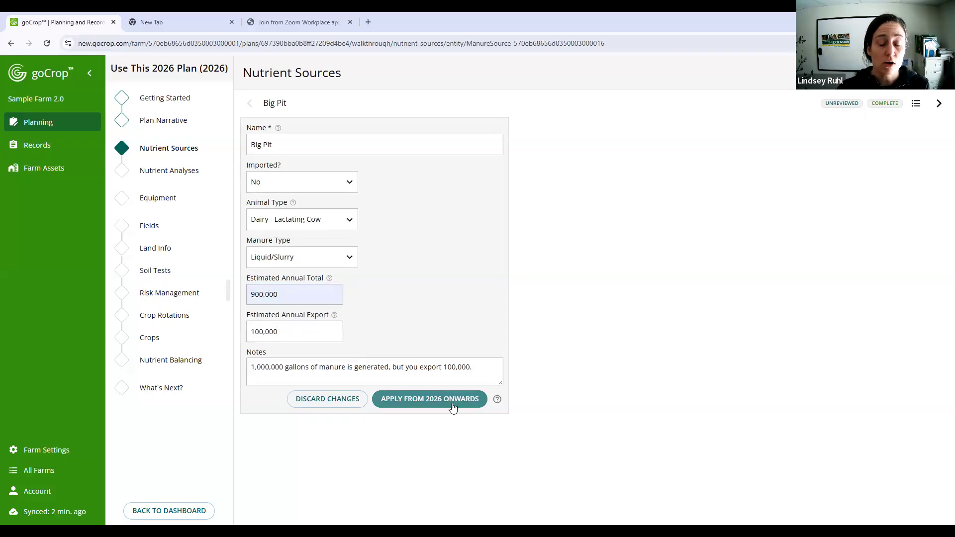
- Add "The cows generated about 1 million, and 100,000 is exported." to the manure management description in the plan narrative and save it
left_click(181, 118)
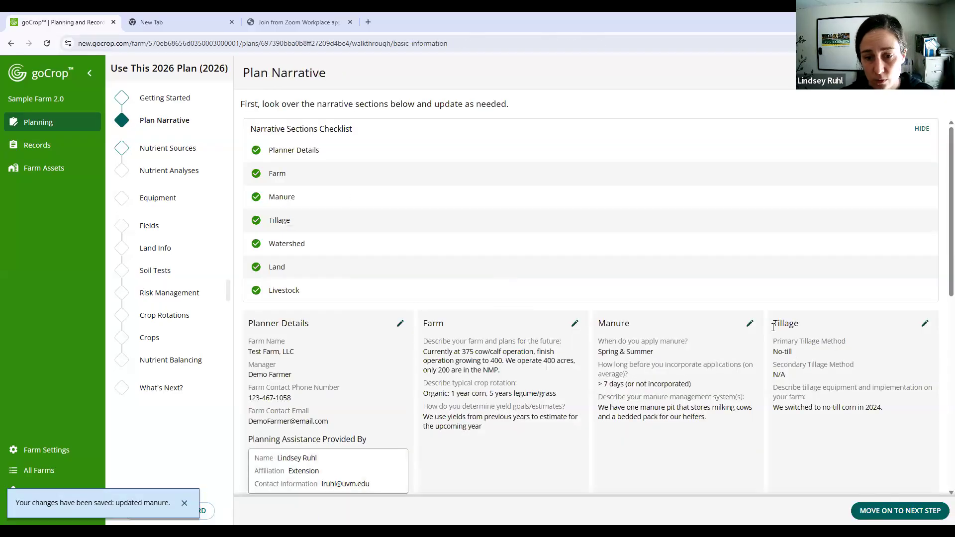
left_click(751, 323)
left_click(518, 255)
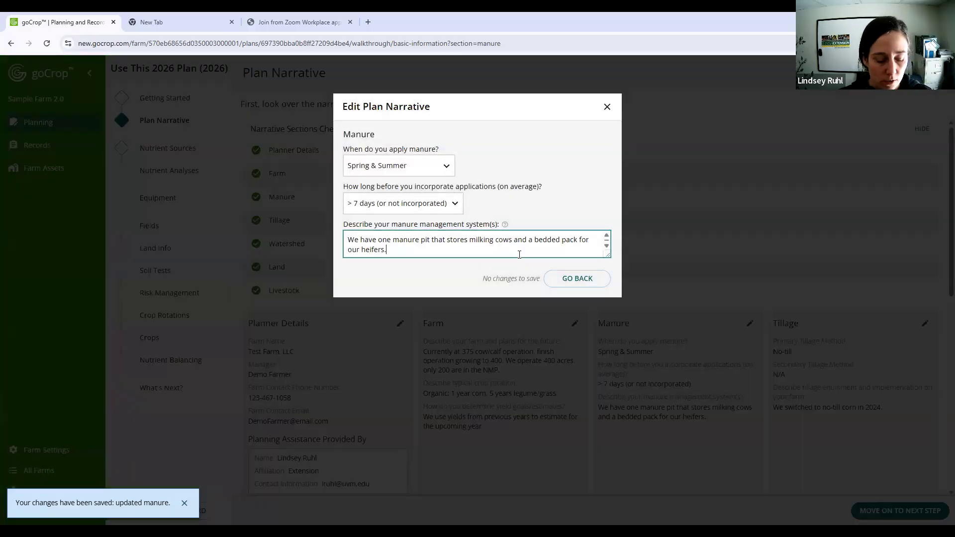
type("We pi")
key("BackSpace")
key("BackSpace")
key("BackSpace")
key("BackSpace")
key("BackSpace")
type("TH")
key("BackSpace")
type("he ")
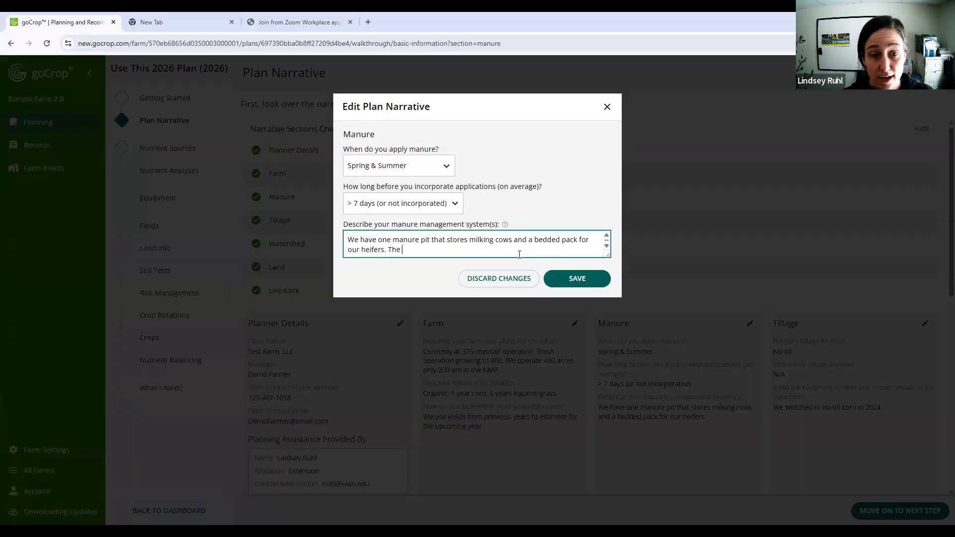
type("cows generated about")
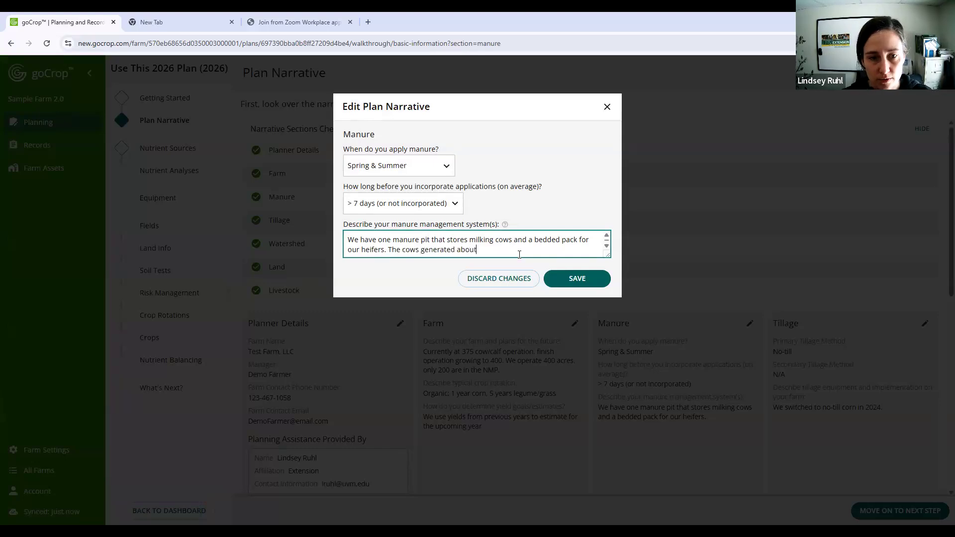
type(" 1 million, and 100,000 is exported.")
left_click(576, 278)
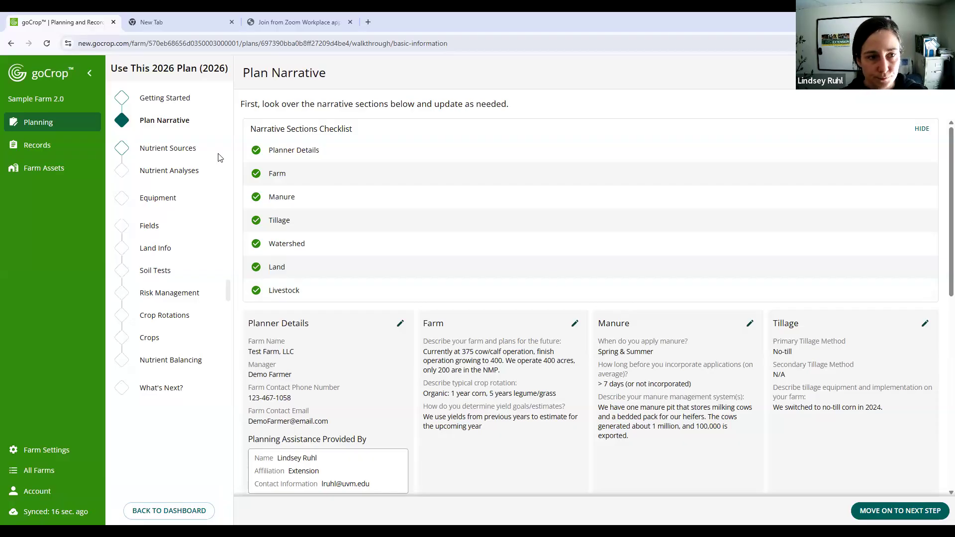
- Read the Name and Animal Type help in a new manure source form named Test Source, and discard the source
left_click(195, 149)
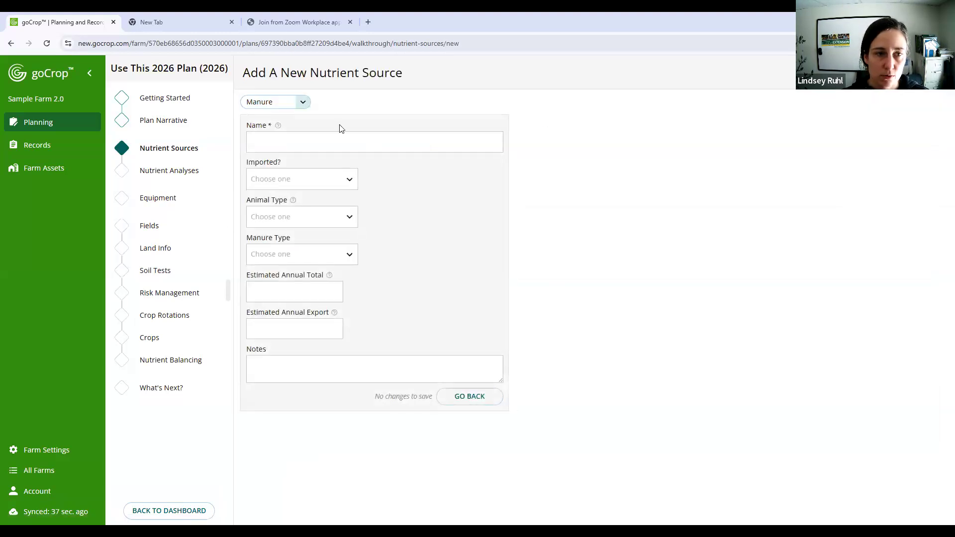
left_click(329, 134)
type("yes")
key("BackSpace")
key("BackSpace")
key("BackSpace")
type("Test")
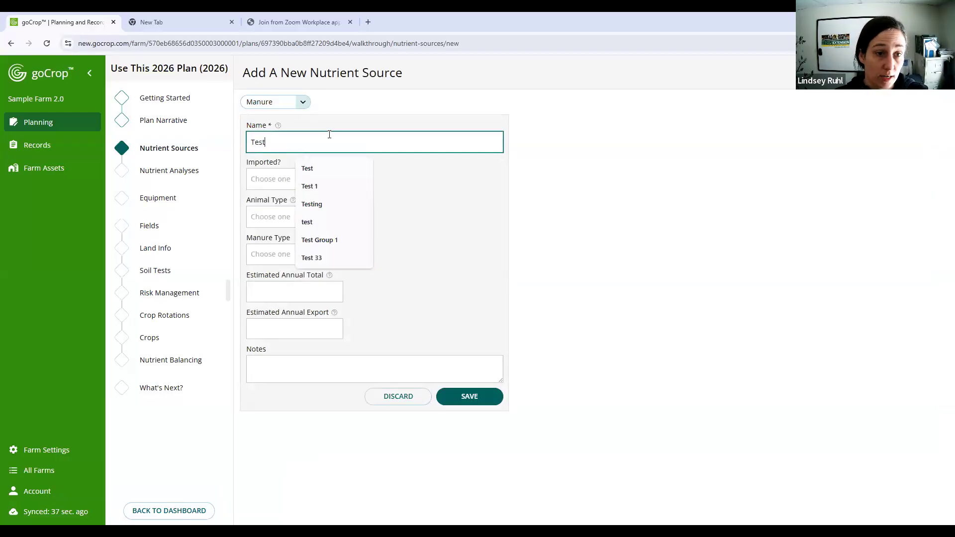
type(" Source")
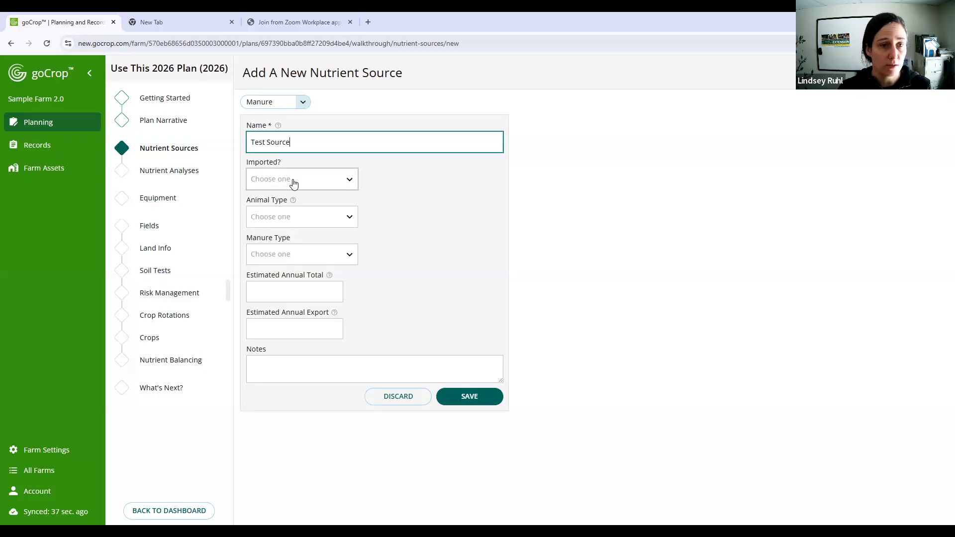
left_click(278, 126)
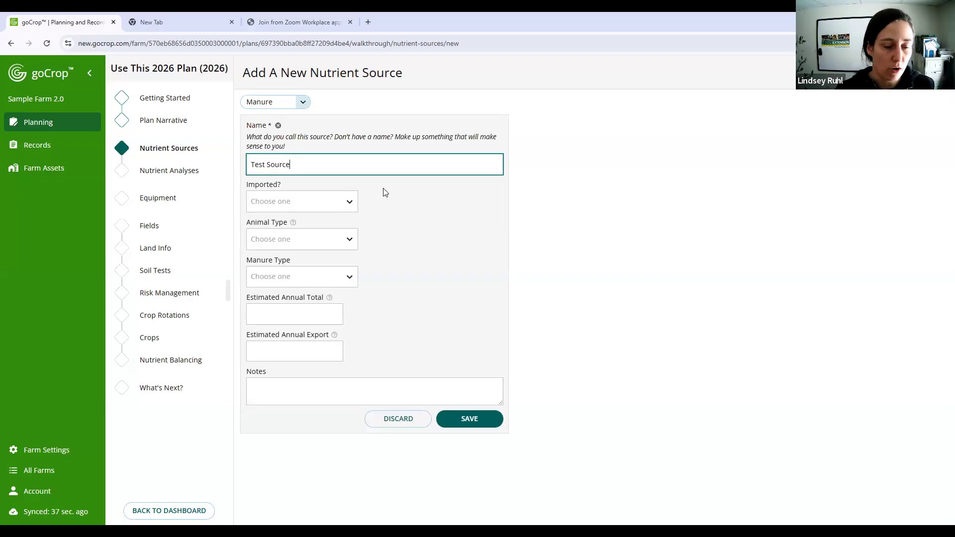
left_click(293, 223)
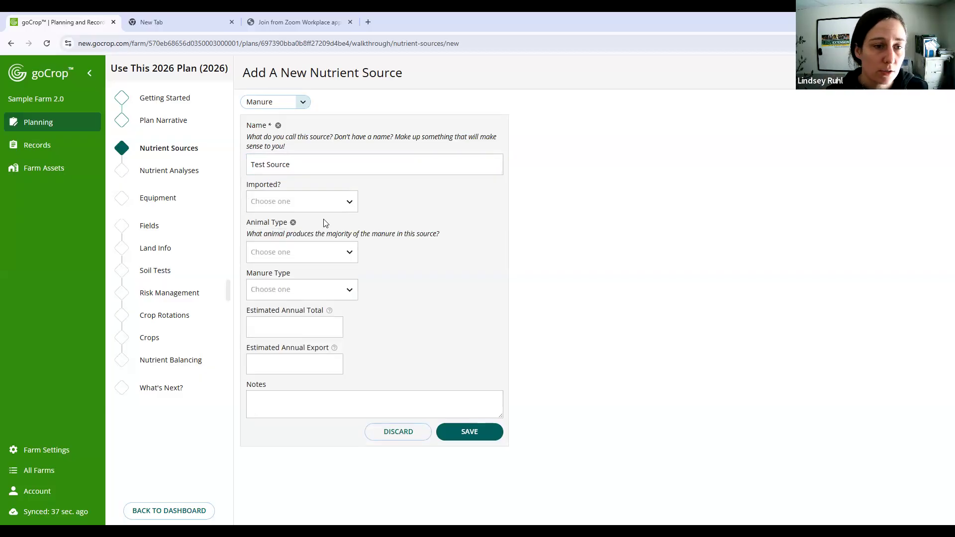
left_click(293, 223)
left_click(279, 126)
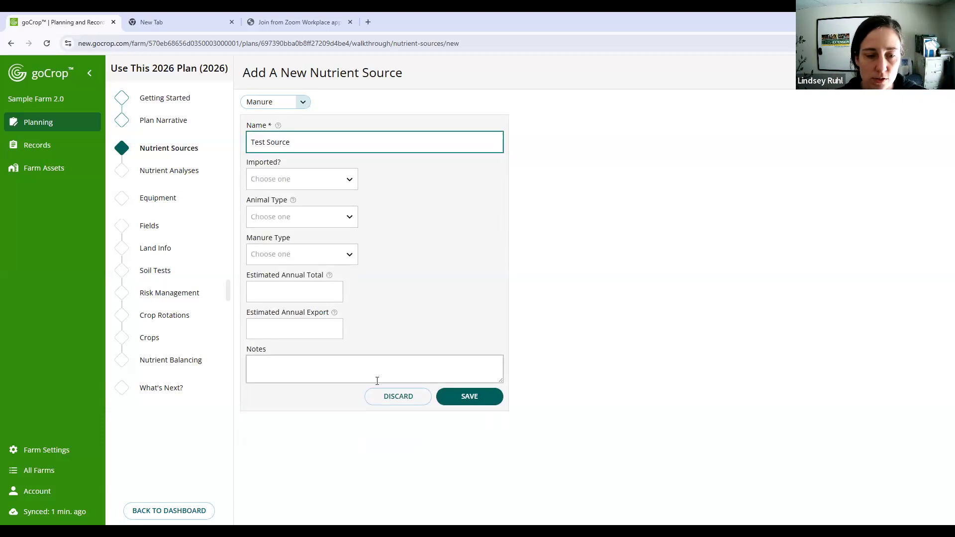
left_click(384, 396)
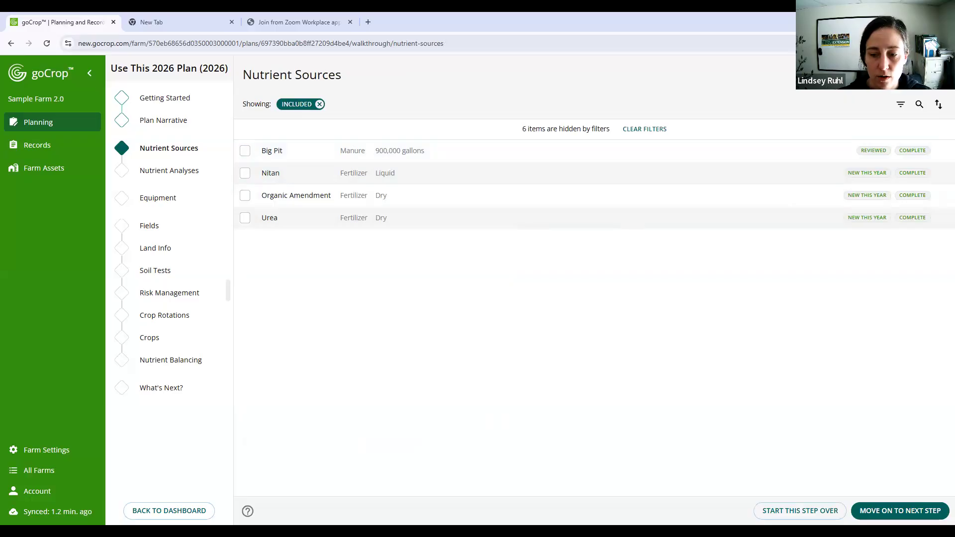
- Move on to the Nutrient Analyses step, choose to review all sources, and dismiss the instructions
left_click(912, 511)
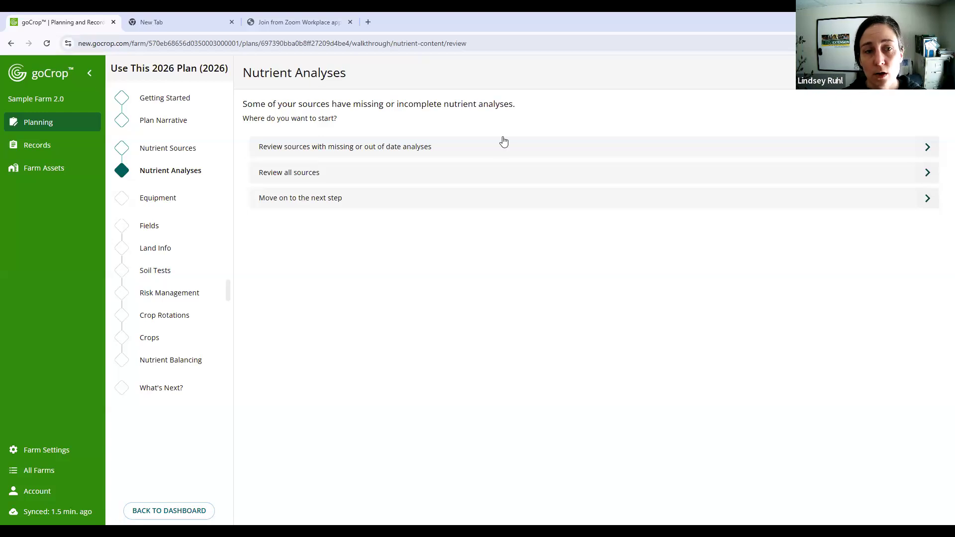
left_click(463, 179)
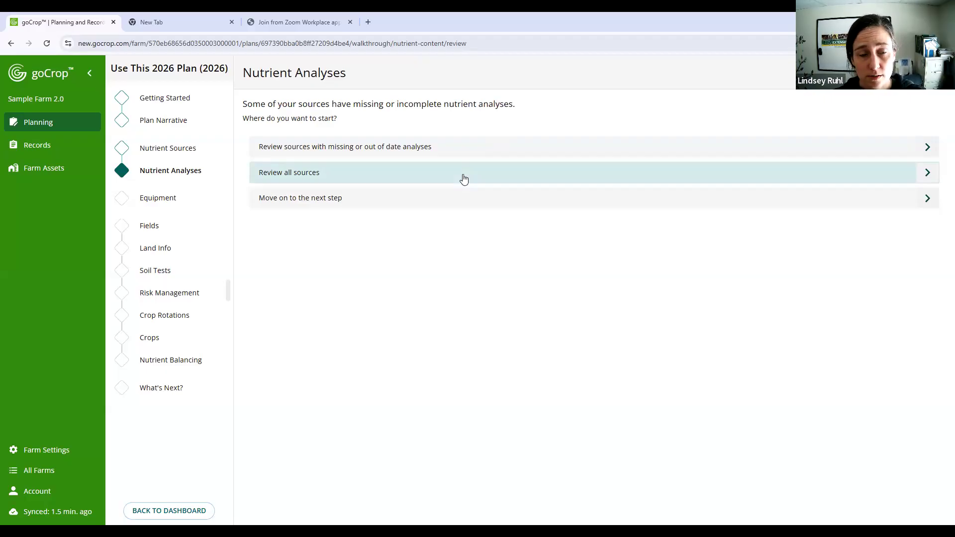
left_click(463, 179)
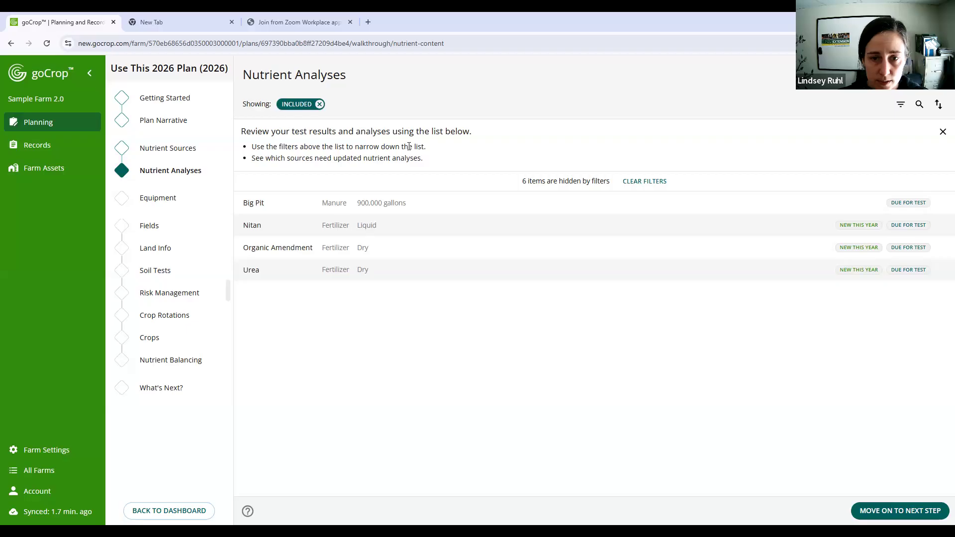
left_click(943, 133)
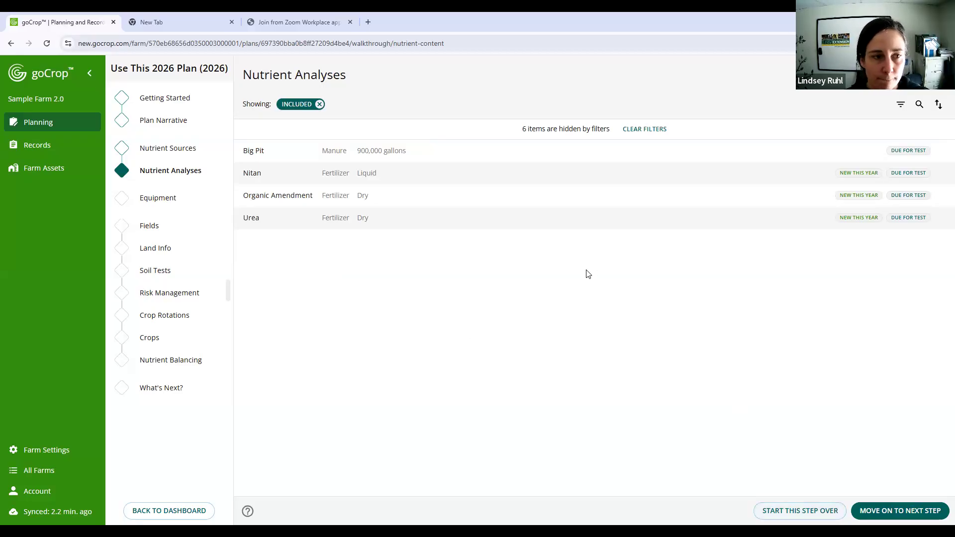
- Start the Nutrient Sources step over, include the same selected sources again, and dismiss the instructions
left_click(181, 149)
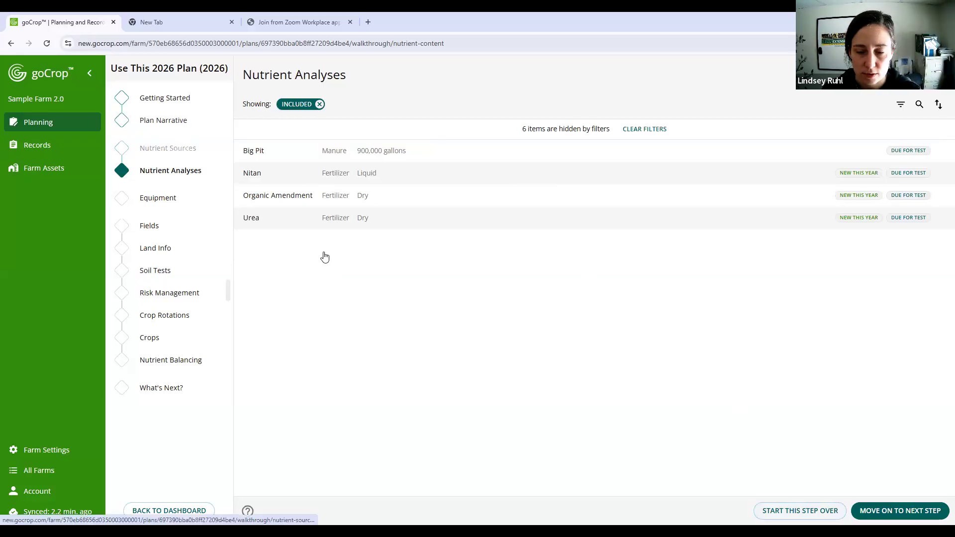
left_click(171, 152)
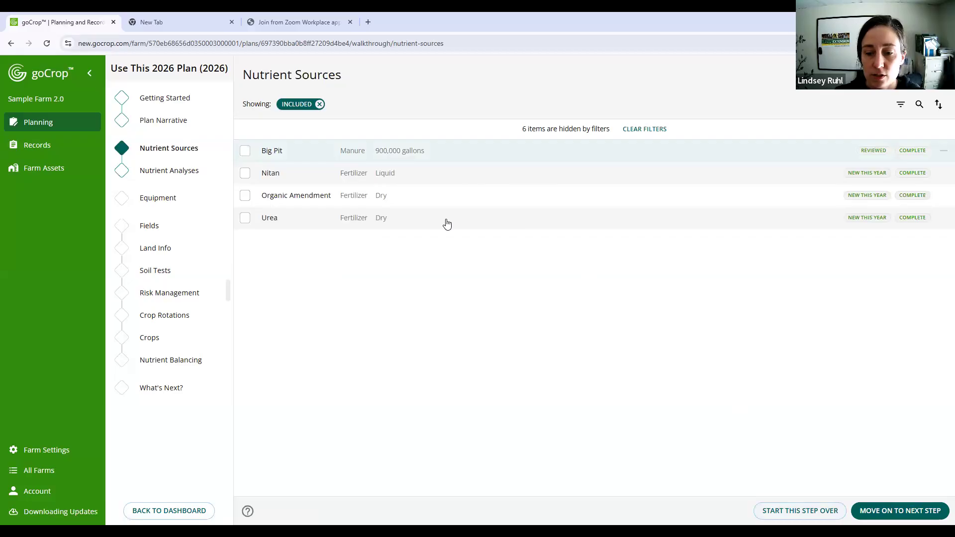
left_click(815, 510)
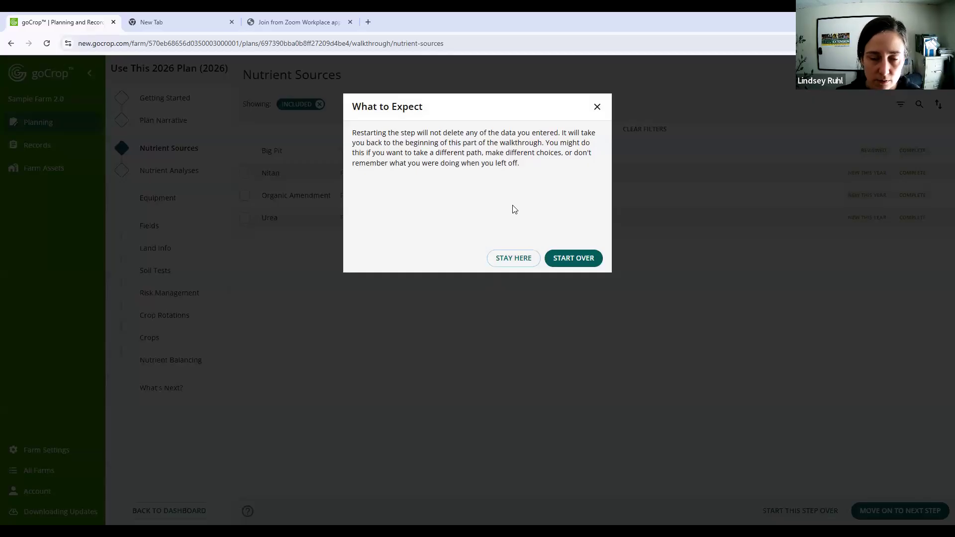
left_click(567, 260)
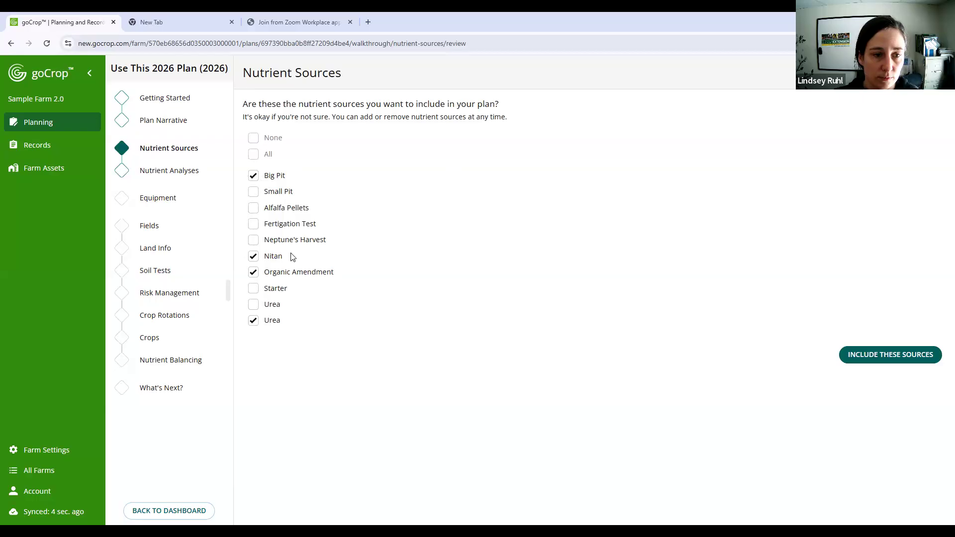
left_click(875, 366)
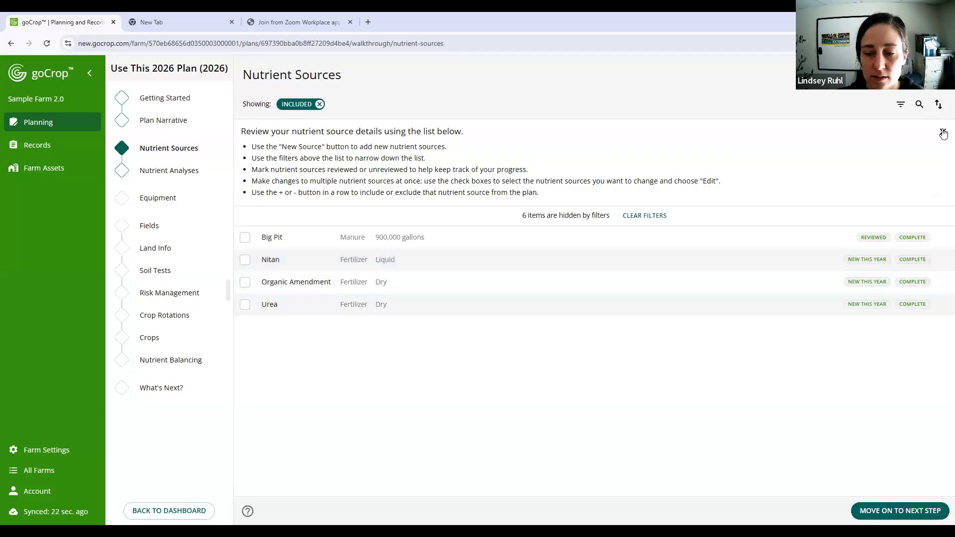
left_click(943, 133)
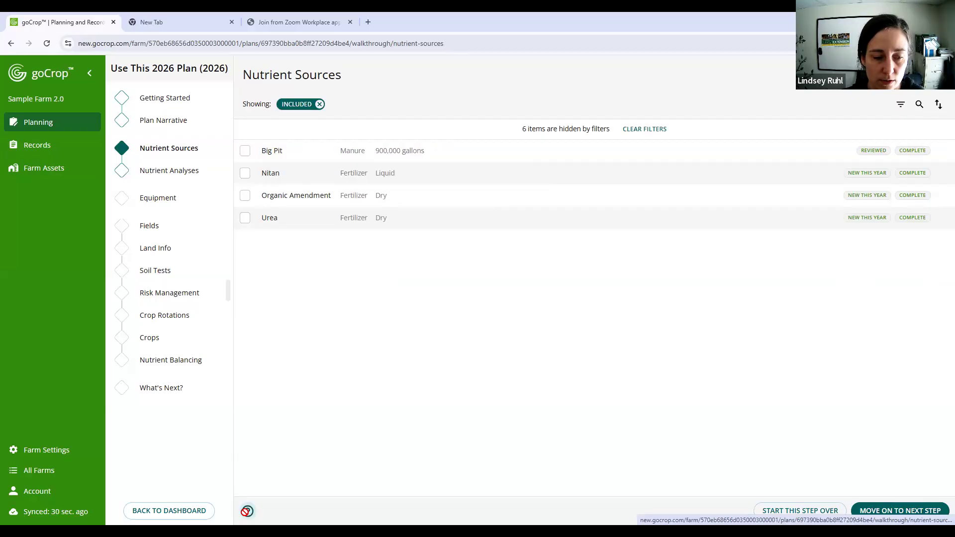
- Start a new manure test in Big Pit's nutrient analyses with the sample date 11/04/2025
left_click(179, 170)
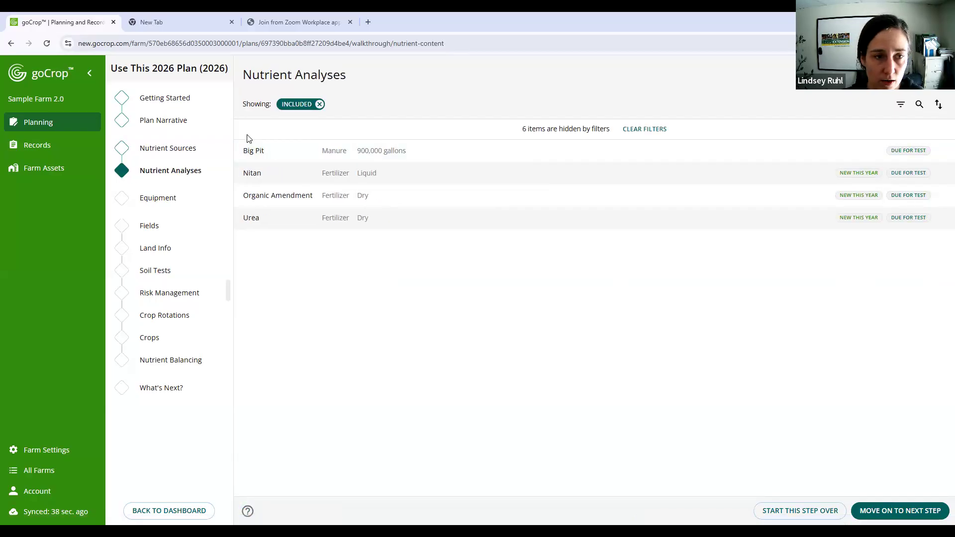
left_click(248, 221)
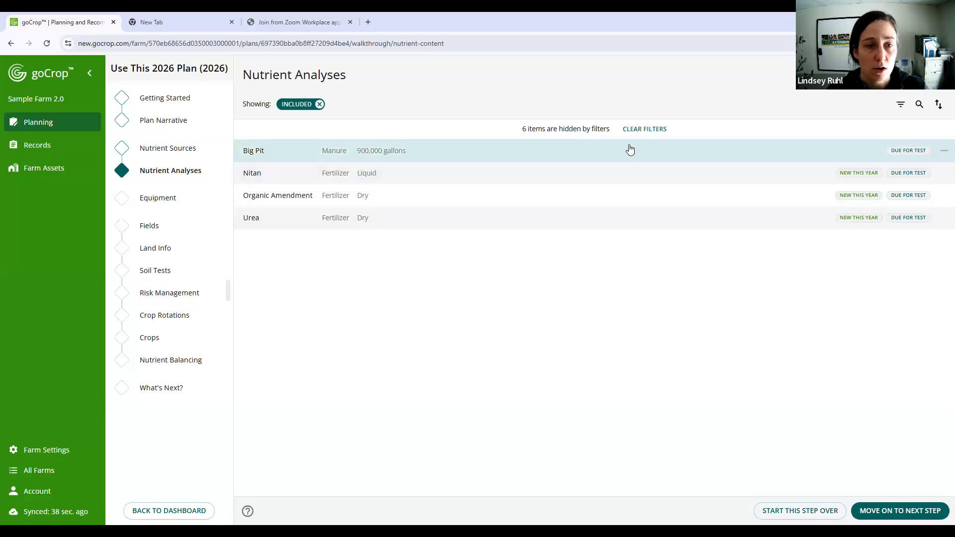
left_click_drag(539, 151, 433, 168)
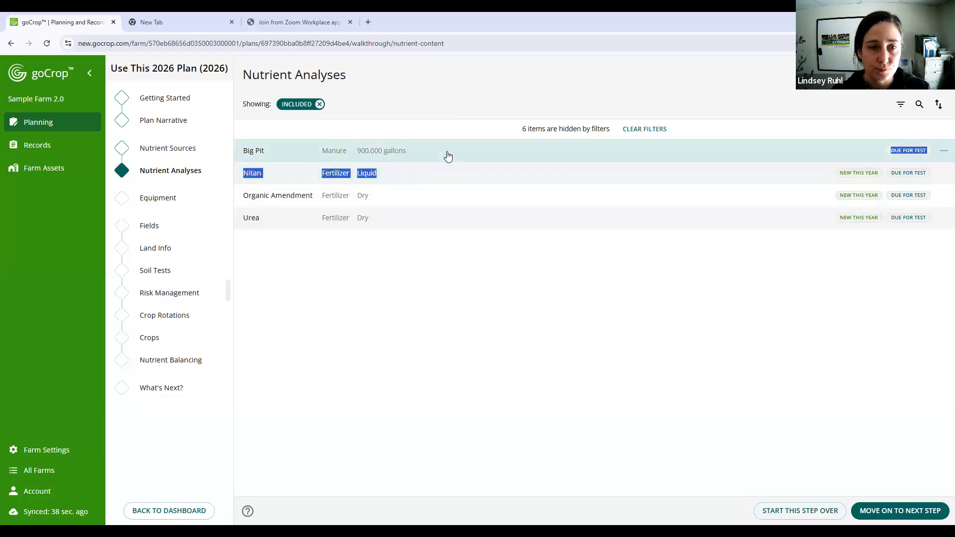
left_click(448, 156)
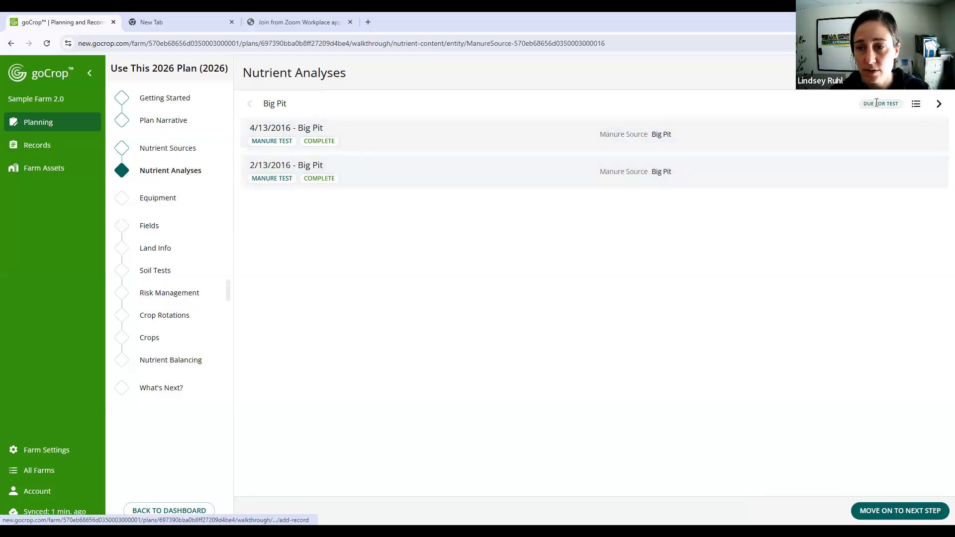
left_click(905, 73)
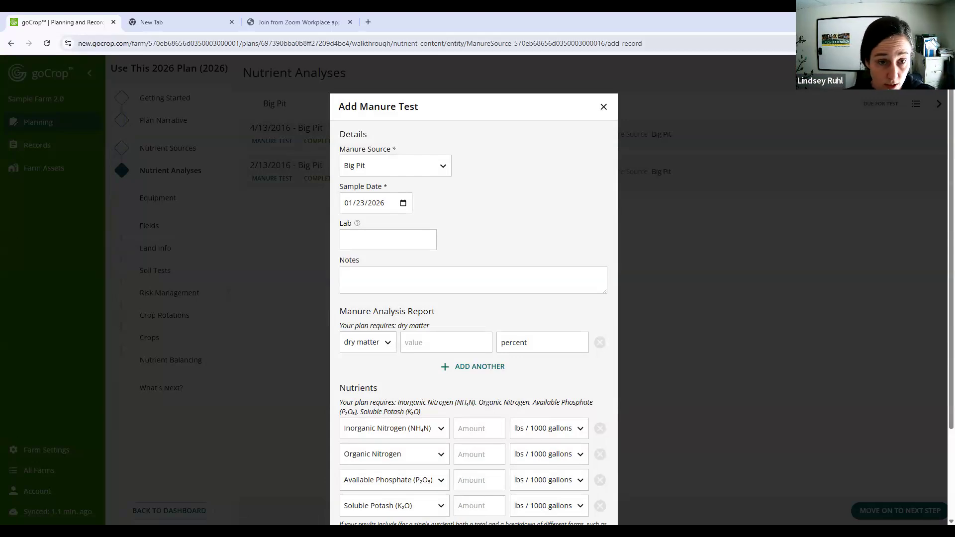
left_click(403, 203)
left_click(412, 224)
left_click(412, 225)
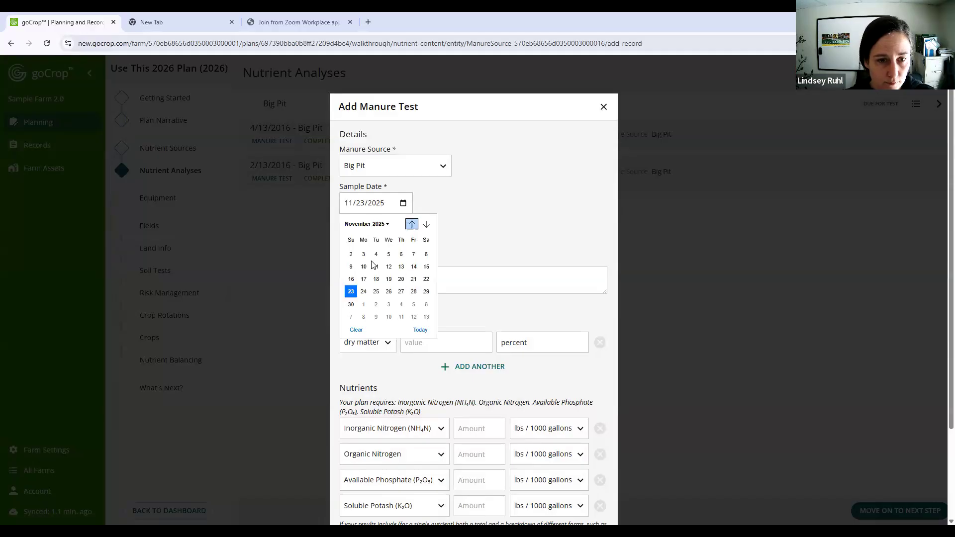
left_click(374, 267)
- Enter 7.0 percent as the dry matter value in Big Pit's manure analysis report
scroll(441, 283, "down", 2)
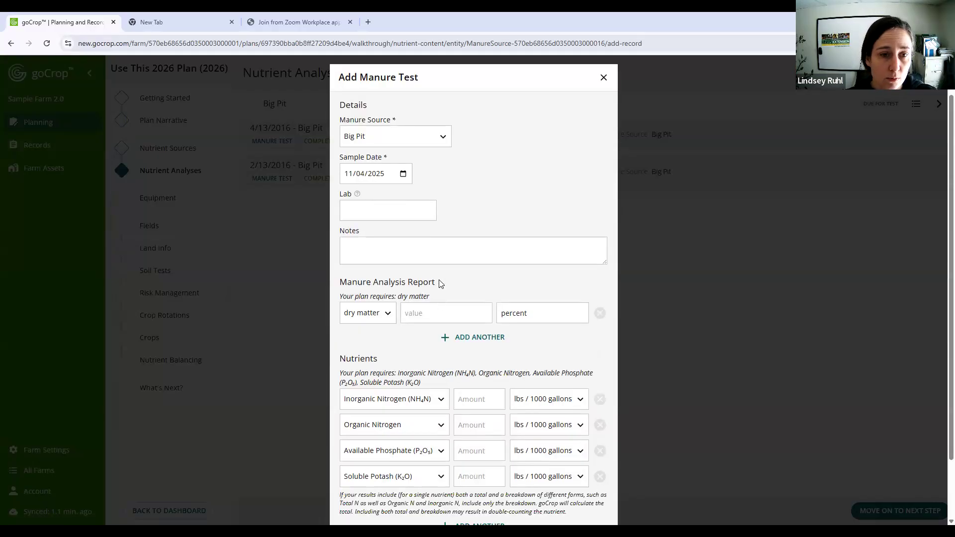
left_click(443, 242)
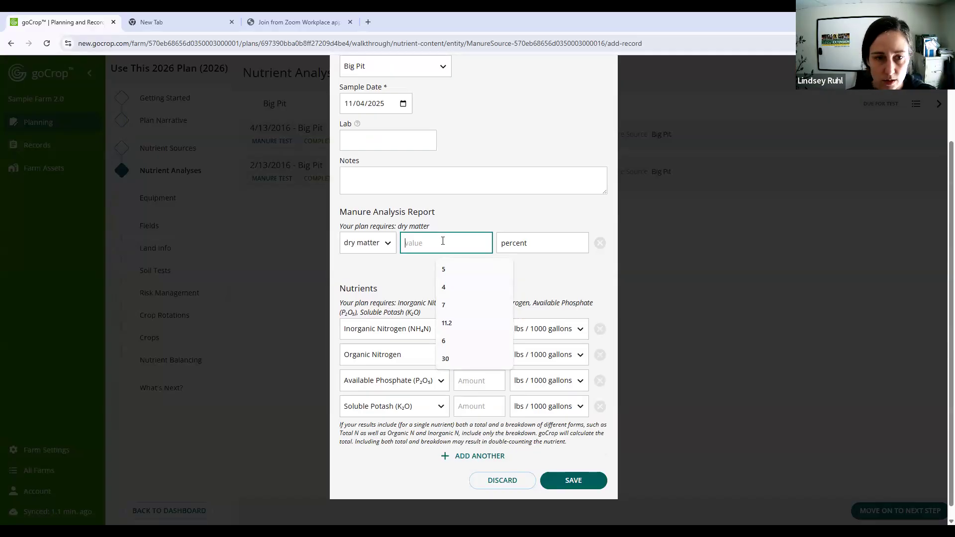
type("7.0")
- Enter the manure nutrient amounts: inorganic nitrogen 7.6, organic nitrogen 14.7, available phosphate 8.9 and soluble potash 8.9
left_click(469, 334)
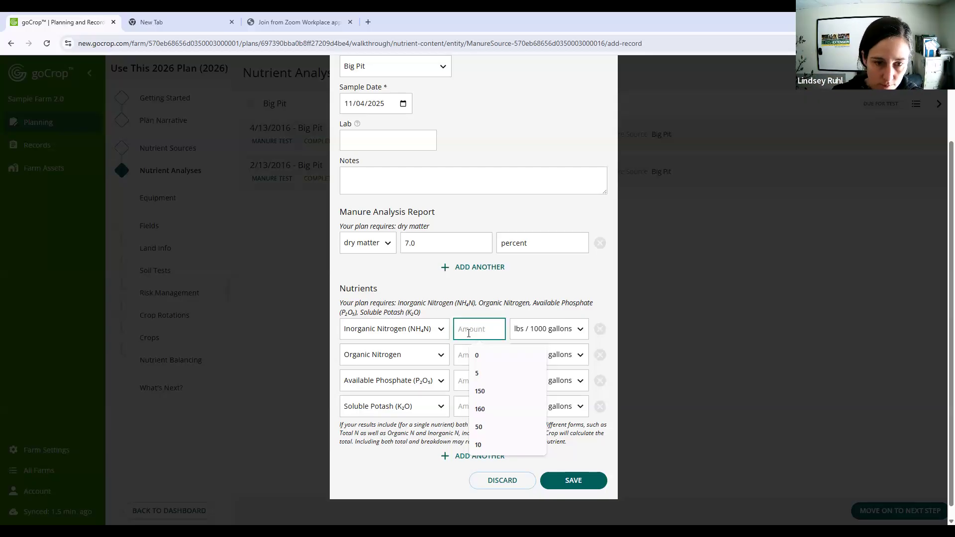
type("7.6")
left_click(476, 355)
type("14.7")
left_click(475, 384)
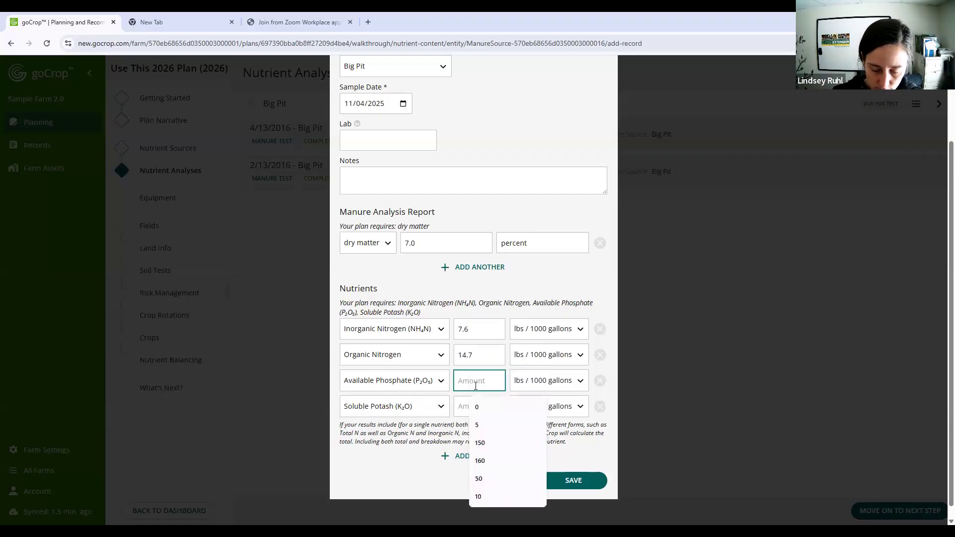
type("8.9")
left_click(476, 393)
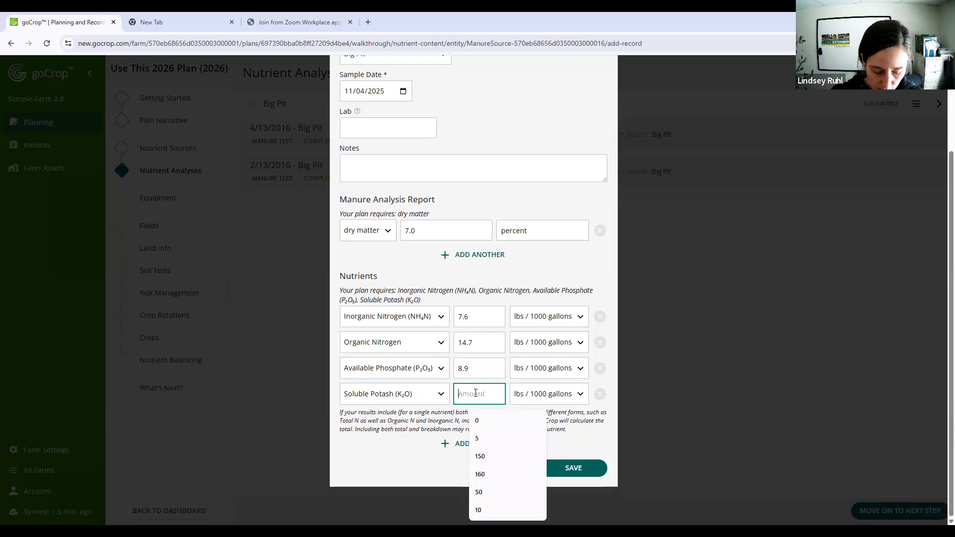
type("8")
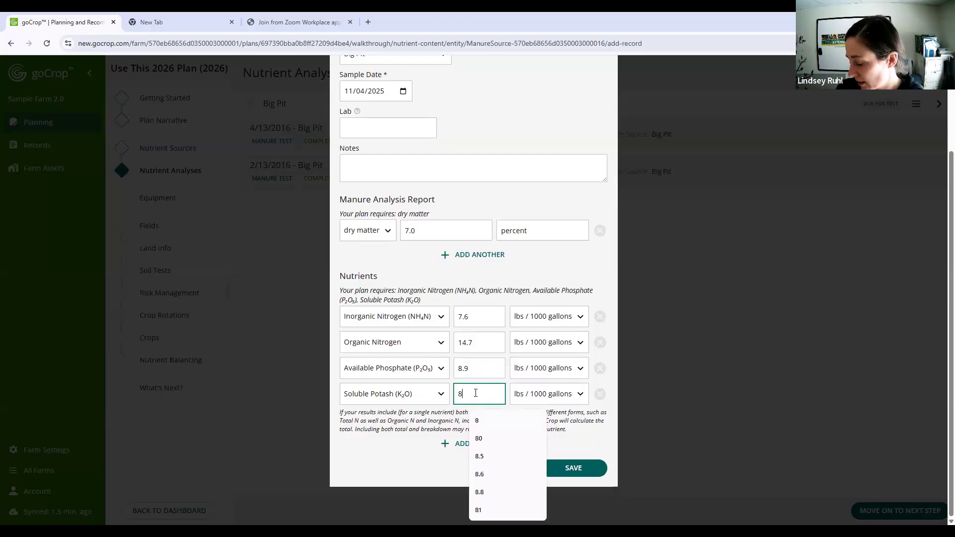
type(".9")
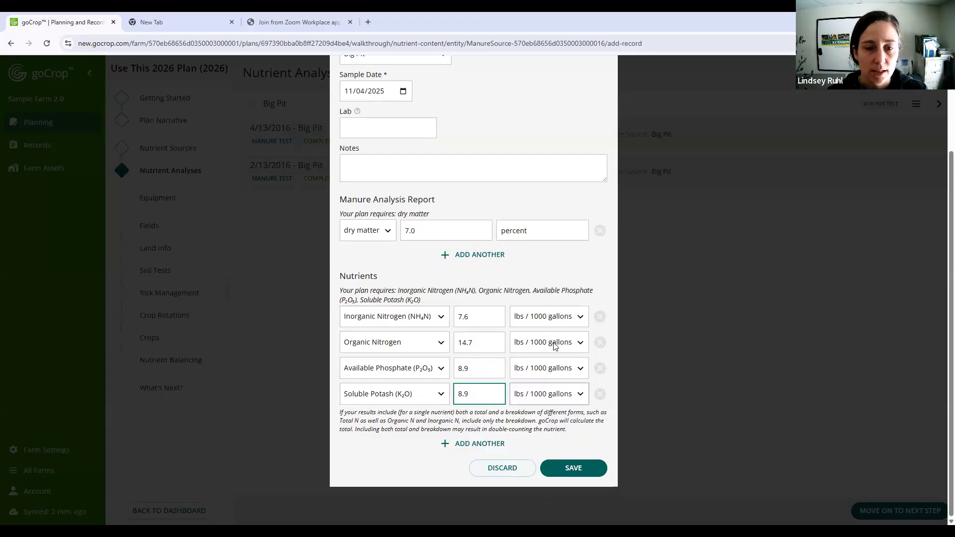
- Review the manure test entries, keep the inorganic nitrogen unit at lbs / 1000 gallons, and save the test
scroll(458, 154, "up", 1)
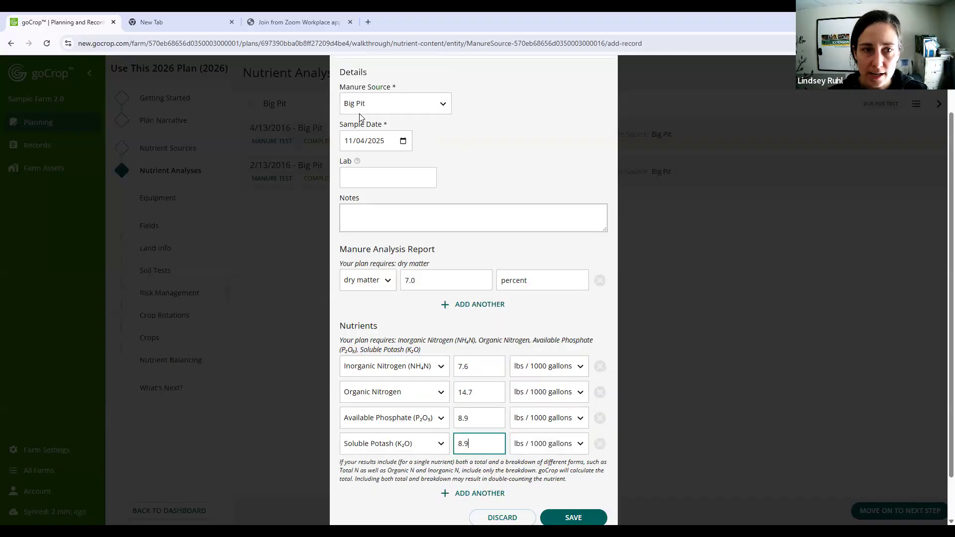
scroll(498, 149, "down", 1)
scroll(395, 130, "up", 1)
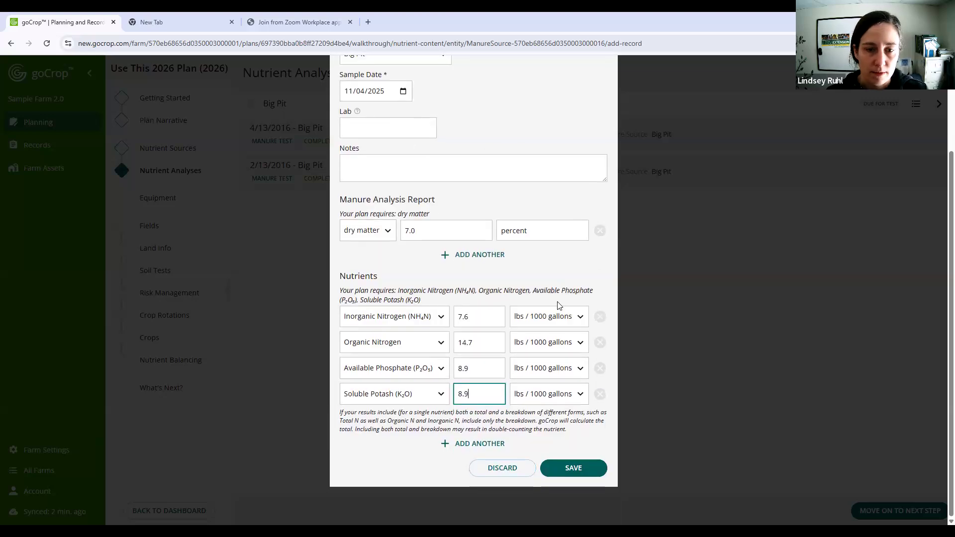
scroll(424, 154, "up", 1)
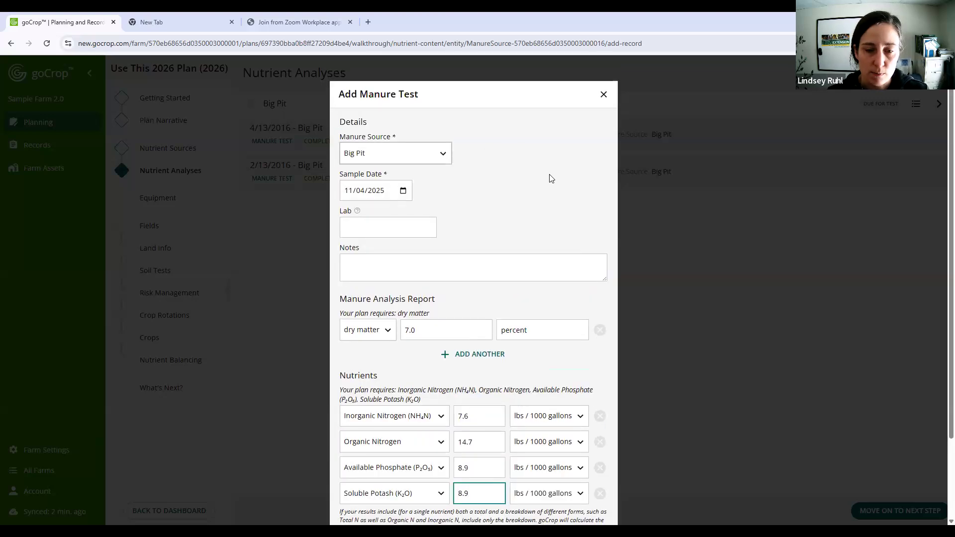
scroll(563, 343, "down", 2)
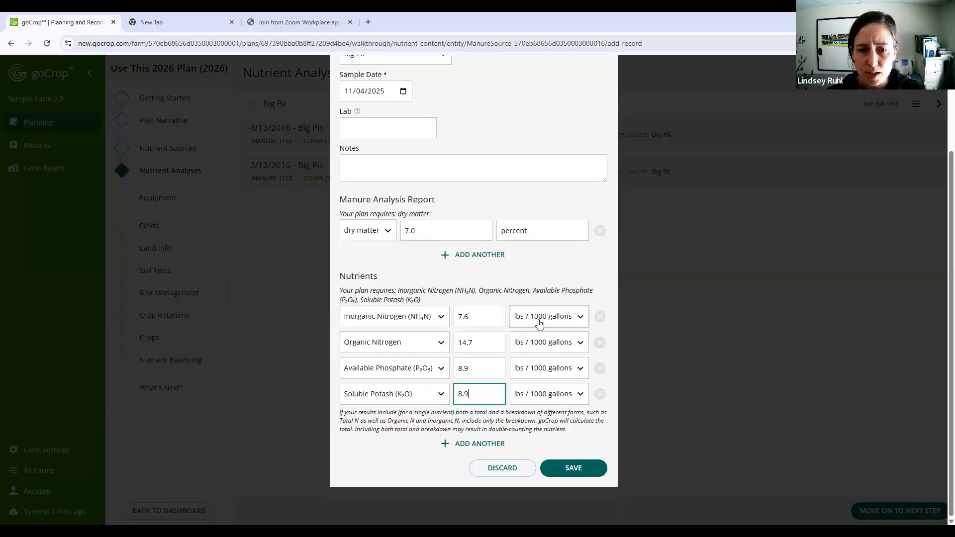
left_click(580, 318)
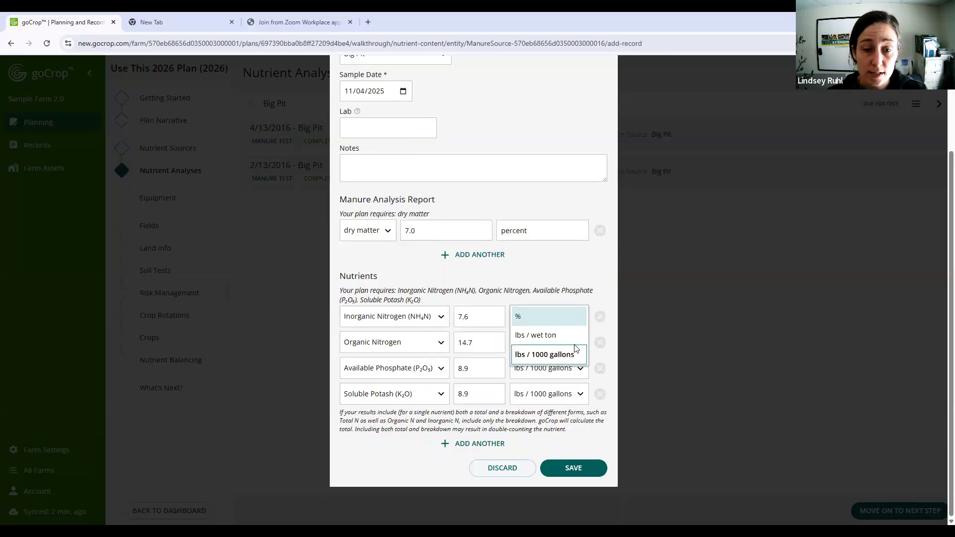
left_click(571, 352)
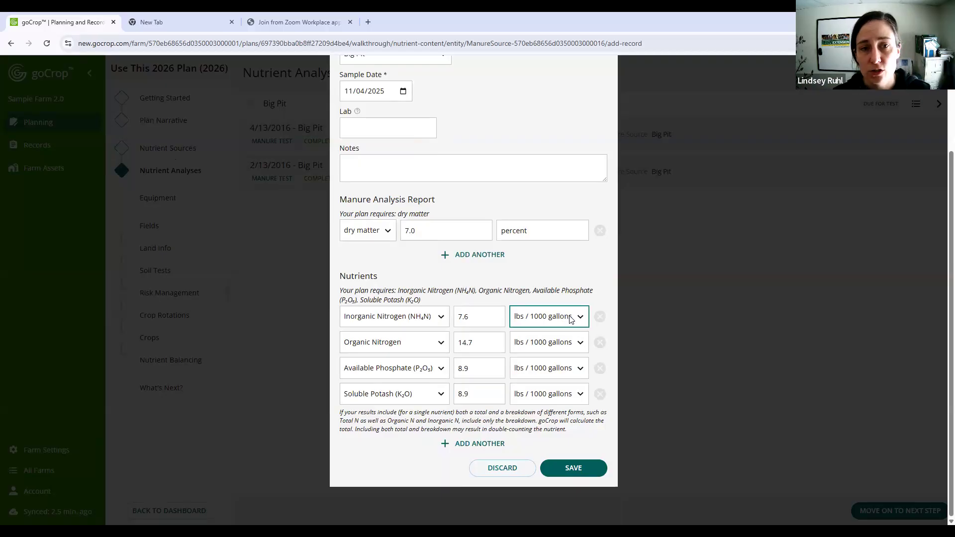
scroll(547, 298, "up", 3)
scroll(571, 211, "down", 3)
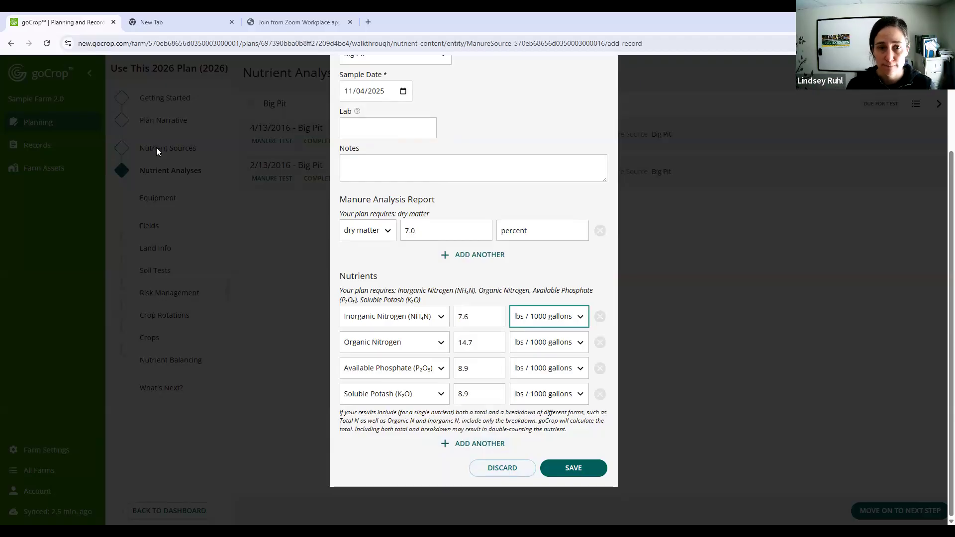
scroll(512, 138, "up", 2)
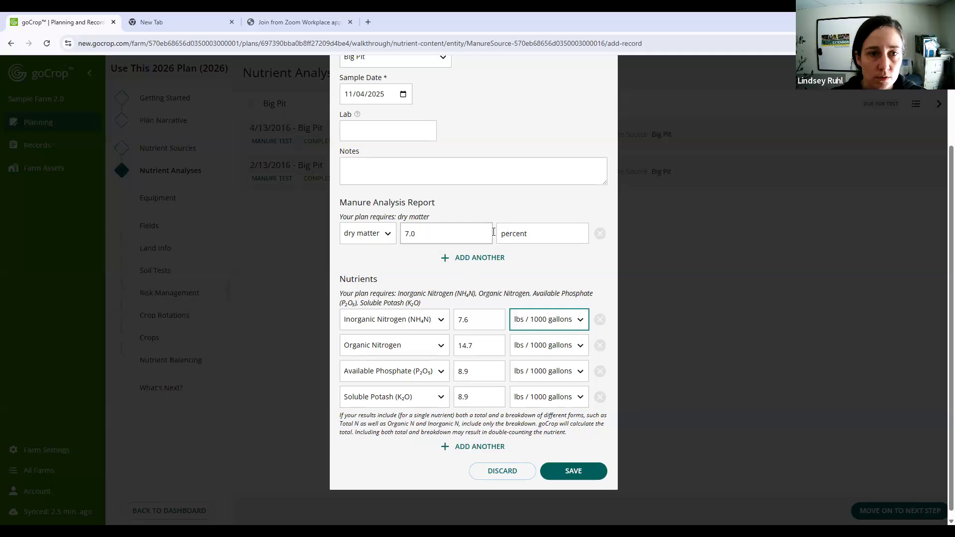
scroll(557, 408, "down", 2)
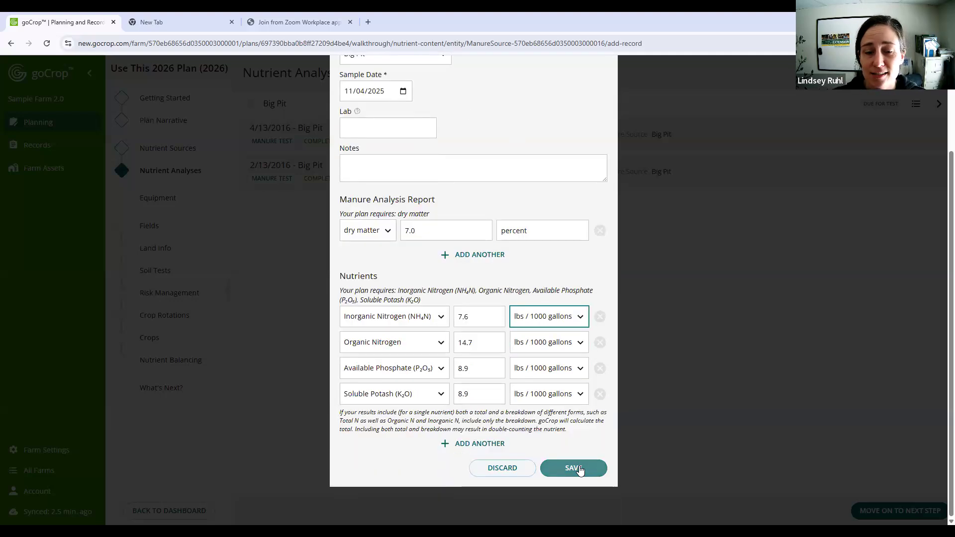
left_click(579, 469)
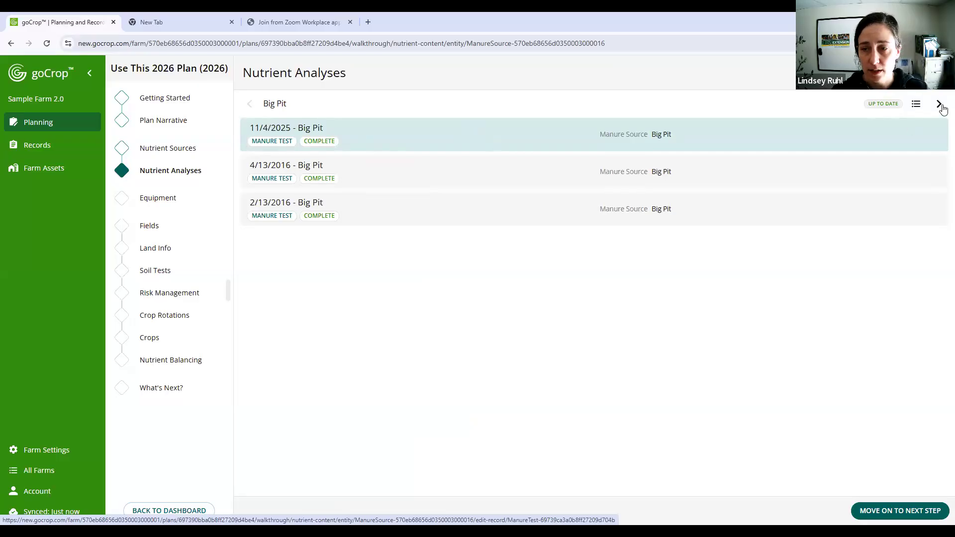
- Check Big Pit's test status in the list of included sources and reopen its nutrient analyses
left_click(915, 103)
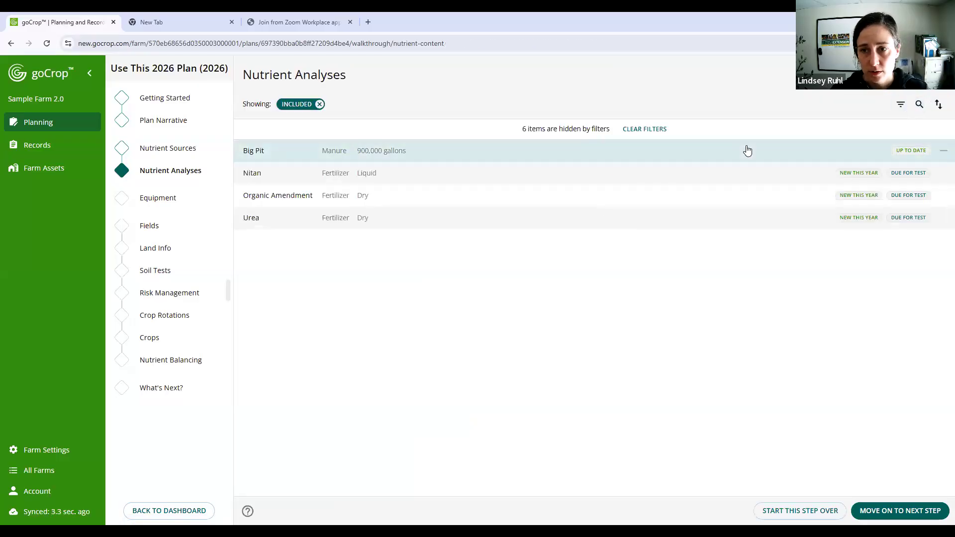
left_click(747, 150)
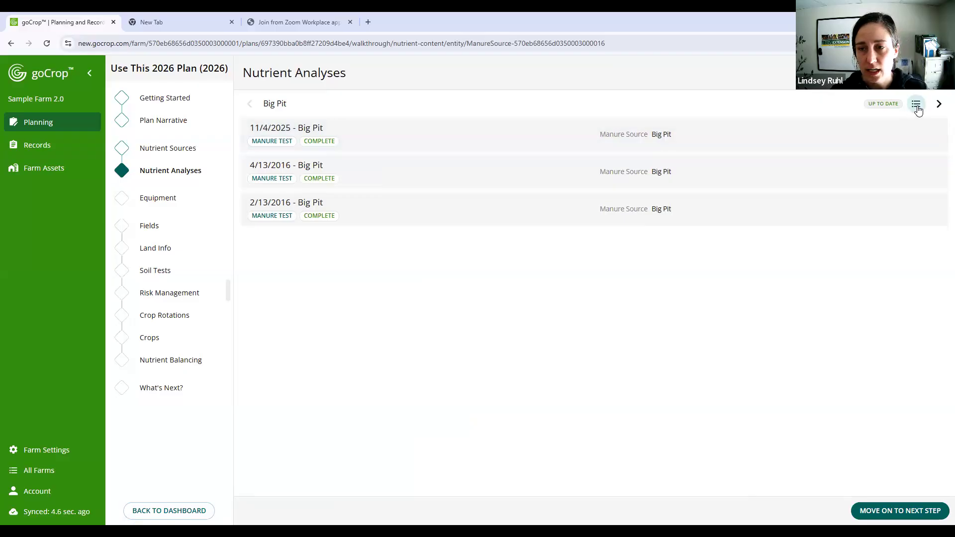
left_click(916, 106)
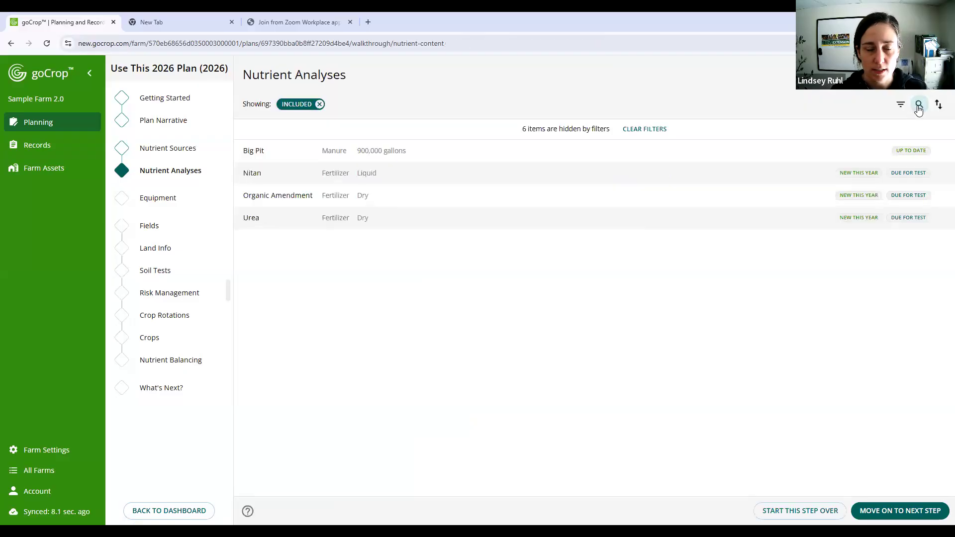
left_click(571, 158)
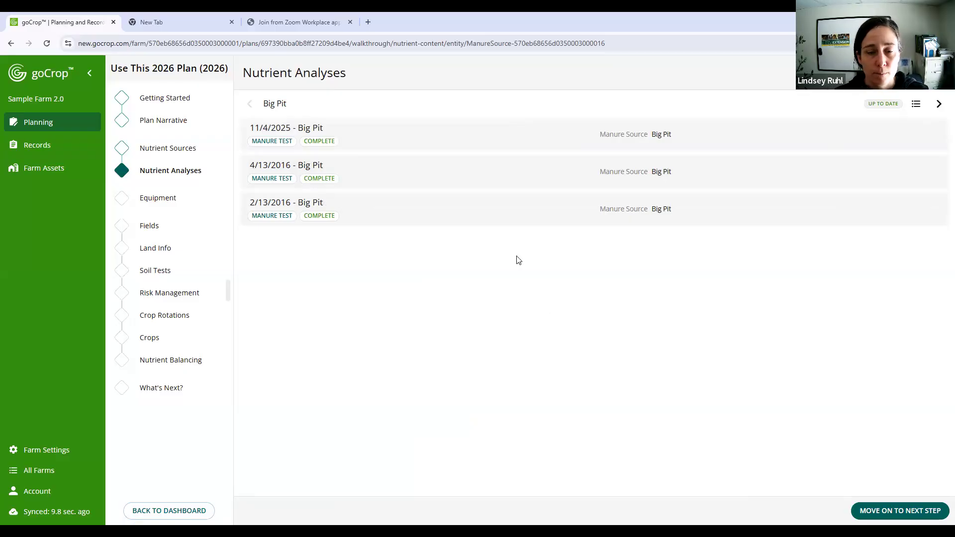
- Add and save a fertilizer analysis for Nitan with 32% nitrogen, 0% phosphorus and 0% potassium
left_click(940, 106)
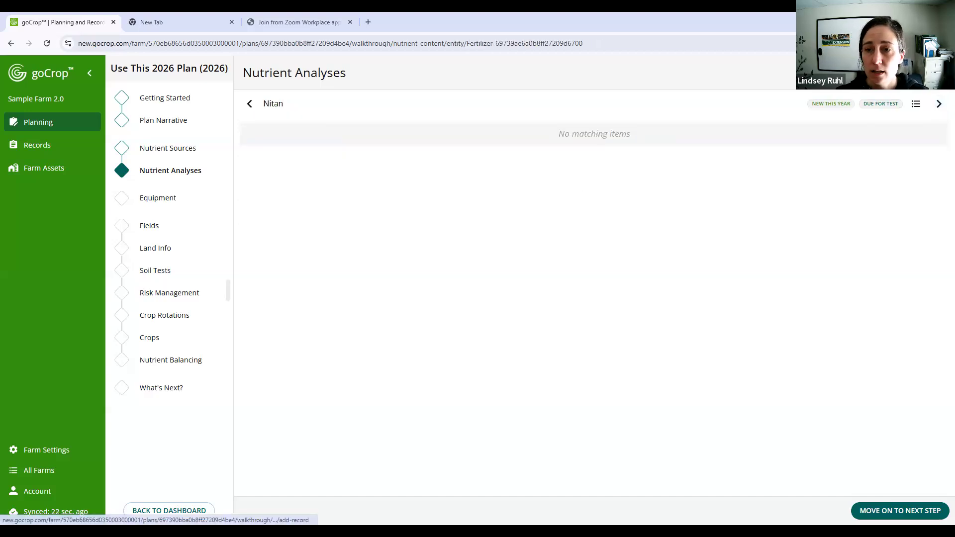
left_click(422, 185)
left_click(475, 267)
type("32")
left_click(461, 294)
type("0")
left_click(466, 325)
type("0")
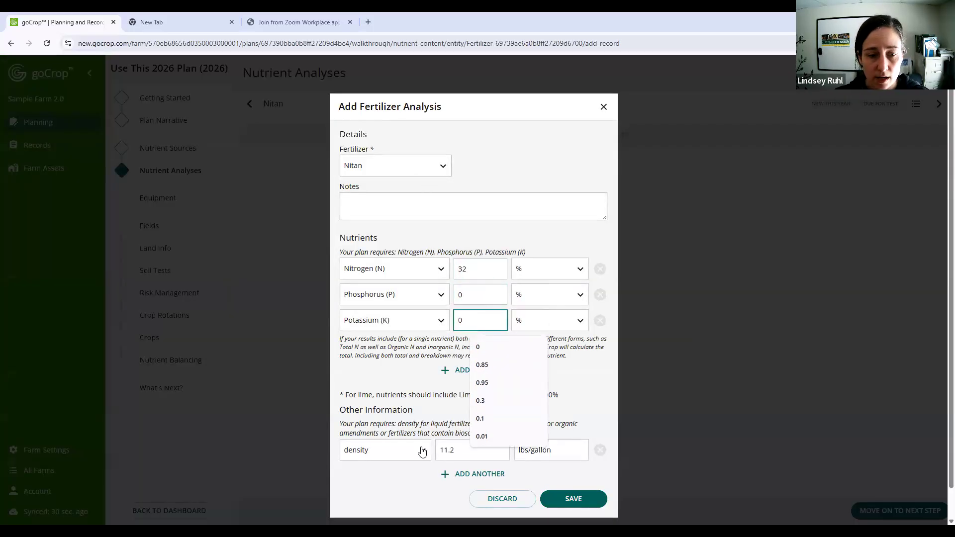
scroll(437, 416, "down", 1)
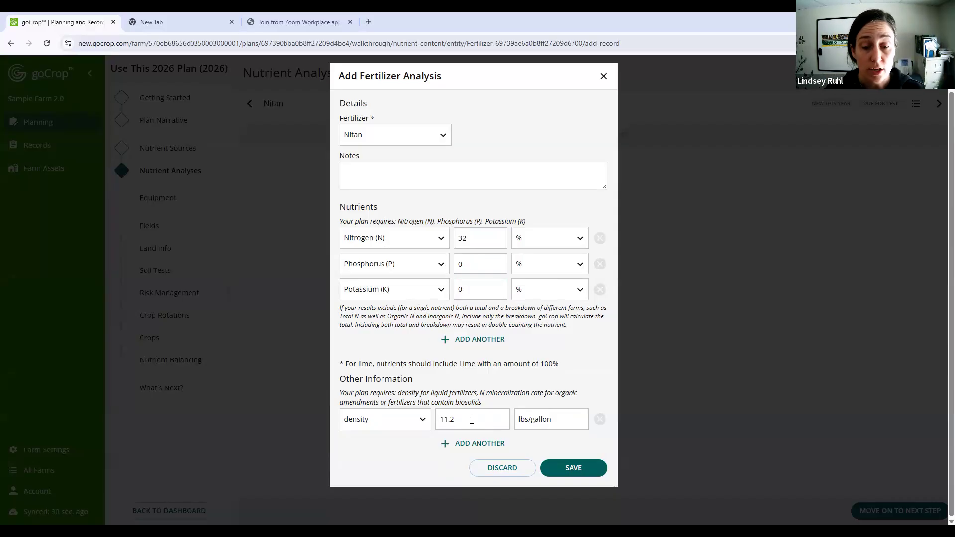
left_click(566, 469)
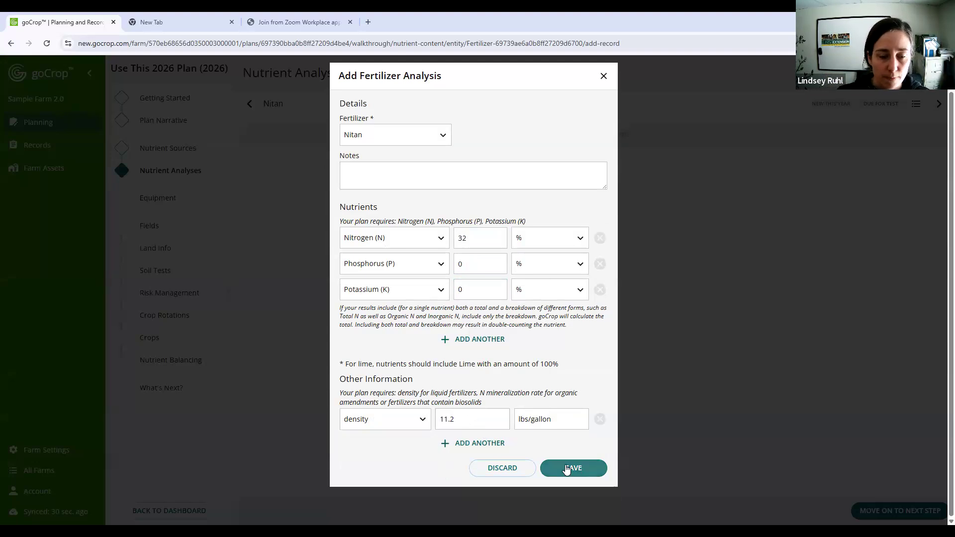
left_click(566, 469)
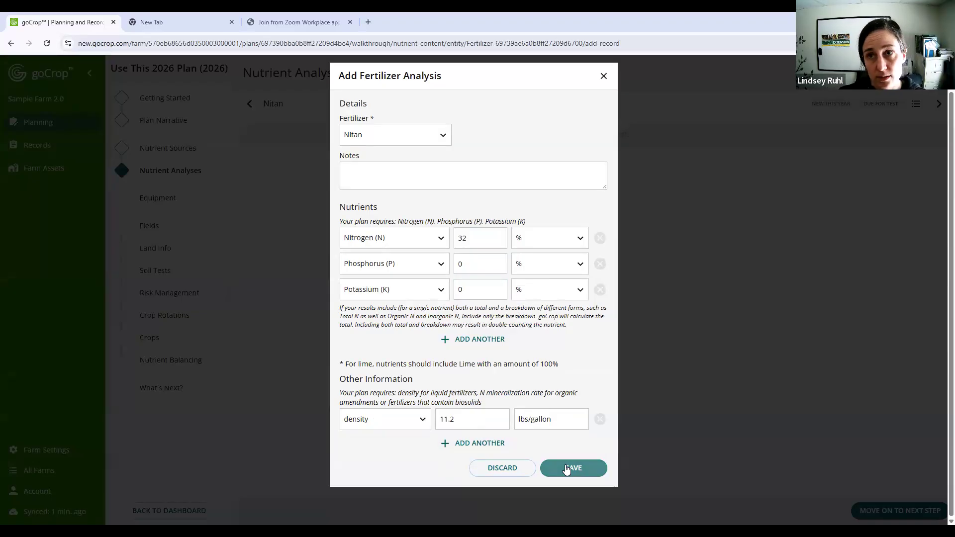
left_click(567, 469)
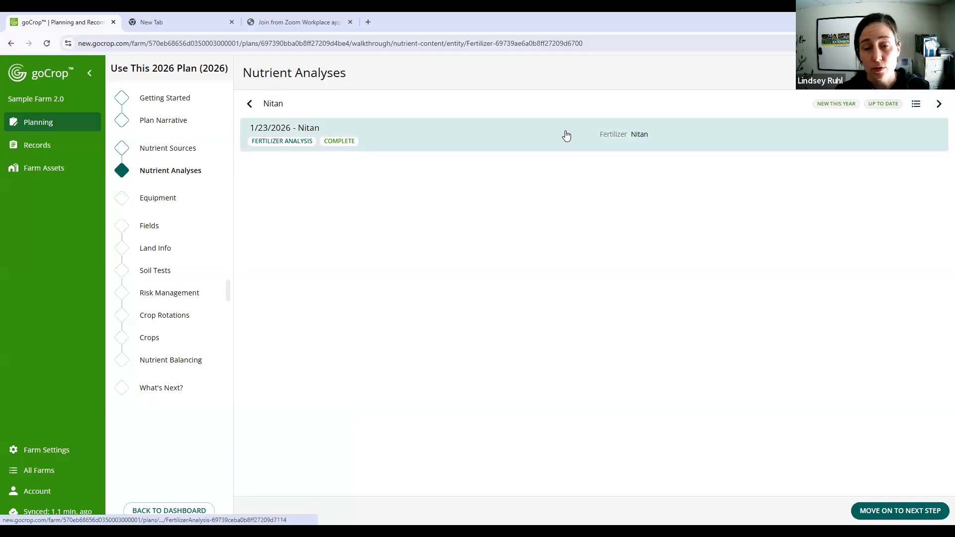
- Start a fertilizer analysis for Organic Amendment and enter 5% each for nitrogen, phosphorus and potassium
left_click(939, 104)
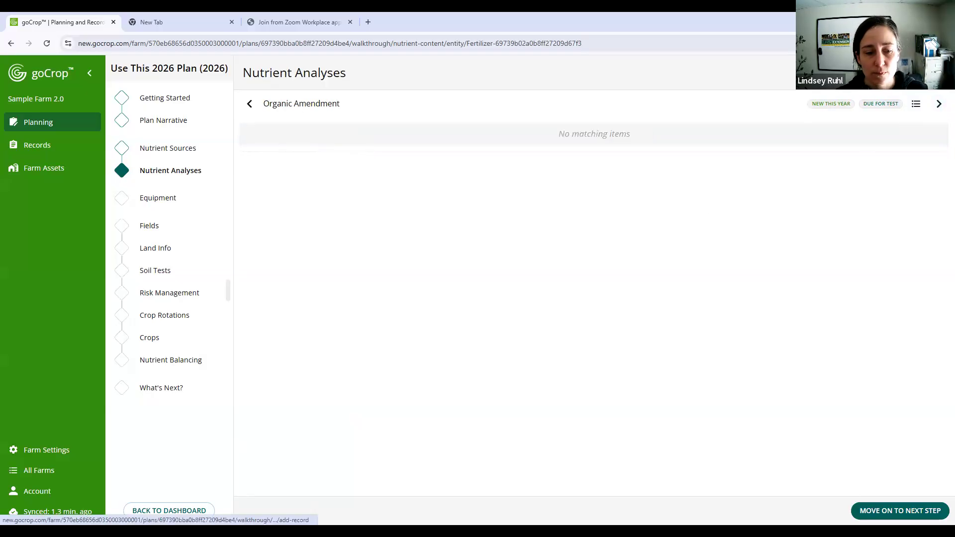
left_click(905, 72)
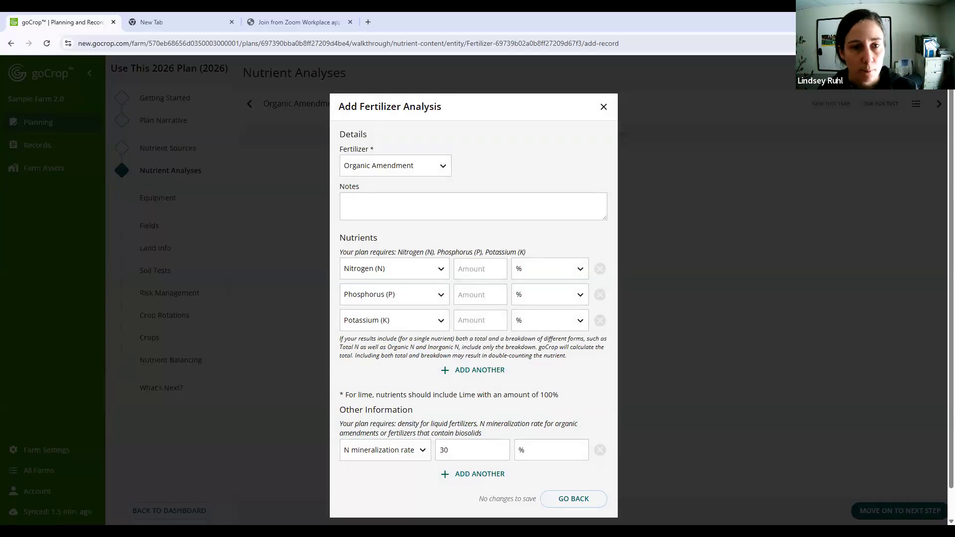
left_click(463, 269)
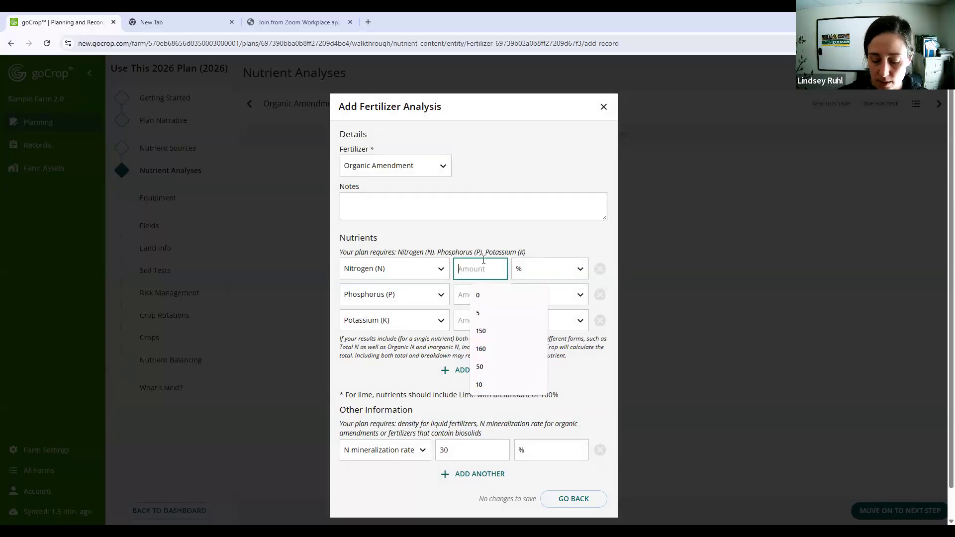
type("5")
left_click(477, 297)
type("5")
left_click(463, 322)
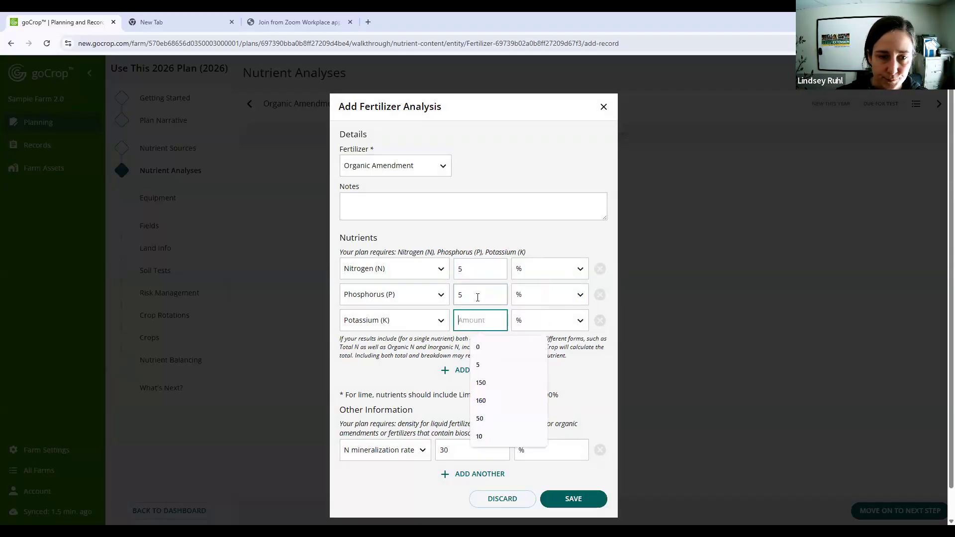
type("5")
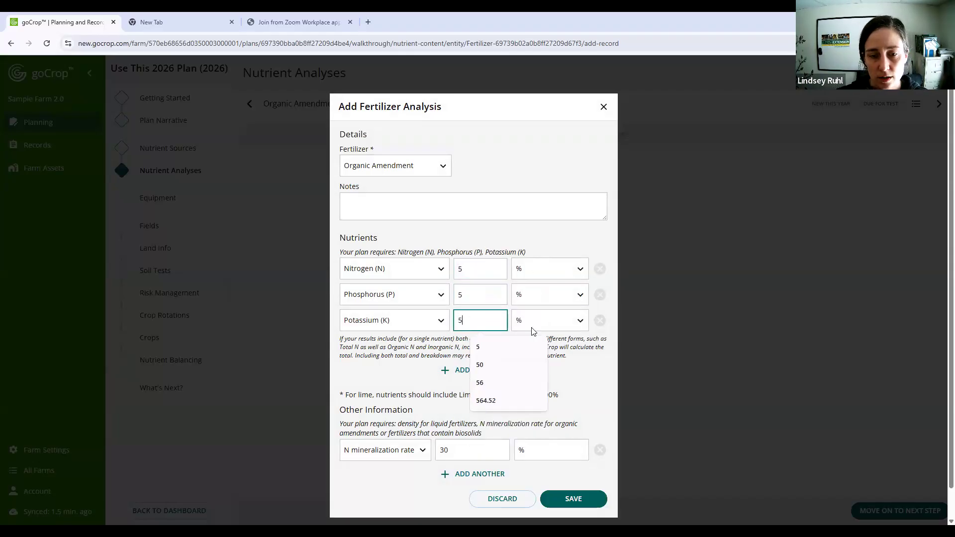
left_click(592, 361)
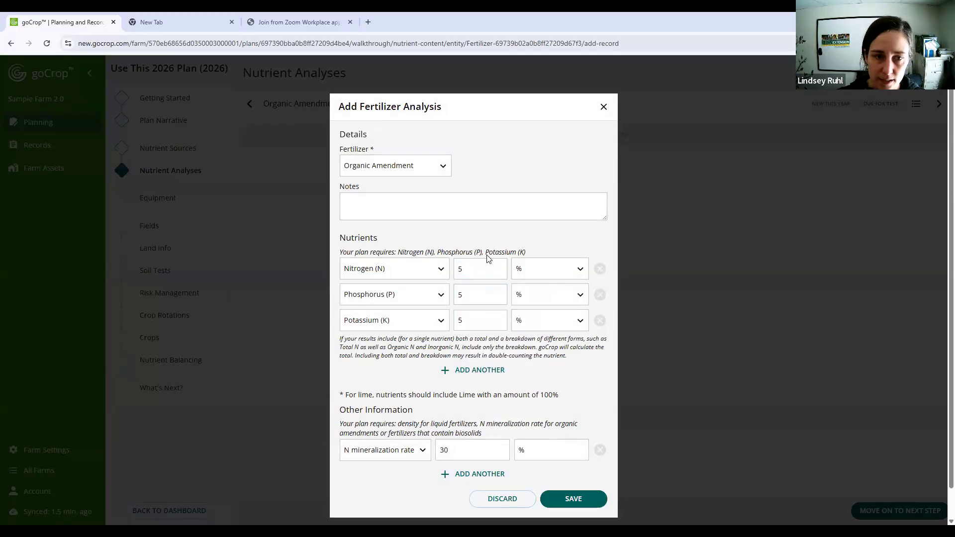
left_click(532, 297)
scroll(533, 296, "down", 1)
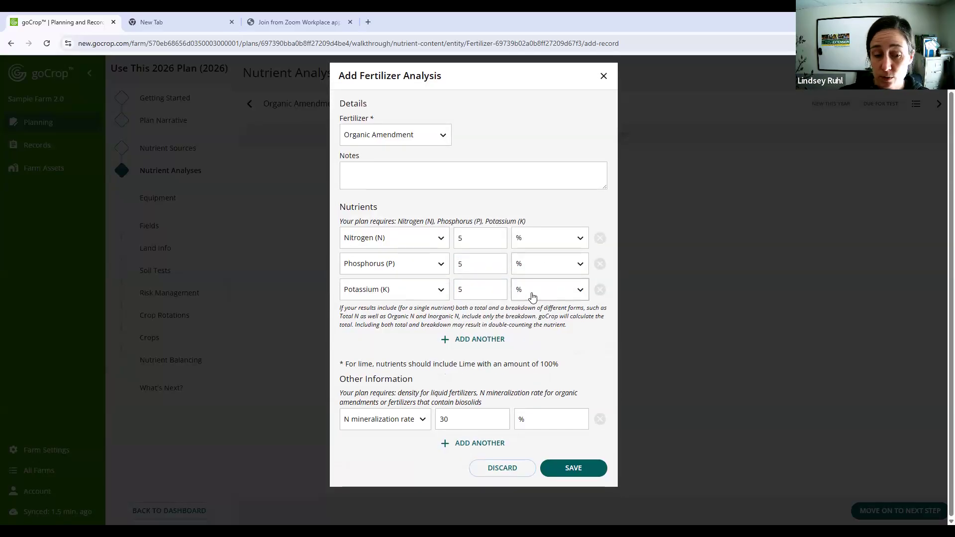
scroll(285, 338, "up", 1)
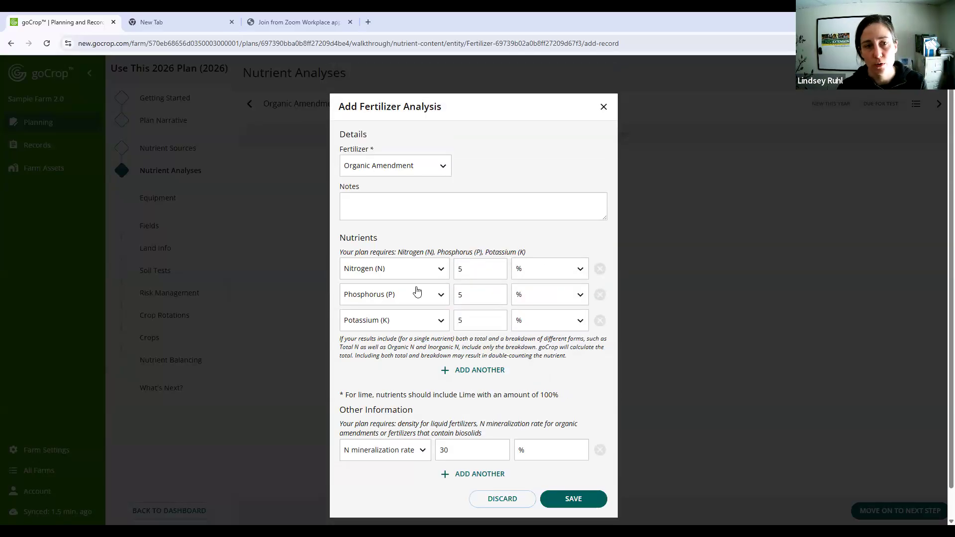
- Save the Organic Amendment fertilizer analysis with its 30% N mineralization rate and go to Urea's nutrient analyses
scroll(416, 294, "down", 1)
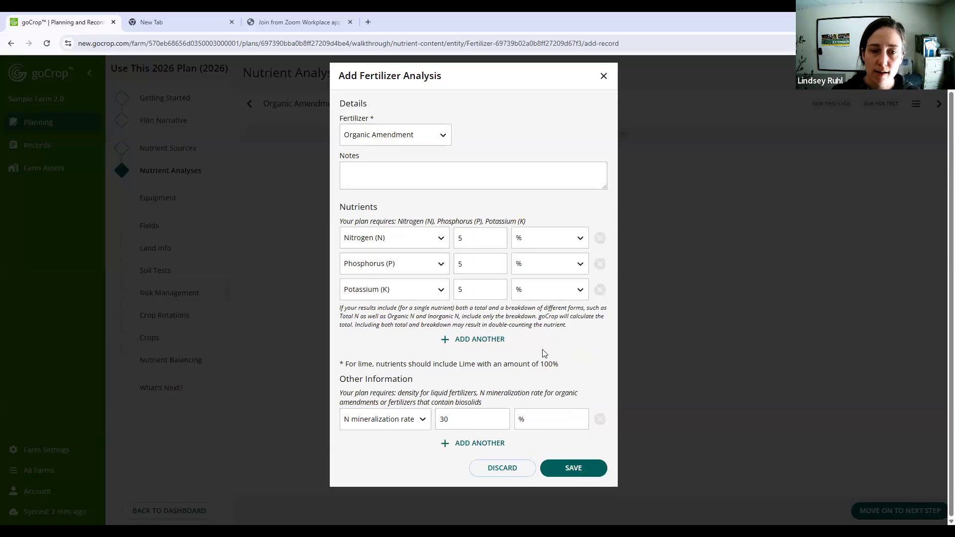
left_click(571, 470)
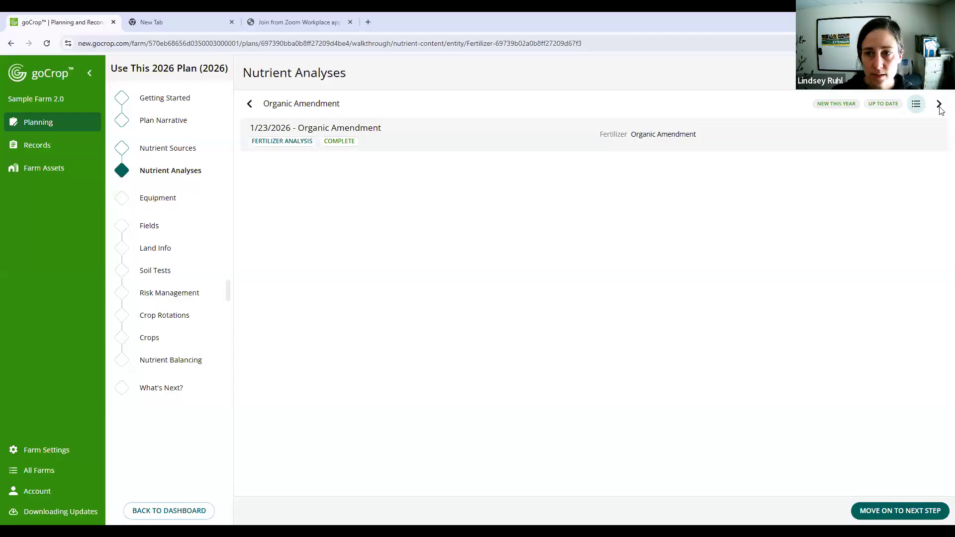
left_click(938, 105)
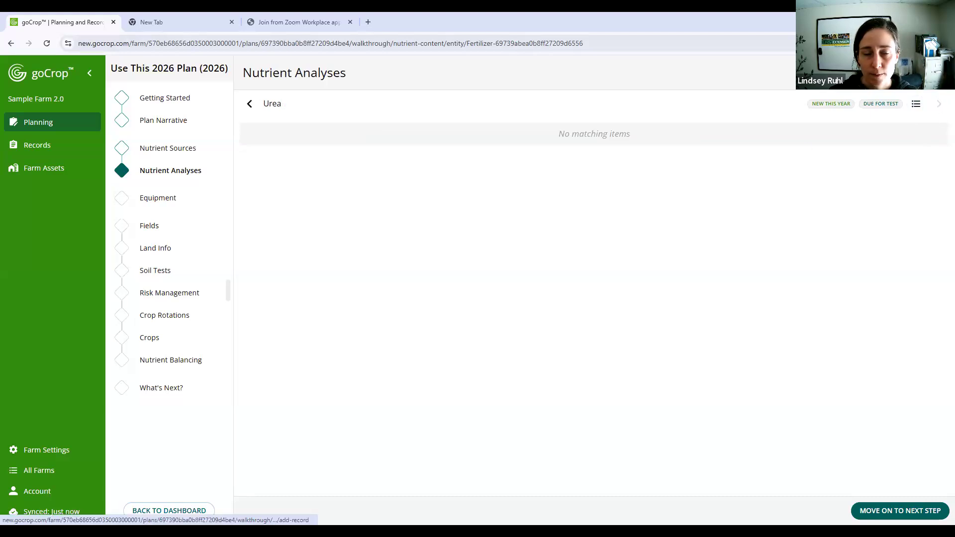
- Start a fertilizer analysis for Urea and enter 46% nitrogen, 0% phosphorus and 0% potassium
left_click(913, 72)
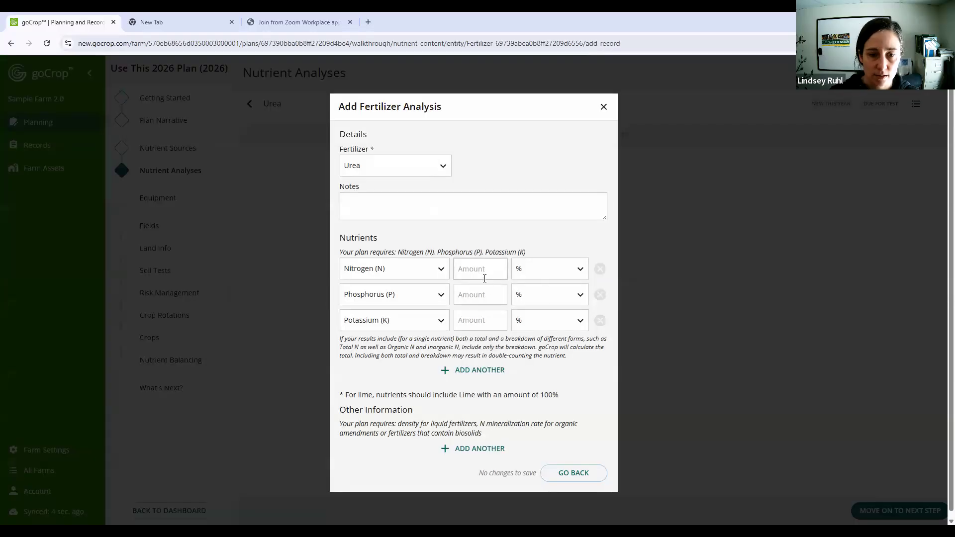
left_click(482, 271)
type("46")
left_click(480, 296)
type("0")
left_click(470, 322)
type("0")
left_click(596, 371)
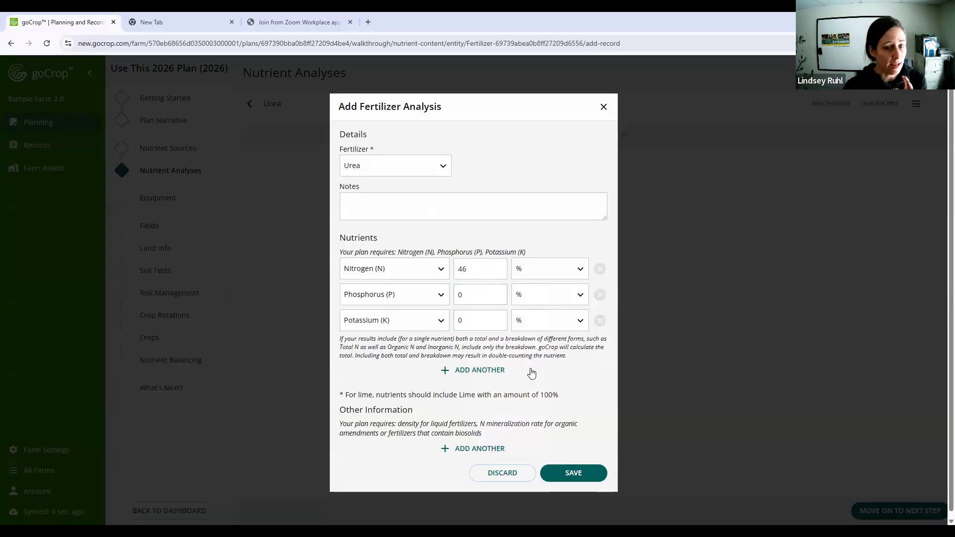
- Try adding Boron at 2% as an extra nutrient in the Urea analysis, and remove that row
left_click(490, 373)
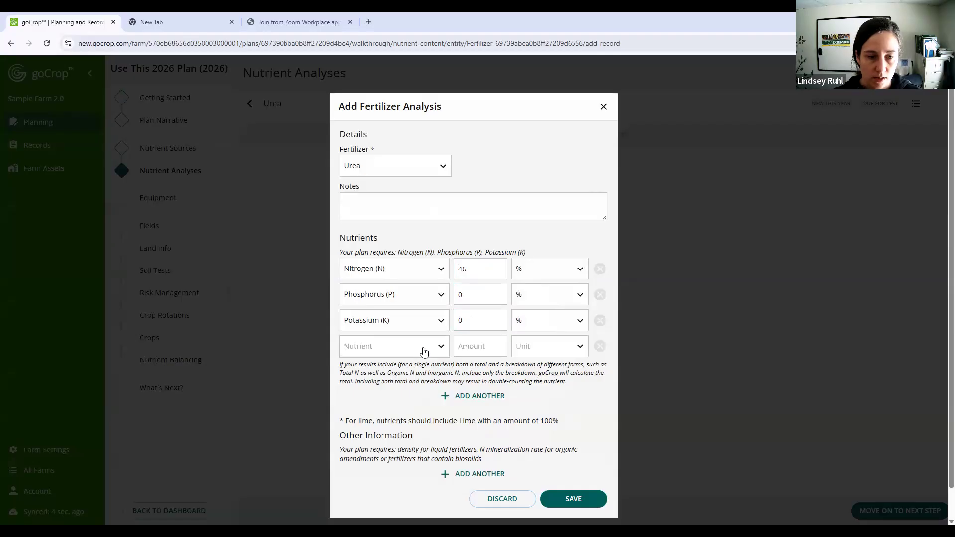
left_click(422, 348)
scroll(412, 433, "down", 2)
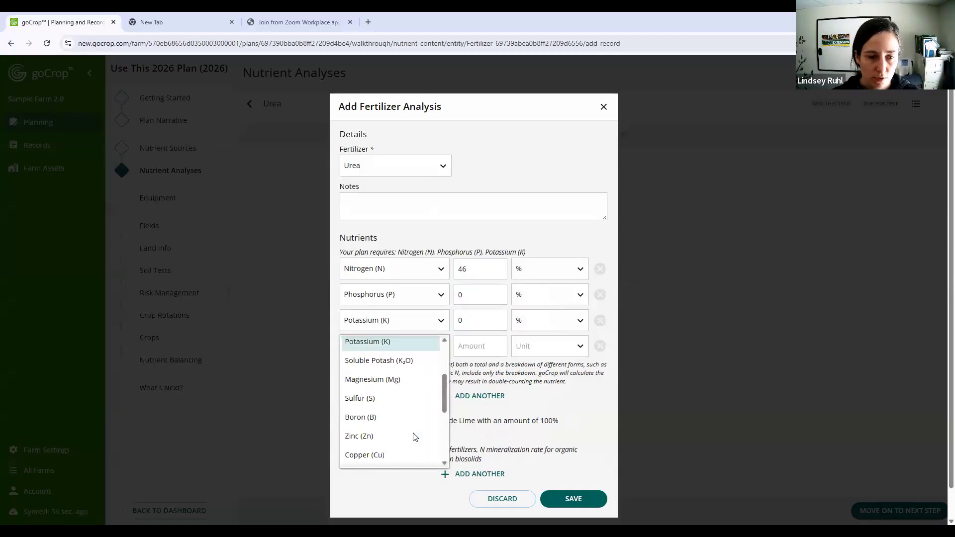
left_click(411, 418)
left_click(473, 346)
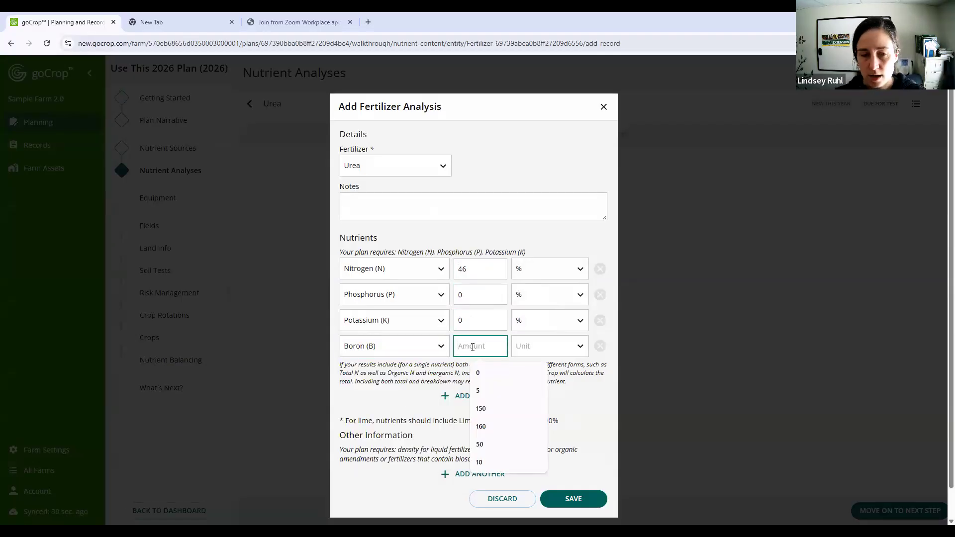
type("2")
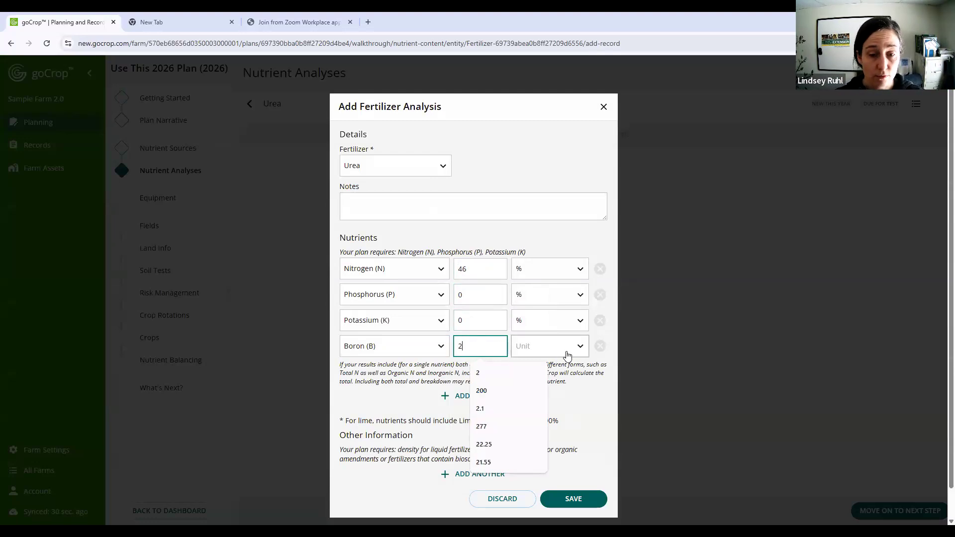
left_click(576, 351)
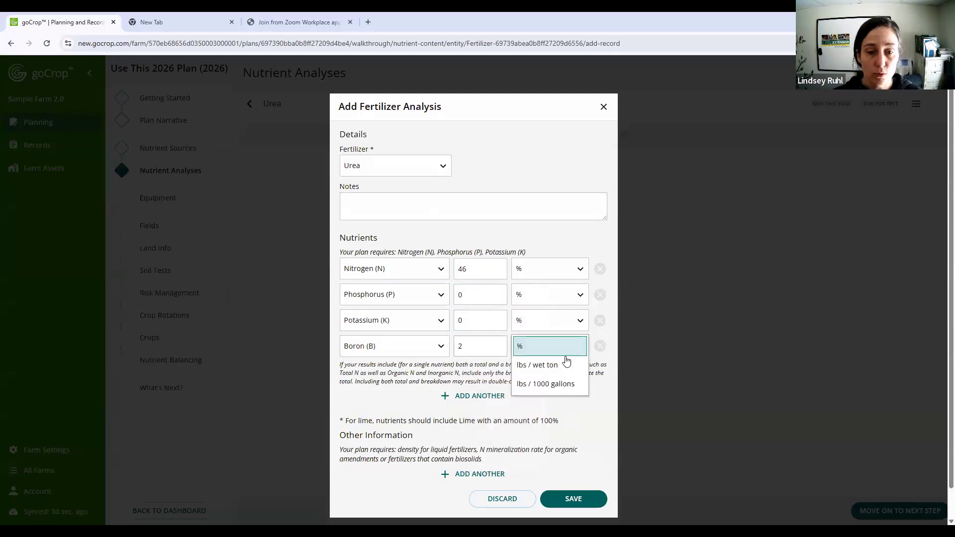
left_click(565, 363)
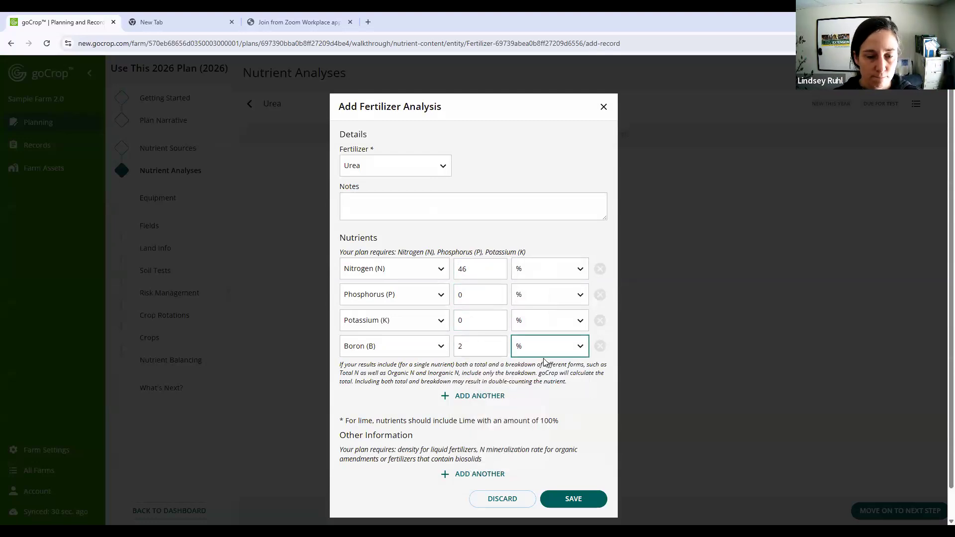
left_click(600, 347)
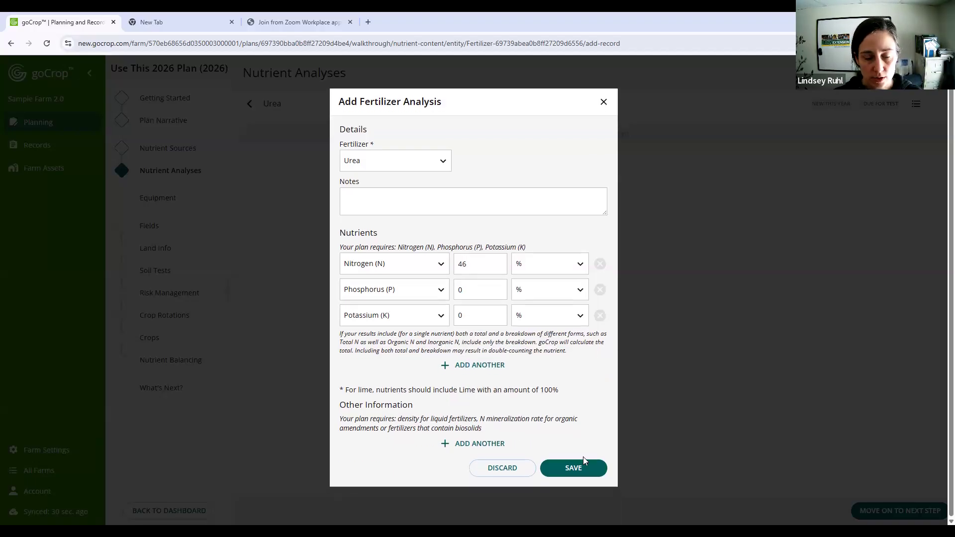
- Save the Urea analysis and return to the list of included nutrient sources
left_click(581, 469)
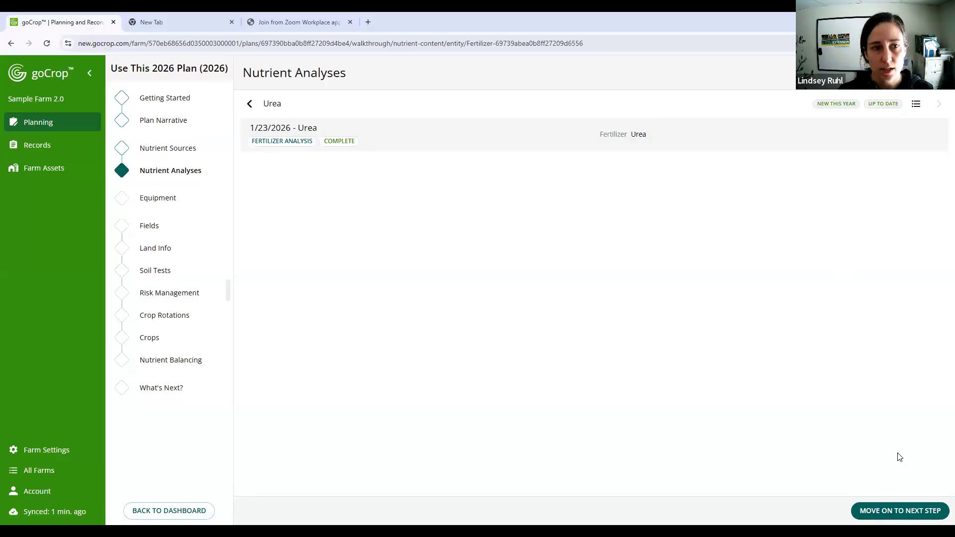
left_click(915, 103)
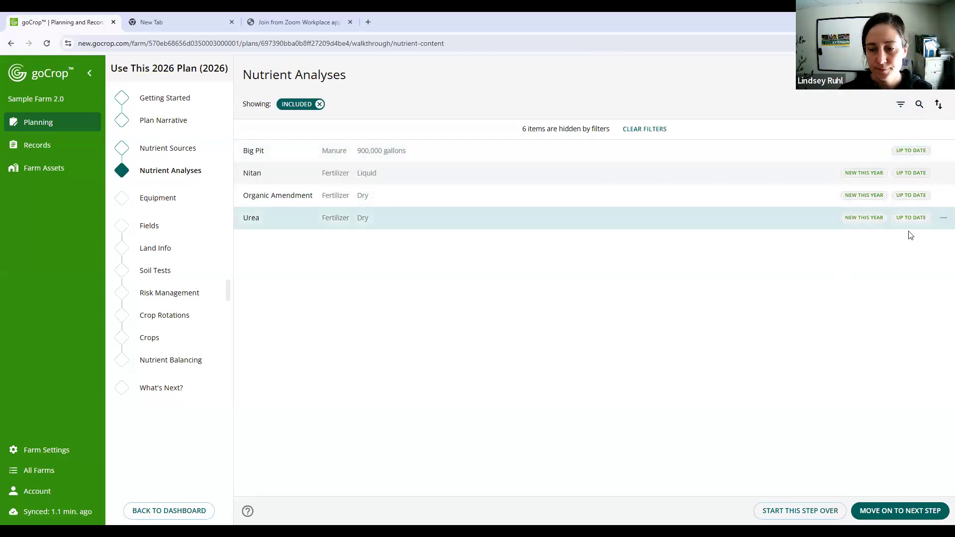
- Move on to the Equipment step, include only the Liquid Spreader in the plan and dismiss the review instructions
left_click(892, 507)
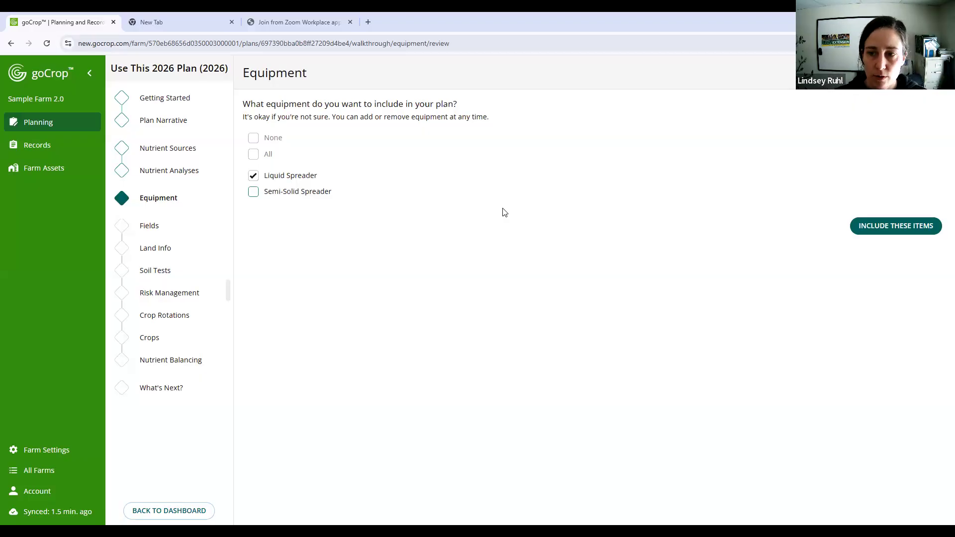
left_click(881, 231)
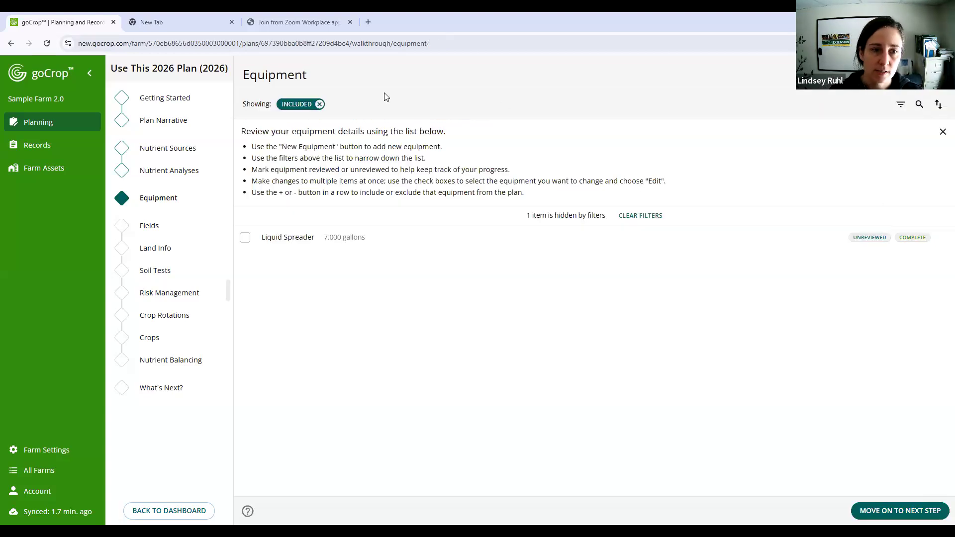
left_click(941, 131)
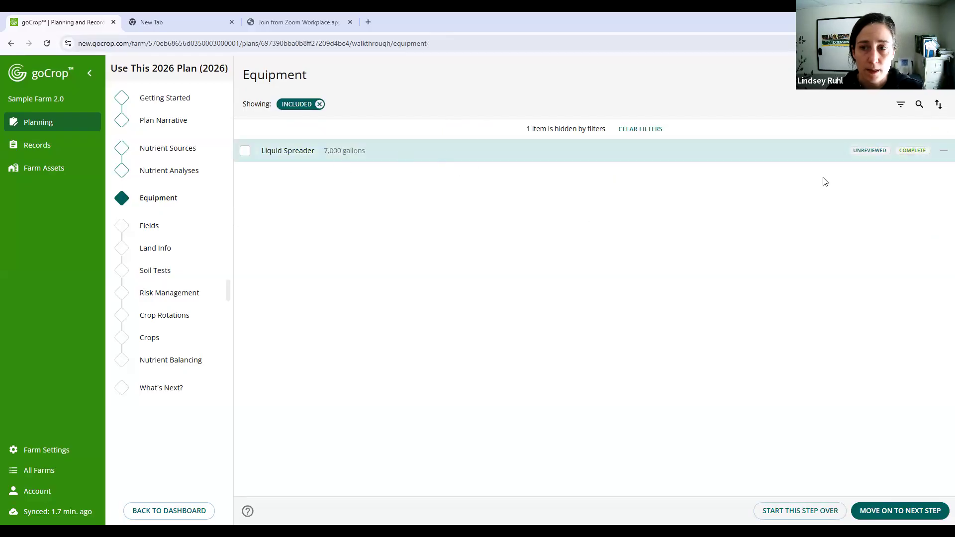
- Set the Liquid Spreader's Calibrated option to Yes and apply the change from 2026 onwards
left_click(625, 156)
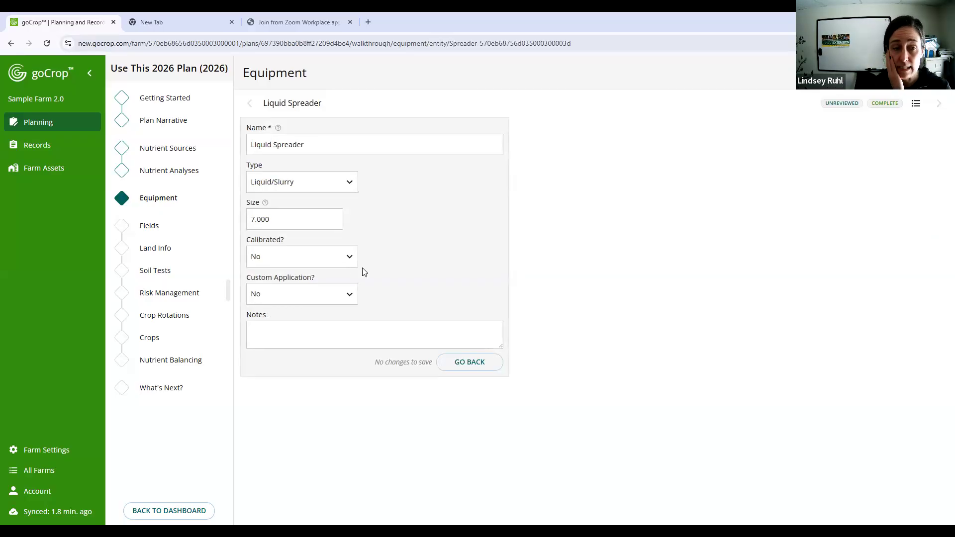
left_click(331, 260)
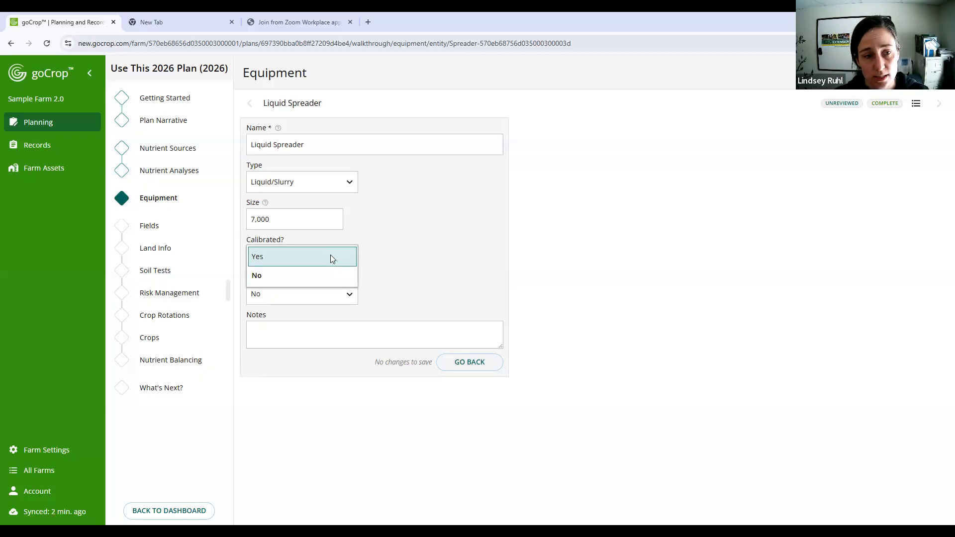
left_click(331, 257)
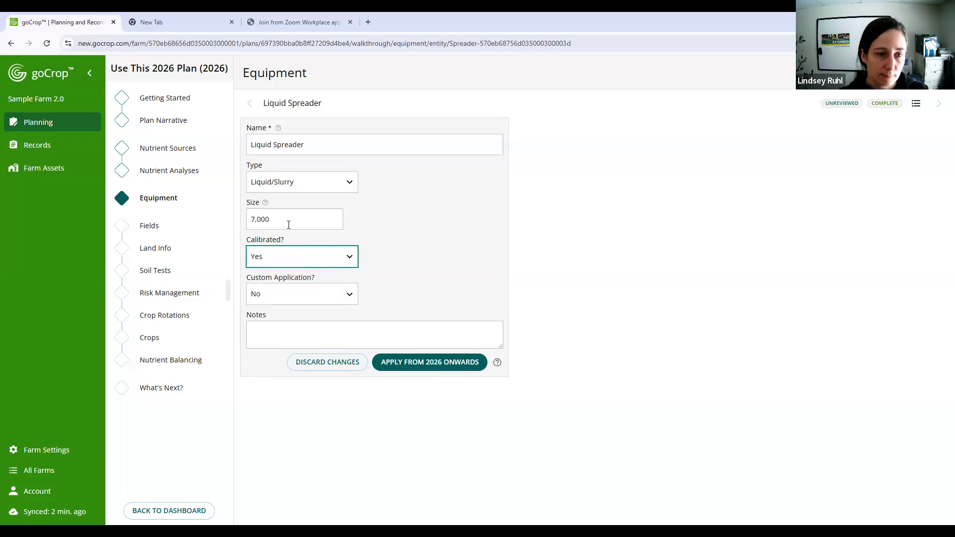
key("shift+Tab")
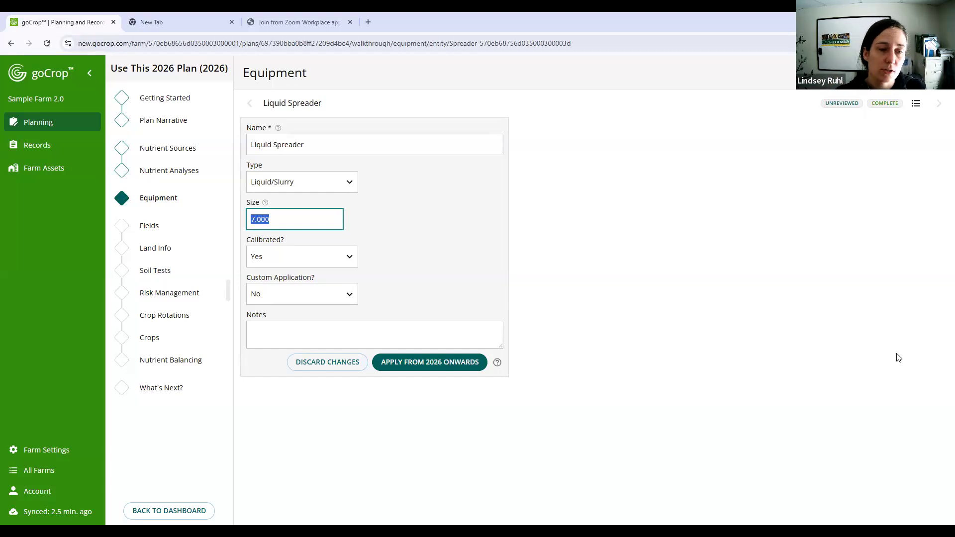
left_click(427, 362)
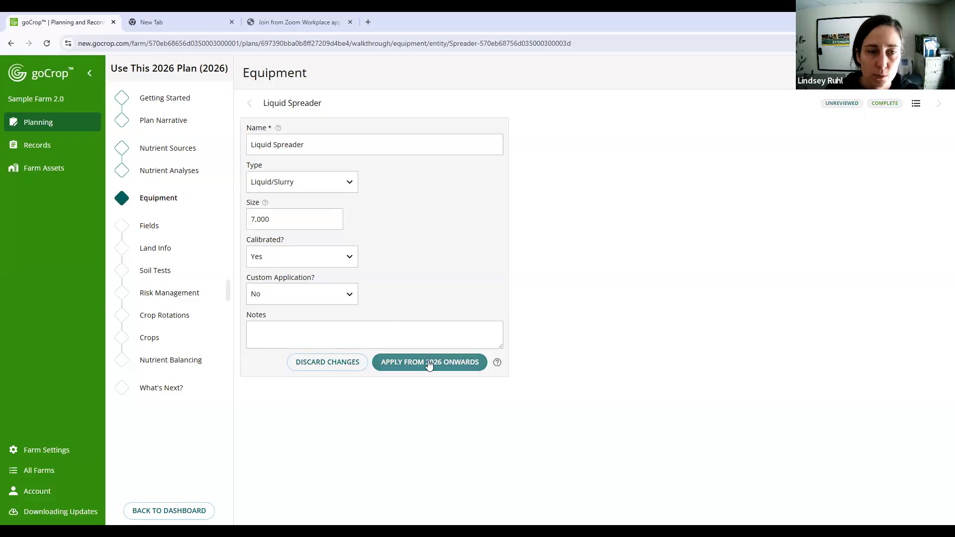
left_click(428, 363)
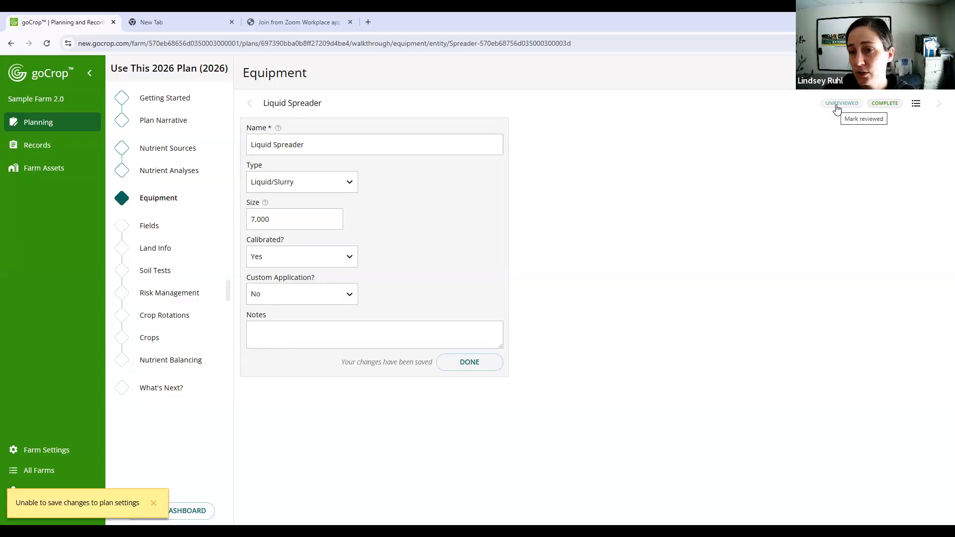
- Mark the Liquid Spreader as reviewed and return to the equipment list
left_click(837, 105)
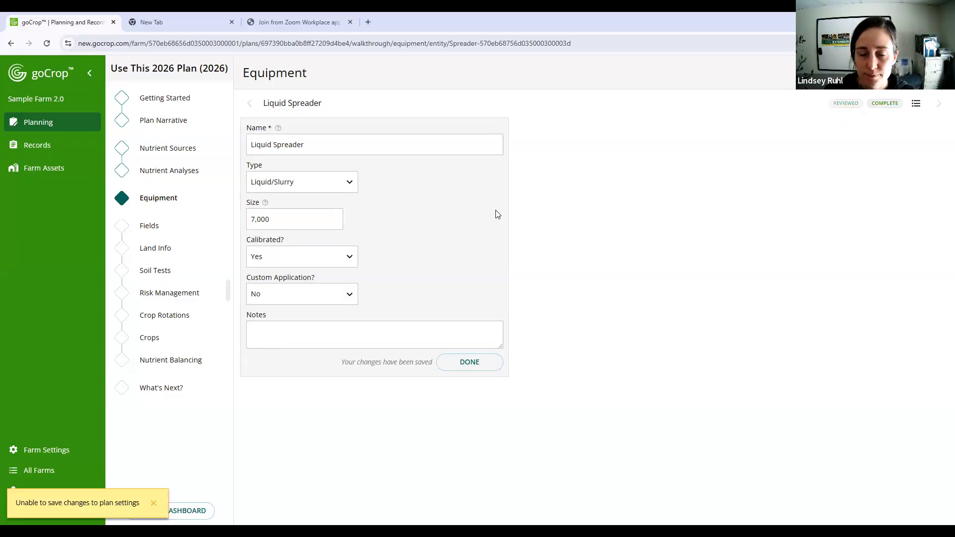
left_click(489, 366)
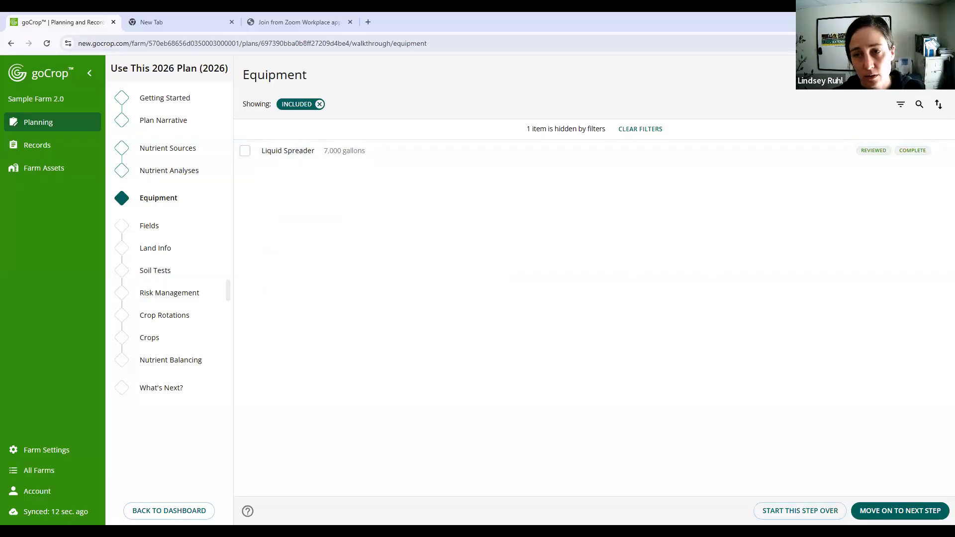
- Start adding a new spreader and show the help text for its name and size
left_click(703, 112)
left_click(278, 126)
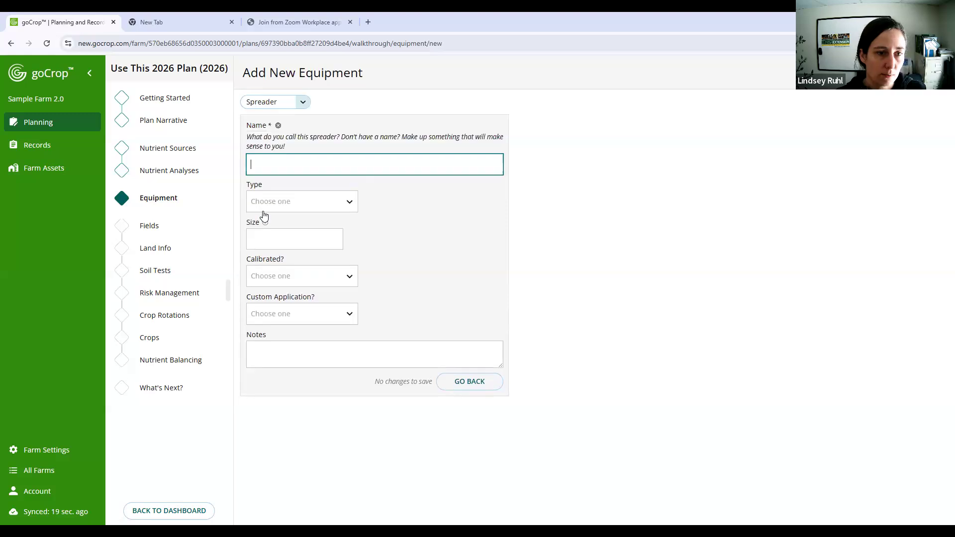
left_click(265, 223)
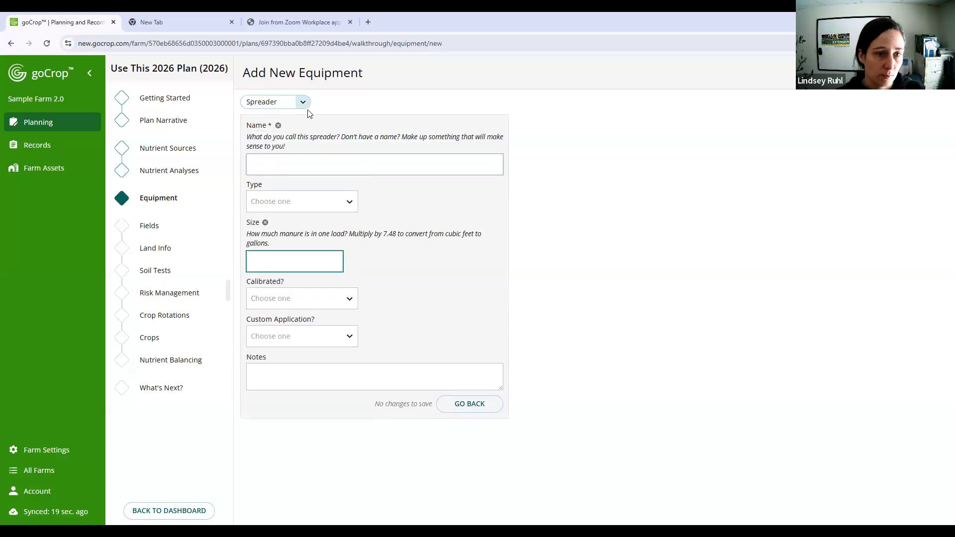
- Try Liquid/Slurry as the new spreader's type to check which unit its size uses
left_click(346, 203)
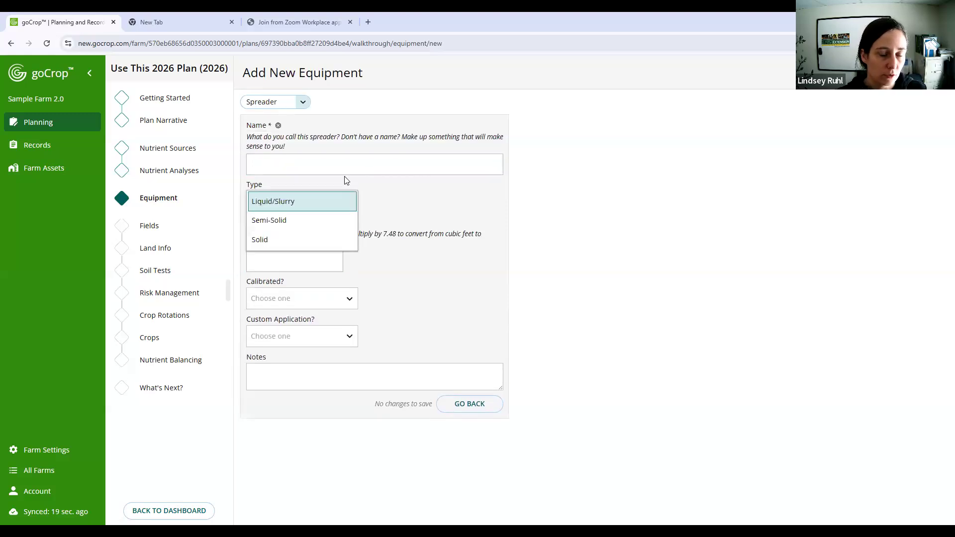
left_click(316, 202)
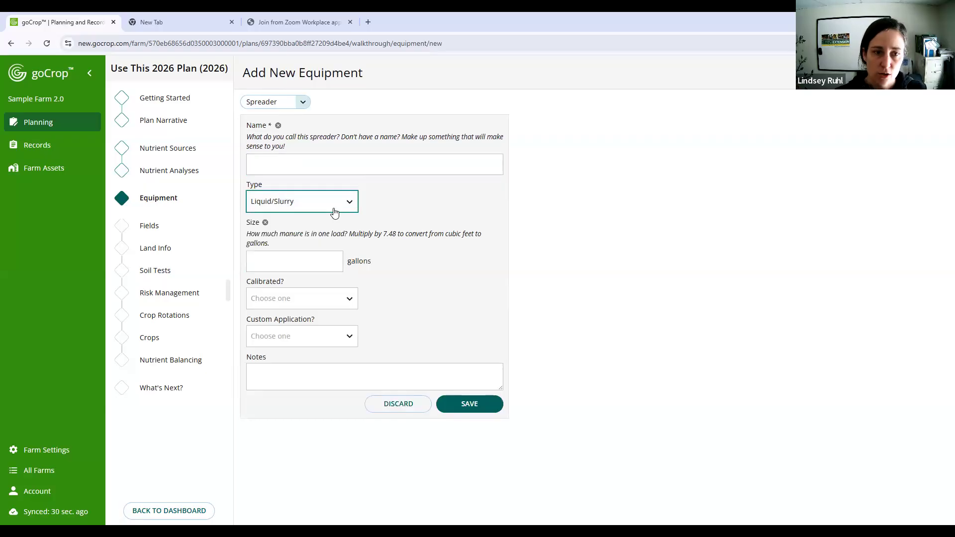
left_click(582, 251)
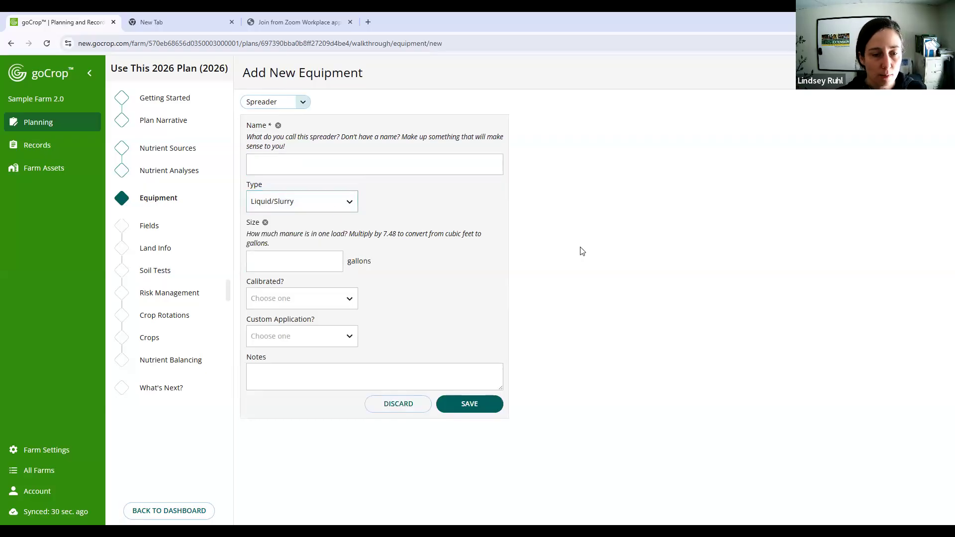
double_click(582, 251)
- Switch the new spreader's type to Solid and check the unit beside its size
left_click(351, 203)
left_click(320, 240)
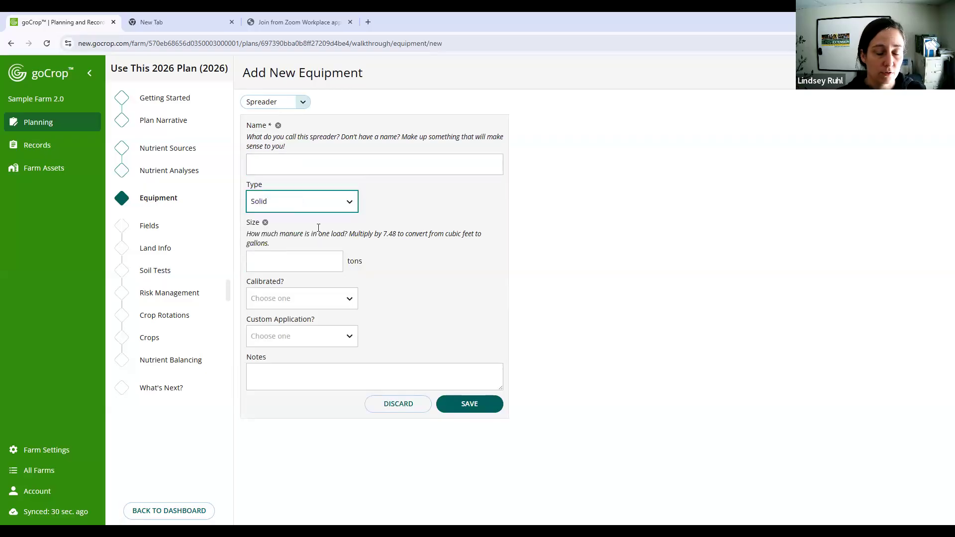
double_click(354, 260)
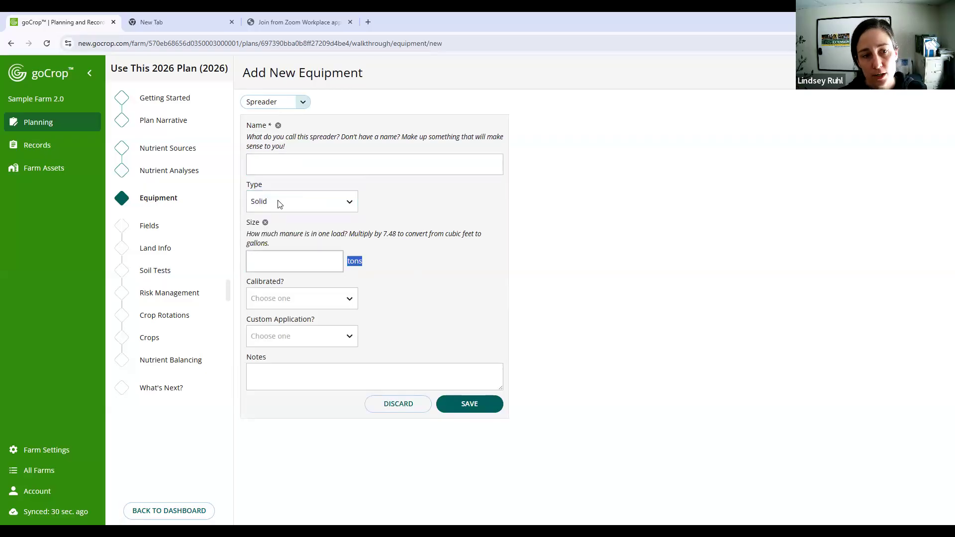
left_click(321, 201)
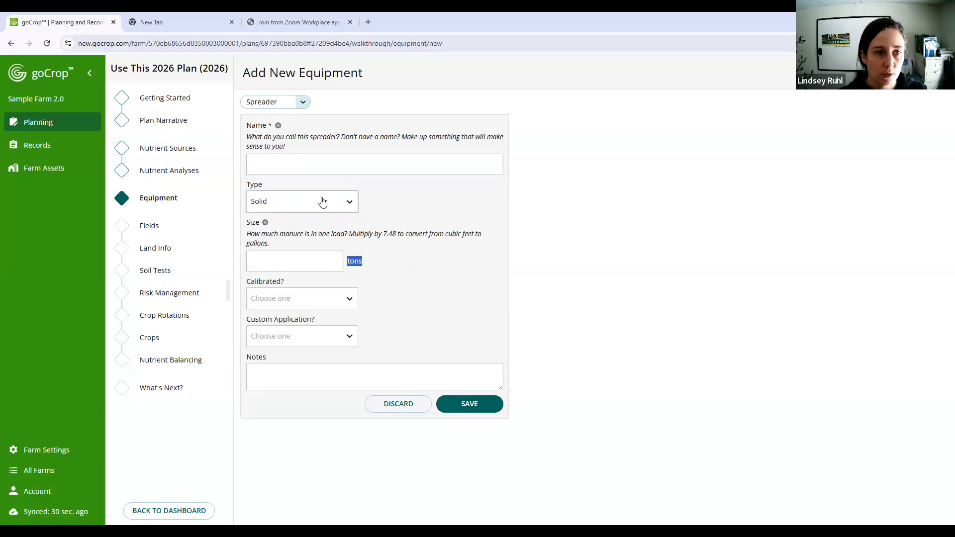
left_click(362, 261)
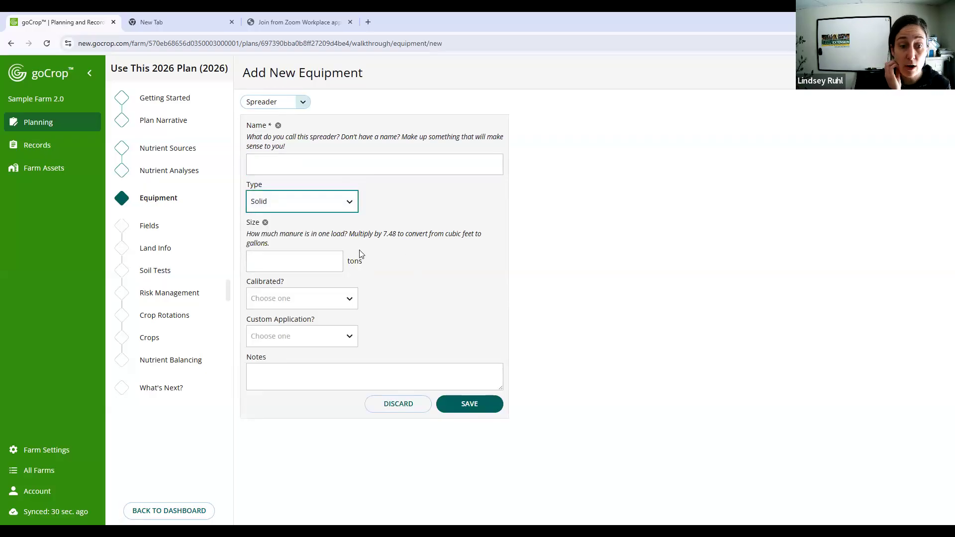
- Set the new spreader's type to Semi-Solid and compare its size unit with the other types
left_click(329, 208)
left_click(323, 220)
left_click(337, 203)
left_click(333, 202)
left_click(332, 209)
left_click(325, 220)
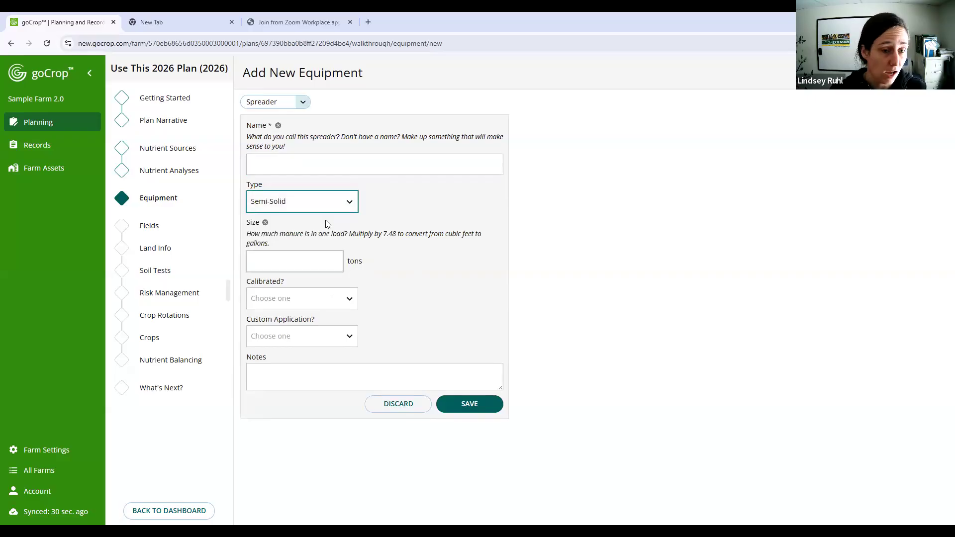
- Check the size unit and the available equipment kinds, keep Spreader, and discard the new equipment entry
left_click(354, 260)
double_click(530, 262)
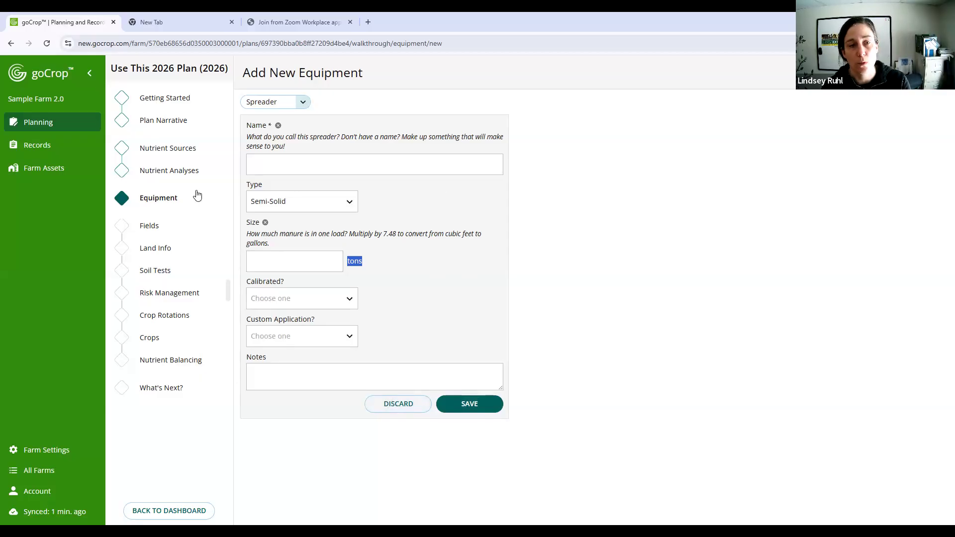
left_click(301, 102)
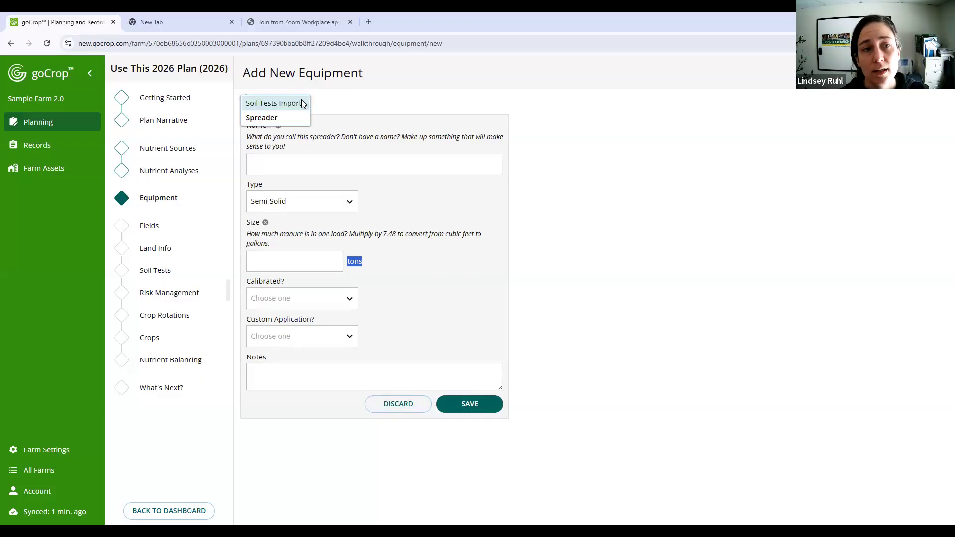
left_click(276, 119)
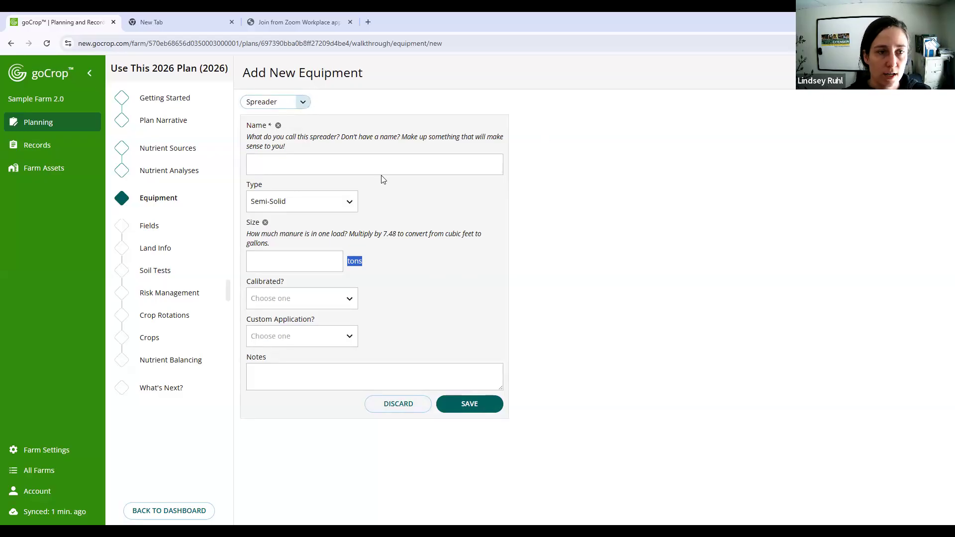
left_click(415, 403)
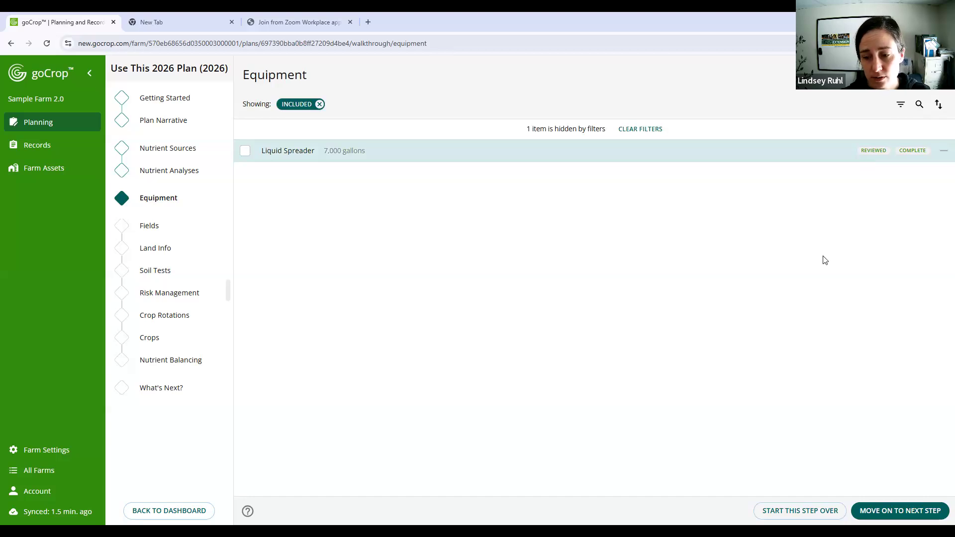
- Move on to the Fields step and include Back Field, Front Field, Hill Pasture and New Field in the plan
left_click(926, 512)
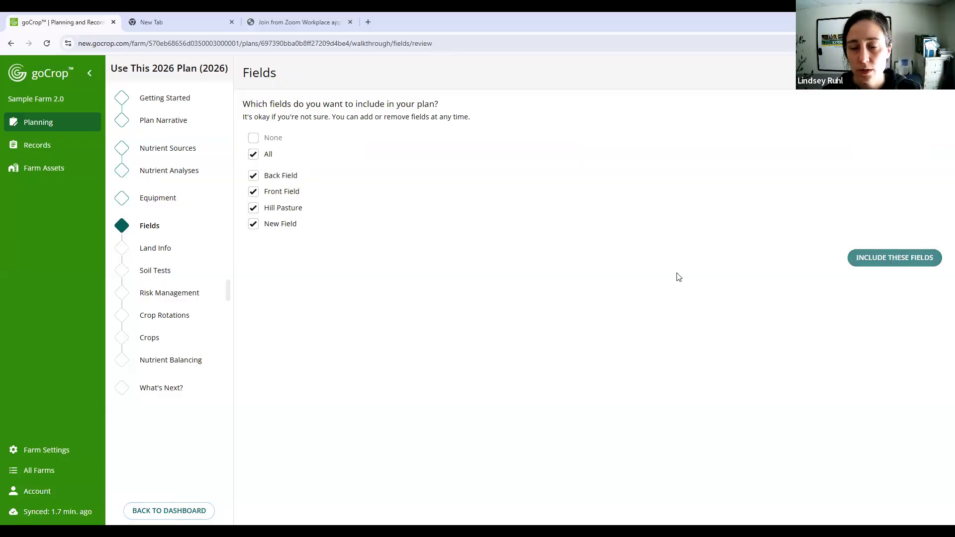
left_click(254, 209)
left_click(256, 212)
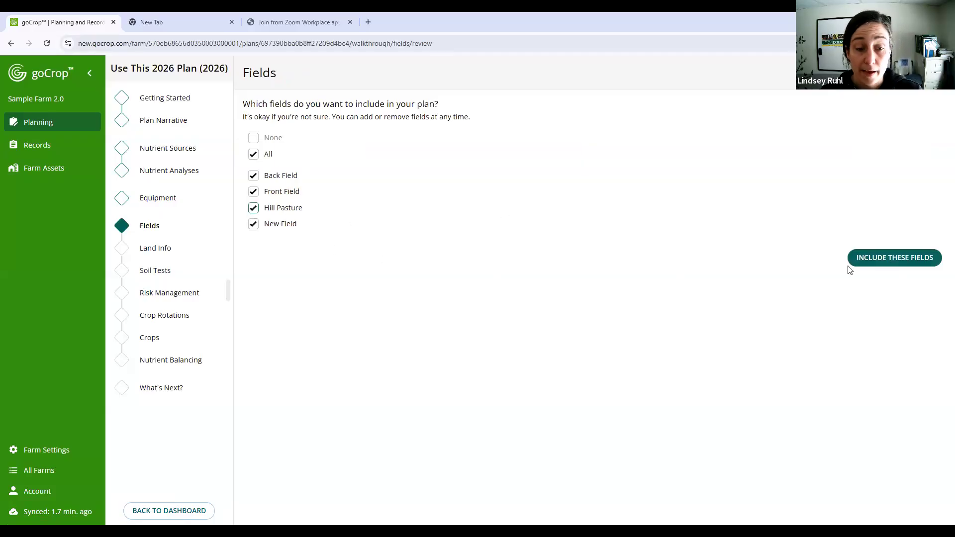
left_click(927, 258)
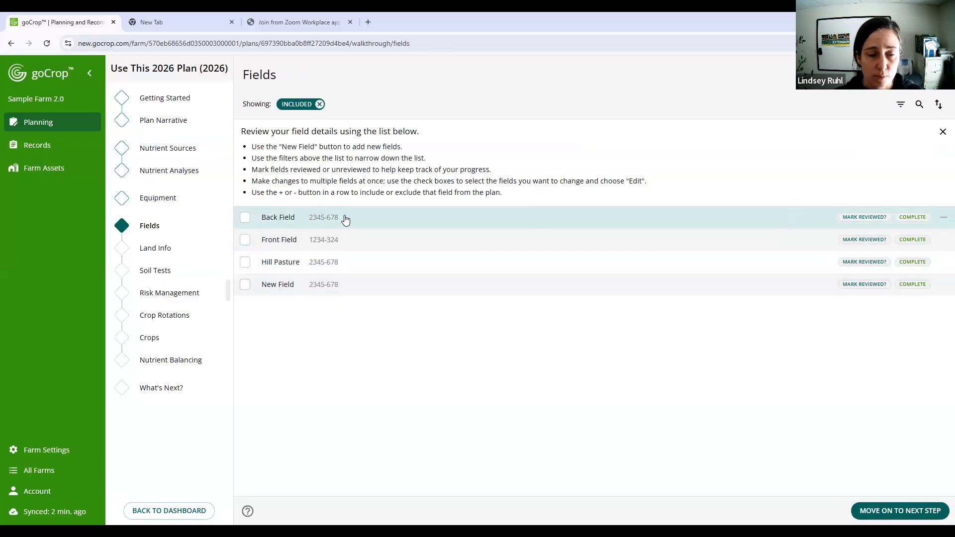
- Examine Back Field's tract and field numbers, size, ownership, notes and map boundary, and return to the field list
left_click(468, 217)
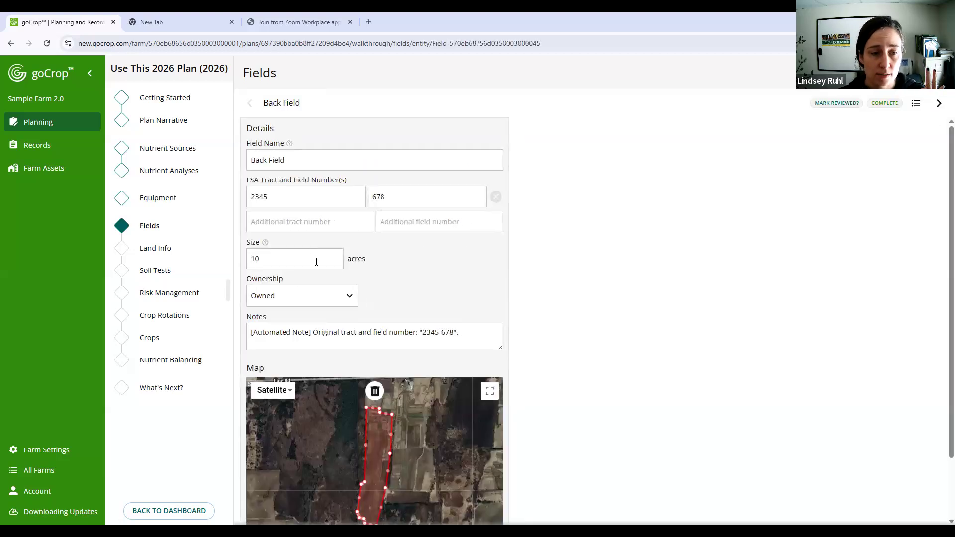
scroll(316, 262, "down", 1)
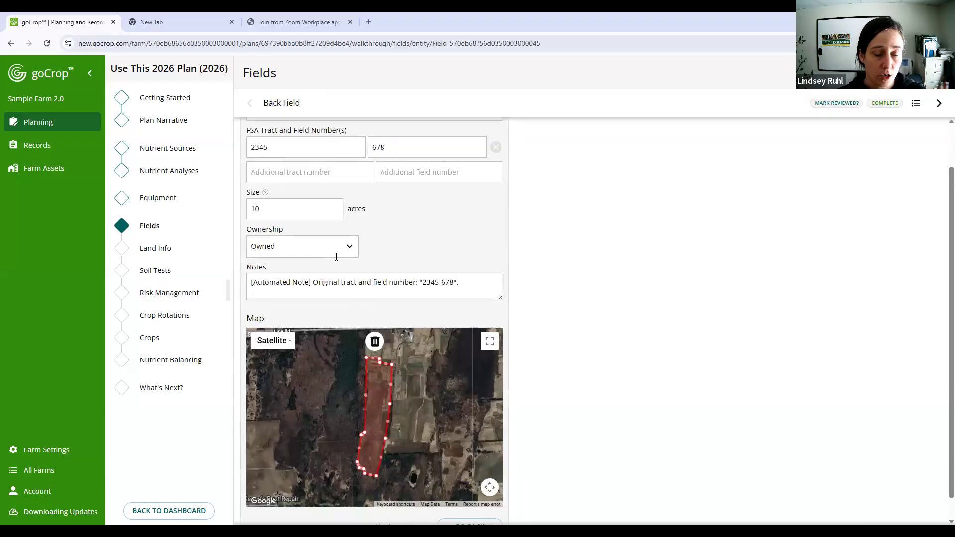
scroll(349, 258, "down", 1)
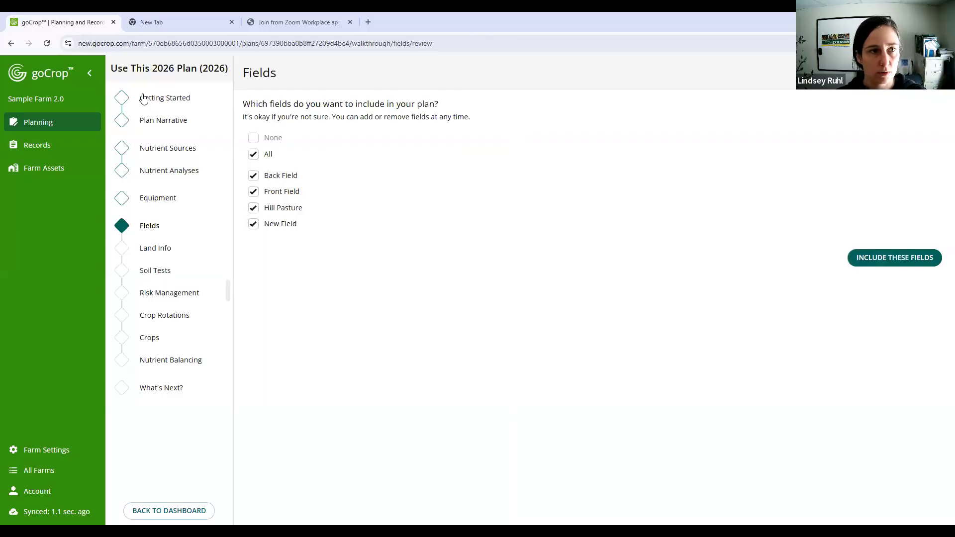
left_click(870, 266)
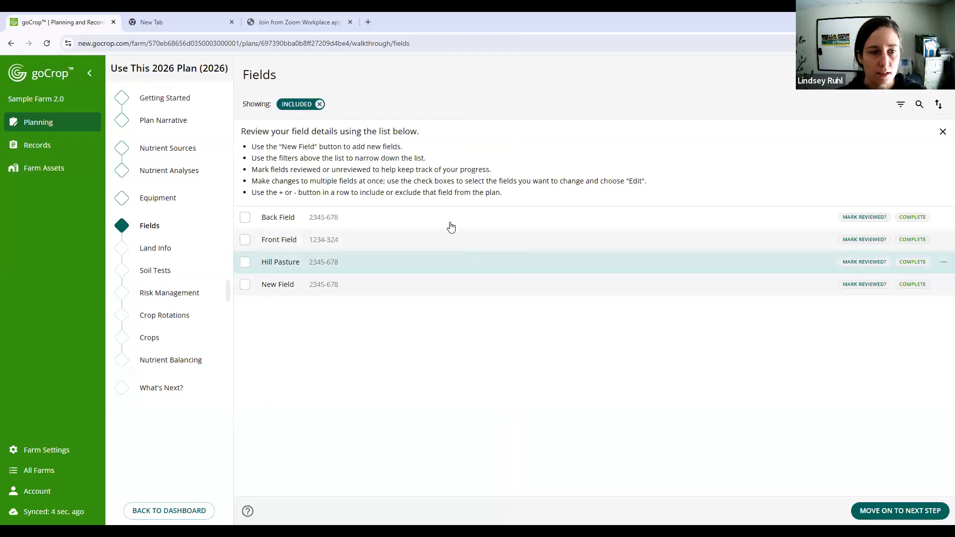
left_click(449, 217)
scroll(415, 323, "down", 2)
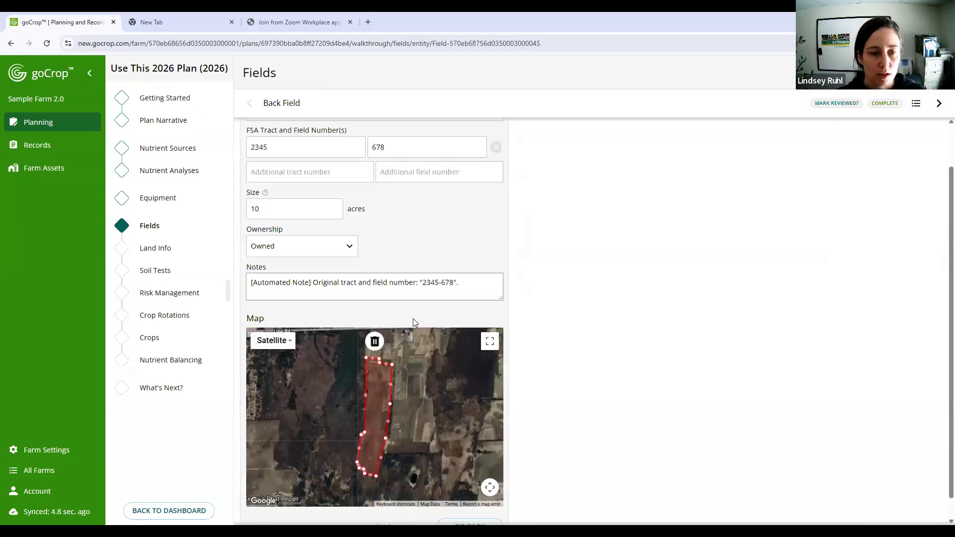
left_click(408, 289)
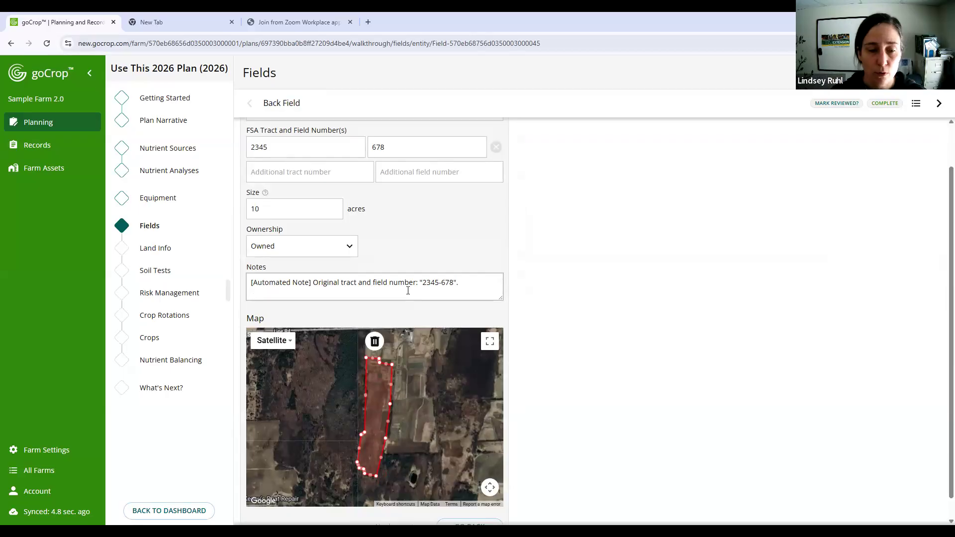
left_click(532, 282)
scroll(530, 301, "down", 1)
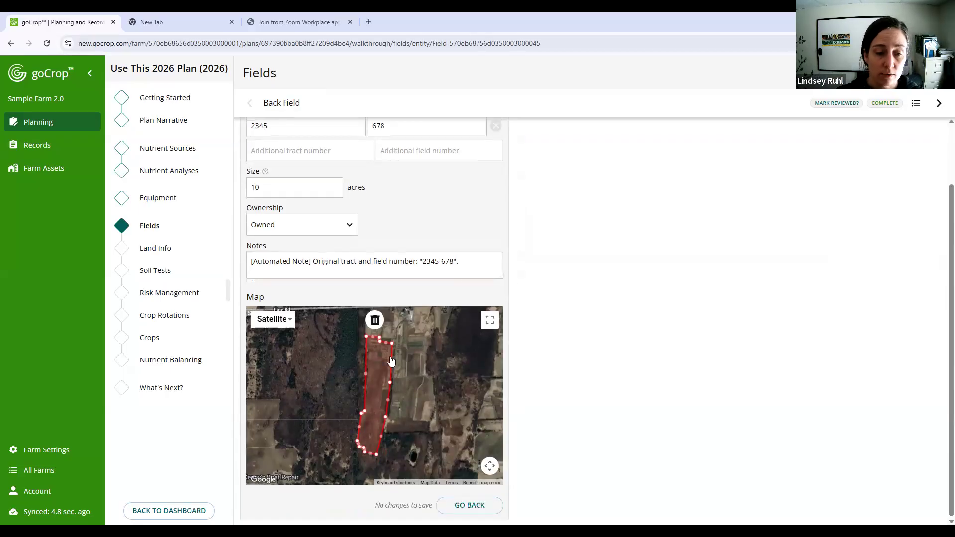
scroll(387, 353, "up", 2)
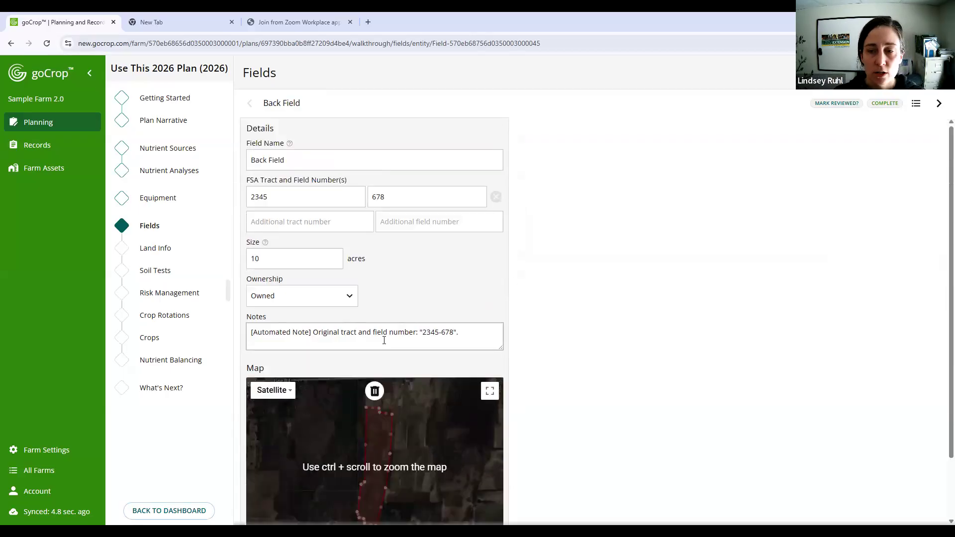
left_click(915, 103)
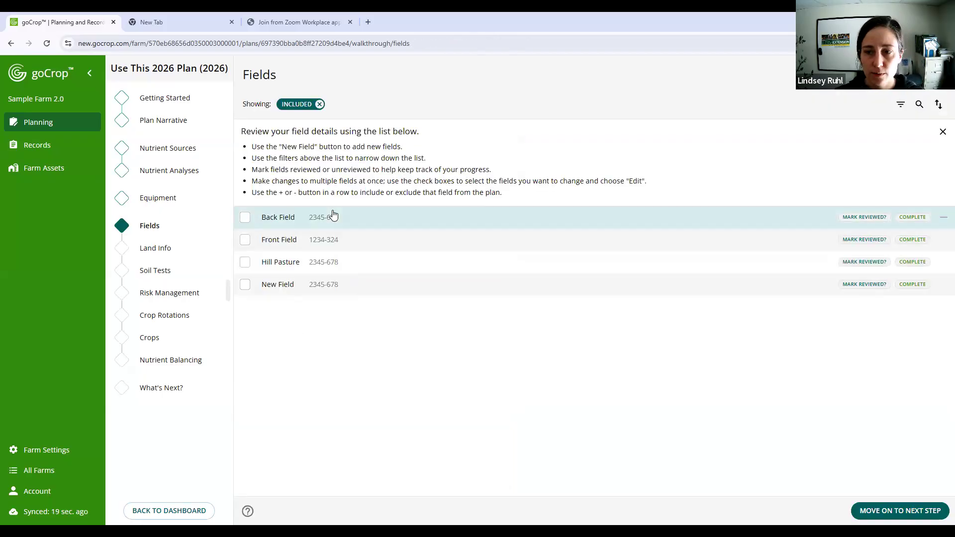
- Try marking Back Field and Front Field as reviewed, and clear both review marks
left_click(859, 219)
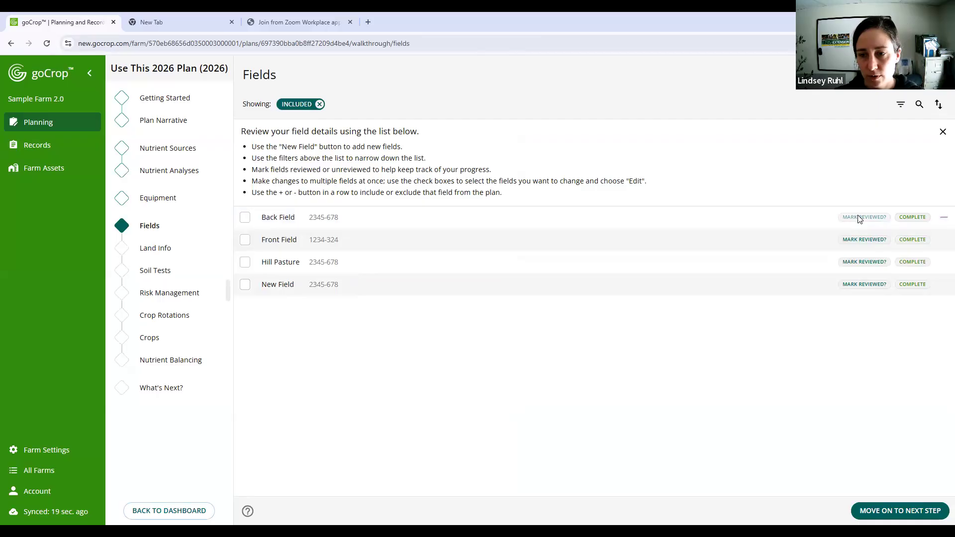
left_click(865, 153)
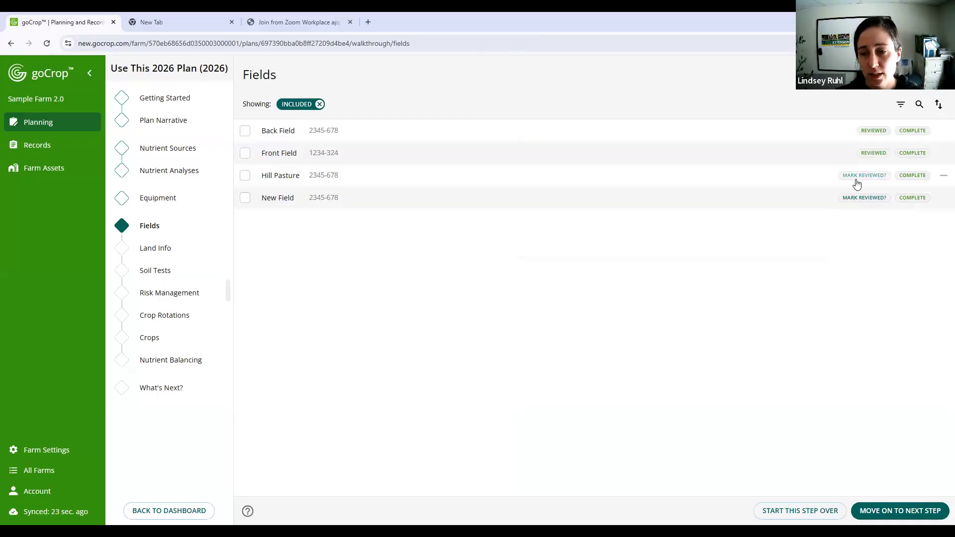
left_click(874, 154)
left_click(873, 130)
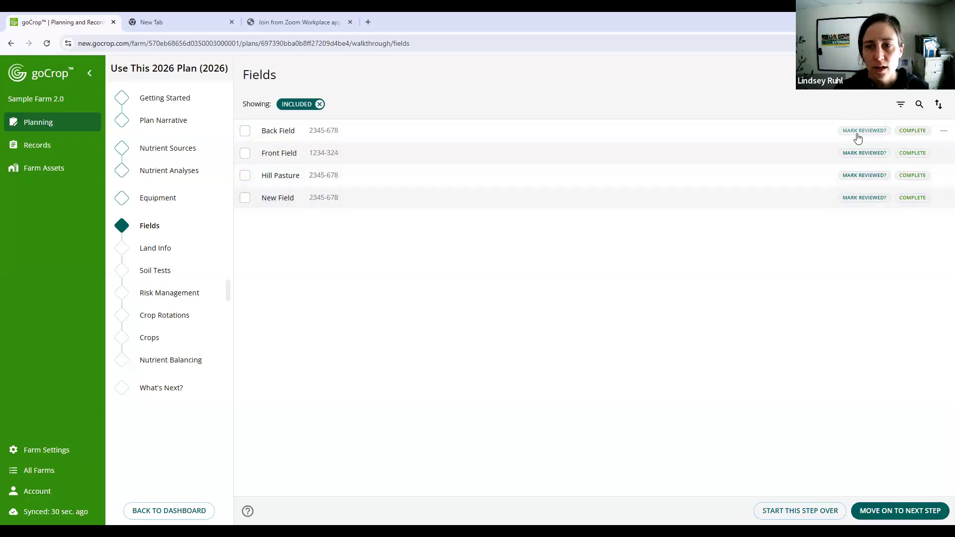
- Mark Back Field, Hill Pasture and New Field as reviewed
left_click(853, 176)
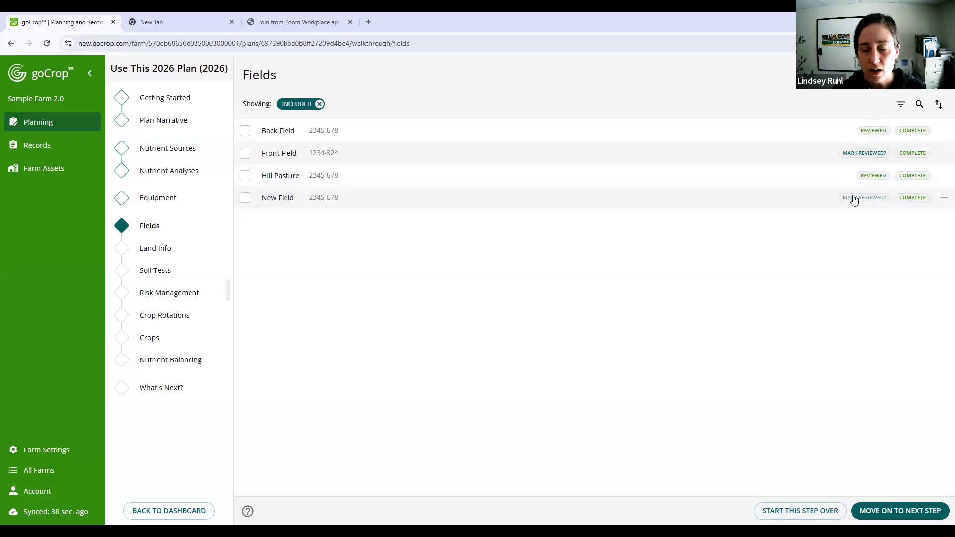
left_click(853, 198)
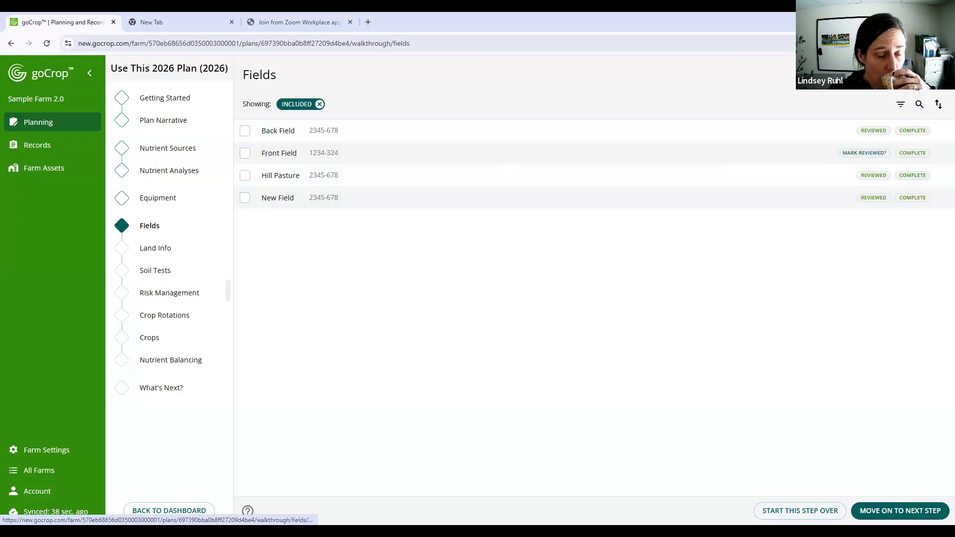
- Start adding a new field and show the help text for its field name and size
left_click(913, 75)
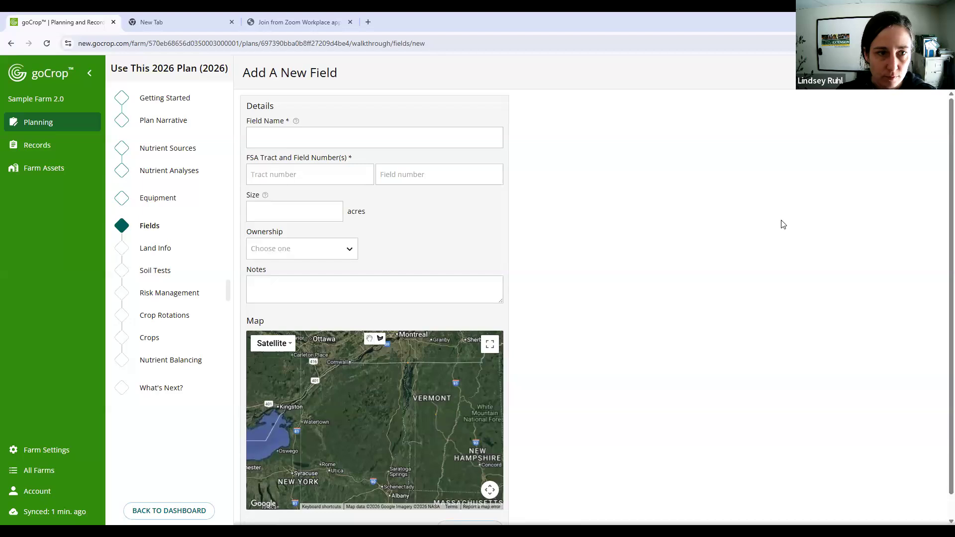
scroll(597, 233, "down", 1)
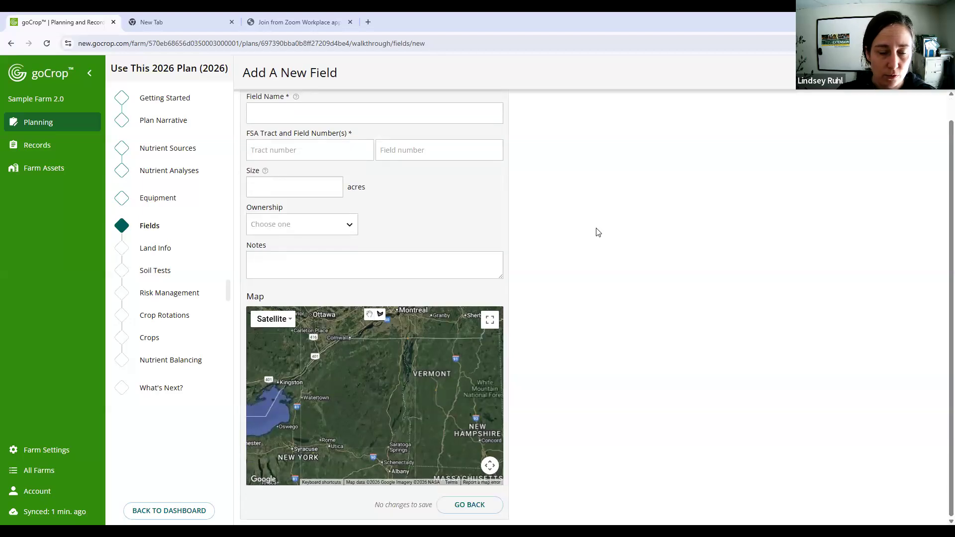
scroll(367, 134, "up", 1)
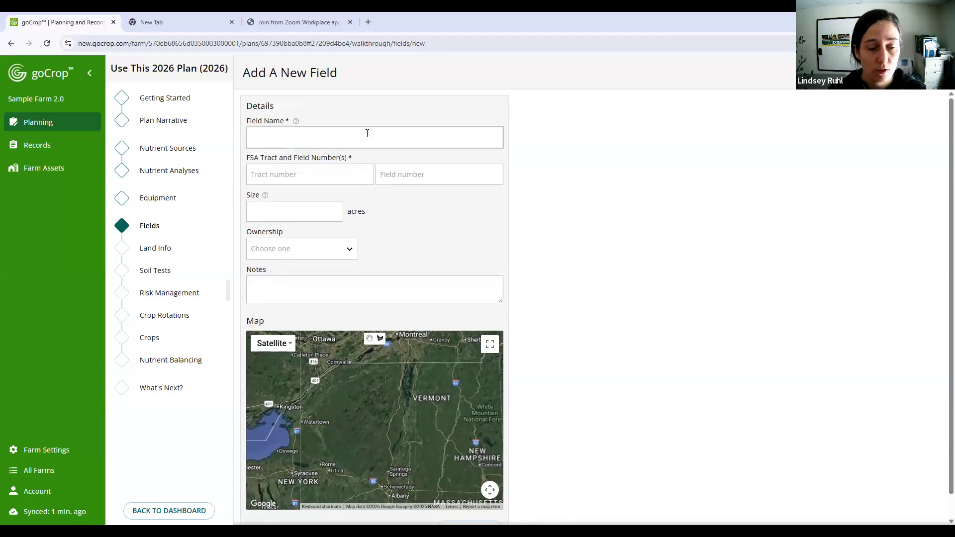
left_click(294, 121)
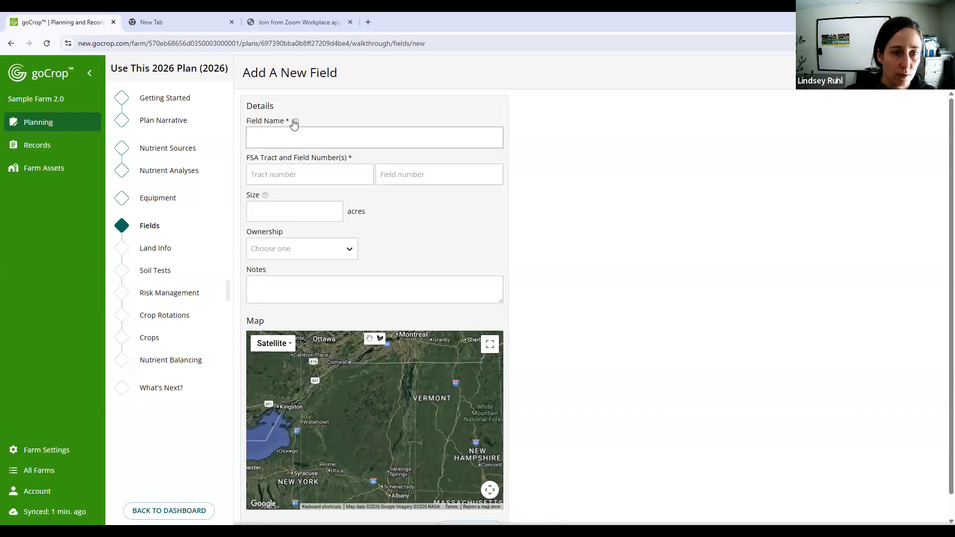
left_click(265, 217)
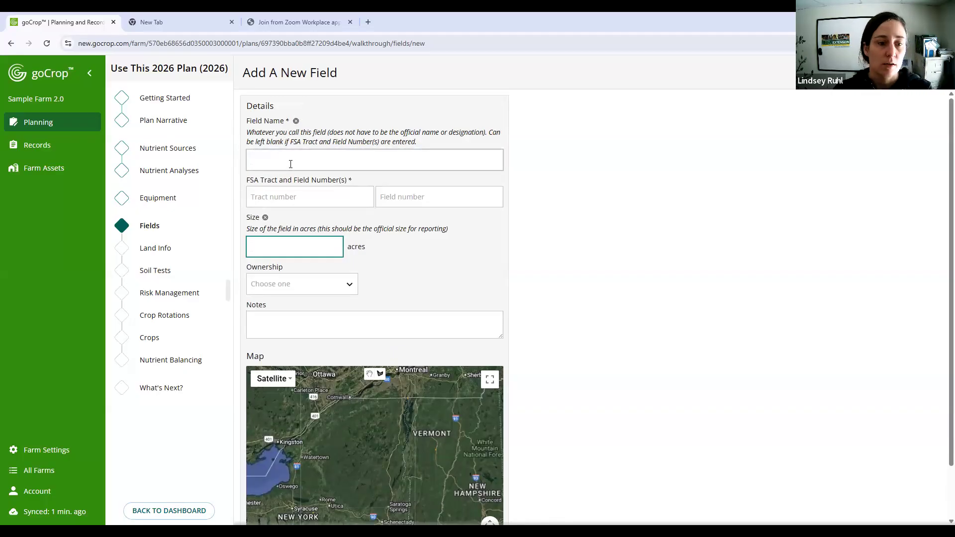
- Name the new field "Newer Field"
left_click(272, 194)
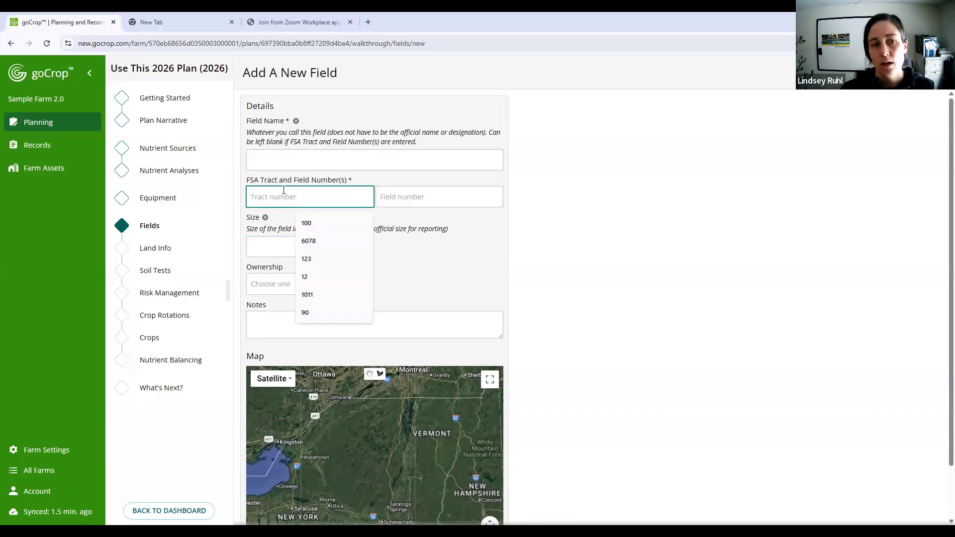
left_click(283, 157)
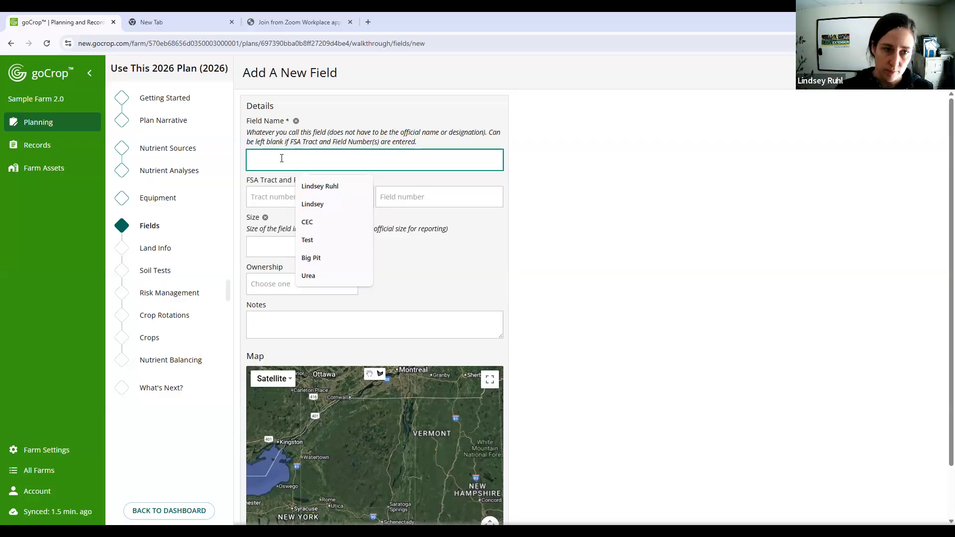
left_click(268, 195)
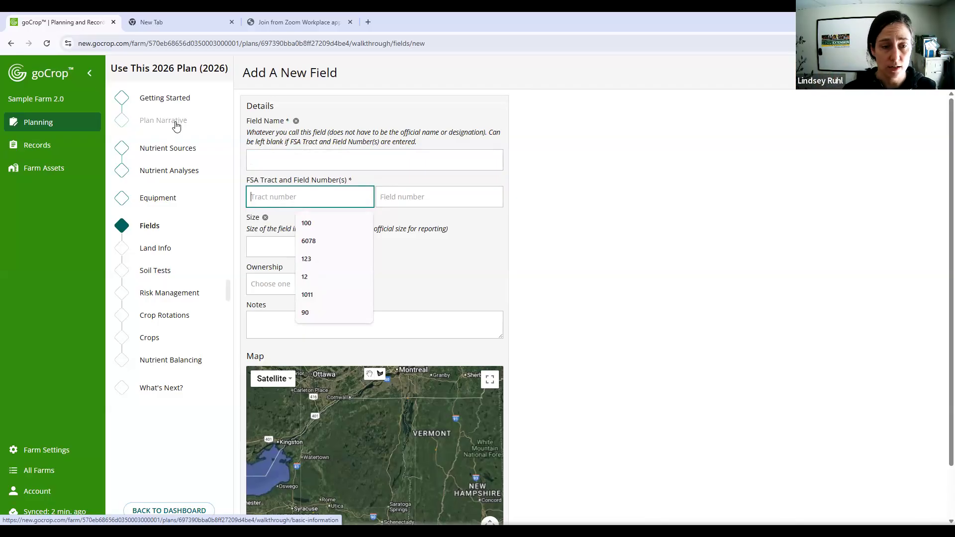
left_click(346, 162)
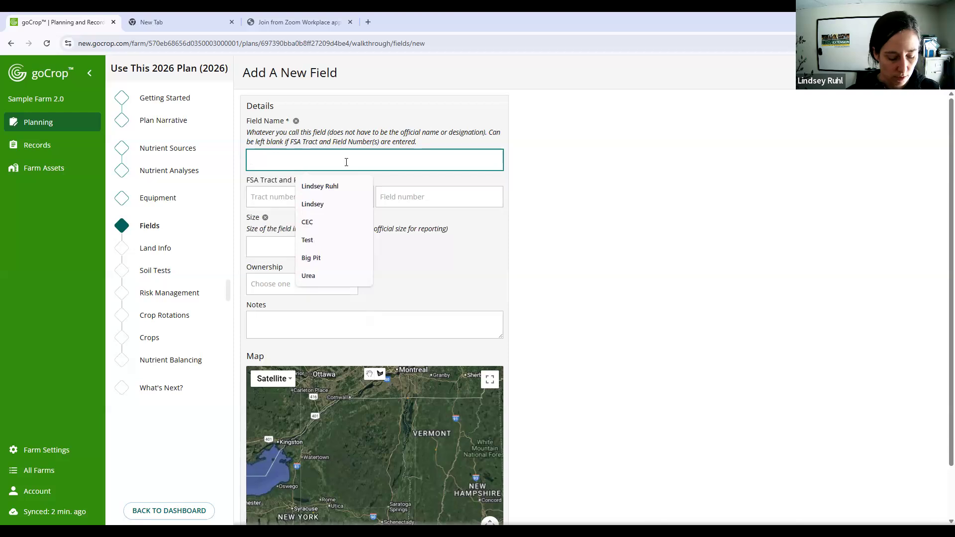
type("Newer Field")
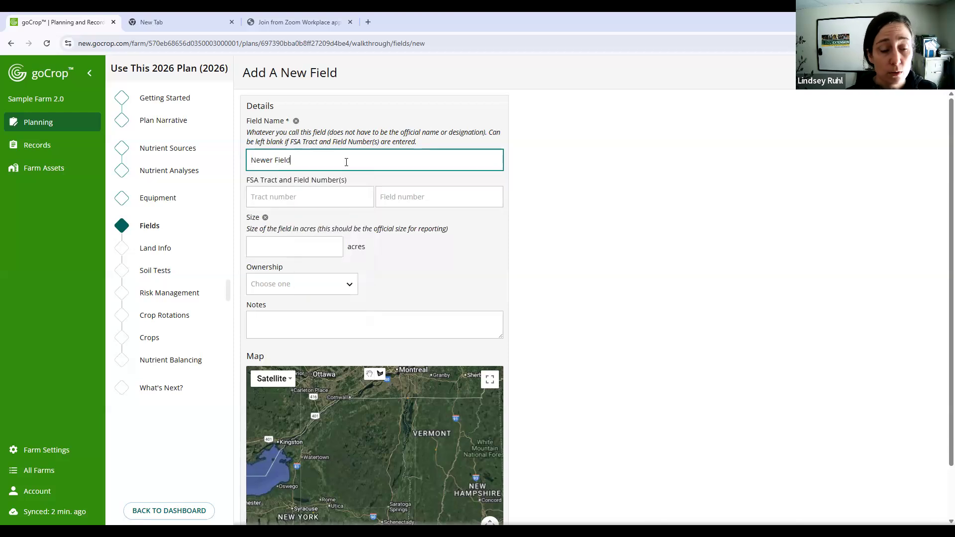
- Enter FSA tract number 1023 and field number 5 for the new field and go to the additional tract number
left_click(321, 195)
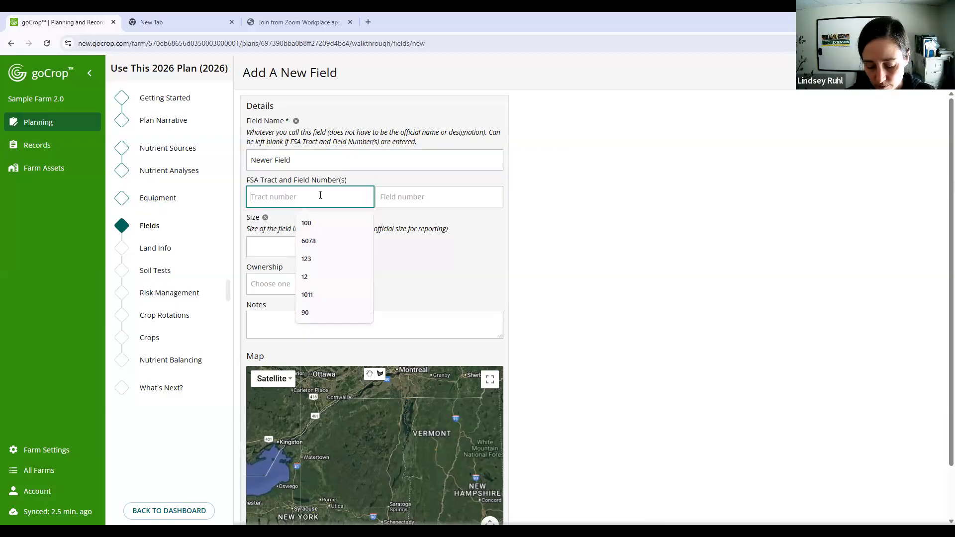
type("1023")
left_click(425, 194)
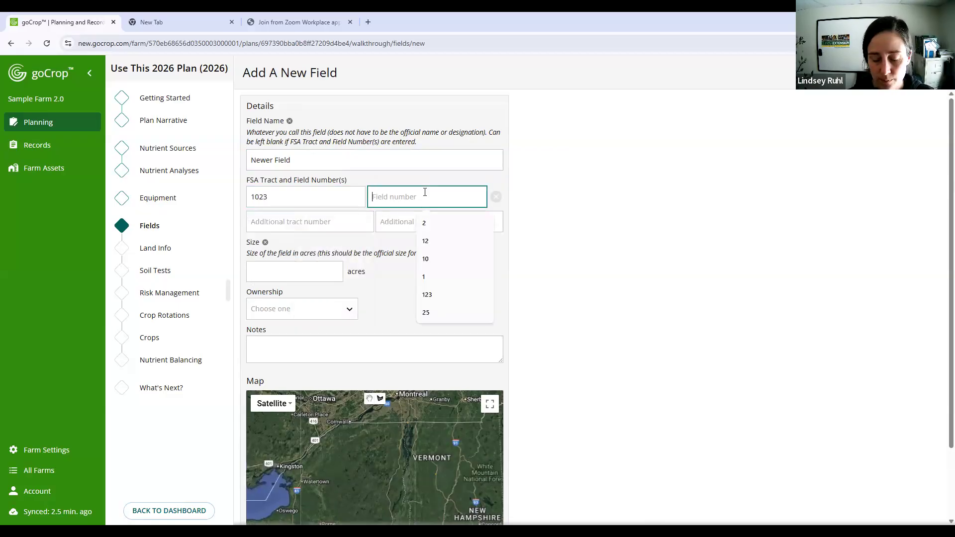
type("5")
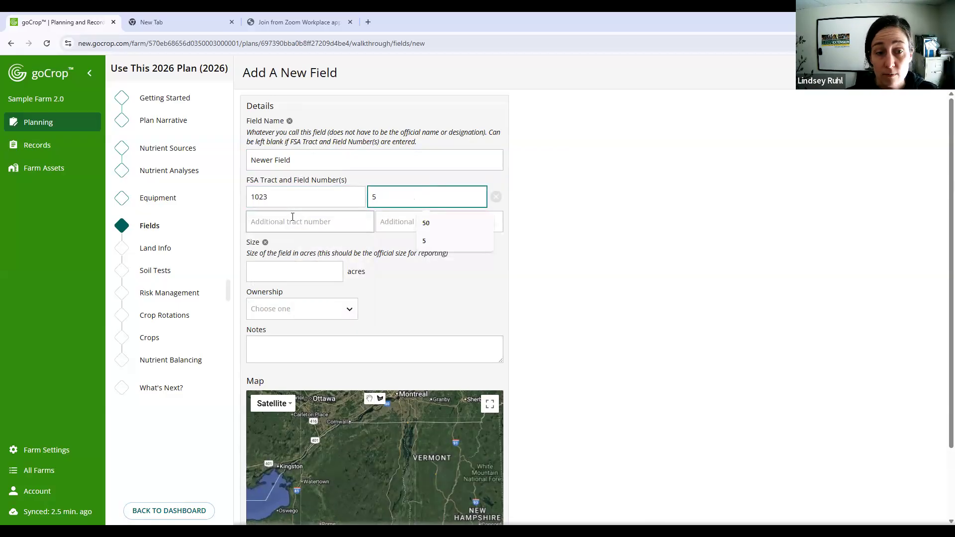
left_click(292, 216)
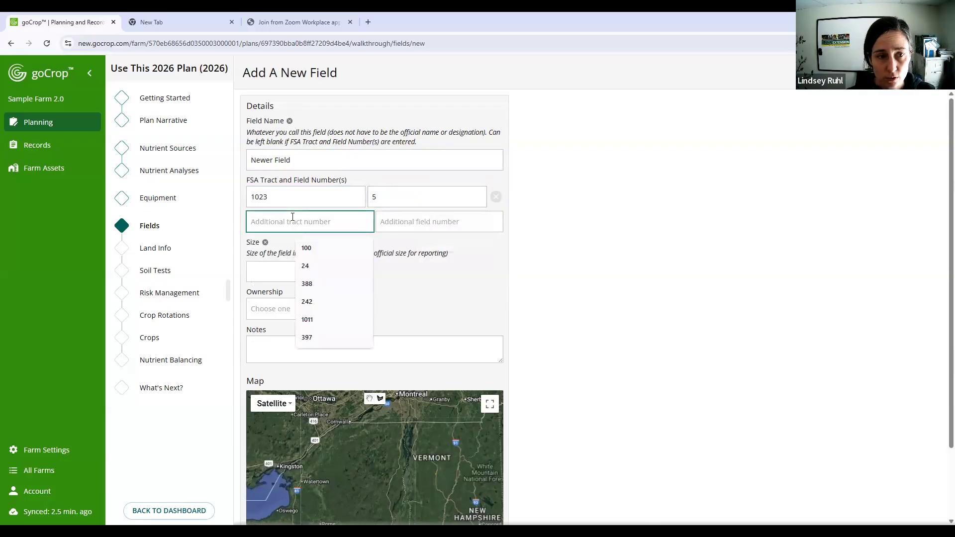
- Enter additional FSA tract number 1023 with field number 8N for the new field
type("1023")
left_click(436, 213)
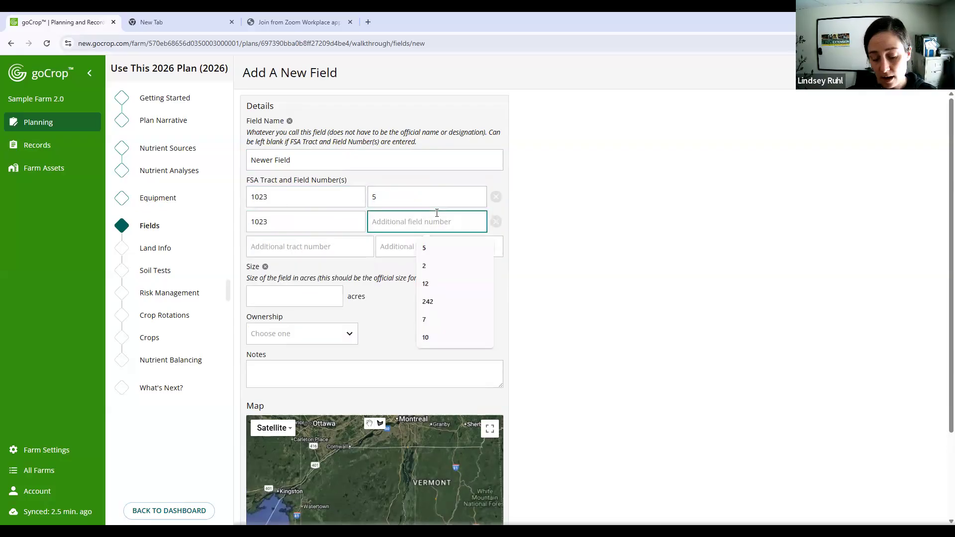
type("8")
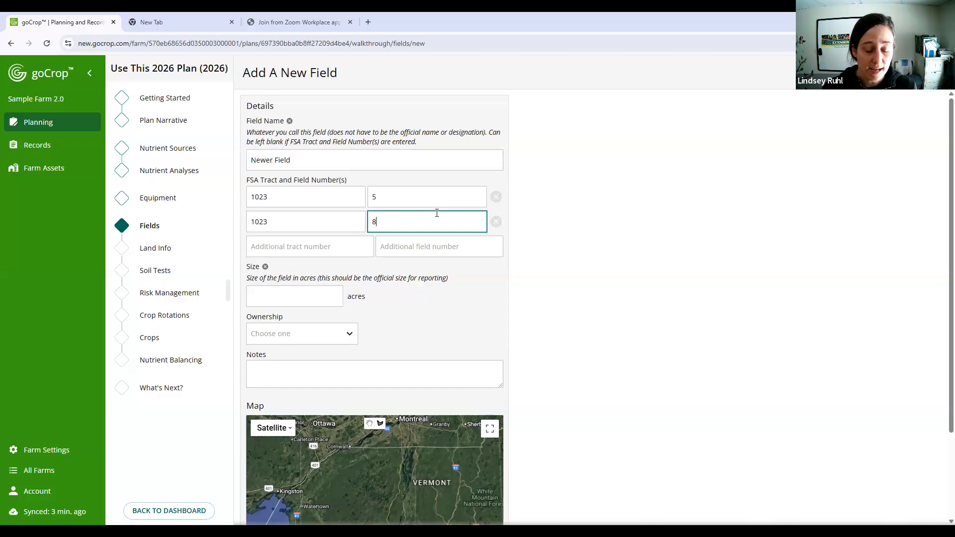
type("N")
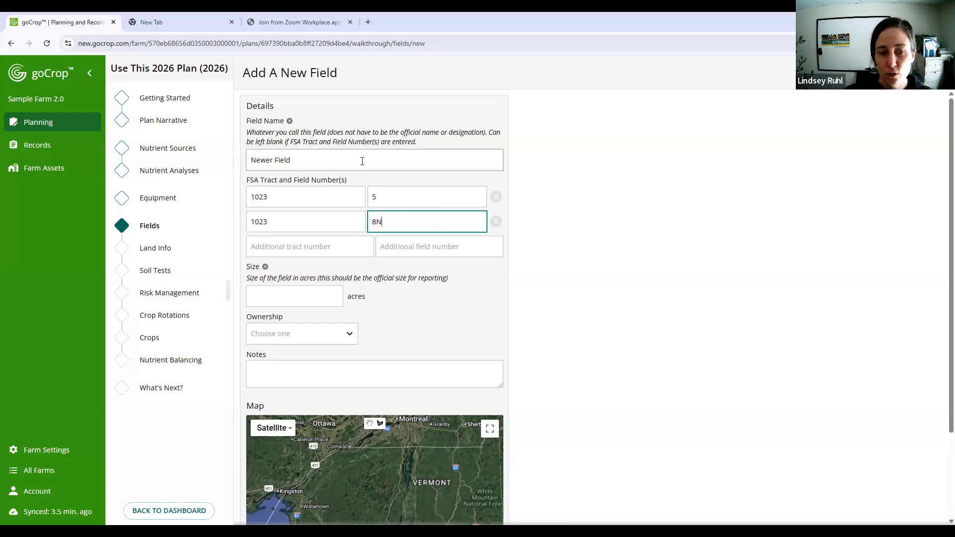
- Set the new field's size to 15 acres and its ownership to Owned
left_click(370, 300)
left_click(307, 301)
scroll(363, 287, "down", 2)
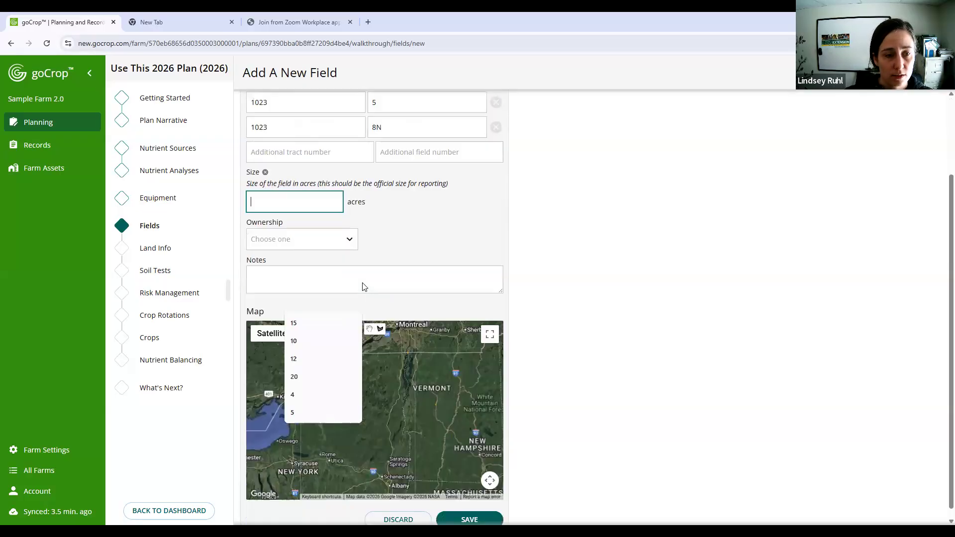
scroll(364, 287, "down", 1)
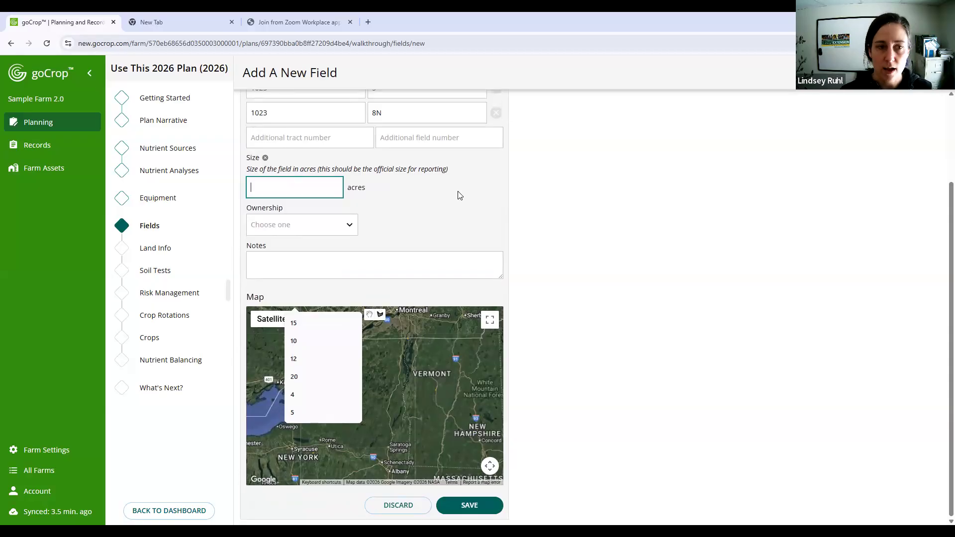
type("15")
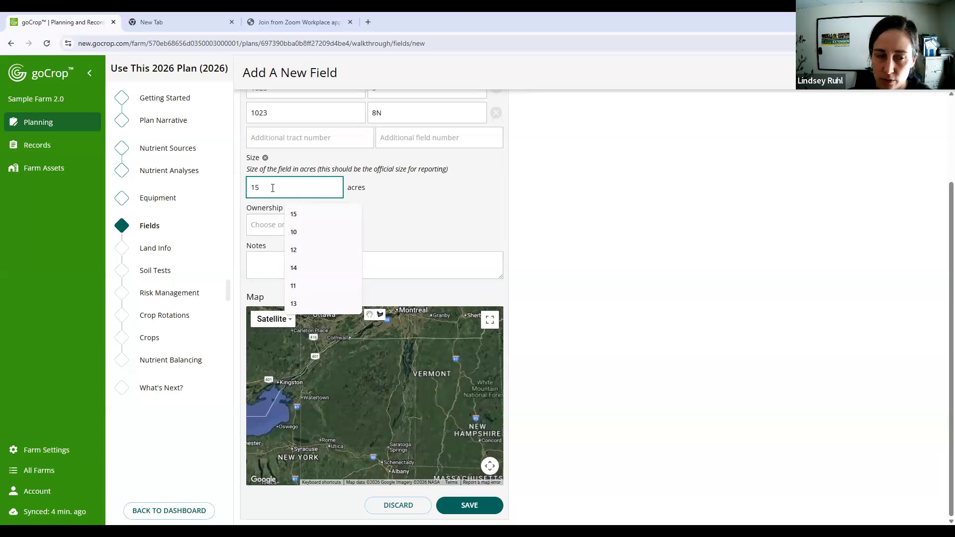
left_click(265, 225)
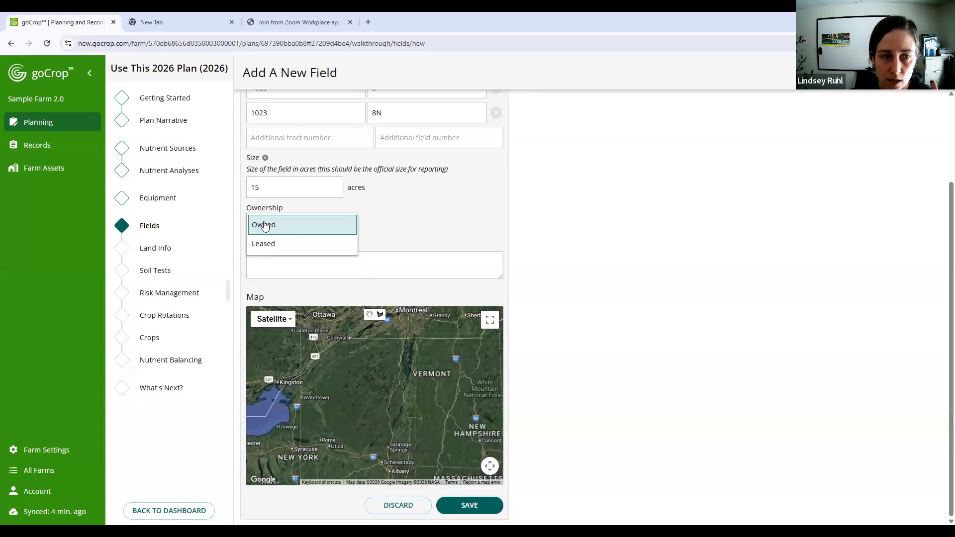
left_click(265, 225)
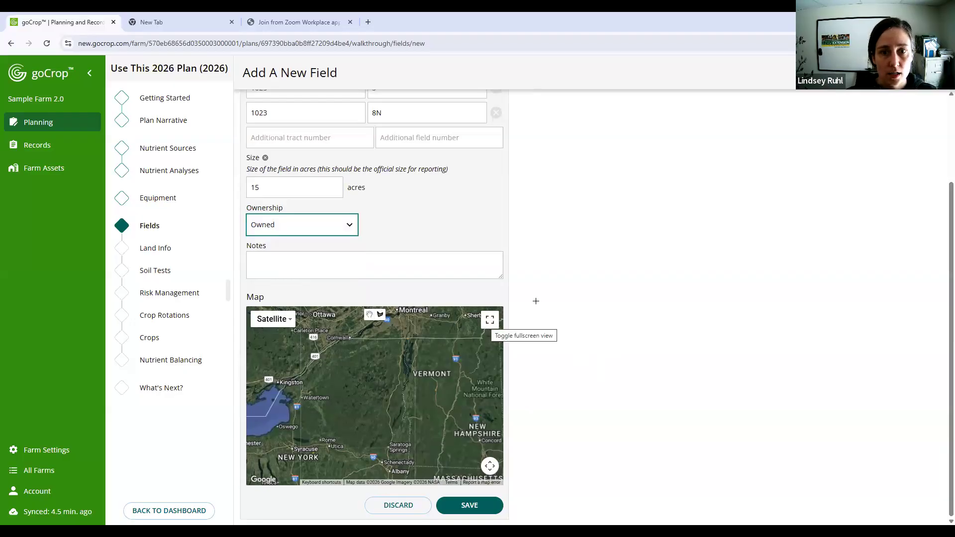
- Show the field map full screen and locate the farmland south of St. Albans City, along Fairfax Rd west of Interstate 89
left_click(489, 319)
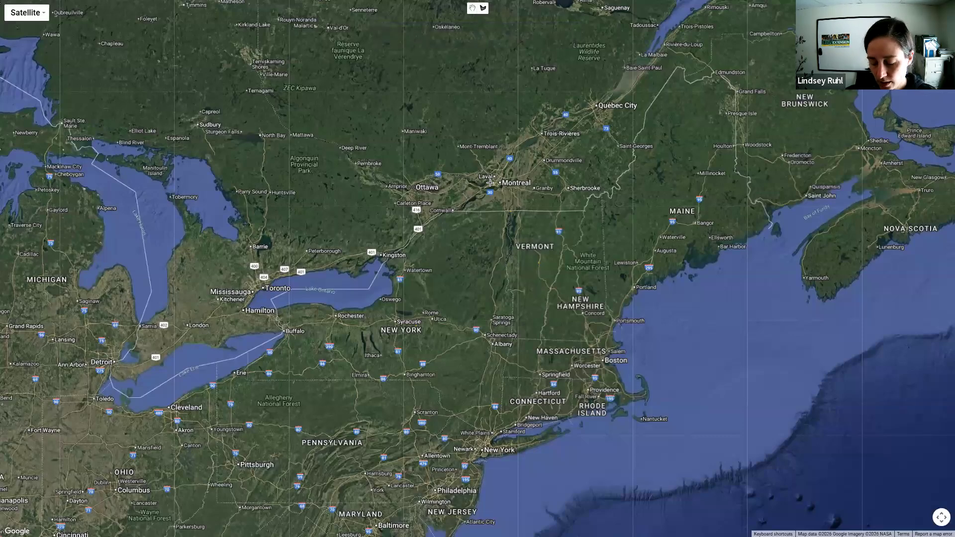
scroll(490, 182, "up", 2)
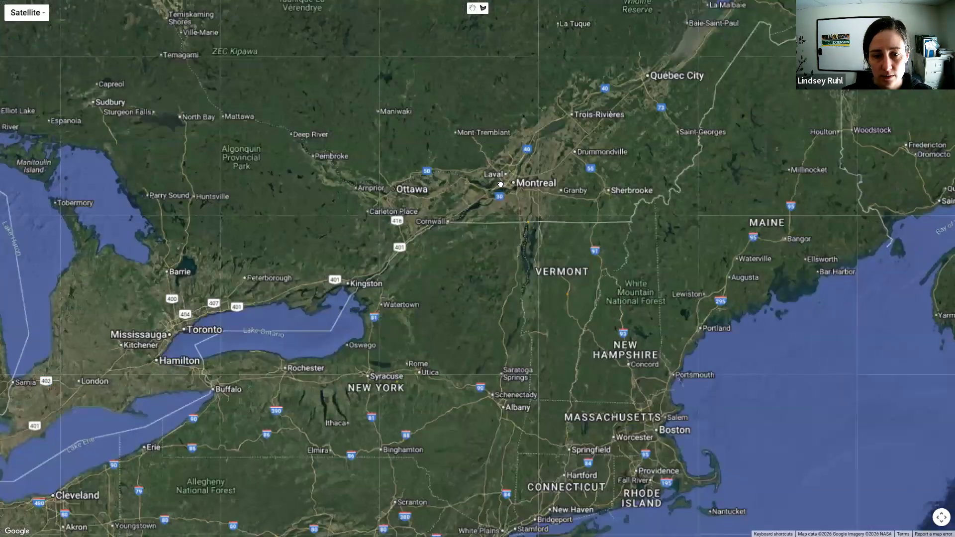
scroll(500, 184, "up", 3)
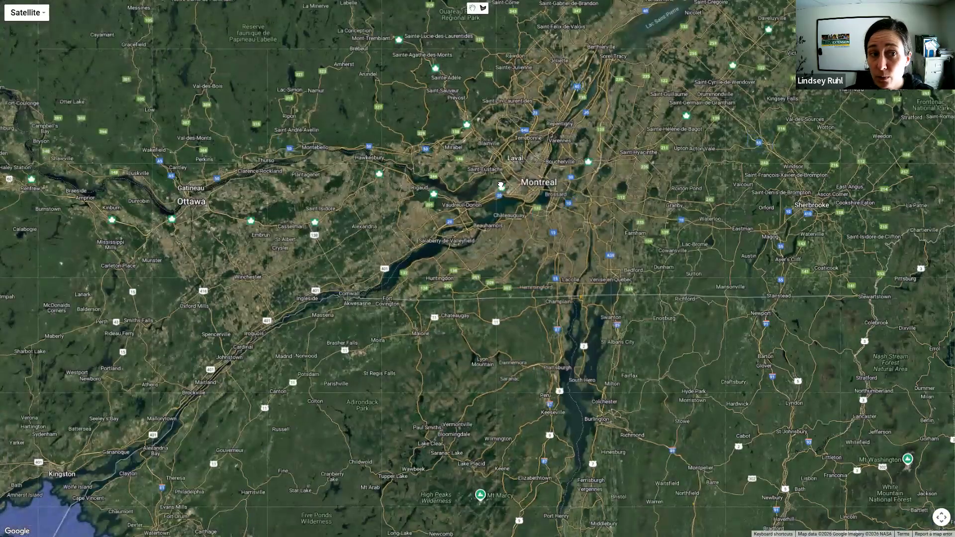
scroll(500, 184, "up", 2)
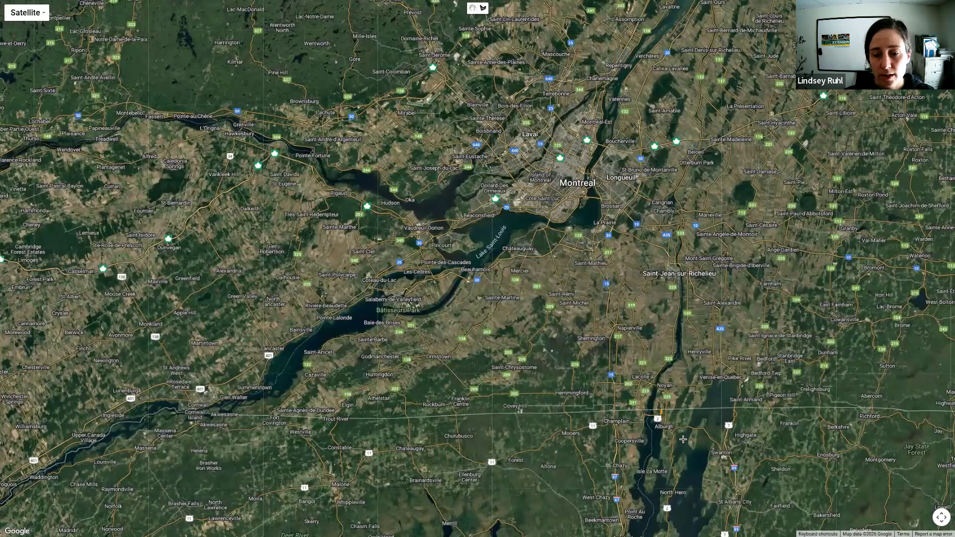
left_click_drag(686, 442, 347, 188)
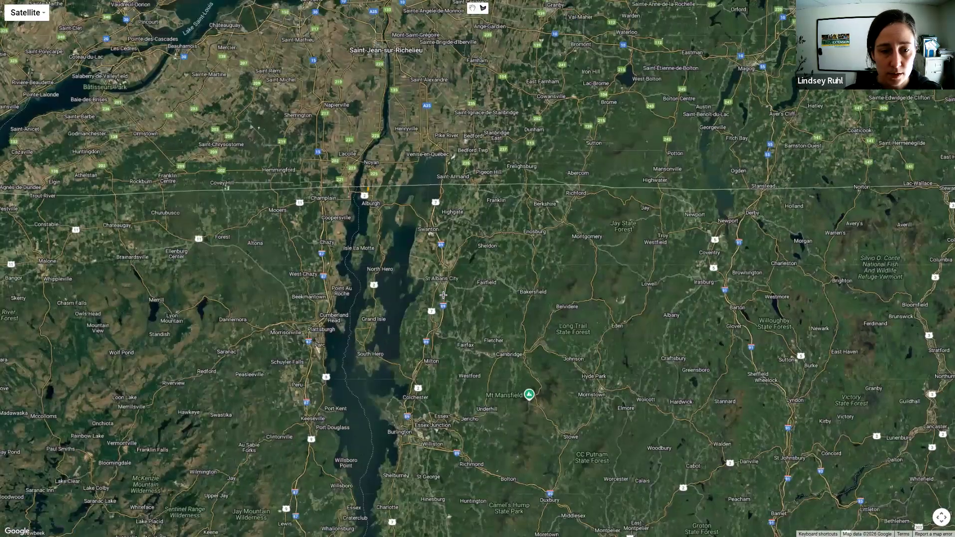
scroll(443, 295, "up", 3)
scroll(443, 295, "up", 5)
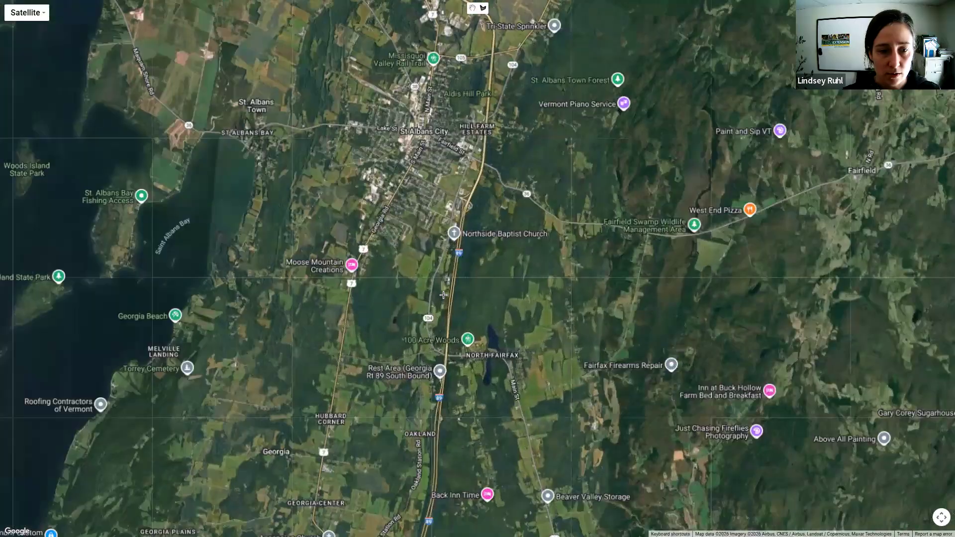
scroll(409, 269, "up", 5)
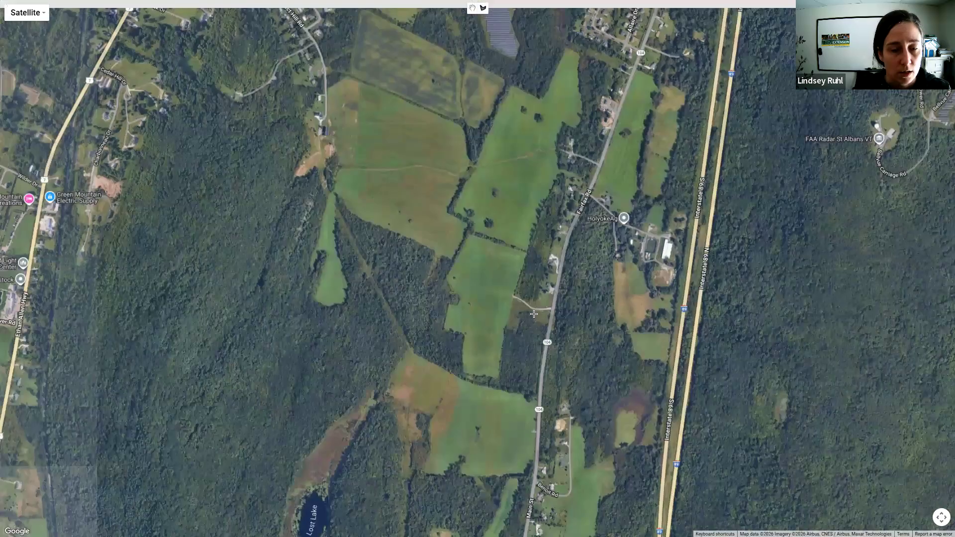
left_click_drag(534, 314, 549, 347)
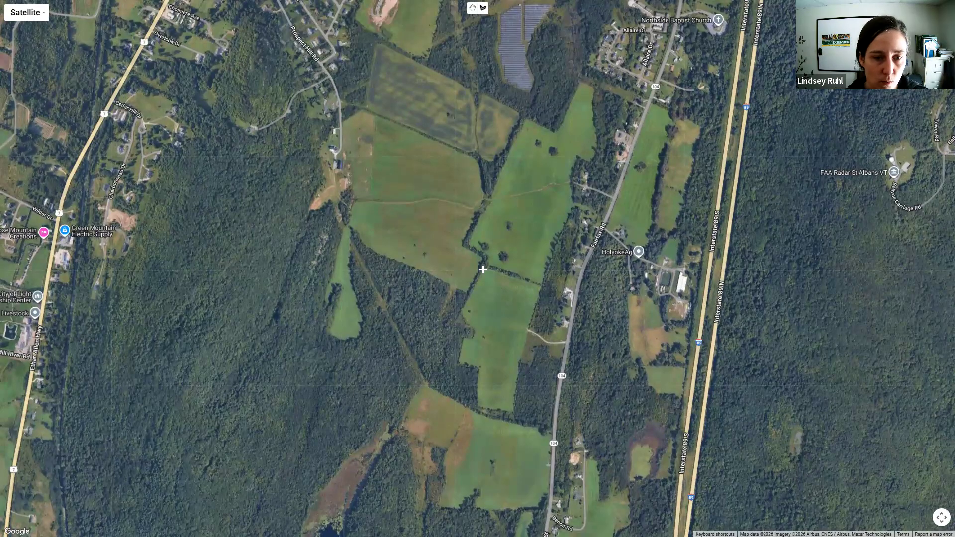
- Outline the green field west of Fairfax Rd, southwest of HolyokeAg, placing boundary points clockwise from its northwest corner and following the notched western edge
left_click(483, 269)
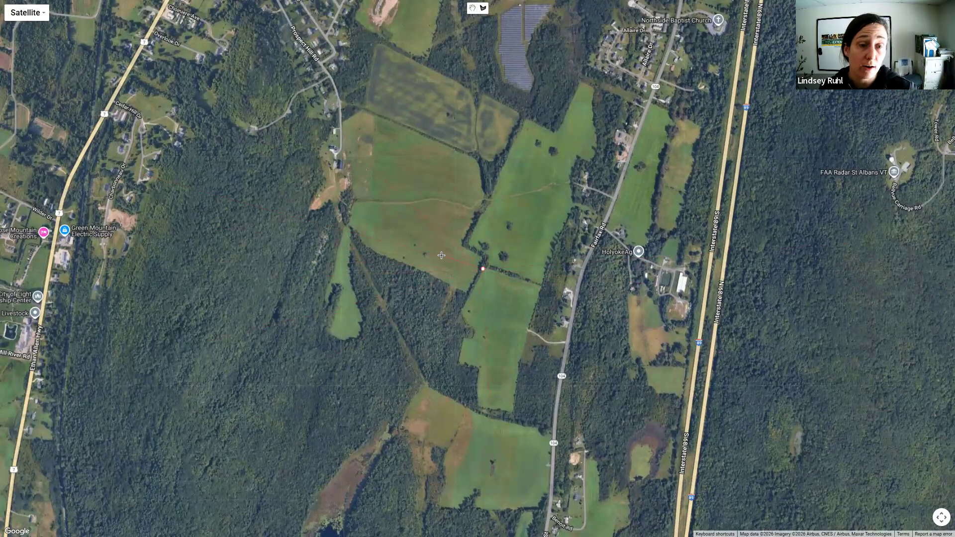
left_click(544, 286)
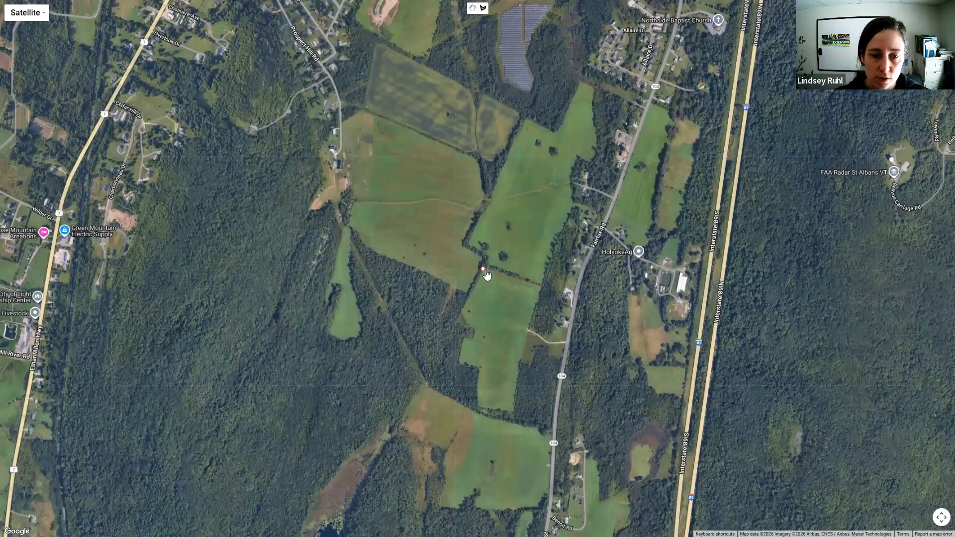
left_click(543, 286)
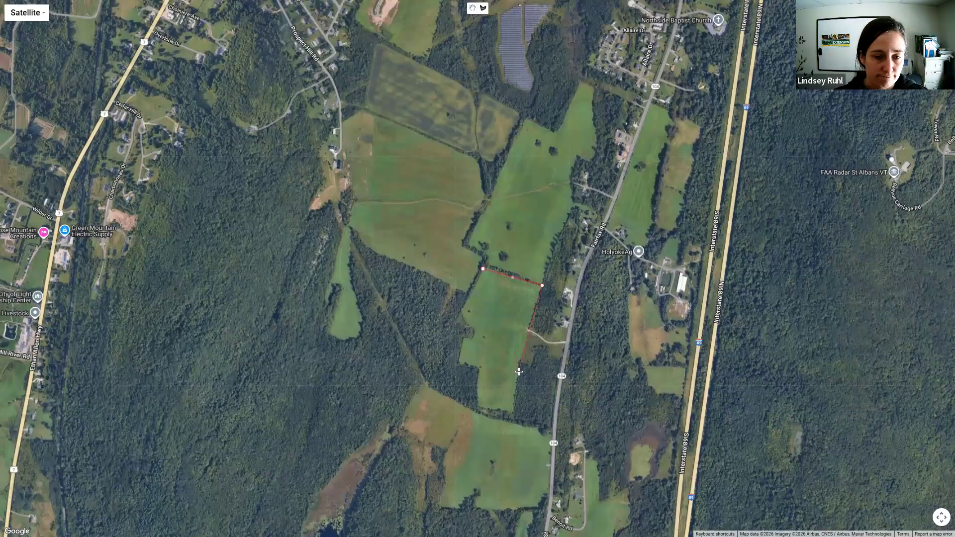
left_click(518, 365)
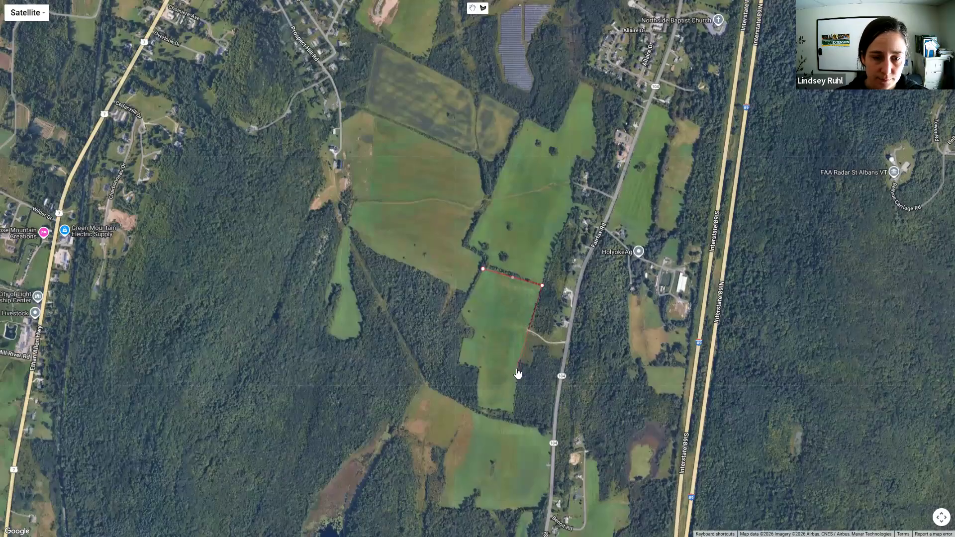
left_click(513, 410)
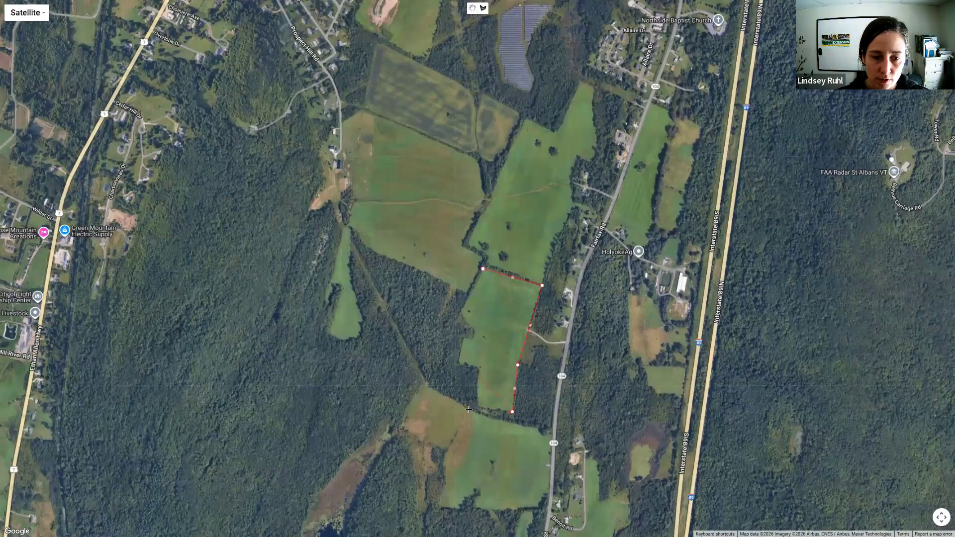
left_click(474, 403)
left_click(479, 366)
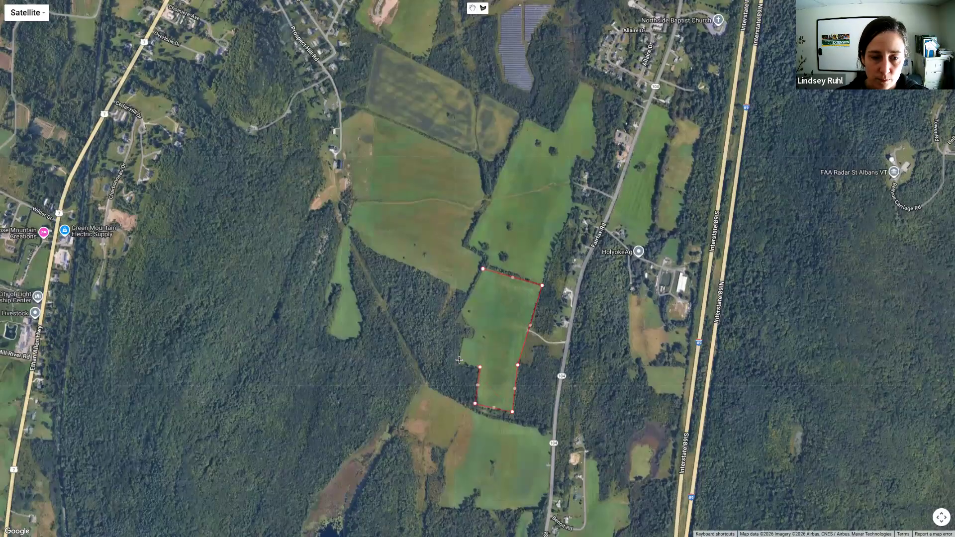
left_click(457, 361)
left_click(461, 336)
left_click(473, 338)
left_click(472, 329)
left_click(466, 324)
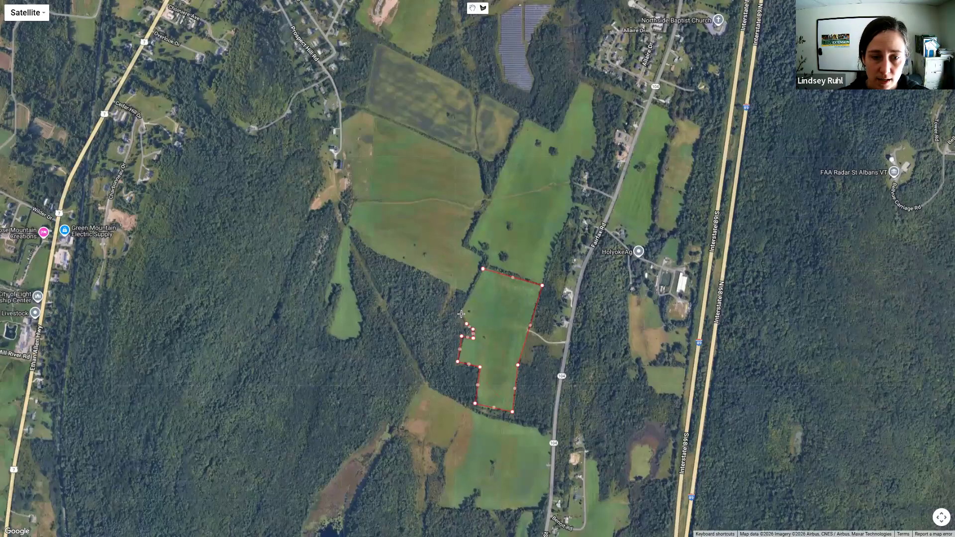
left_click(460, 311)
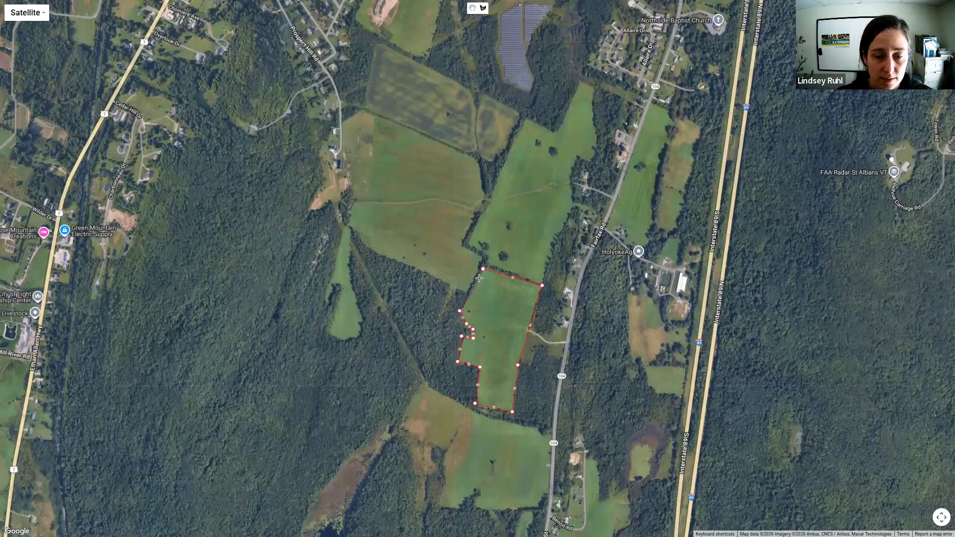
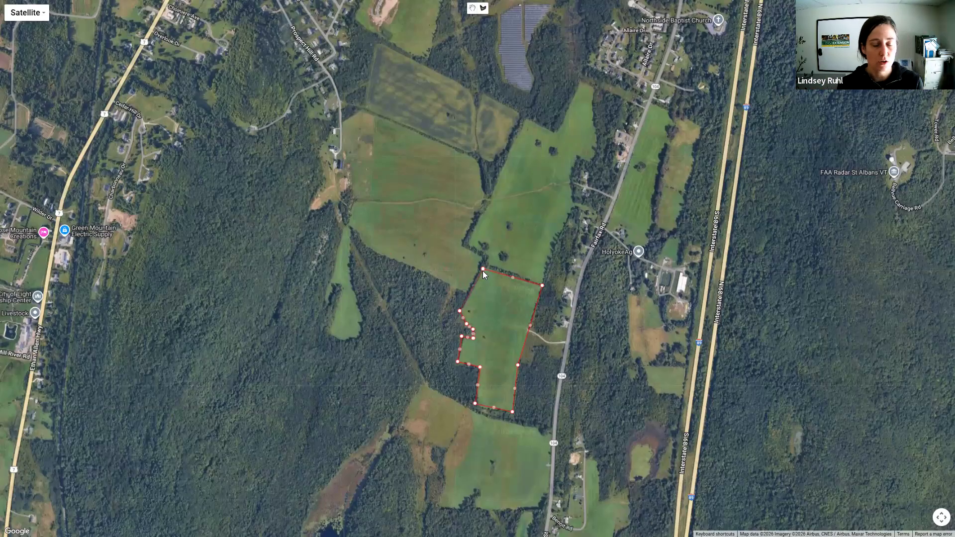
- Pull the northern edge of the outlined field slightly south using an extra boundary point, and save the new field
key("Escape")
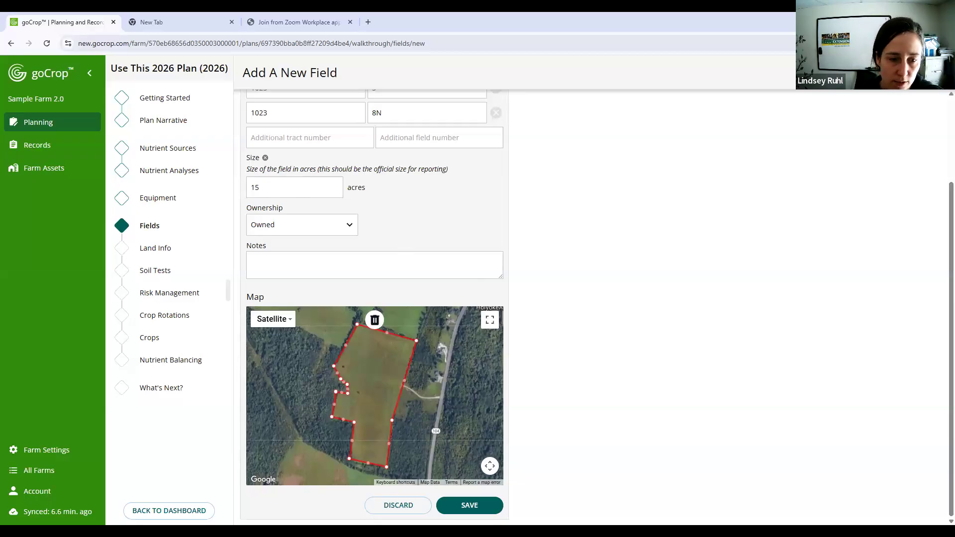
left_click_drag(417, 342, 348, 345)
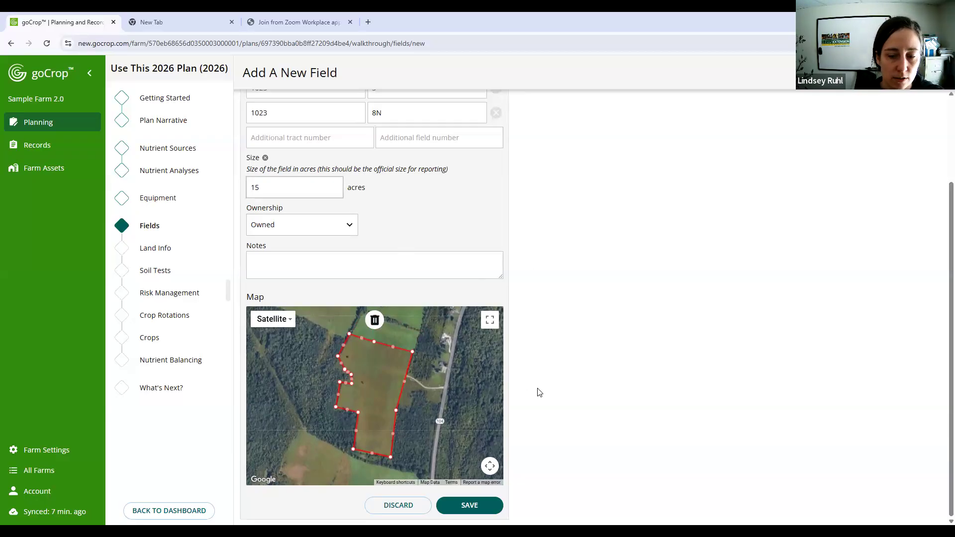
left_click(457, 507)
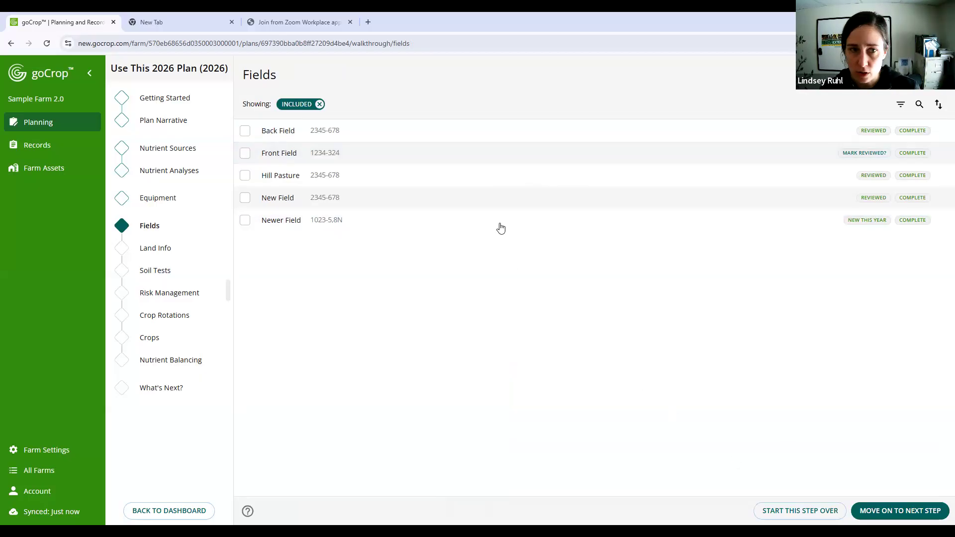
- Clear the size of Newer Field, save the change and return to the list of fields
left_click(428, 226)
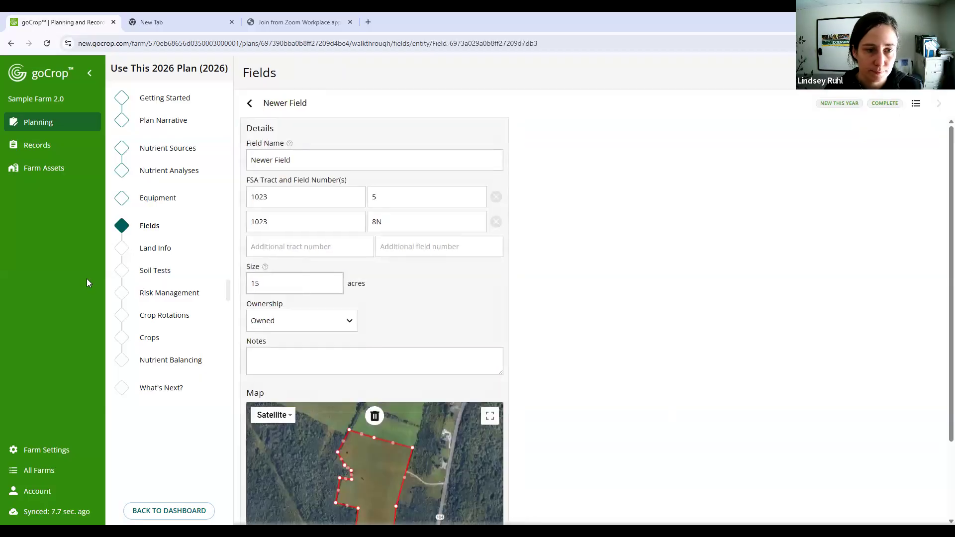
scroll(657, 296, "down", 3)
left_click(799, 439)
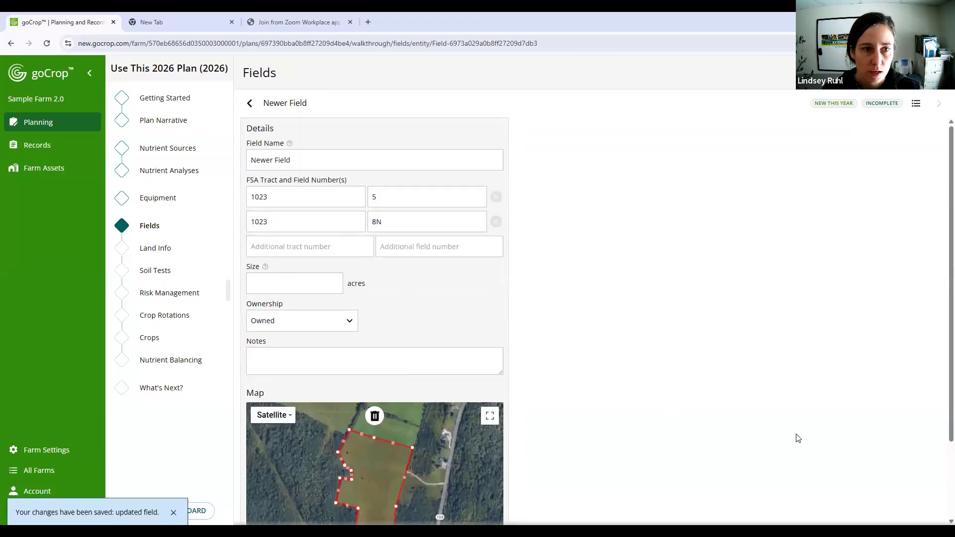
scroll(462, 356, "down", 5)
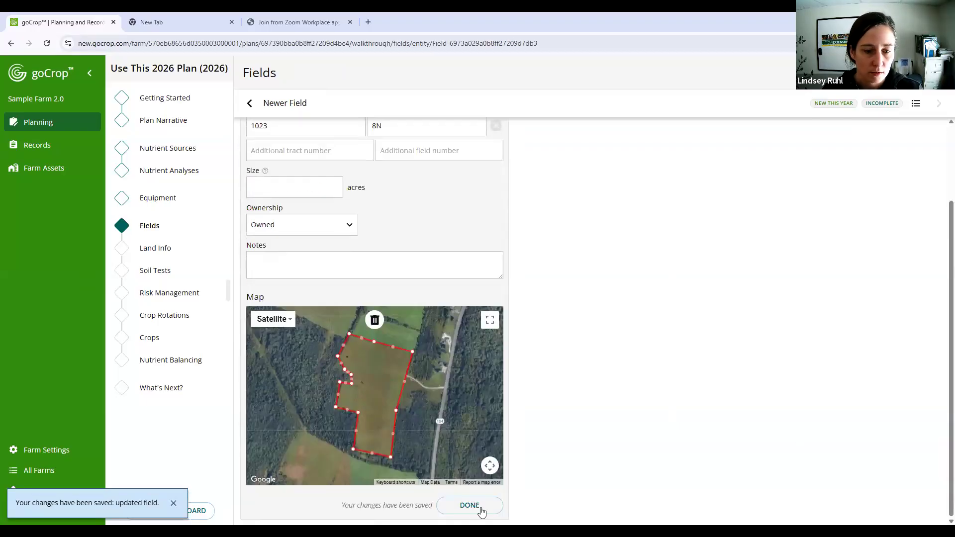
left_click(469, 508)
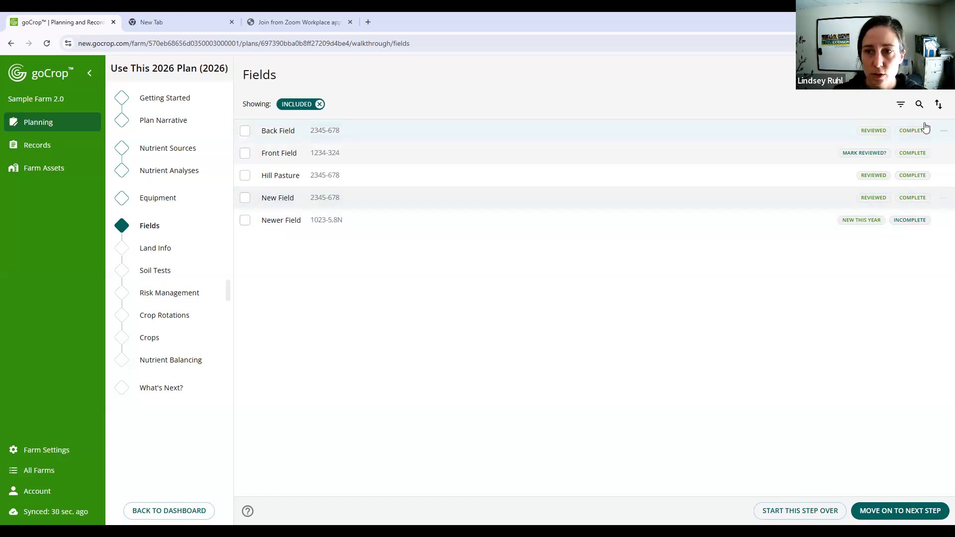
- Filter the list of fields to show only the incomplete ones
left_click(901, 106)
left_click(612, 99)
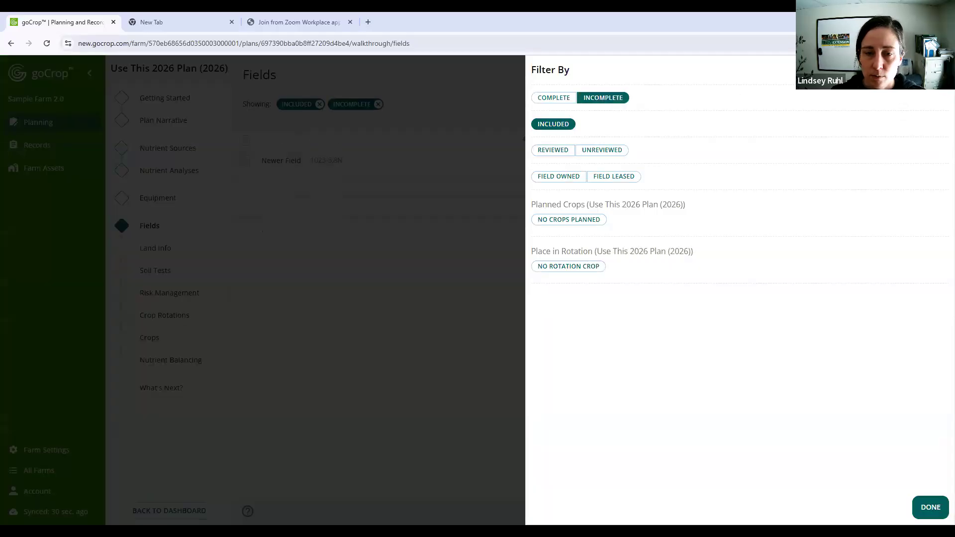
left_click(441, 175)
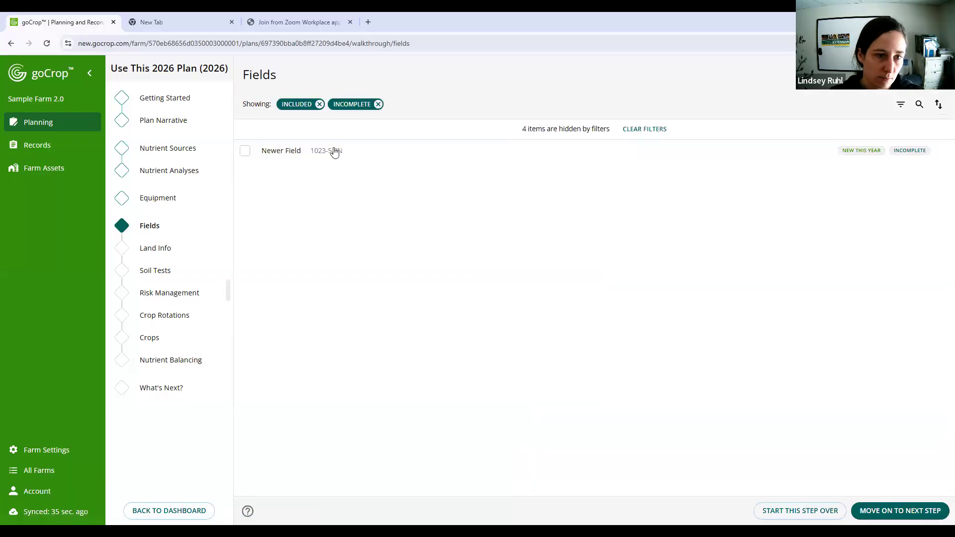
- Set Newer Field's size to 15 acres and apply the change to the plan year and onwards
left_click(403, 149)
left_click(293, 279)
type("15")
scroll(460, 479, "down", 2)
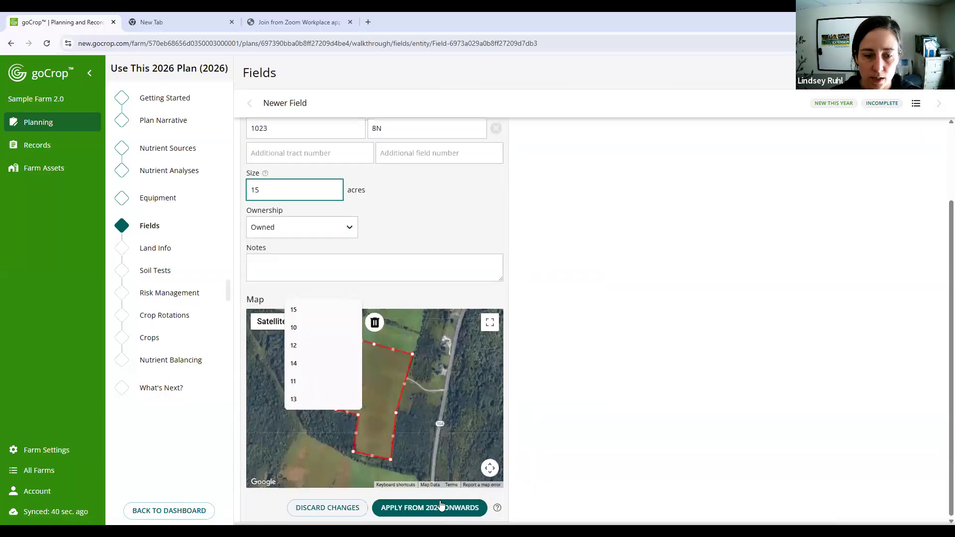
left_click(450, 505)
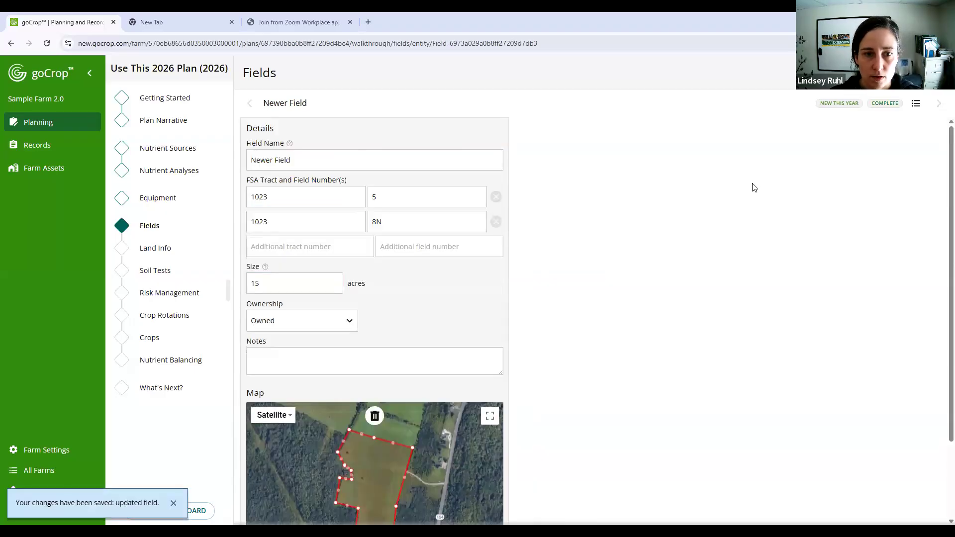
- Return to the list of fields and remove the Incomplete filter while keeping the Included filter
left_click(917, 105)
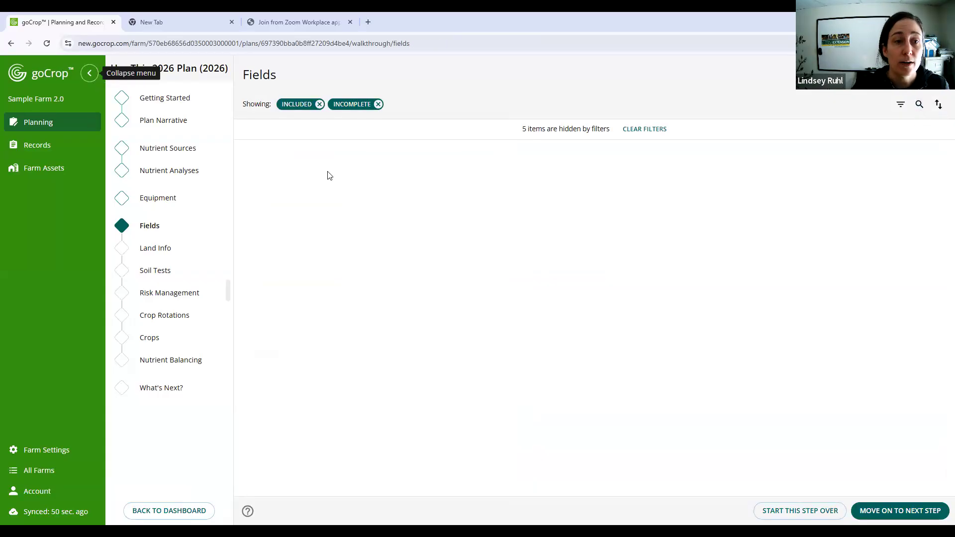
left_click(307, 106)
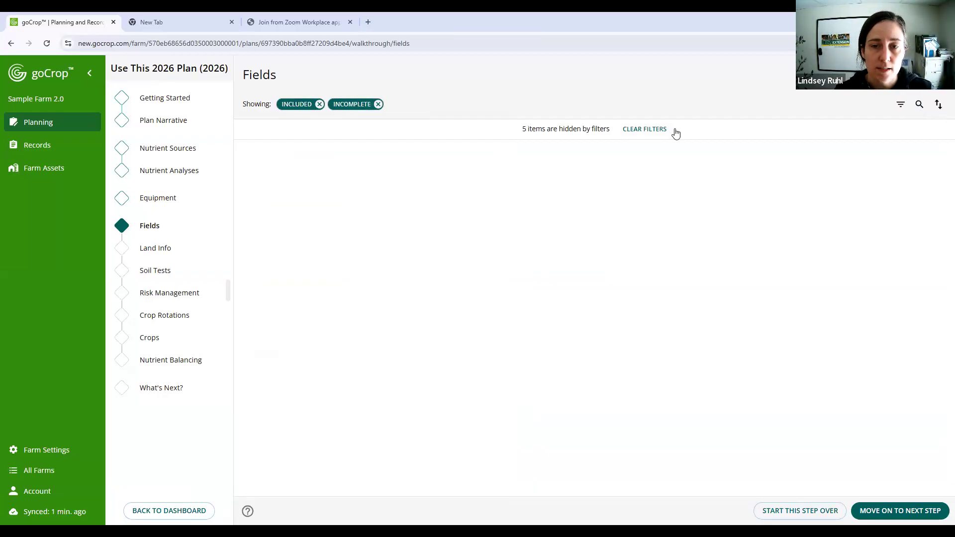
left_click(377, 105)
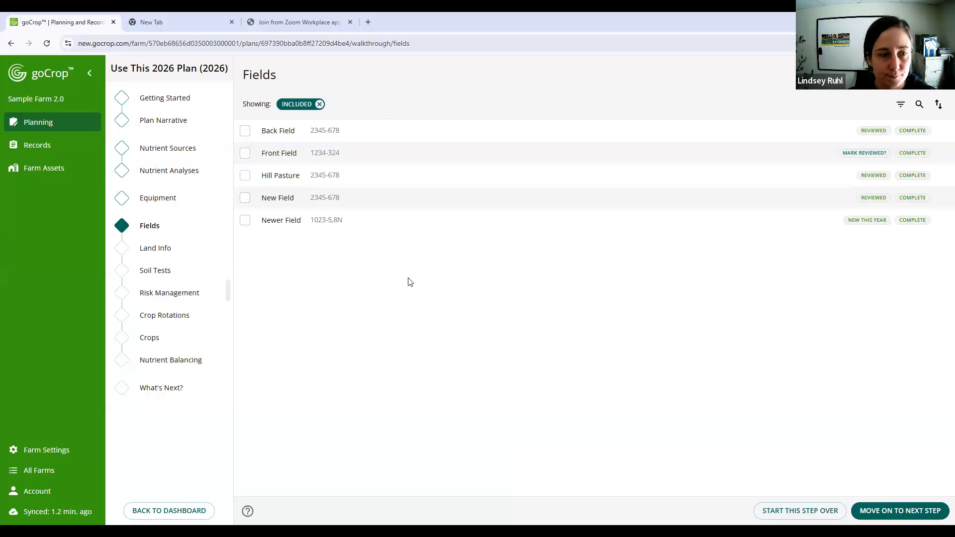
- Move on to the Land Info step and open Newer Field from the review of all fields
left_click(901, 510)
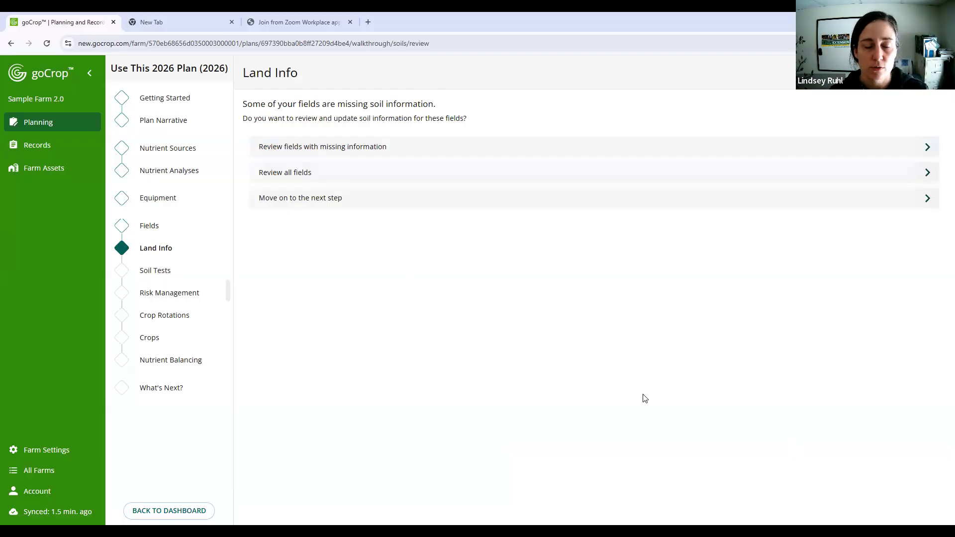
left_click(447, 173)
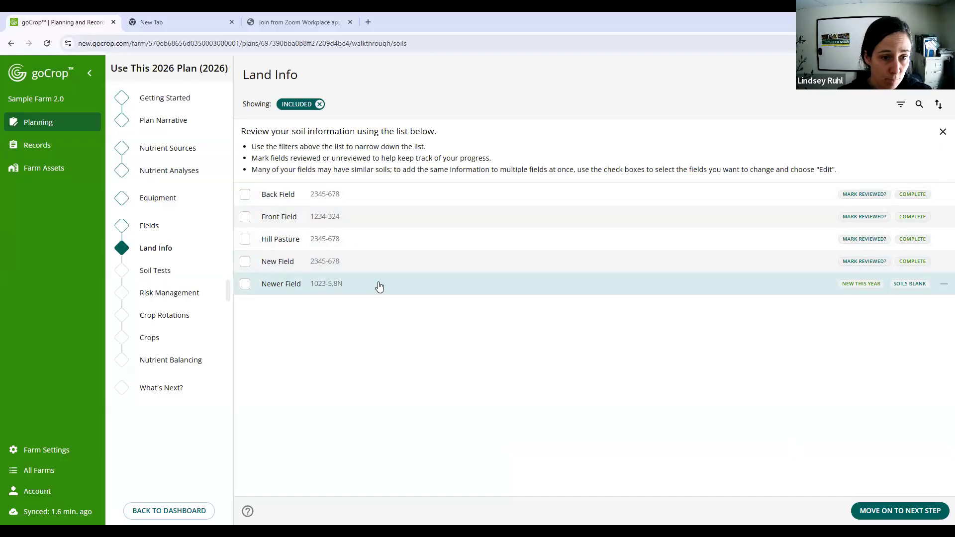
left_click(562, 291)
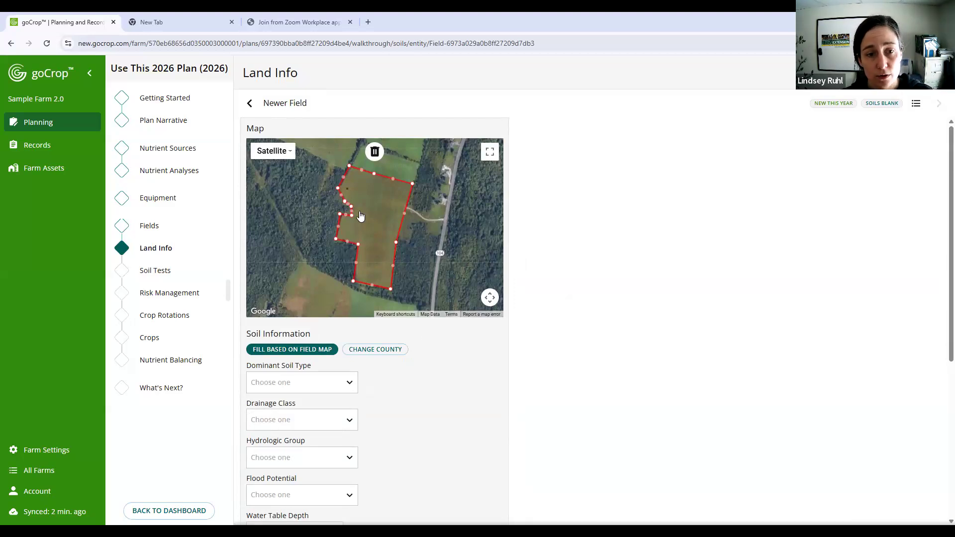
- Try Bennington County as the county for Newer Field, look at its dominant soil types, and clear the county
left_click(328, 390)
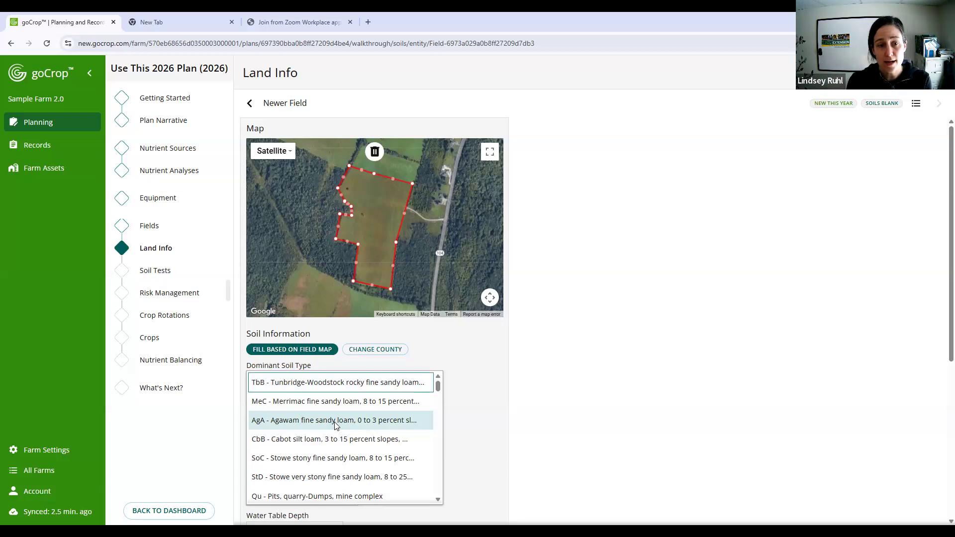
left_click(381, 355)
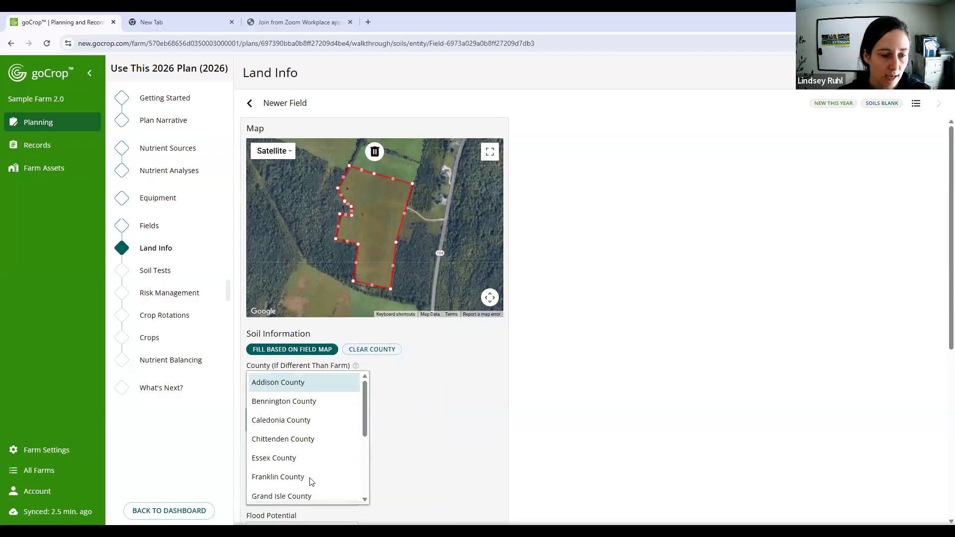
left_click(325, 397)
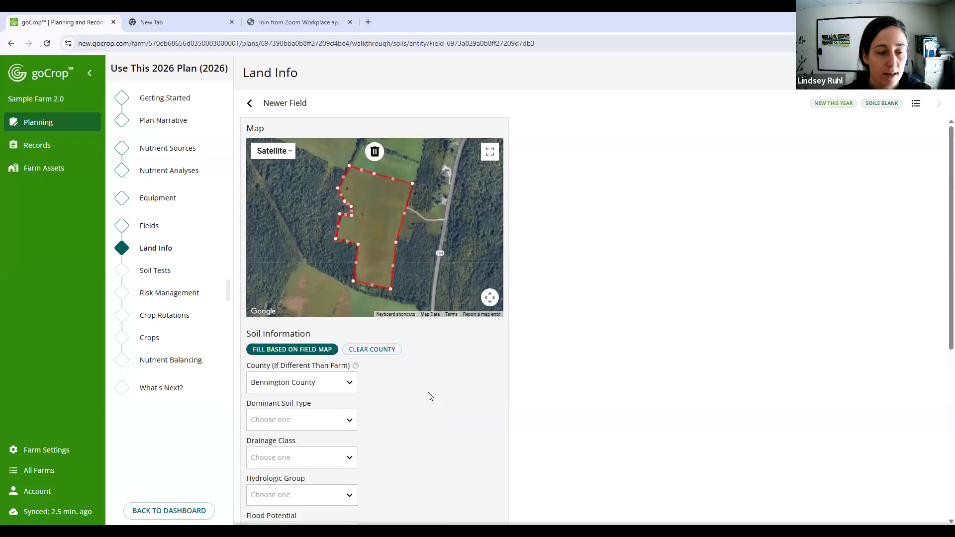
left_click(289, 426)
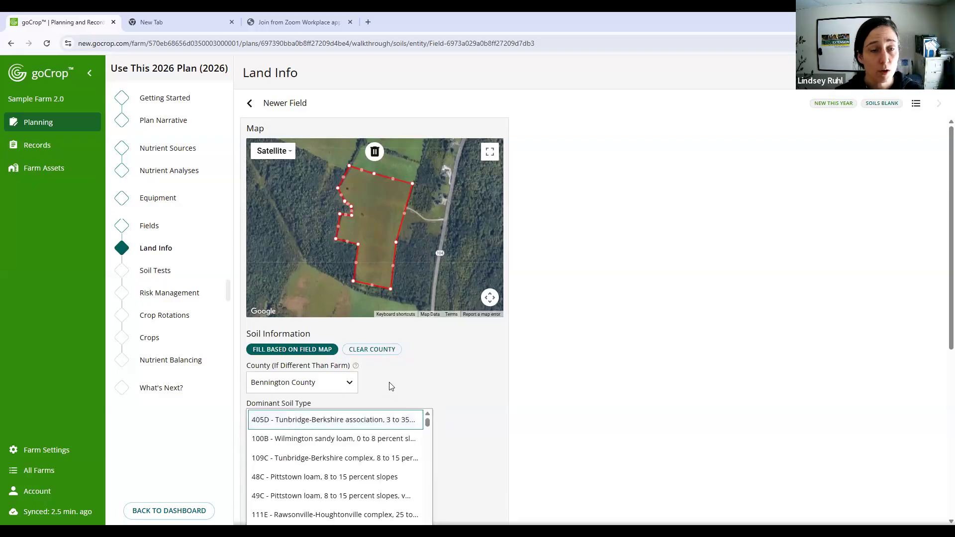
left_click(379, 348)
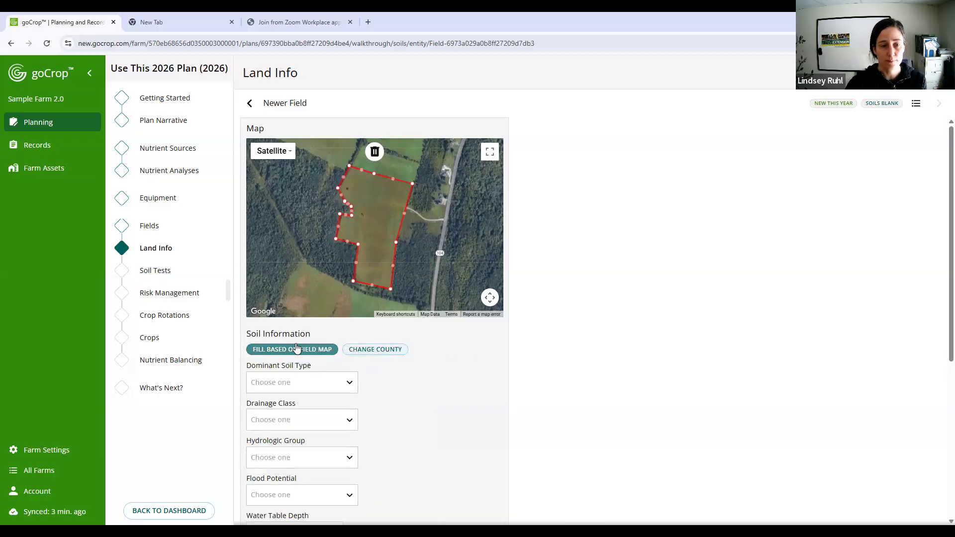
- Fill Newer Field's soil information based on the field map and review the filled values
left_click(297, 348)
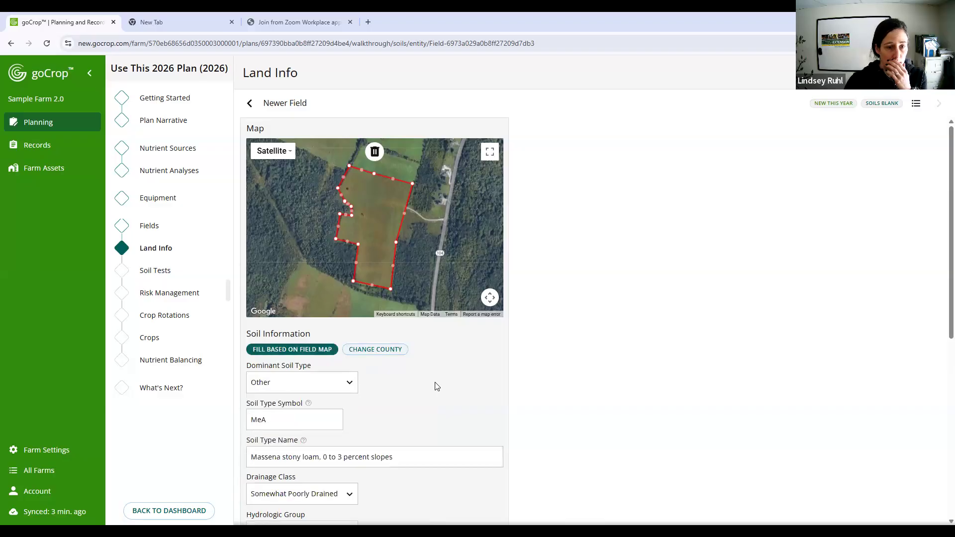
scroll(436, 381, "down", 2)
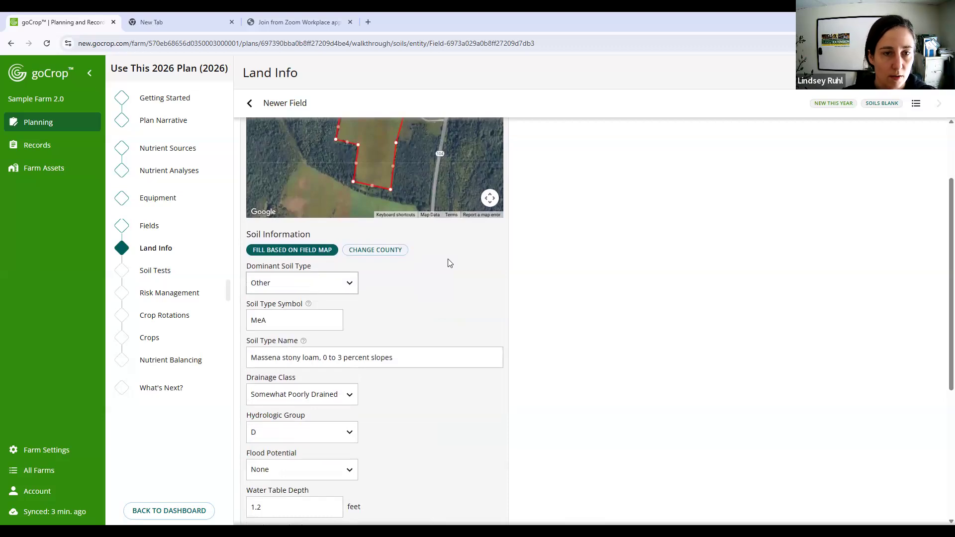
scroll(433, 299, "up", 2)
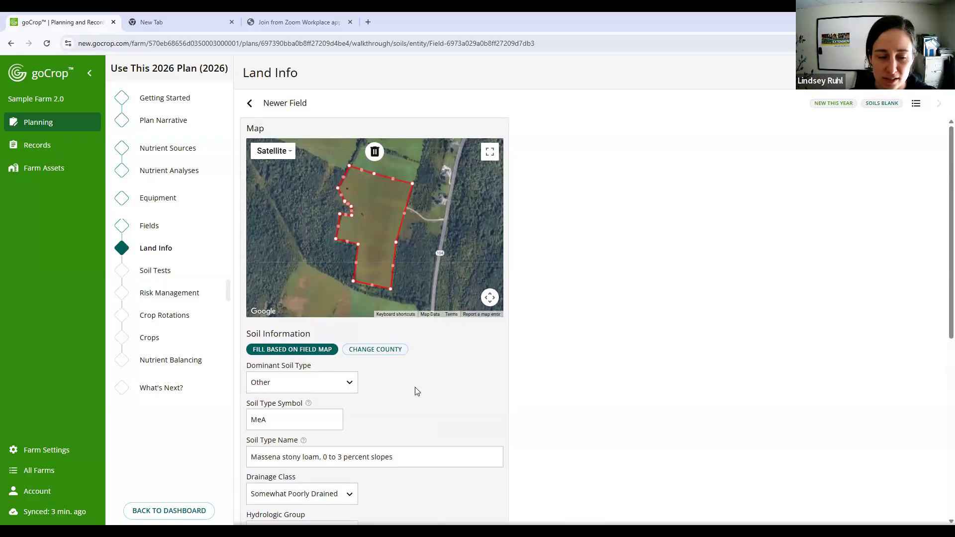
scroll(417, 390, "down", 3)
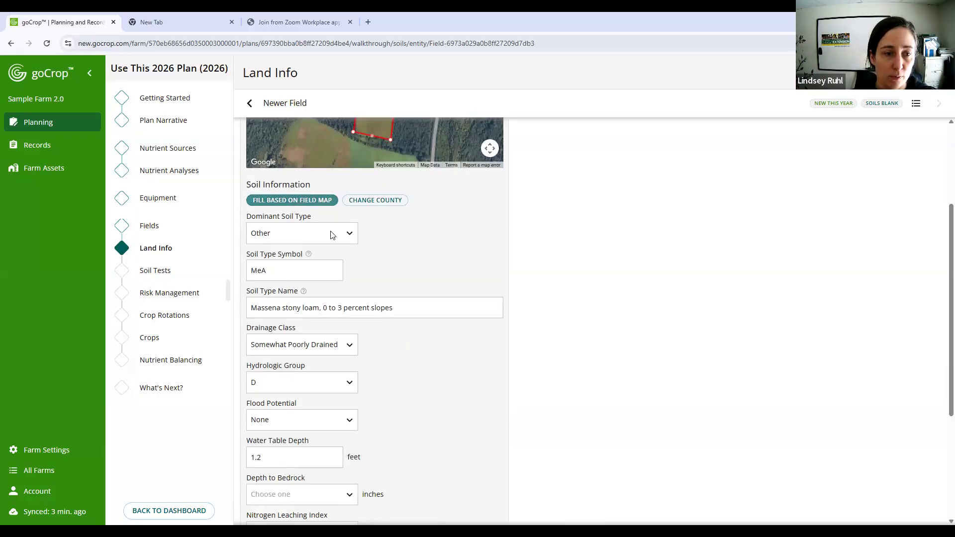
- Set Newer Field's dominant soil type to MeE - Merrimac fine sandy loam
left_click(276, 236)
scroll(324, 286, "up", 2)
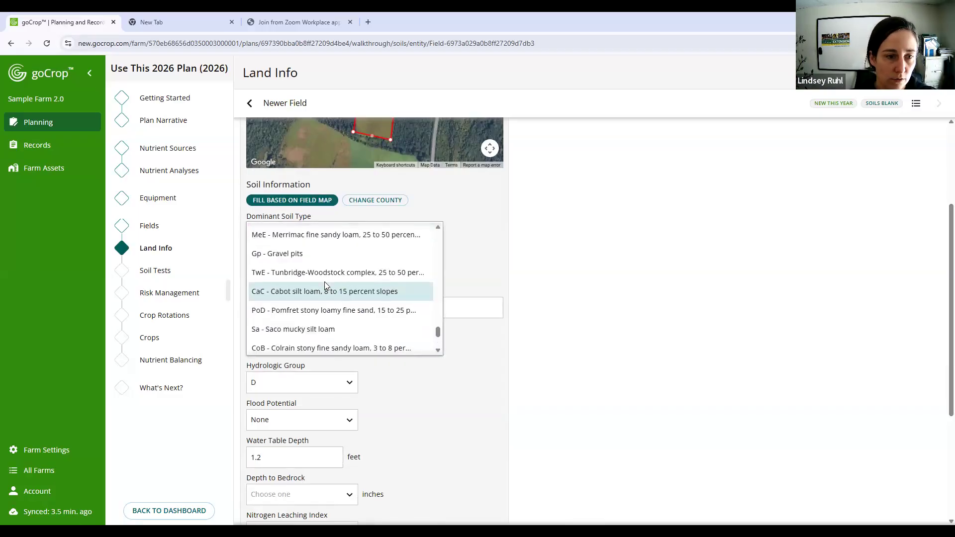
left_click(349, 236)
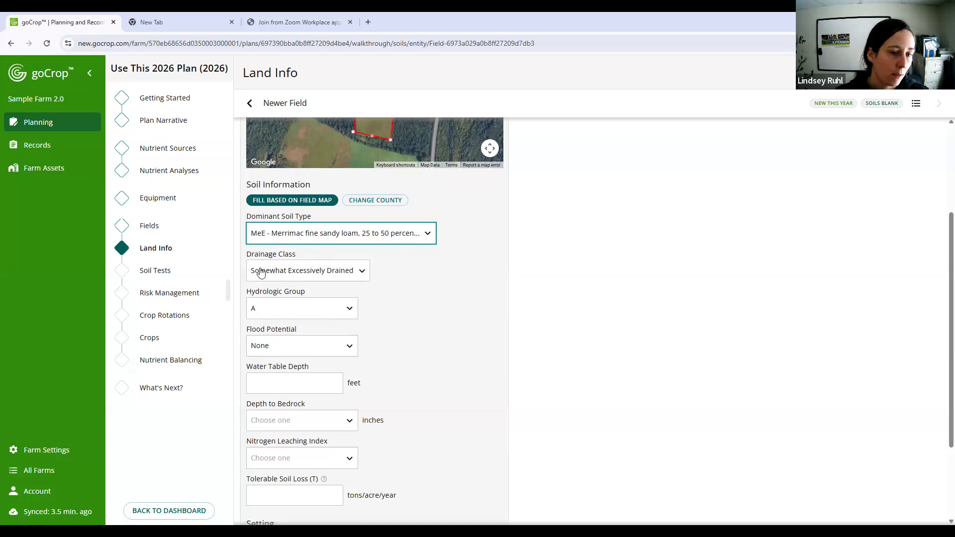
- Set the water table depth of Newer Field to 1.0-2.0 feet
scroll(464, 343, "down", 1)
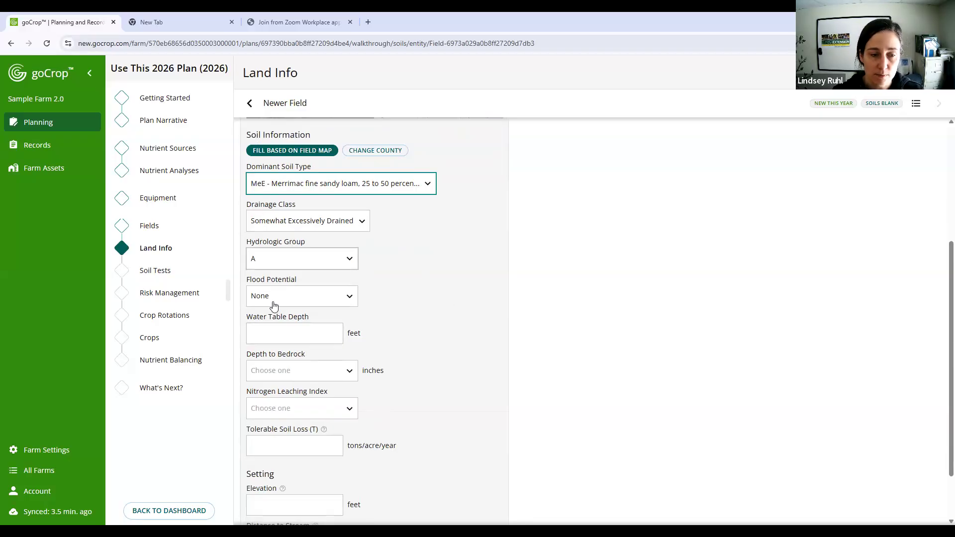
left_click(272, 333)
left_click(307, 395)
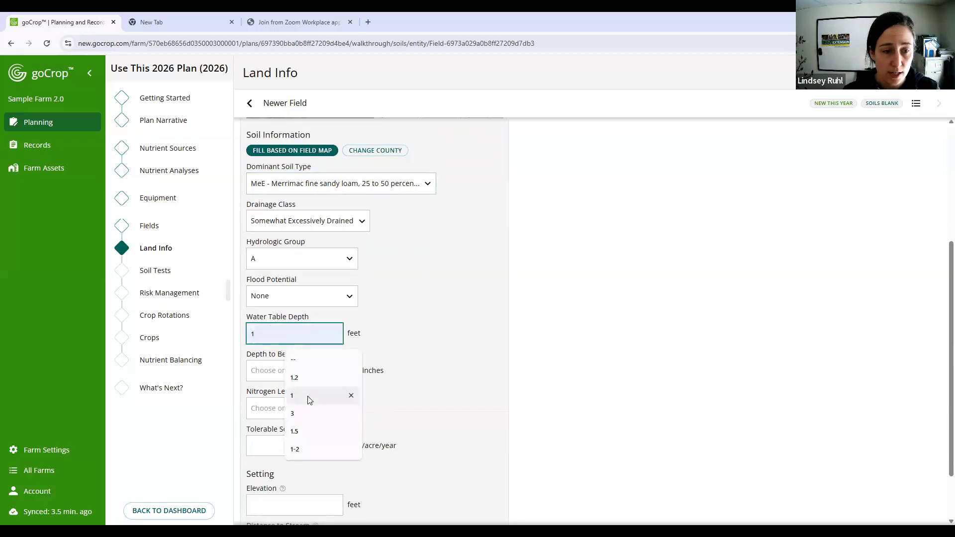
left_click(265, 381)
left_click(275, 335)
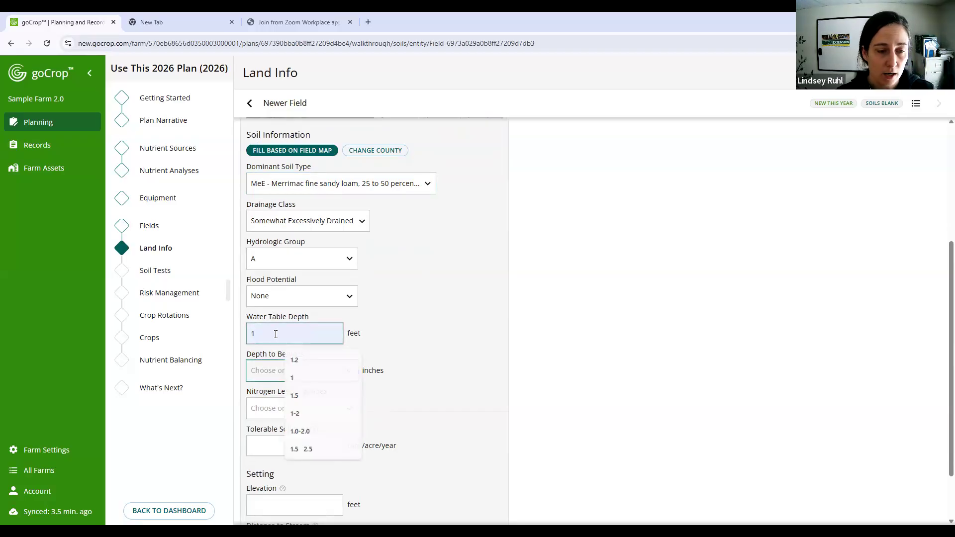
left_click(275, 334)
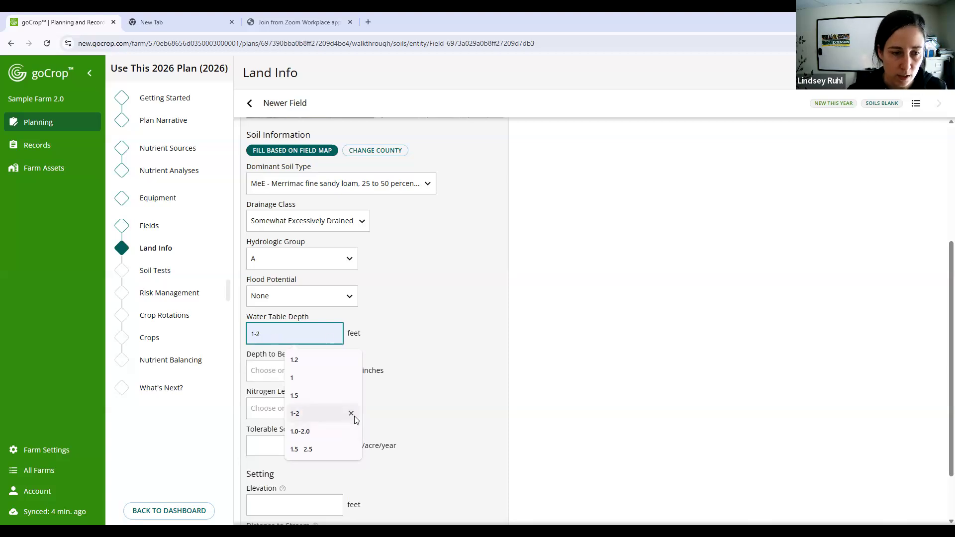
left_click(330, 419)
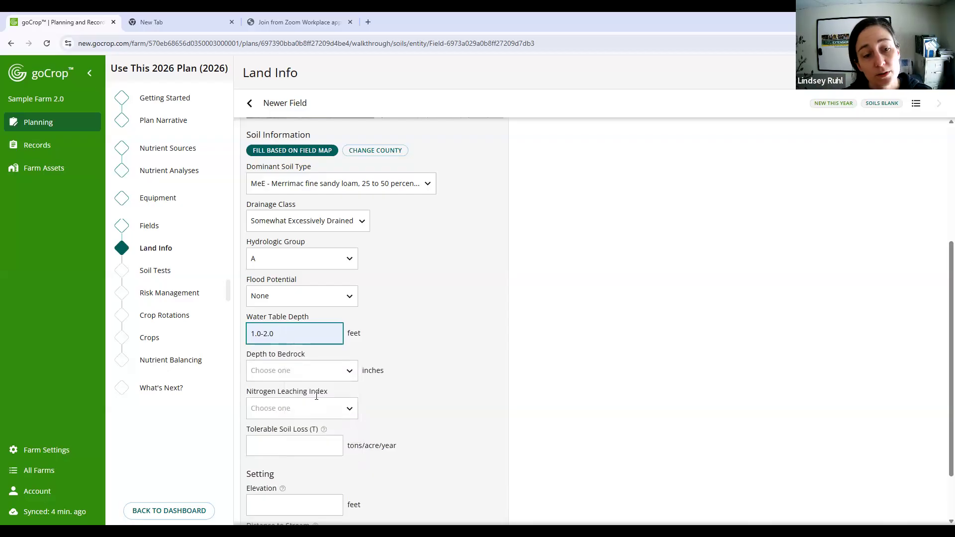
- Set Newer Field's depth to bedrock to > 60 inches and its nitrogen leaching index to Med
left_click(313, 375)
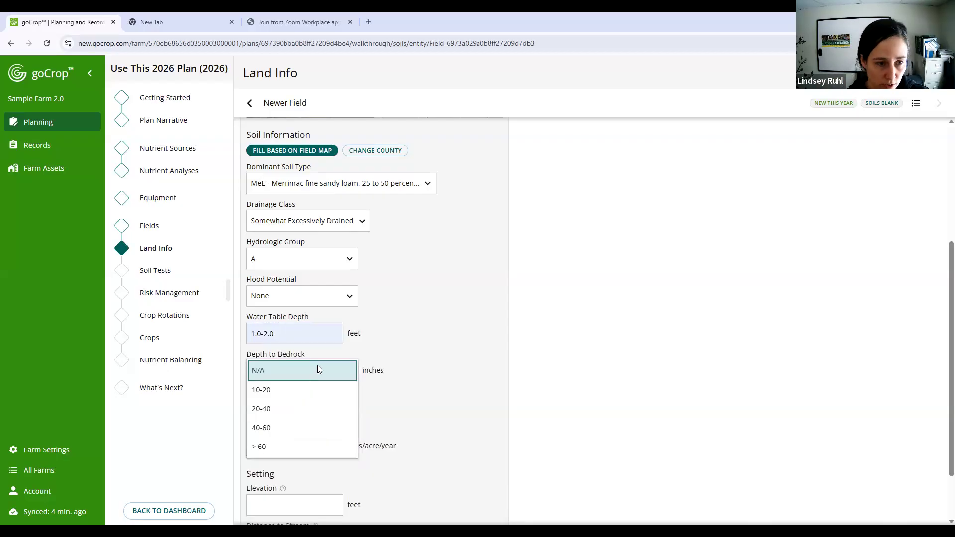
left_click(288, 446)
left_click(280, 411)
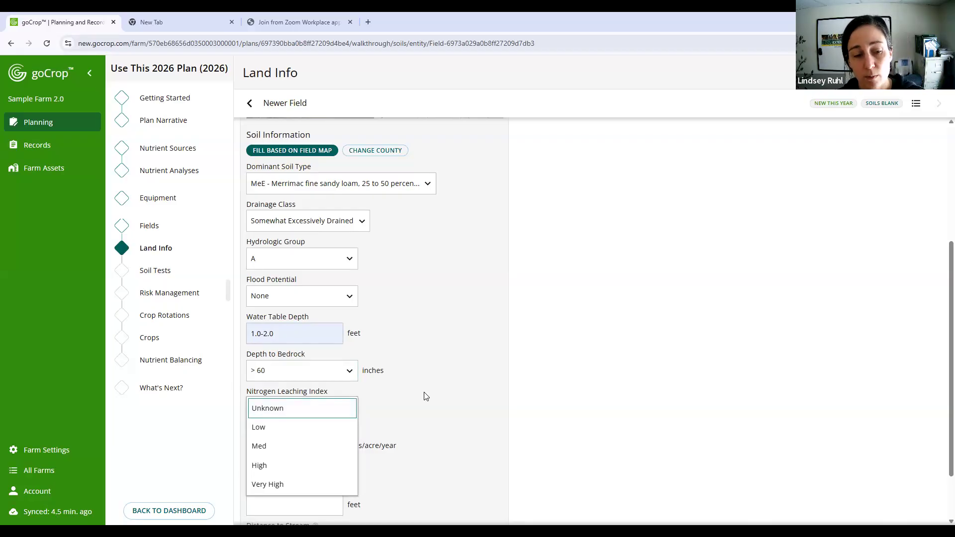
left_click(341, 444)
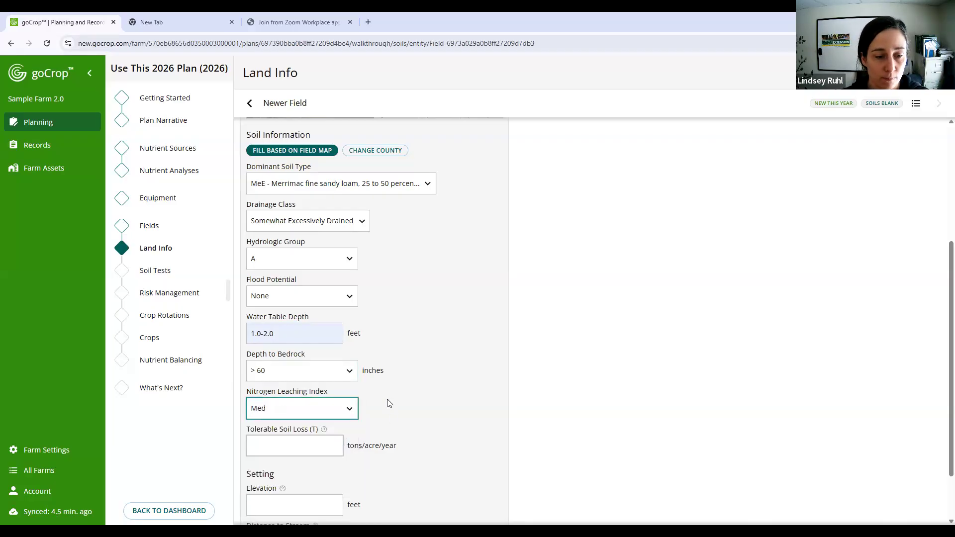
- Show the help for Tolerable Soil Loss (T) and set the value to 3 tons/acre/year
scroll(348, 392, "down", 2)
left_click(259, 369)
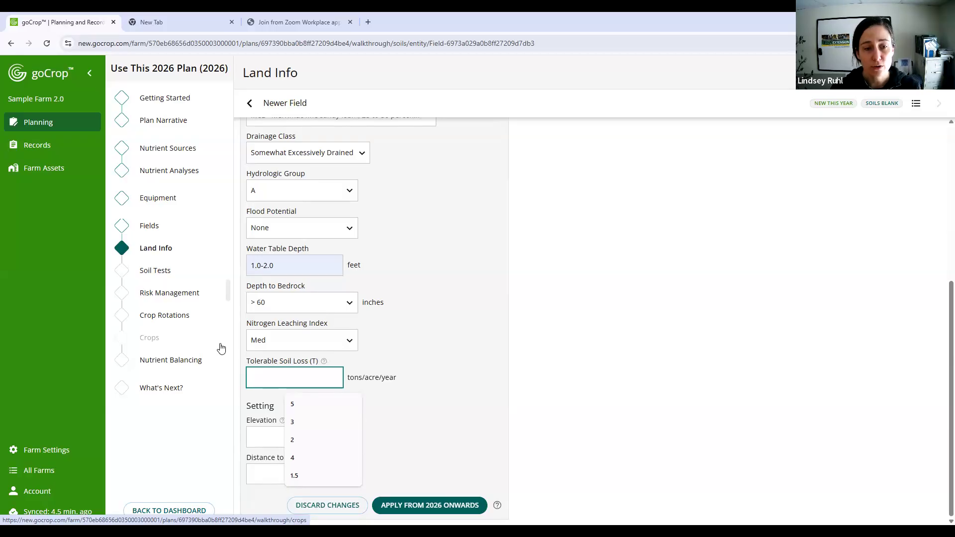
left_click(323, 361)
left_click(277, 386)
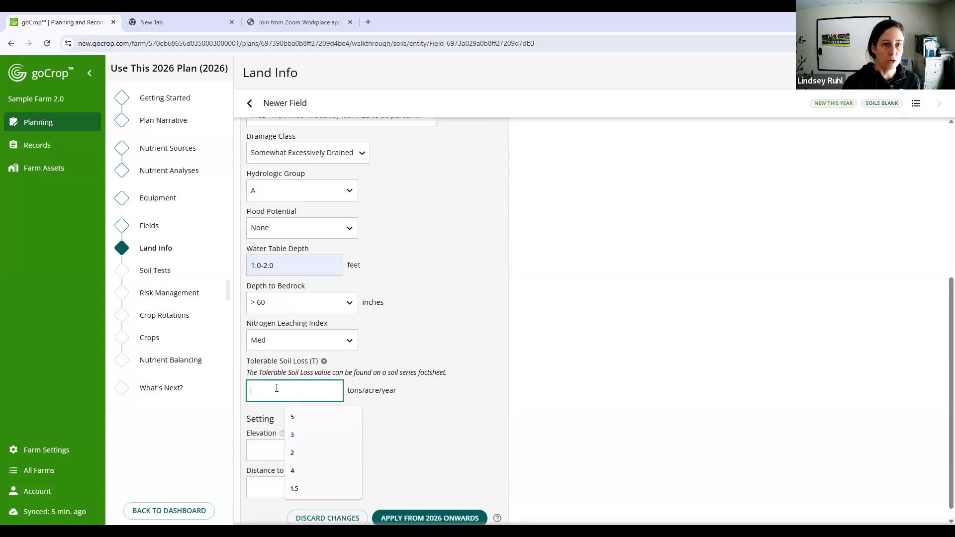
type("3")
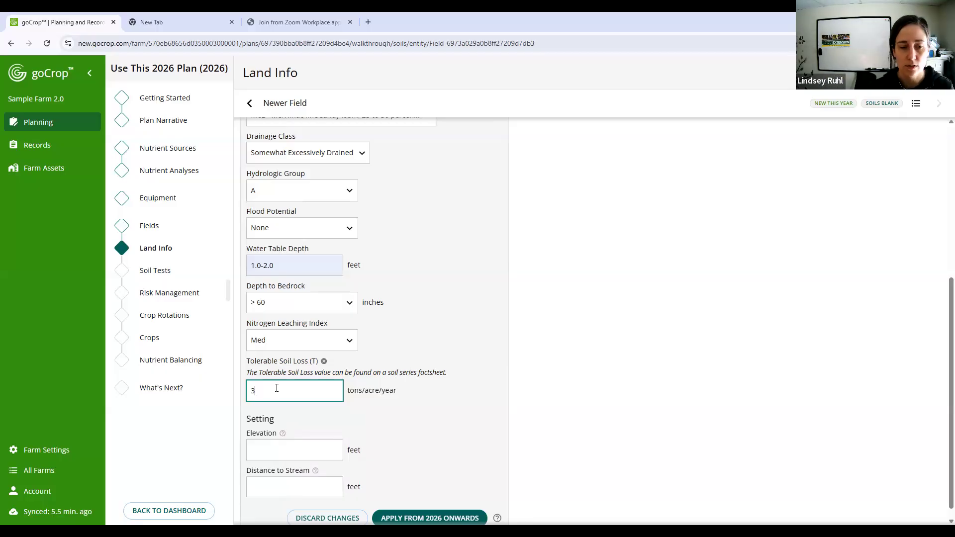
- Show the help for both Setting values, and set the elevation to 590 feet and the distance to stream to 1000 feet
left_click(287, 441)
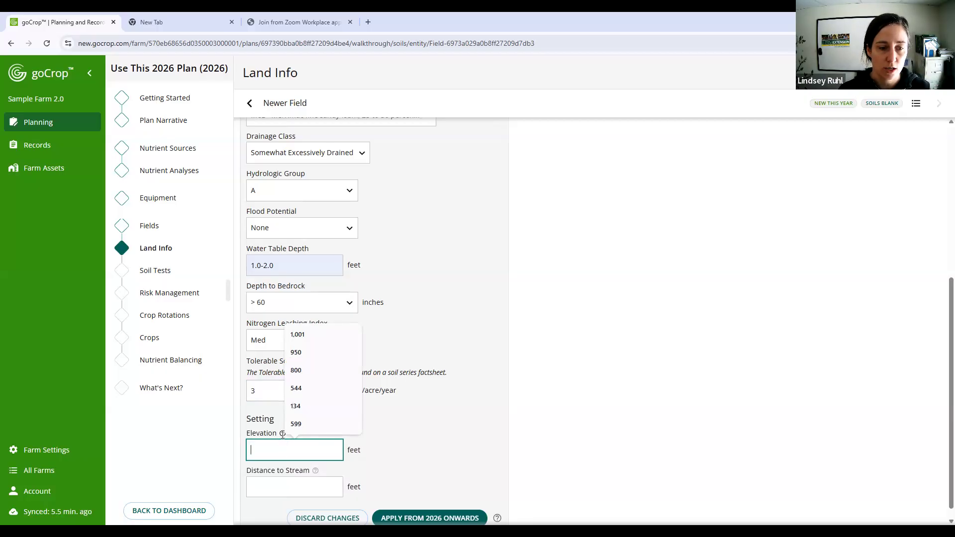
left_click(283, 433)
left_click(315, 484)
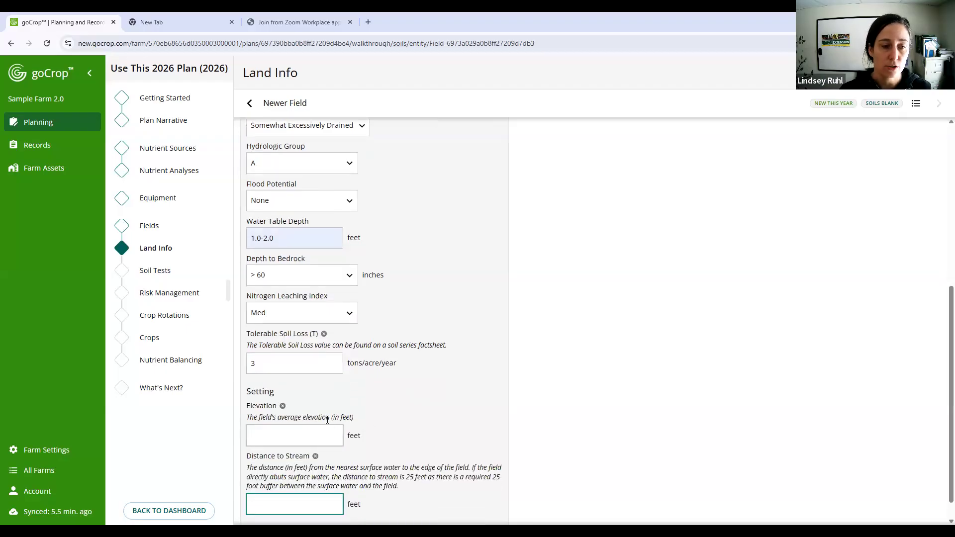
scroll(288, 428, "down", 1)
left_click(281, 404)
type("590")
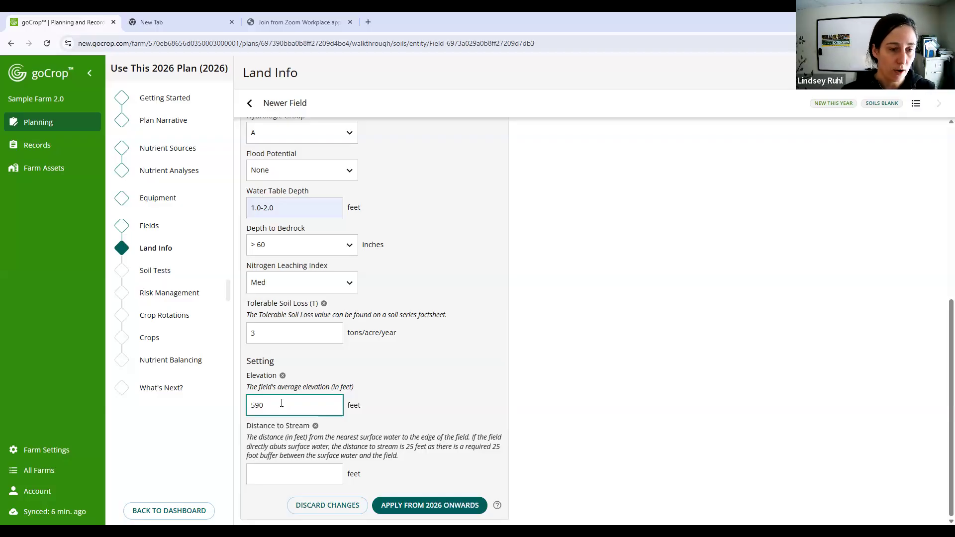
left_click(258, 472)
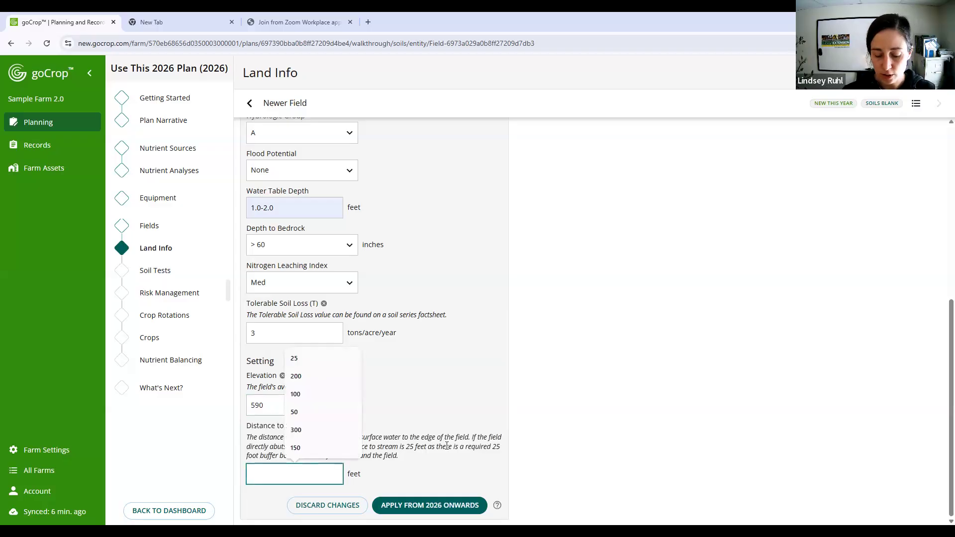
type("1000")
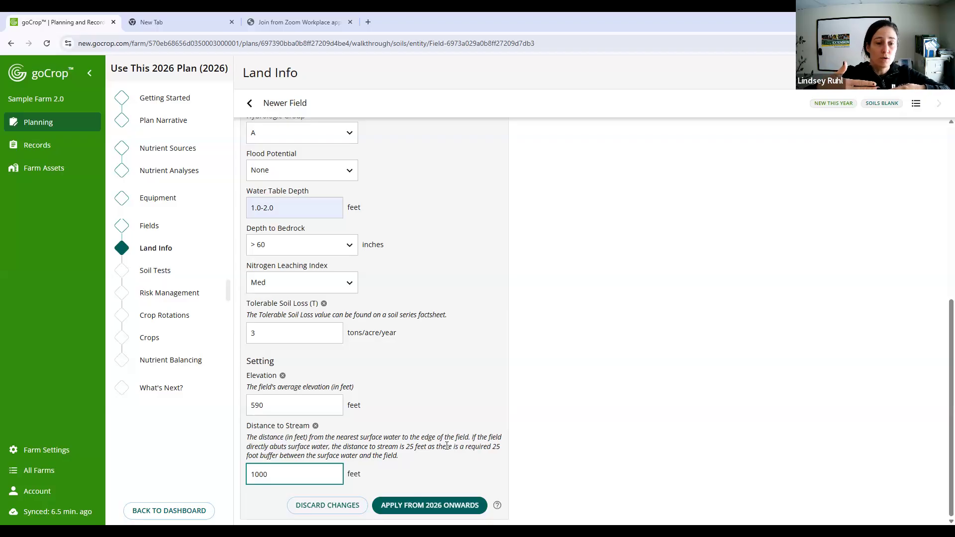
key("ctrl+a")
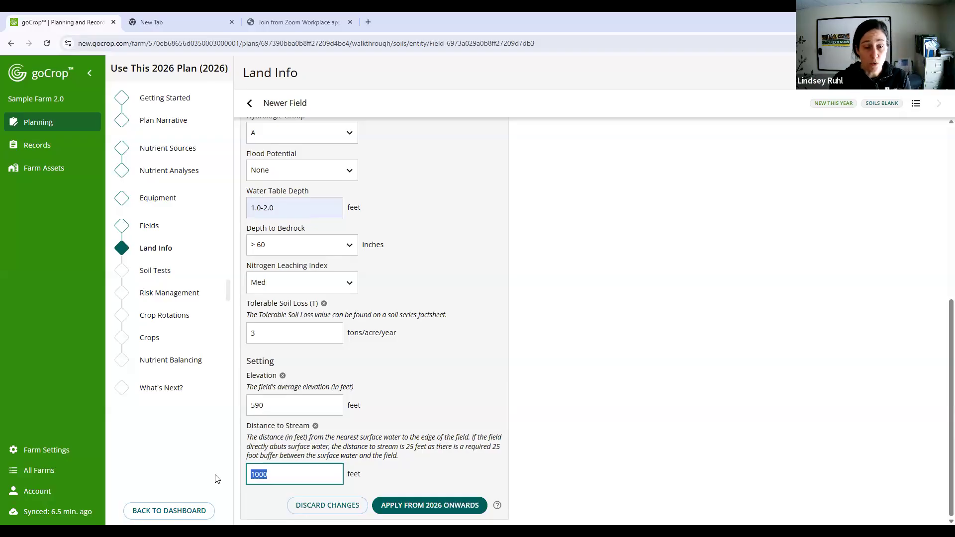
left_click(276, 475)
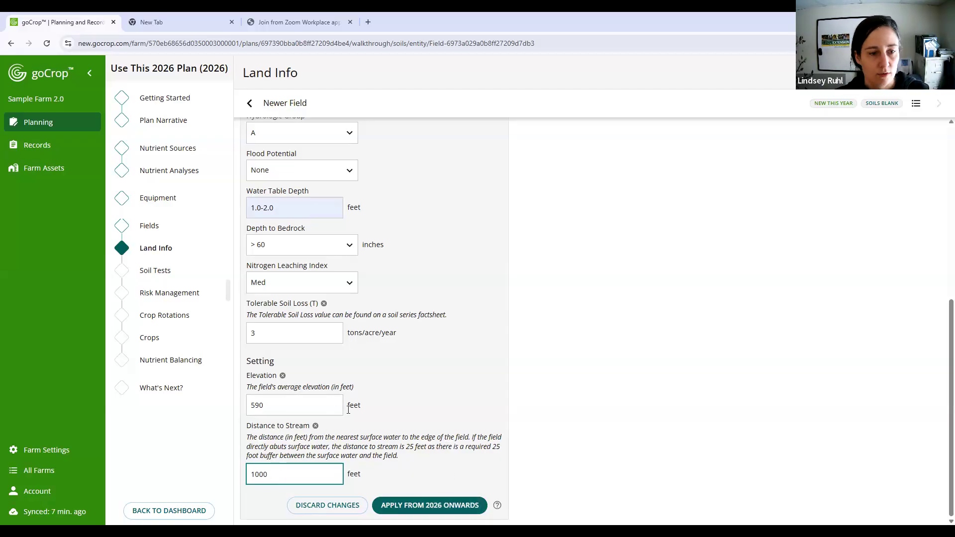
- Apply Newer Field's land info changes from 2026 onwards and return to the field list
left_click(455, 510)
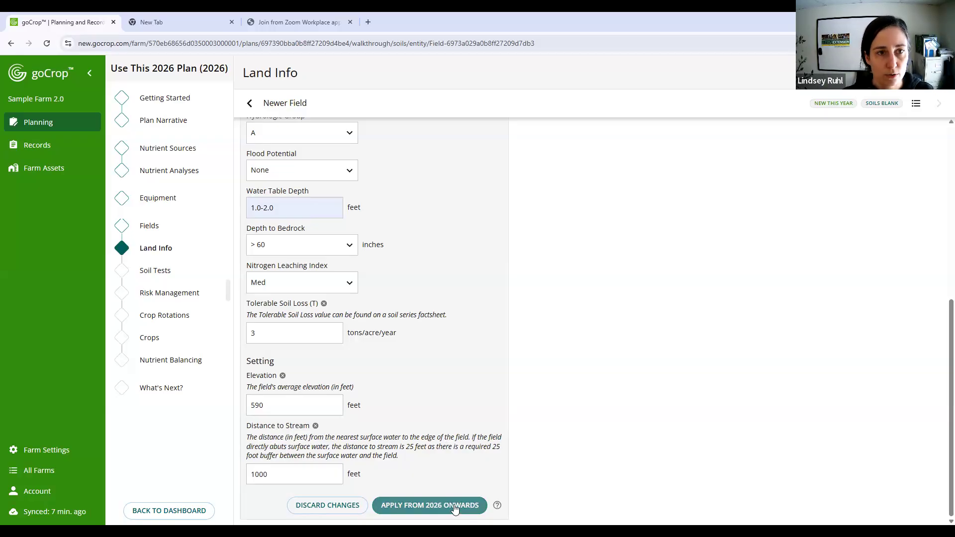
left_click(453, 506)
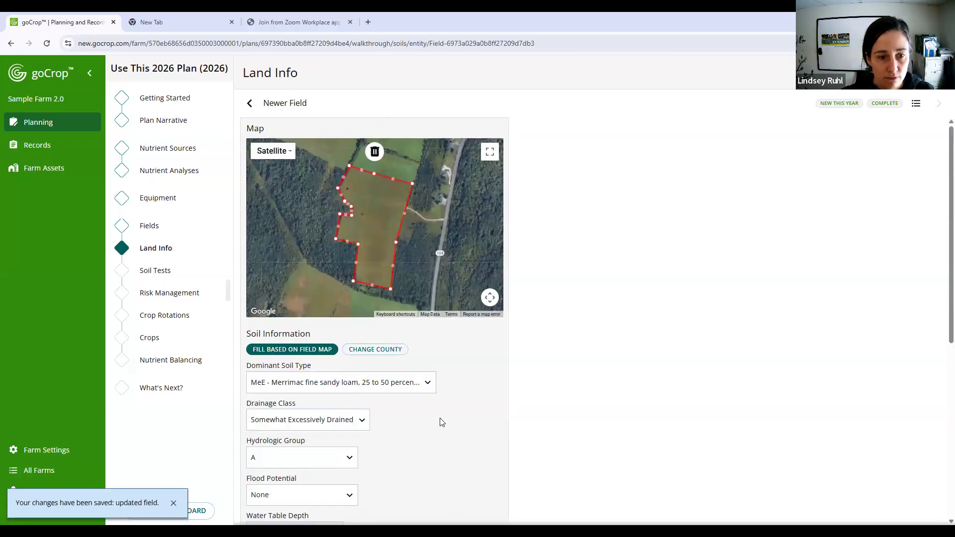
scroll(441, 422, "down", 1)
scroll(441, 422, "down", 6)
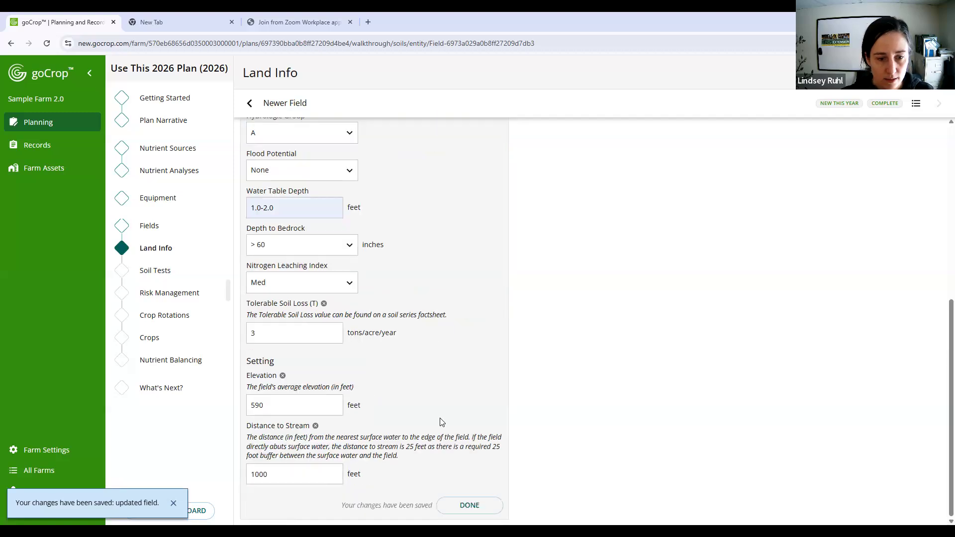
left_click(468, 506)
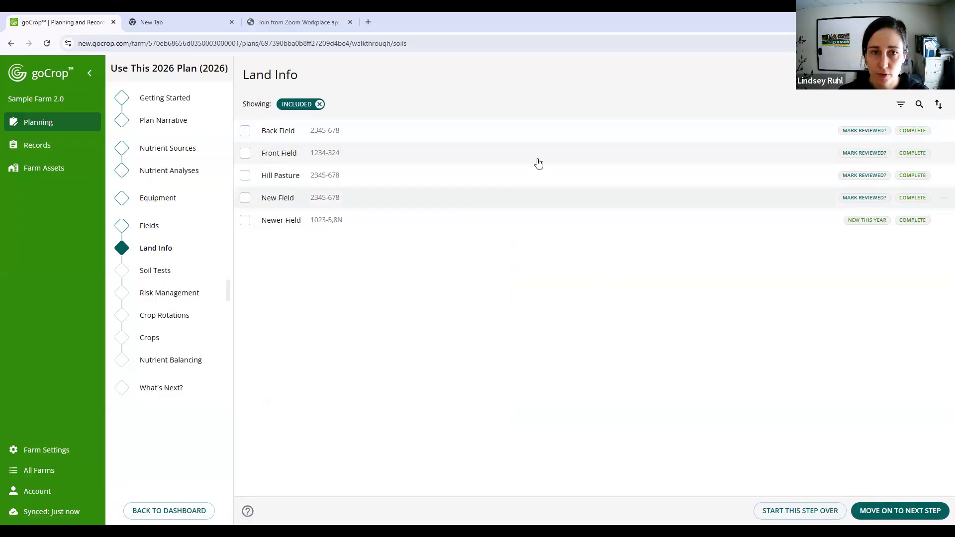
- Look through the land info of Back Field, Front Field, Hill Pasture and New Field, and return to the field list
left_click(547, 136)
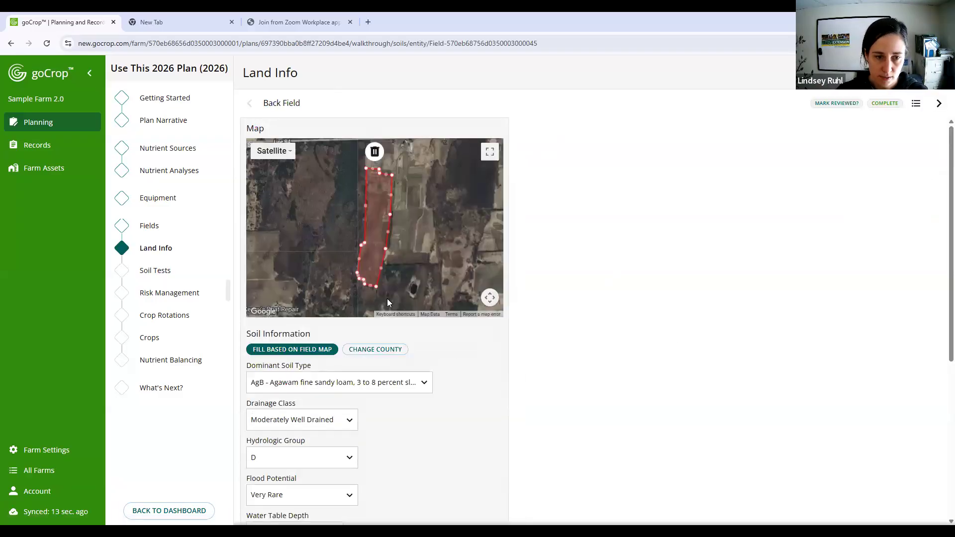
left_click(938, 103)
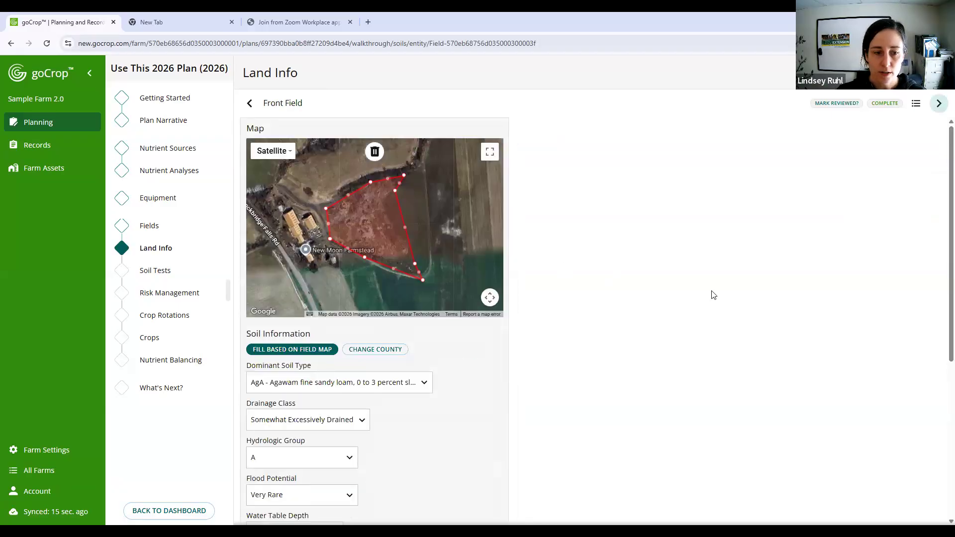
scroll(711, 294, "down", 5)
left_click(940, 104)
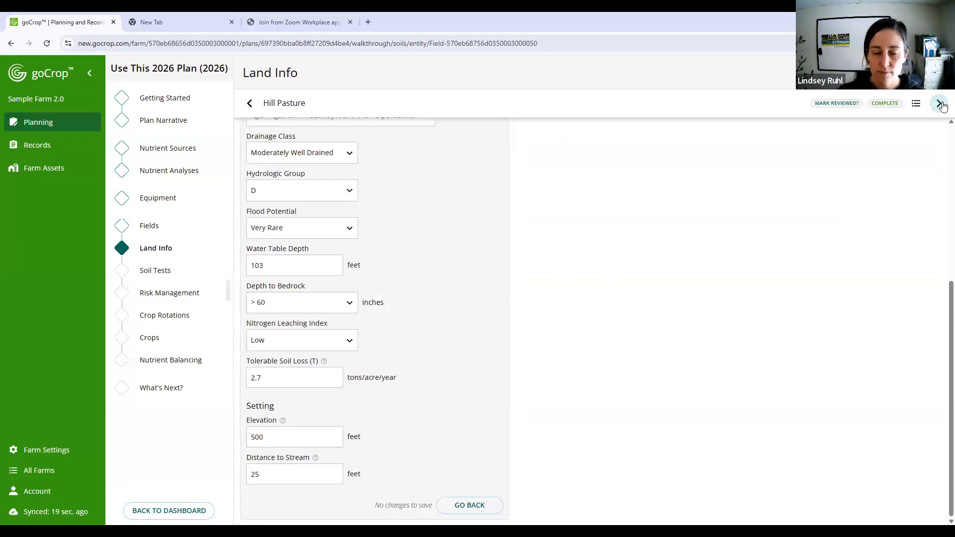
left_click(940, 104)
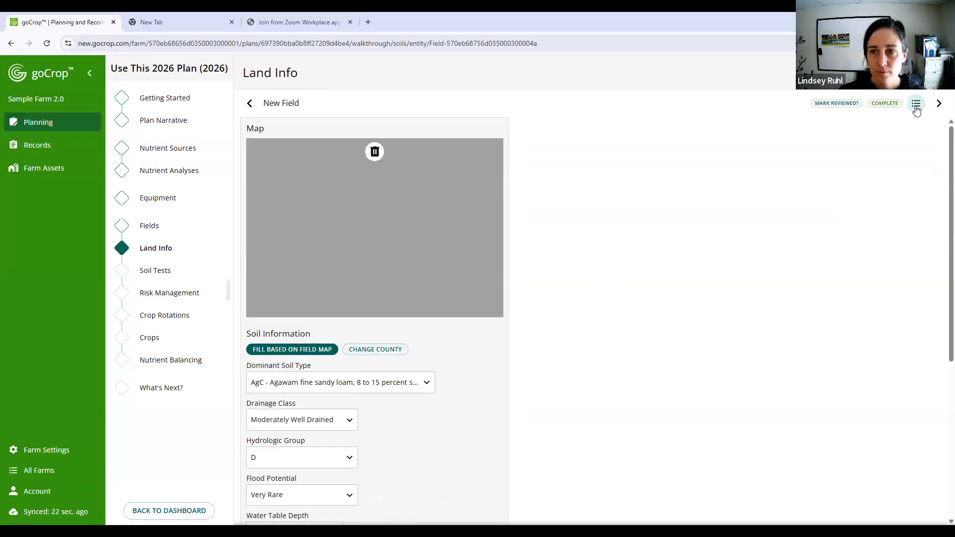
left_click(916, 104)
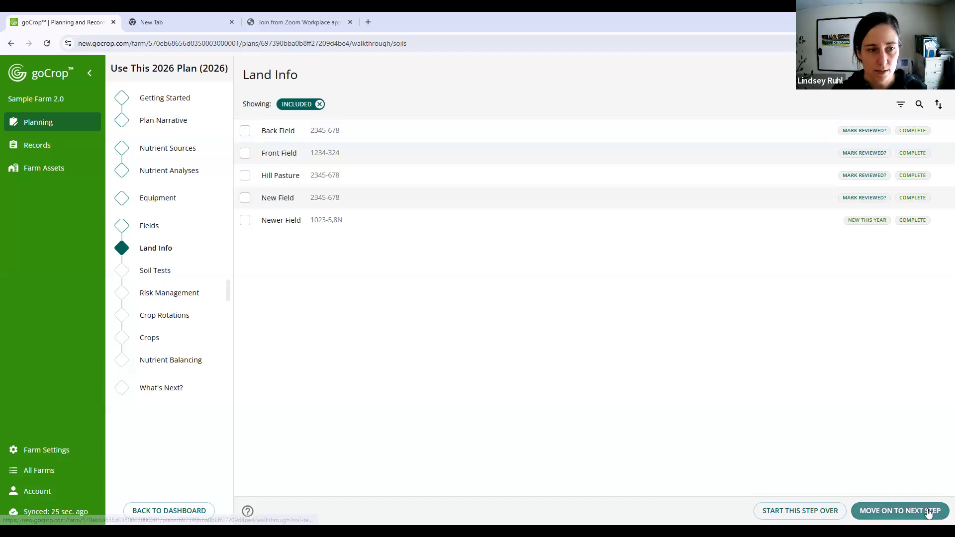
- Move on to the Soil Tests step and list the fields due for soil tests this year
left_click(927, 510)
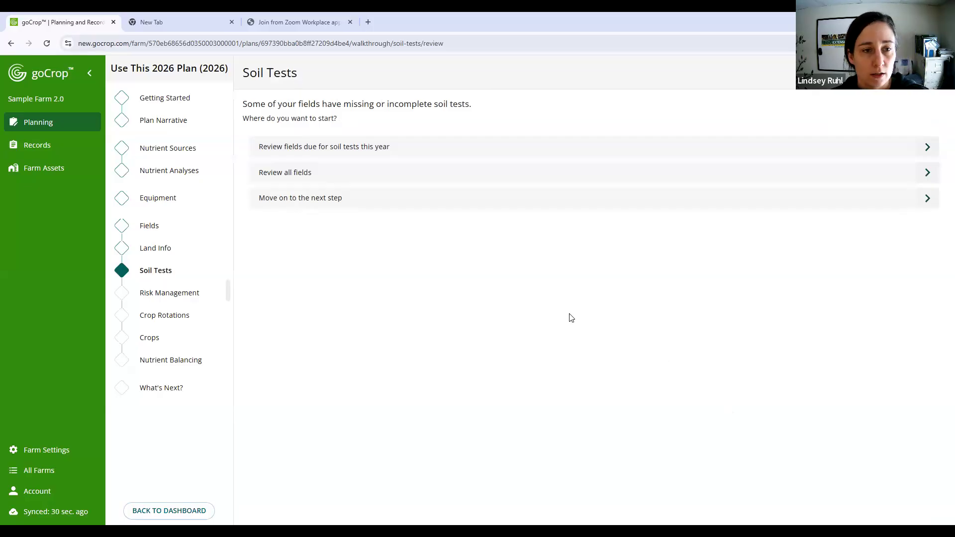
left_click(504, 144)
left_click(505, 144)
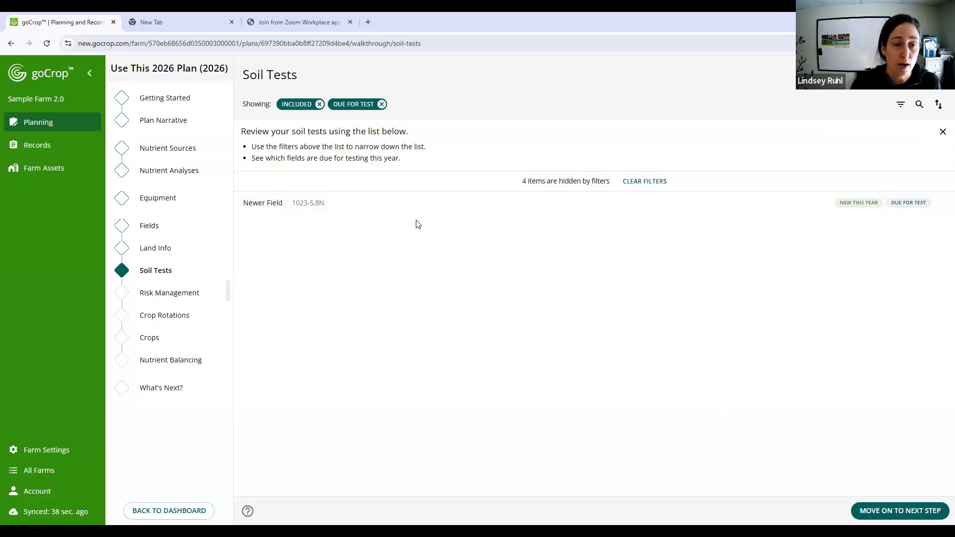
- Filter the farm's 2026 and 2024 records to show only soil tests
left_click(39, 151)
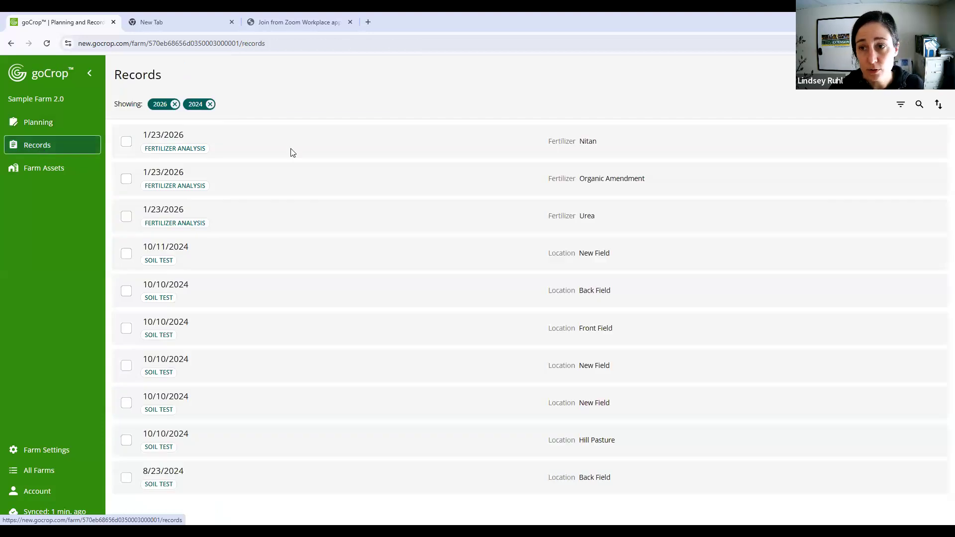
left_click(900, 104)
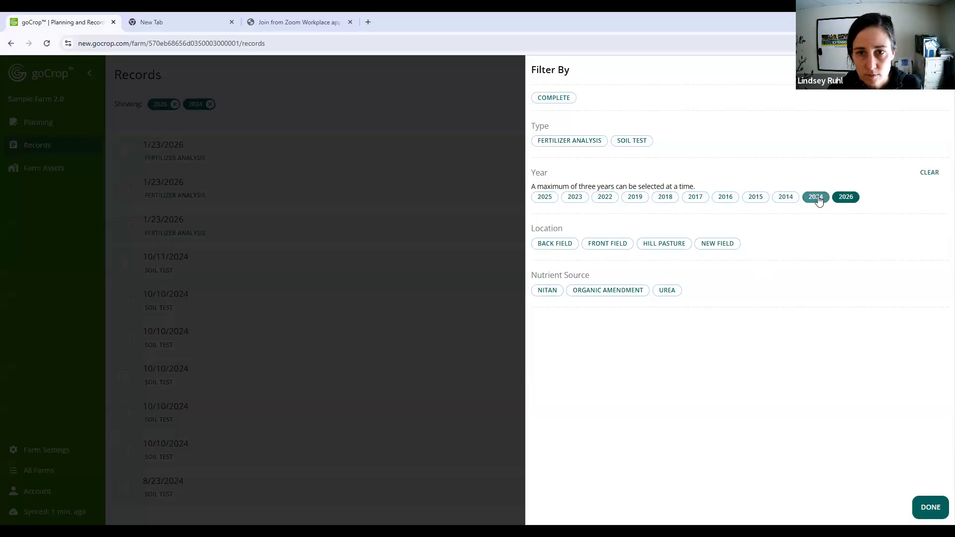
left_click(630, 143)
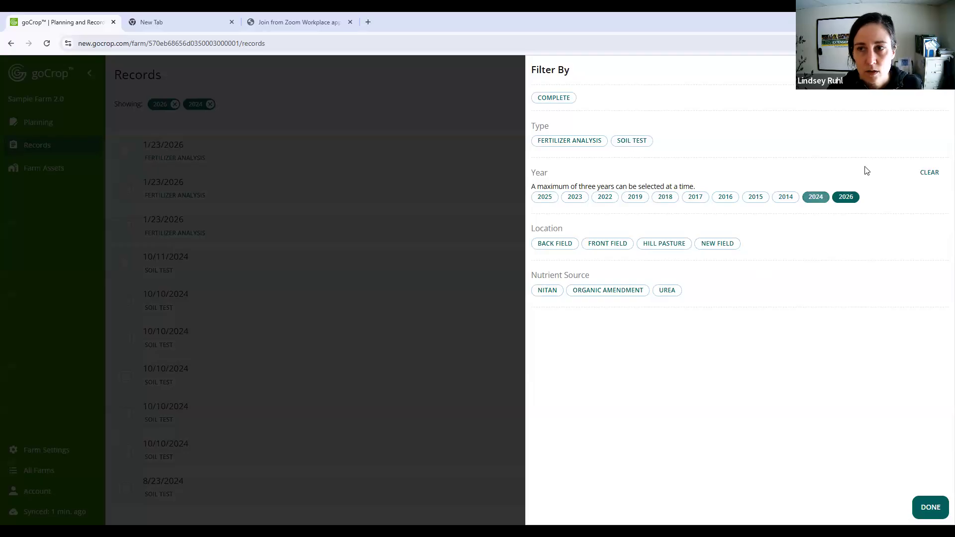
left_click(280, 169)
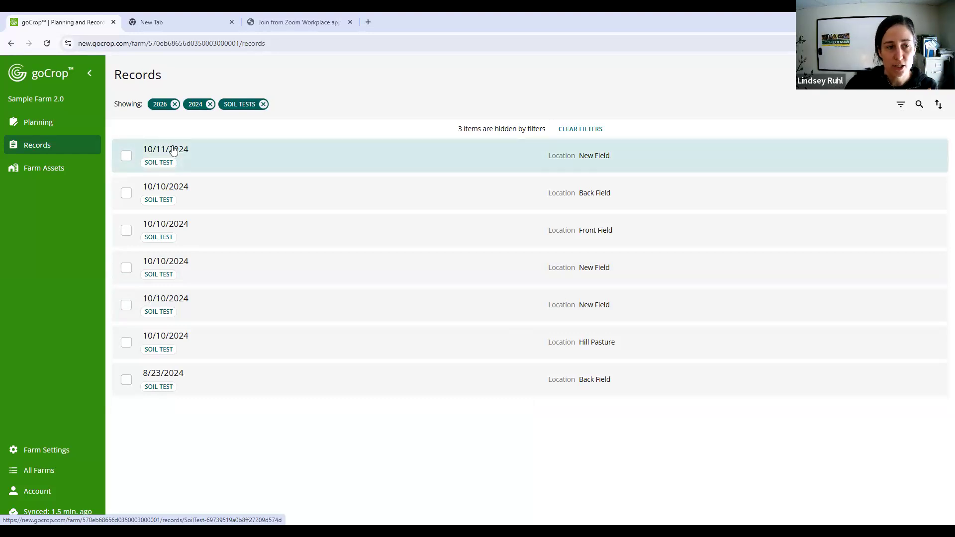
- Duplicate New Field's 10/11/2024 soil test and set the copy's location to Newer Field
left_click(127, 156)
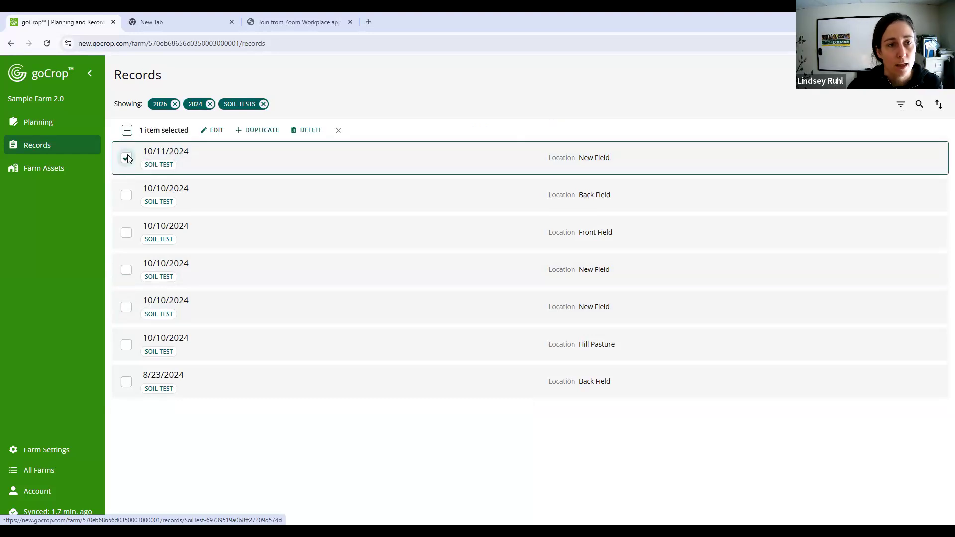
left_click(268, 132)
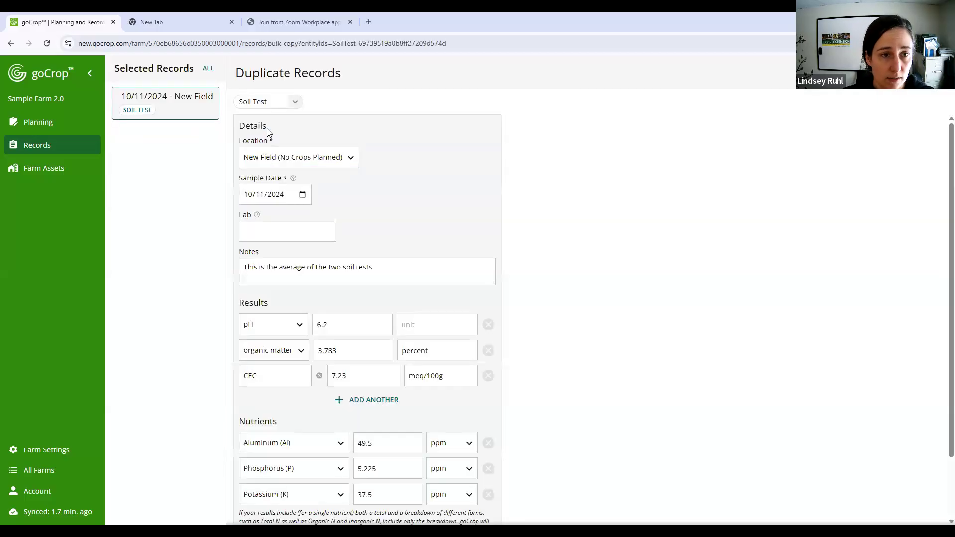
left_click(351, 158)
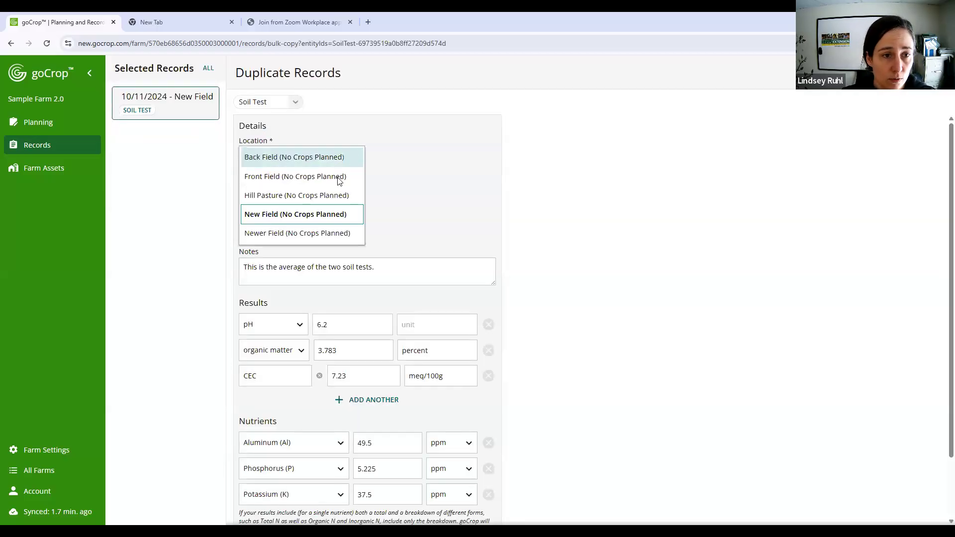
left_click(326, 231)
- Extend the duplicate's note to end "soil tests for New Field. And Newer field needs a soil sample." and save the duplicated soil test
left_click(424, 265)
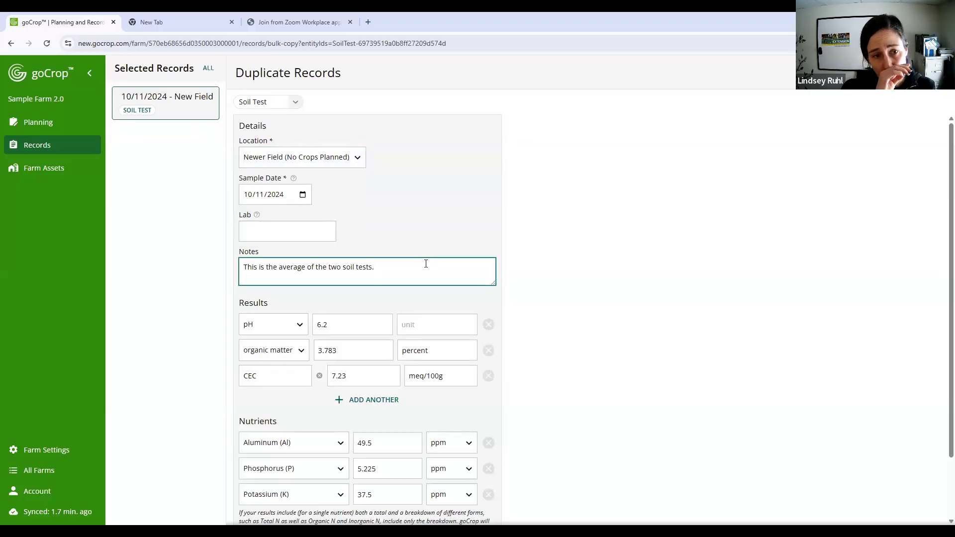
key("BackSpace")
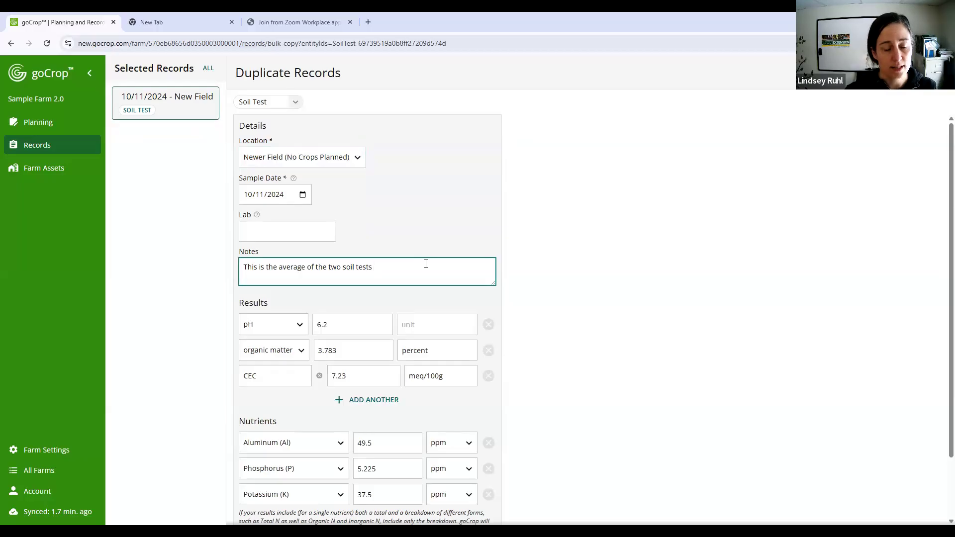
type("f")
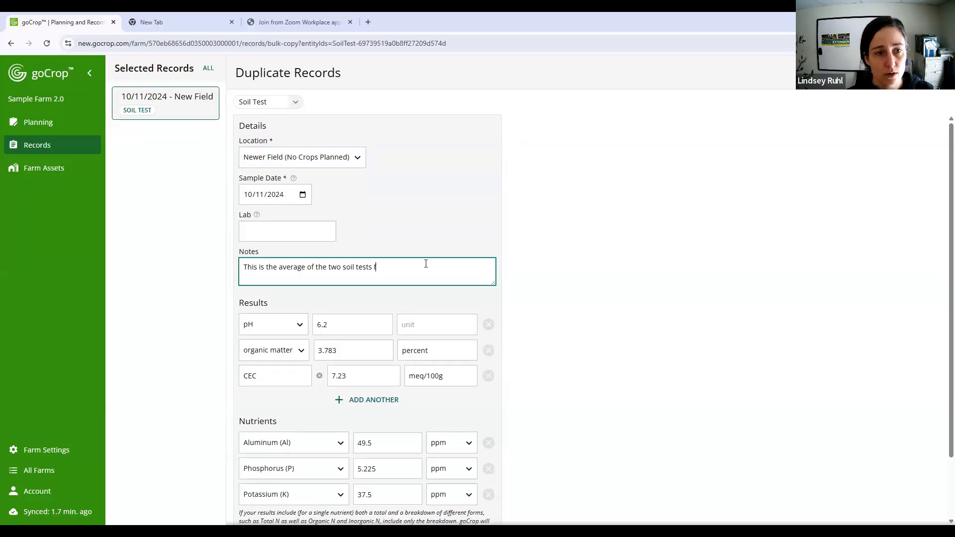
type("or New Field. ")
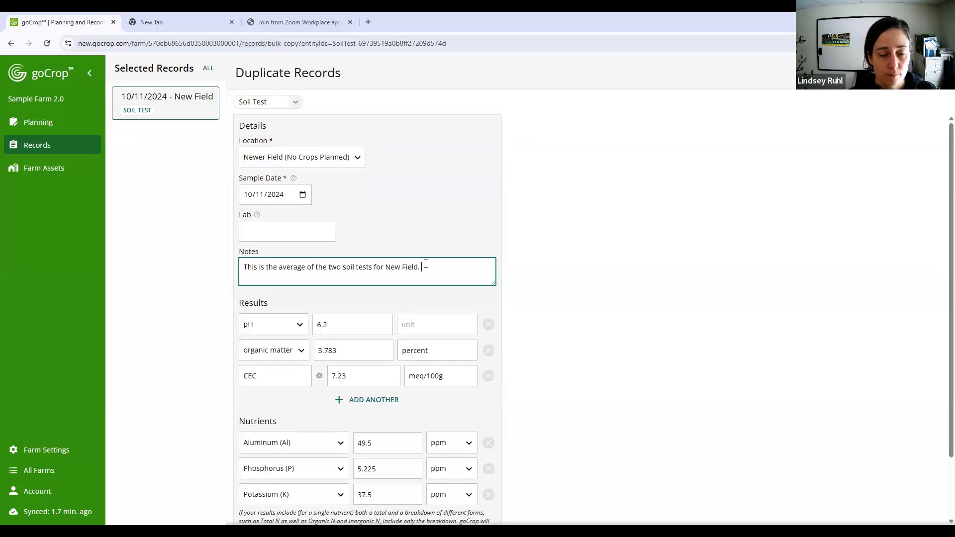
type("And Newe")
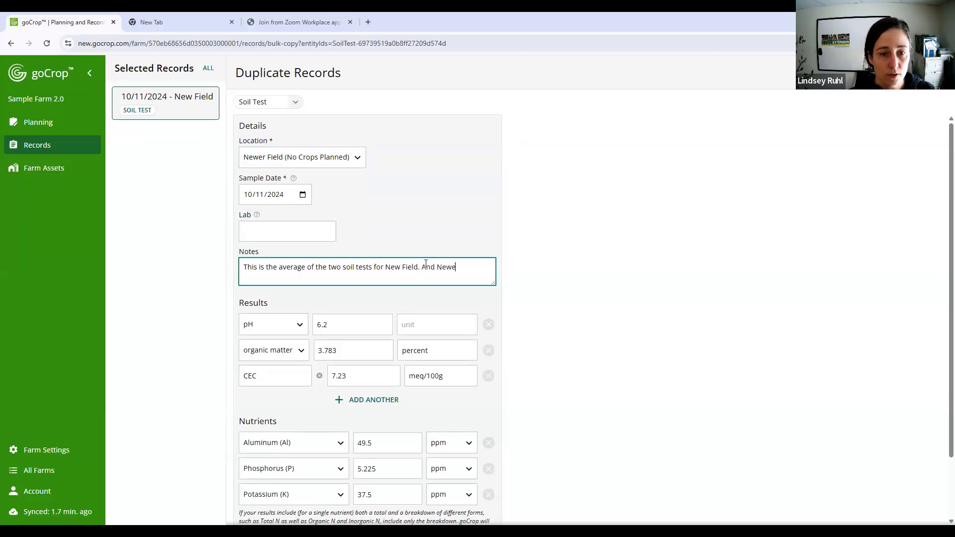
type("r field needs a")
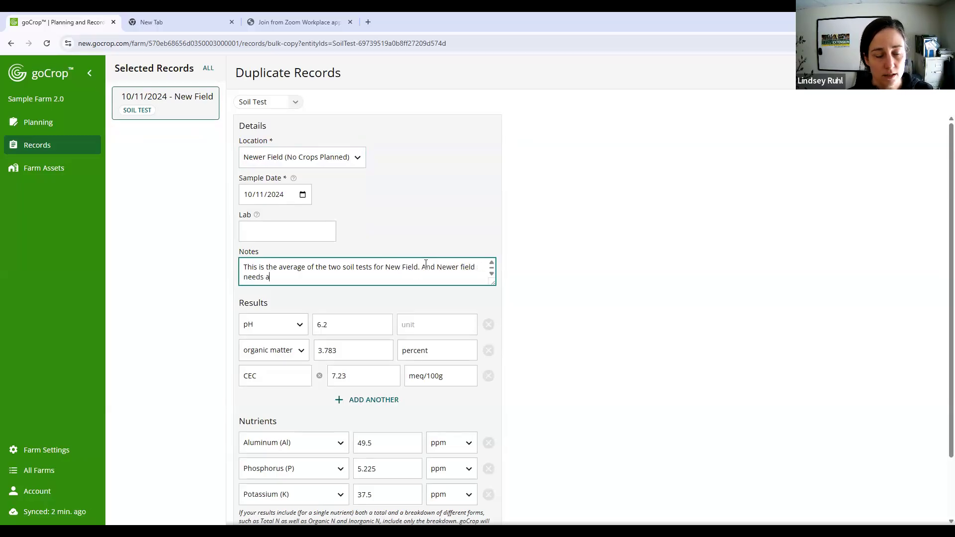
type(" soil sam")
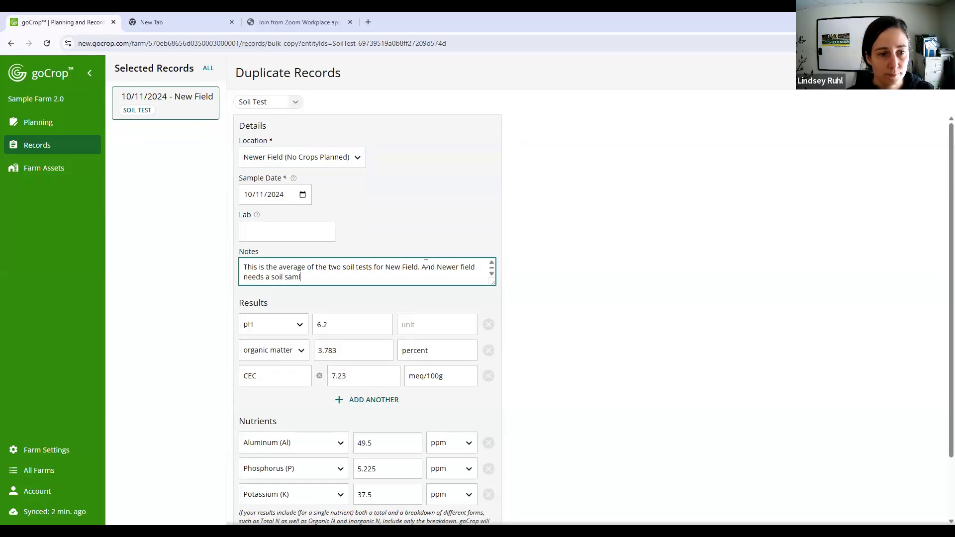
type("ple.")
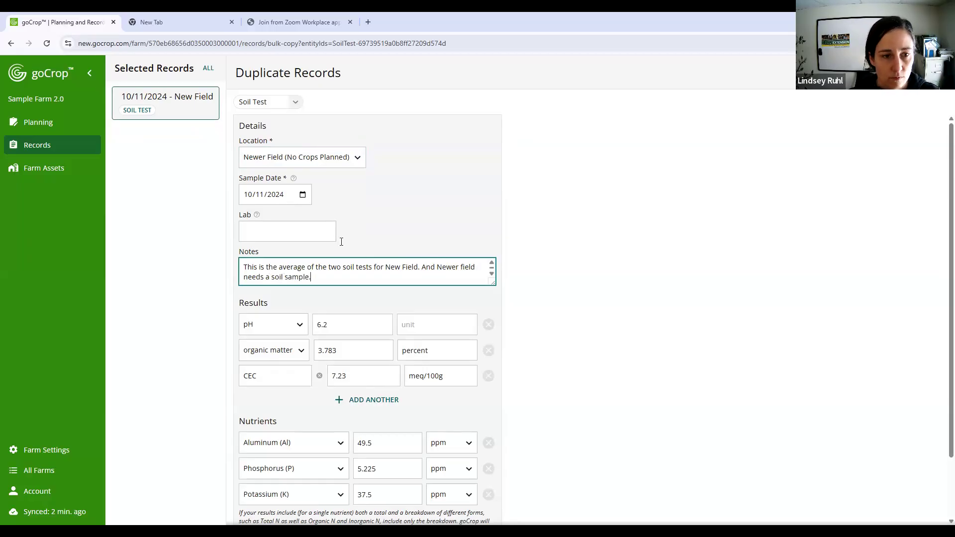
key("ctrl+a")
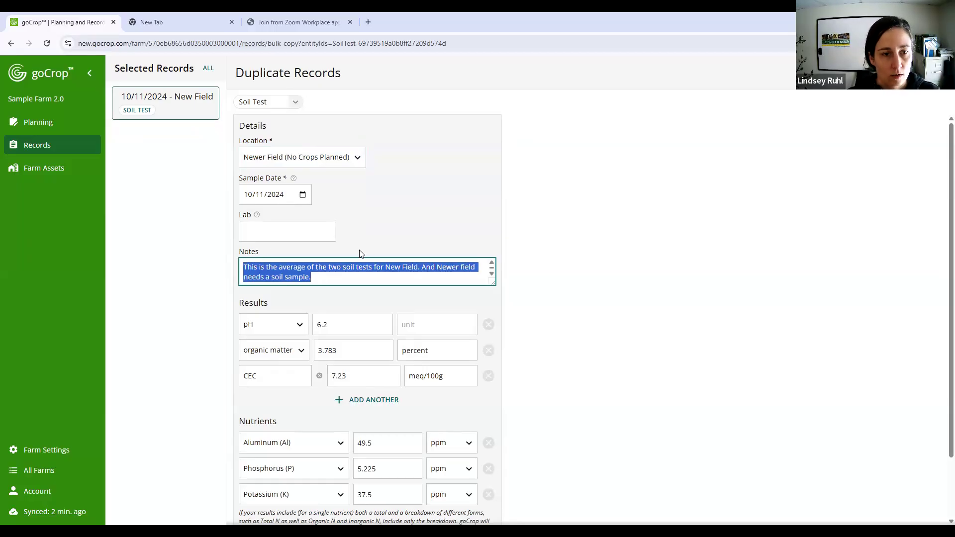
scroll(360, 250, "down", 2)
left_click(457, 503)
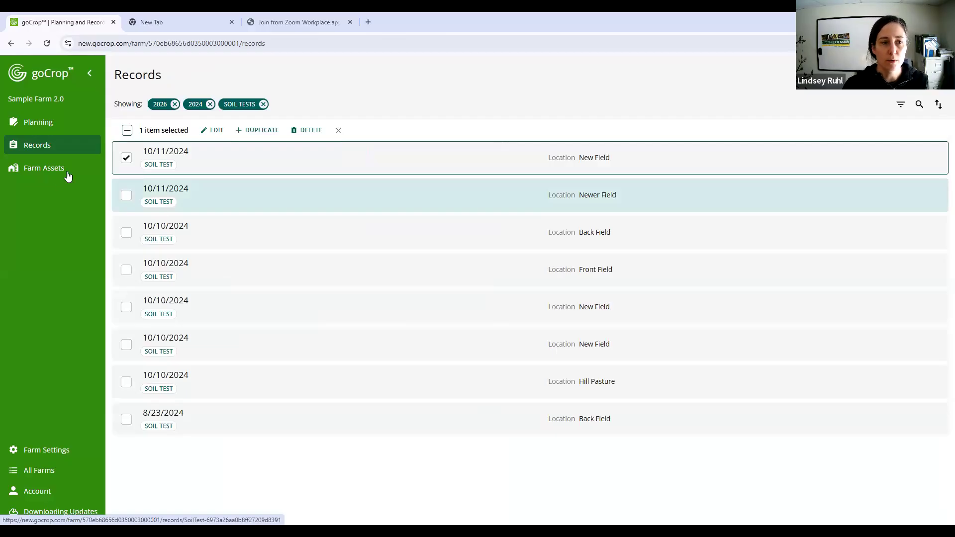
- Deselect New Field's 10/11/2024 soil test and open the current plan, Use This 2026 Plan
left_click(126, 158)
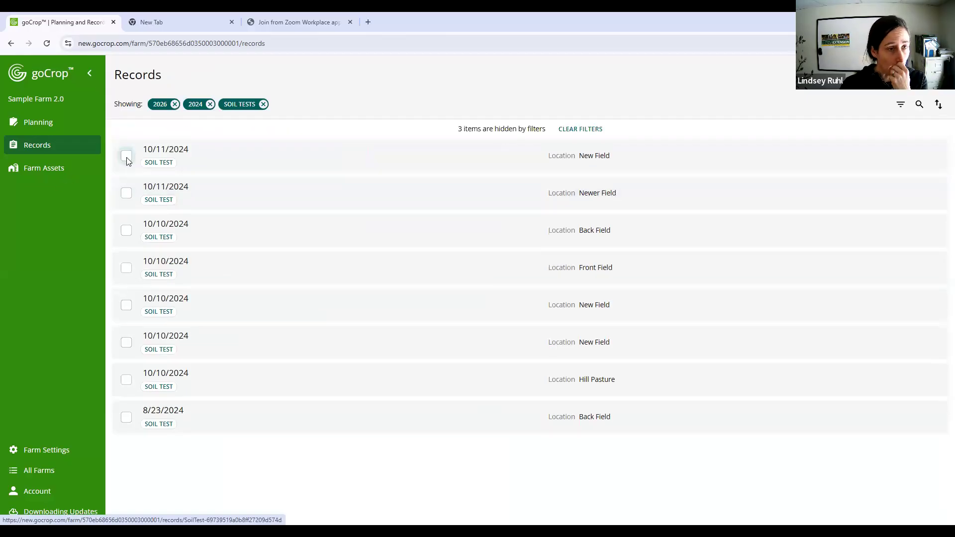
left_click(55, 124)
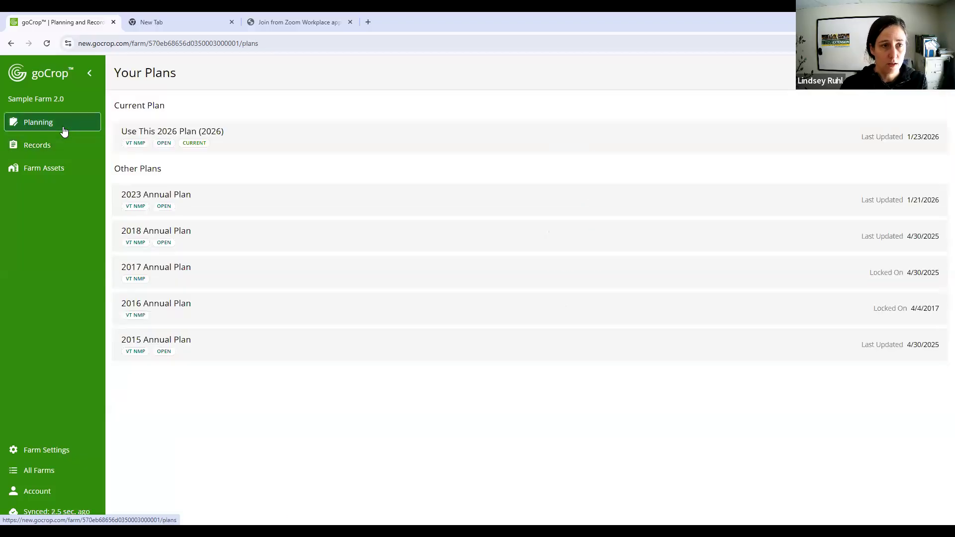
left_click(336, 152)
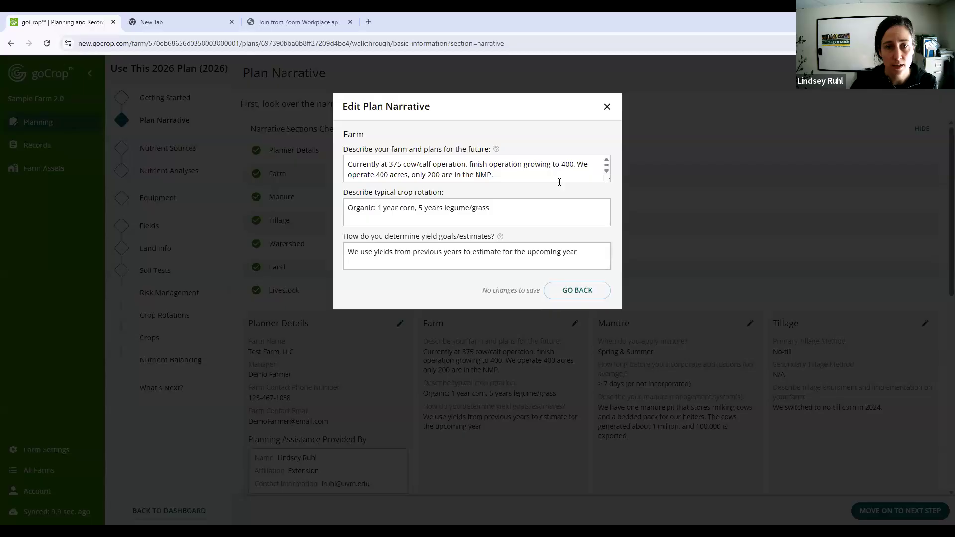
- In the plan narrative's Farm section, add "We added Newer field in fall 2025." to the end of the farm description
left_click(575, 180)
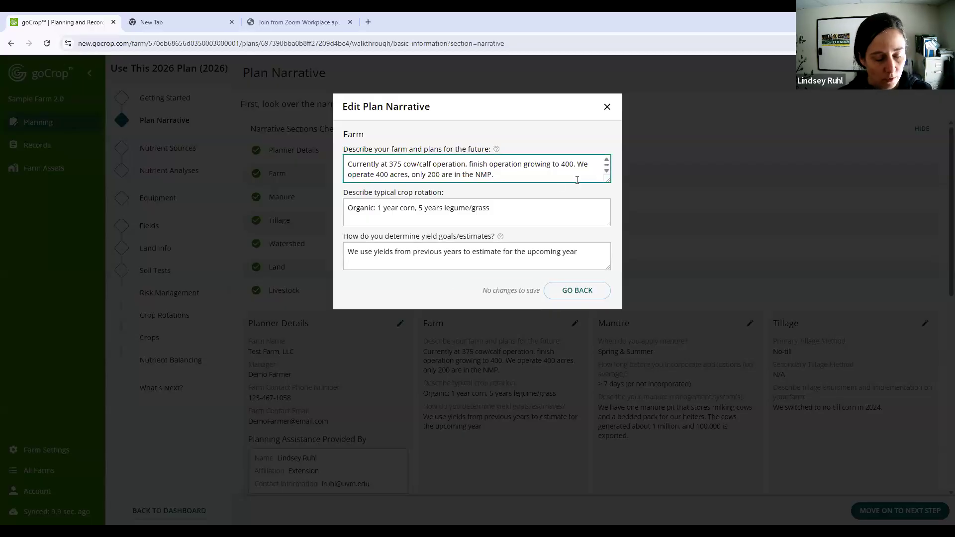
type("We added ne")
key("BackSpace")
key("BackSpace")
type("Newer ")
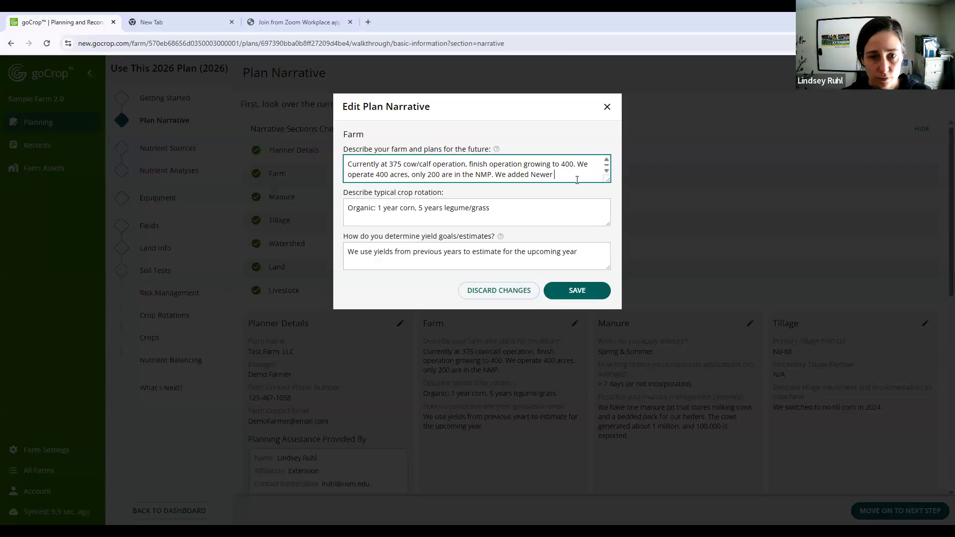
type("field")
type("l 20")
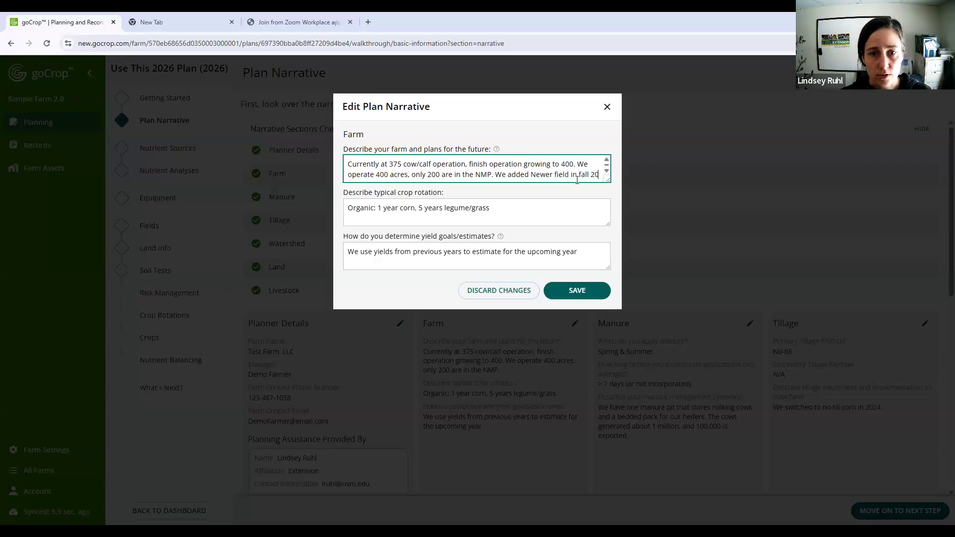
type("25. ")
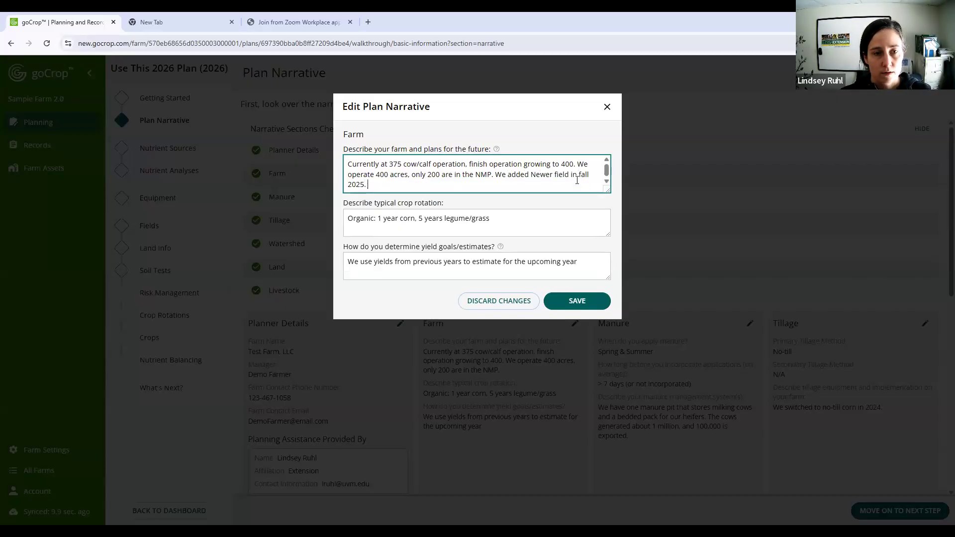
type("Are cl")
- Continue the farm description with "Are currently New Field soil test results average"
key("BackSpace")
key("BackSpace")
type("cur")
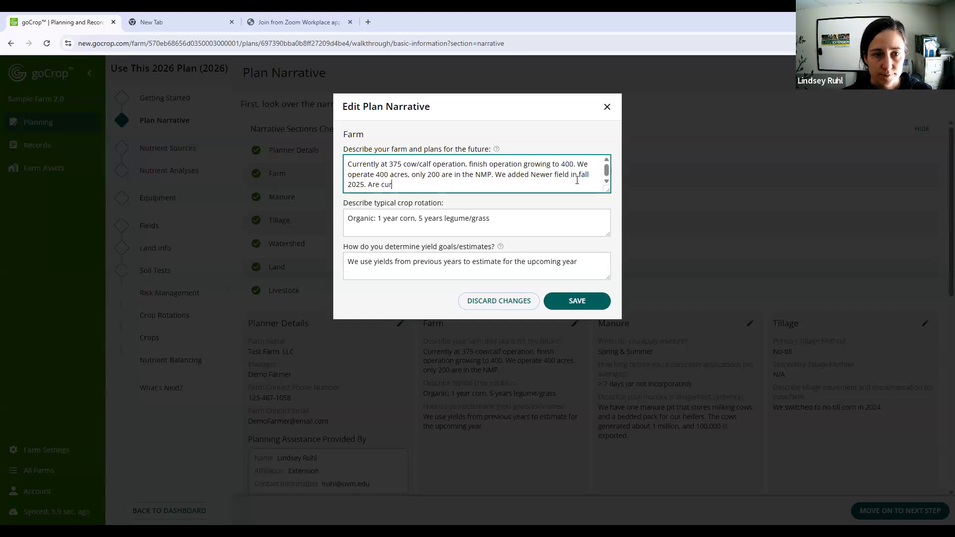
type("renlty us")
key("BackSpace")
key("BackSpace")
key("BackSpace")
key("BackSpace")
key("BackSpace")
key("BackSpace")
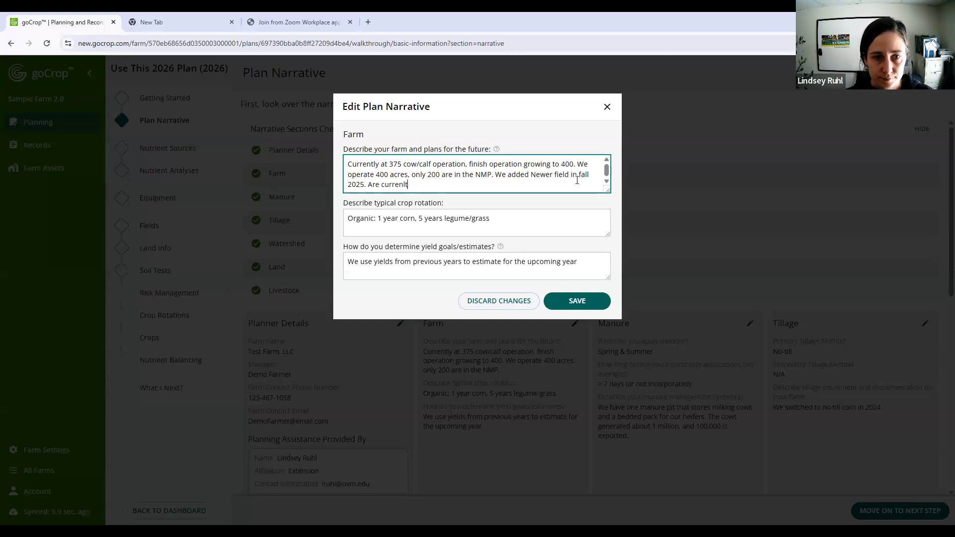
type("tly New")
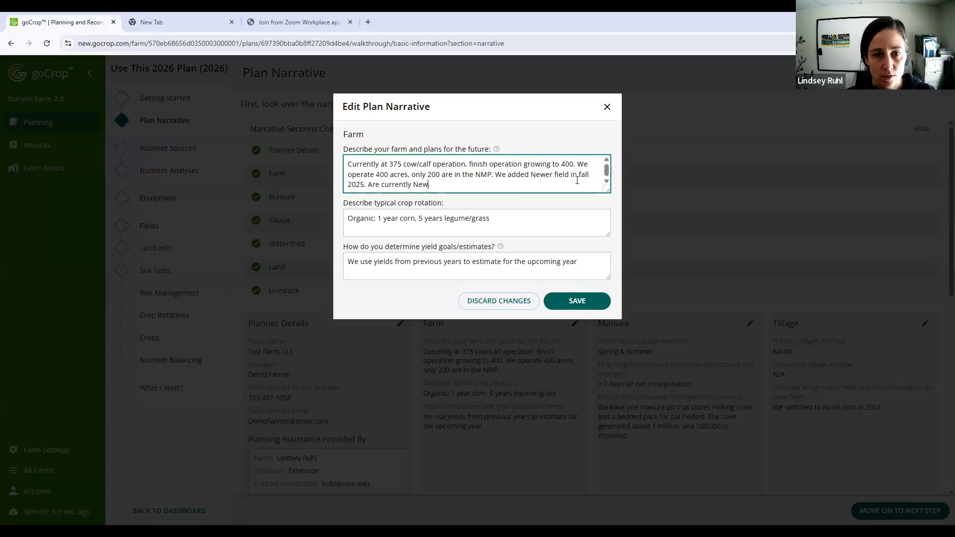
type(" Field soil test results")
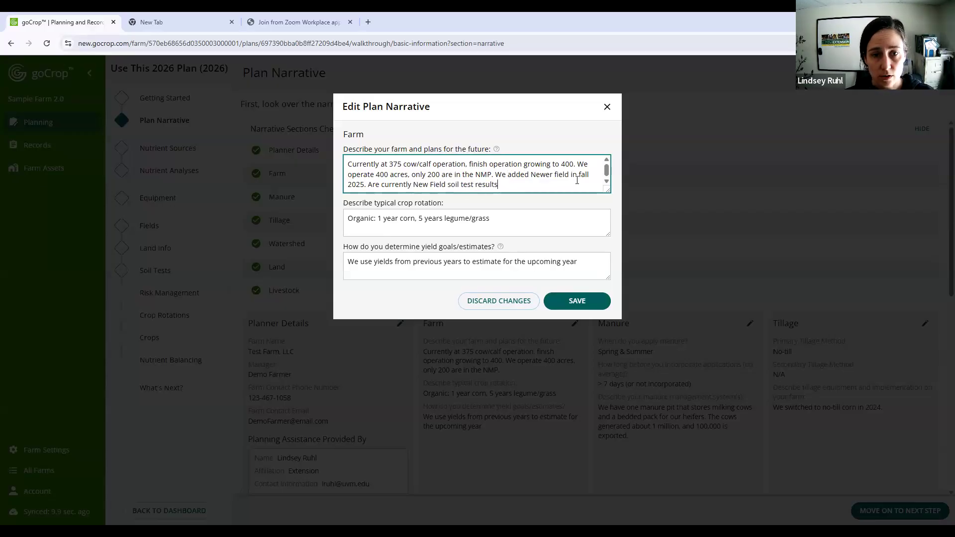
type(" average. W")
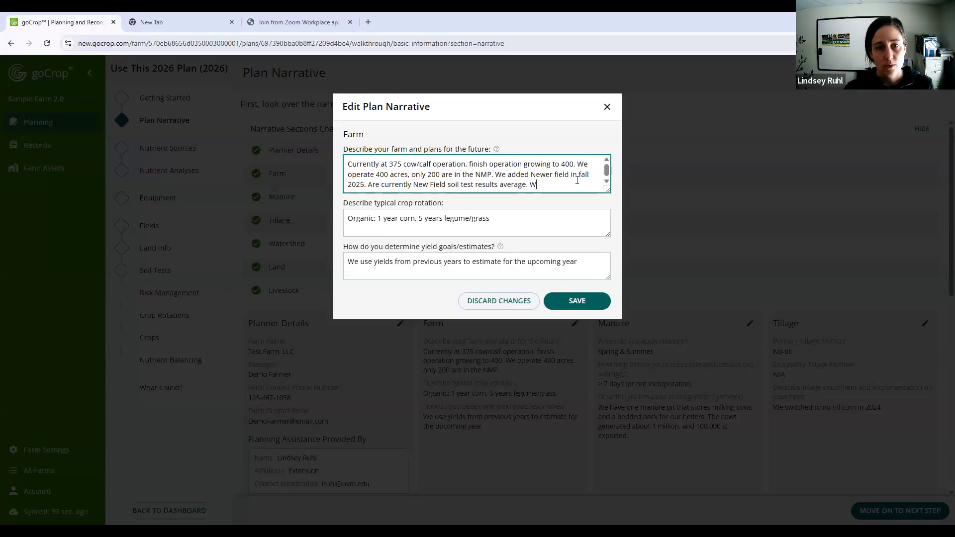
type("ill get new ")
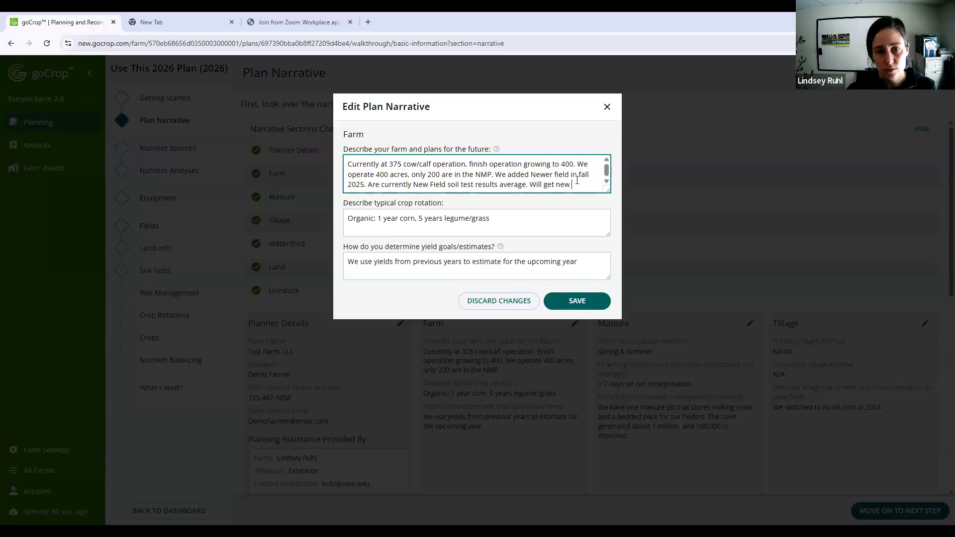
type("soil samples for Ne")
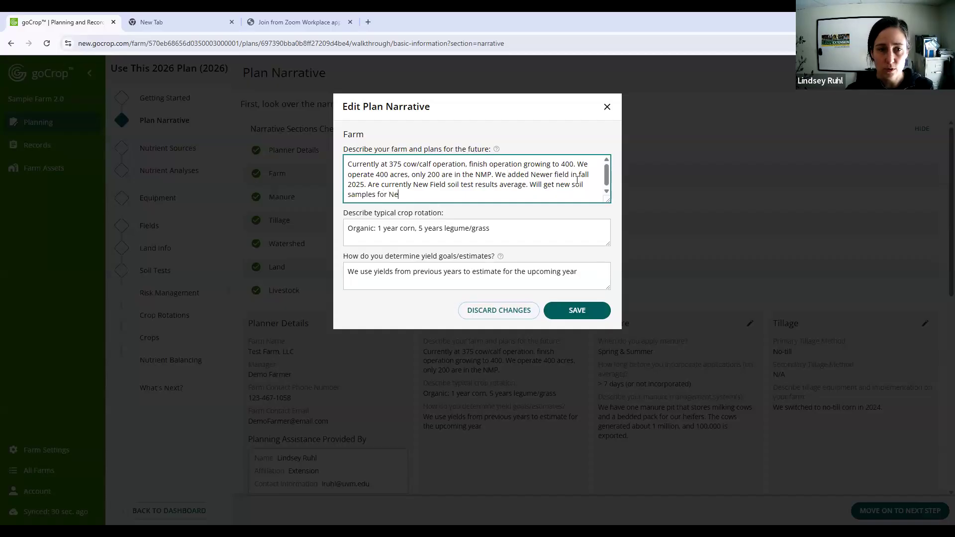
type("wer Field i")
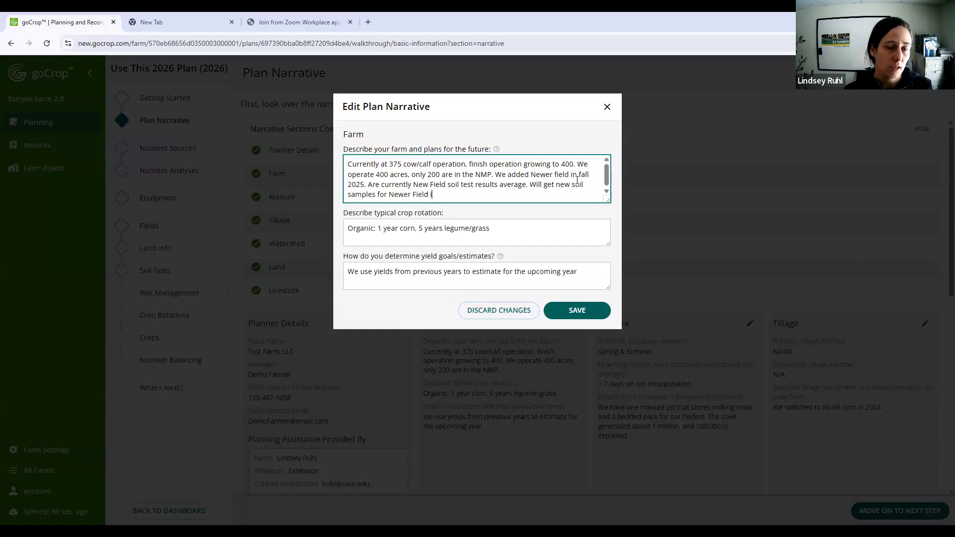
type("n 2026.")
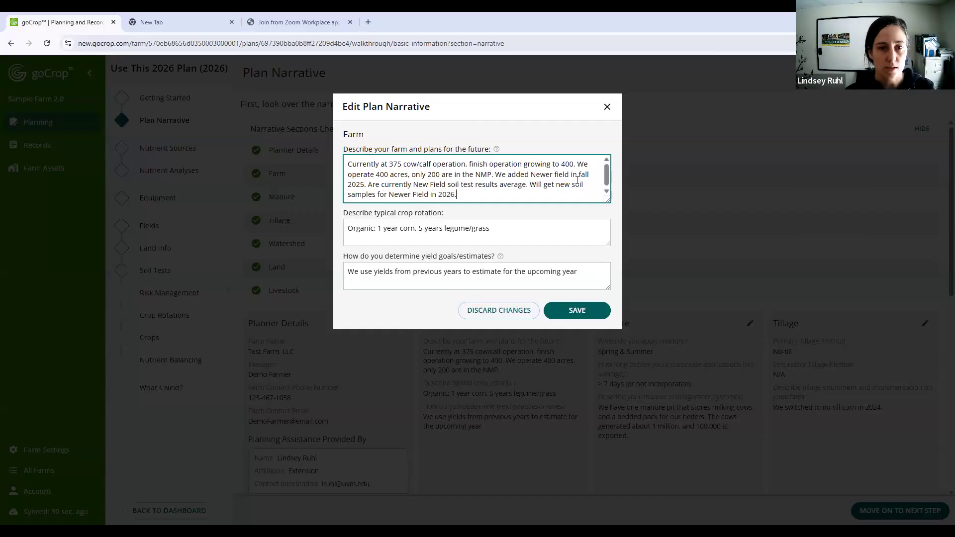
- End the farm description with "Will get new soil samples for Newer Field in 2026." and save the narrative
left_click(590, 317)
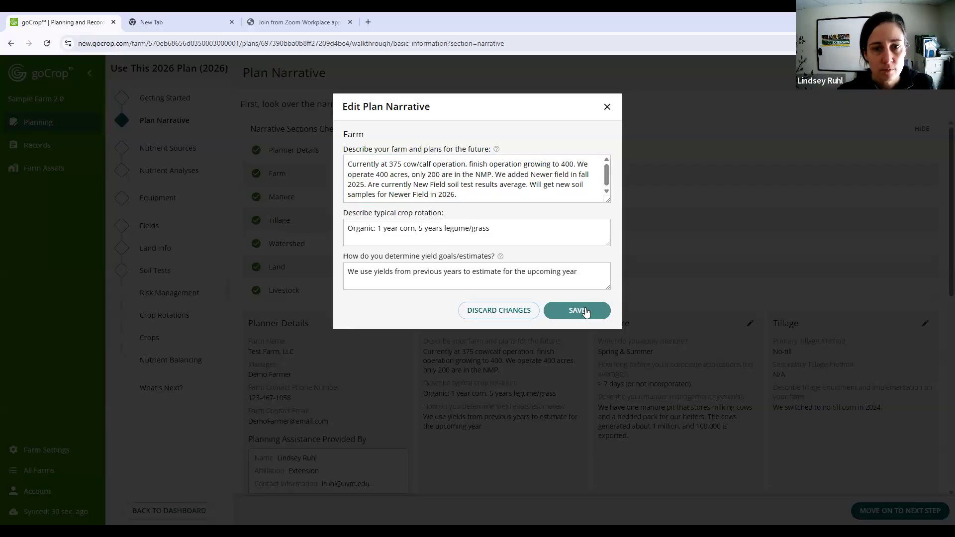
left_click(582, 310)
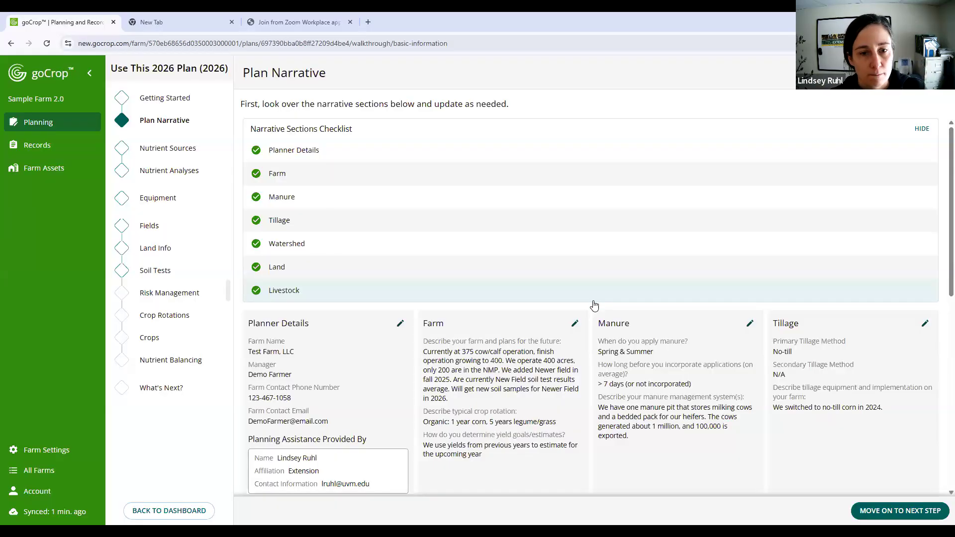
- In the plan narrative's farm description, insert "because it has a similar soil type and" after "soil test results average"
left_click(576, 324)
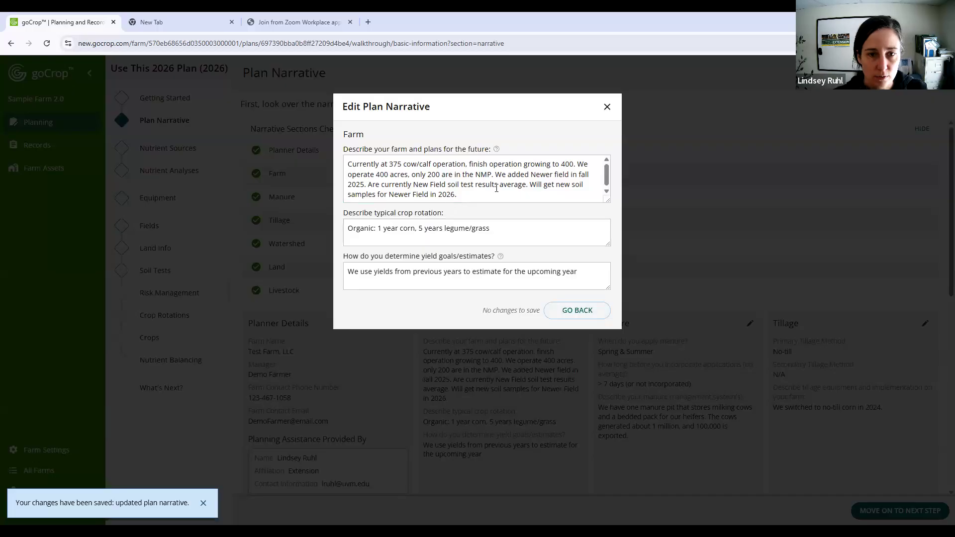
left_click(525, 184)
type("b")
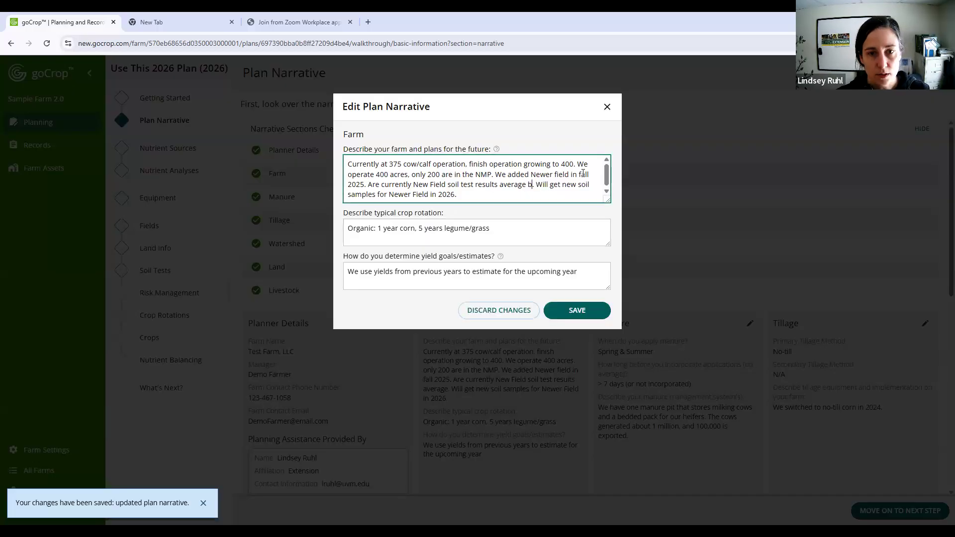
type("ecause it has ")
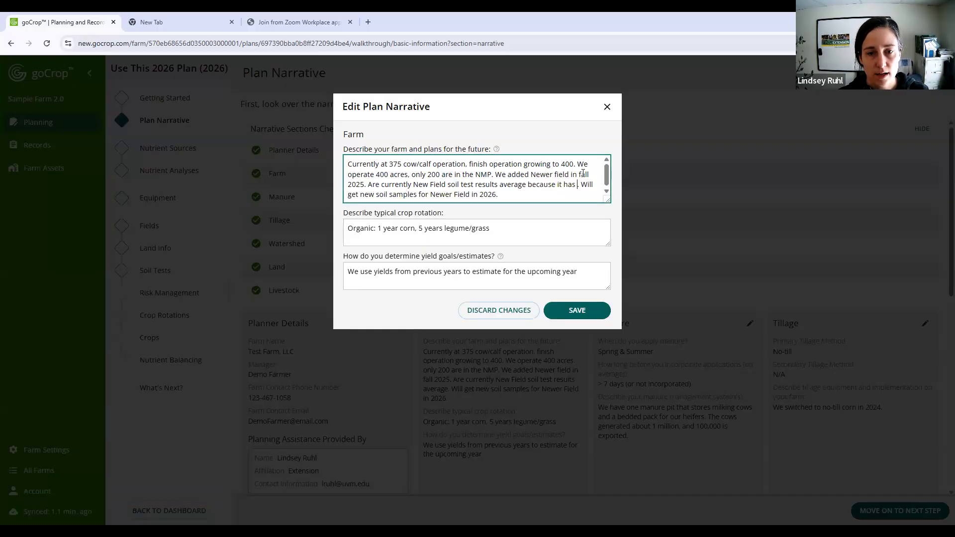
type("a simlia")
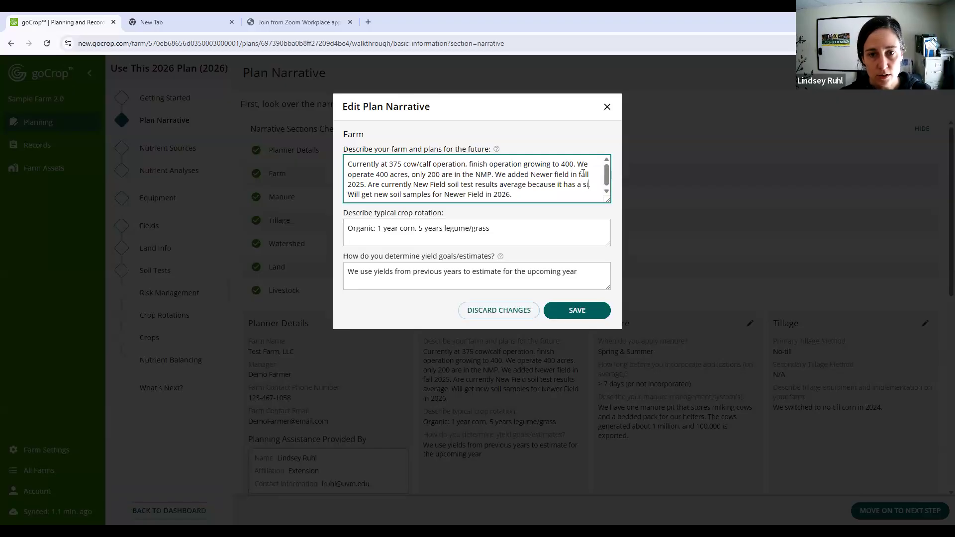
type("r")
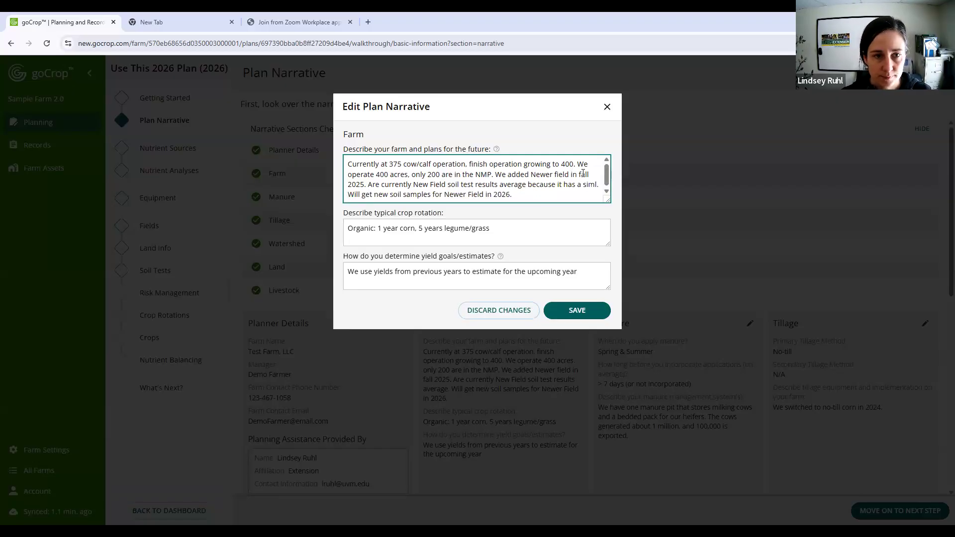
key("BackSpace")
key("BackSpace")
key("BackSpace")
key("BackSpace")
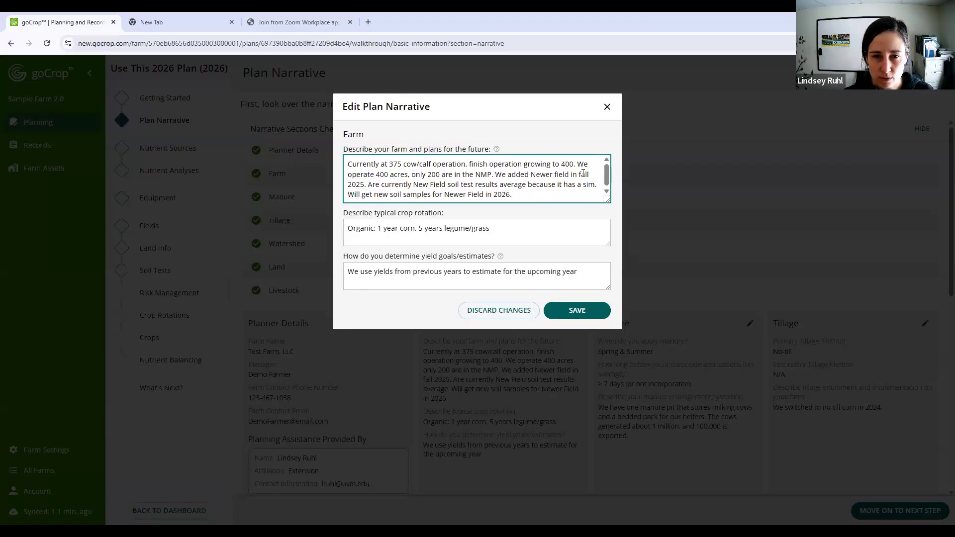
type("ilar soil type and ")
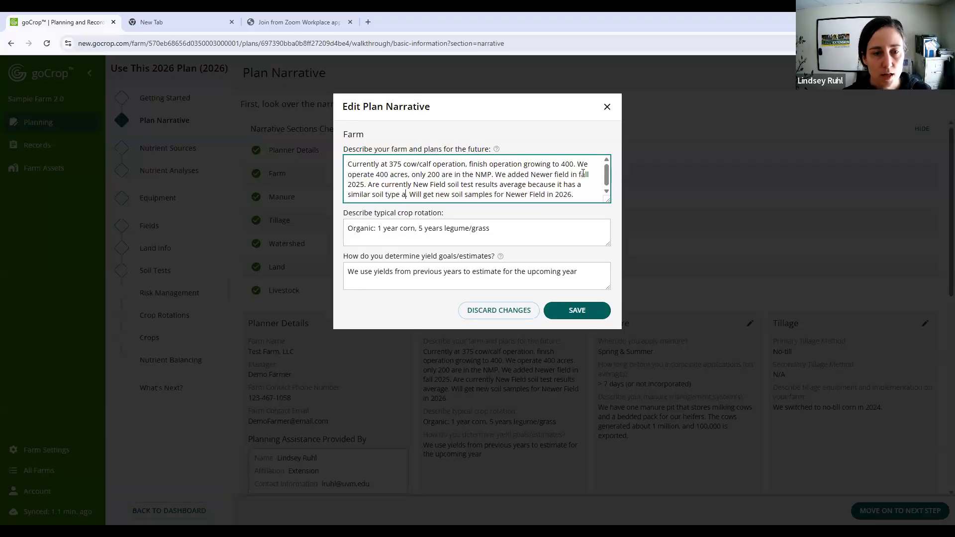
type("has sim. Will get new soil samples for")
- Complete the inserted clause with "has similar farm practices" in the farm description and save the narrative
key("BackSpace")
key("BackSpace")
key("BackSpace")
key("BackSpace")
key("BackSpace")
type("ilar farm practices")
key("Delete")
left_click(585, 320)
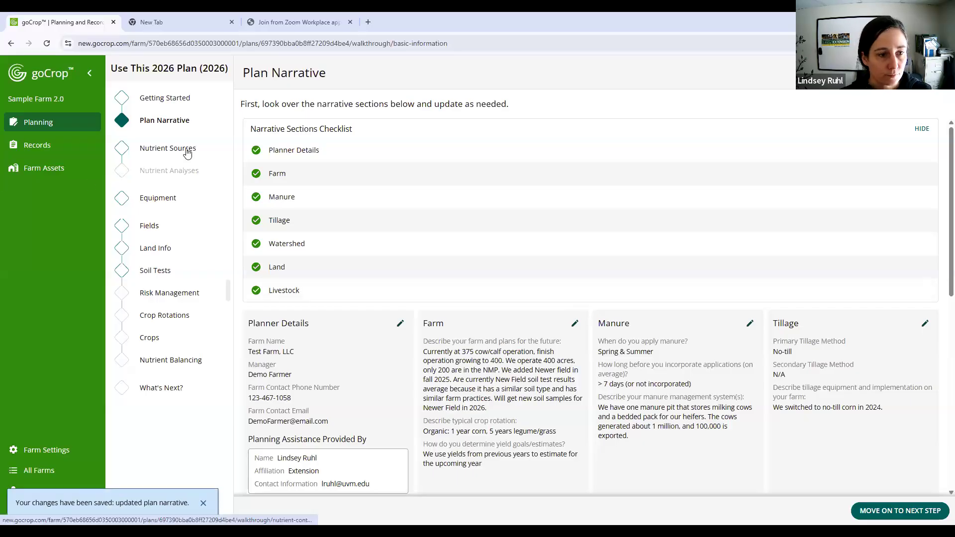
- Review the soil test status of all included fields without the Due for Test filter, and move on to Risk Management
left_click(161, 277)
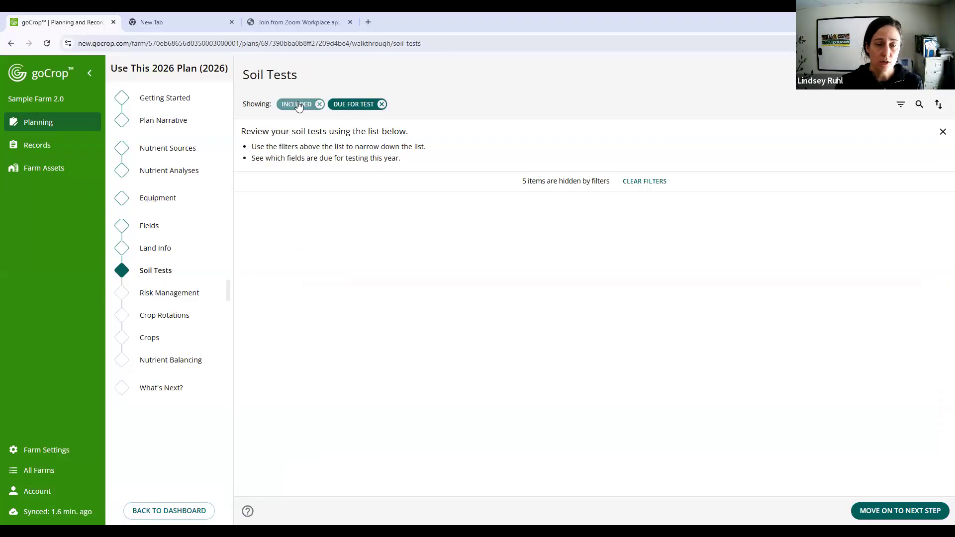
left_click(381, 104)
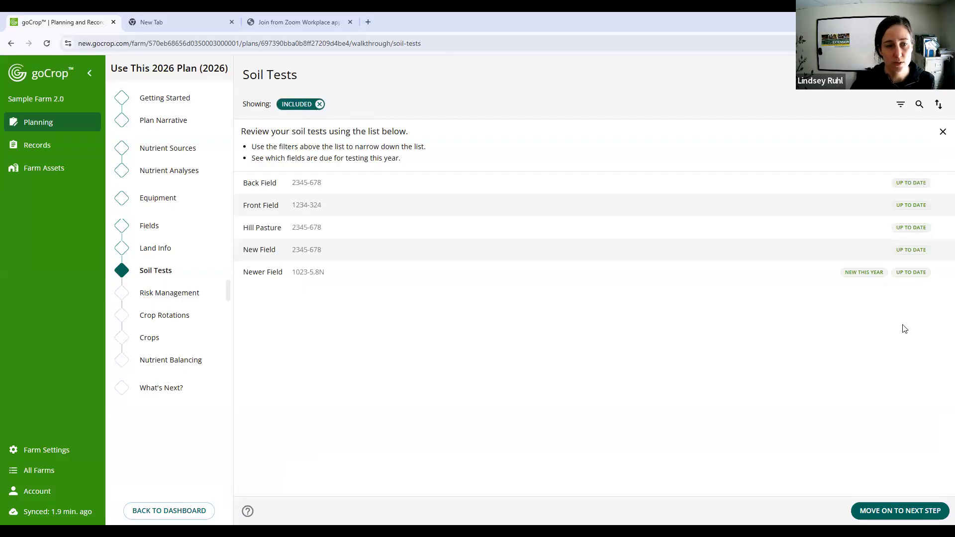
left_click(889, 516)
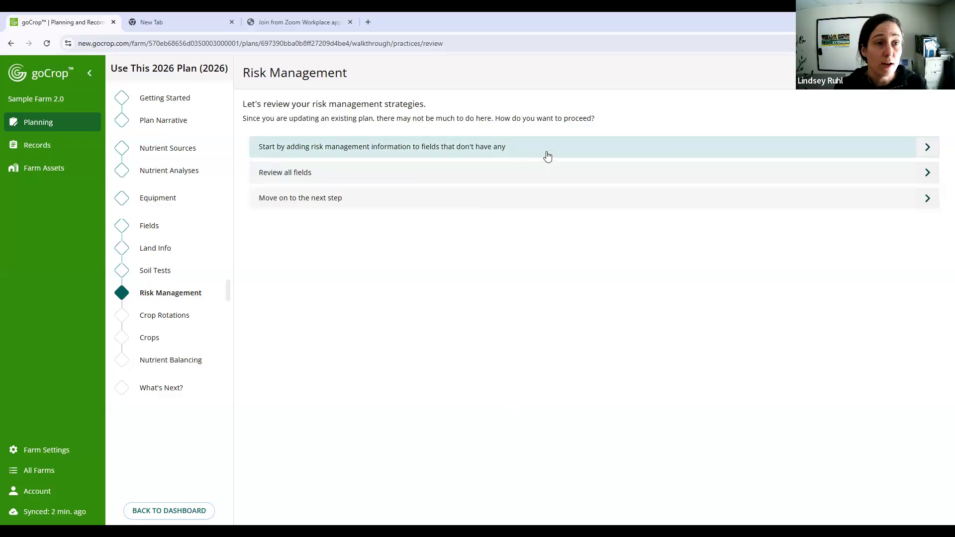
- Choose to review all fields, open Newer Field, and show the explanations for vegetated buffer width, manure spread setback and living vegetation in April
left_click(340, 174)
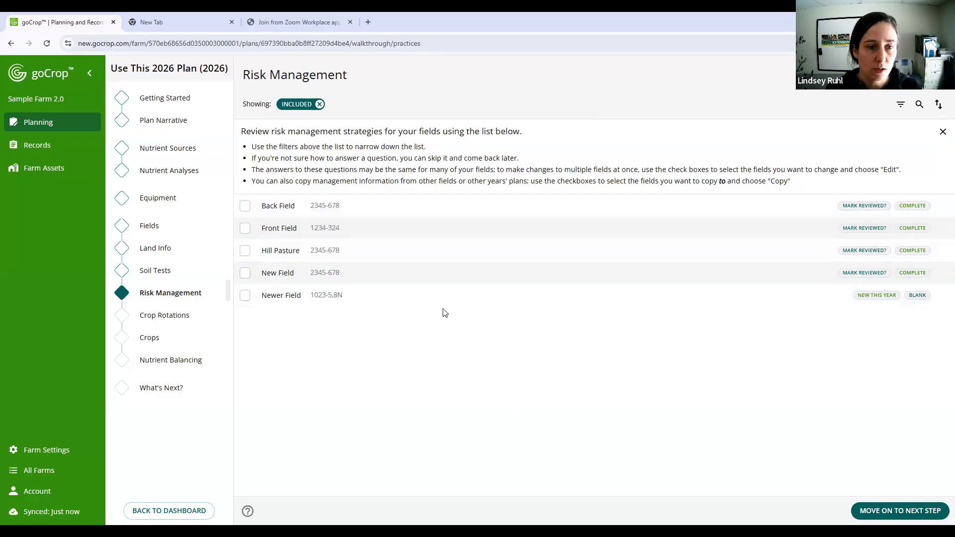
left_click(438, 296)
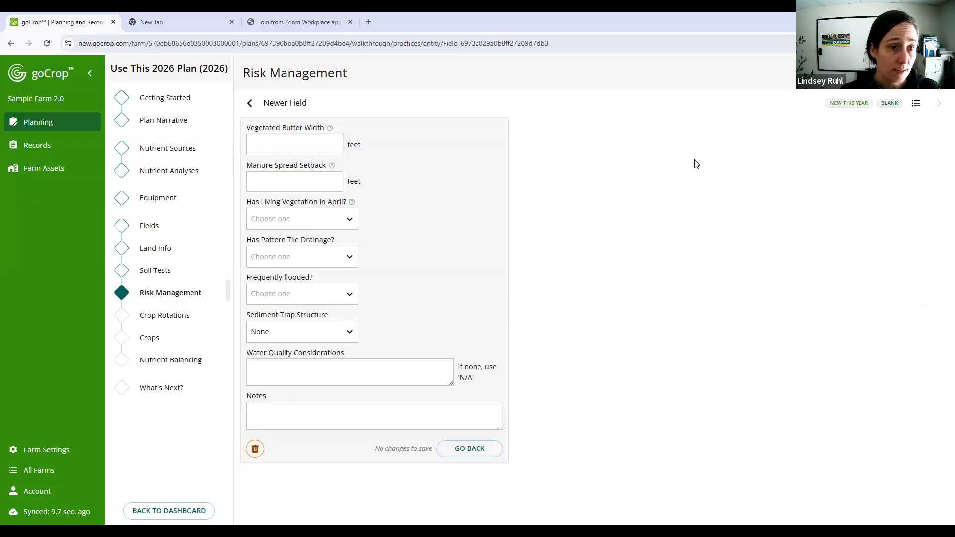
left_click(334, 155)
left_click(333, 189)
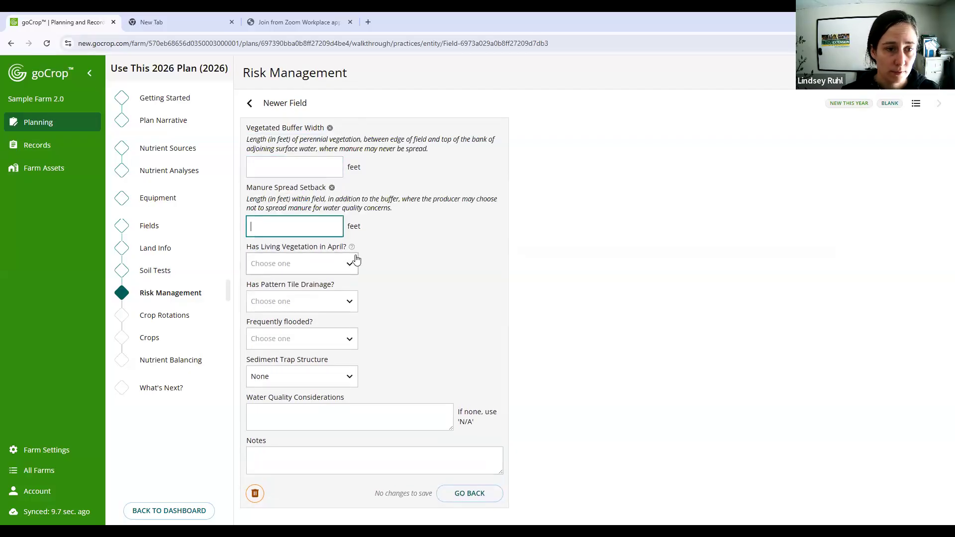
left_click(351, 249)
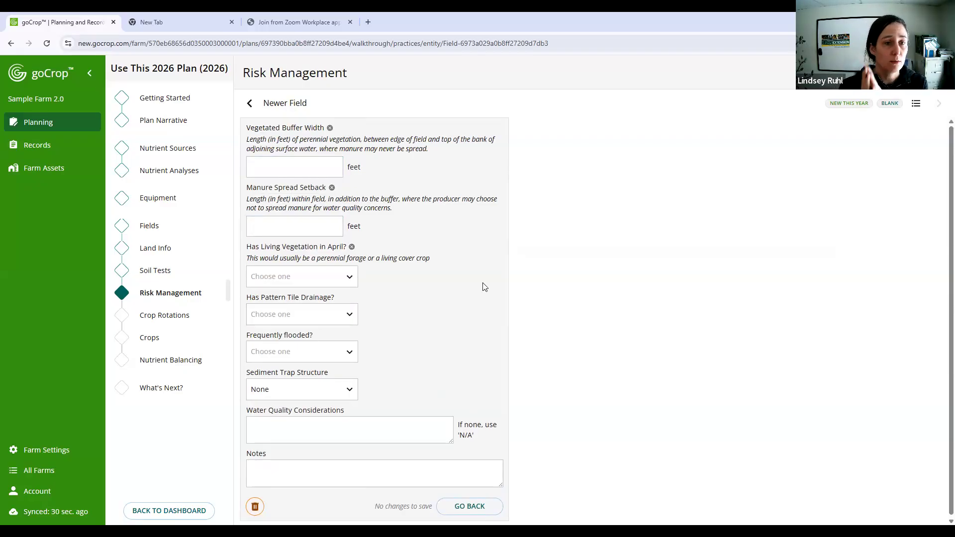
- Set Newer Field's vegetated buffer width to 25 feet and its manure spread setback to 0 feet
left_click(286, 166)
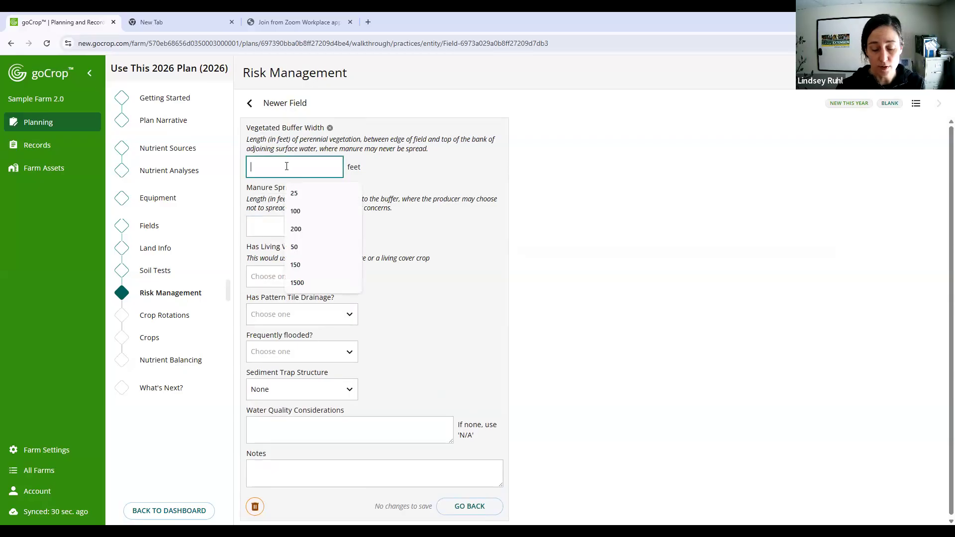
type("25")
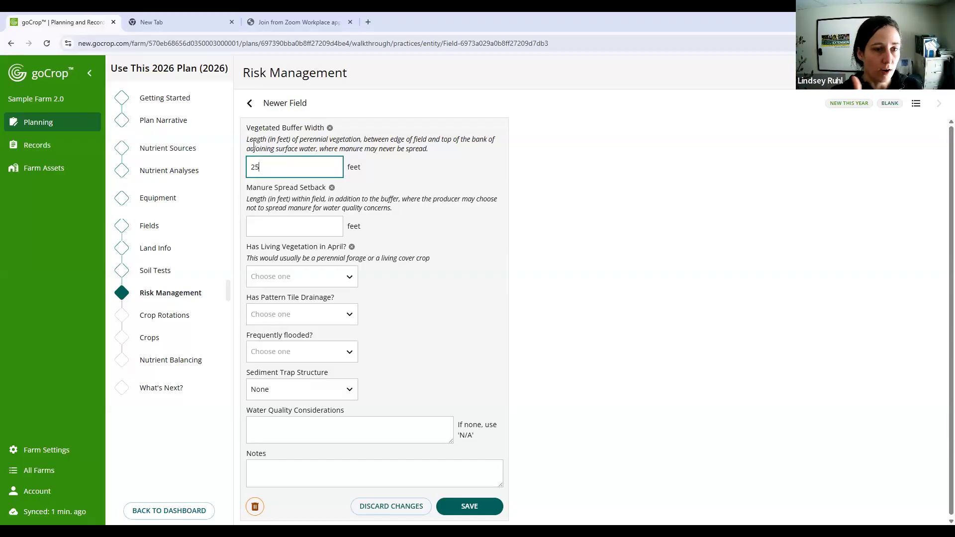
left_click(292, 227)
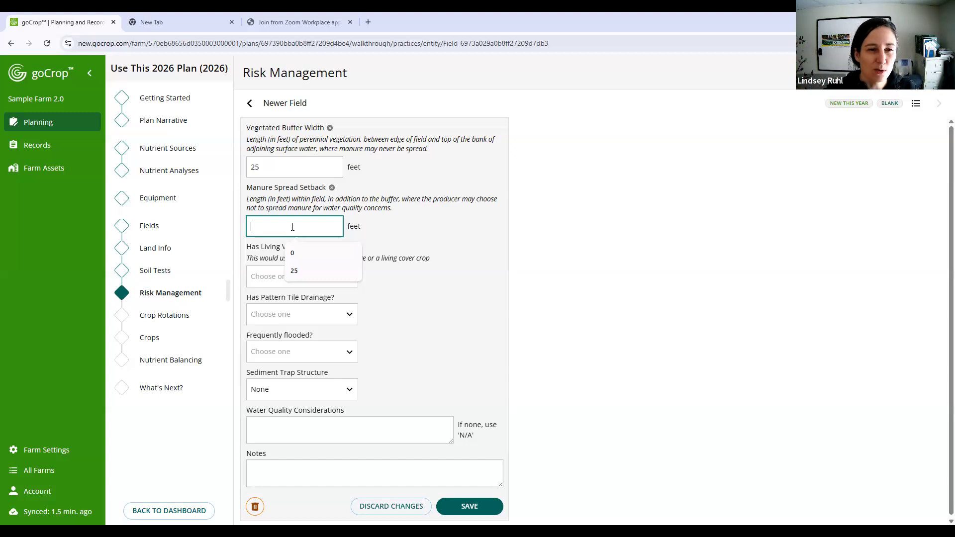
type("25")
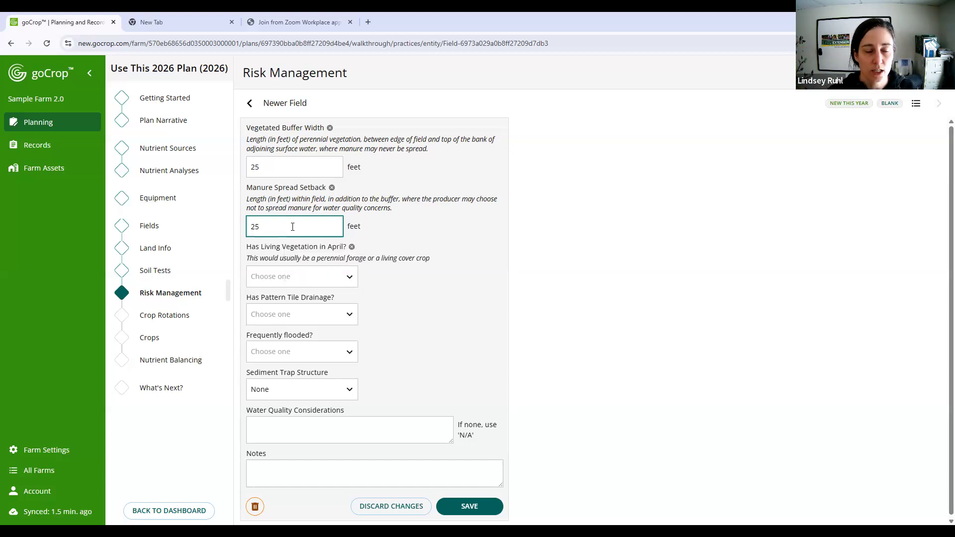
key("BackSpace")
key("BackSpace")
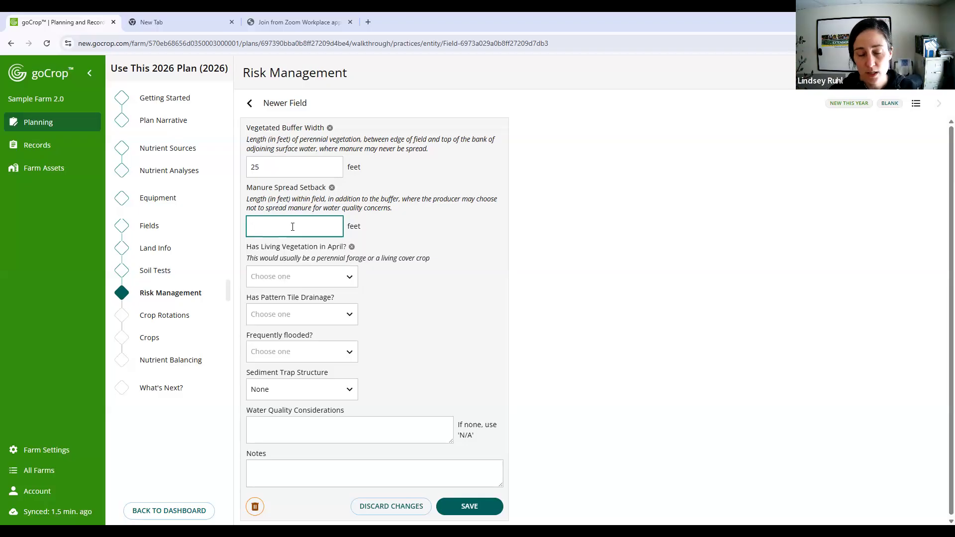
type("0")
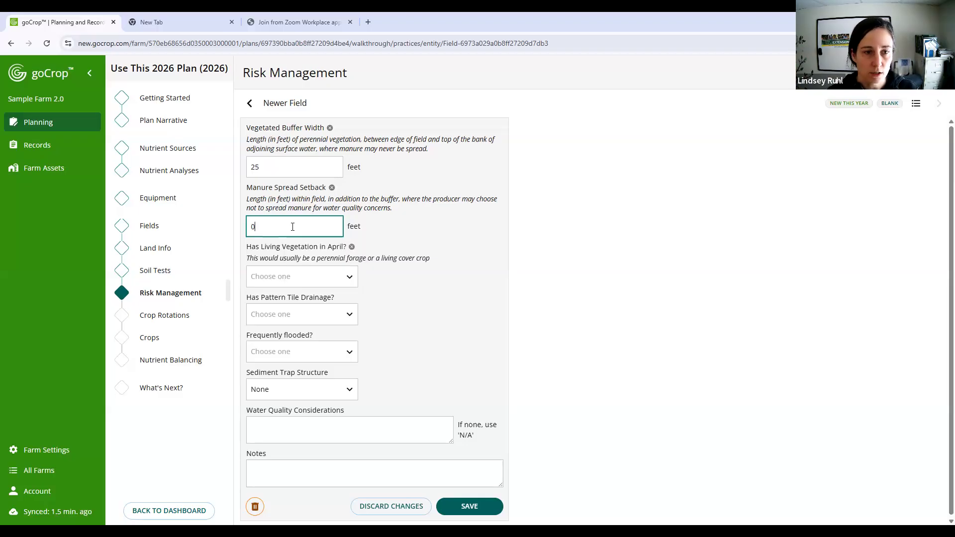
- Set Newer Field's living vegetation in April to Yes and its pattern tile drainage to No
left_click(303, 282)
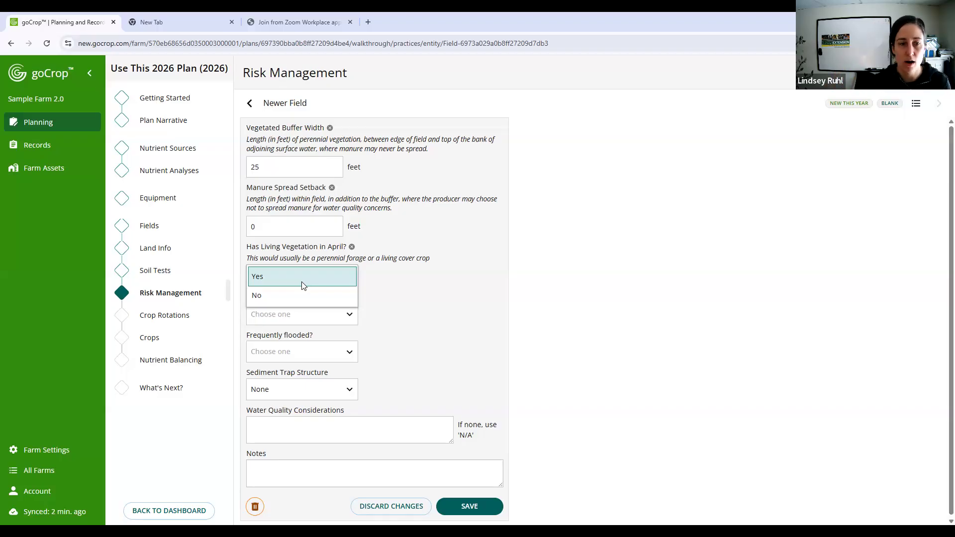
key("Down")
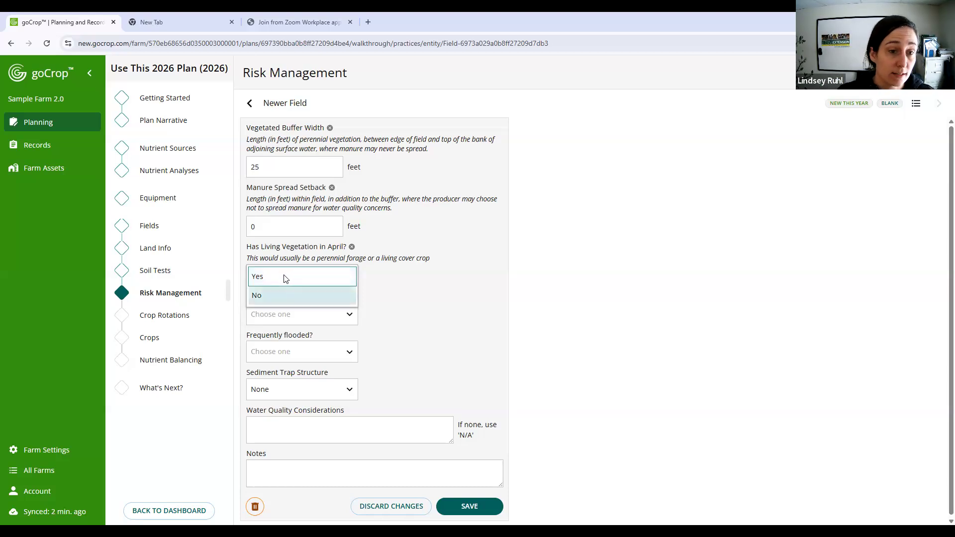
key("Up")
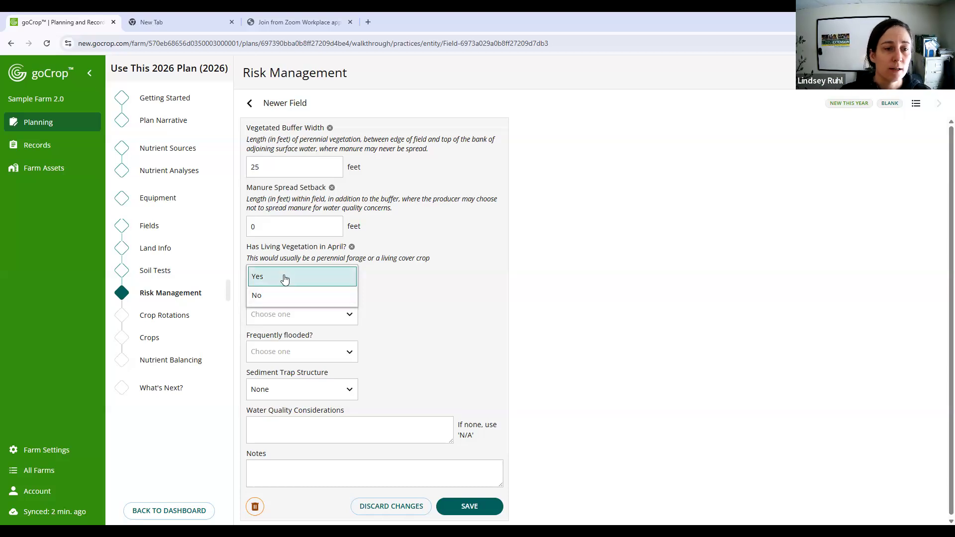
left_click(283, 276)
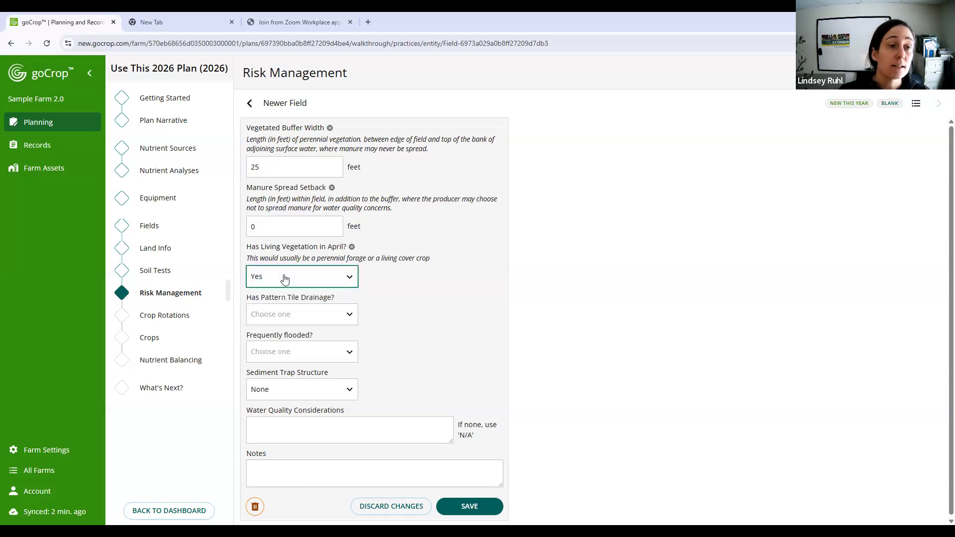
left_click(311, 313)
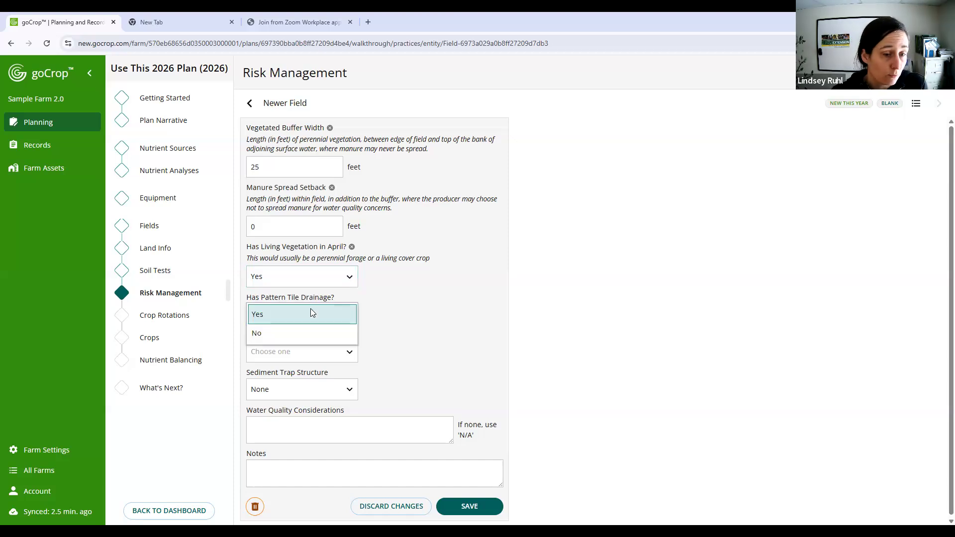
left_click(301, 335)
- Set Newer Field's frequently flooded answer to Yes, save its risk management details, and return to the field list
left_click(332, 357)
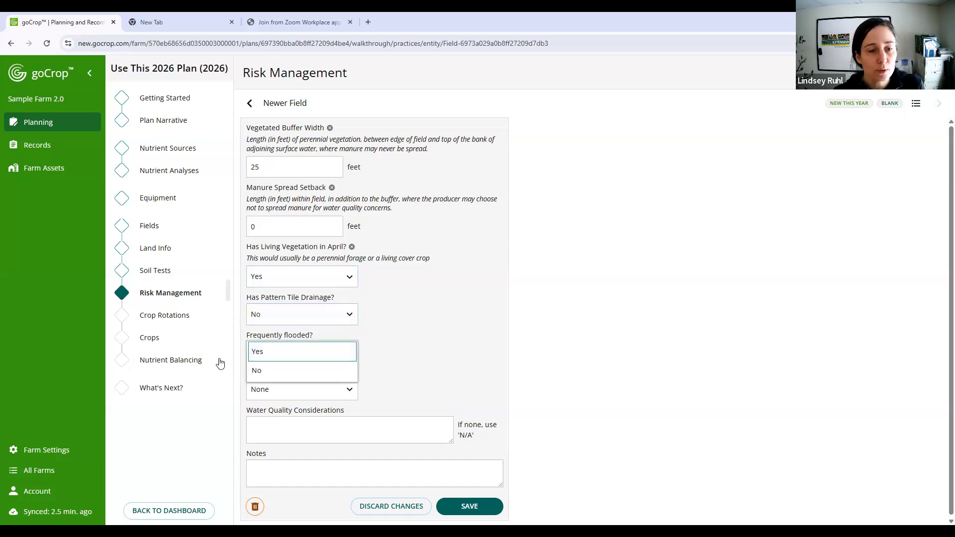
left_click(262, 351)
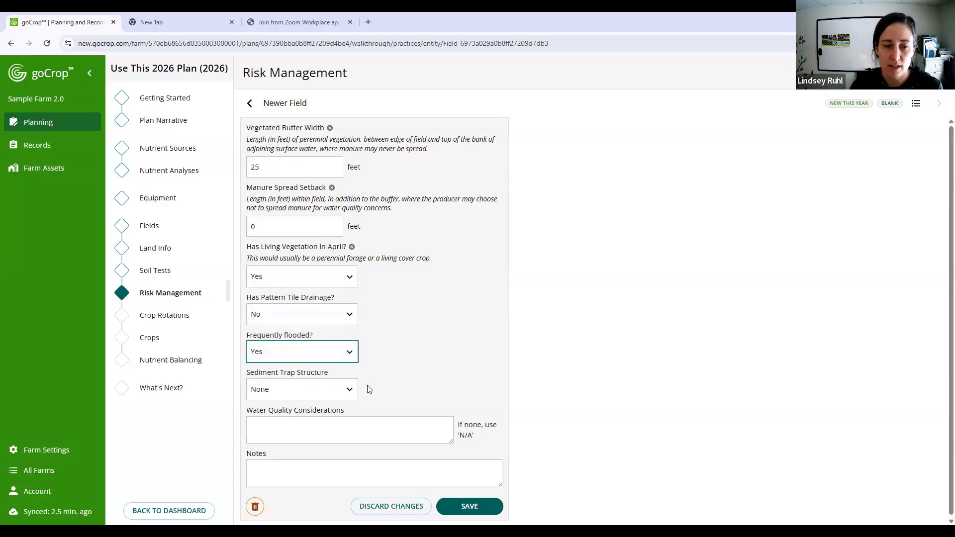
left_click(382, 427)
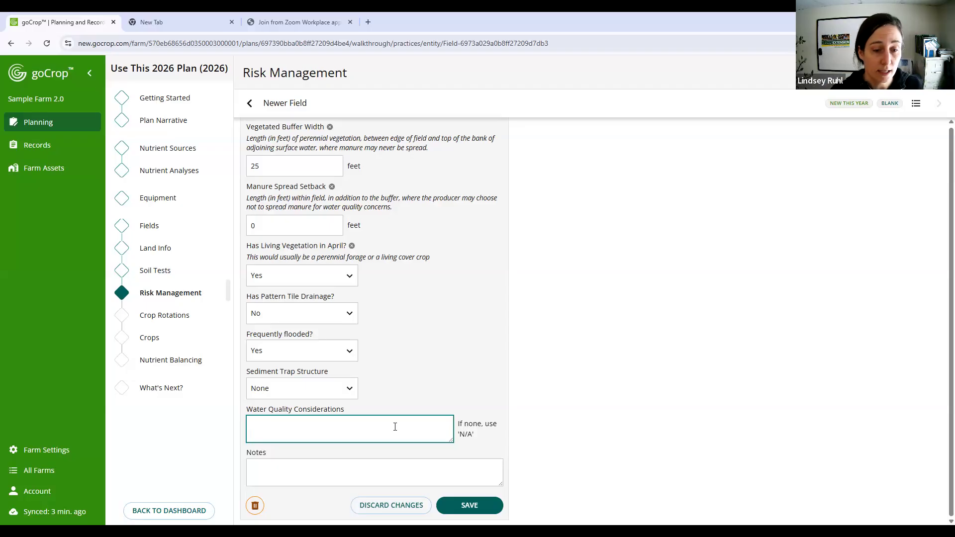
left_click(480, 506)
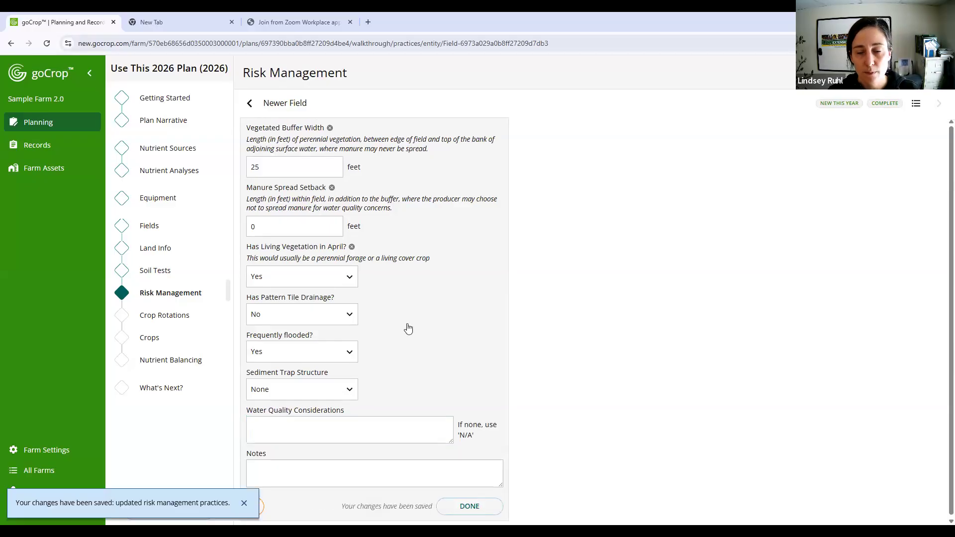
left_click(915, 104)
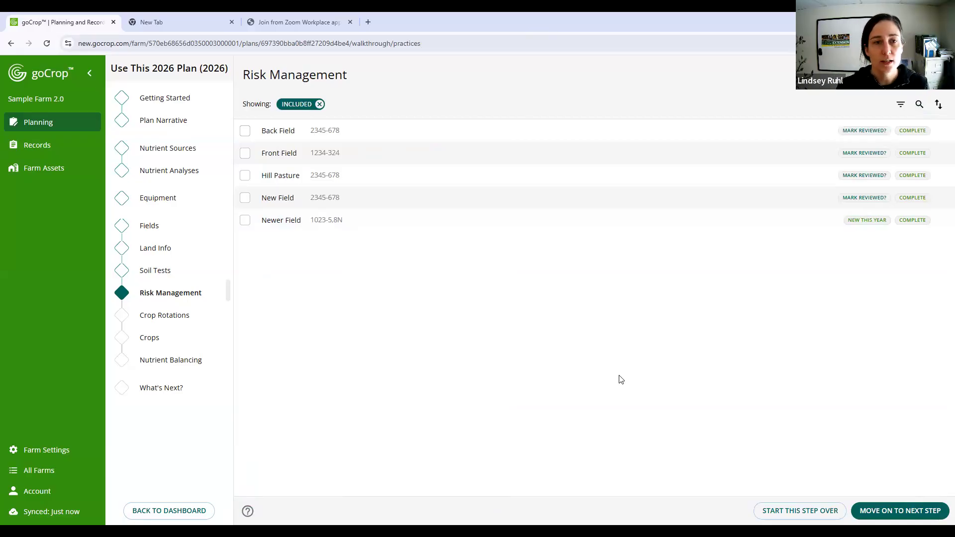
- Look over Back Field's risk management details, set Front Field's living vegetation in April to Yes, and return to the field list
left_click(576, 134)
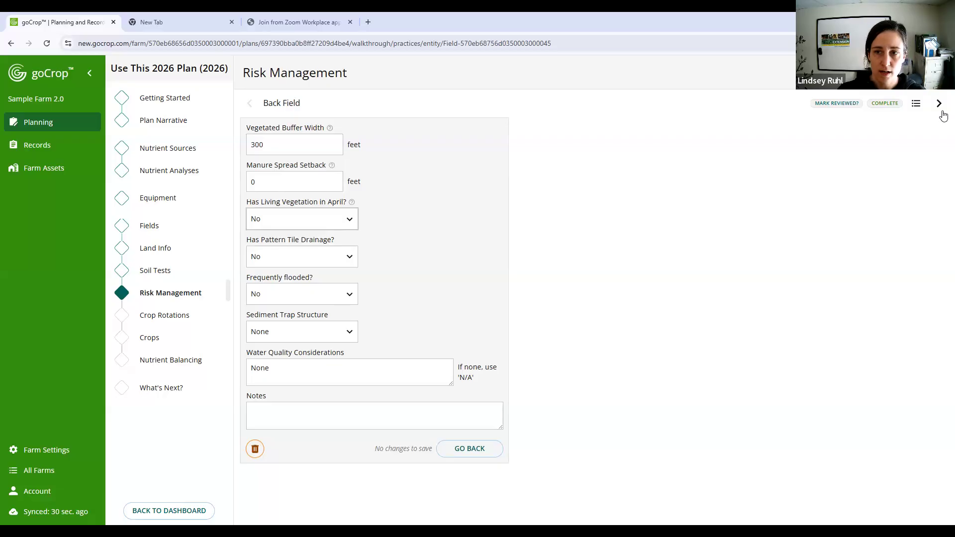
left_click(939, 104)
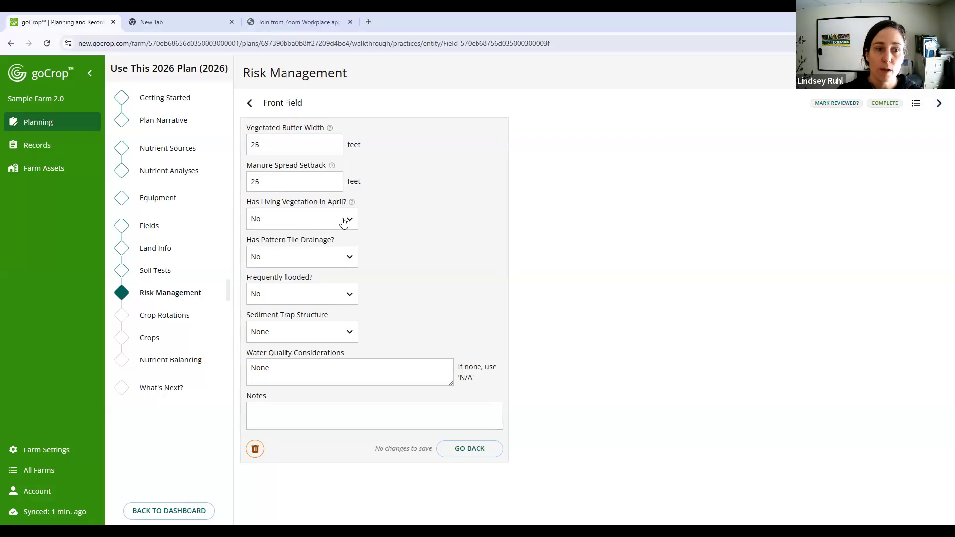
left_click(343, 221)
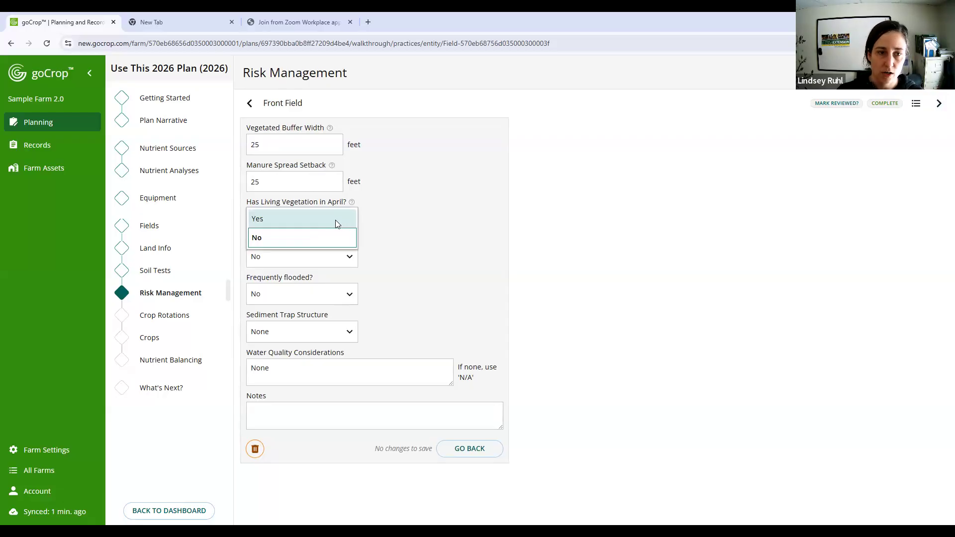
left_click(335, 220)
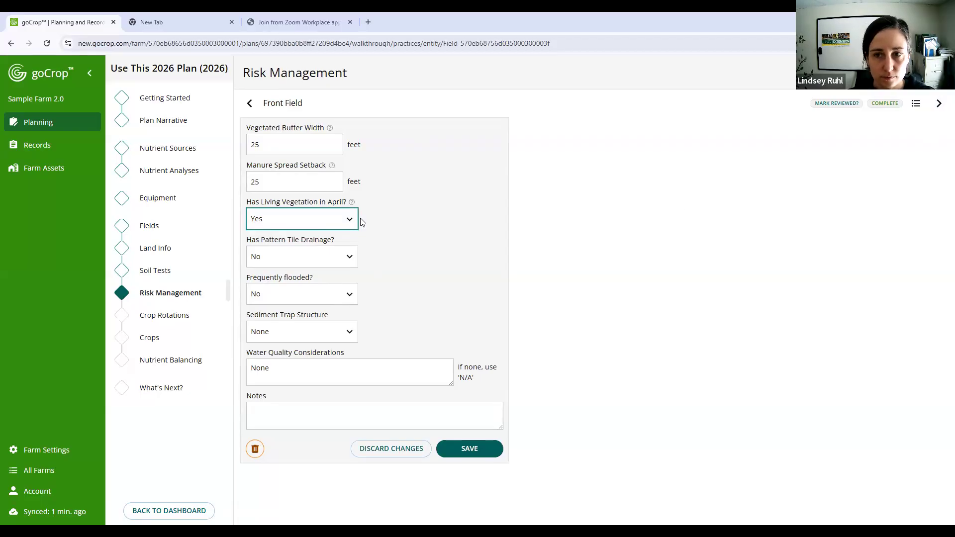
left_click(916, 104)
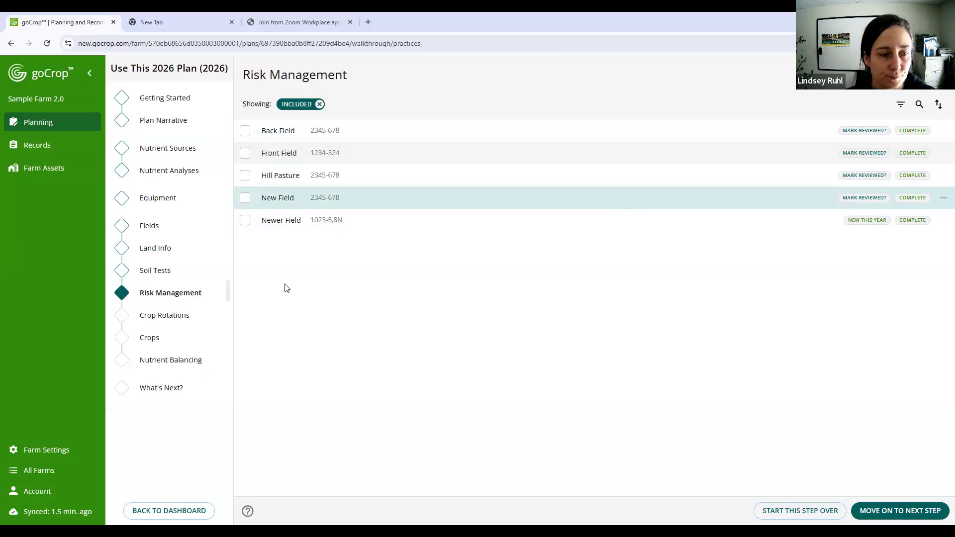
- Go to the Crop Rotations step, choose to see all fields and update rotations yourself, and open Back Field
left_click(176, 319)
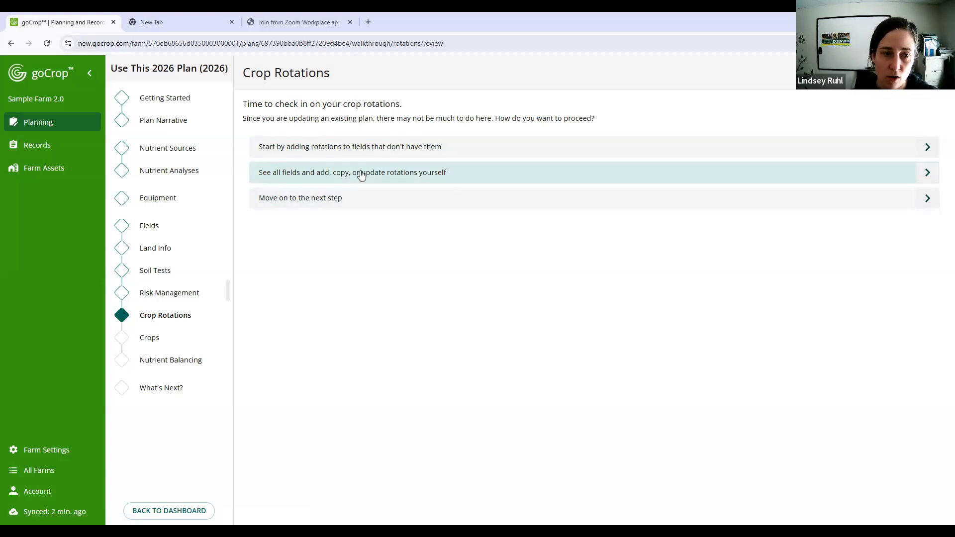
left_click(420, 178)
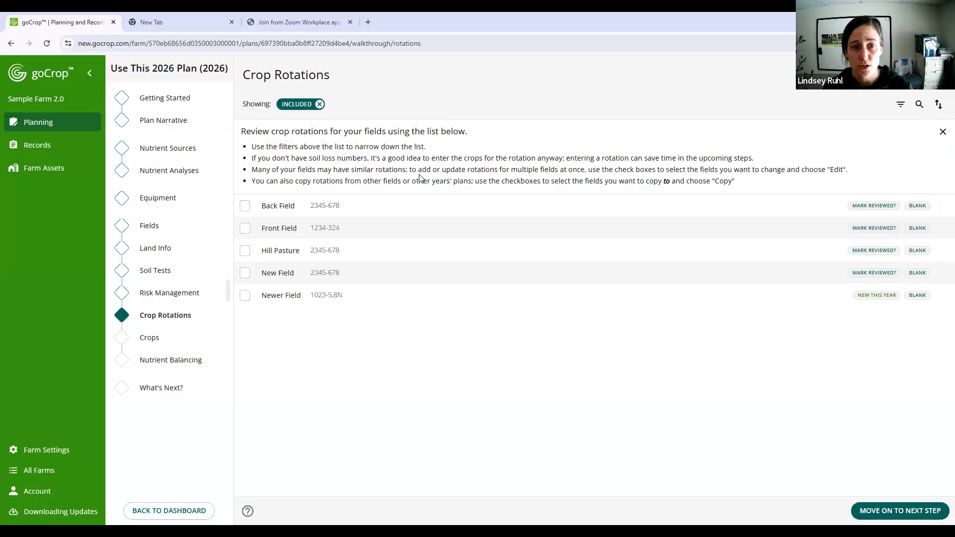
left_click(366, 203)
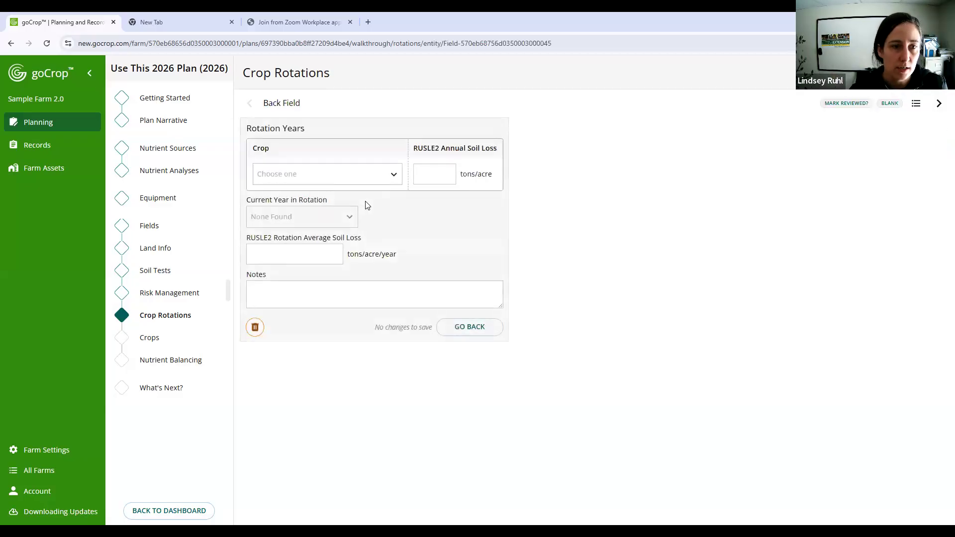
left_click(940, 106)
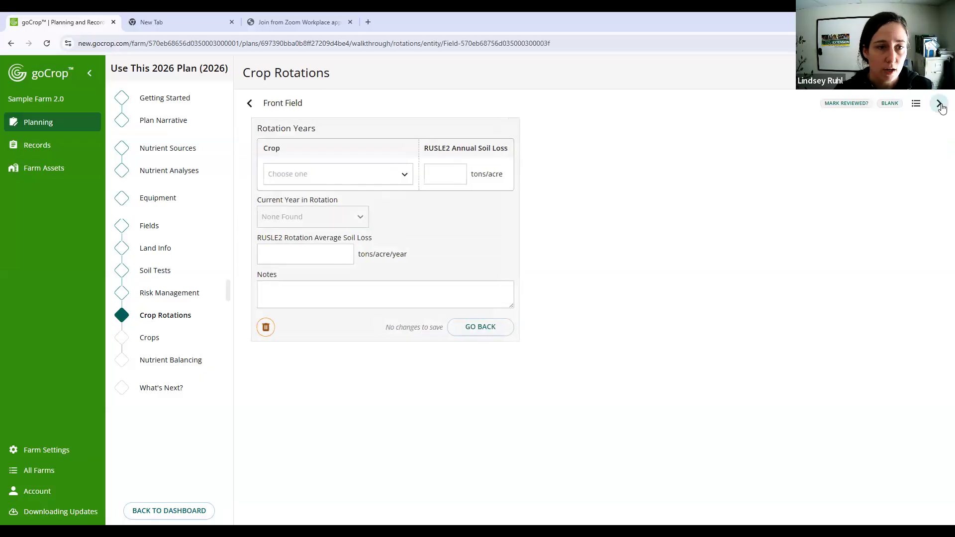
left_click(248, 103)
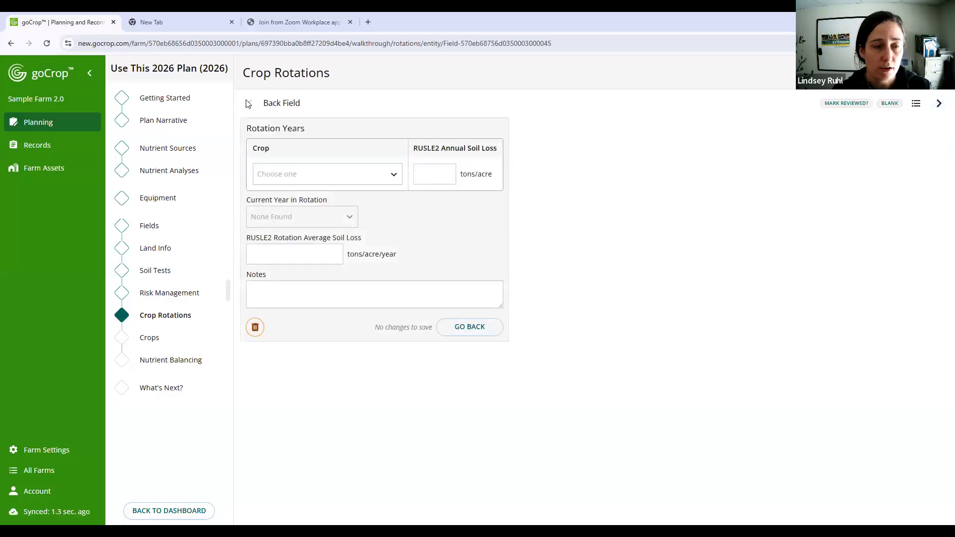
- Add Corn Silage w/ Cover Crop to Back Field's rotation with a RUSLE2 annual soil loss of 1.2 tons/acre
left_click(340, 172)
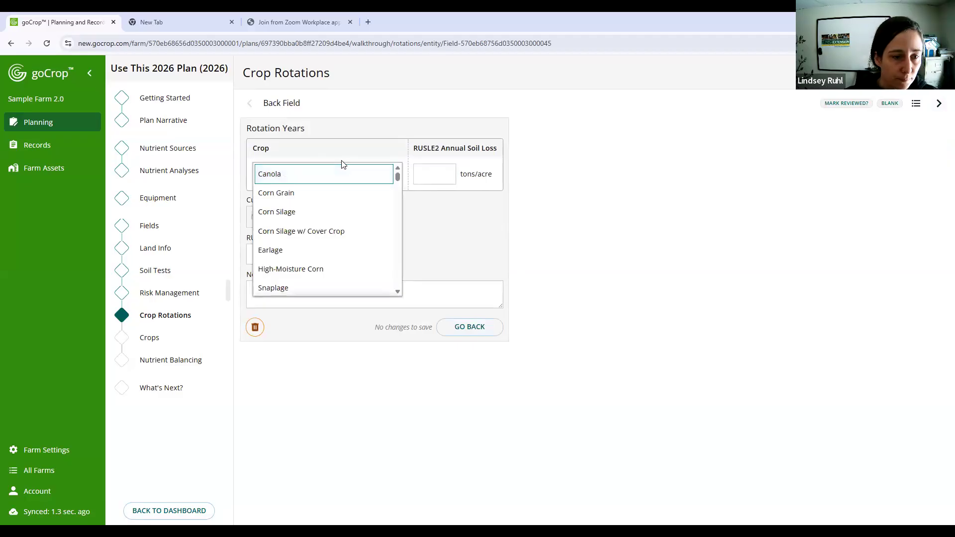
scroll(341, 206, "down", 1)
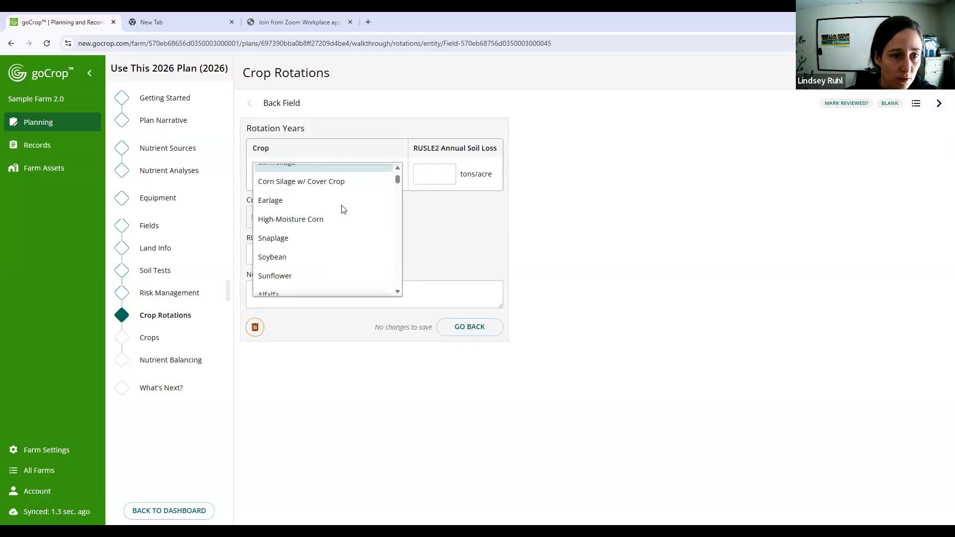
scroll(342, 207, "up", 1)
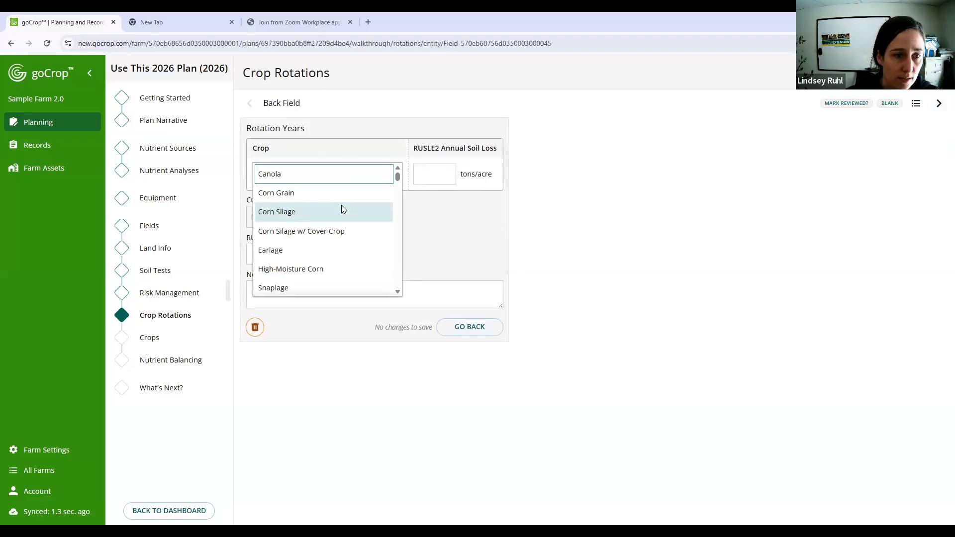
left_click(341, 231)
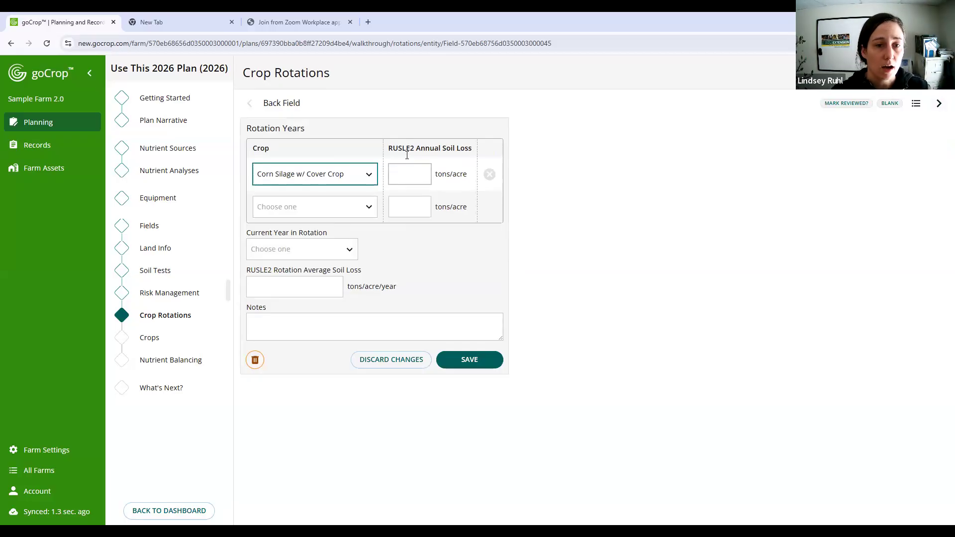
left_click(402, 173)
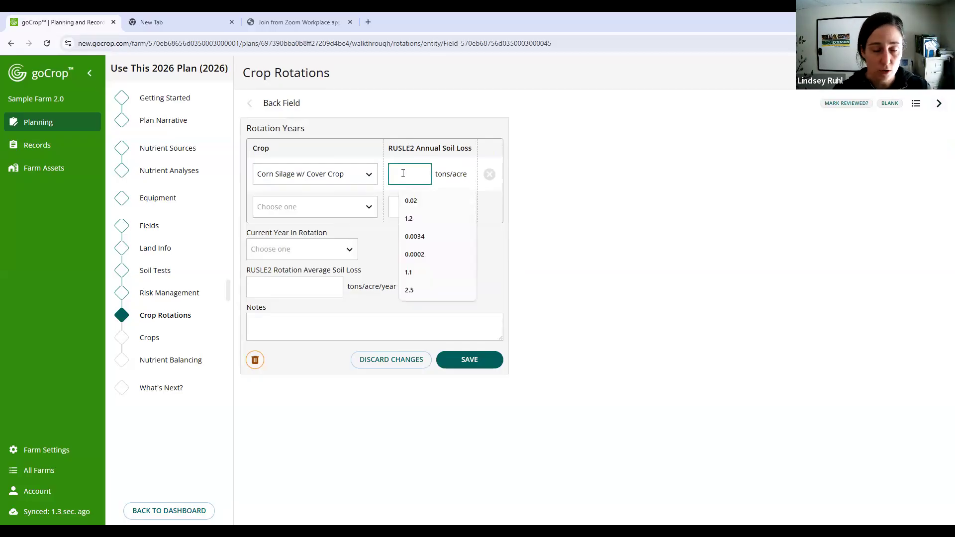
type("1.2")
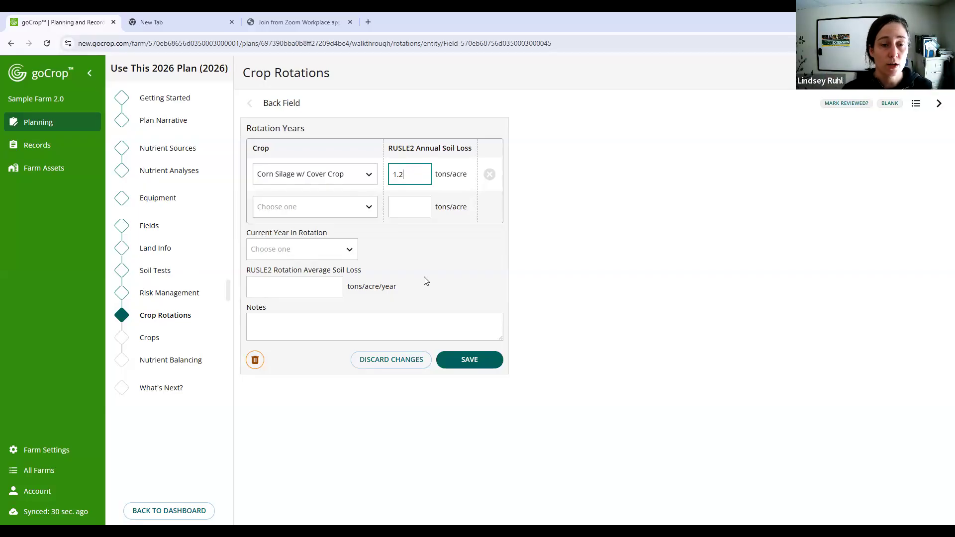
left_click_drag(391, 149, 458, 149)
left_click(459, 151)
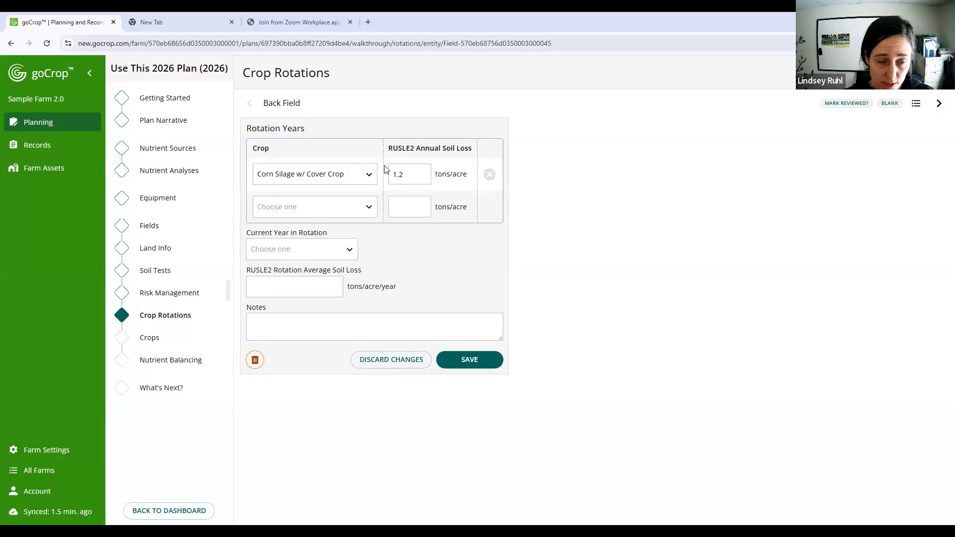
- Set Back Field's current rotation year to 1 - Corn Silage w/ Cover Crop and its rotation average soil loss to 1.2 tons/acre/year
left_click(349, 255)
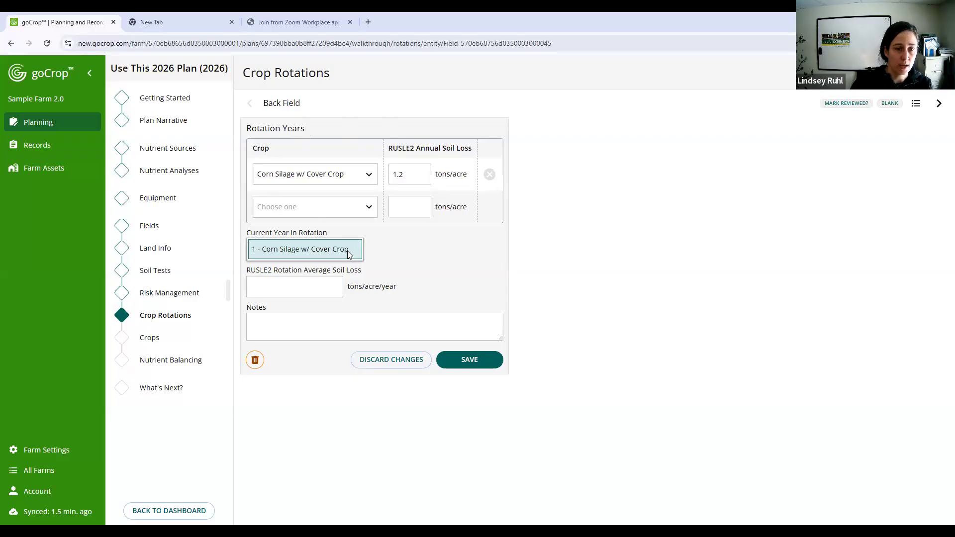
left_click(349, 254)
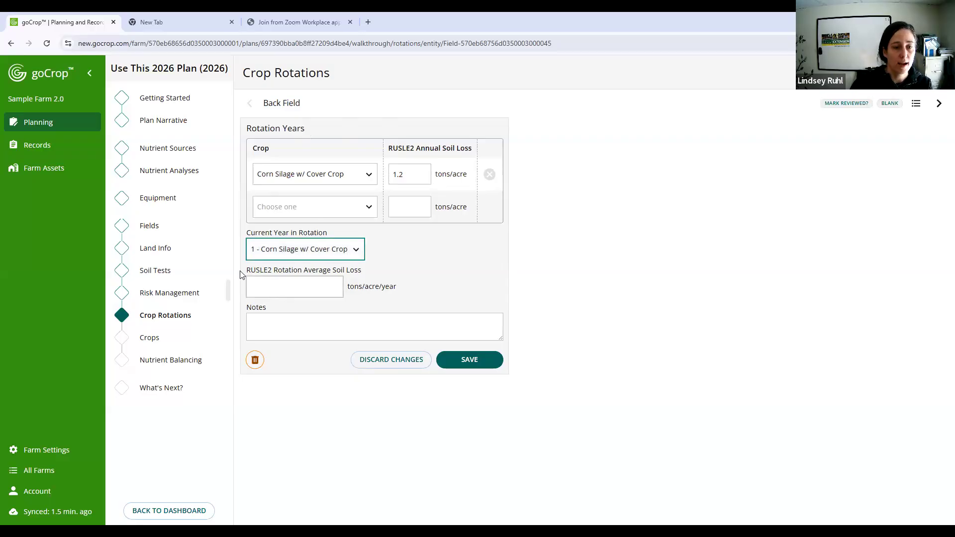
left_click_drag(246, 271, 362, 271)
left_click(279, 288)
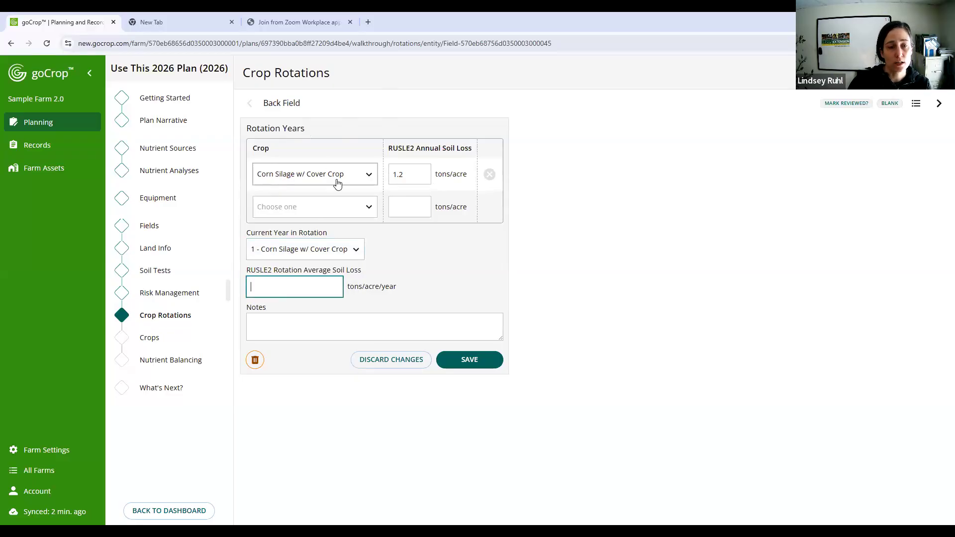
double_click(419, 175)
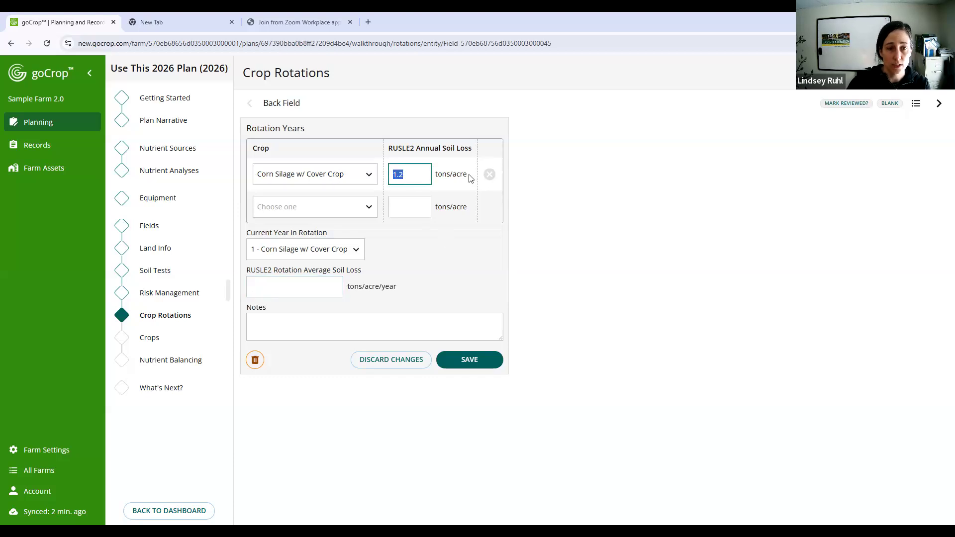
left_click(298, 286)
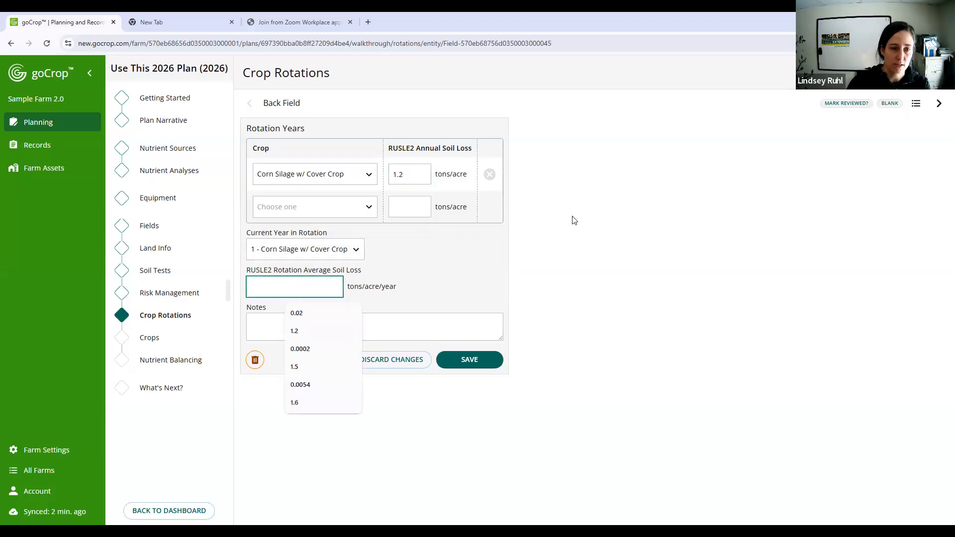
type("1.2")
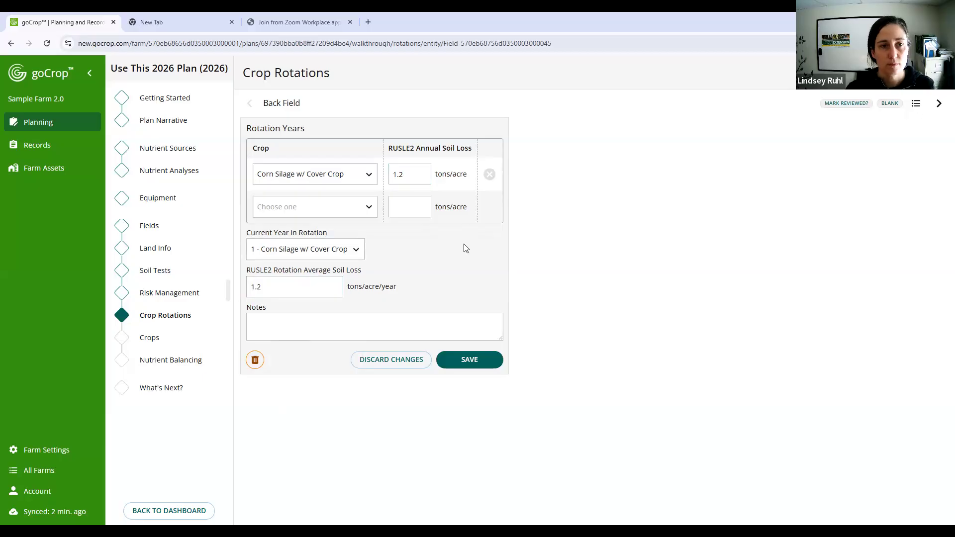
- Save Back Field's crop rotation, mark it reviewed, and advance to Front Field
left_click(465, 359)
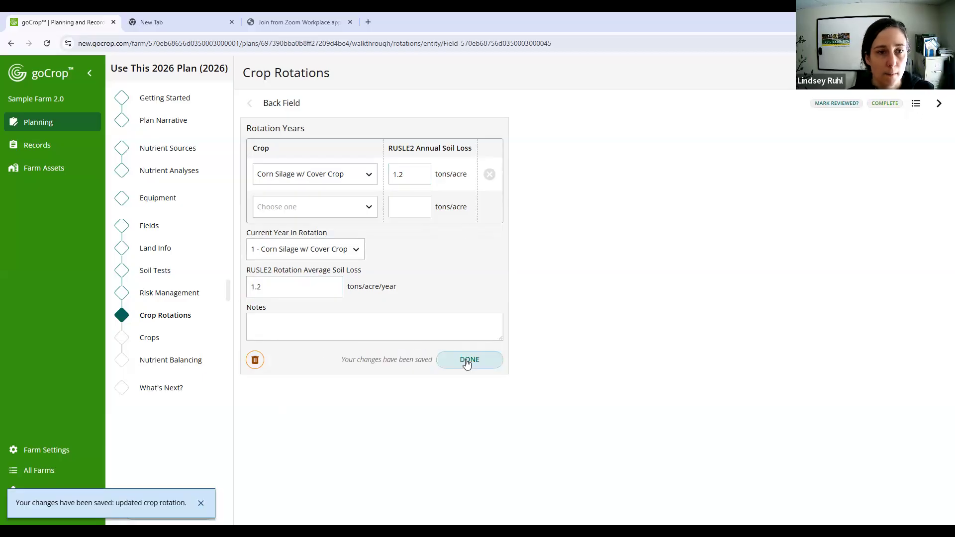
left_click(842, 107)
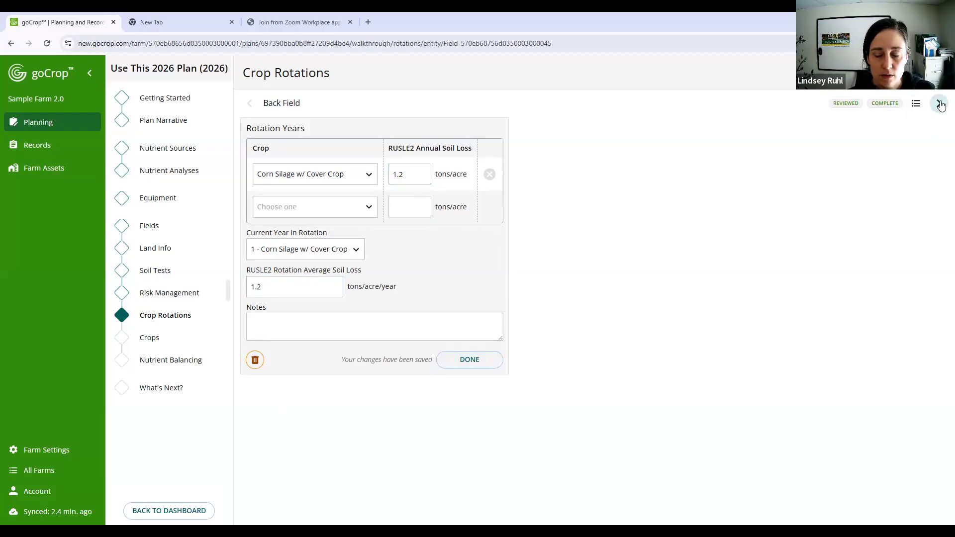
left_click(940, 104)
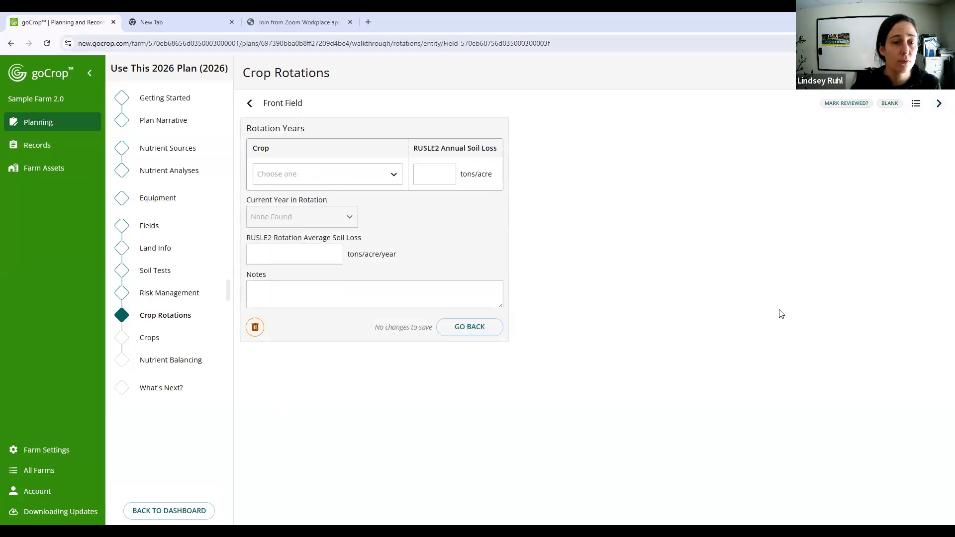
- Choose Hay as the first crop in Front Field's rotation
left_click(364, 174)
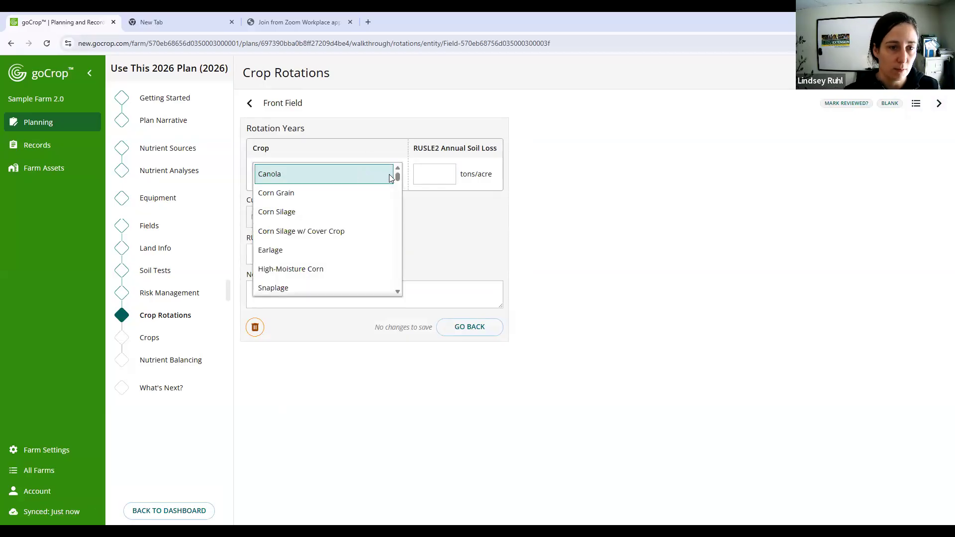
scroll(357, 219, "down", 1)
scroll(357, 219, "down", 1)
scroll(359, 217, "down", 5)
scroll(359, 218, "down", 3)
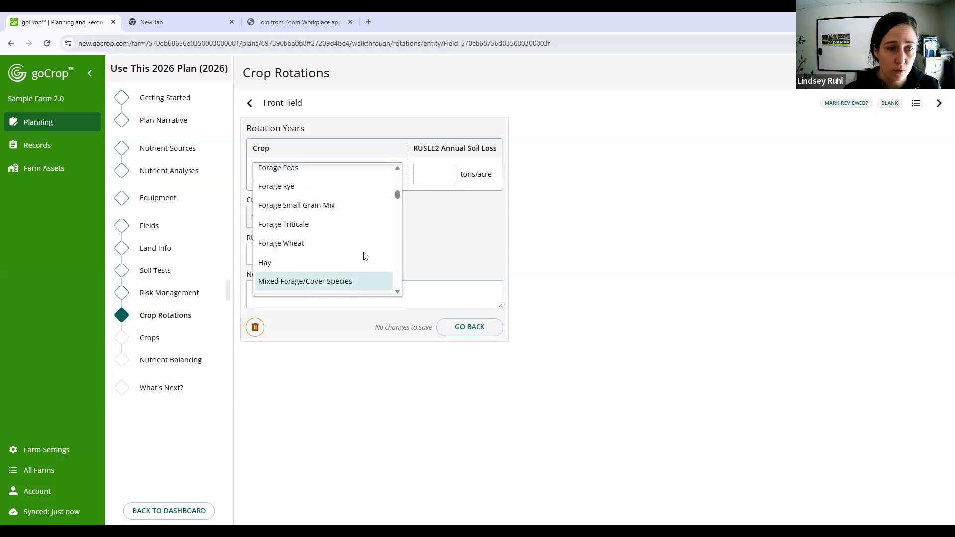
scroll(365, 252, "up", 5)
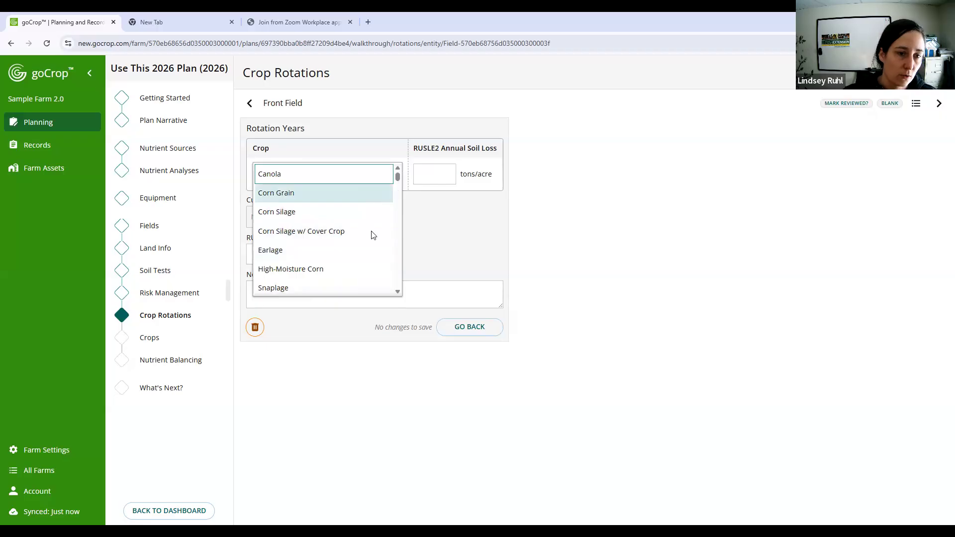
scroll(370, 235, "down", 10)
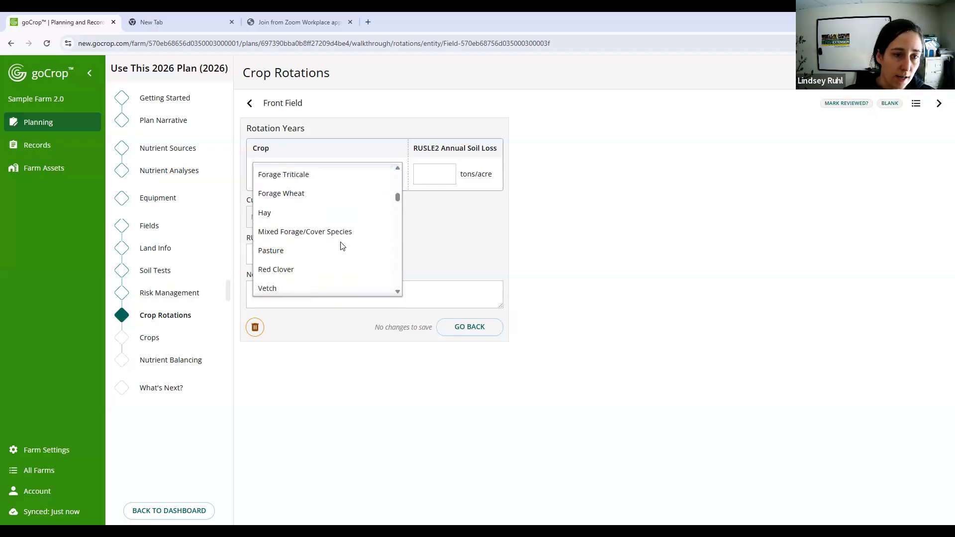
left_click(346, 215)
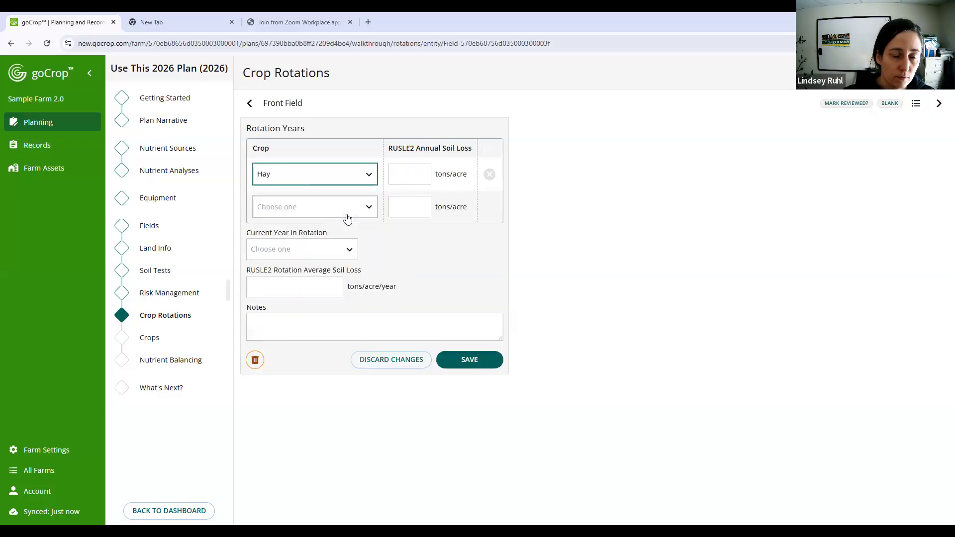
- Set the RUSLE2 annual soil loss for Front Field's Hay to 0.0002 tons/acre
left_click(398, 169)
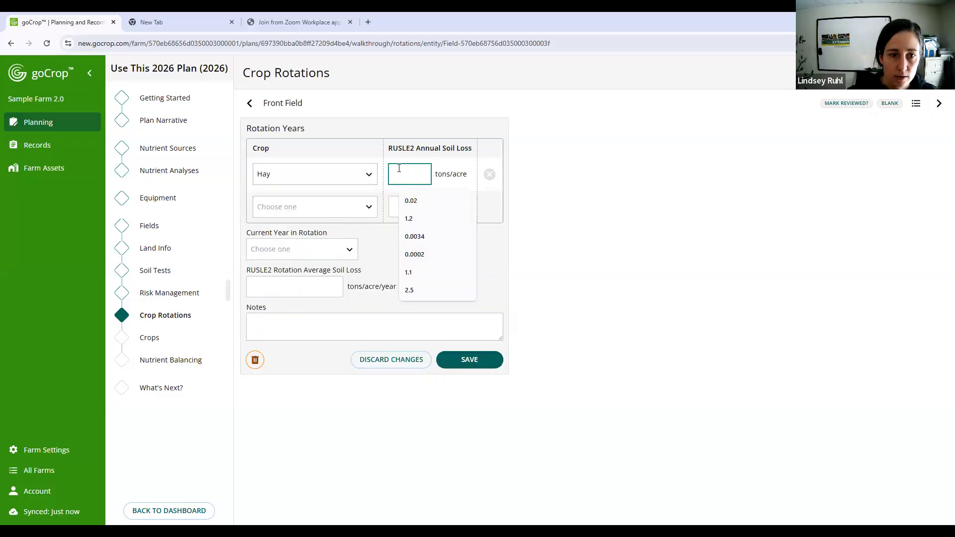
type("0...")
key("BackSpace")
key("BackSpace")
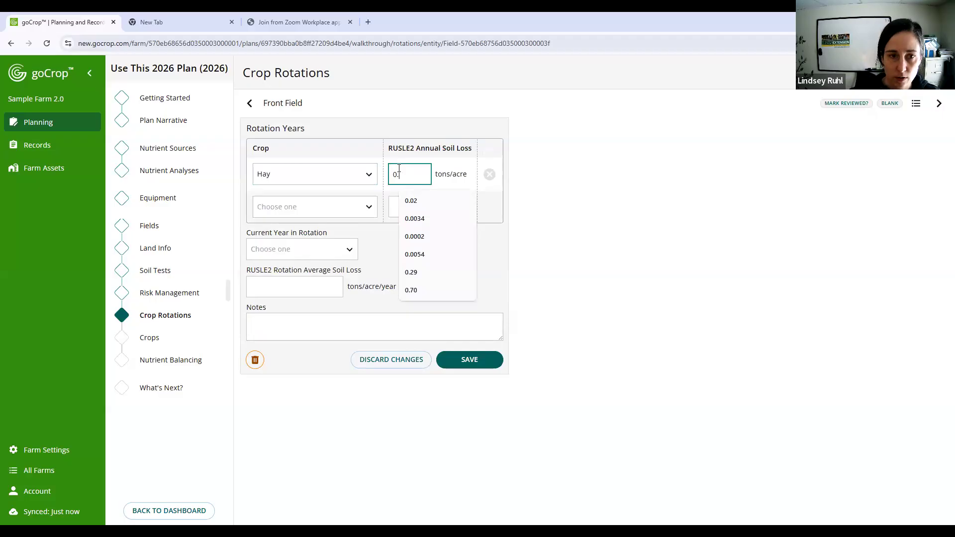
type("0002")
double_click(402, 170)
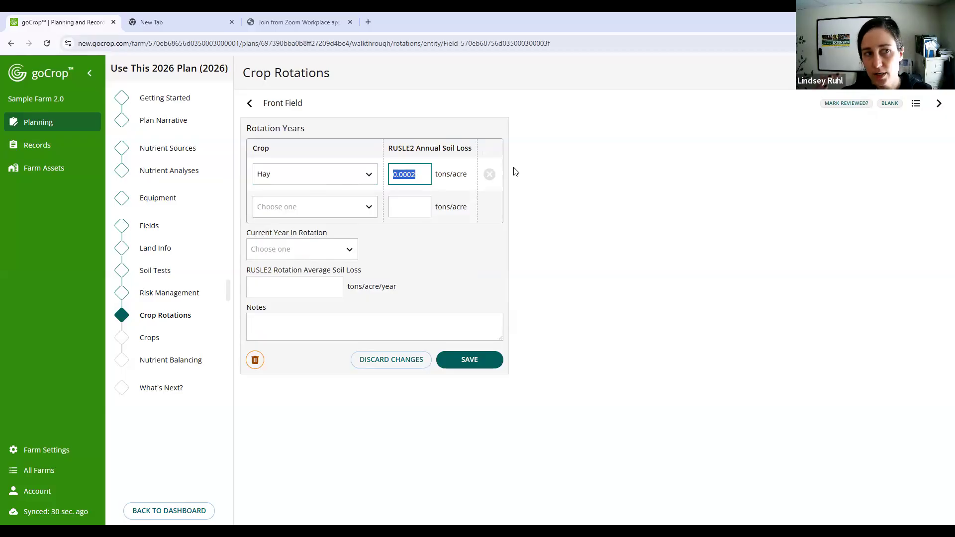
- Set Front Field's current rotation year to 1 - Hay and its rotation average soil loss to 0.0002 tons/acre/year, and save
left_click(312, 248)
left_click(311, 248)
left_click(318, 282)
type("0.0002")
left_click(469, 359)
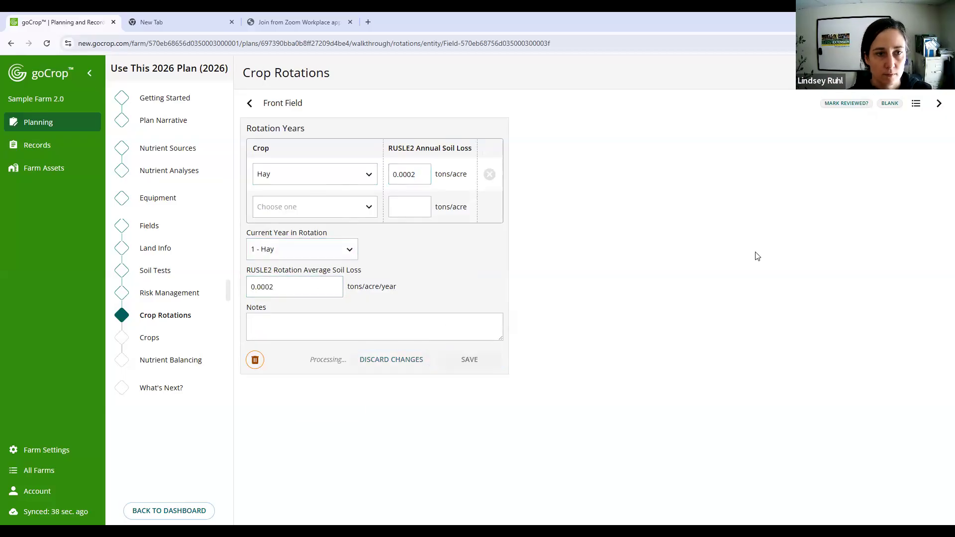
- Advance to Hill Pasture and choose Pasture as the first crop in its rotation
left_click(938, 105)
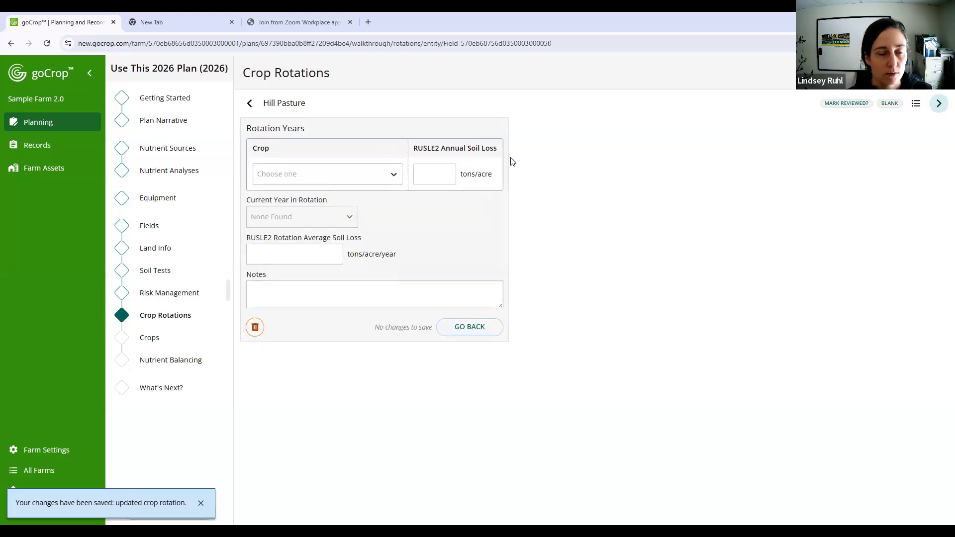
left_click(372, 170)
scroll(360, 214, "down", 5)
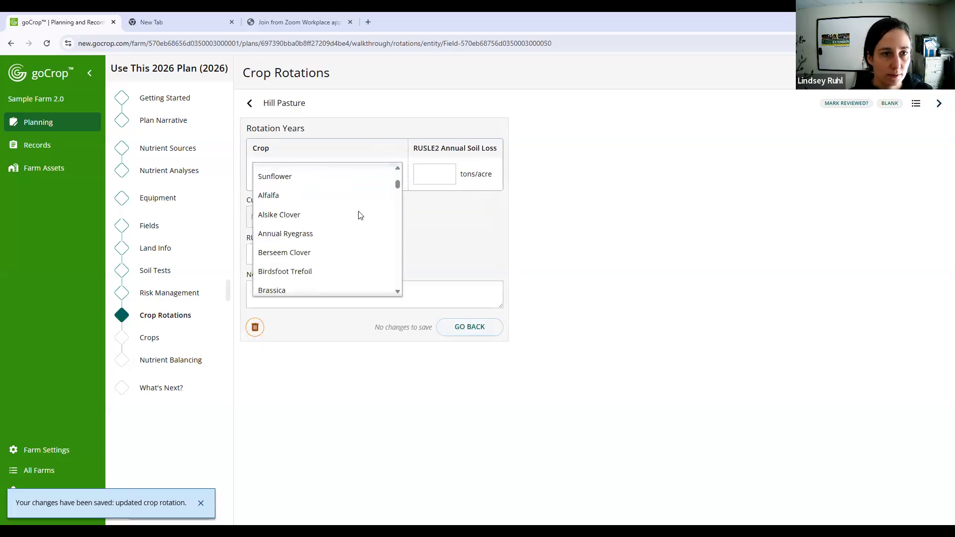
scroll(360, 214, "down", 5)
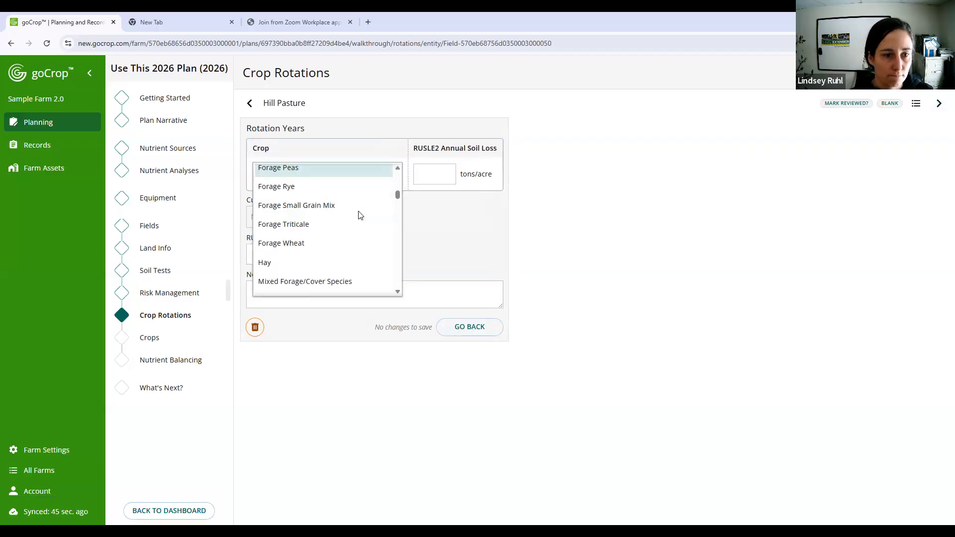
left_click(351, 202)
- Set the RUSLE2 annual soil loss for Hill Pasture's Pasture crop to 0.0002 tons/acre
left_click(407, 174)
type("0.0")
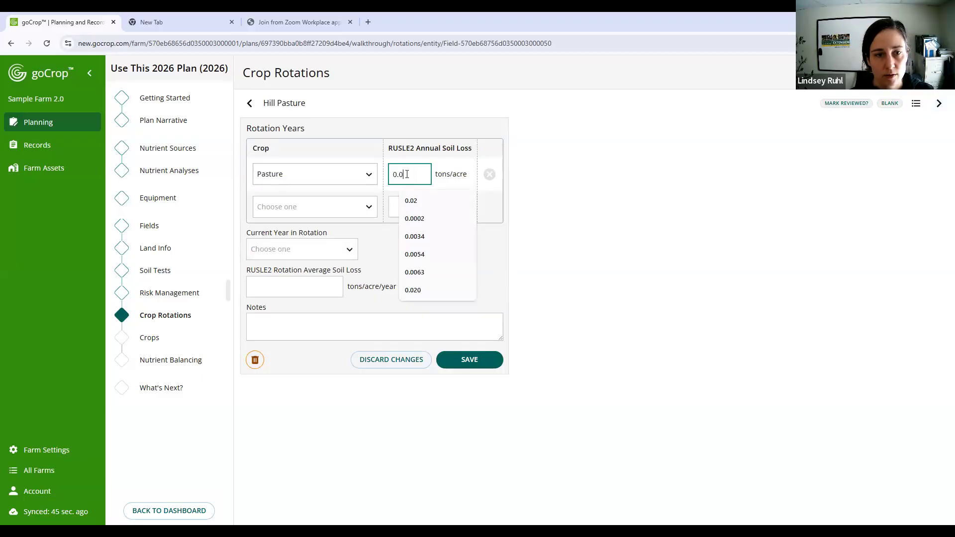
left_click(414, 219)
- Set Hill Pasture's current rotation year to 1 - Pasture and its rotation average soil loss to 0.0002 tons/acre/year, and save
left_click(333, 257)
left_click(291, 279)
left_click(292, 284)
type("0.00")
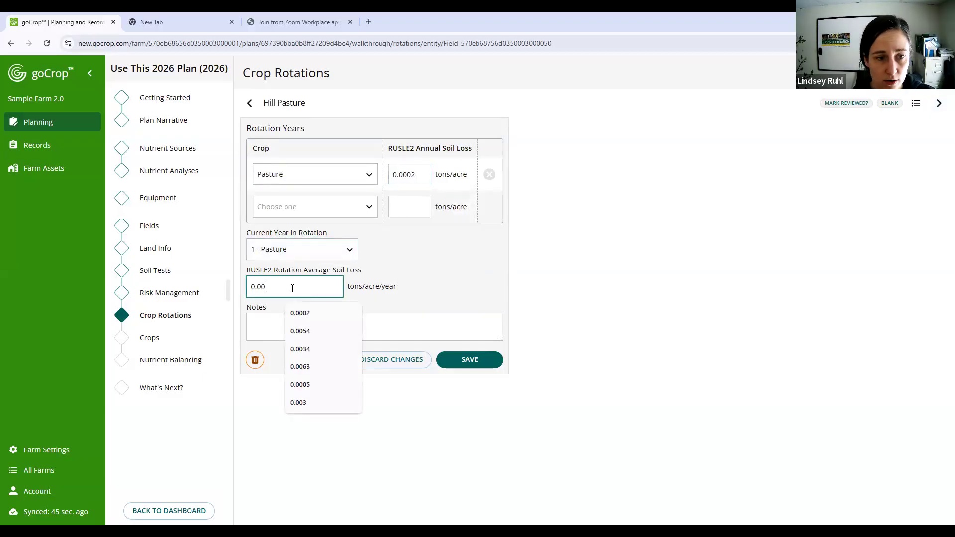
left_click(300, 313)
left_click(496, 366)
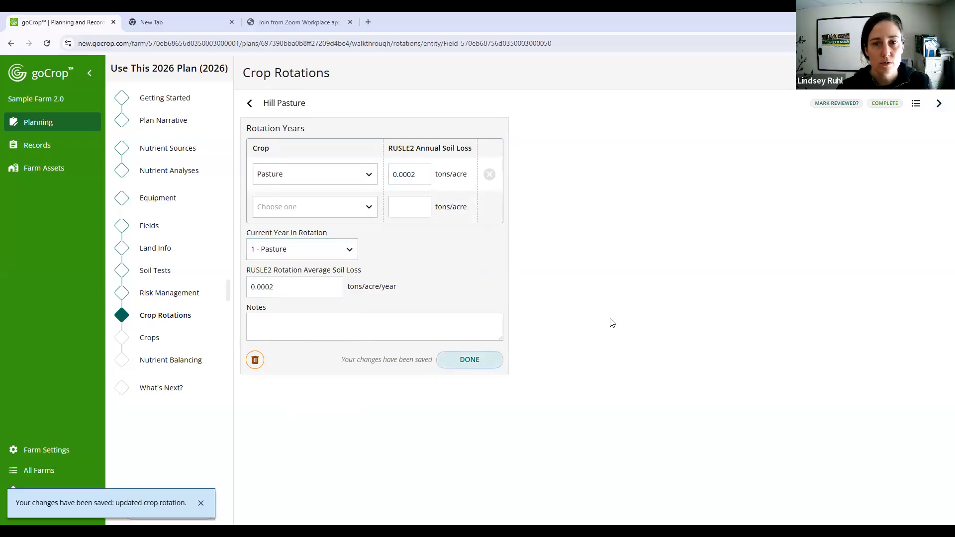
- Advance to New Field and choose Corn Silage w/ Cover Crop for the first four years of its rotation
left_click(938, 106)
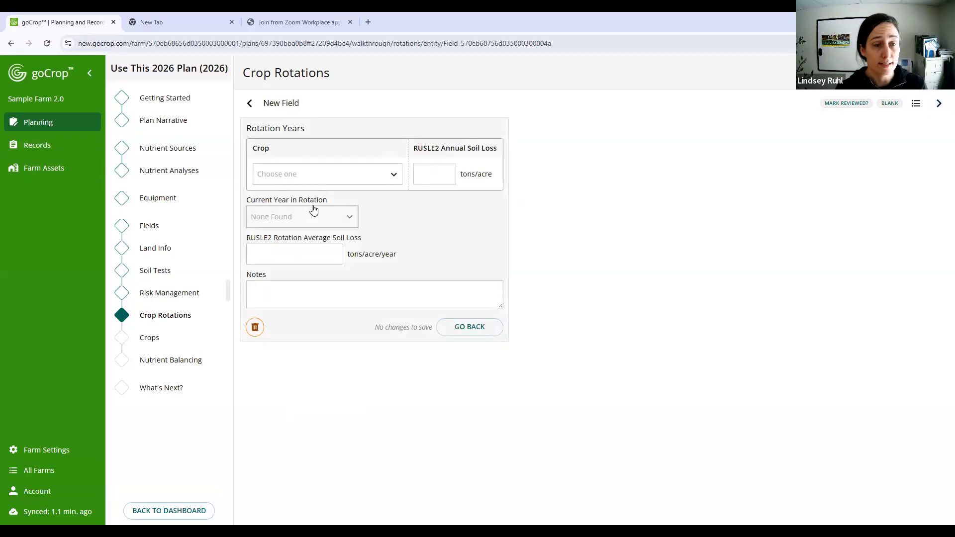
left_click(290, 174)
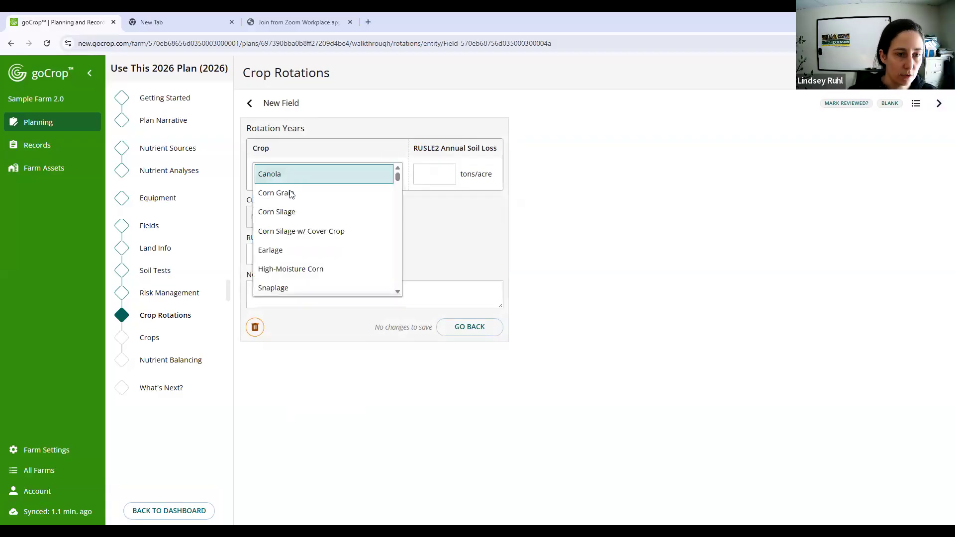
left_click(305, 232)
left_click(309, 207)
left_click(314, 265)
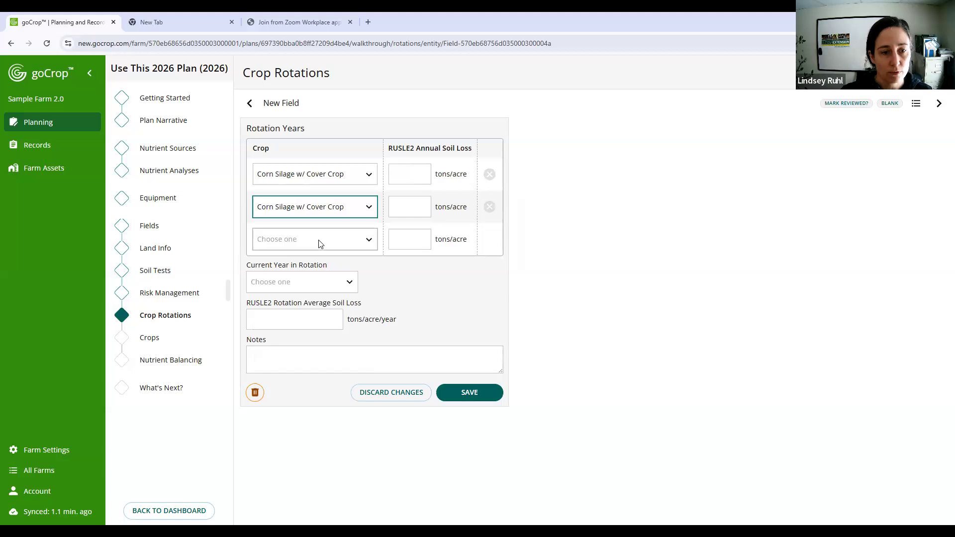
left_click(318, 241)
left_click(322, 298)
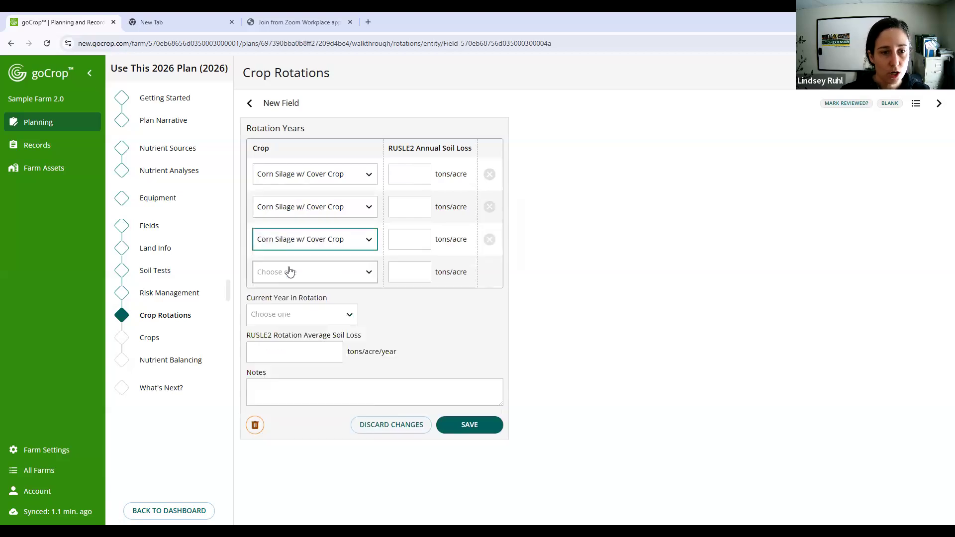
left_click(323, 272)
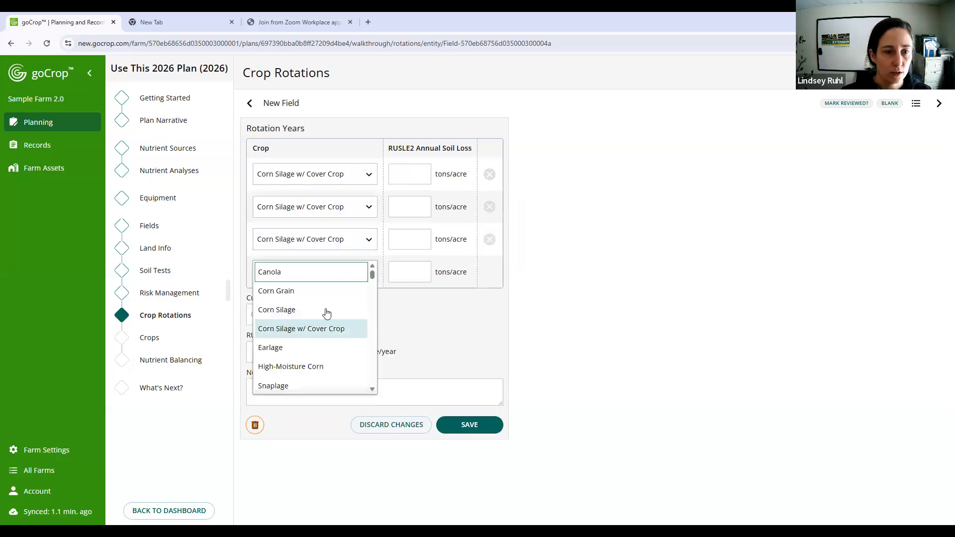
left_click(326, 328)
- Choose Grass/Legume, Hay, New as the fifth crop in New Field's rotation
left_click(329, 304)
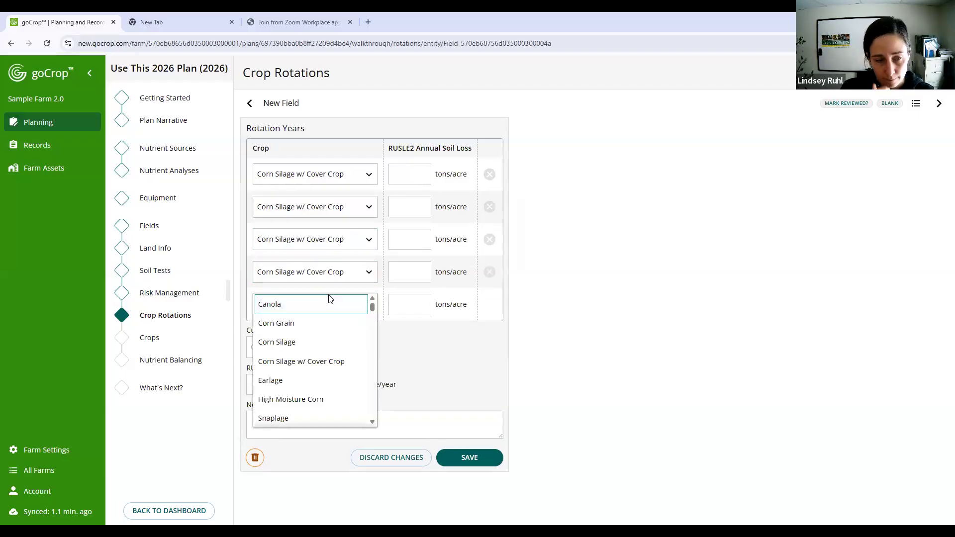
scroll(321, 350, "down", 3)
scroll(321, 352, "down", 5)
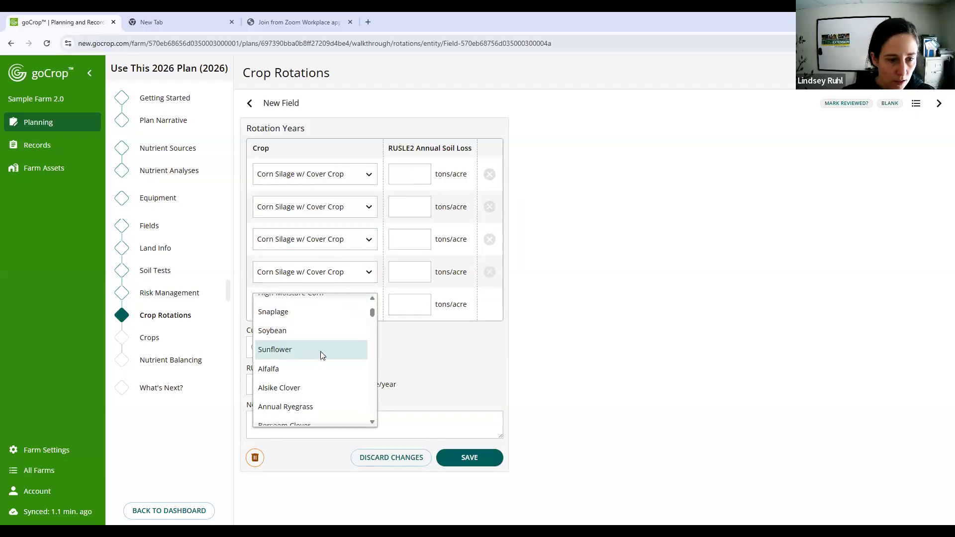
scroll(321, 354, "down", 5)
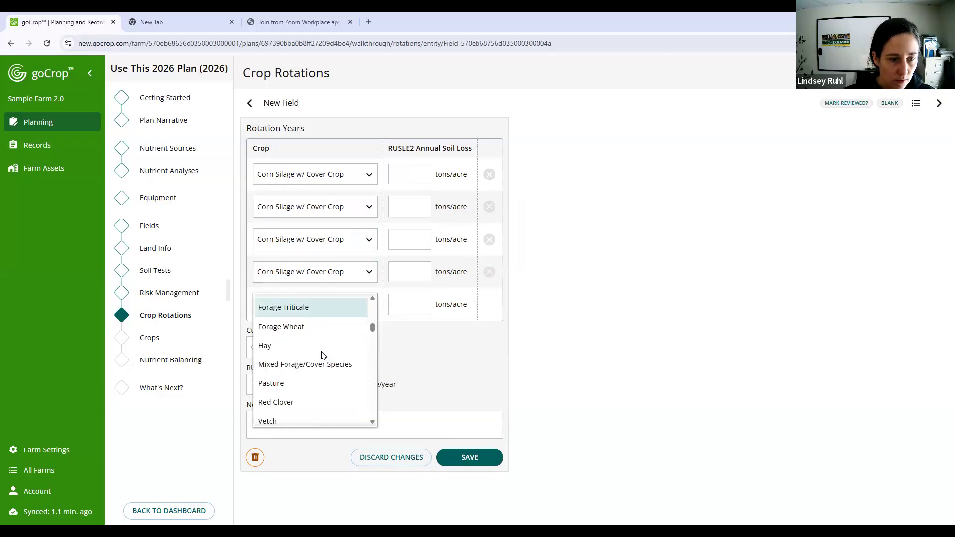
scroll(322, 354, "down", 1)
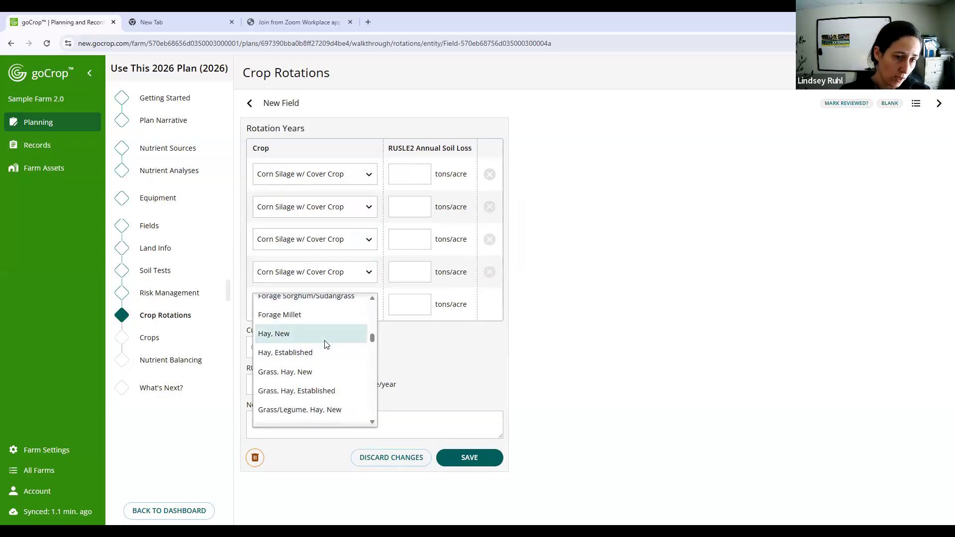
scroll(323, 337, "up", 4)
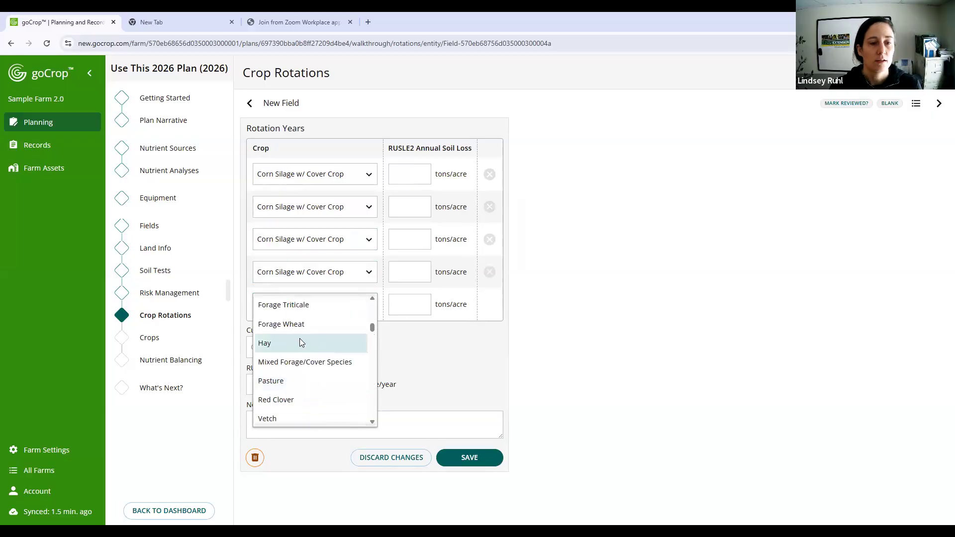
scroll(296, 337, "down", 3)
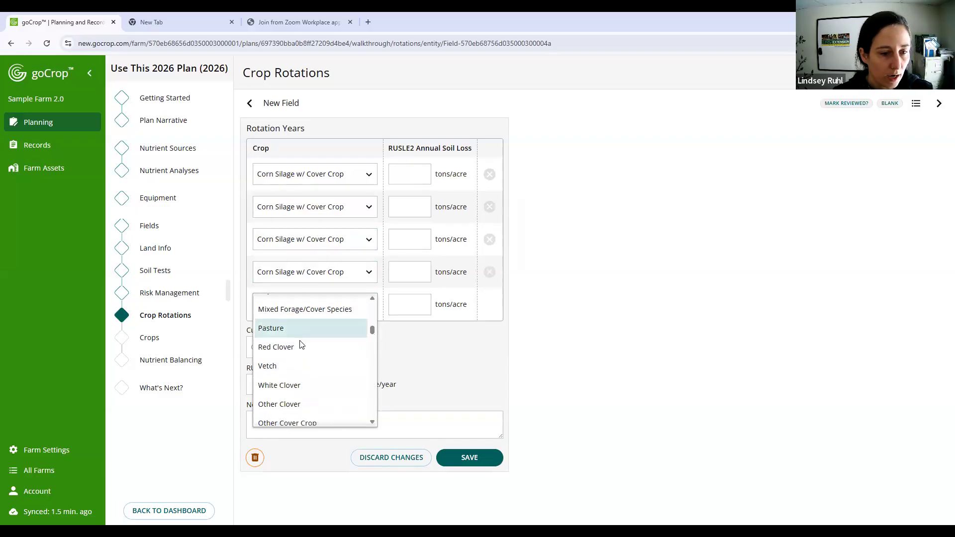
scroll(300, 342, "down", 1)
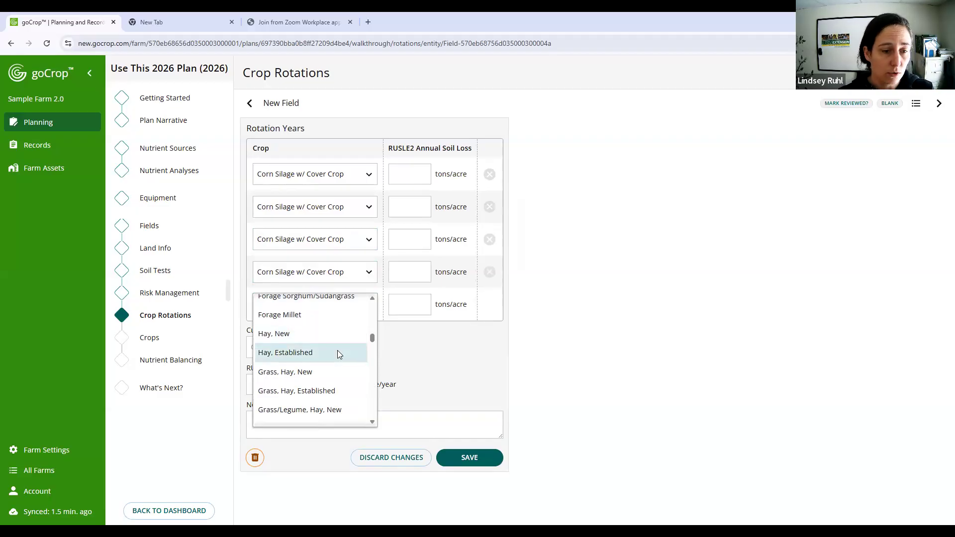
scroll(337, 350, "down", 1)
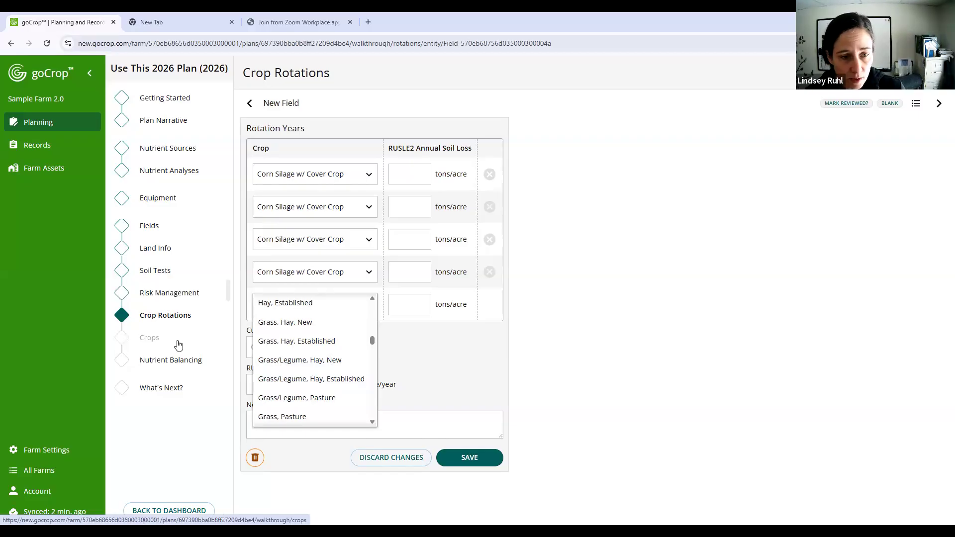
left_click(349, 360)
- Choose Grass/Legume, Hay, Established as the sixth crop in New Field's rotation
left_click(360, 338)
scroll(338, 398, "down", 2)
scroll(339, 400, "down", 8)
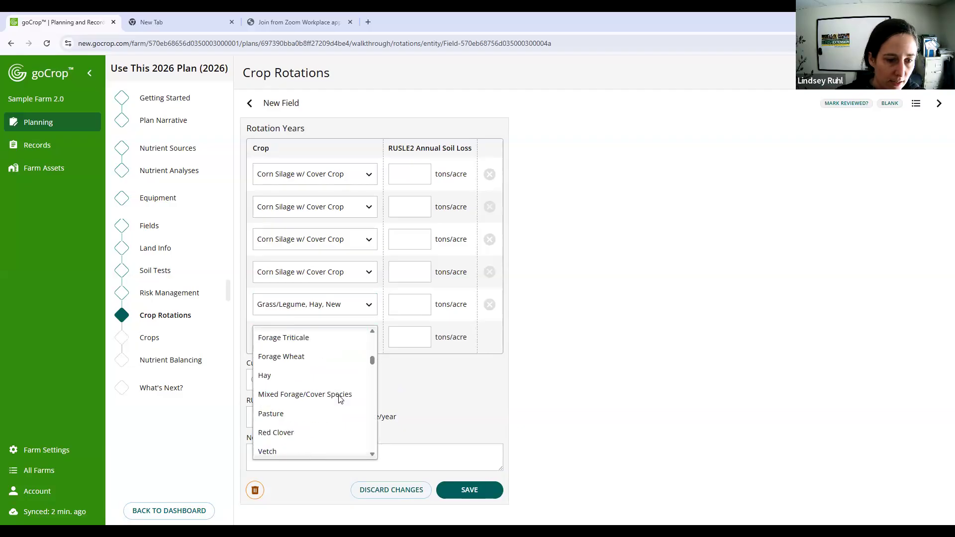
scroll(340, 399, "down", 6)
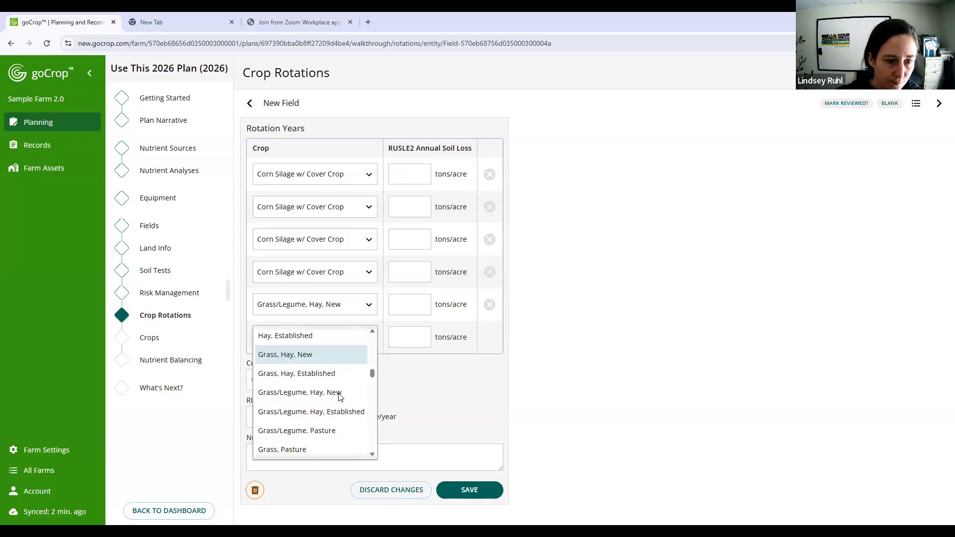
scroll(342, 385, "down", 1)
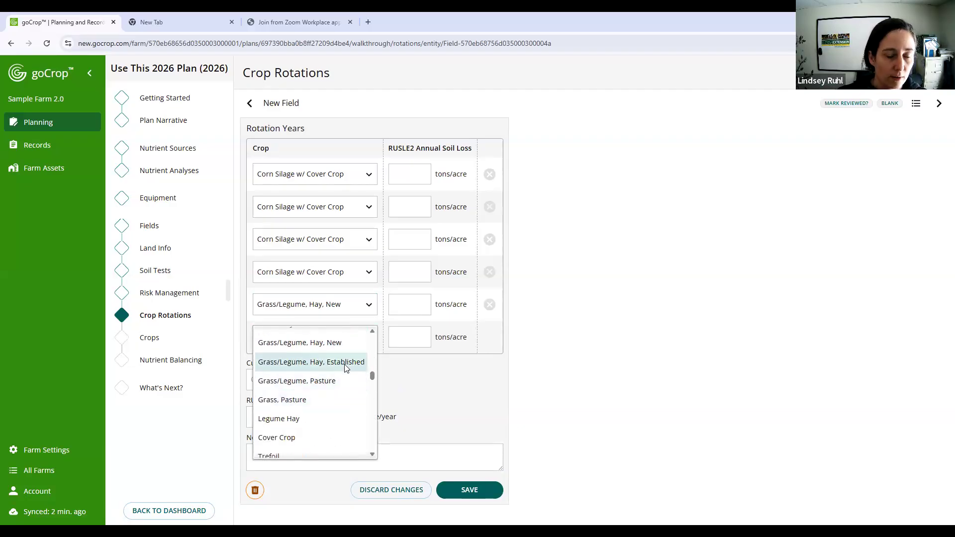
left_click(344, 364)
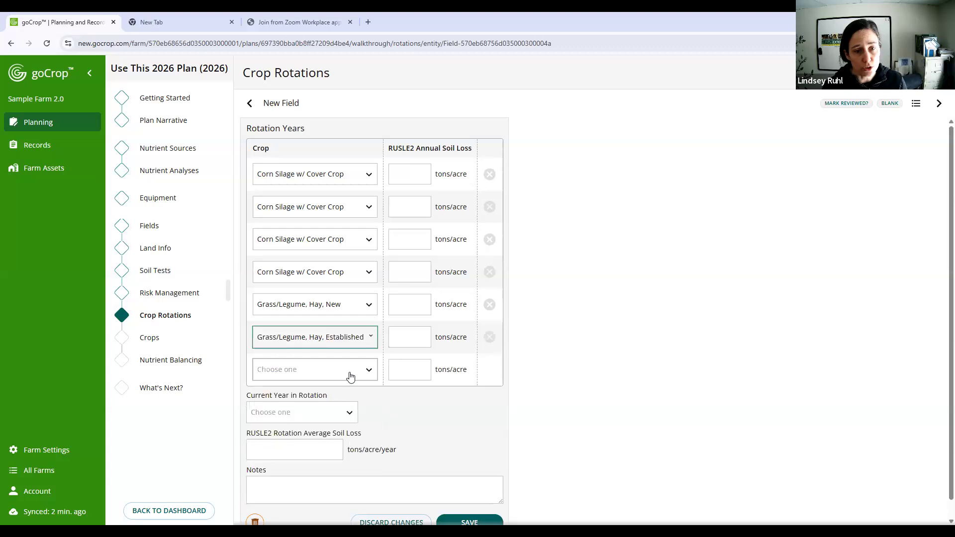
- Add Grass/Legume, Hay, Established again as the seventh crop in New Field's rotation
left_click(349, 376)
scroll(346, 406, "down", 10)
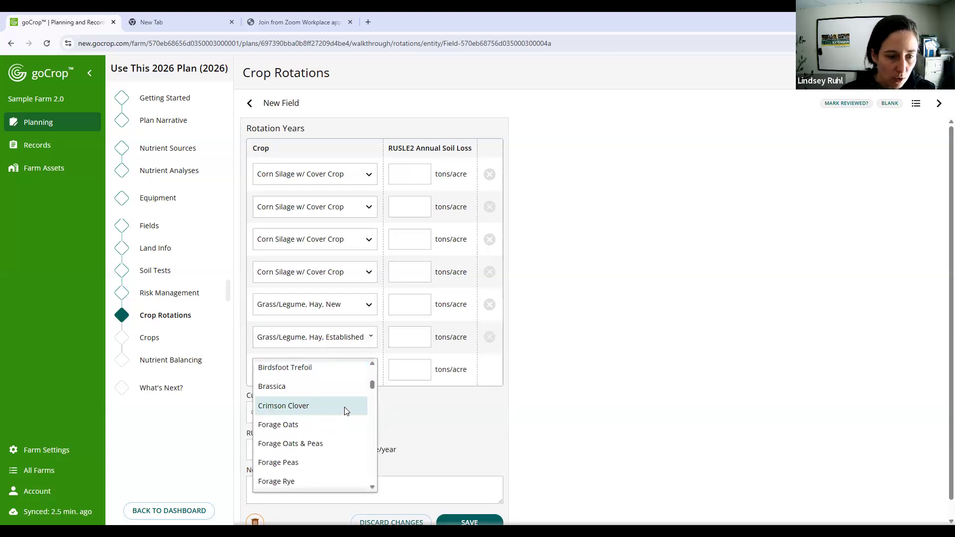
scroll(345, 408, "down", 8)
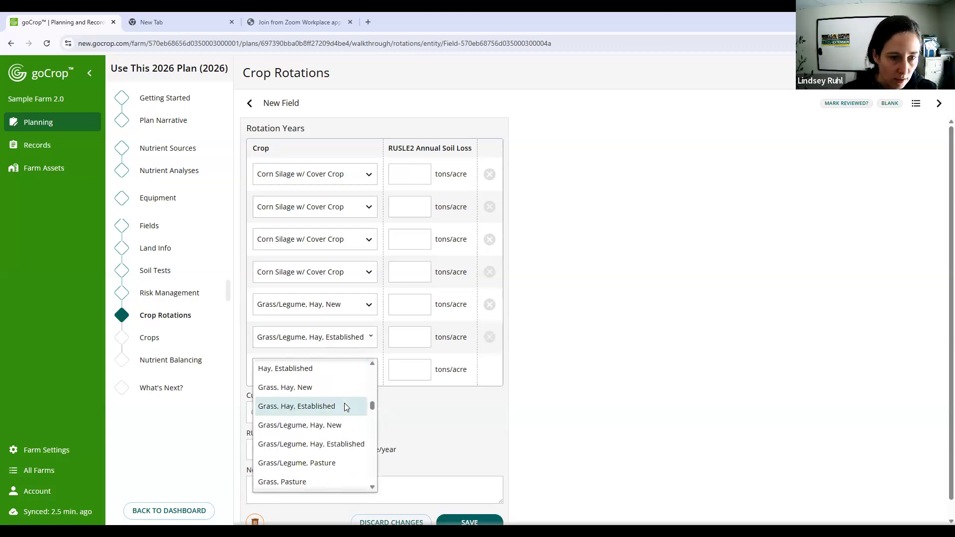
scroll(343, 397, "up", 1)
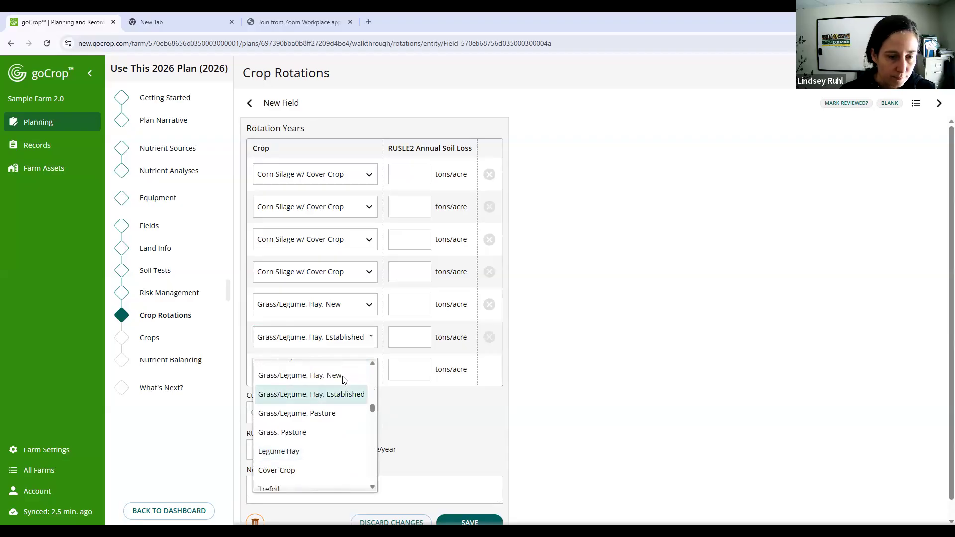
left_click(343, 396)
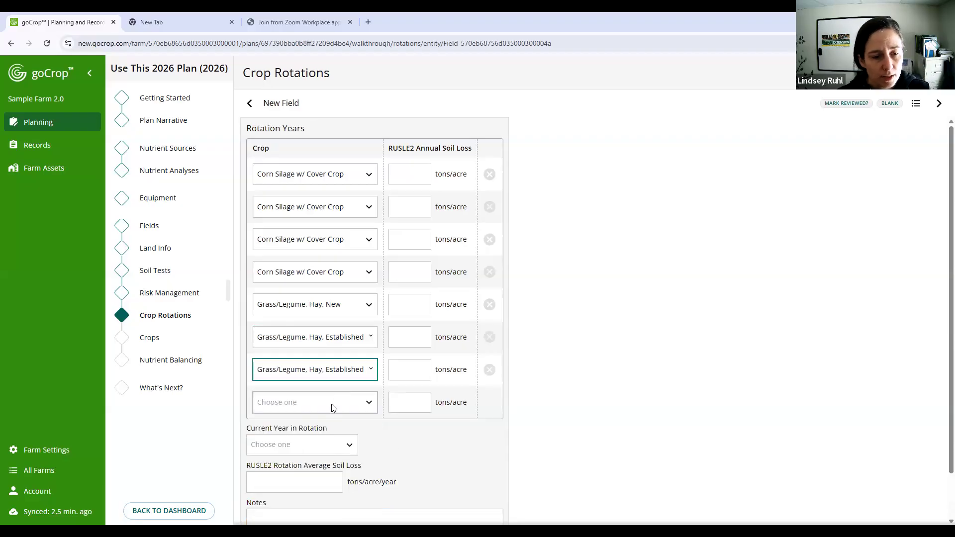
- Choose Hay, Established as the eighth crop in New Field's rotation
left_click(331, 405)
scroll(310, 482, "down", 5)
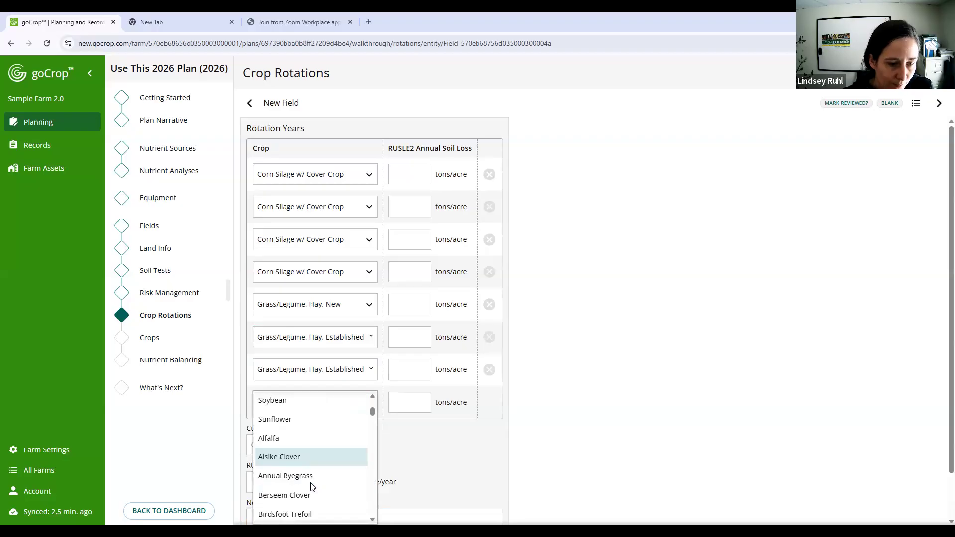
scroll(312, 485, "down", 3)
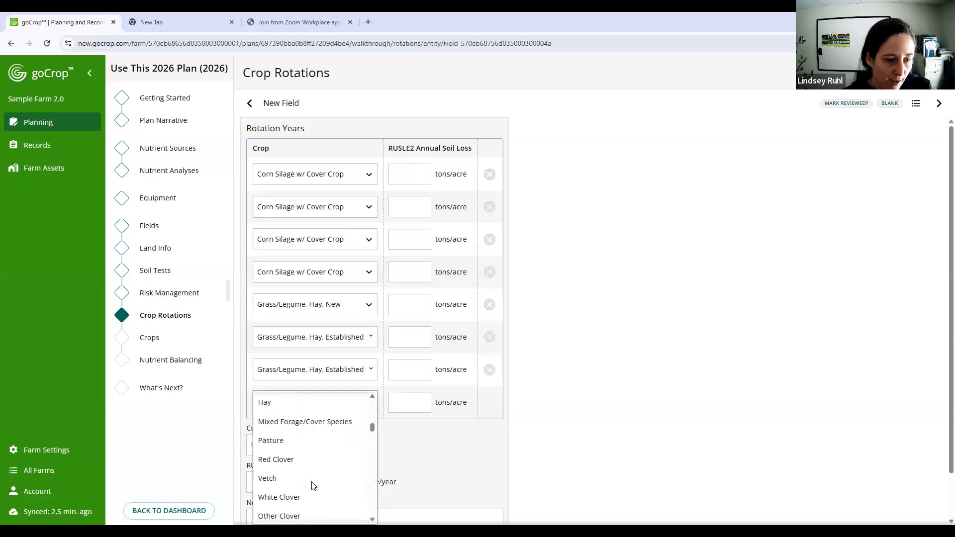
scroll(313, 484, "down", 2)
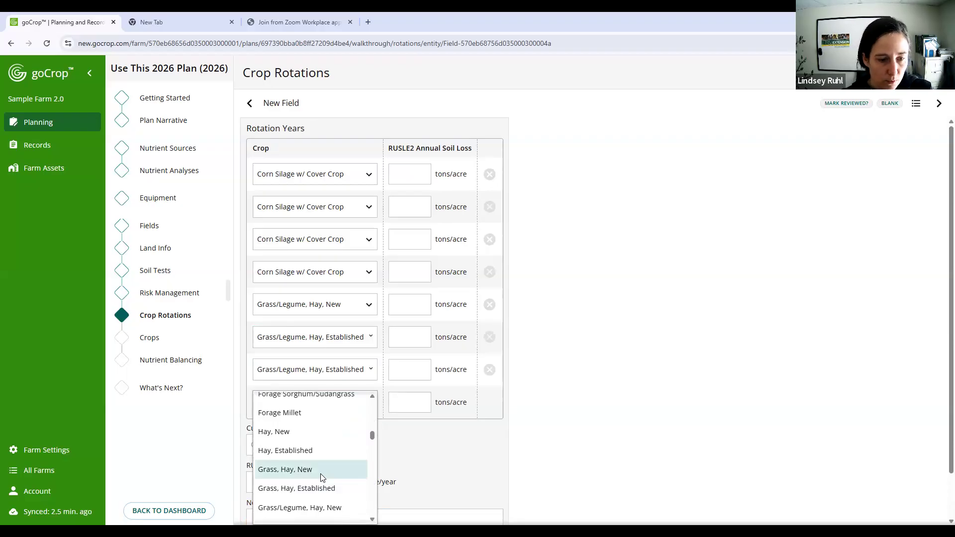
left_click(319, 488)
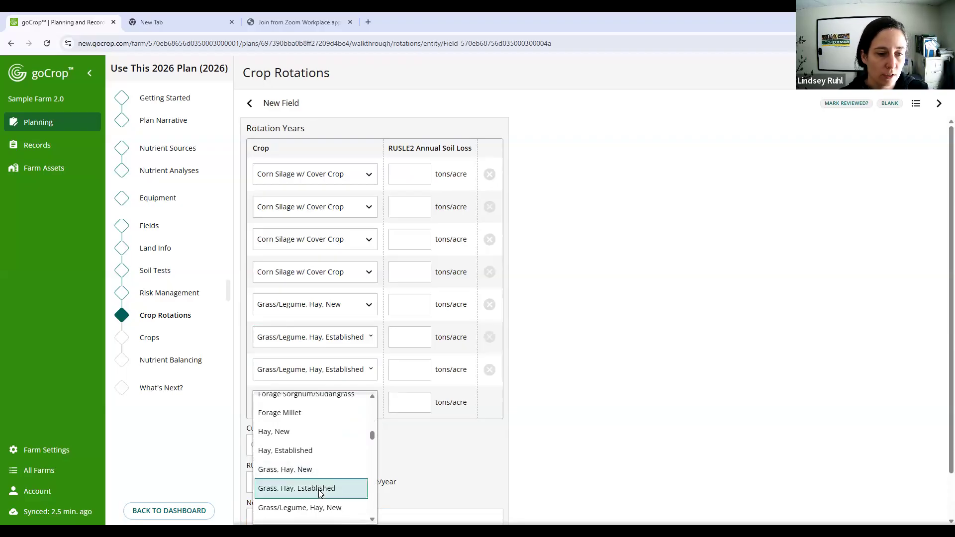
left_click(320, 450)
- Choose Hay as the ninth crop in New Field's rotation
left_click(320, 435)
scroll(324, 469, "down", 5)
scroll(322, 468, "down", 2)
scroll(323, 465, "up", 2)
scroll(324, 467, "down", 3)
scroll(318, 474, "up", 2)
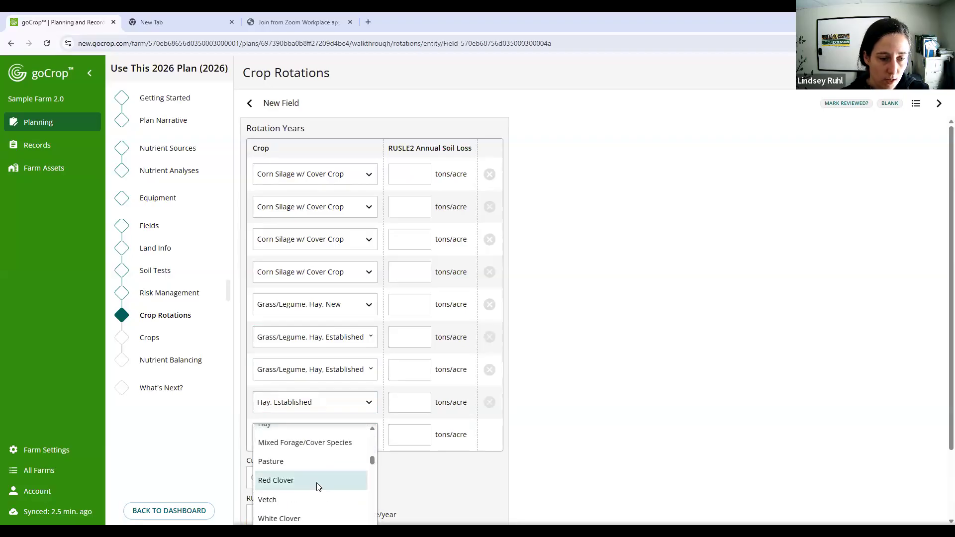
scroll(314, 478, "up", 2)
left_click(314, 475)
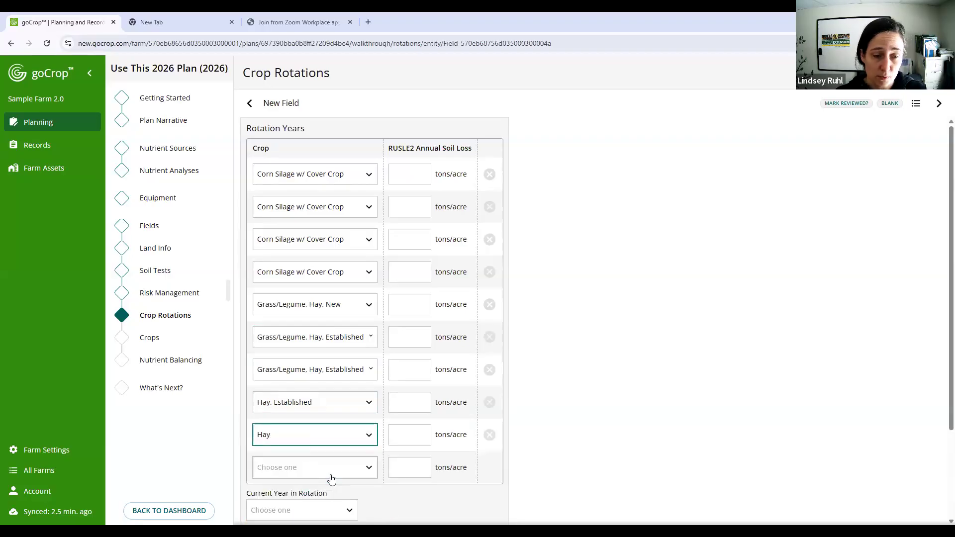
- Choose Hay as the tenth crop in New Field's rotation
left_click(303, 473)
key("s")
scroll(699, 411, "down", 2)
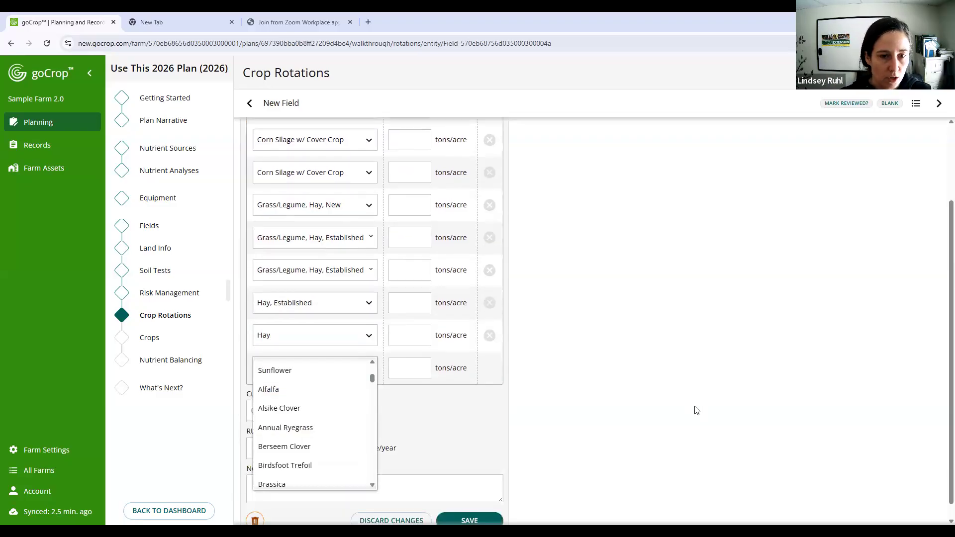
scroll(695, 410, "up", 1)
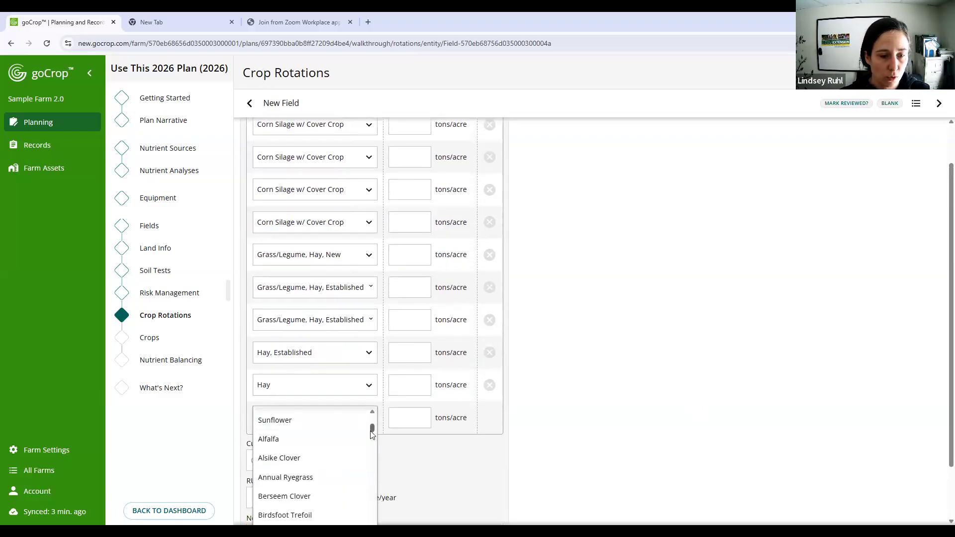
scroll(375, 473, "down", 3)
scroll(376, 473, "down", 10)
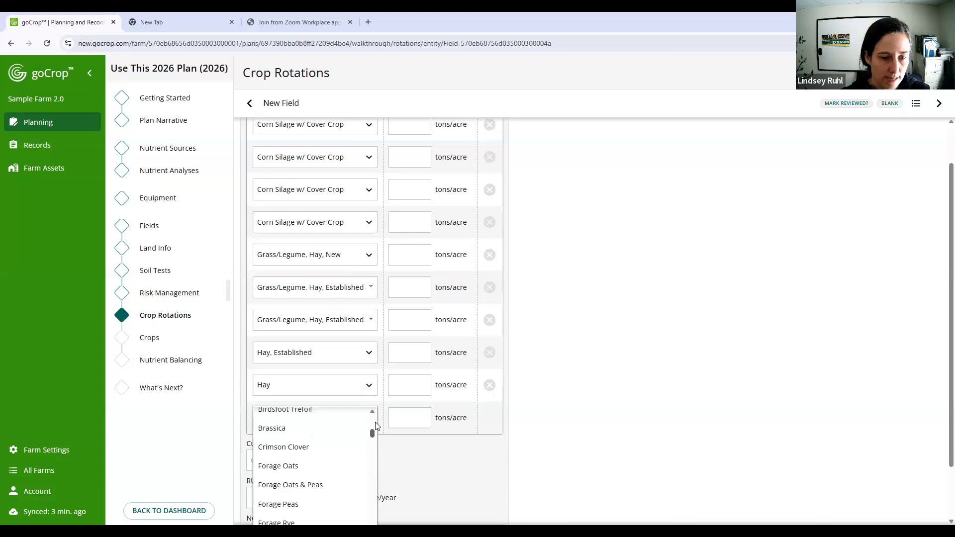
left_click_drag(383, 477, 383, 444)
left_click_drag(939, 297, 939, 398)
scroll(941, 404, "up", 3)
scroll(941, 399, "down", 3)
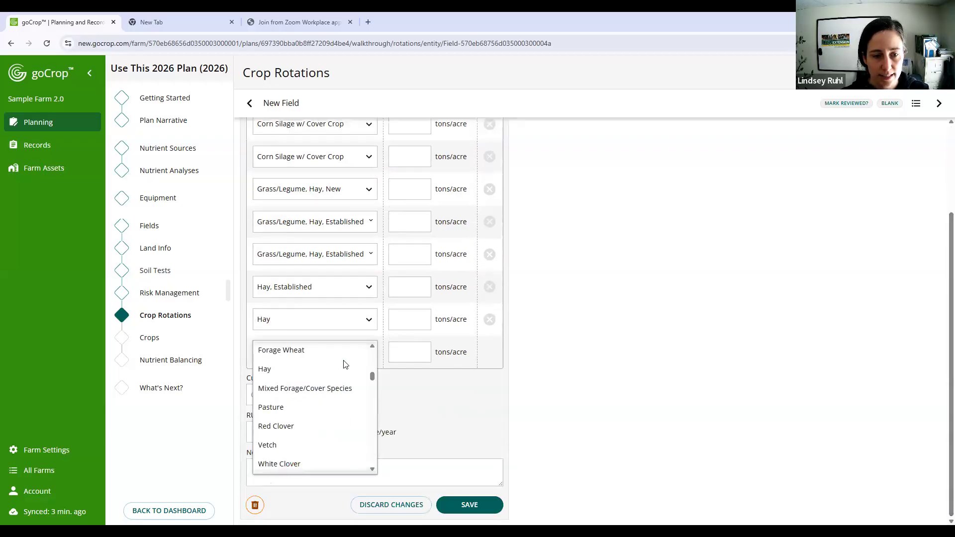
scroll(343, 417, "down", 3)
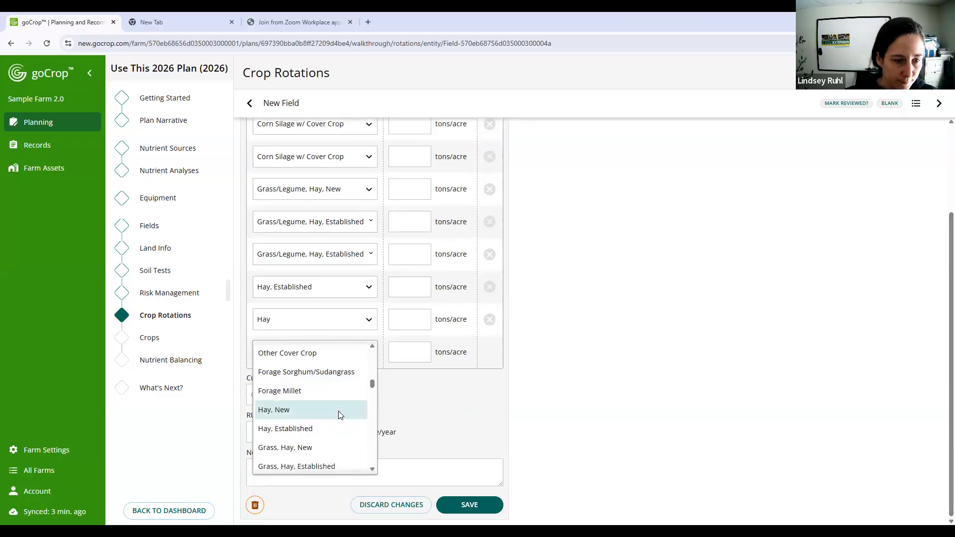
scroll(338, 411, "up", 4)
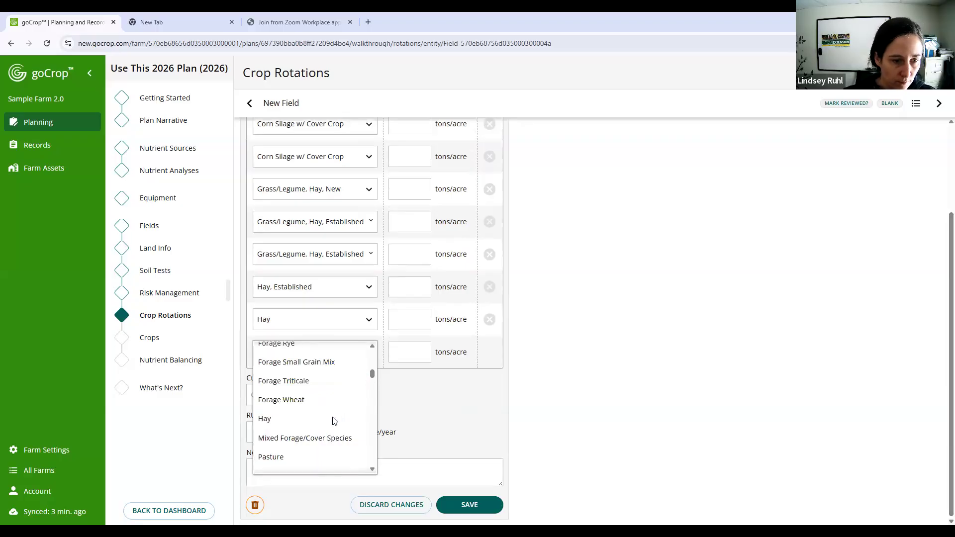
left_click(333, 418)
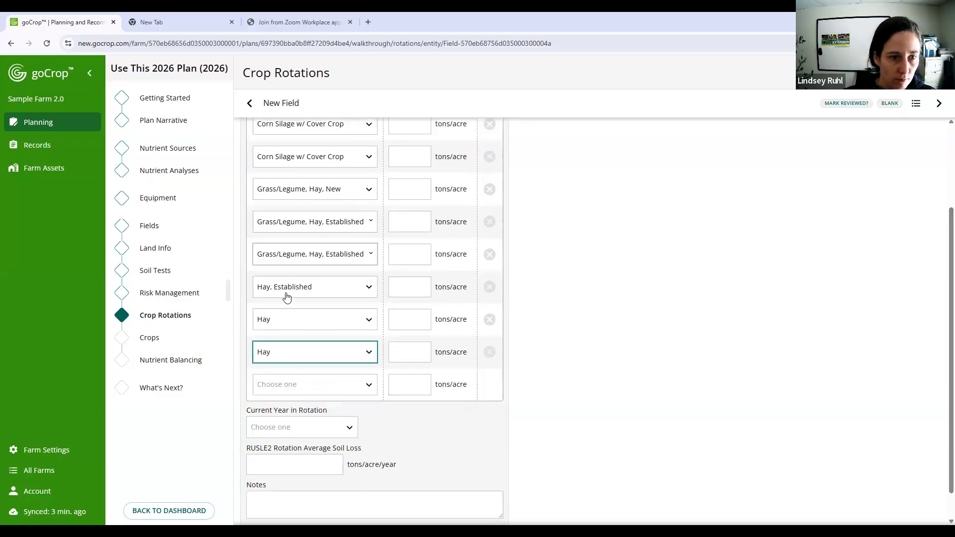
- Add Hay again as the eleventh crop in New Field's rotation
left_click(290, 385)
scroll(294, 445, "down", 8)
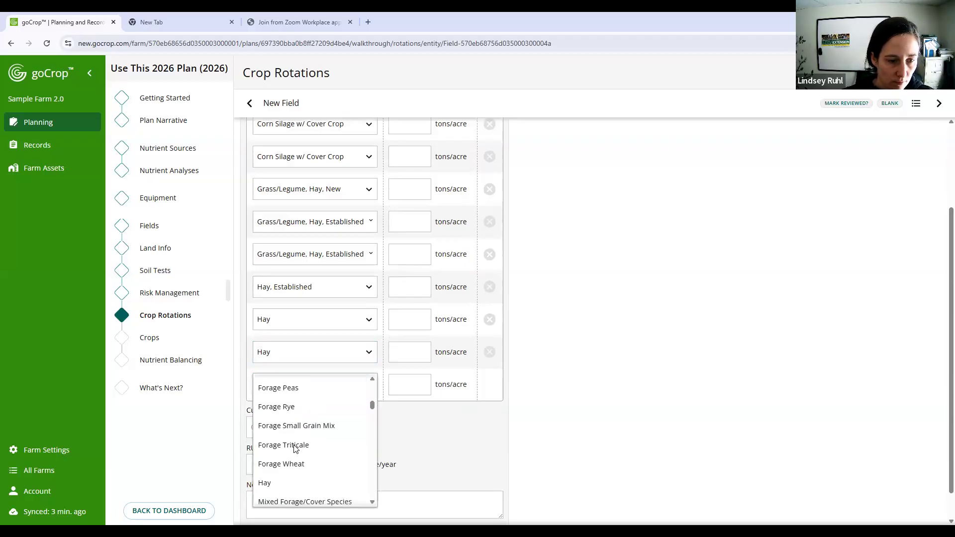
scroll(295, 445, "down", 1)
left_click(294, 427)
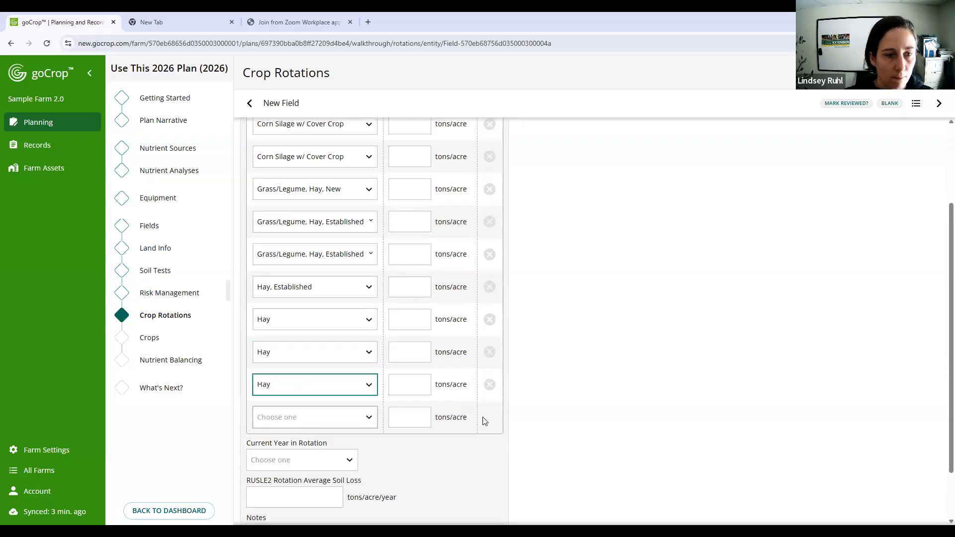
- Enter annual soil losses of 1.2, 2.1, 2.3 and 2.7 tons/acre for the four Corn Silage w/ Cover Crop years
scroll(527, 357, "up", 2)
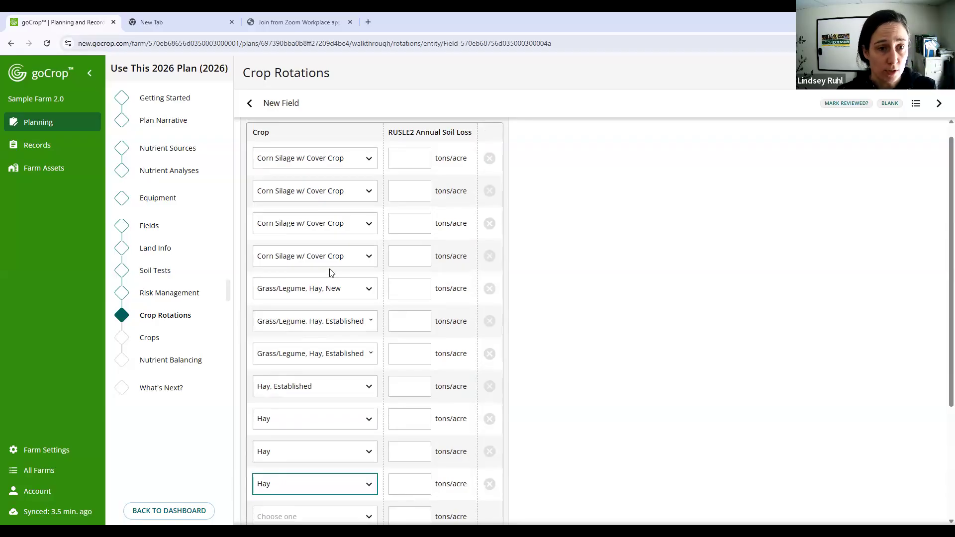
left_click(412, 160)
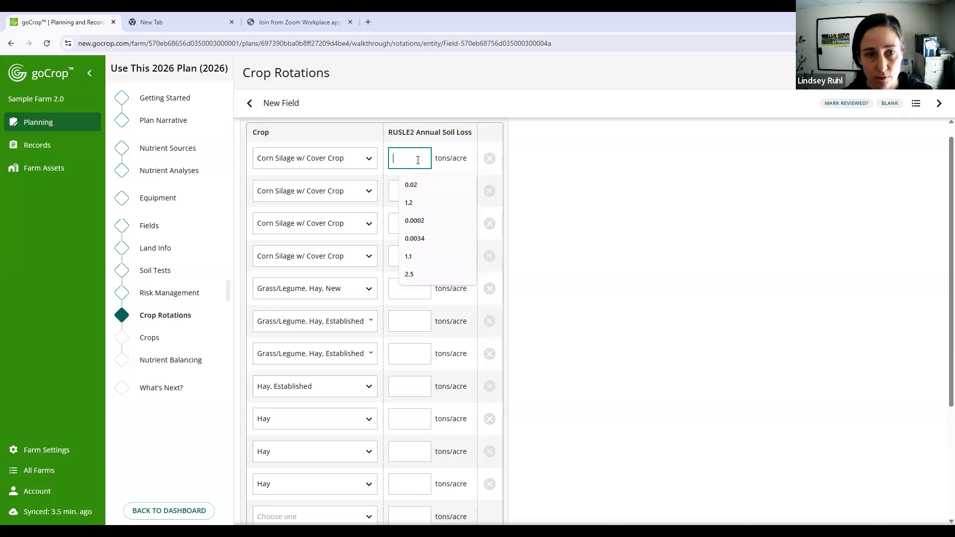
type("2.5")
left_click_drag(417, 167, 291, 161)
type("1.2")
left_click(391, 189)
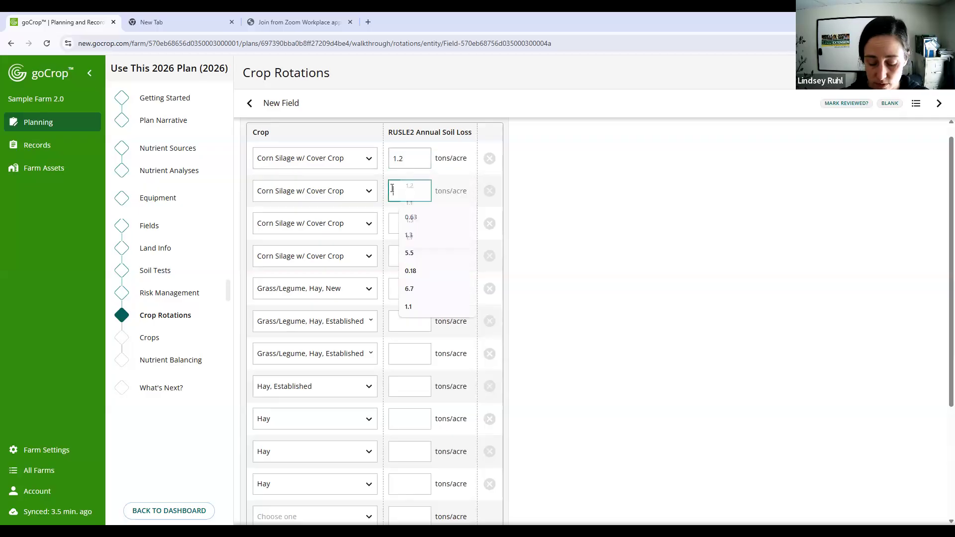
type("2.1")
left_click(416, 230)
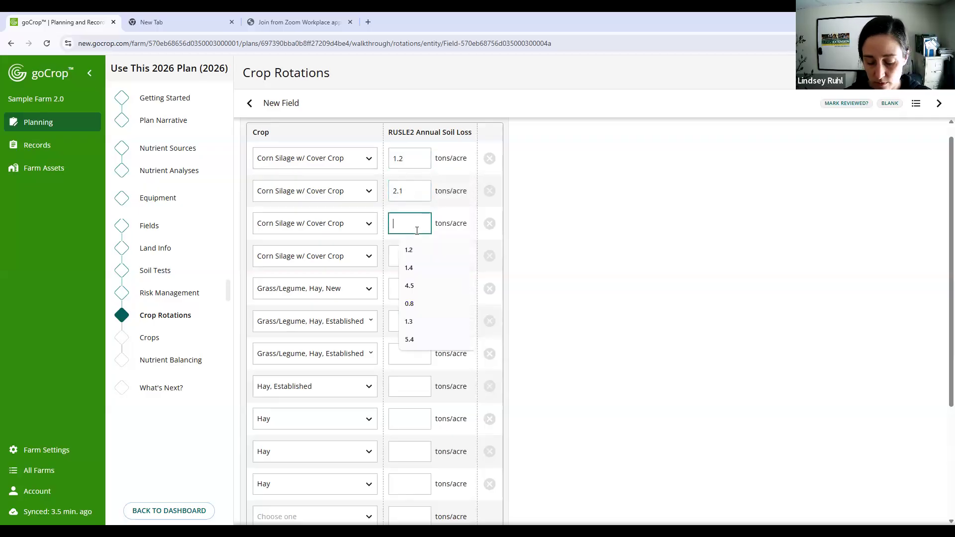
type("2.3")
left_click(412, 249)
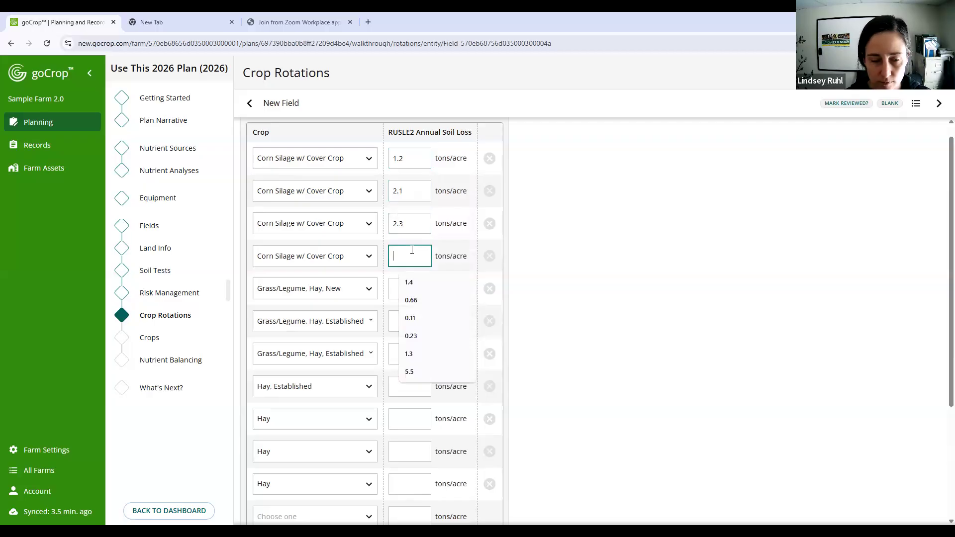
type("2.7")
- Enter annual soil losses of 3, 2.8, 2.4 and 2.2 tons/acre for rotation years five to eight
left_click(400, 283)
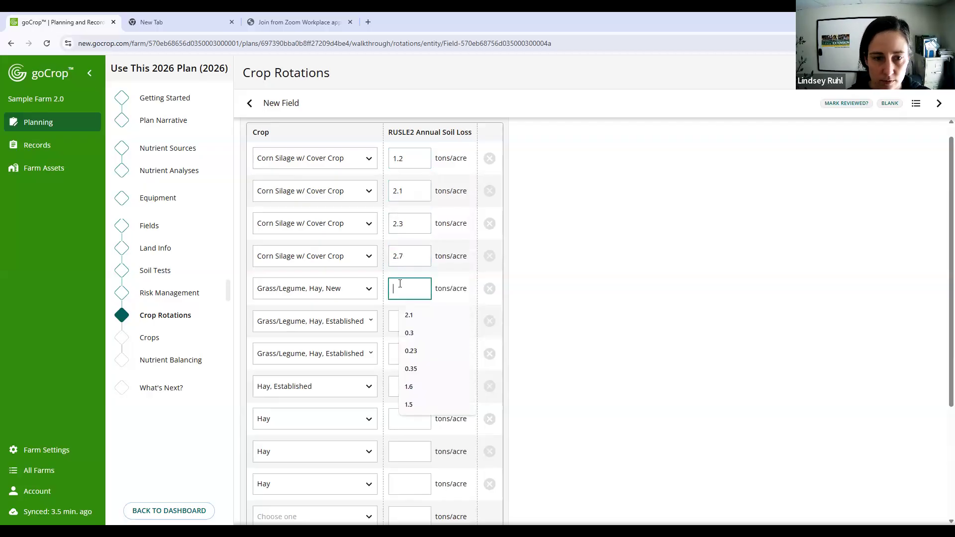
type("3")
left_click(398, 321)
type("2.8")
left_click(398, 351)
type("2.4")
left_click(398, 383)
type("2.2")
- Enter annual soil losses of 1.0 and 0.55 tons/acre for the ninth and tenth rotation years
left_click(393, 421)
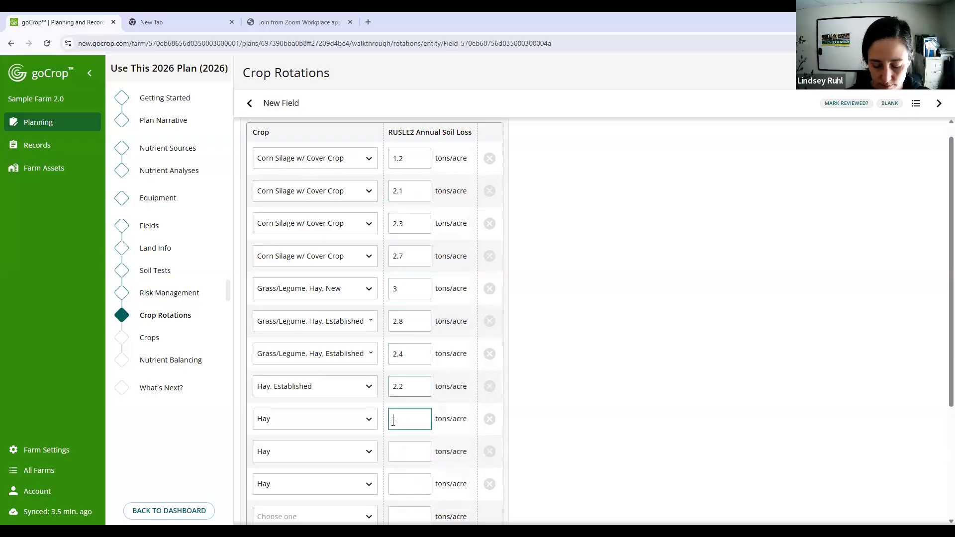
type("1.0")
scroll(417, 397, "down", 1)
left_click(417, 396)
type("0.55")
- Remove the eleventh crop, Hay, from New Field's rotation
scroll(417, 355, "up", 2)
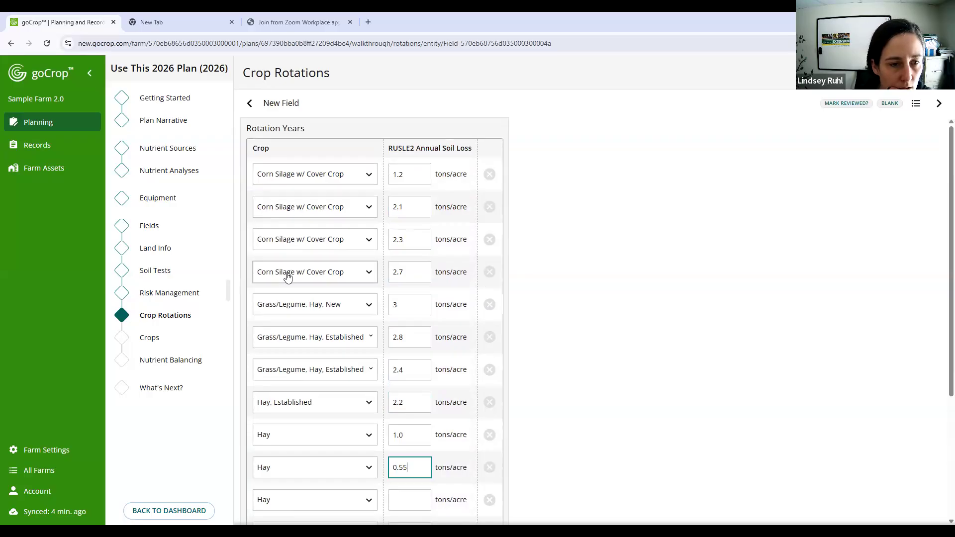
scroll(299, 278, "down", 1)
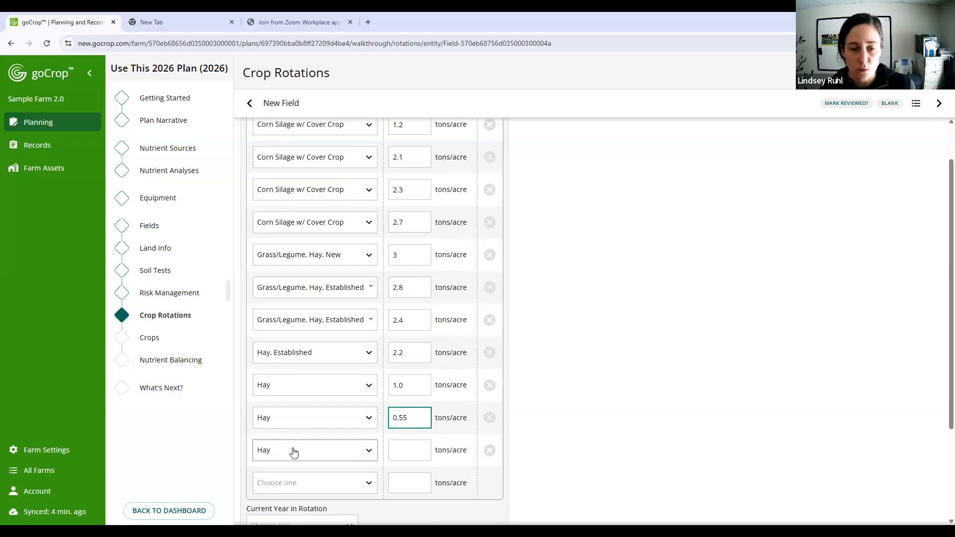
left_click(490, 450)
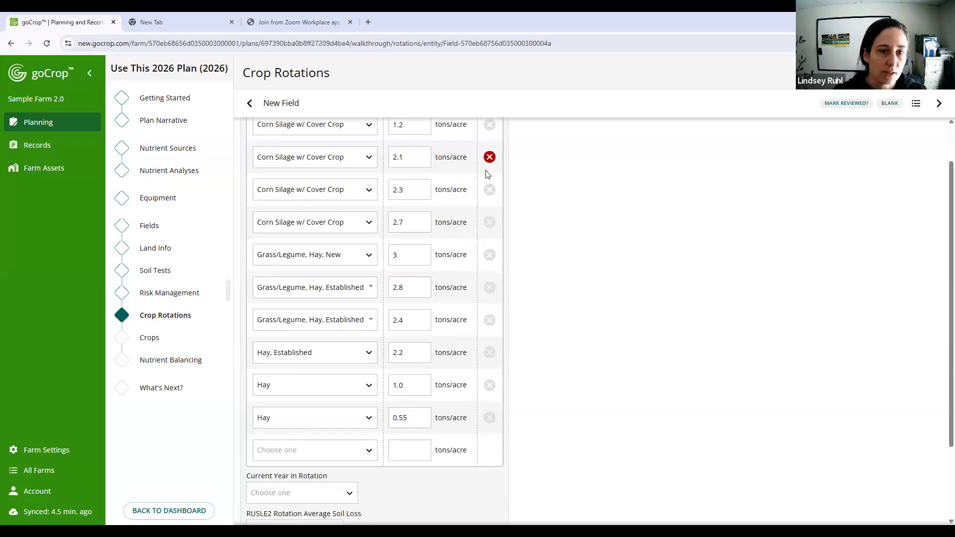
scroll(420, 170, "up", 1)
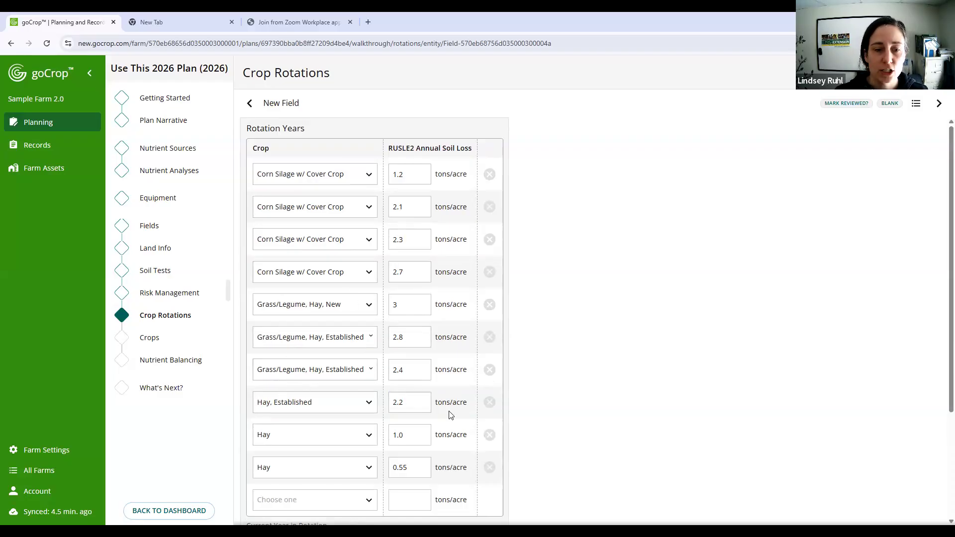
- Set New Field's current year in rotation to 5 - Grass/Legume, Hay, New
scroll(604, 367, "down", 2)
scroll(606, 366, "up", 1)
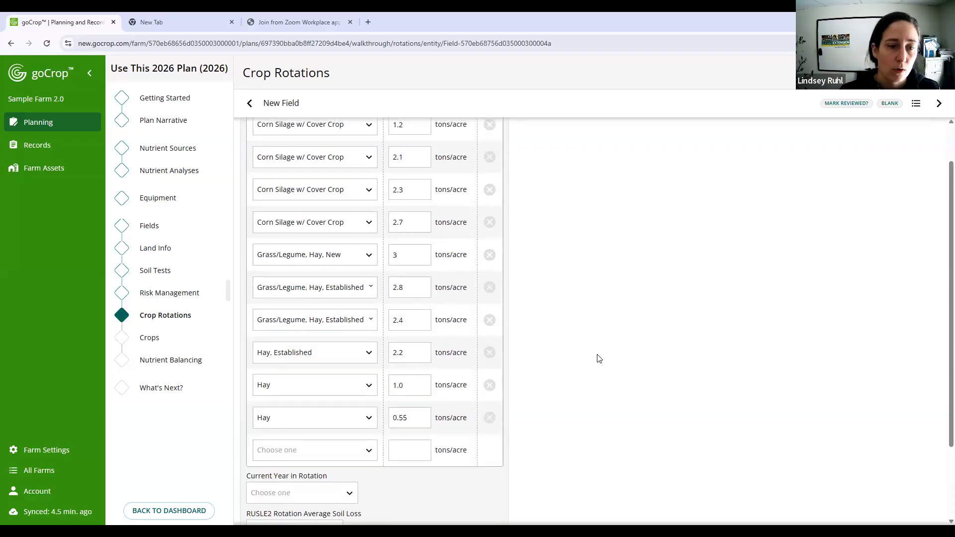
scroll(562, 387, "down", 1)
scroll(562, 386, "down", 1)
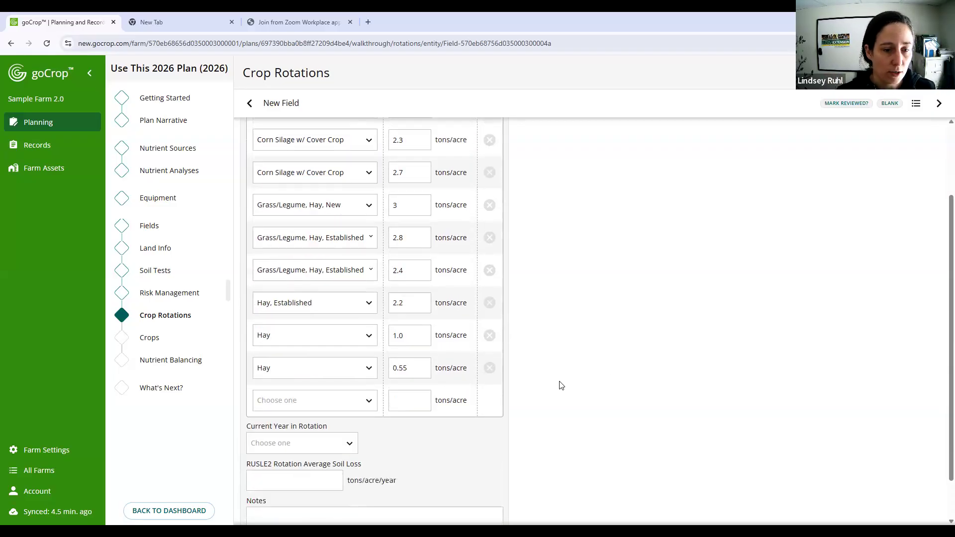
scroll(374, 394, "down", 1)
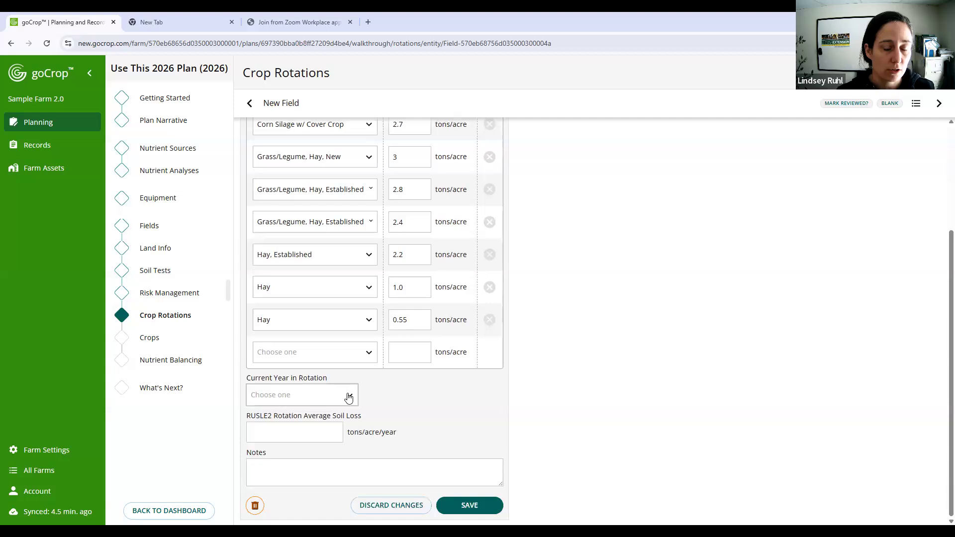
left_click(348, 396)
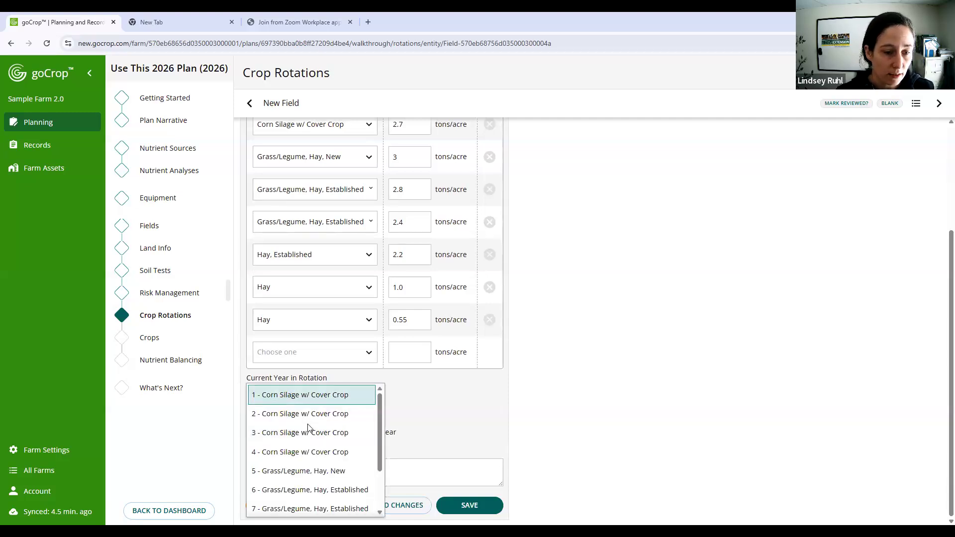
left_click(332, 471)
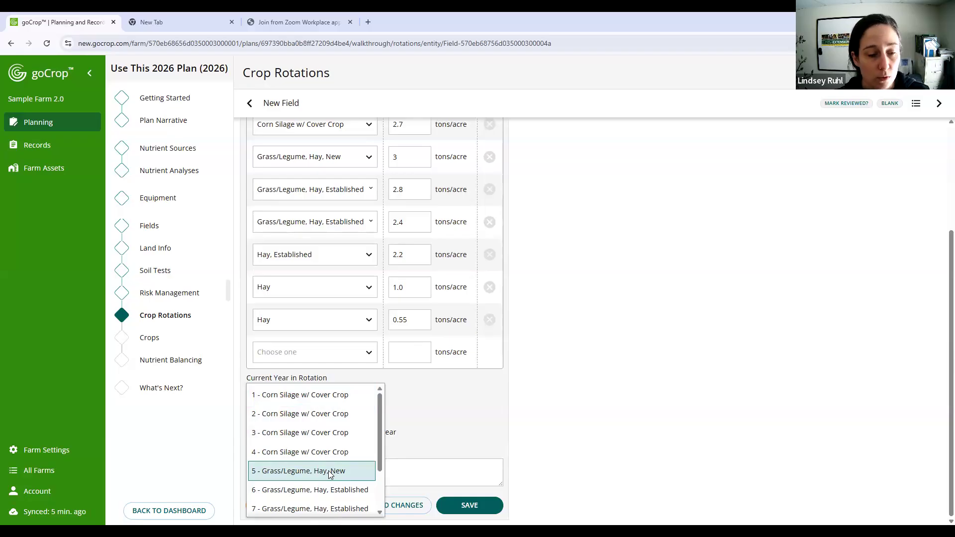
left_click(330, 473)
- Set the RUSLE2 rotation average soil loss to 2.1 tons/acre/year and save New Field's rotation
left_click(324, 431)
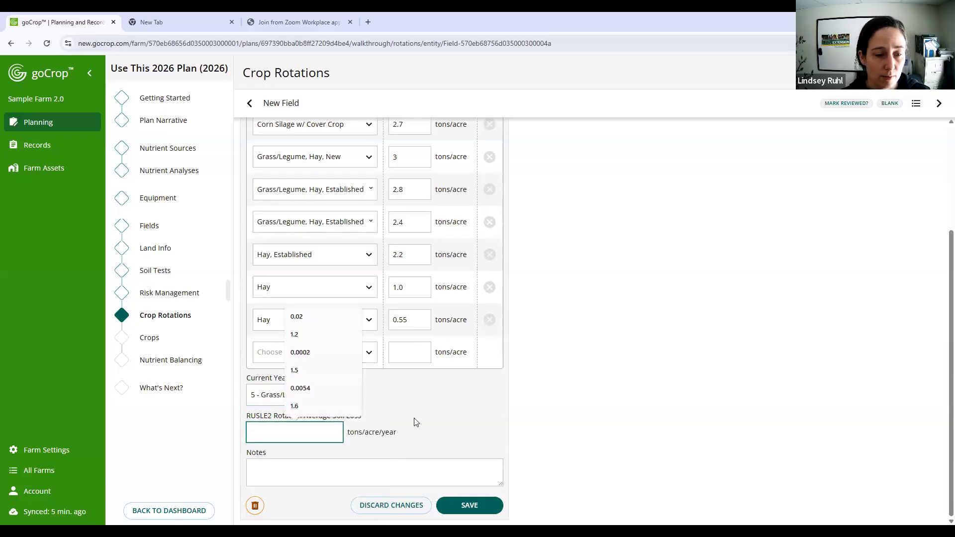
scroll(441, 315, "up", 2)
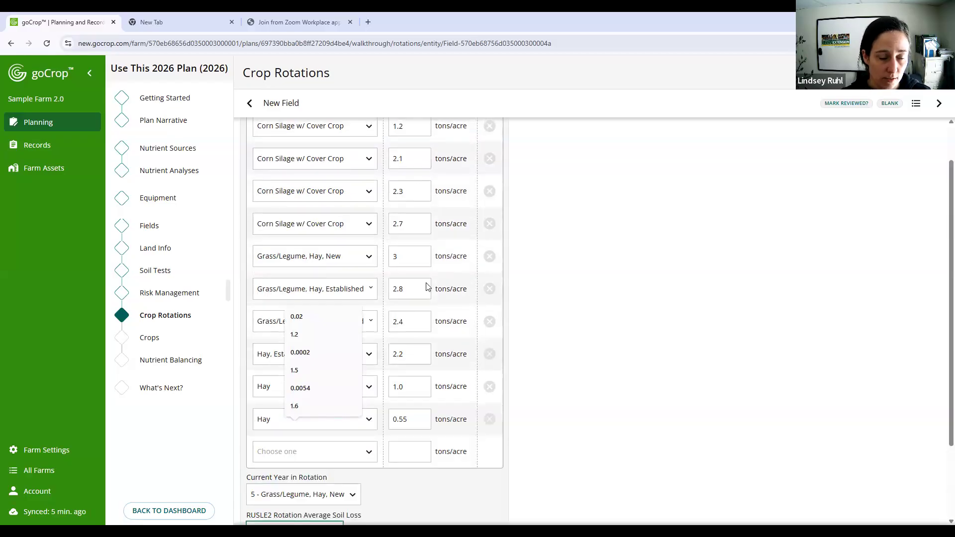
scroll(432, 367, "down", 2)
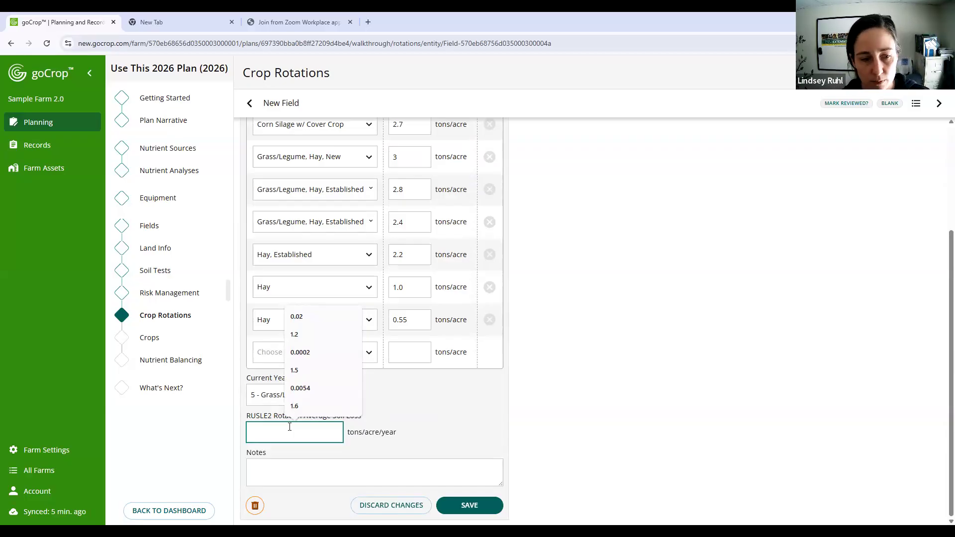
type("2.1")
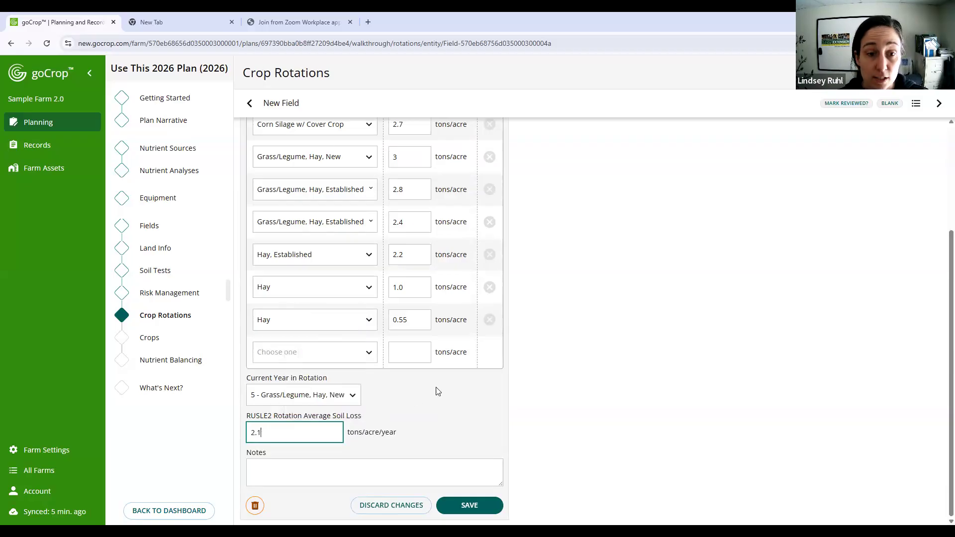
scroll(436, 391, "up", 3)
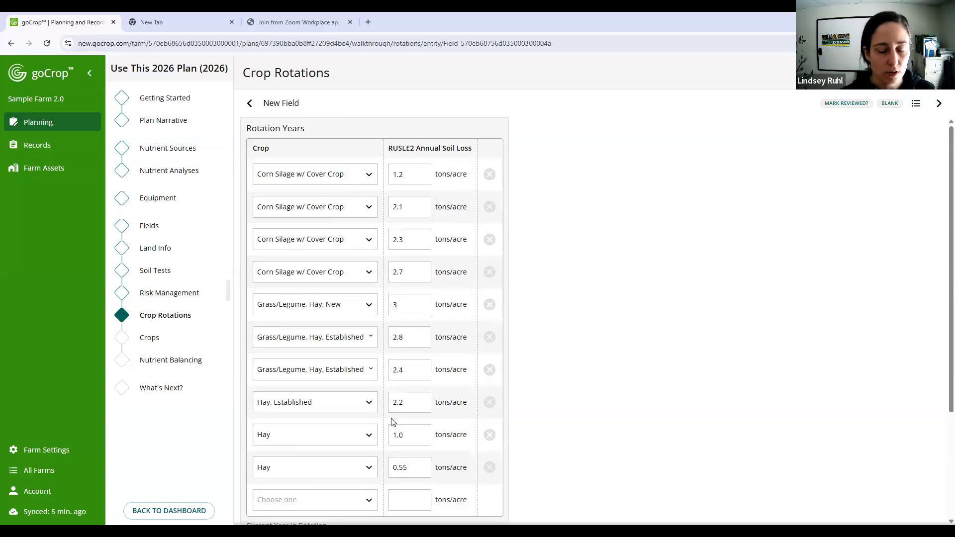
scroll(531, 430, "down", 3)
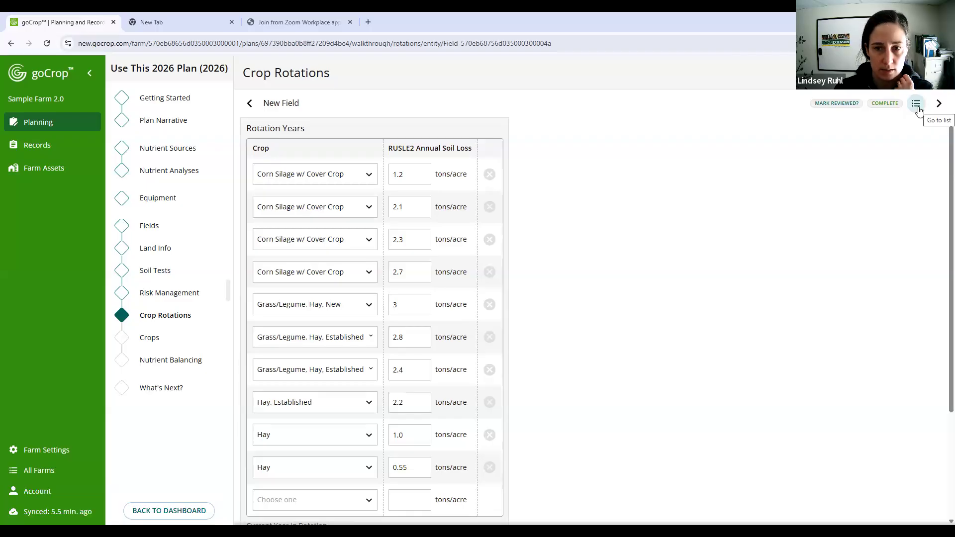
- Copy New Field's crop rotation from this plan to Newer Field
left_click(916, 105)
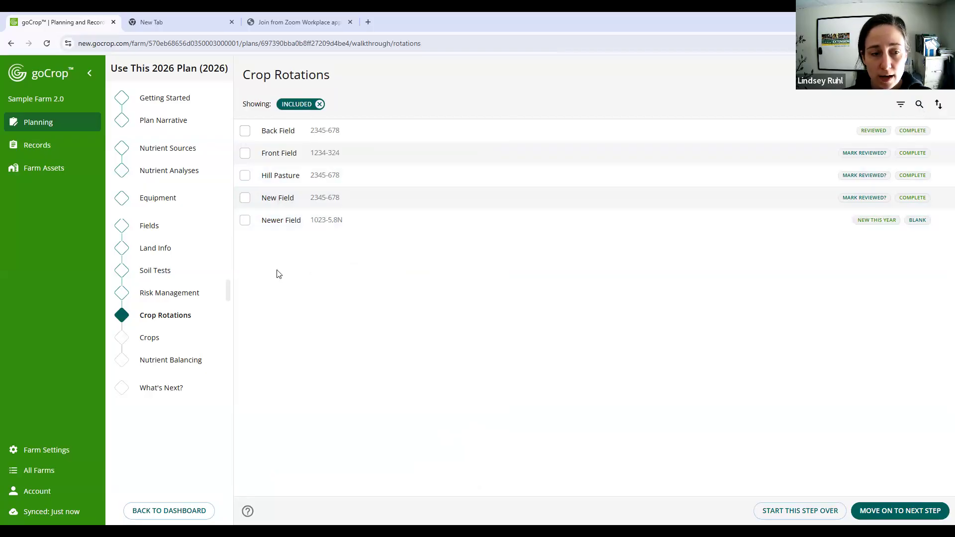
left_click(245, 221)
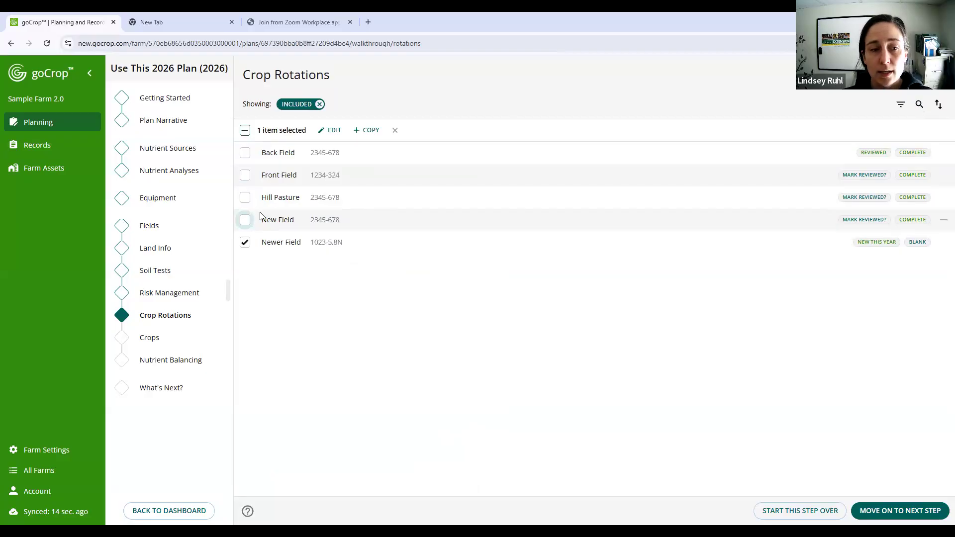
left_click(367, 131)
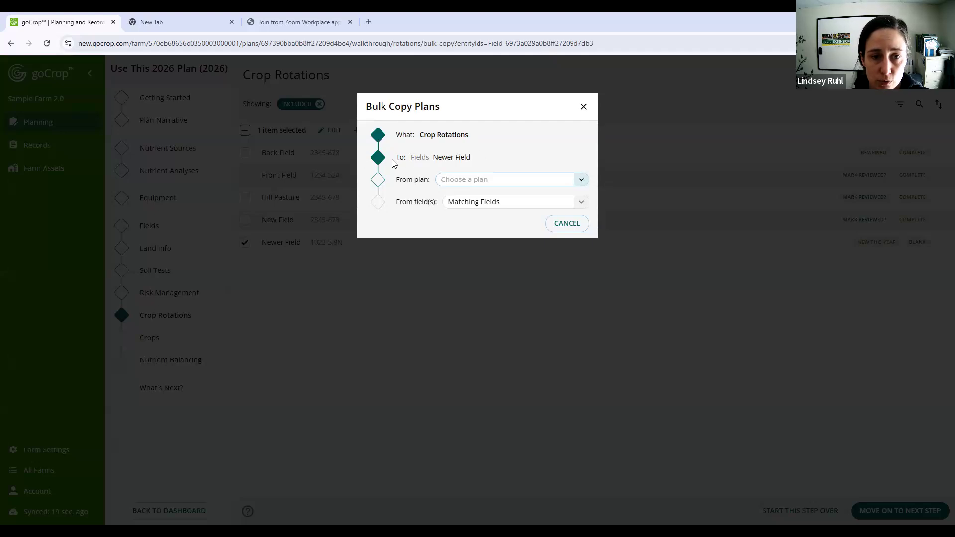
left_click(481, 181)
left_click(480, 181)
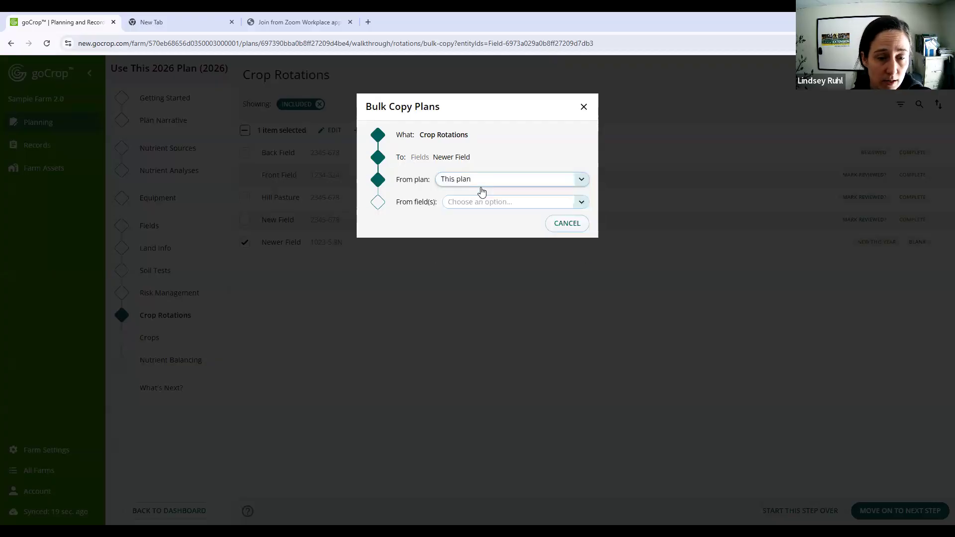
left_click(476, 200)
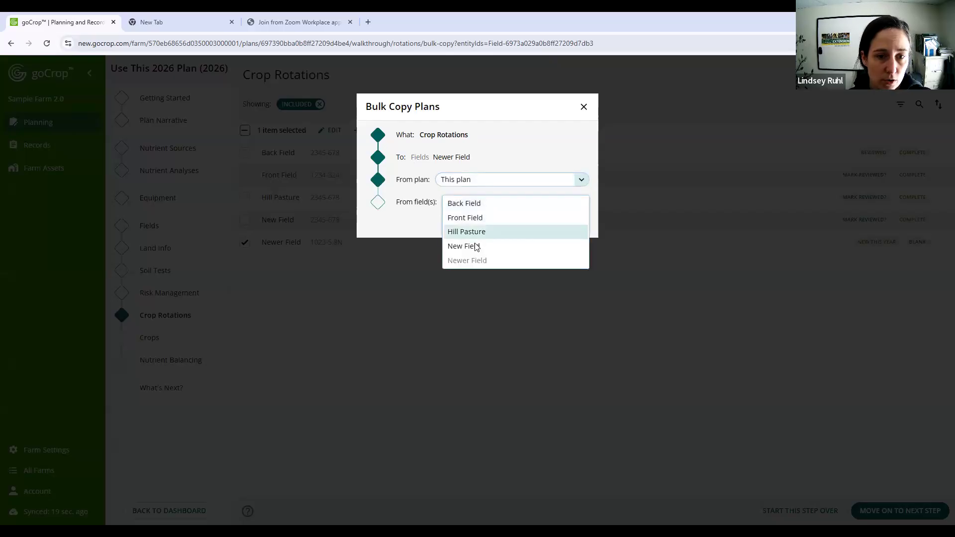
left_click(475, 245)
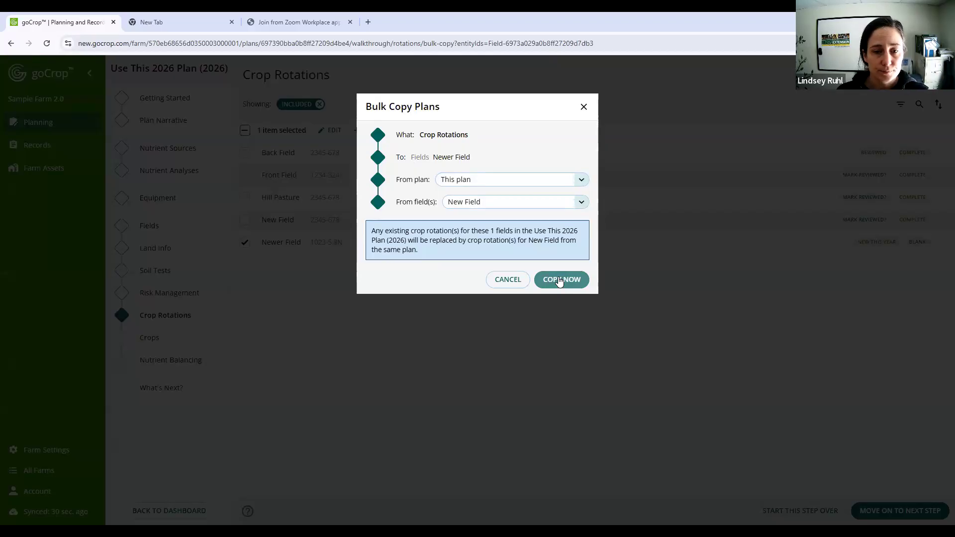
left_click(559, 281)
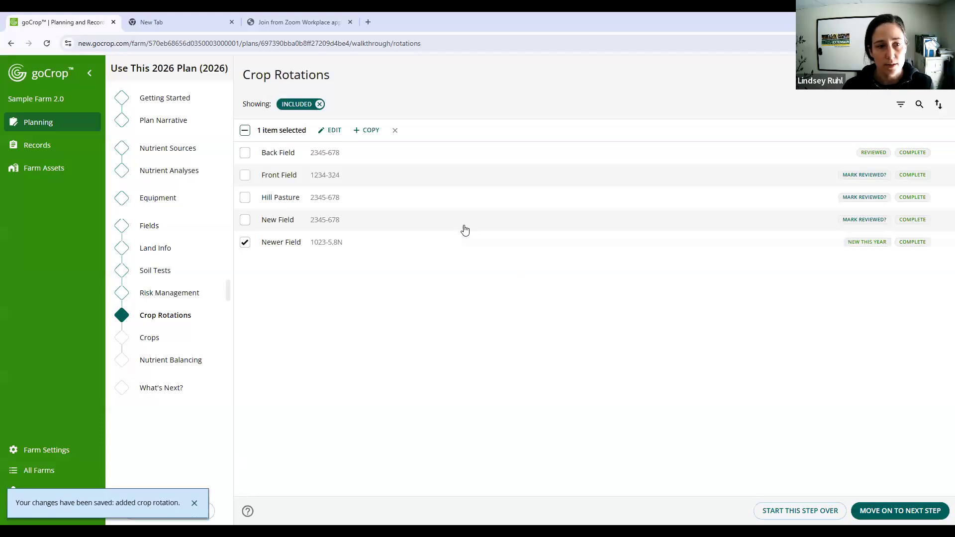
left_click(243, 244)
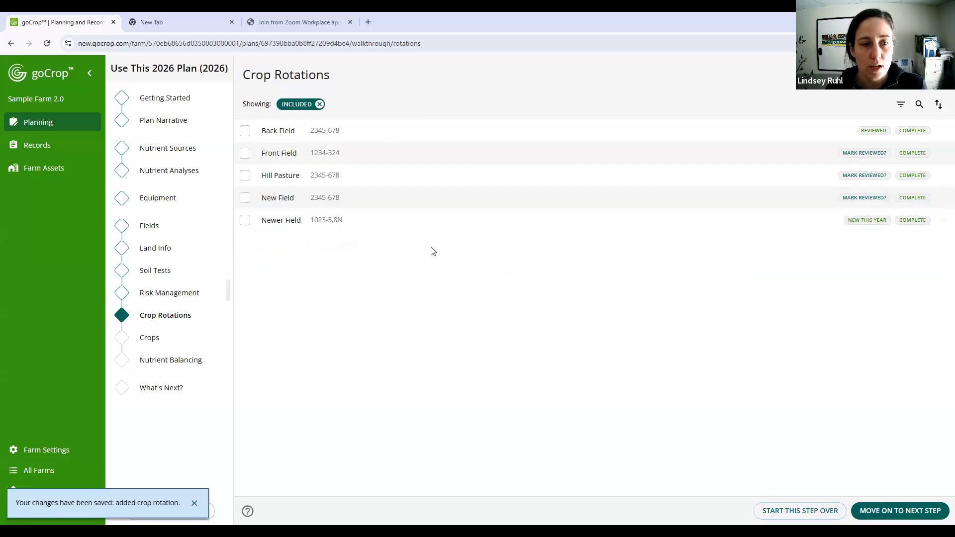
- Set Newer Field's current year in rotation to 1 - Corn Silage w/ Cover Crop and save its rotation
left_click(395, 224)
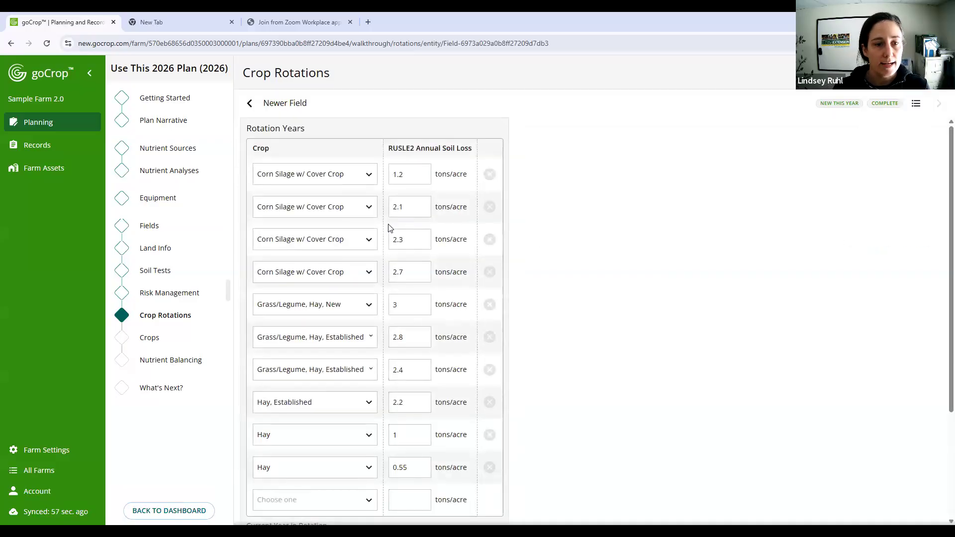
scroll(374, 278, "down", 3)
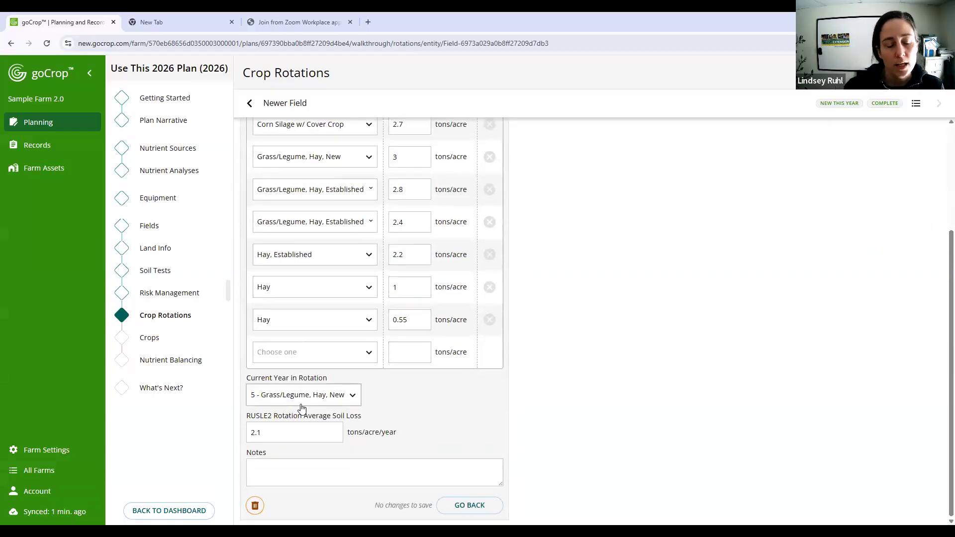
left_click(328, 401)
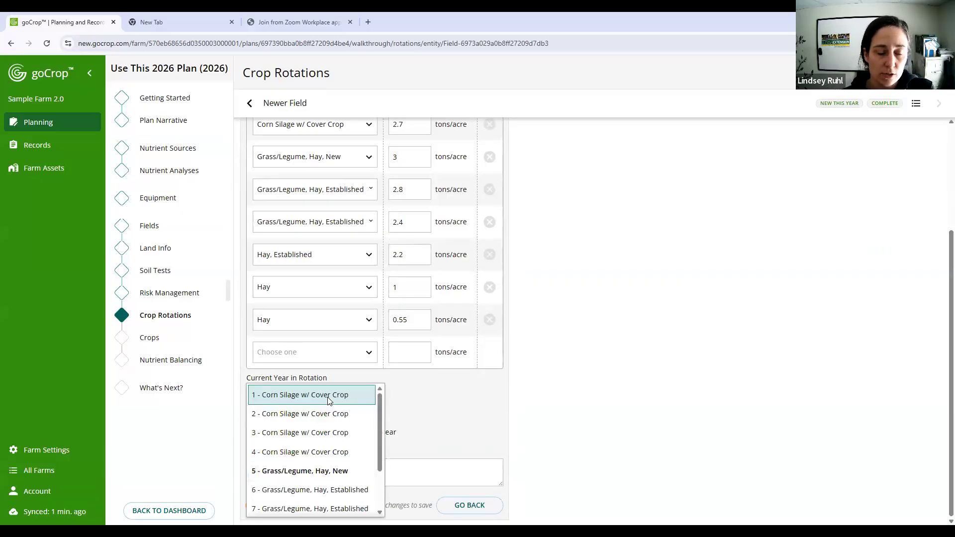
left_click(328, 400)
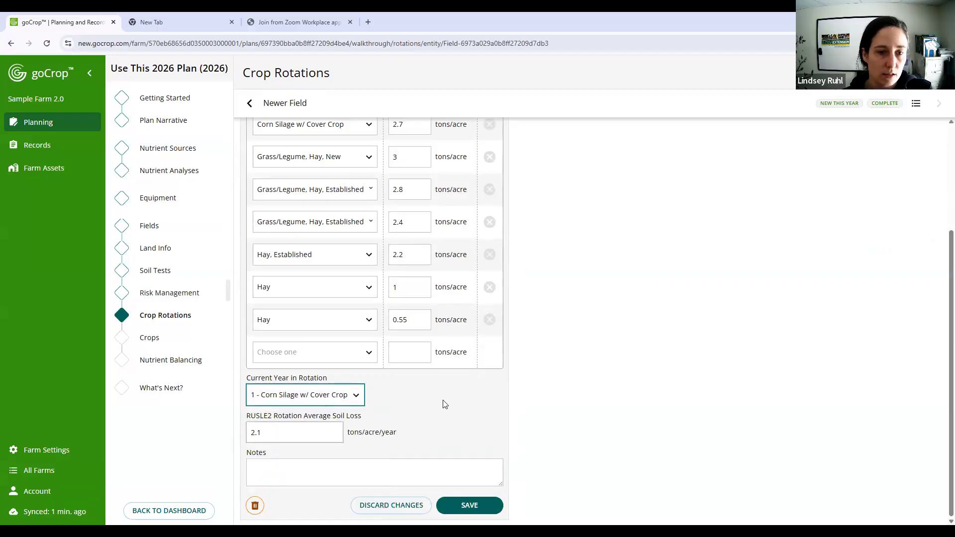
scroll(426, 337, "up", 3)
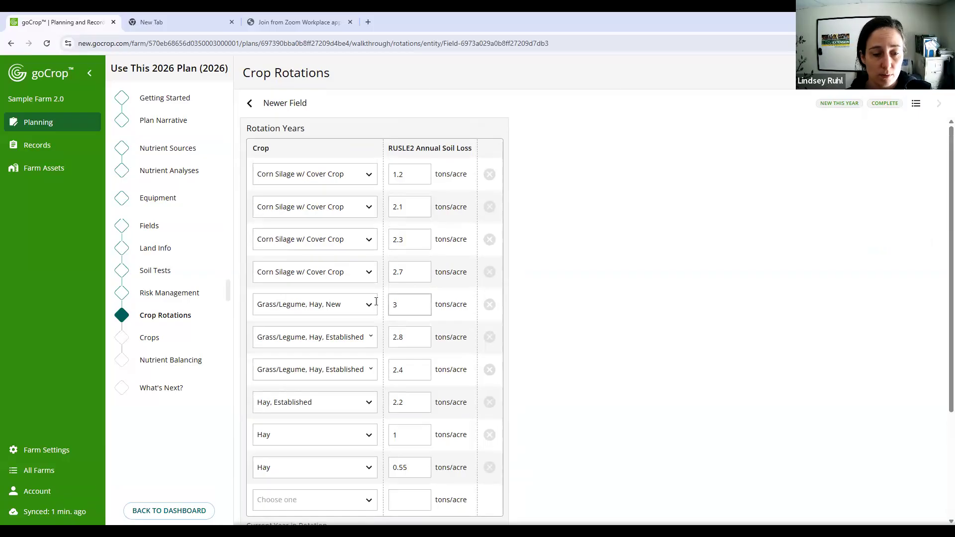
scroll(414, 278, "down", 3)
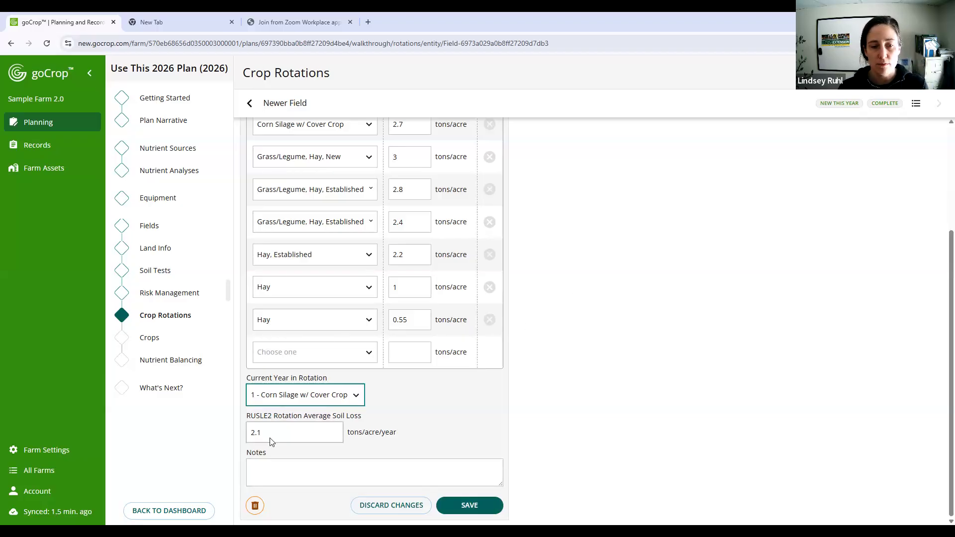
left_click(475, 507)
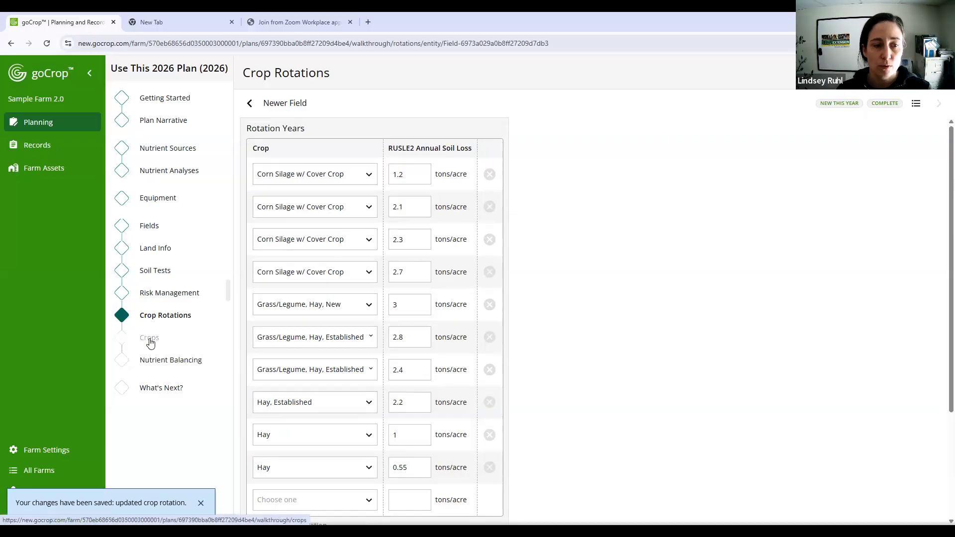
scroll(845, 368, "down", 3)
scroll(867, 330, "up", 3)
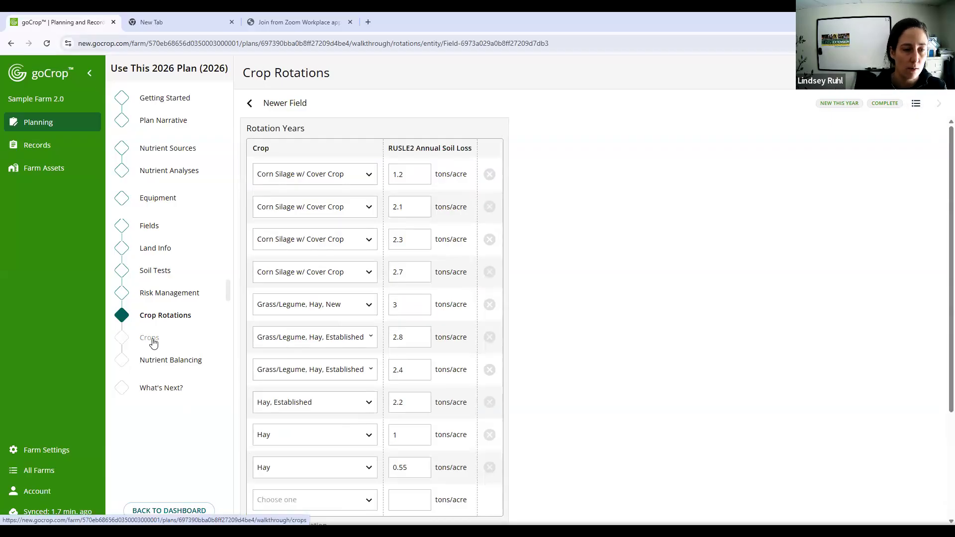
- In the plan's Crops section, set the copy from a previous plan to All crops from the 2023 Annual Plan
left_click(149, 339)
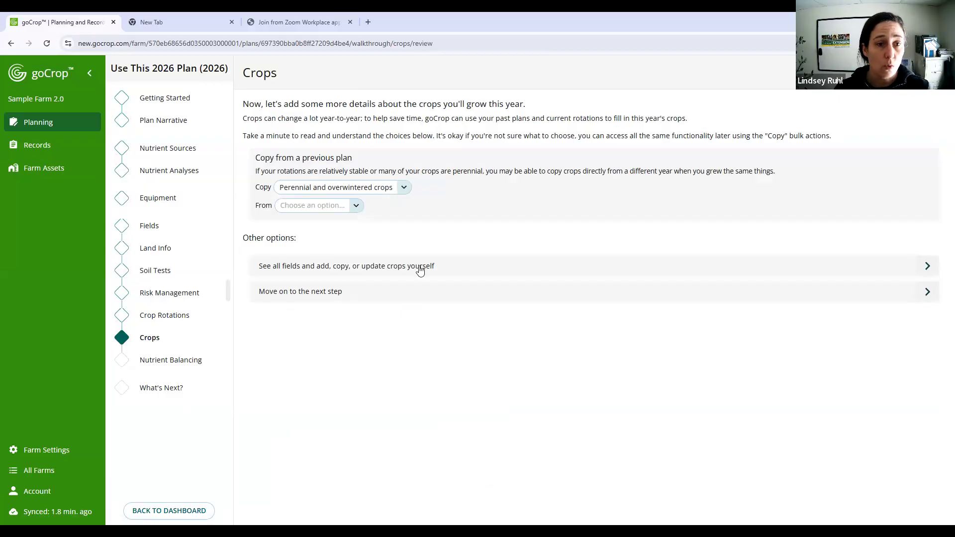
left_click(403, 189)
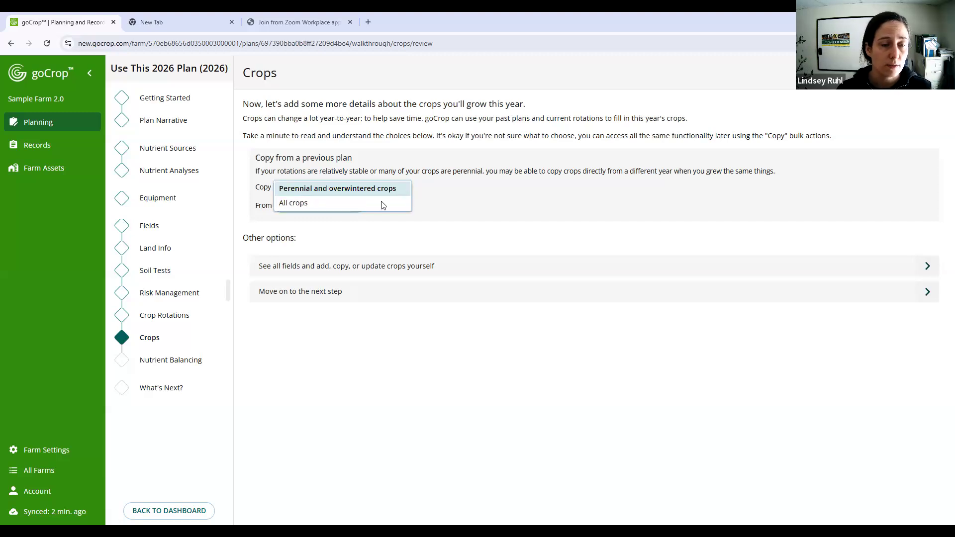
left_click(453, 192)
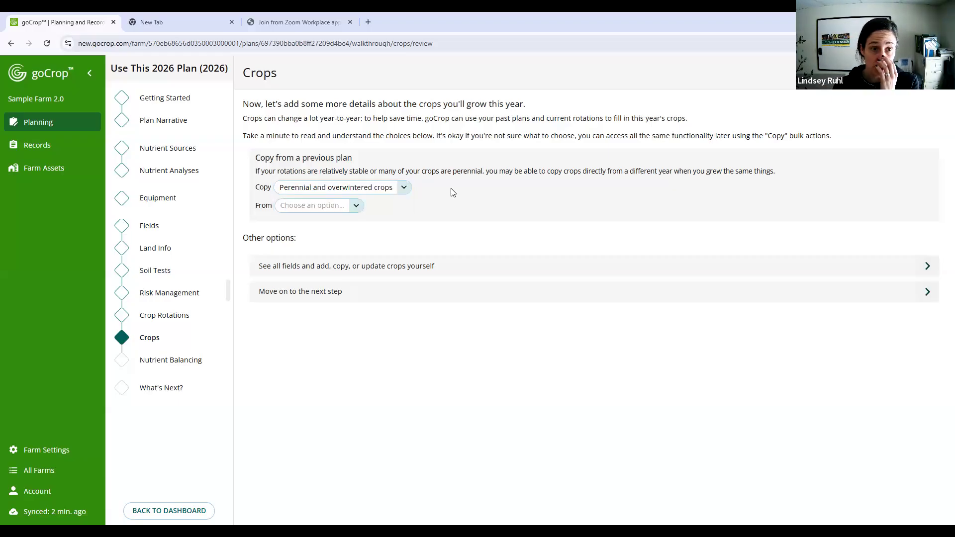
left_click(401, 188)
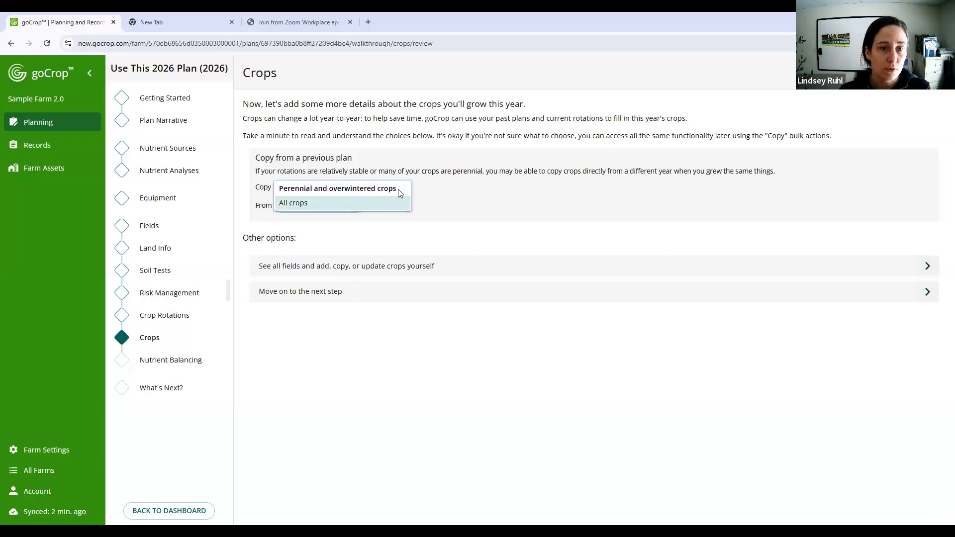
left_click(540, 214)
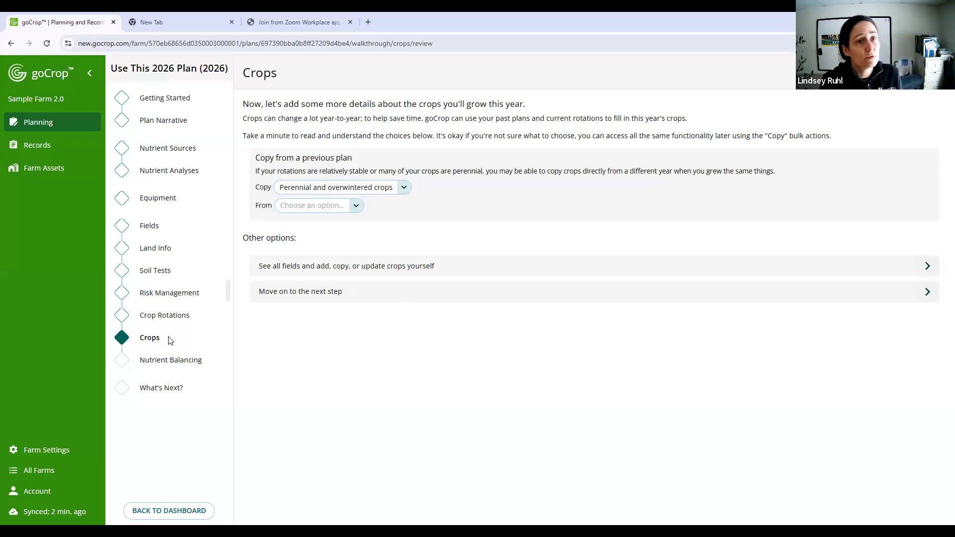
left_click(403, 193)
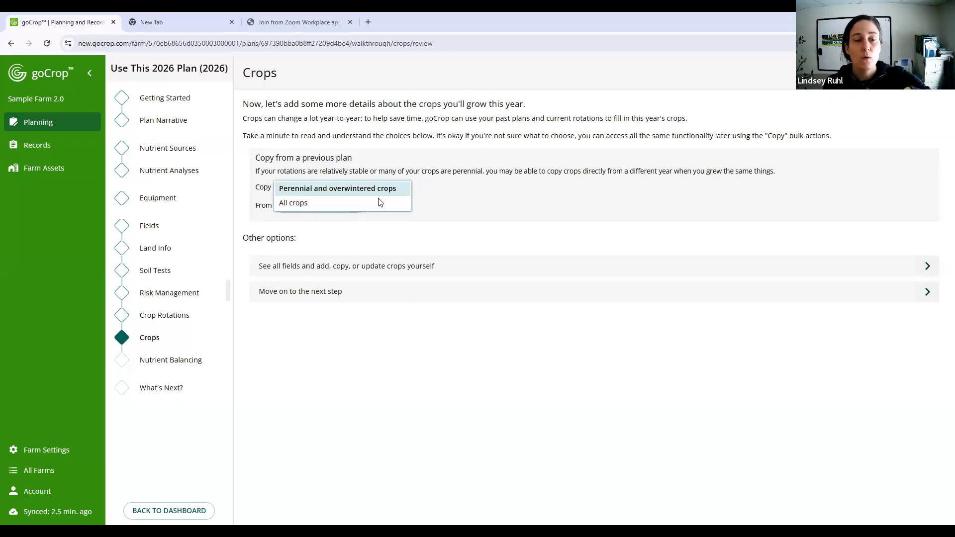
left_click(354, 205)
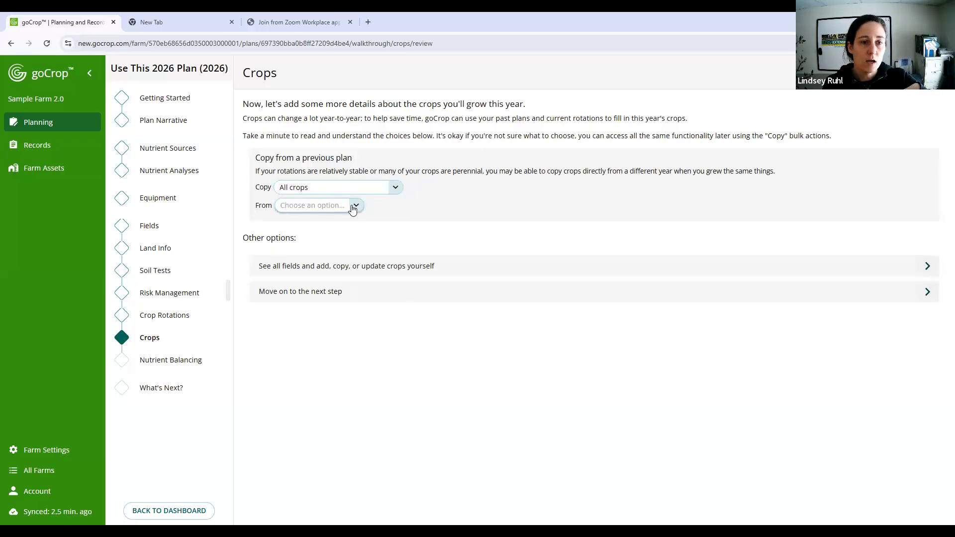
left_click(353, 208)
left_click(352, 208)
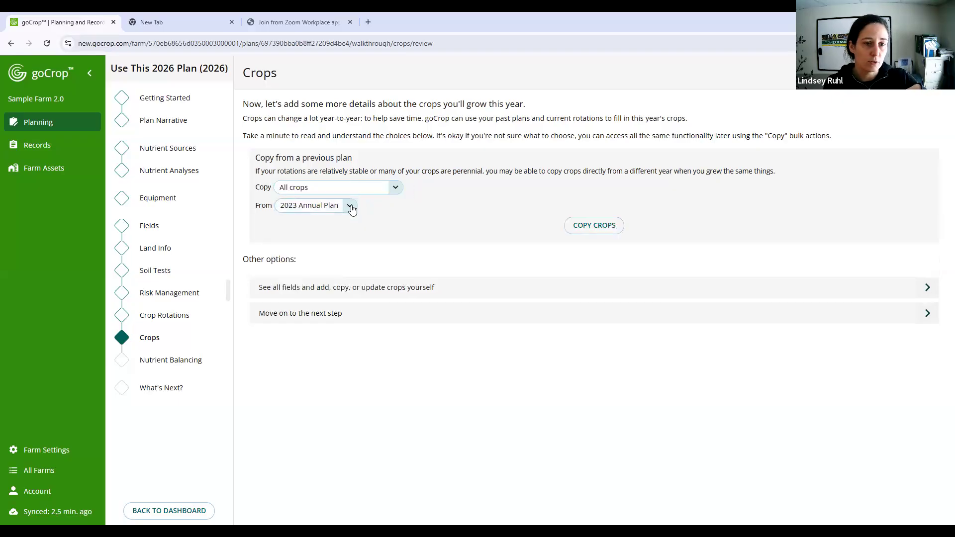
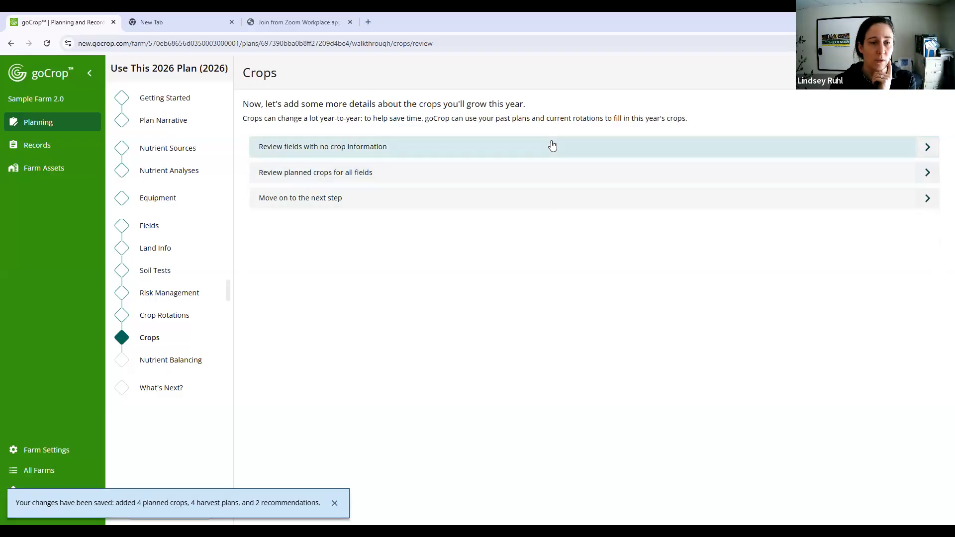
- Review the planned crops for all fields and compare Back Field's planned crop with its crop rotation
left_click(518, 180)
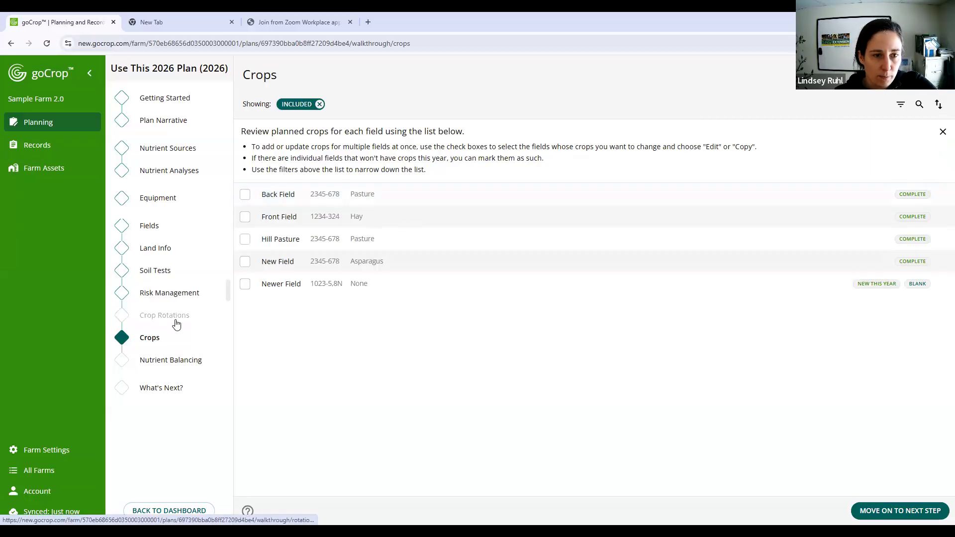
left_click(464, 196)
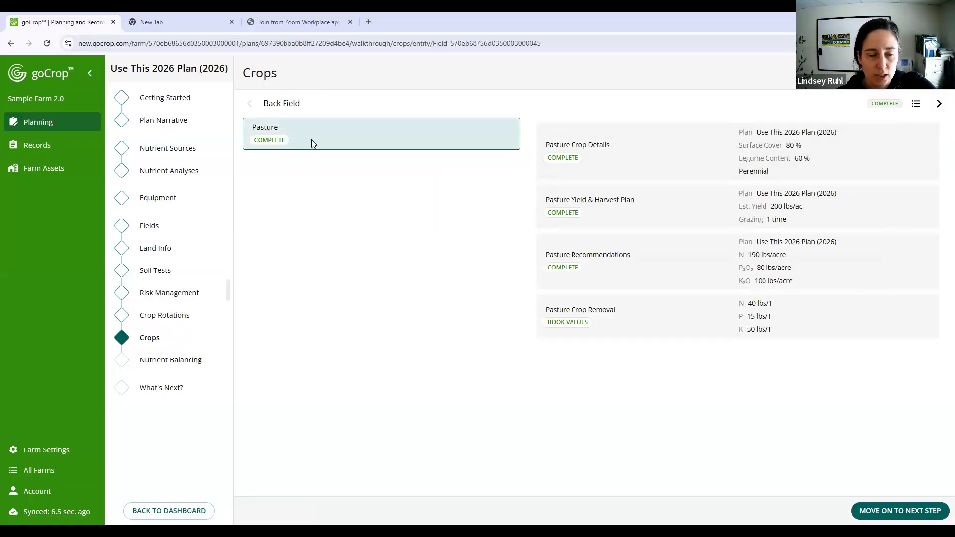
left_click(177, 322)
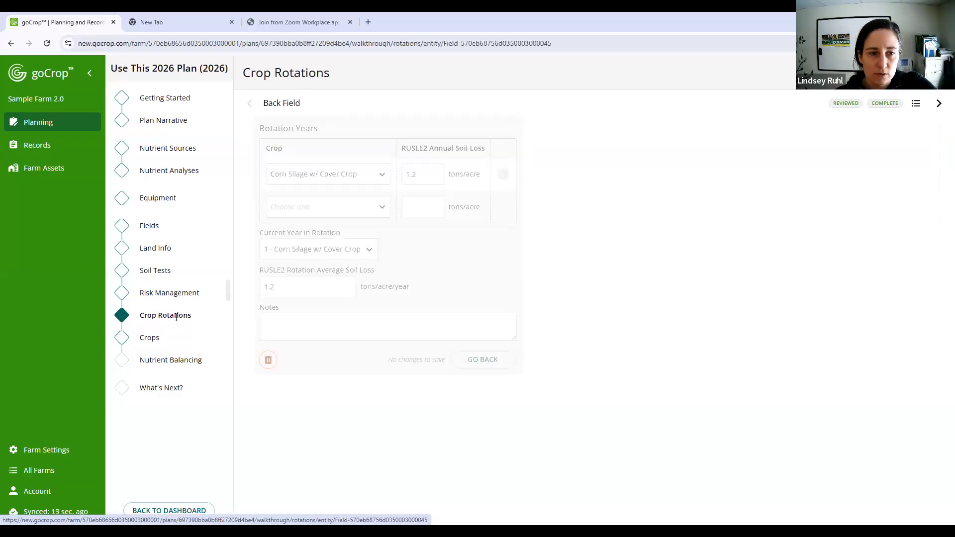
left_click(154, 341)
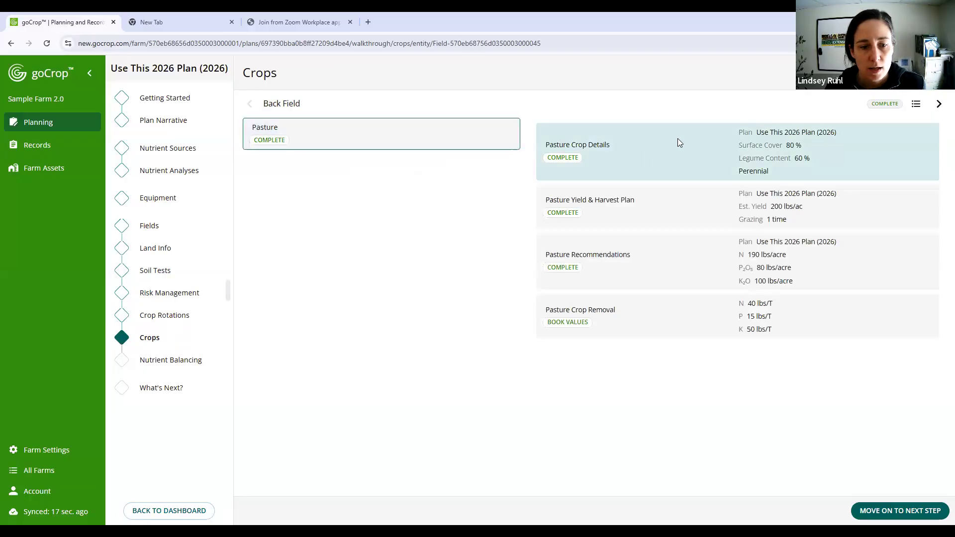
- Delete the planned Pasture crop from Back Field in the 2026 plan
left_click(678, 139)
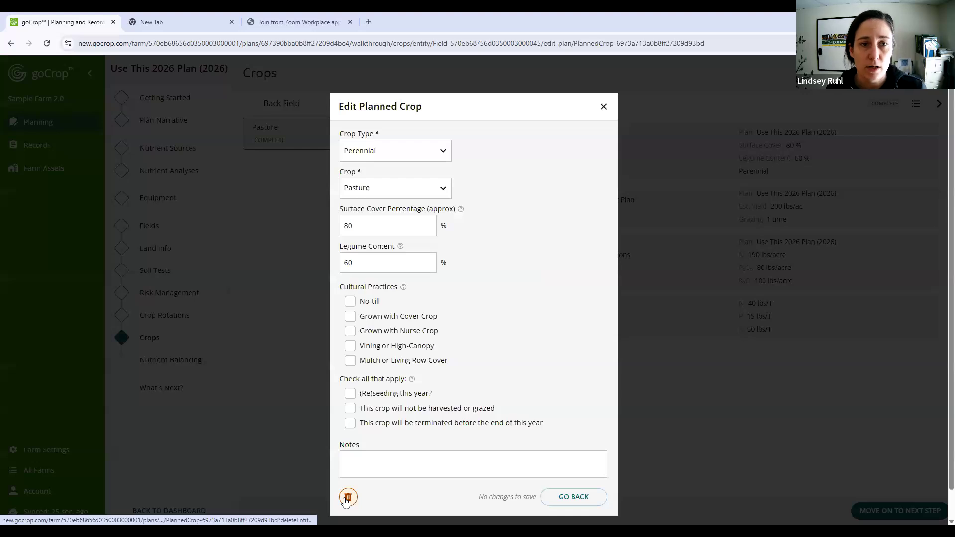
left_click(347, 498)
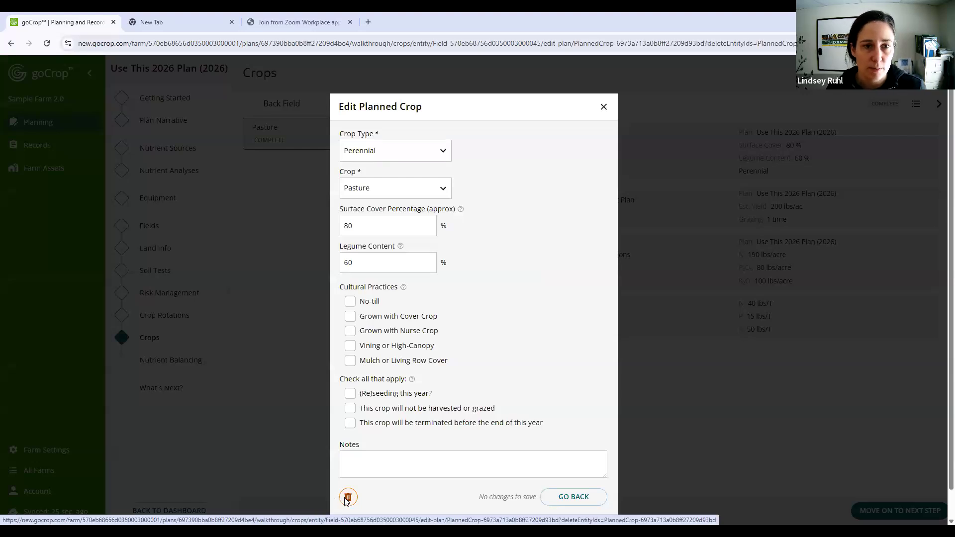
left_click_drag(374, 150, 590, 142)
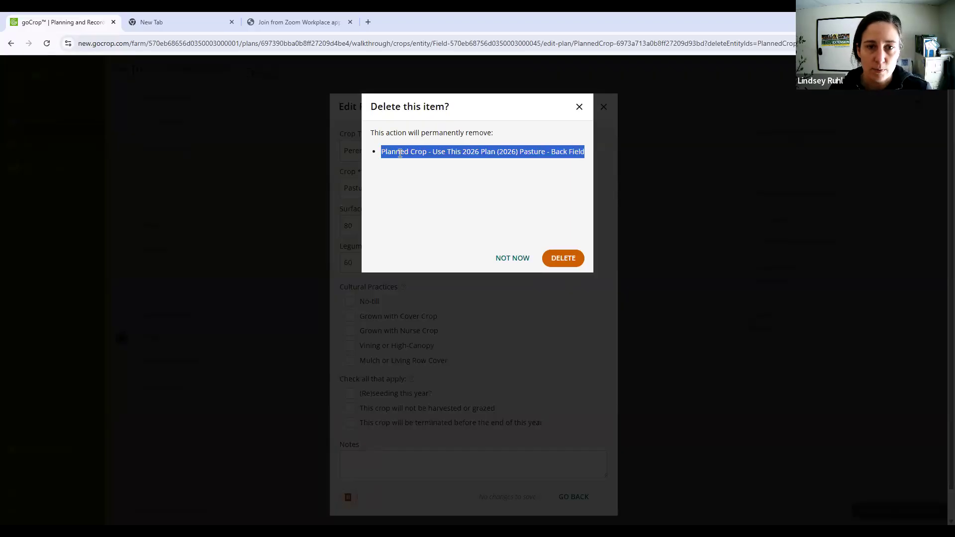
left_click_drag(450, 152, 546, 153)
left_click(559, 151)
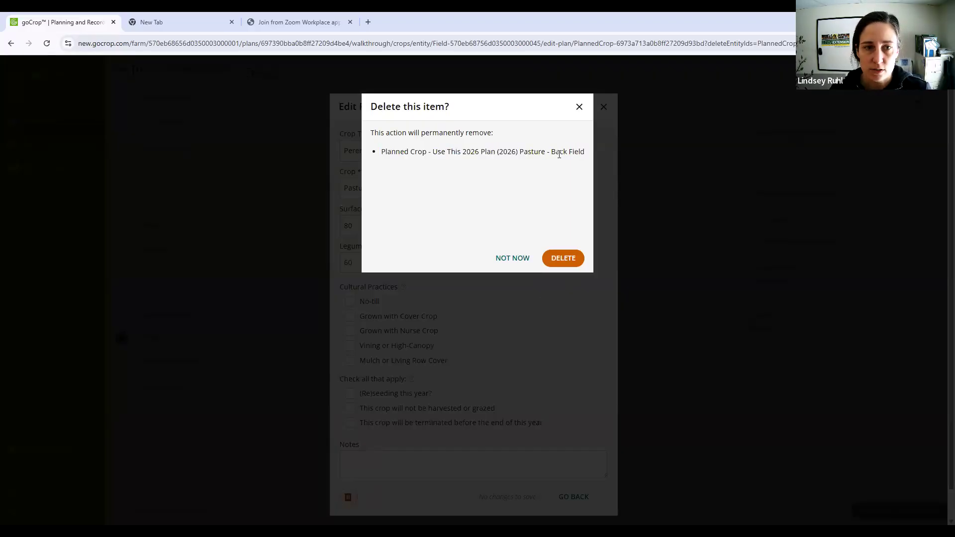
left_click(570, 267)
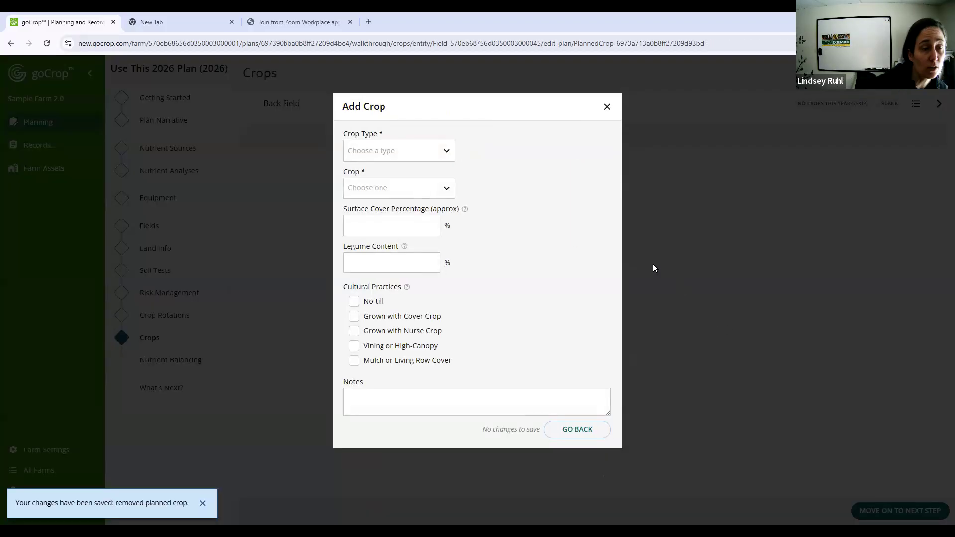
- Start a new planned crop for Back Field with crop type Annual and crop Corn Silage
left_click(429, 145)
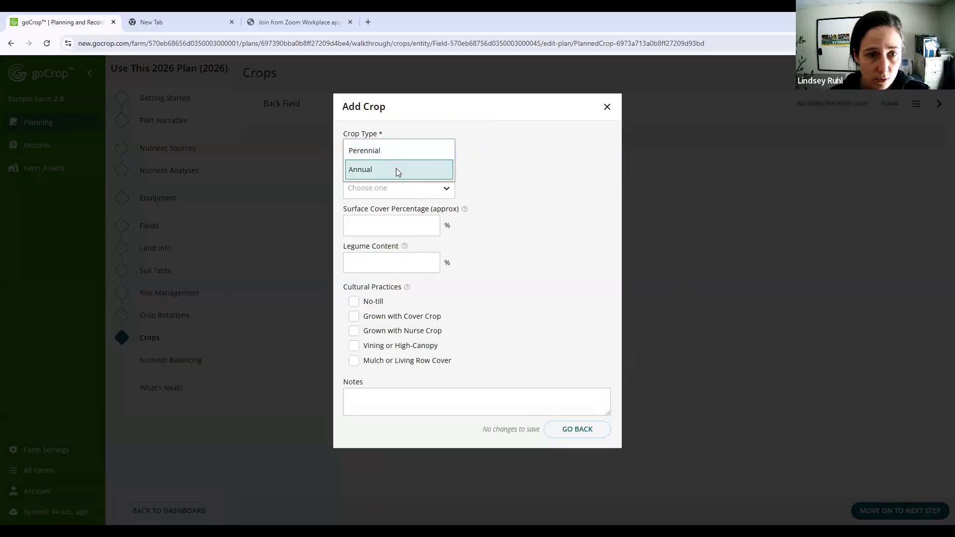
left_click(396, 170)
left_click(379, 188)
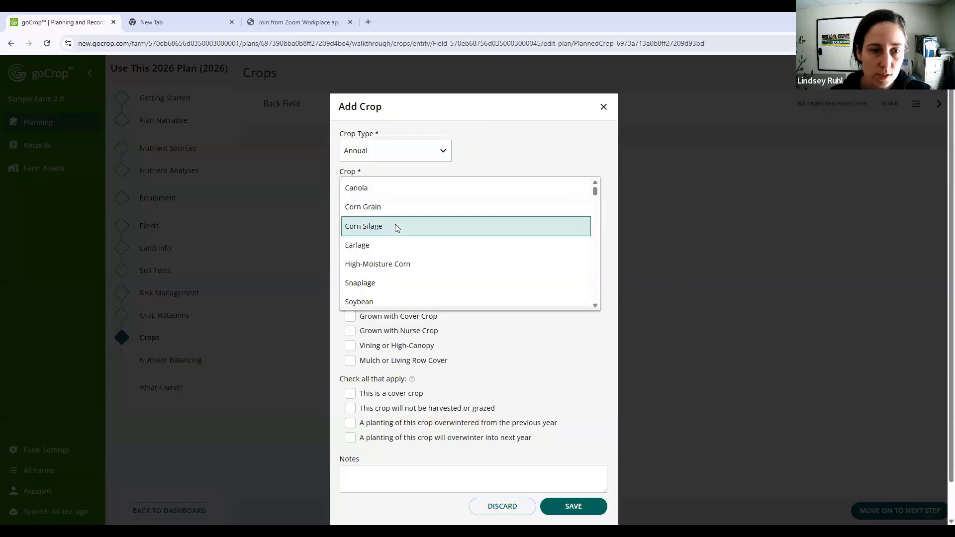
left_click(503, 176)
left_click(440, 192)
scroll(462, 231, "down", 10)
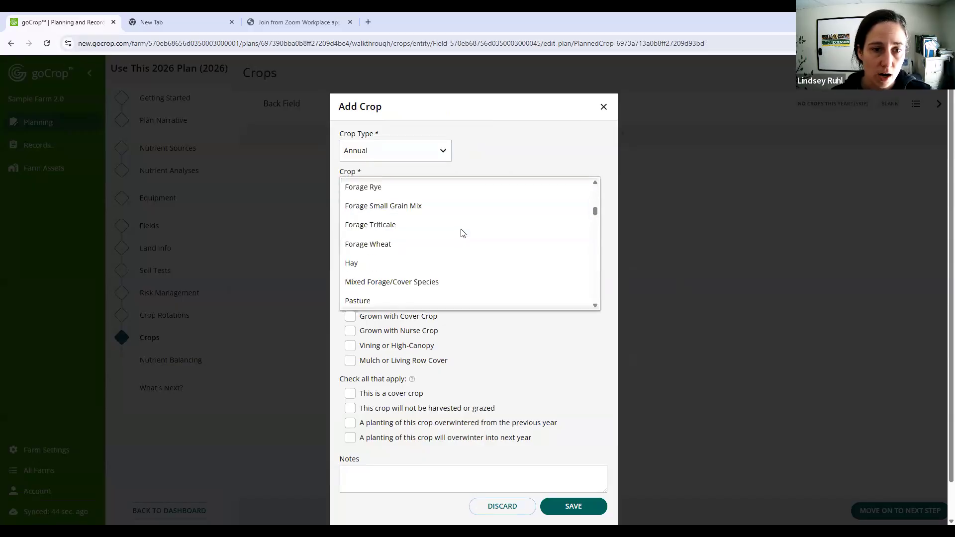
scroll(461, 232, "up", 10)
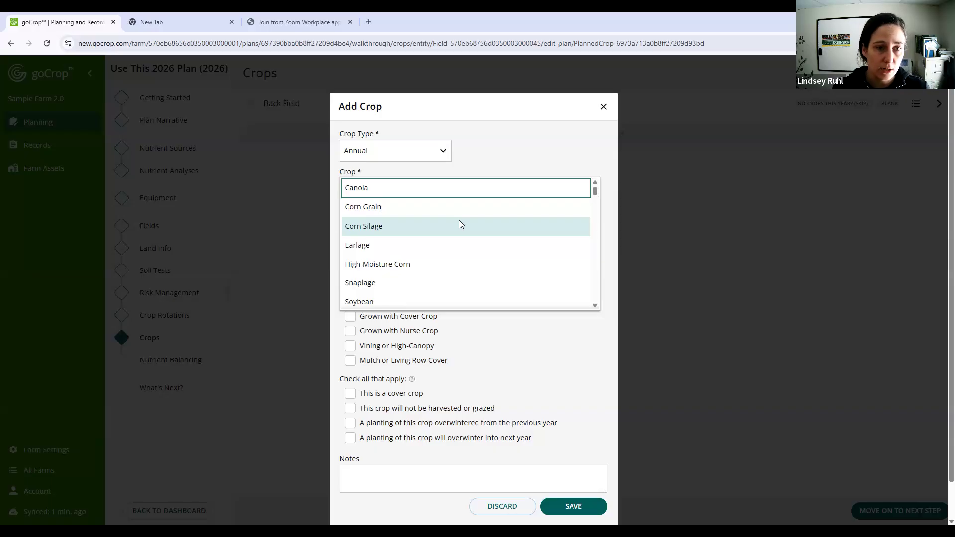
left_click(458, 225)
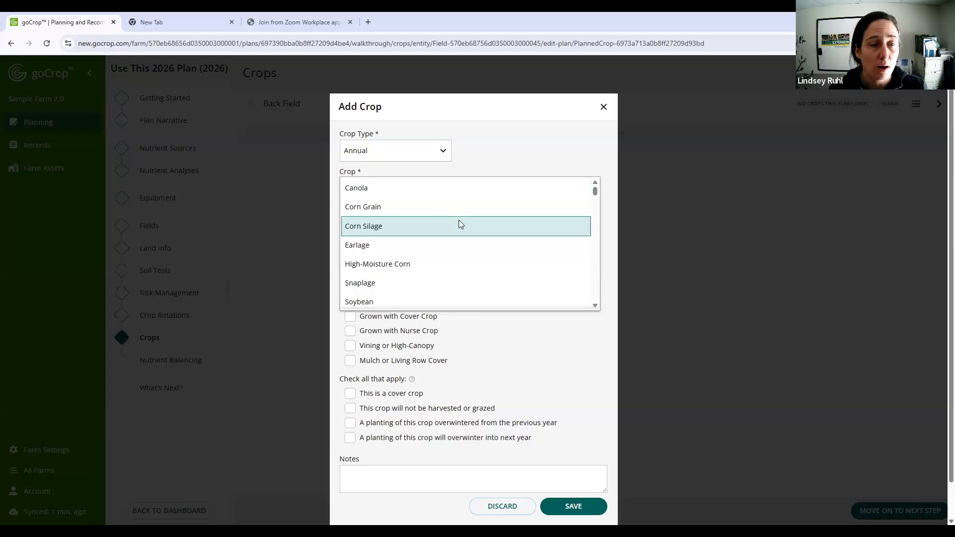
left_click(460, 224)
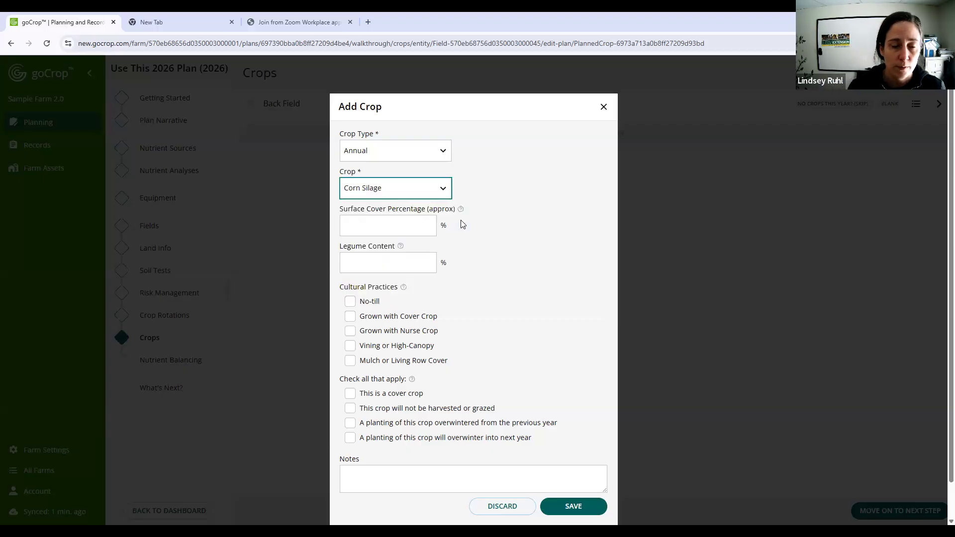
- Show the help for surface cover and legume content, and set them to 15% and 0% for the Corn Silage crop
left_click(401, 223)
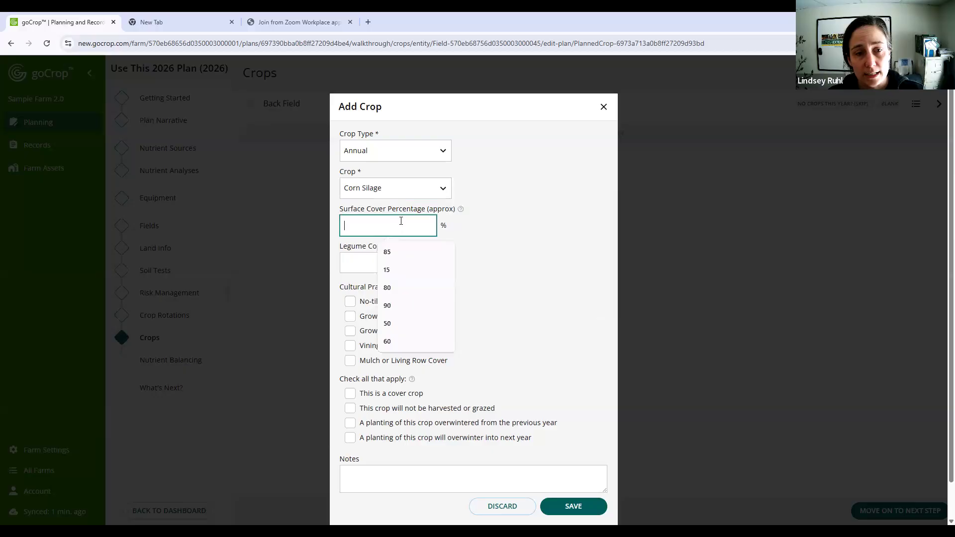
left_click(460, 210)
left_click(400, 269)
left_click(390, 252)
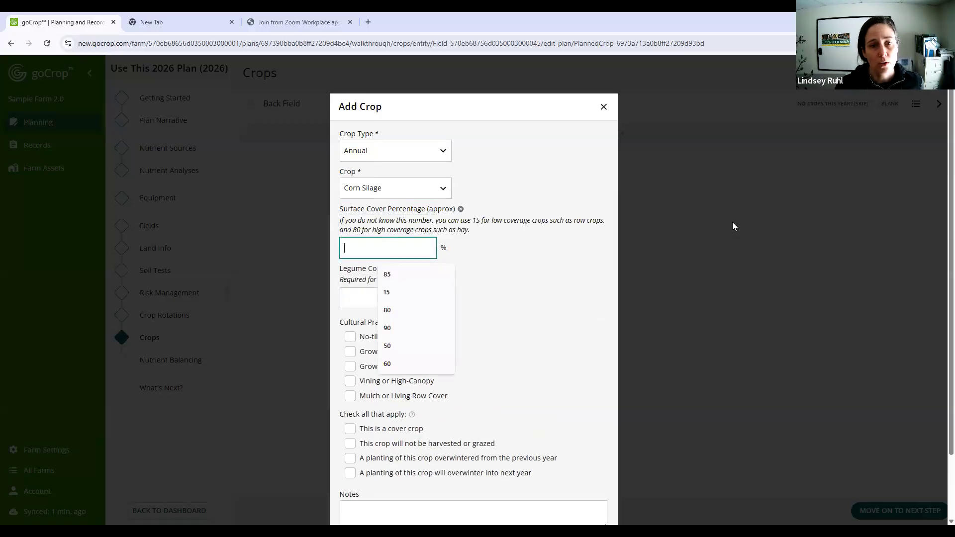
left_click(447, 292)
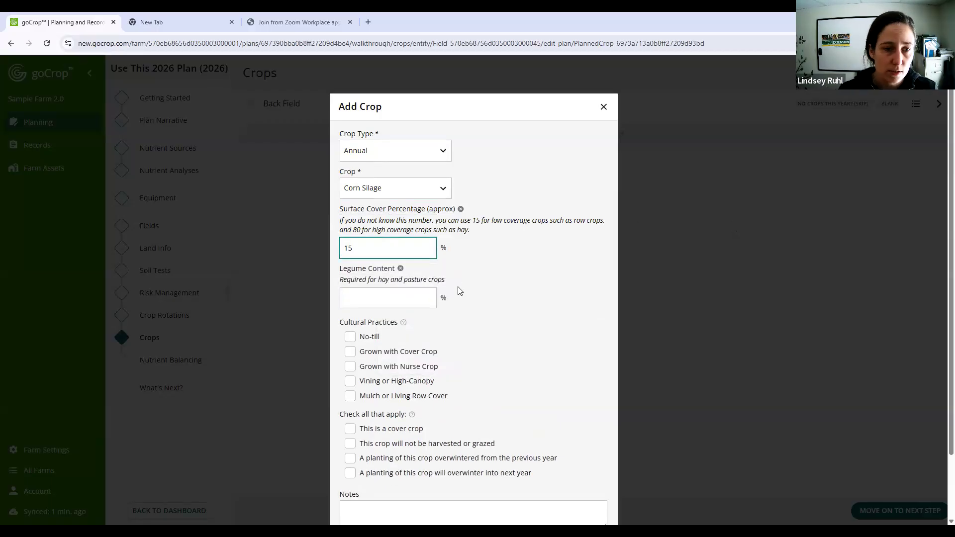
left_click(414, 293)
left_click(386, 324)
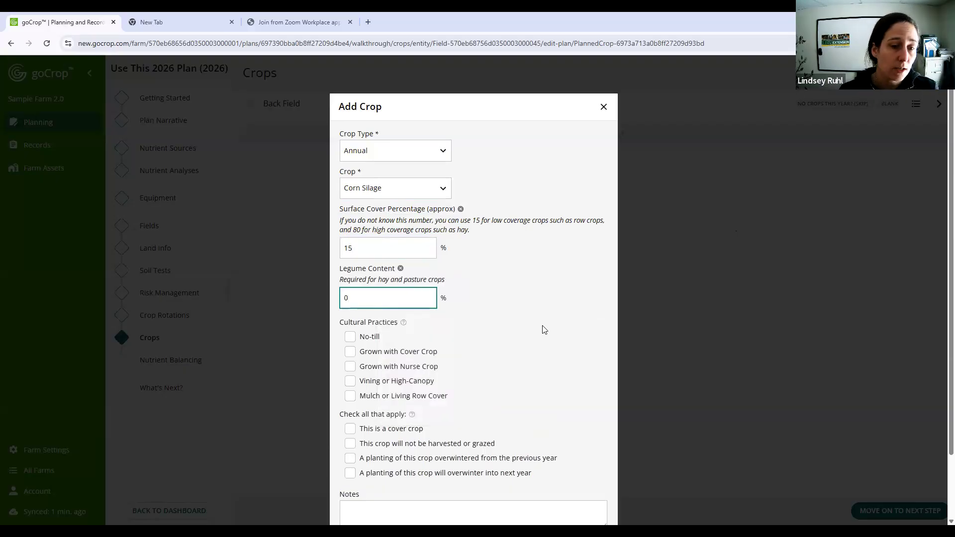
- Mark the Corn Silage crop as No-till and Grown with Cover Crop, and save it
scroll(520, 368, "down", 1)
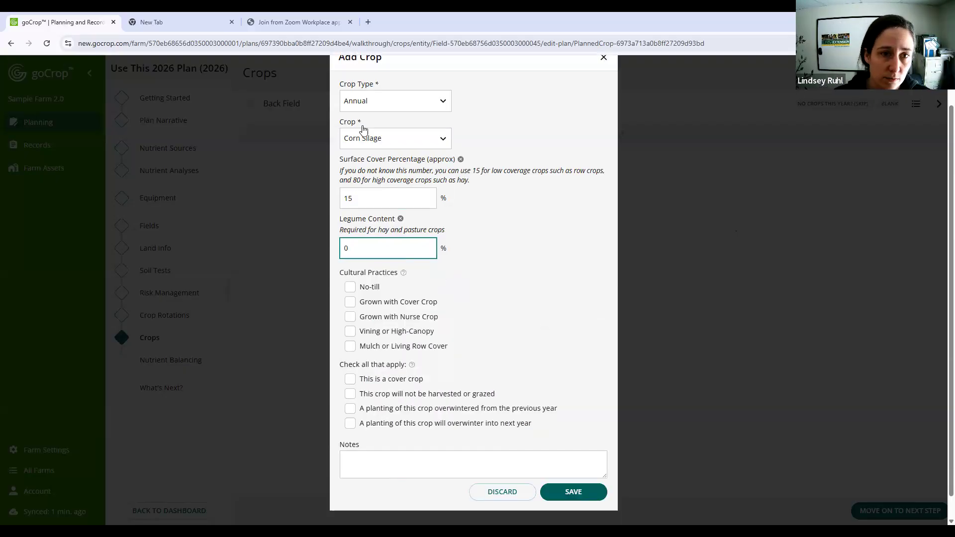
left_click(350, 287)
left_click(350, 302)
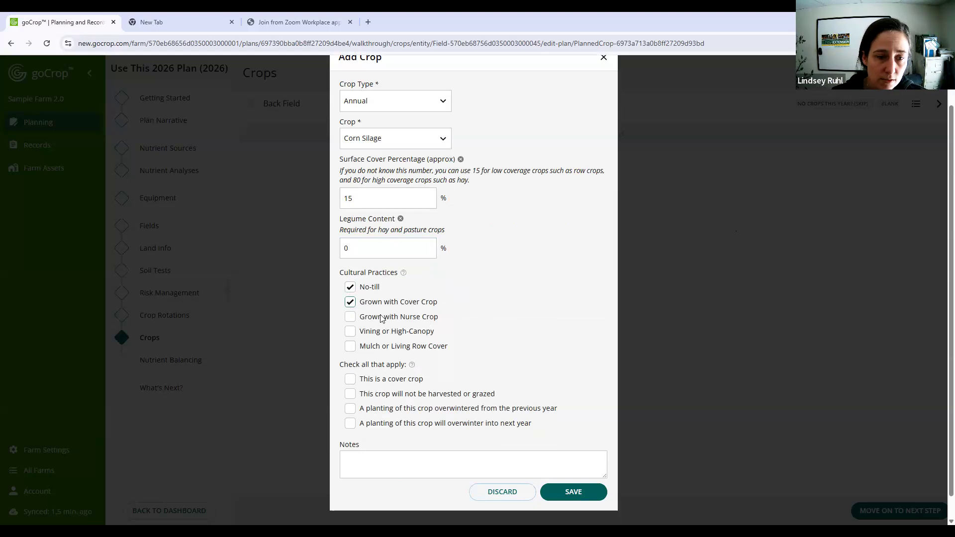
left_click_drag(442, 316, 372, 317)
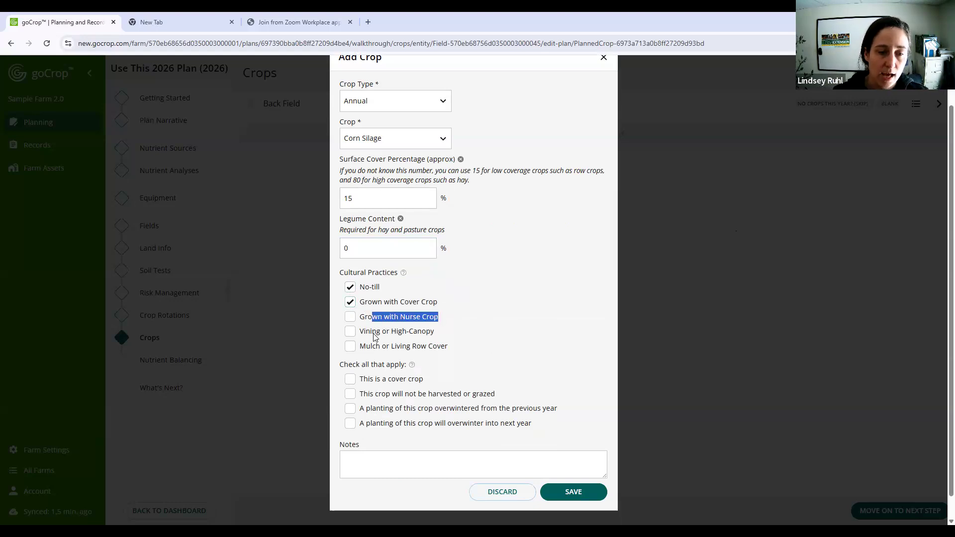
left_click(374, 336)
left_click(350, 333)
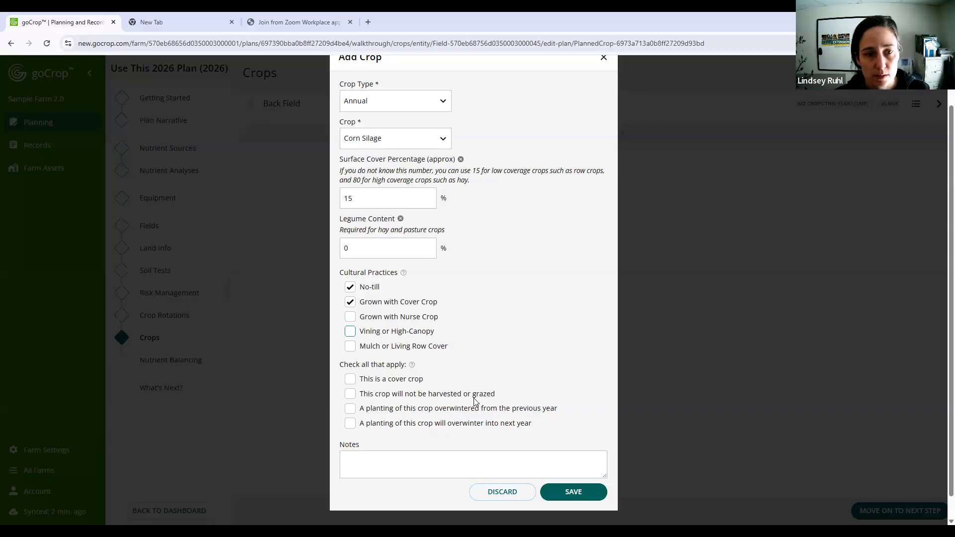
left_click(575, 493)
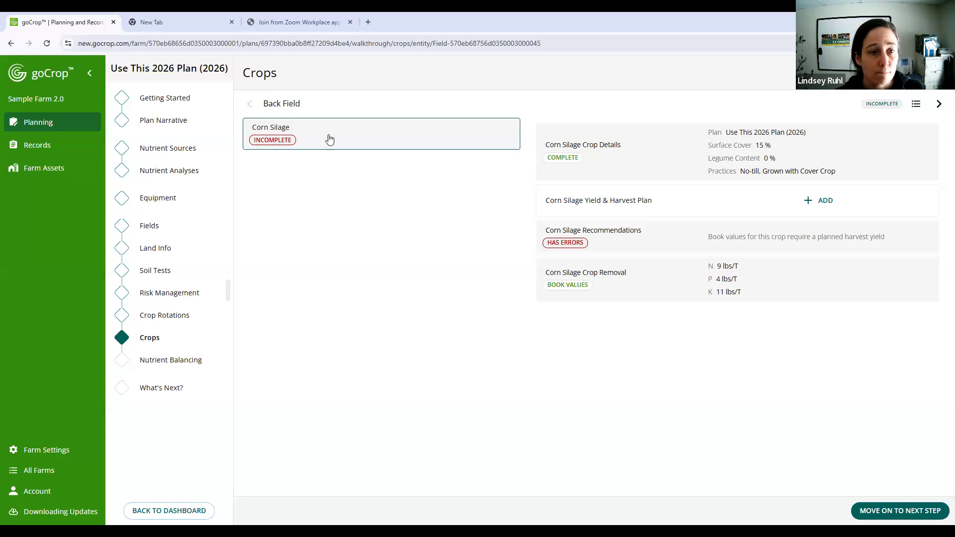
- Add a harvest plan for Back Field's Corn Silage with a total anticipated yield of 20 tons/acre and save it
left_click(308, 140)
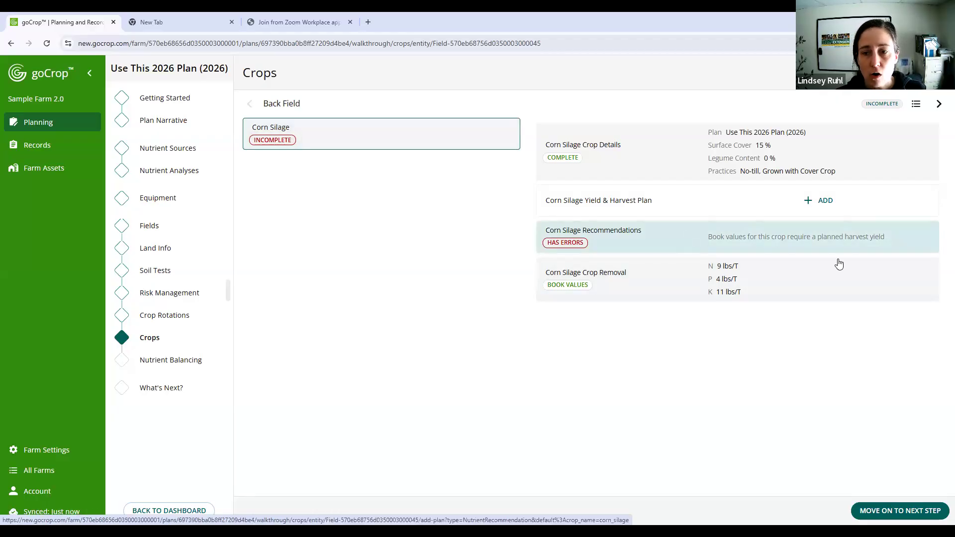
left_click(807, 201)
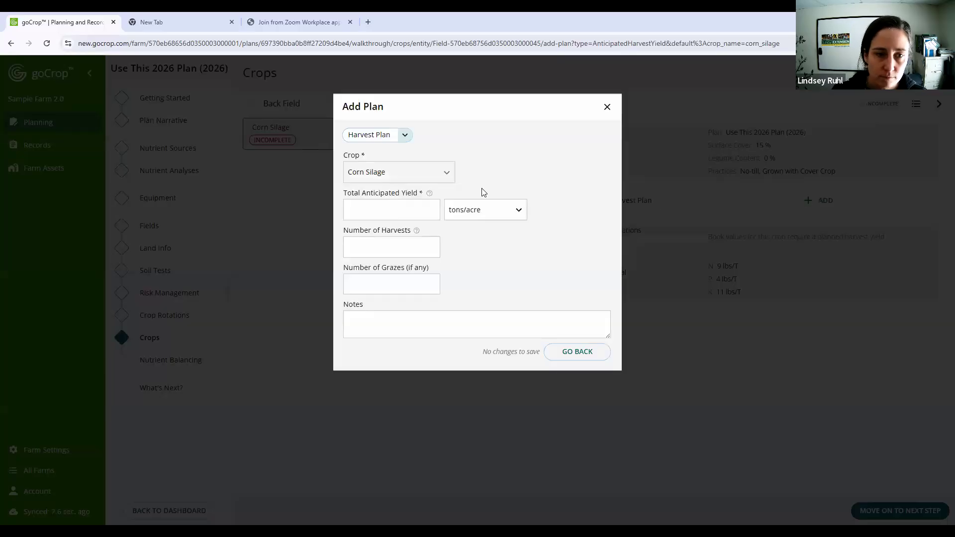
left_click(409, 209)
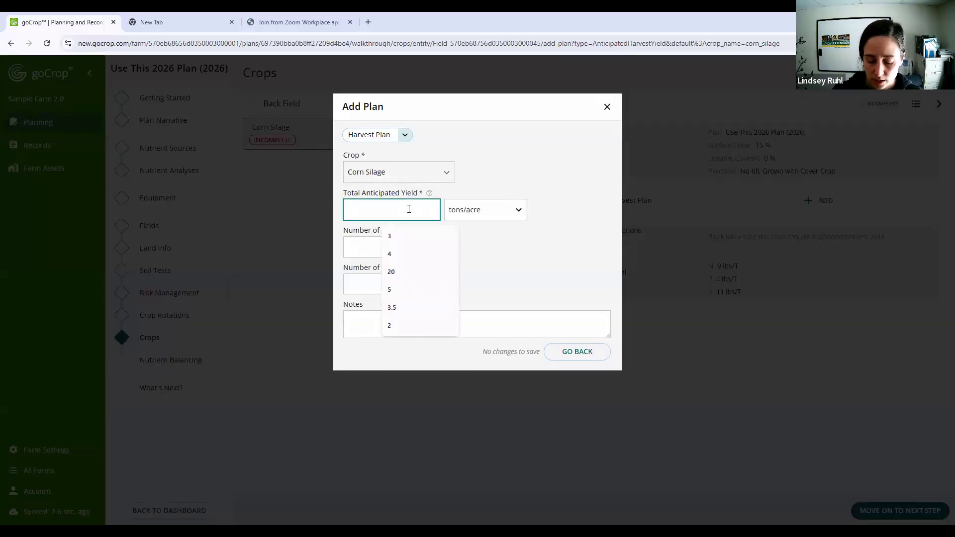
type("20")
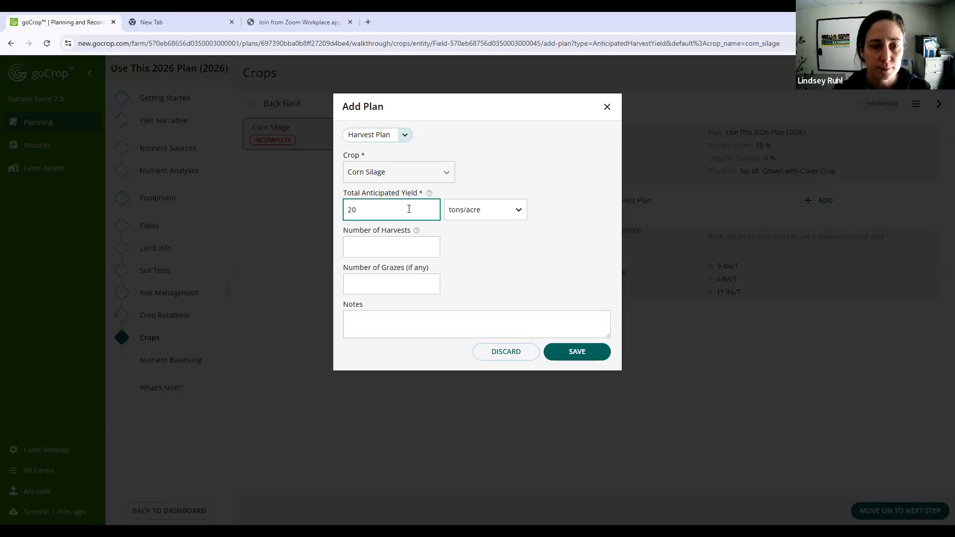
left_click(416, 231)
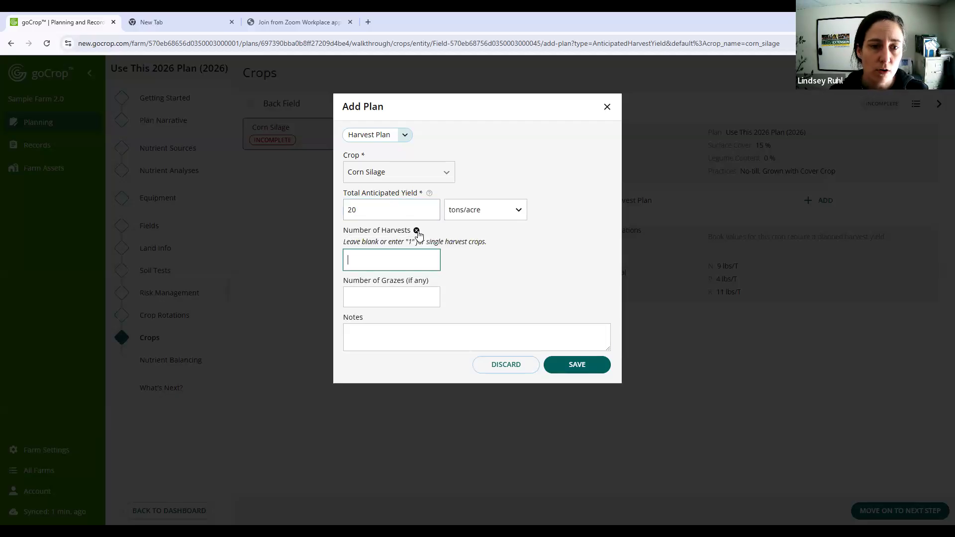
left_click(429, 193)
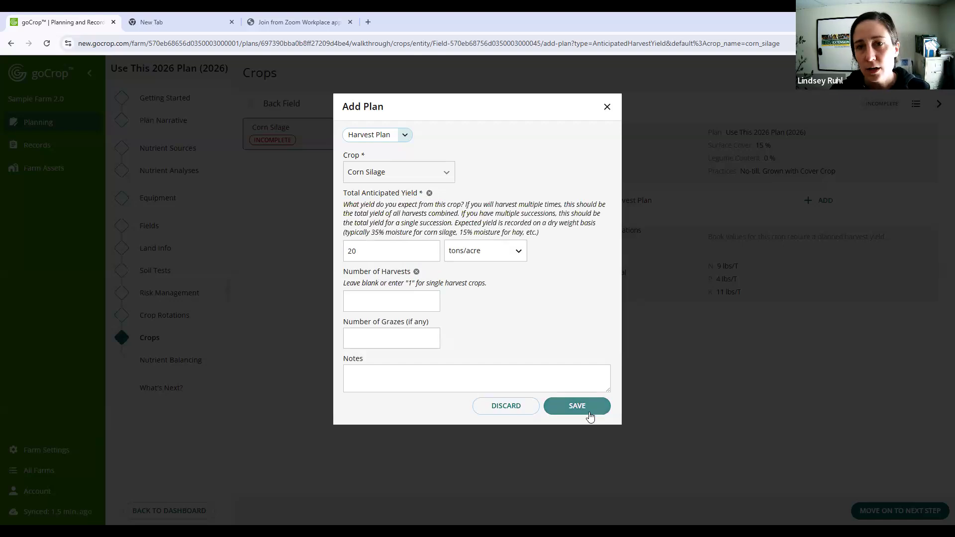
left_click(584, 413)
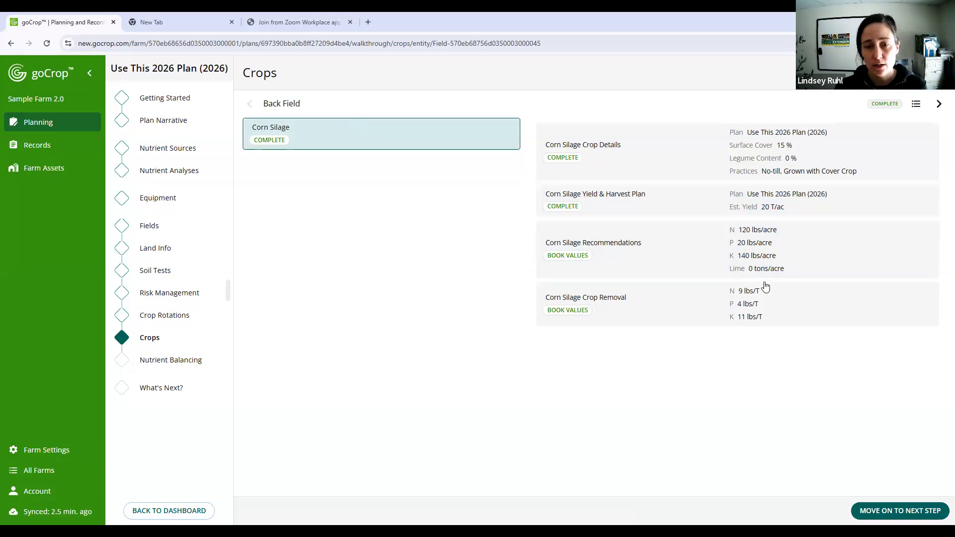
- Override the Corn Silage book-value recommendations with 0 lbs/acre for nitrogen, available phosphate and soluble potash, and save
left_click(755, 254)
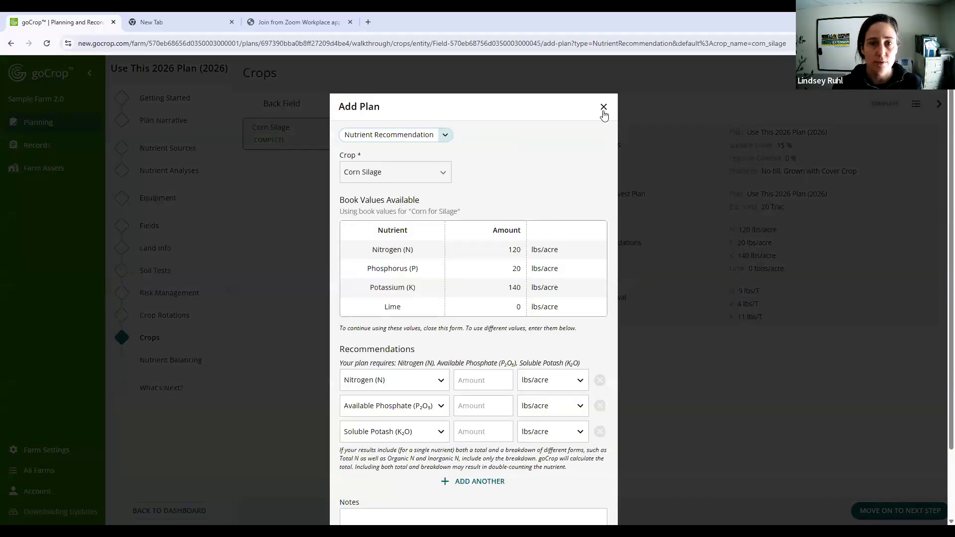
left_click(603, 108)
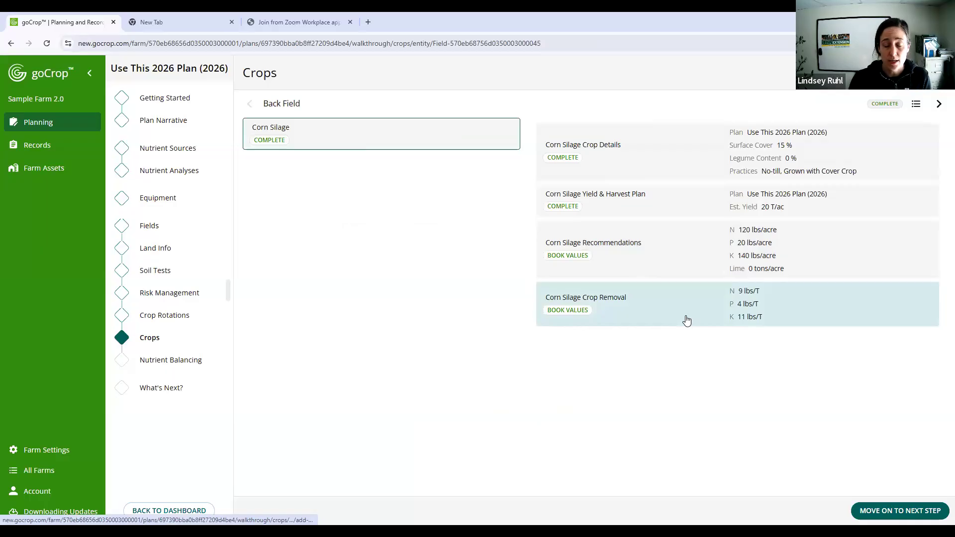
left_click(710, 236)
left_click(464, 382)
type("0")
left_click(463, 406)
type("0")
left_click(463, 431)
type("0")
scroll(573, 477, "down", 3)
left_click(572, 470)
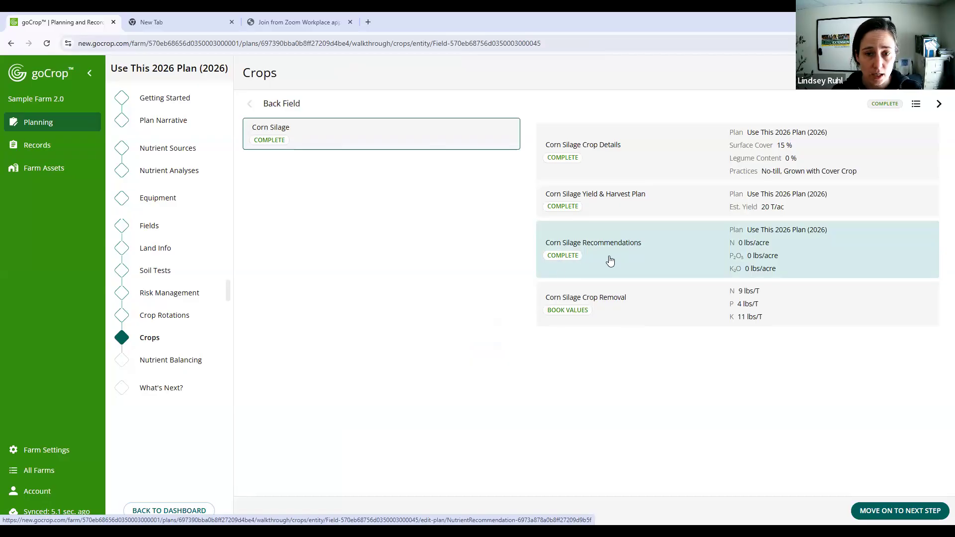
- Delete the nutrient recommendation override for Back Field's Corn Silage and leave the empty crop form without adding anything
left_click(684, 244)
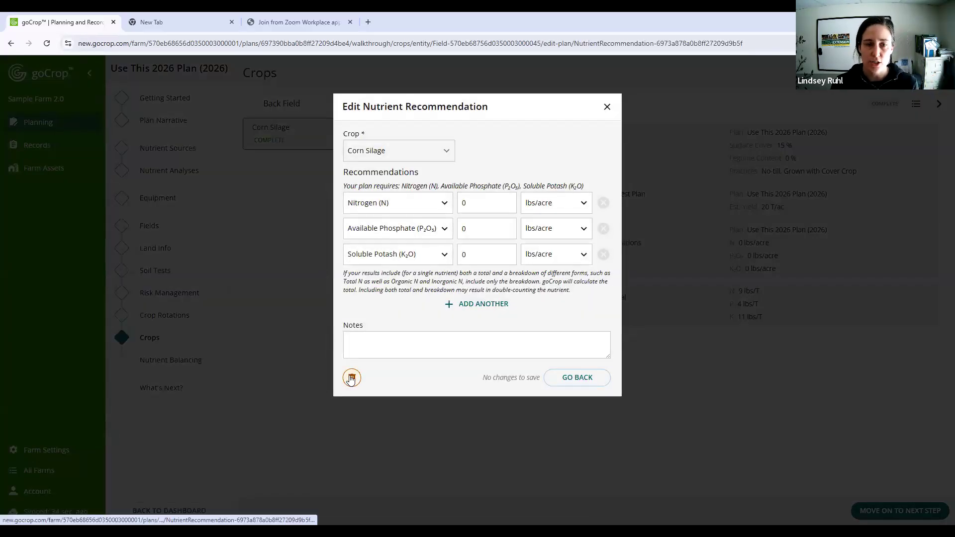
left_click(351, 379)
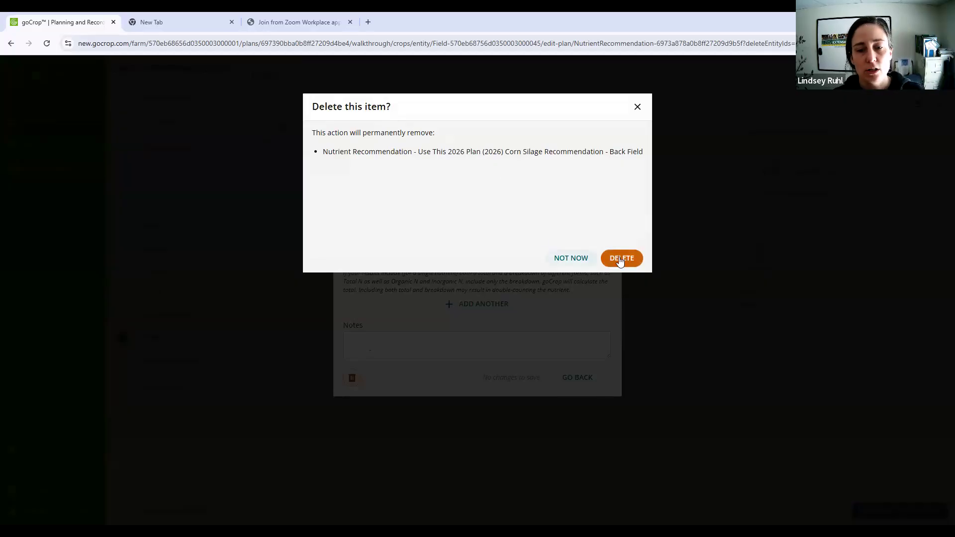
left_click(622, 261)
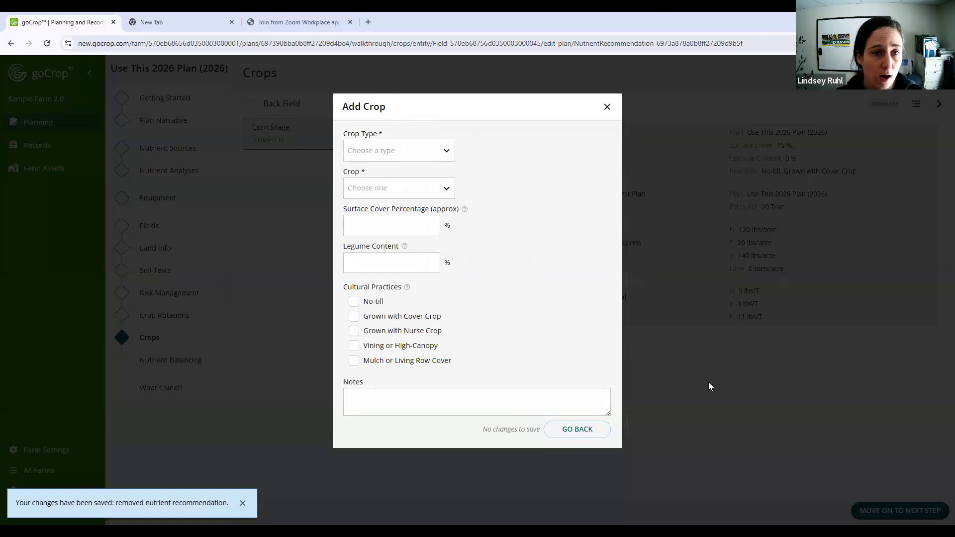
left_click(577, 431)
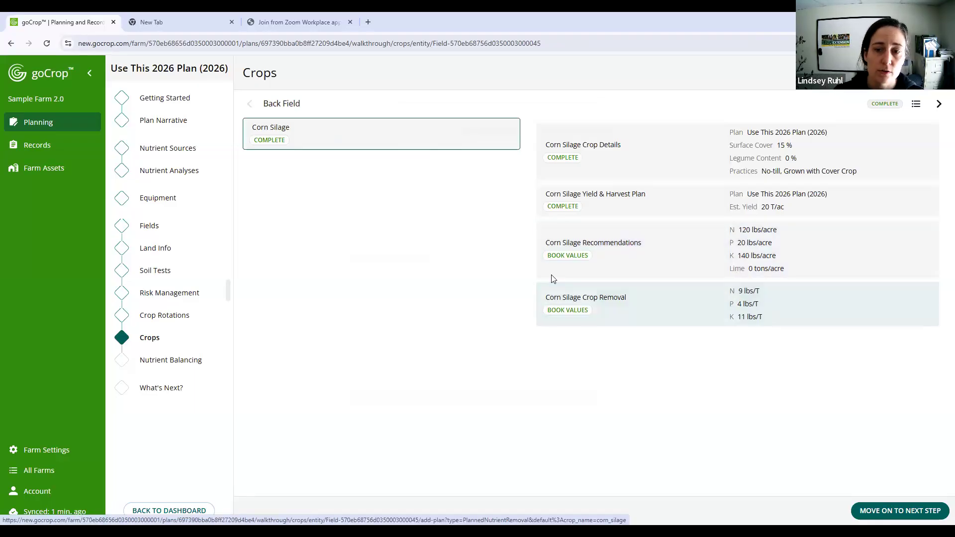
left_click(565, 312)
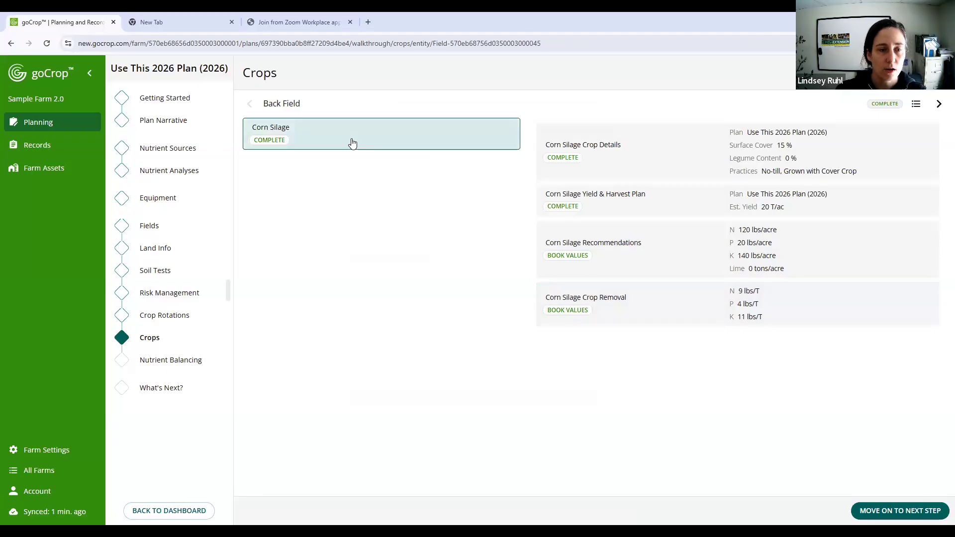
- In Back Field's risk management practices, set living vegetation in April to Yes and save
left_click(178, 316)
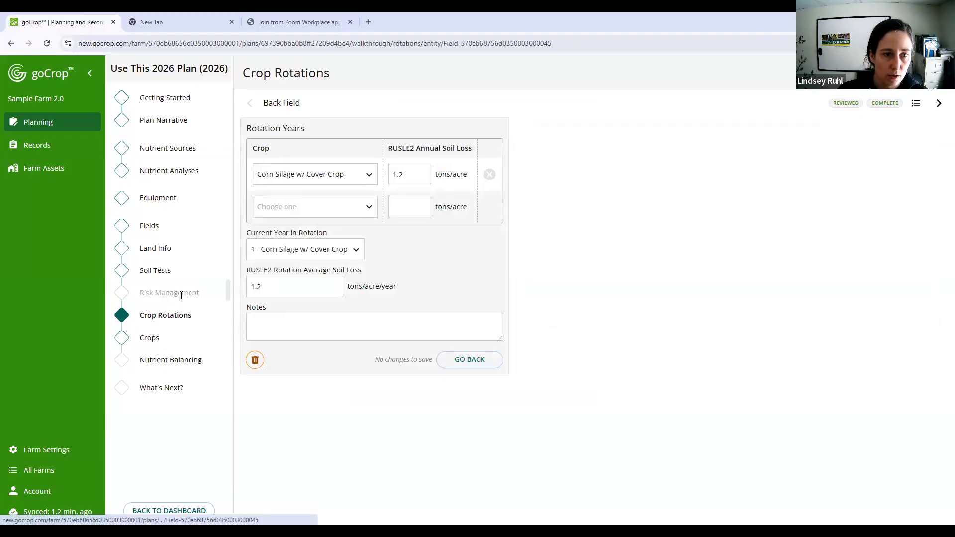
left_click(181, 296)
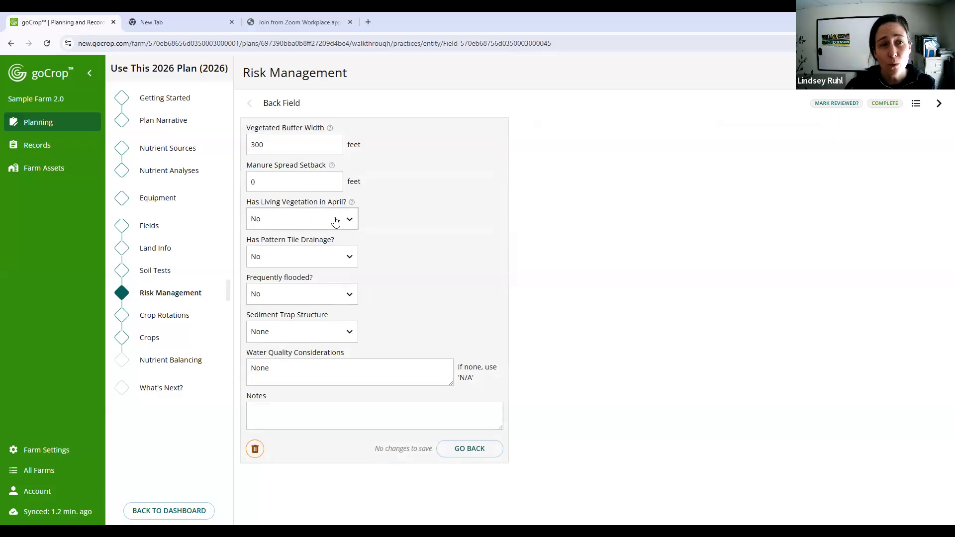
left_click(334, 221)
left_click(333, 225)
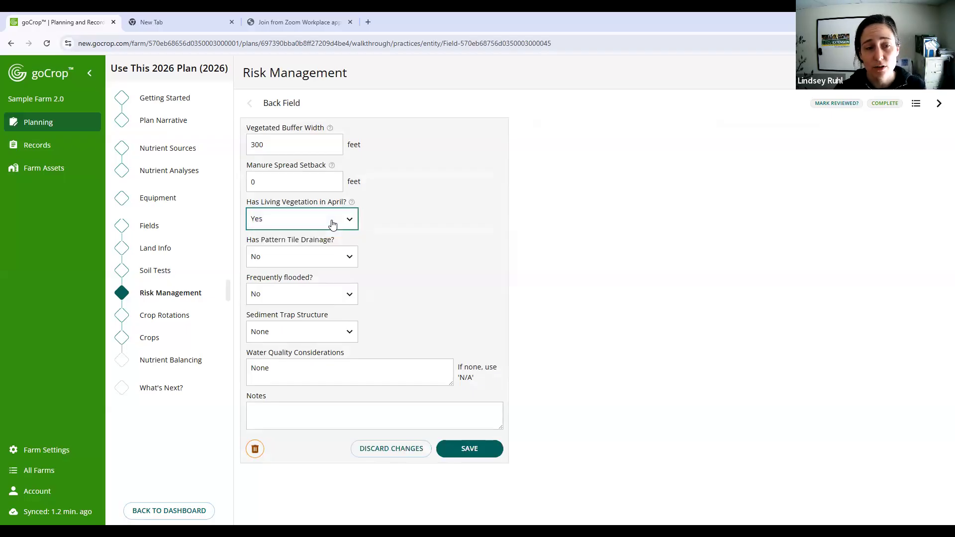
left_click(493, 449)
- Check Front Field's crop rotation against its planned crop, and save its Hay harvest plan with 4 harvests
left_click(149, 339)
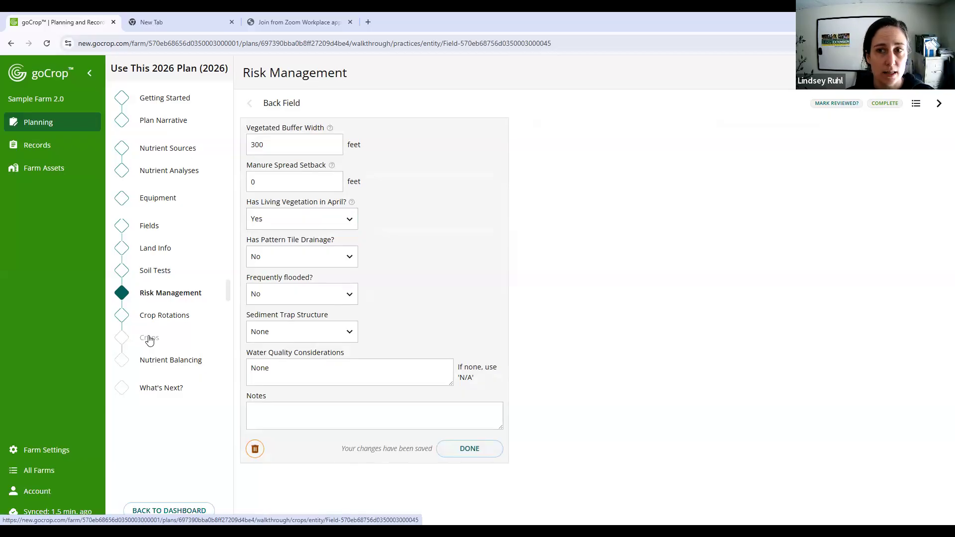
left_click(149, 339)
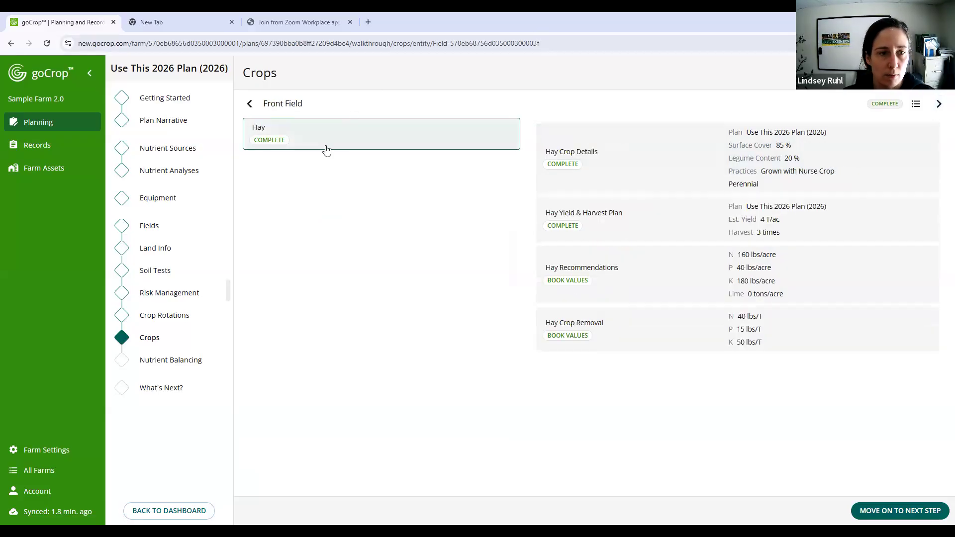
left_click(166, 318)
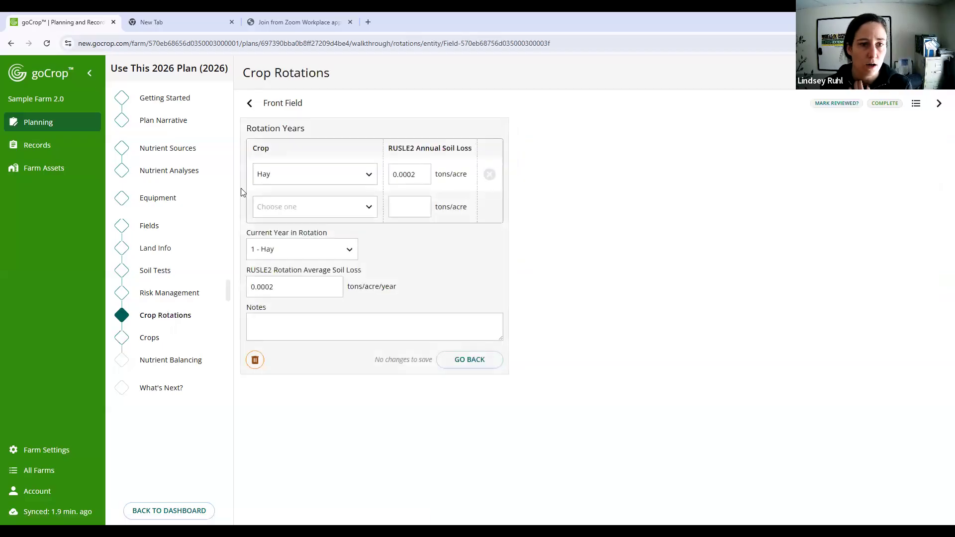
left_click(150, 337)
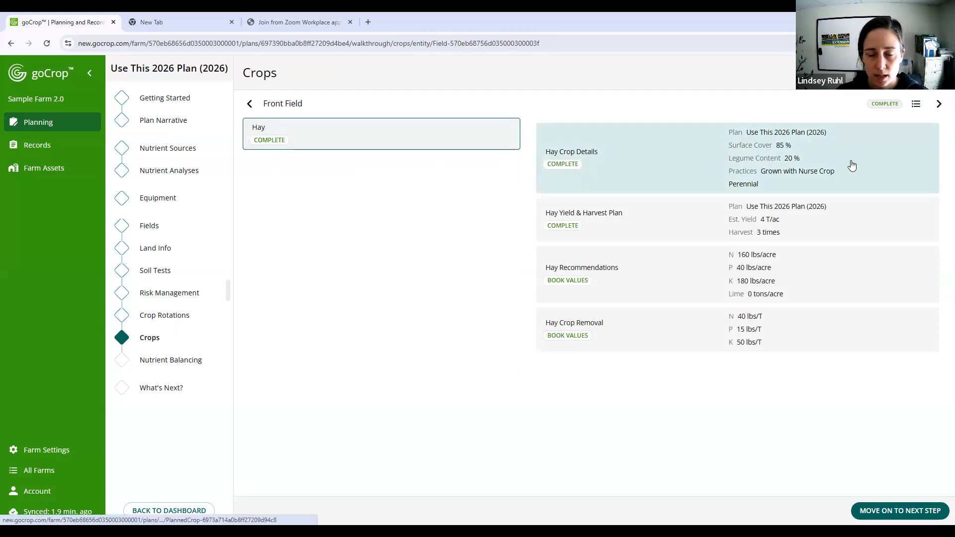
left_click(809, 221)
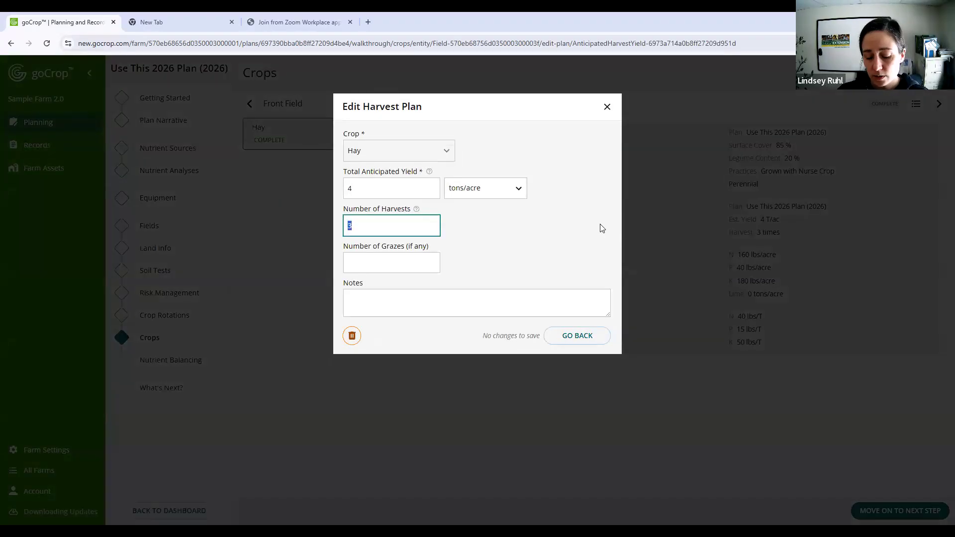
type("4")
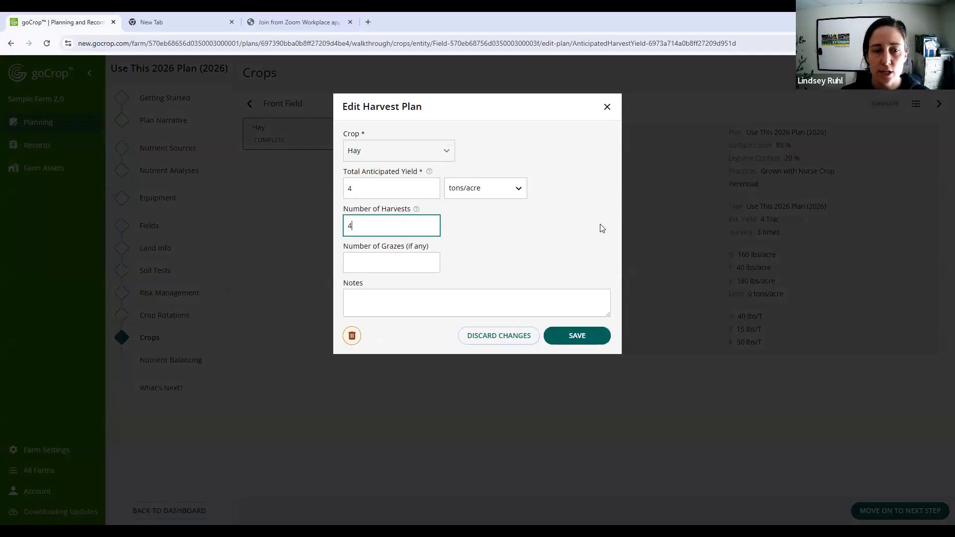
left_click(577, 338)
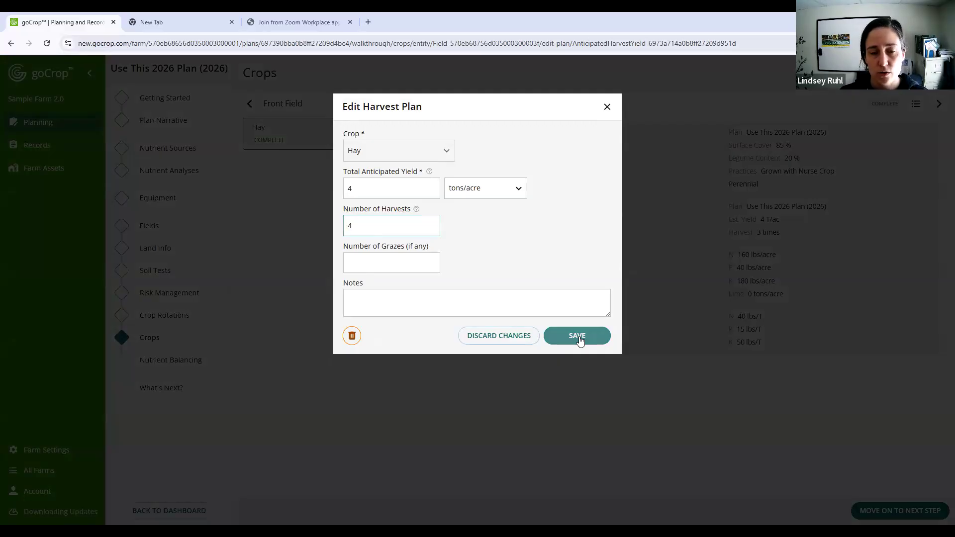
left_click(579, 338)
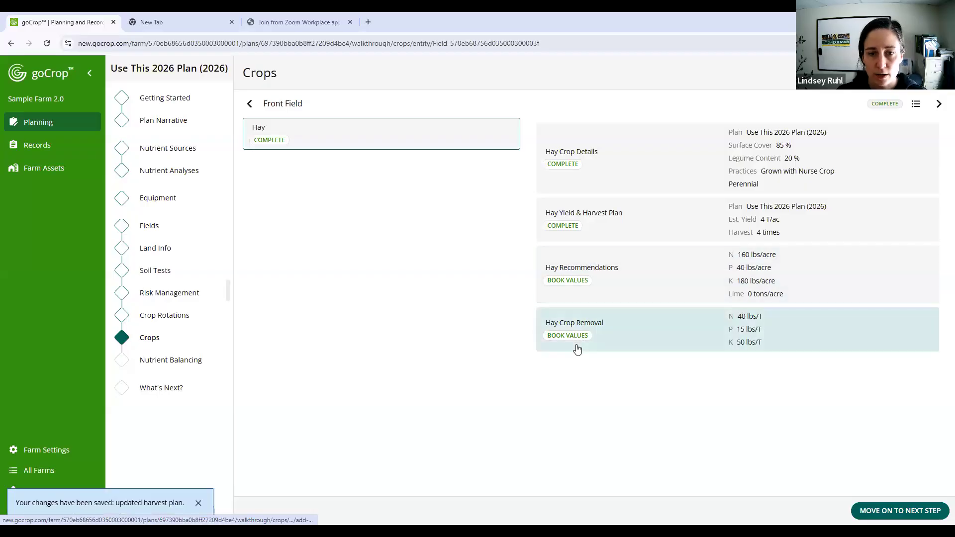
- Review the planned crop details of Front Field's Hay, including its legume content, and go back without changes
left_click(763, 158)
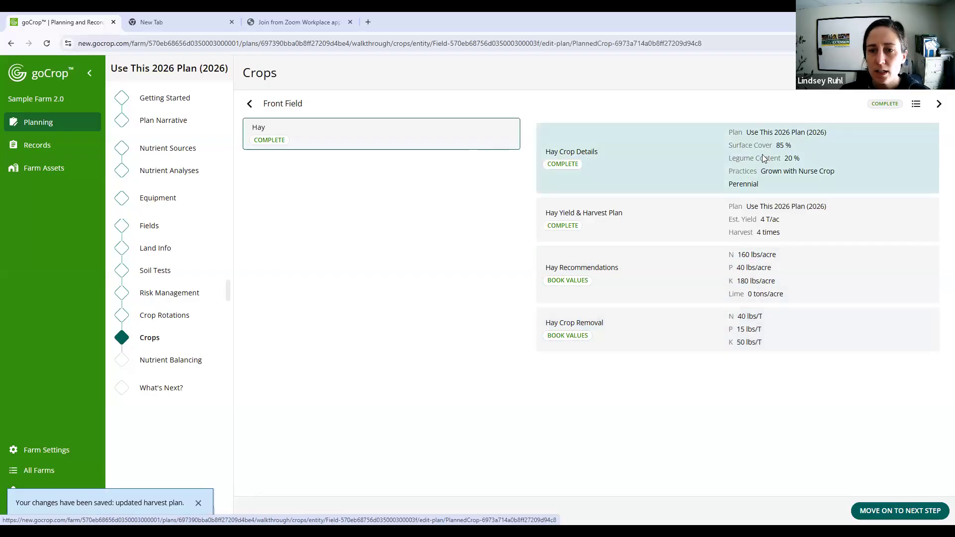
left_click(385, 267)
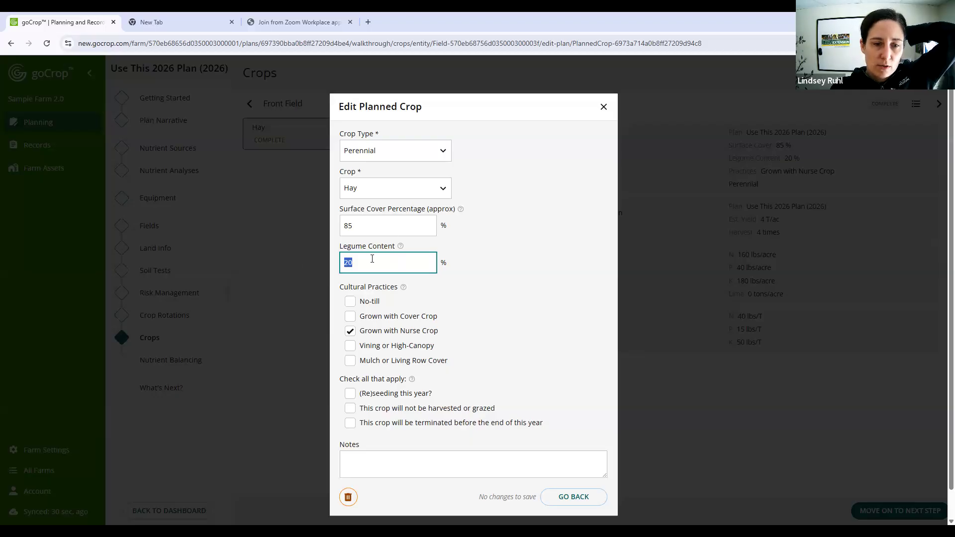
left_click(573, 498)
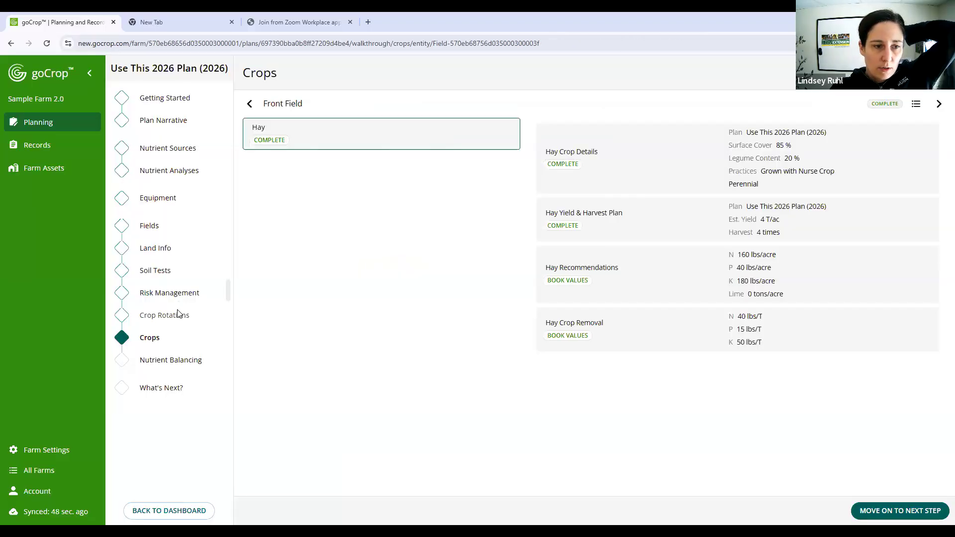
- In Front Field's risk management practices, set living vegetation in April to Yes and save
left_click(178, 295)
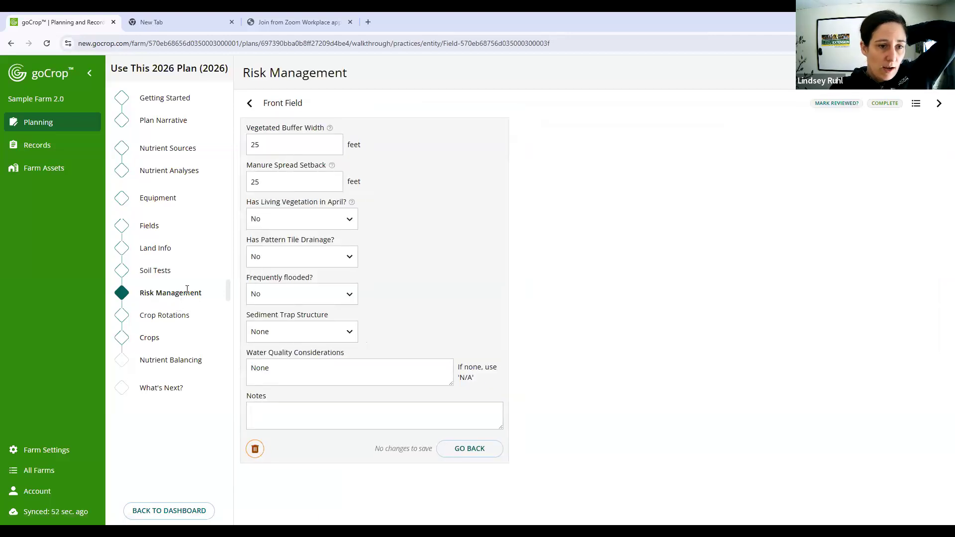
left_click(313, 219)
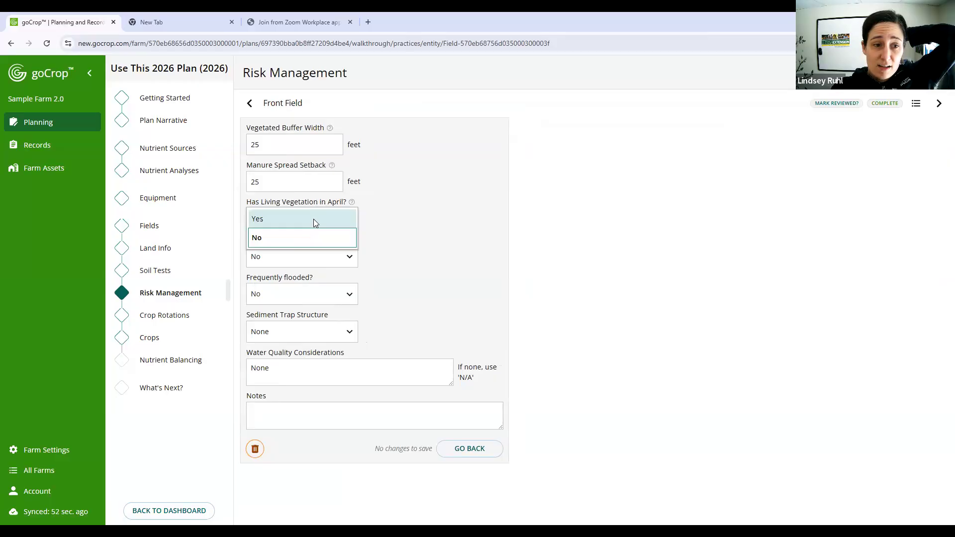
left_click(314, 222)
left_click(465, 449)
- Move on to Hill Pasture, set living vegetation in April to Yes in its risk management practices, and save
left_click(149, 338)
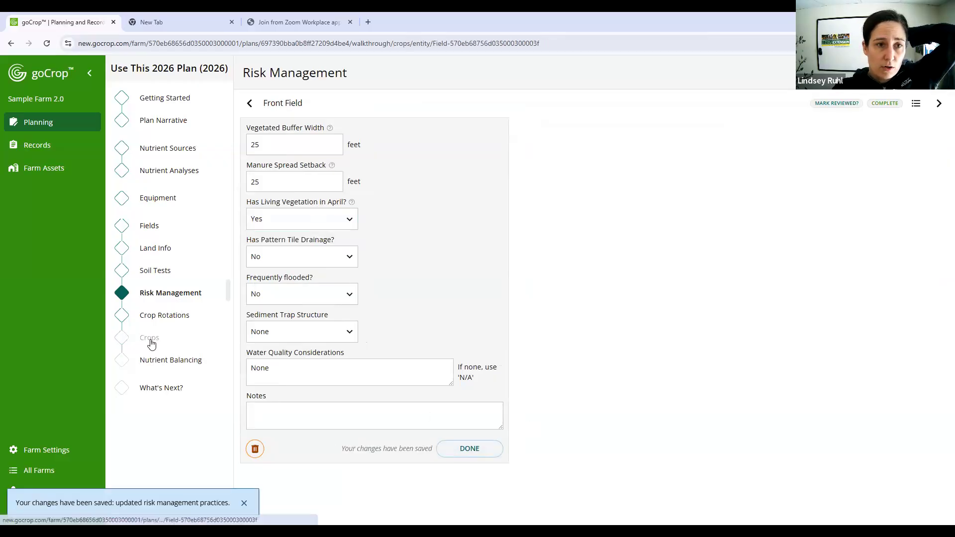
left_click(939, 103)
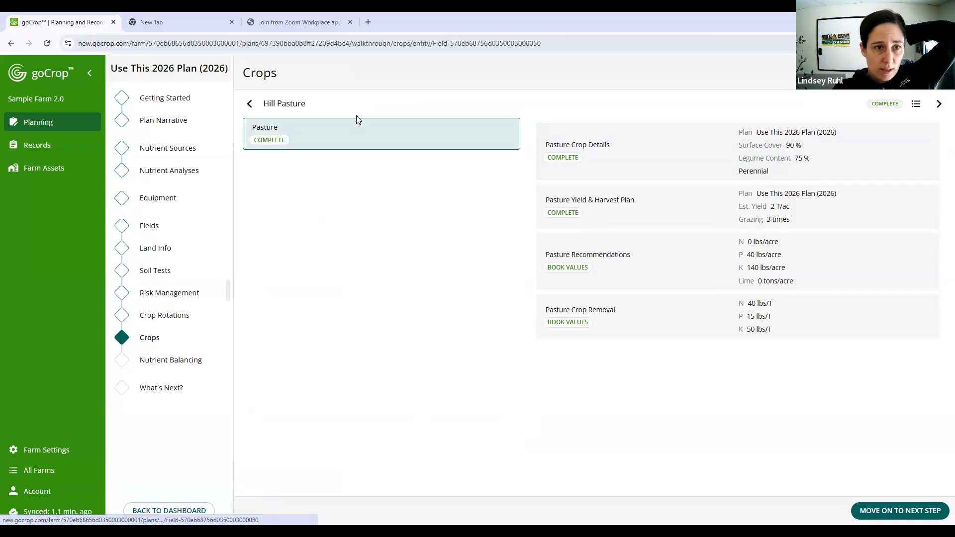
left_click(156, 321)
left_click(179, 292)
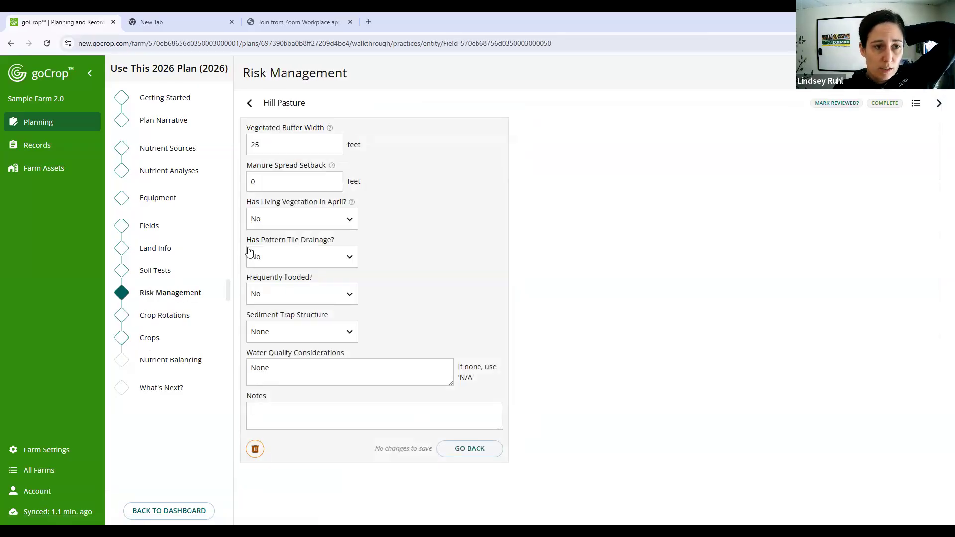
left_click(298, 218)
left_click(298, 218)
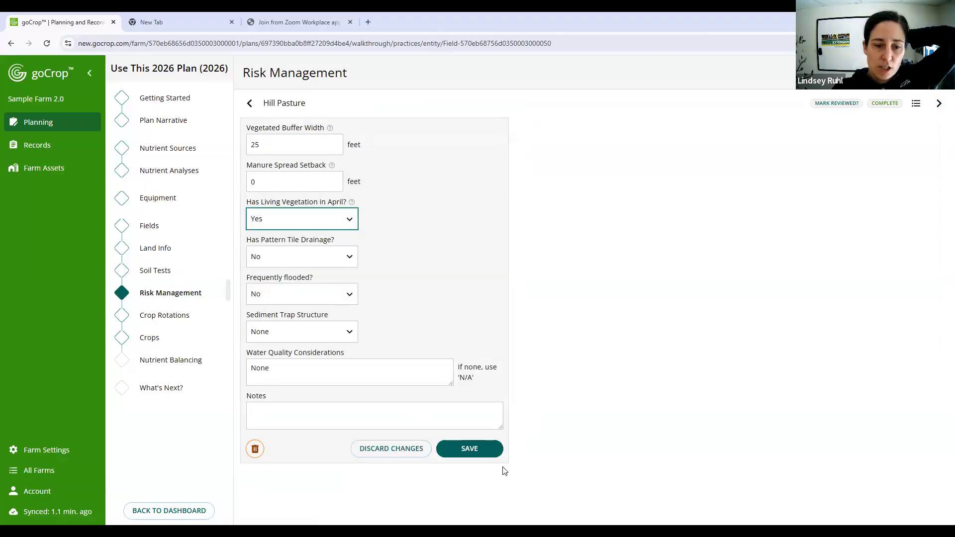
left_click(483, 449)
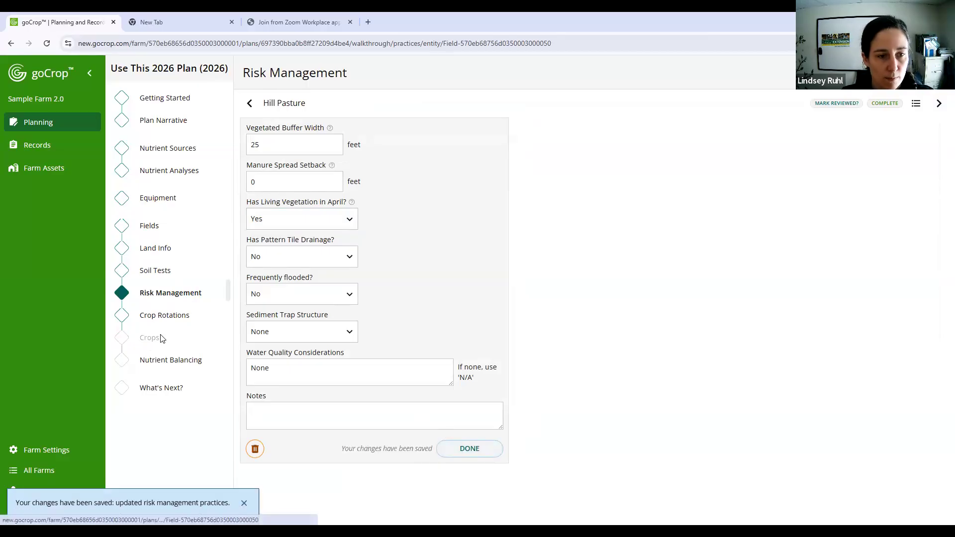
- Set the legume content of Hill Pasture's planned Pasture crop to 50% and save it
left_click(161, 339)
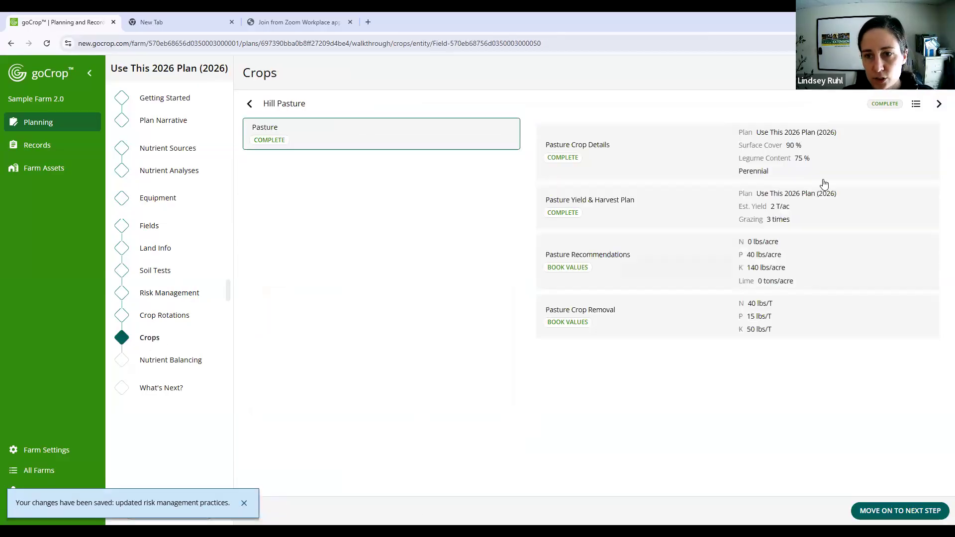
left_click(841, 162)
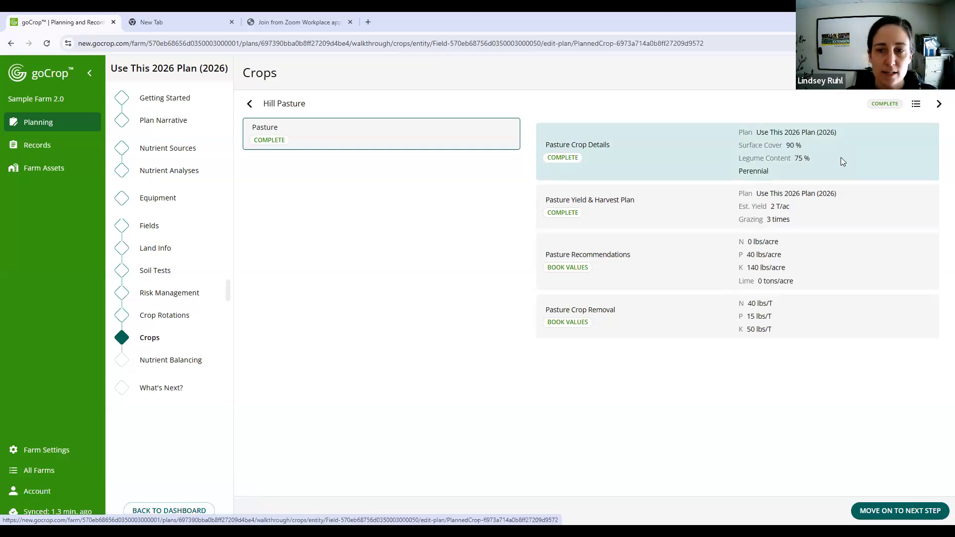
left_click_drag(359, 263, 300, 268)
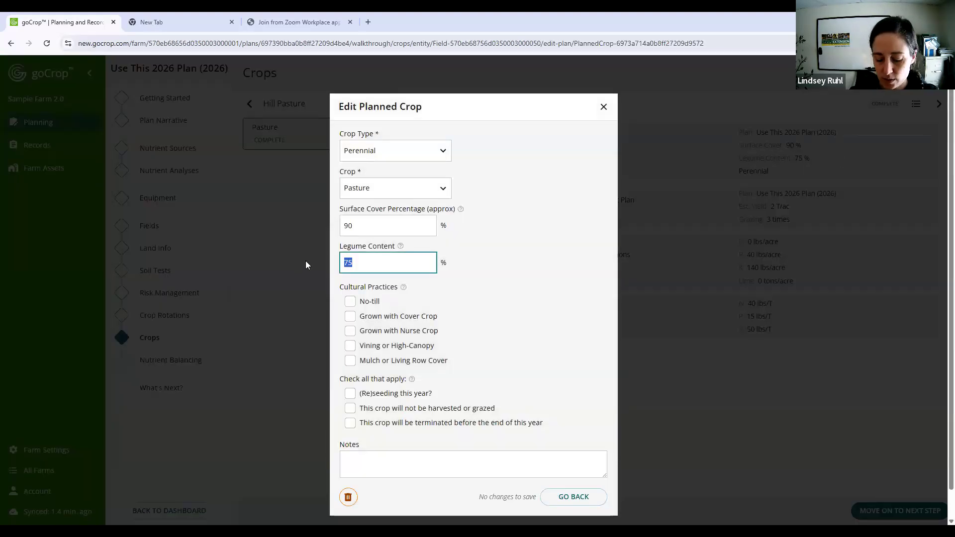
type("50")
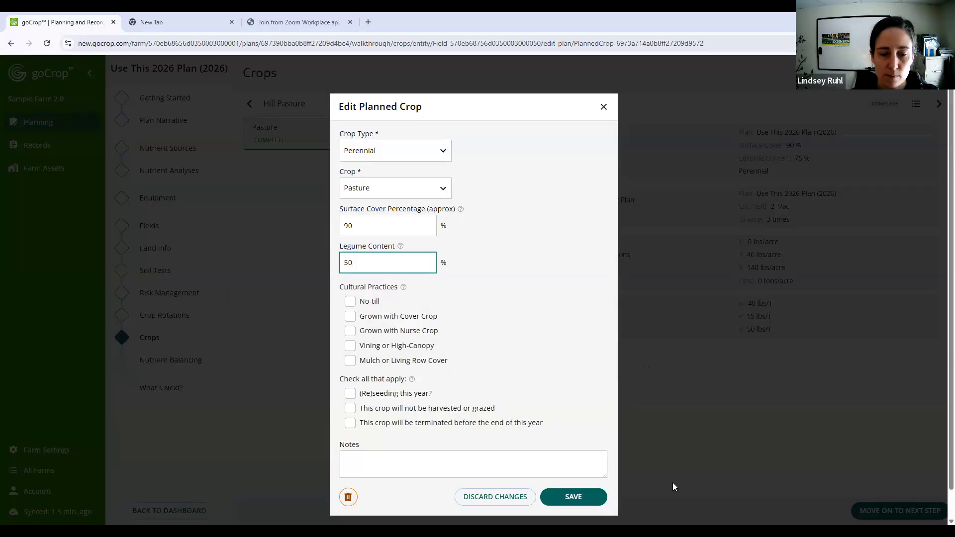
left_click(603, 500)
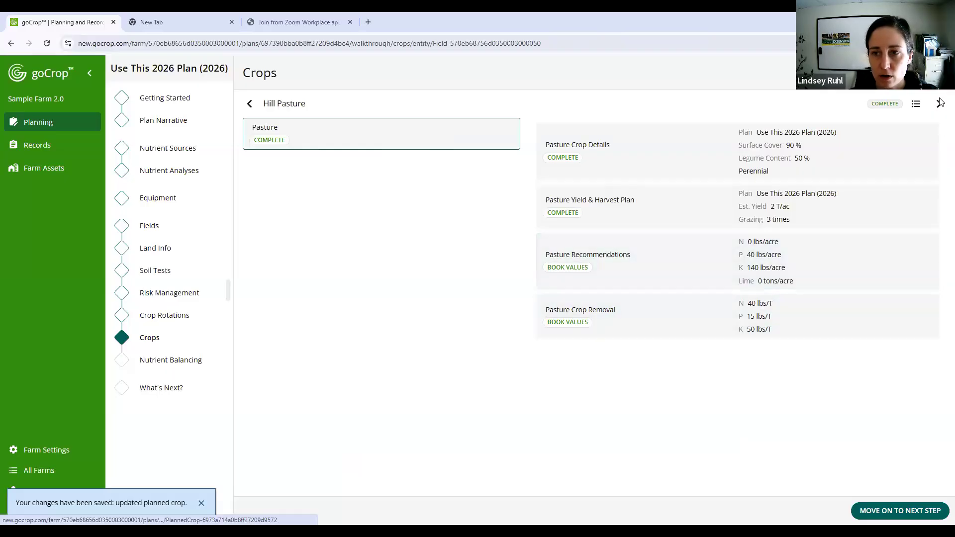
- Move on to New Field, check the current year in its crop rotation, and return to its planned crops
left_click(939, 105)
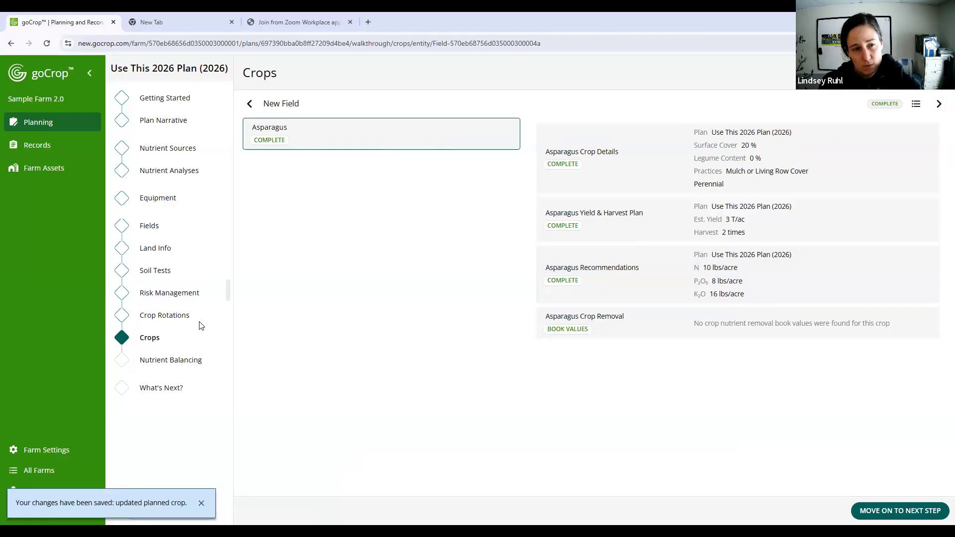
left_click(175, 315)
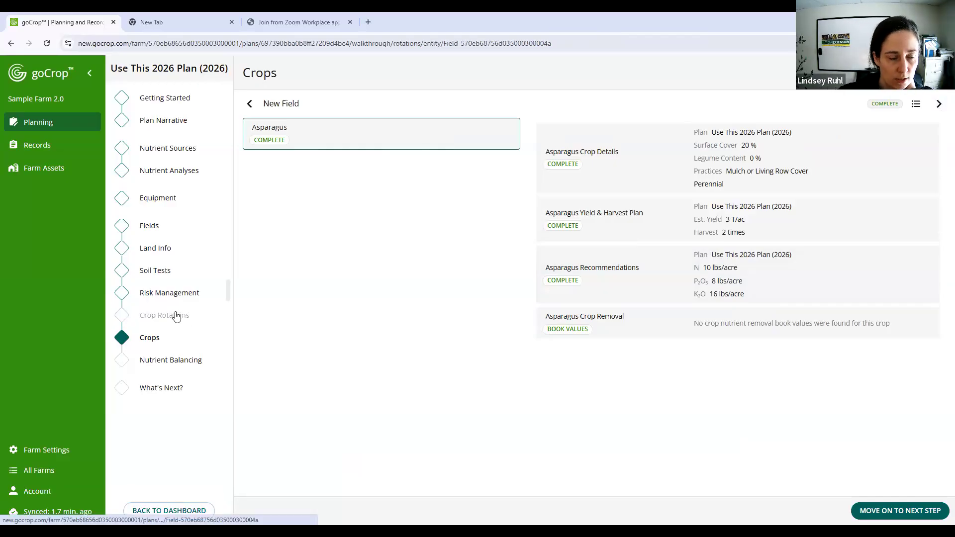
scroll(408, 271, "down", 3)
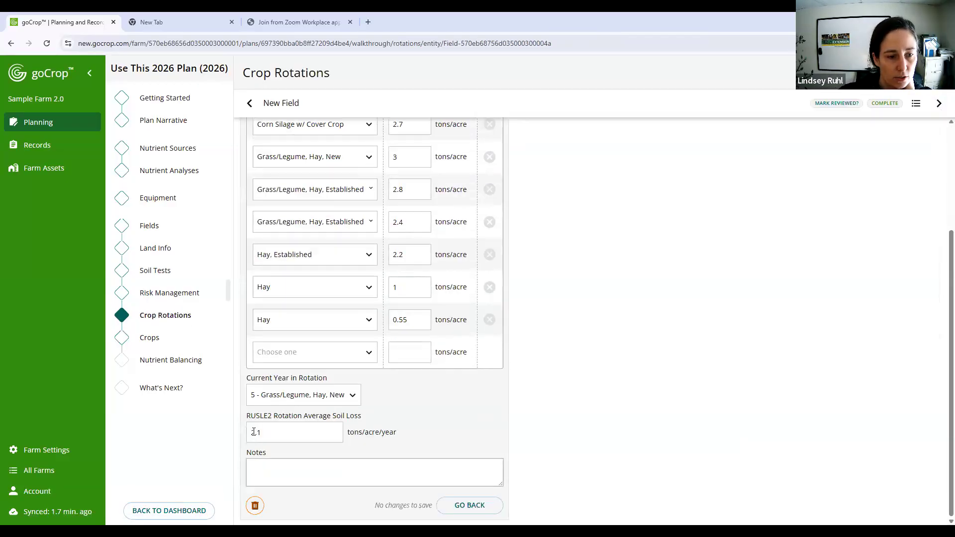
left_click(150, 342)
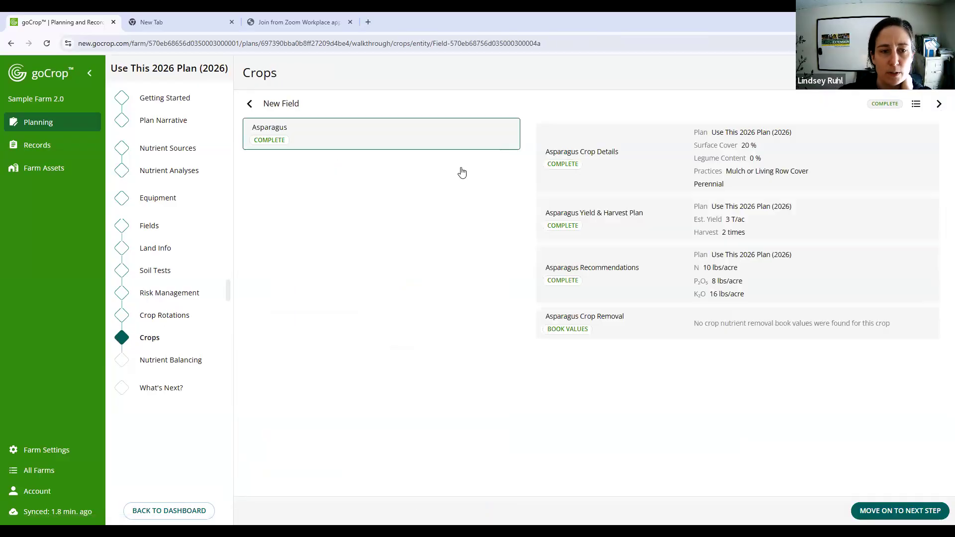
- Delete New Field's planned Asparagus crop and begin a new perennial crop entry with Hay as the crop
left_click(666, 151)
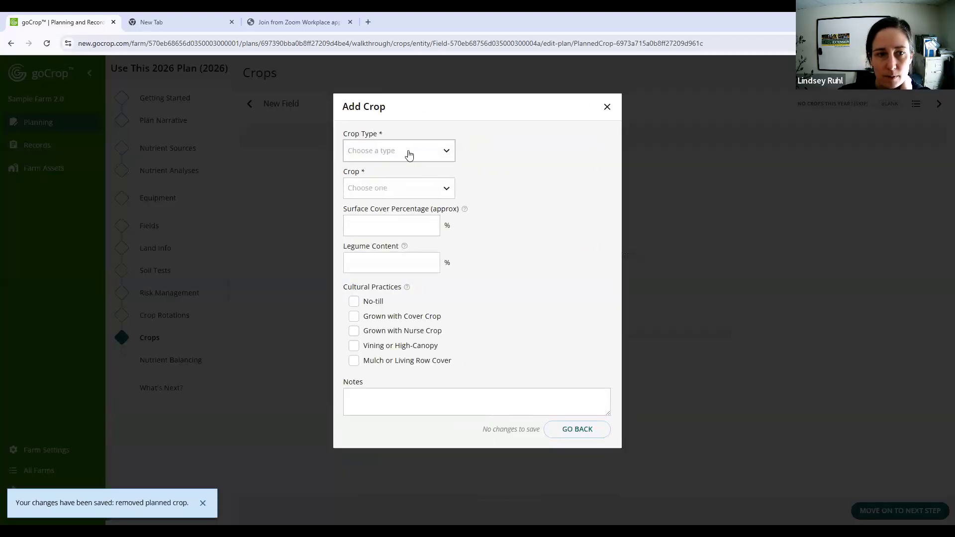
left_click(403, 151)
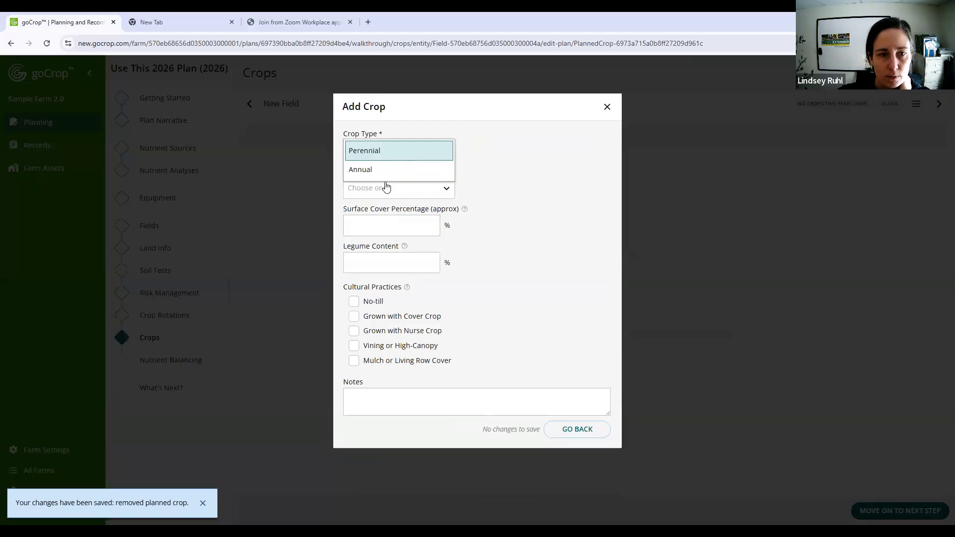
left_click(387, 152)
left_click(383, 189)
scroll(405, 244, "down", 3)
scroll(405, 243, "down", 5)
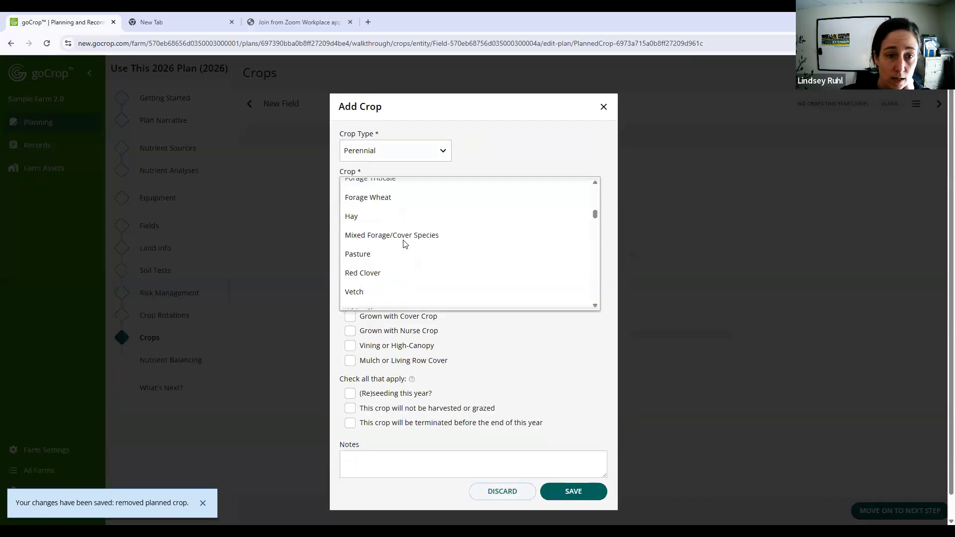
scroll(405, 243, "down", 4)
scroll(444, 246, "up", 2)
scroll(446, 246, "up", 4)
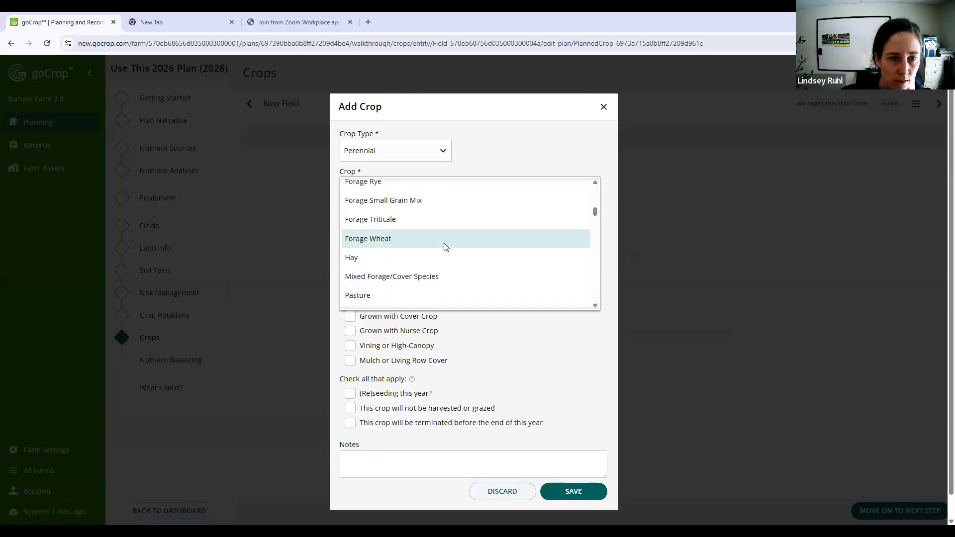
scroll(445, 247, "up", 6)
scroll(445, 246, "up", 1)
scroll(445, 248, "down", 5)
scroll(445, 248, "down", 6)
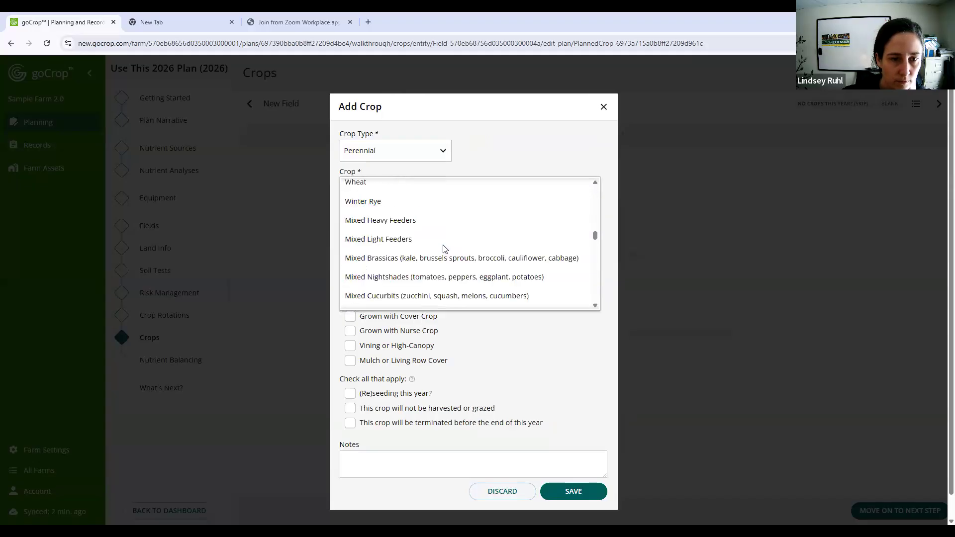
scroll(443, 246, "up", 7)
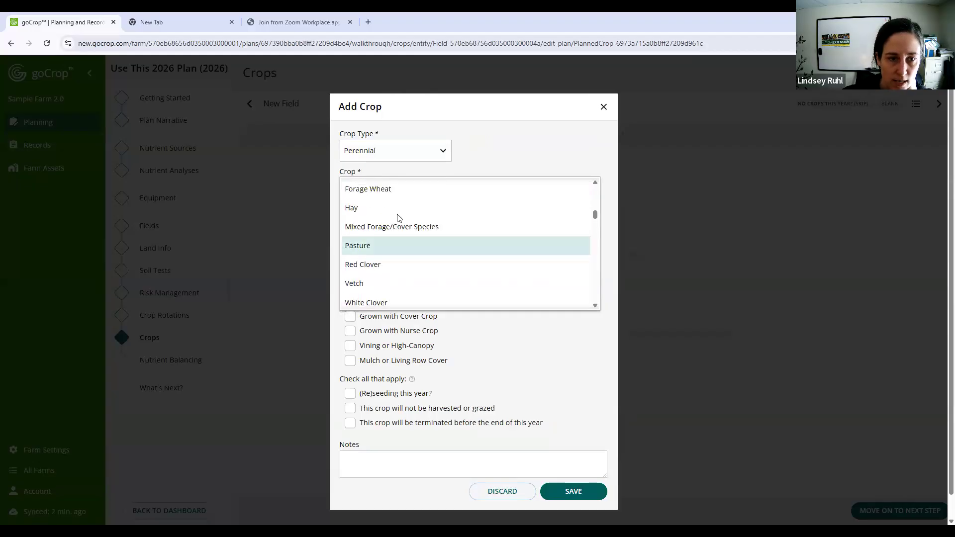
left_click(398, 213)
- Give the Hay crop 85% surface cover and 20% legume content, mark it Grown with Cover Crop and (Re)seeding this year, and save
left_click(386, 227)
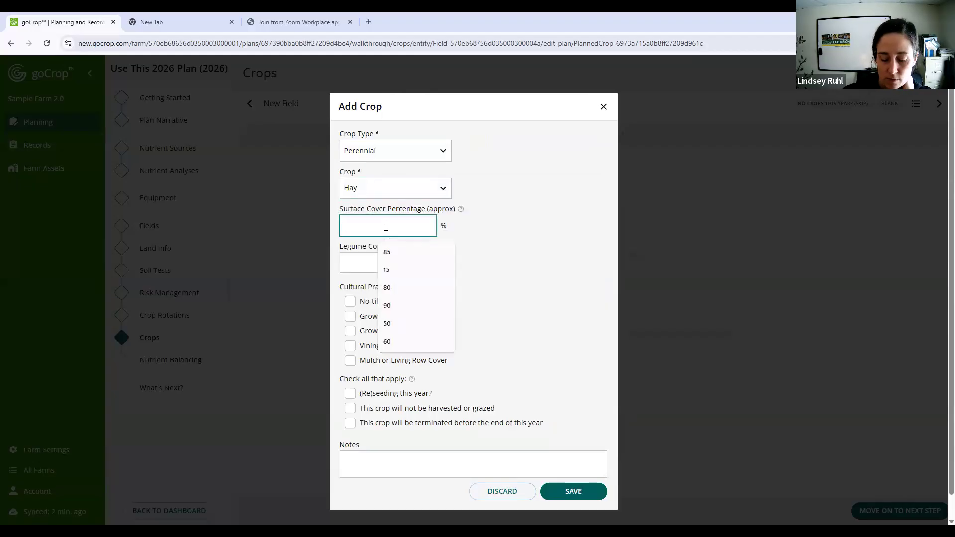
type("85")
left_click(390, 255)
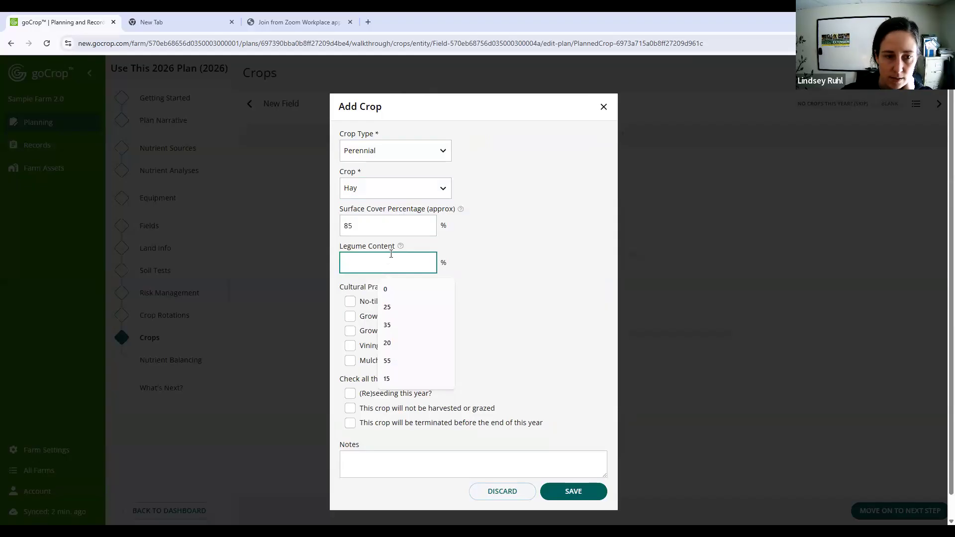
type("20")
left_click(410, 323)
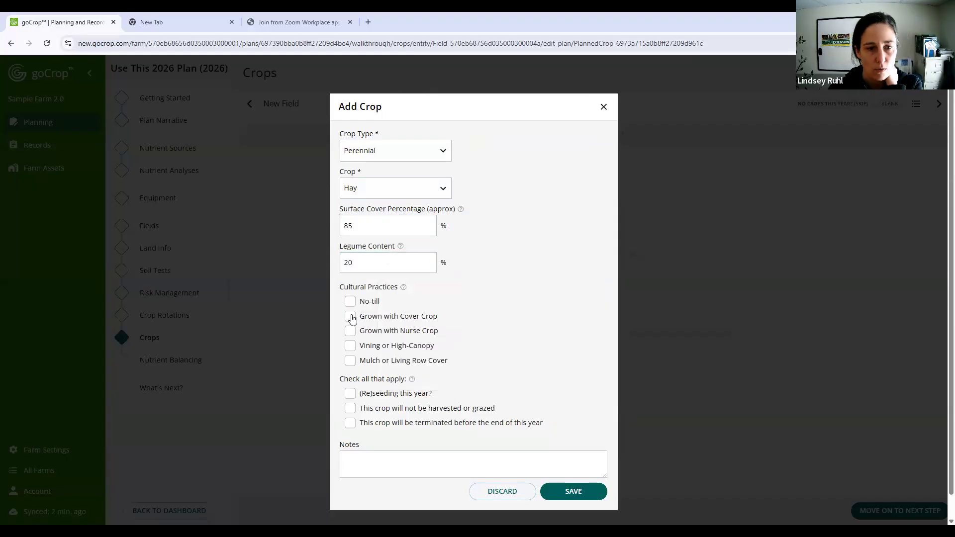
left_click(350, 316)
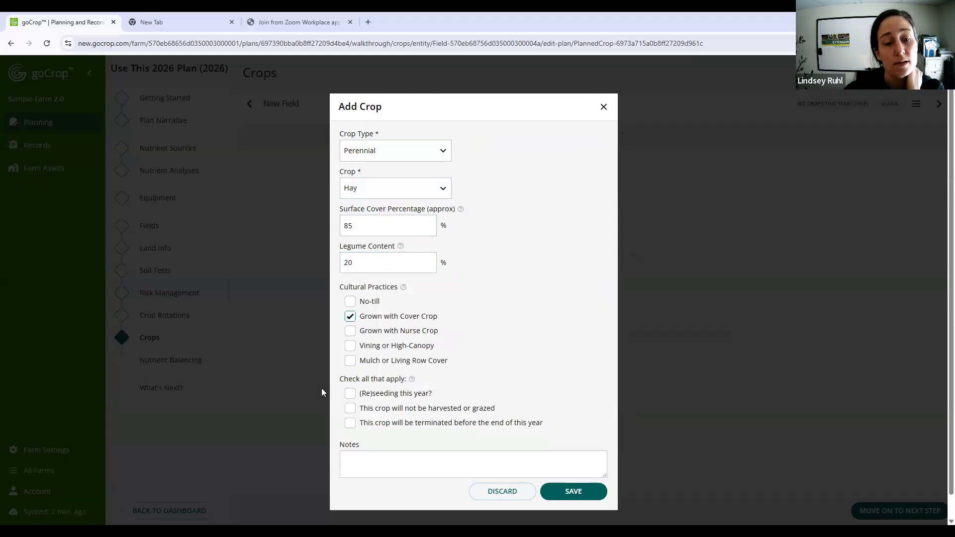
left_click(350, 394)
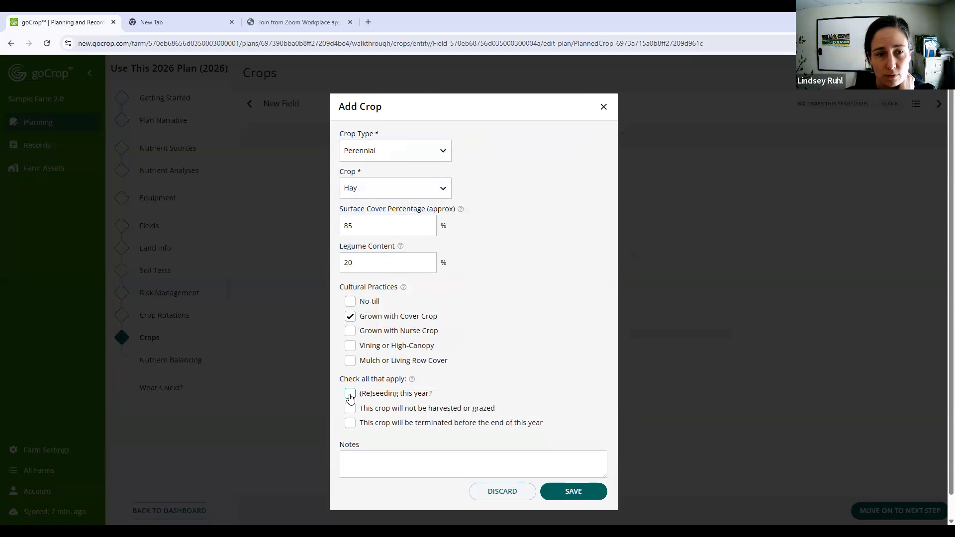
left_click(350, 396)
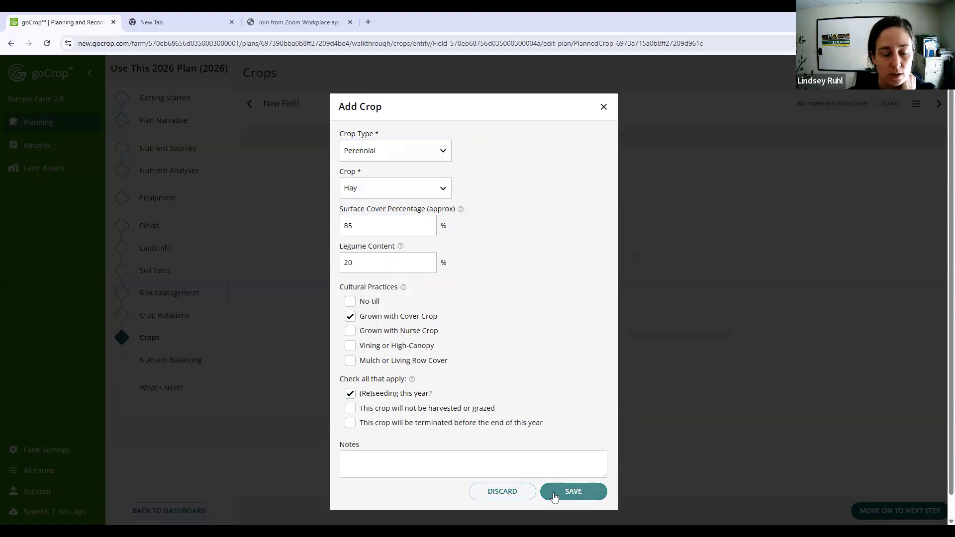
left_click(553, 493)
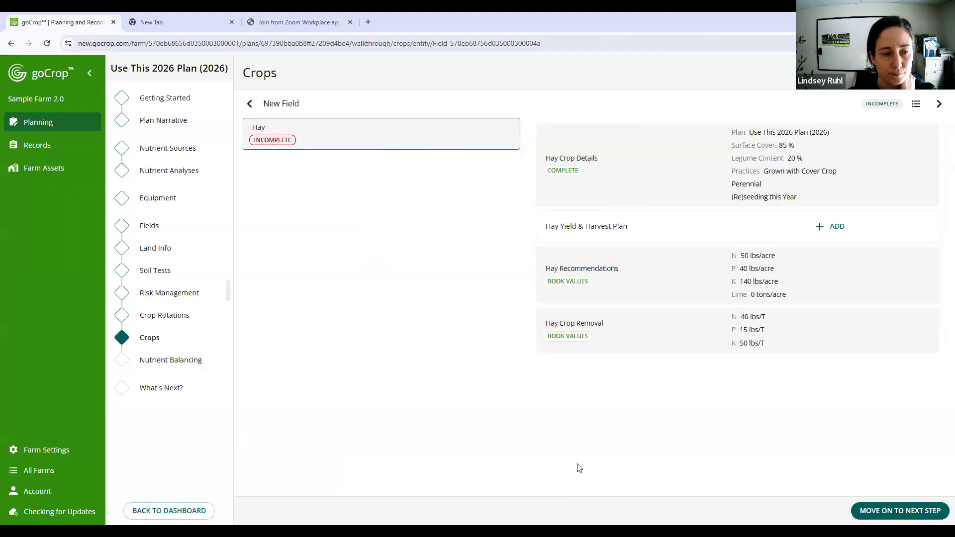
- In New Field's risk management practices, set living vegetation in April to Yes and save
left_click(154, 323)
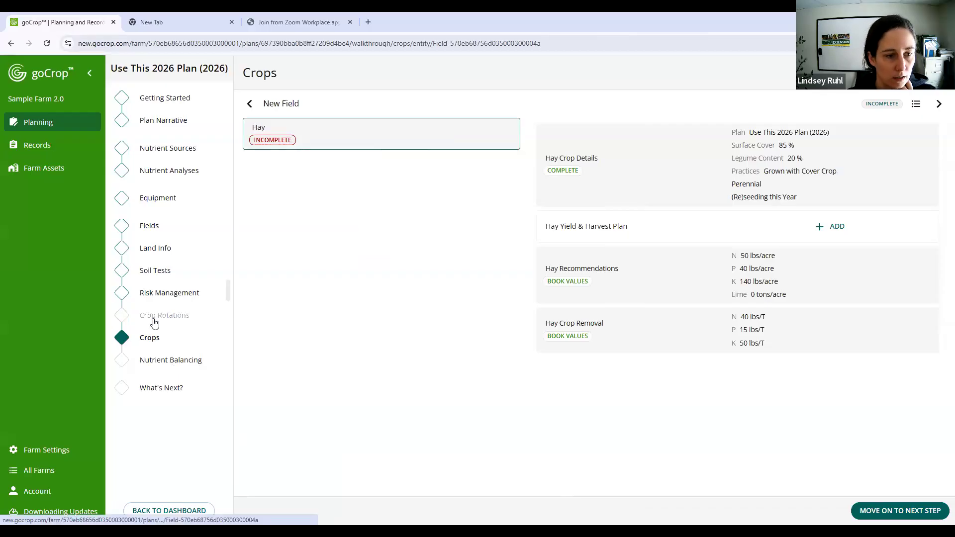
left_click(164, 292)
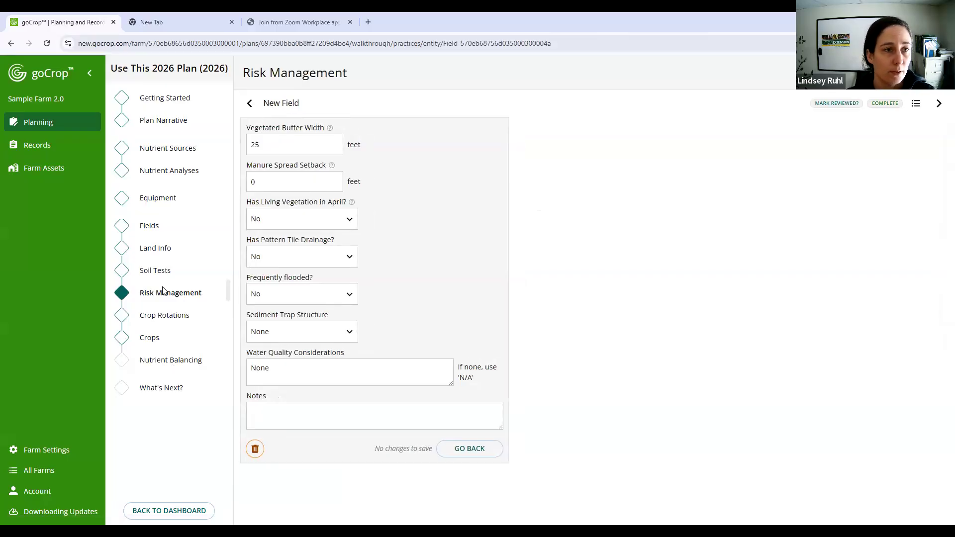
left_click(322, 224)
left_click(298, 218)
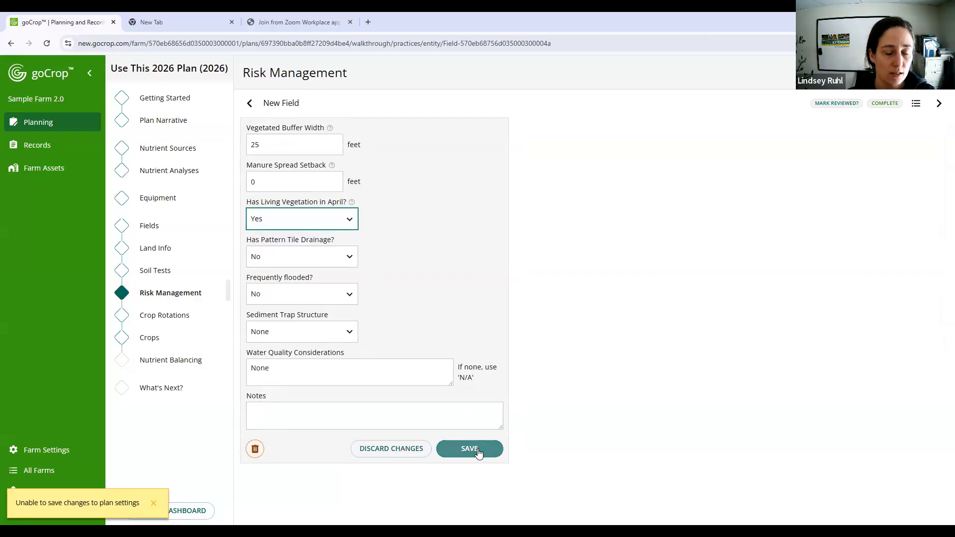
left_click(468, 448)
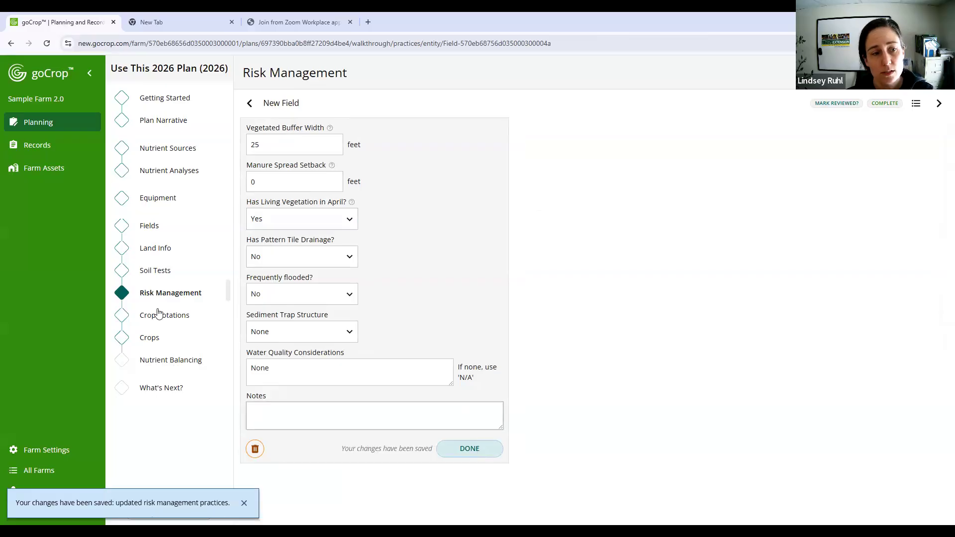
- Check the current year in New Field's crop rotation again and return to its planned crops
left_click(180, 325)
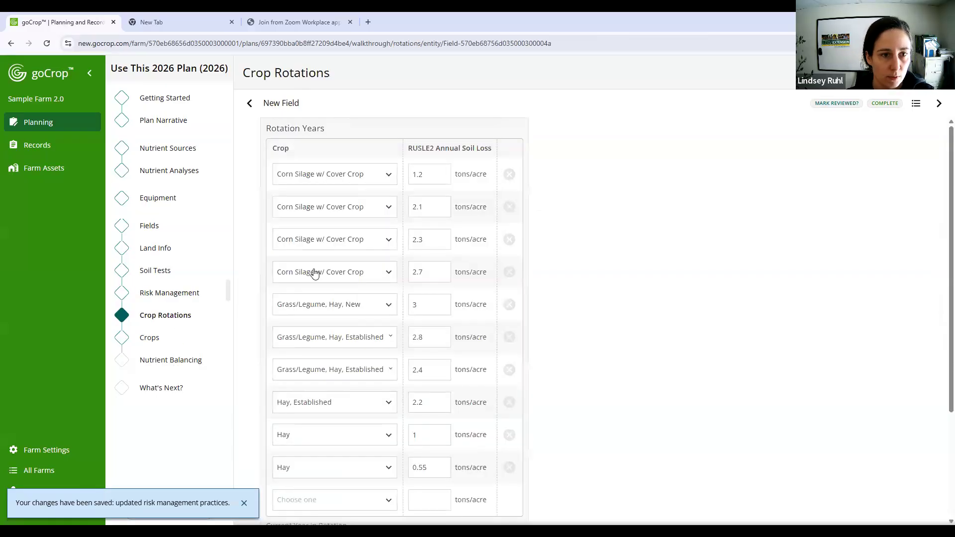
scroll(315, 274, "down", 3)
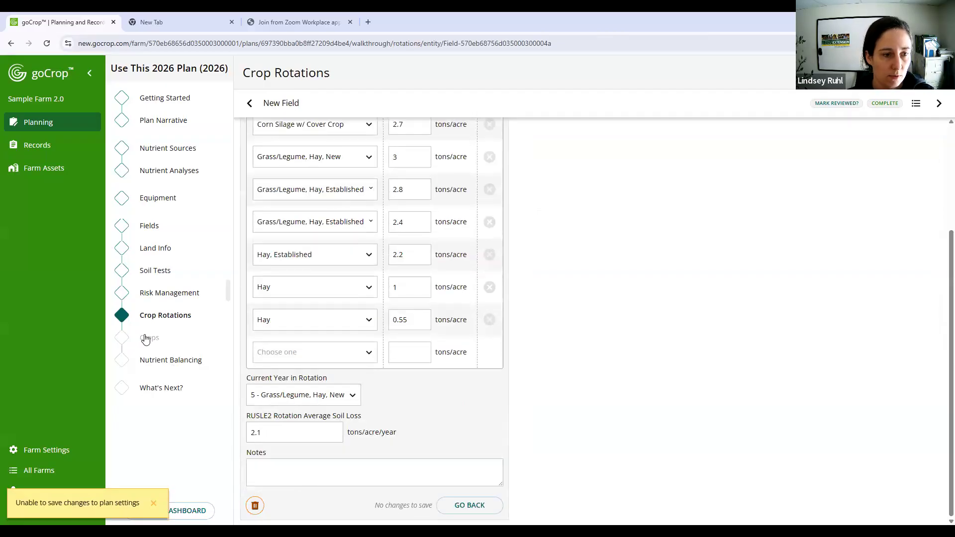
left_click(146, 338)
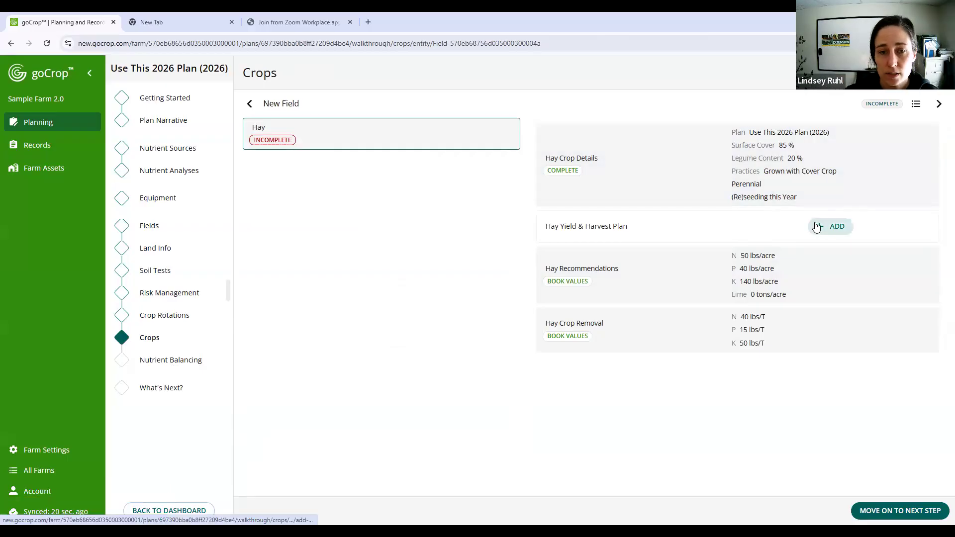
- Add a harvest plan for New Field's Hay with 3 tons/acre anticipated yield and 2 harvests, save it, and reopen it for review
left_click(817, 226)
left_click(382, 213)
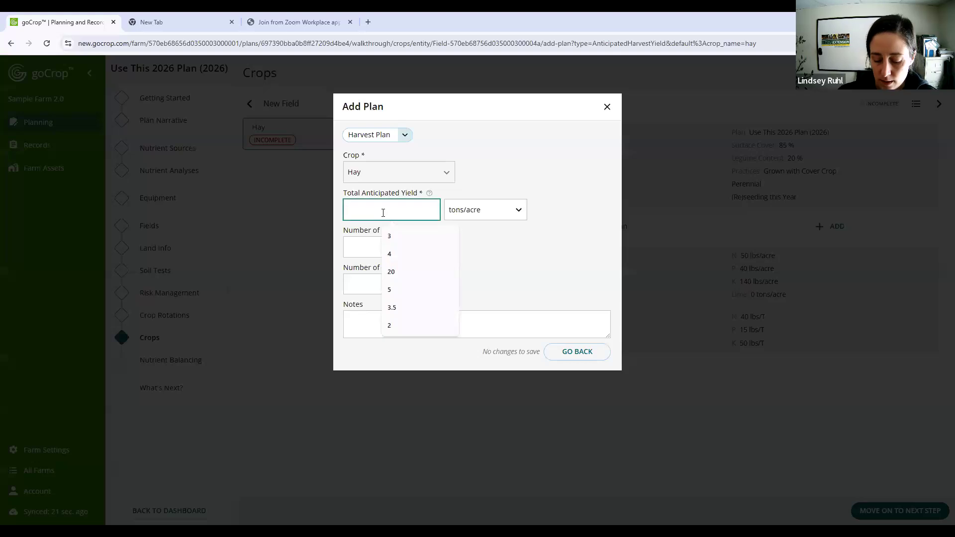
type("3")
left_click(361, 240)
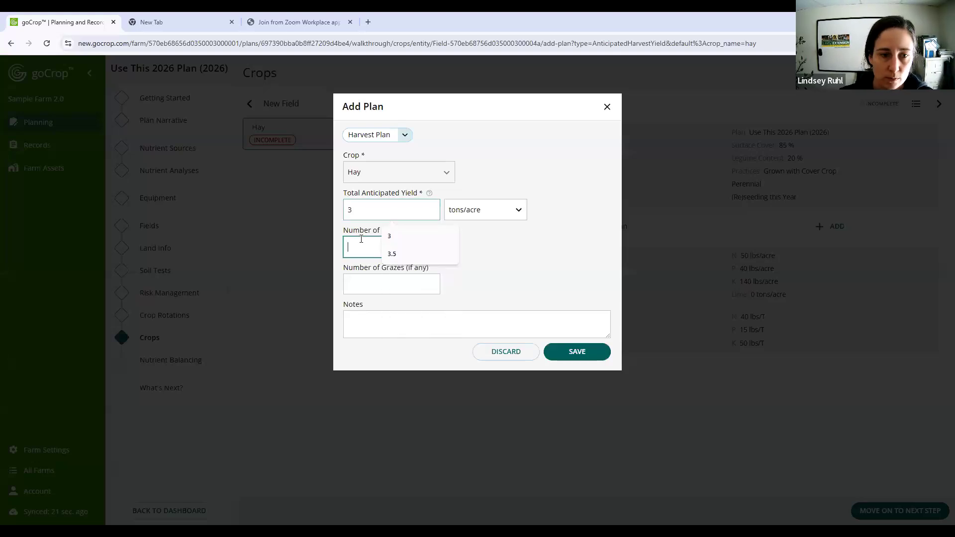
type("2")
left_click(354, 284)
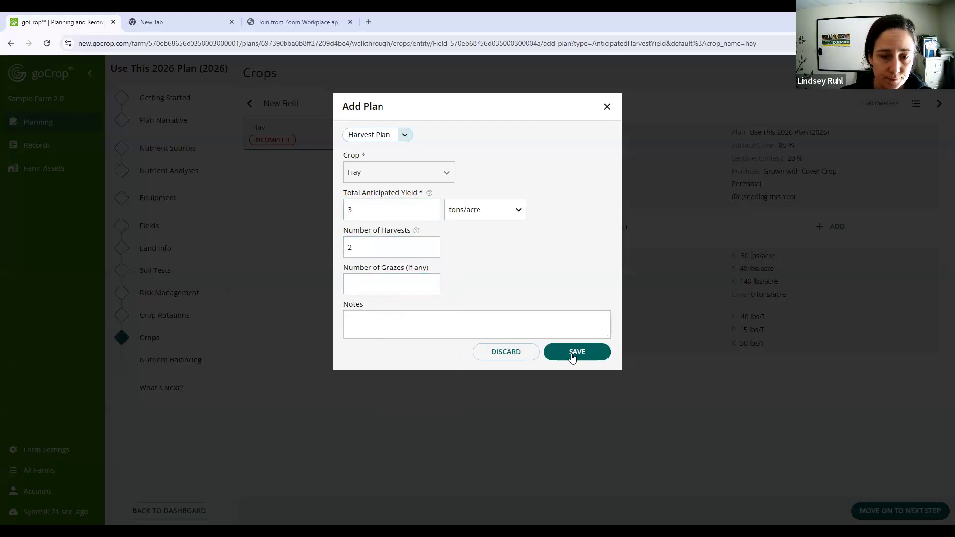
left_click(577, 352)
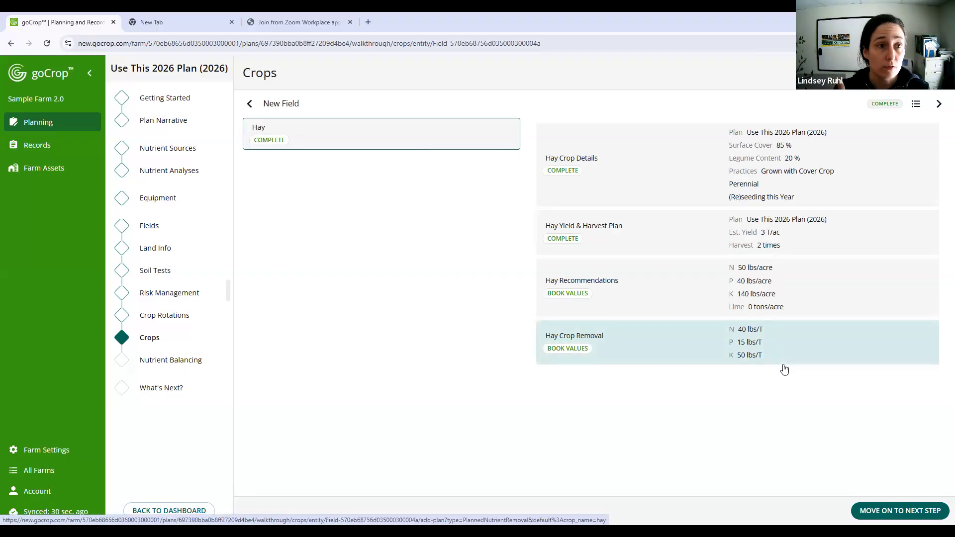
left_click(694, 243)
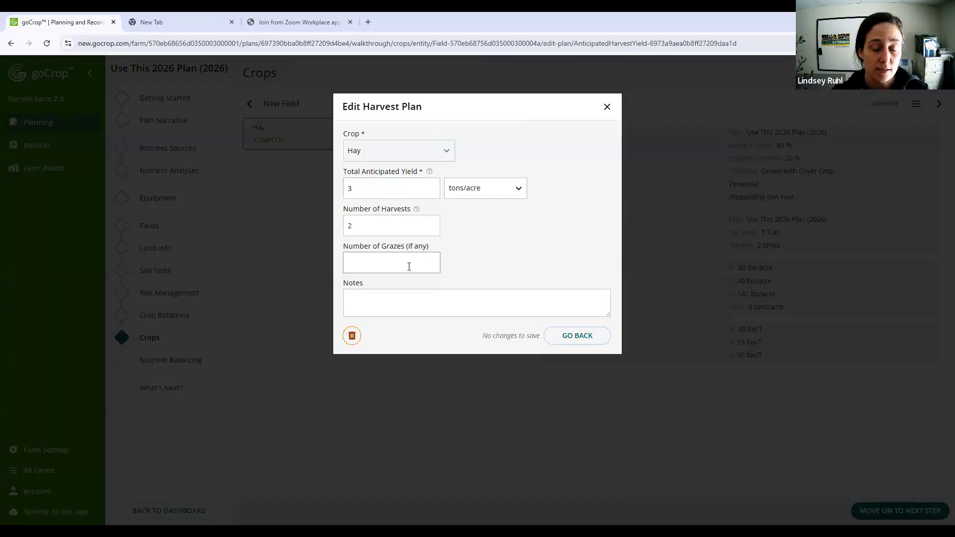
left_click(607, 107)
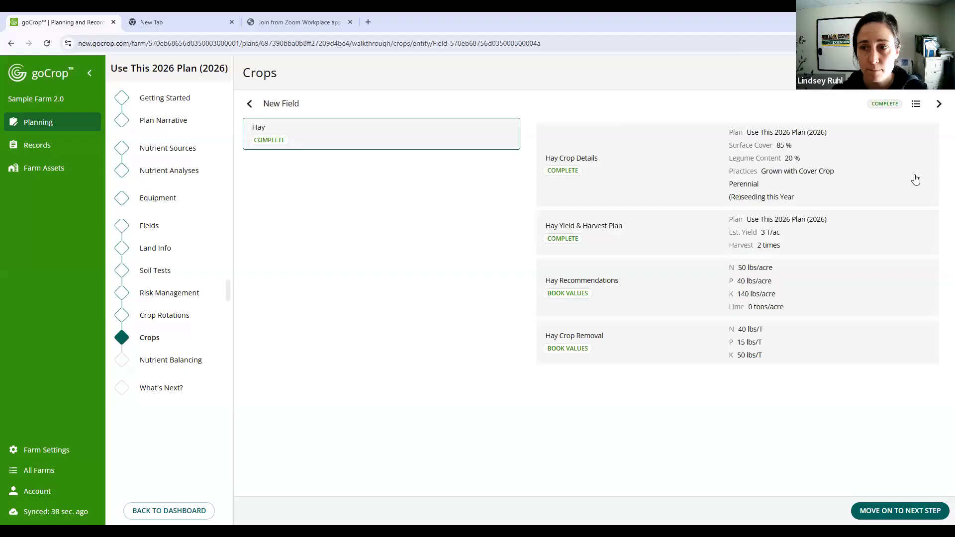
- Move on to Newer Field, check the current year in its crop rotation, and return to its planned crops
left_click(939, 106)
left_click(166, 325)
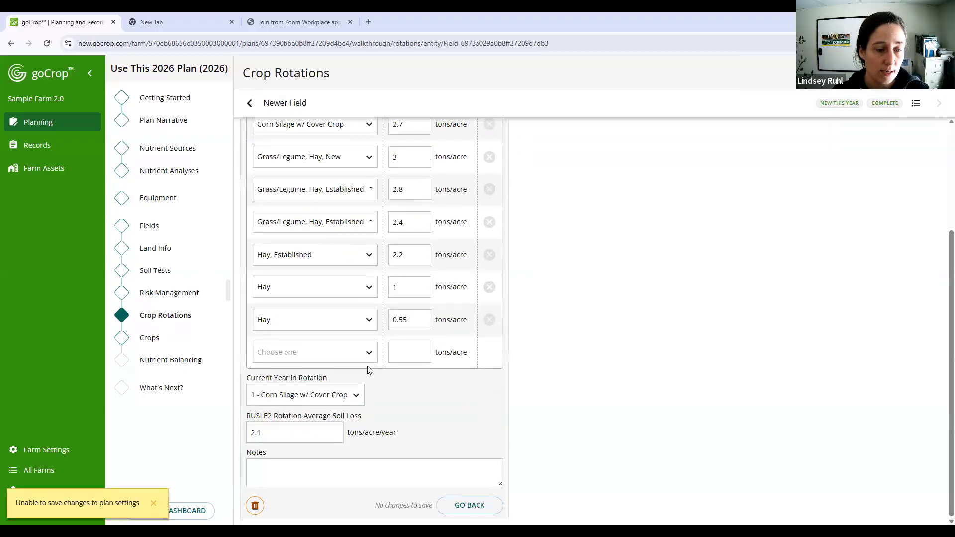
left_click(148, 340)
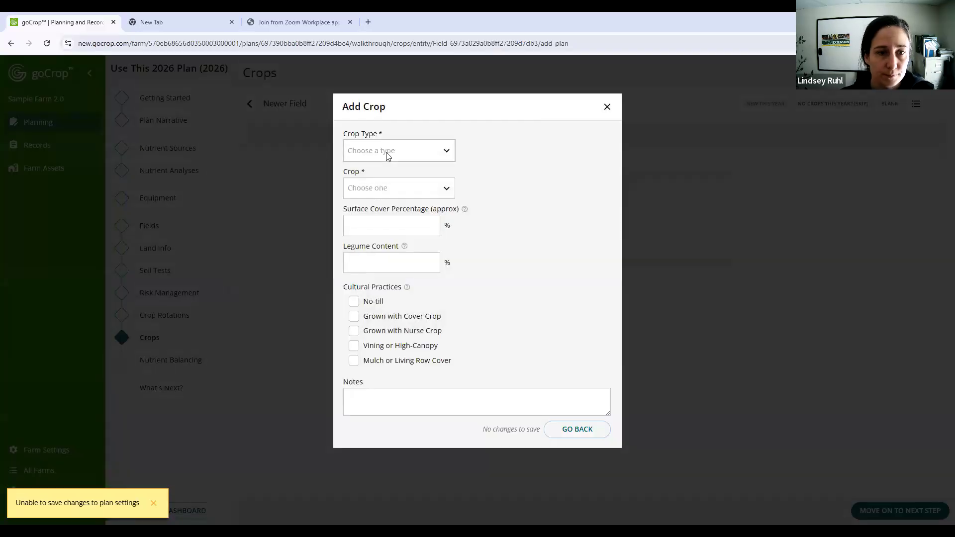
- Add annual Corn Silage to Newer Field with 15% surface cover, 0% legume content and Grown with Cover Crop, and save
left_click(385, 152)
left_click(374, 171)
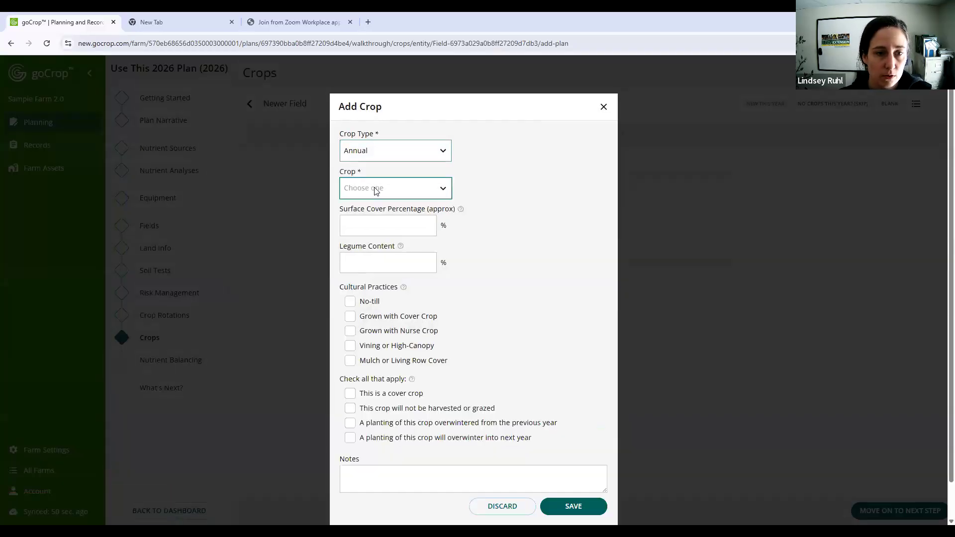
left_click(375, 189)
left_click(388, 221)
left_click(369, 221)
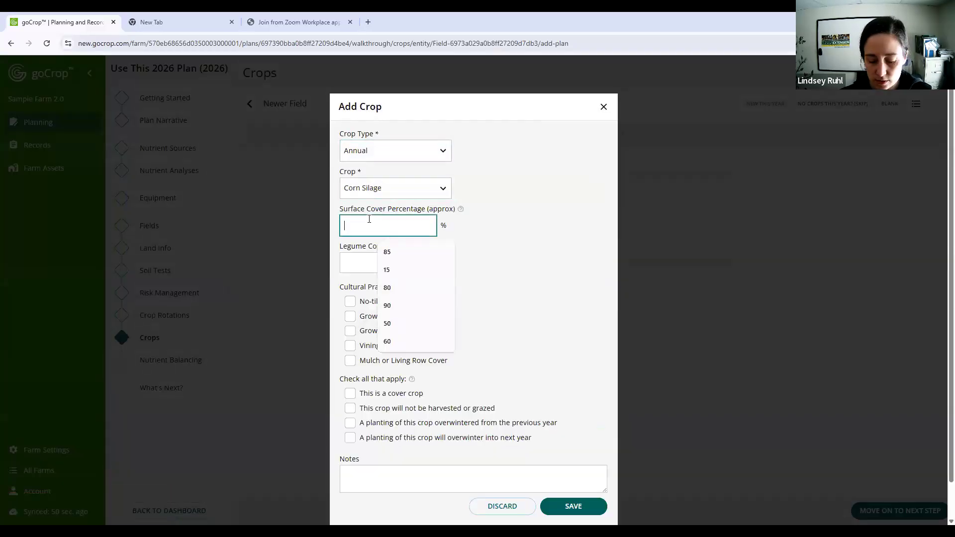
type("15")
left_click(358, 269)
type("0")
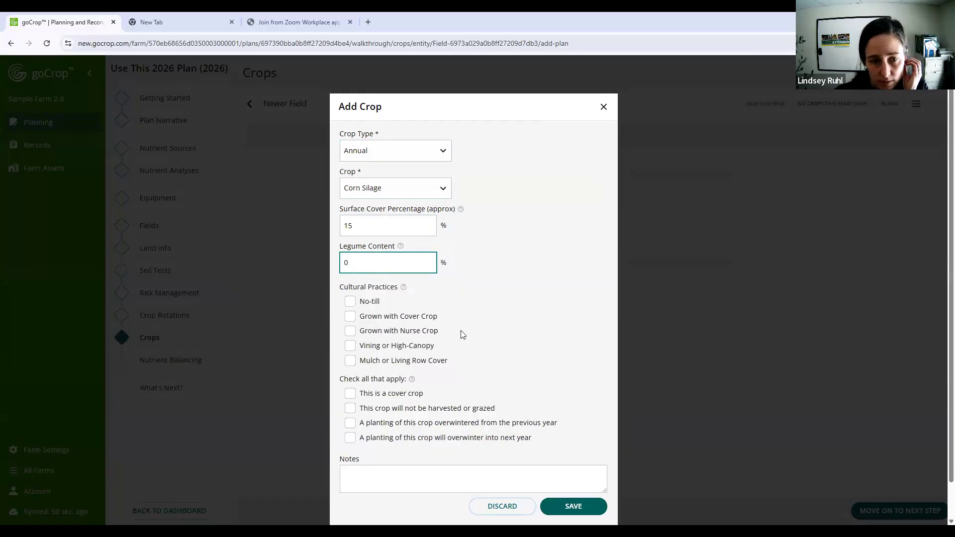
left_click(350, 317)
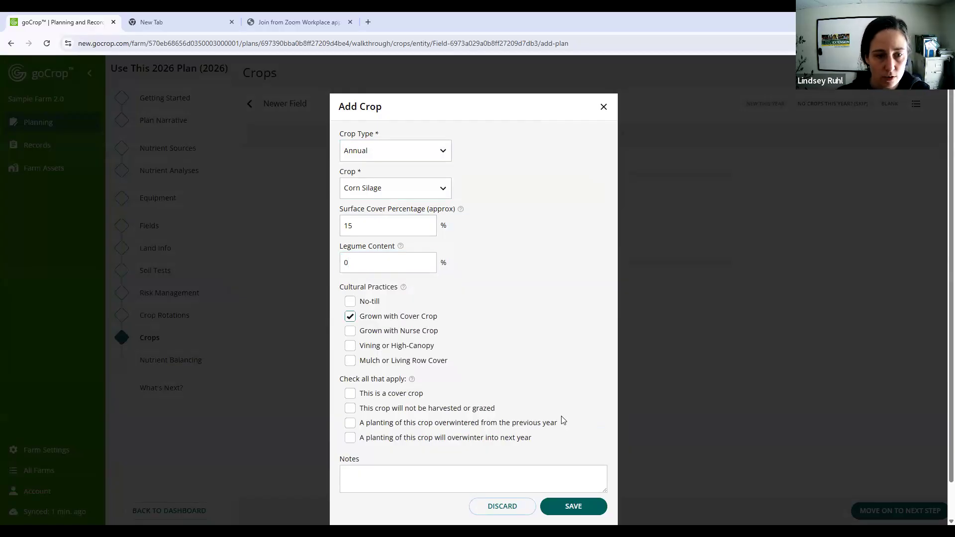
left_click(577, 508)
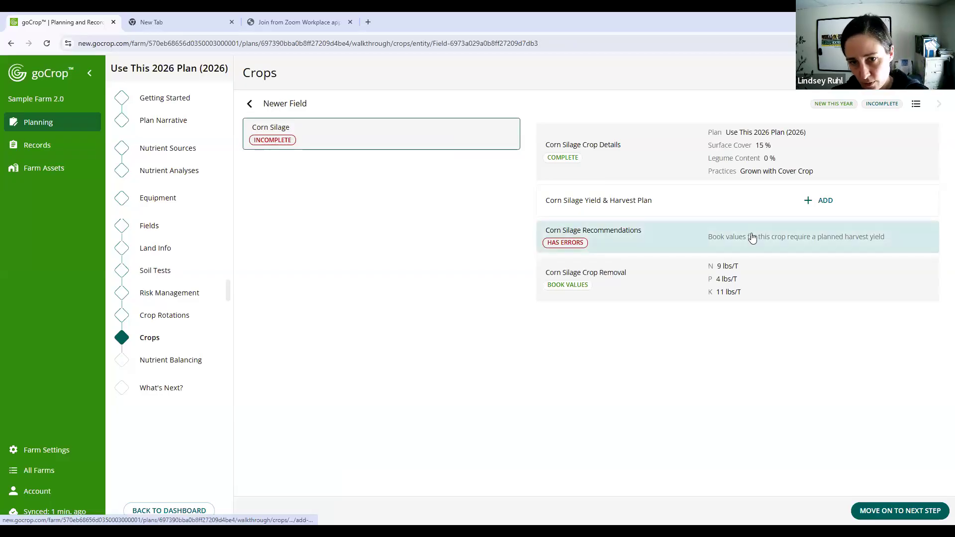
- Add a harvest plan for Newer Field's Corn Silage with 20 tons/acre total anticipated yield and save it
left_click(813, 201)
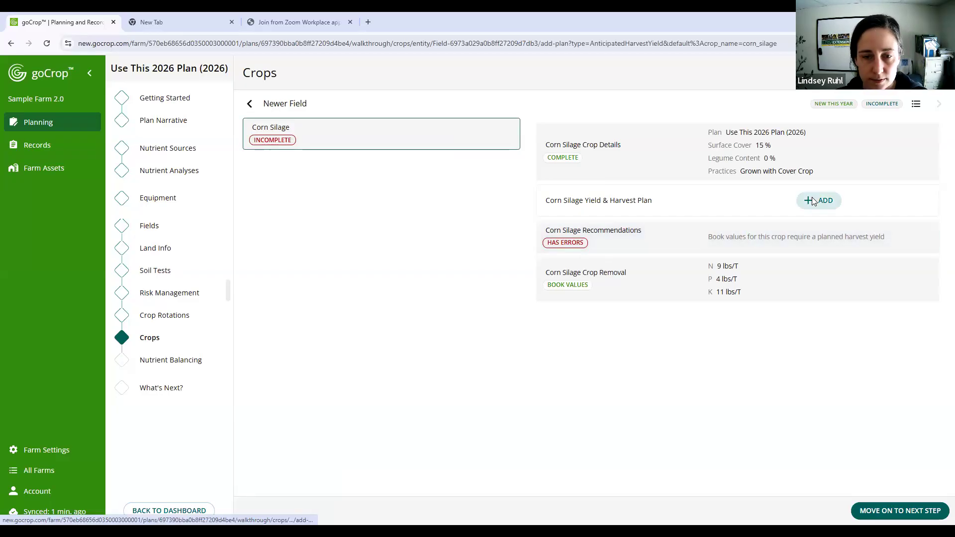
left_click(376, 214)
type("20")
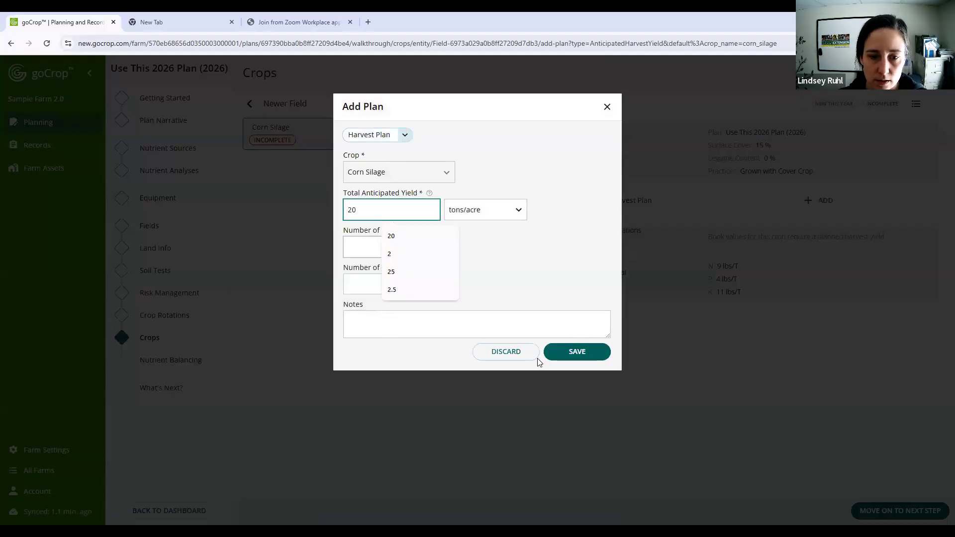
left_click(575, 351)
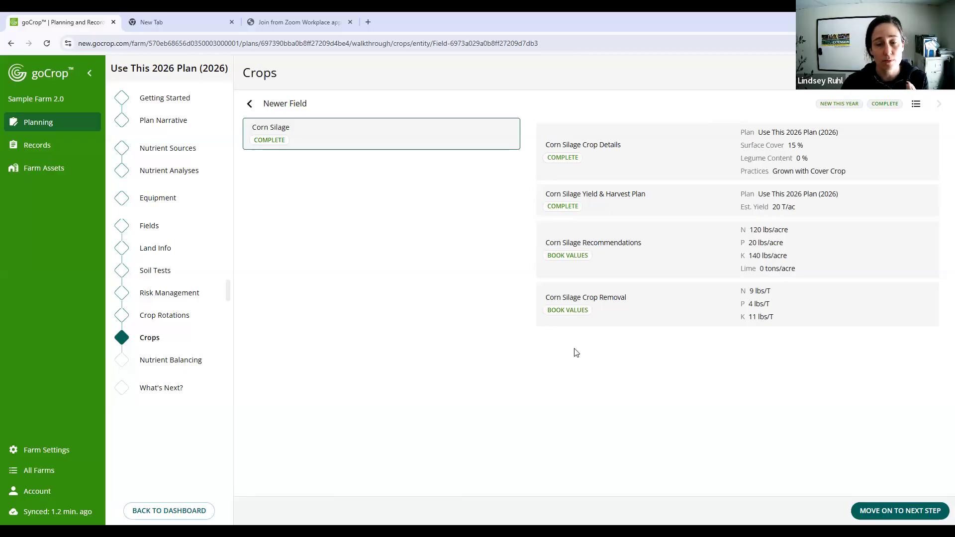
- Start adding another crop to Newer Field, choosing Perennial as the crop type and Hay as the crop
left_click(910, 73)
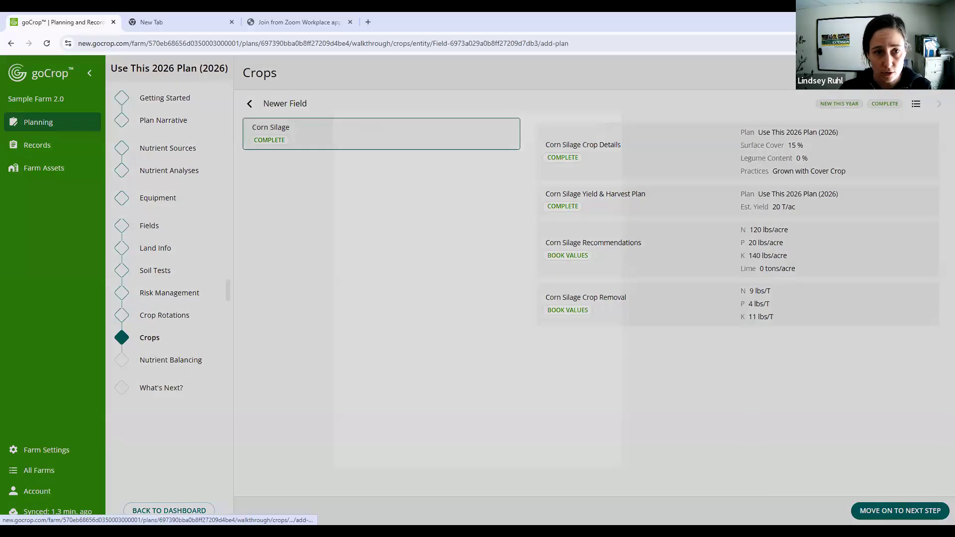
left_click(420, 148)
left_click(419, 149)
left_click(396, 195)
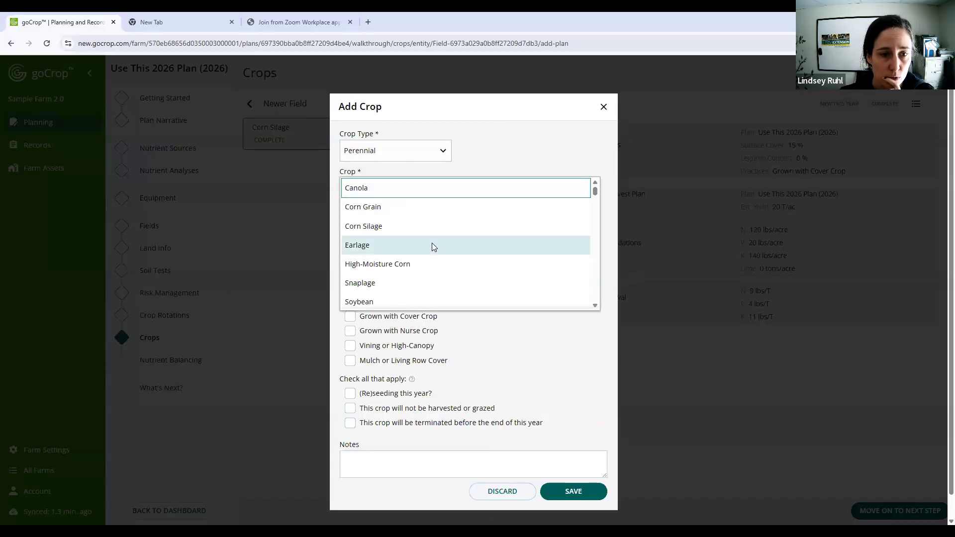
scroll(431, 246, "down", 3)
scroll(432, 246, "down", 4)
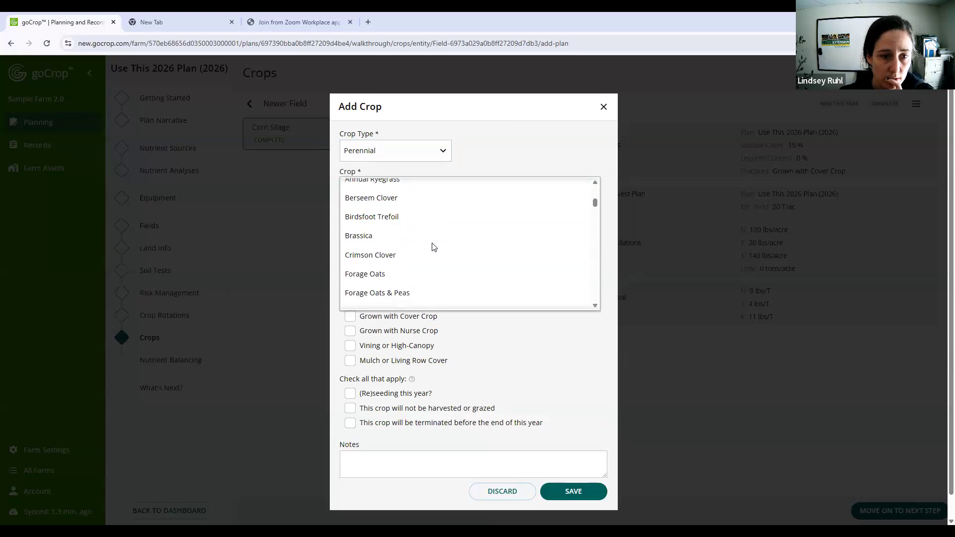
scroll(431, 246, "down", 1)
left_click(420, 256)
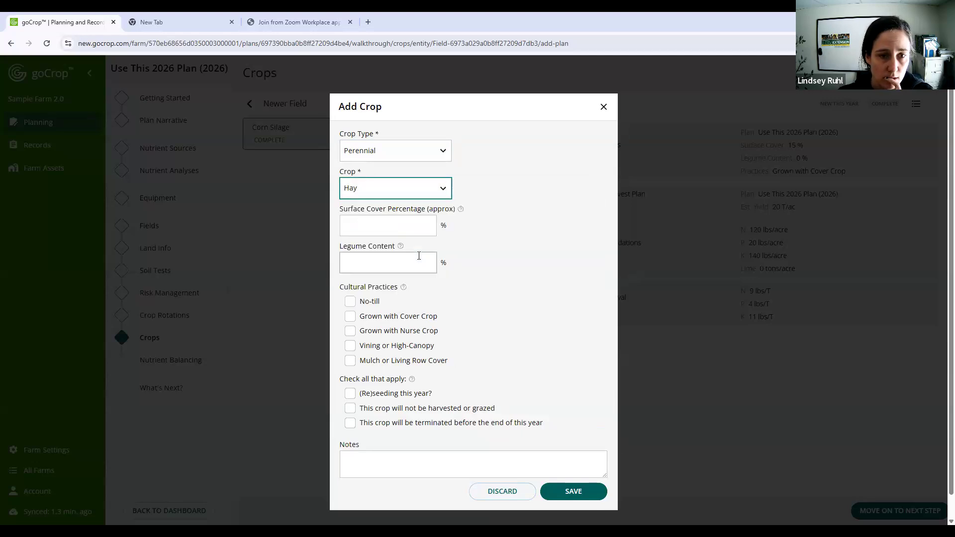
- Give the new Hay crop 85% surface cover, 20% legume content and the Grown with Nurse Crop practice, and save it
left_click(400, 230)
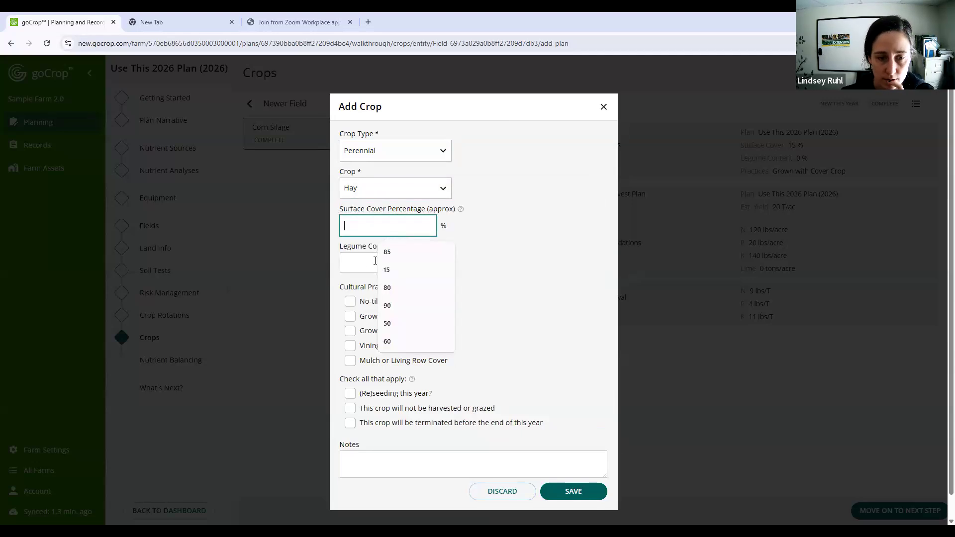
left_click(386, 252)
left_click(375, 262)
type("20")
left_click(351, 319)
left_click(350, 330)
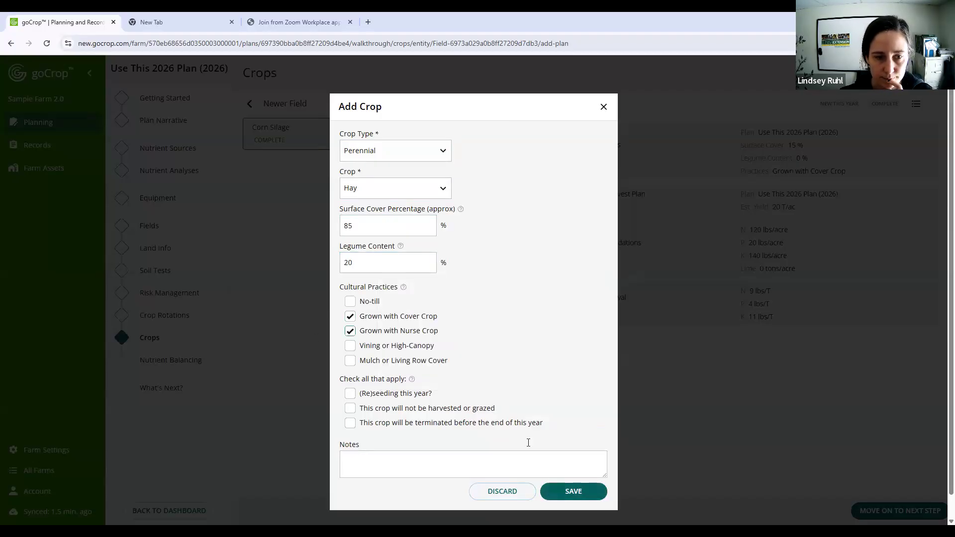
left_click(565, 493)
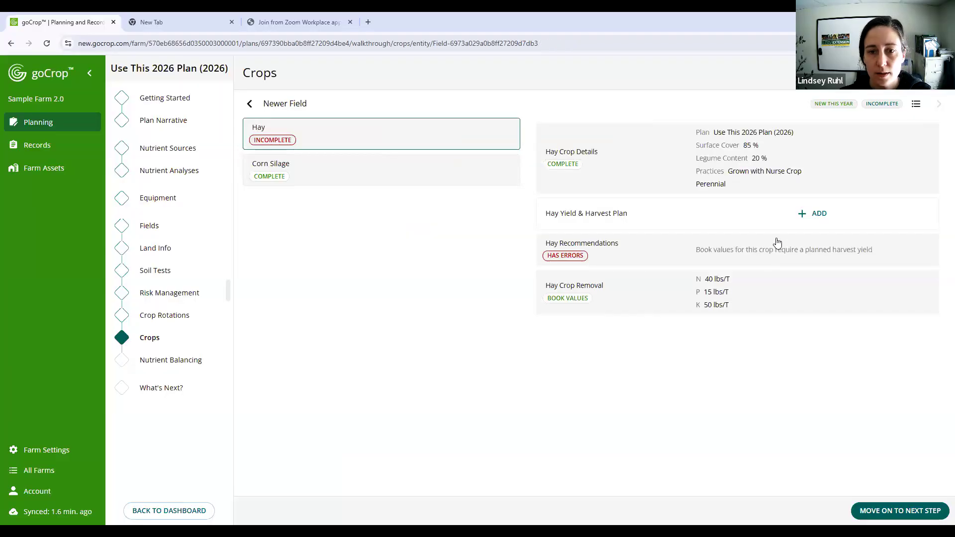
- Add a harvest plan for Newer Field's Hay with 1.5 tons/acre anticipated yield and 1 harvest, and save it
left_click(811, 213)
left_click(388, 213)
type("1.5")
left_click(354, 248)
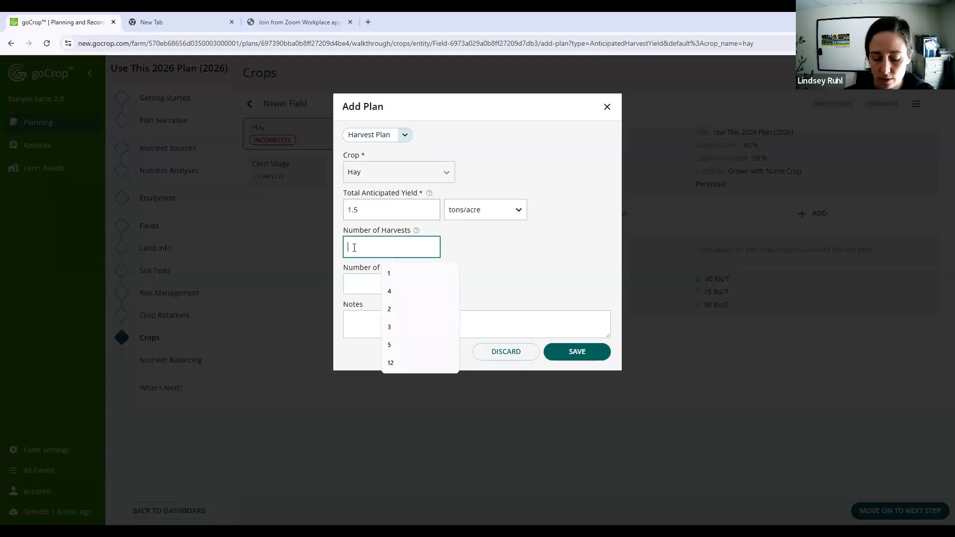
type("1")
left_click(586, 347)
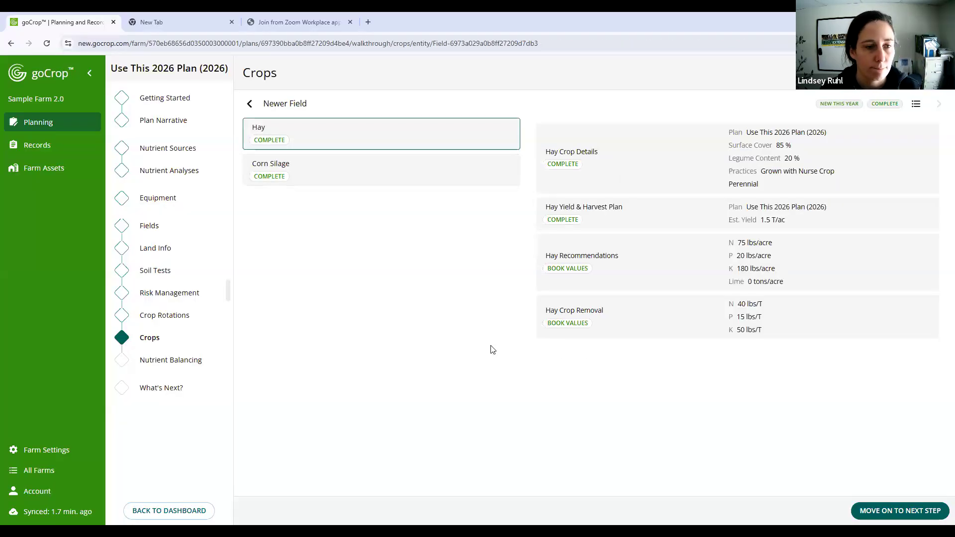
- Go to the nutrient balancing stage, open Back Field, and read the help tips for its nutrient balance
left_click(181, 298)
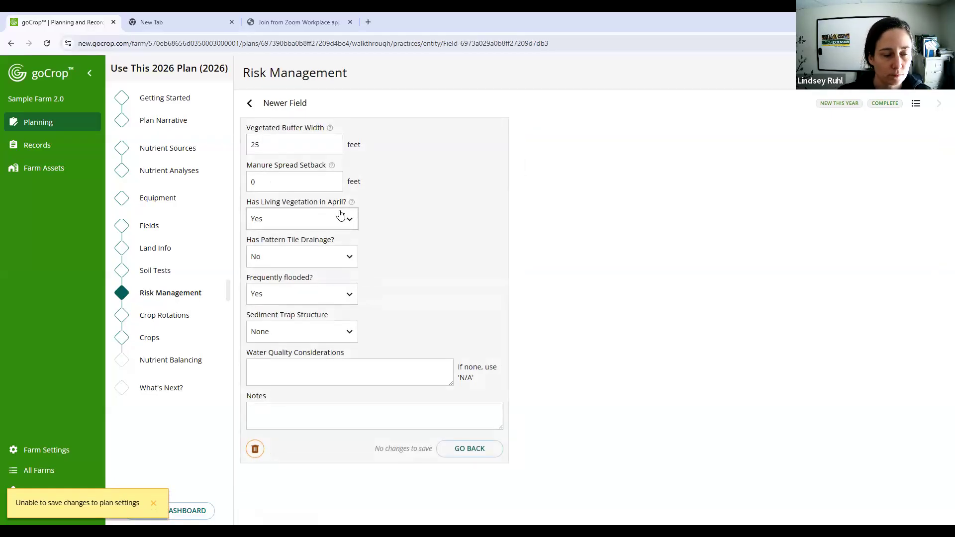
left_click(152, 364)
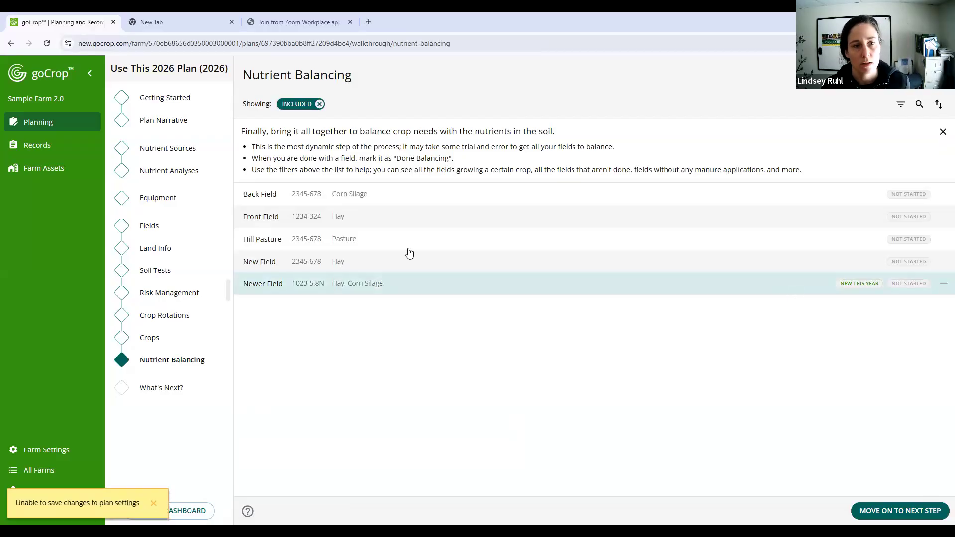
left_click(395, 189)
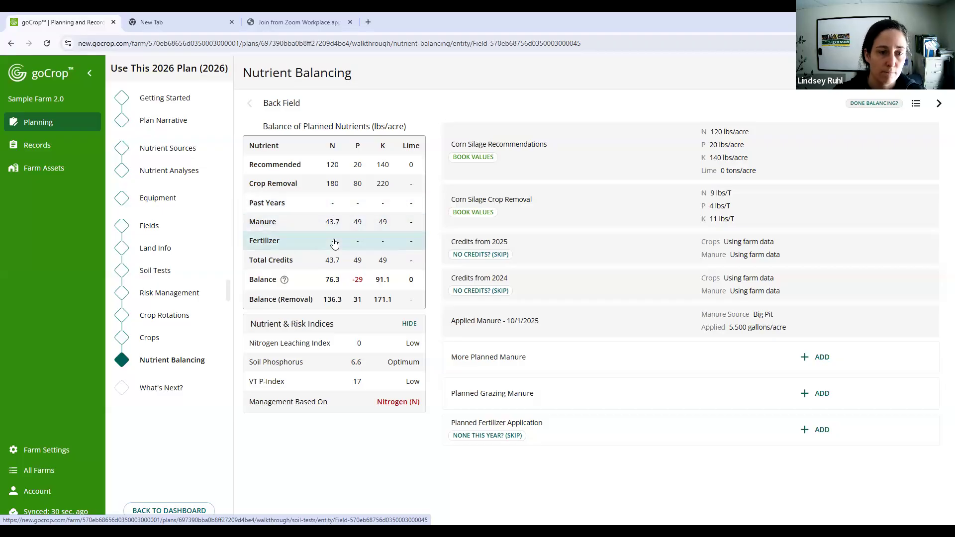
left_click(285, 281)
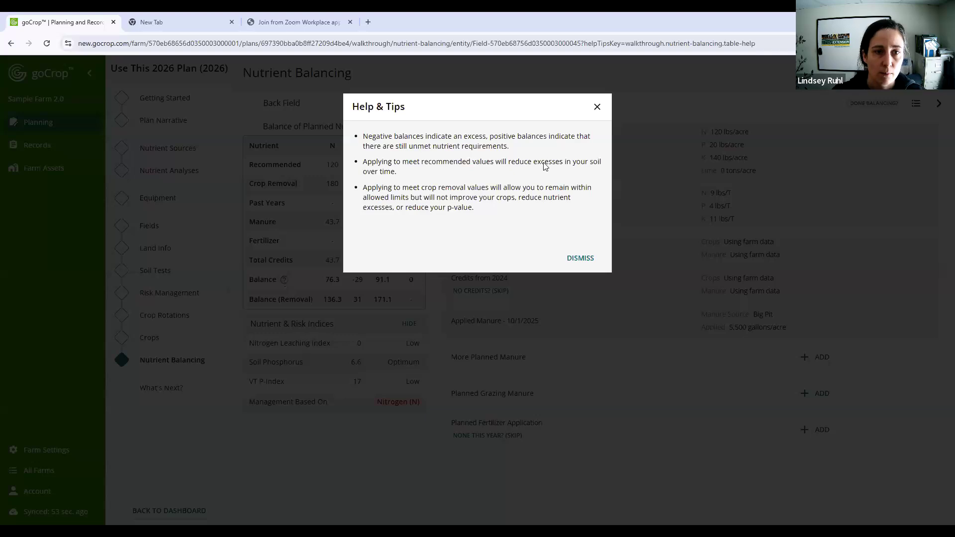
left_click(597, 107)
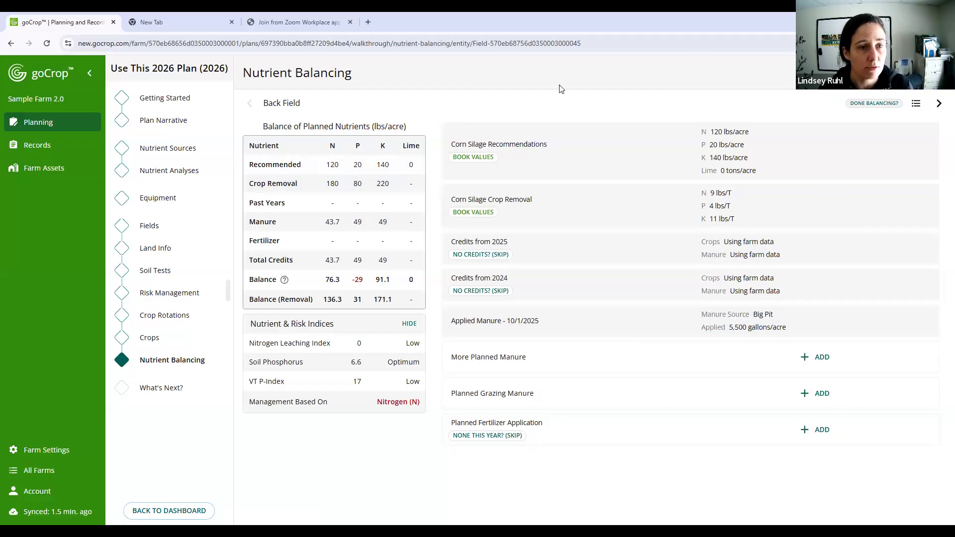
left_click(89, 75)
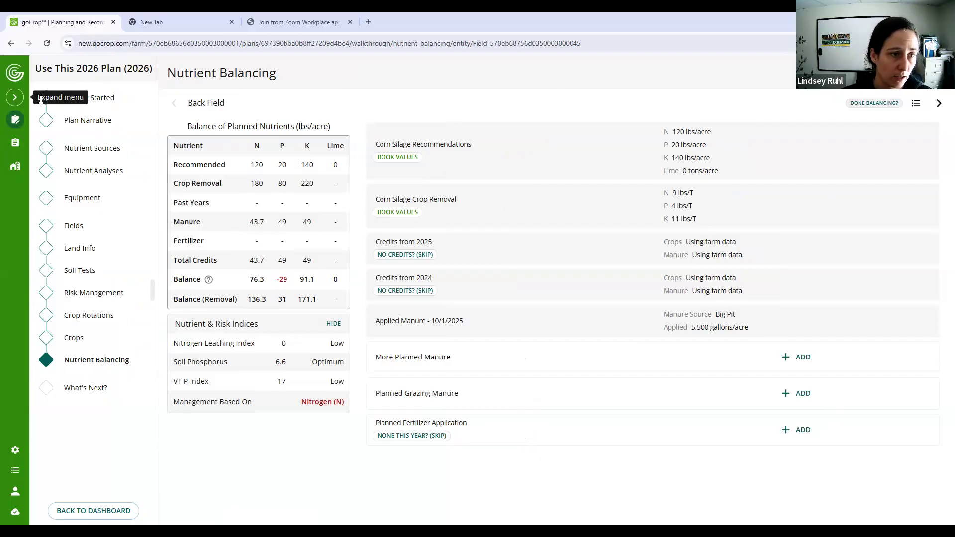
left_click(14, 99)
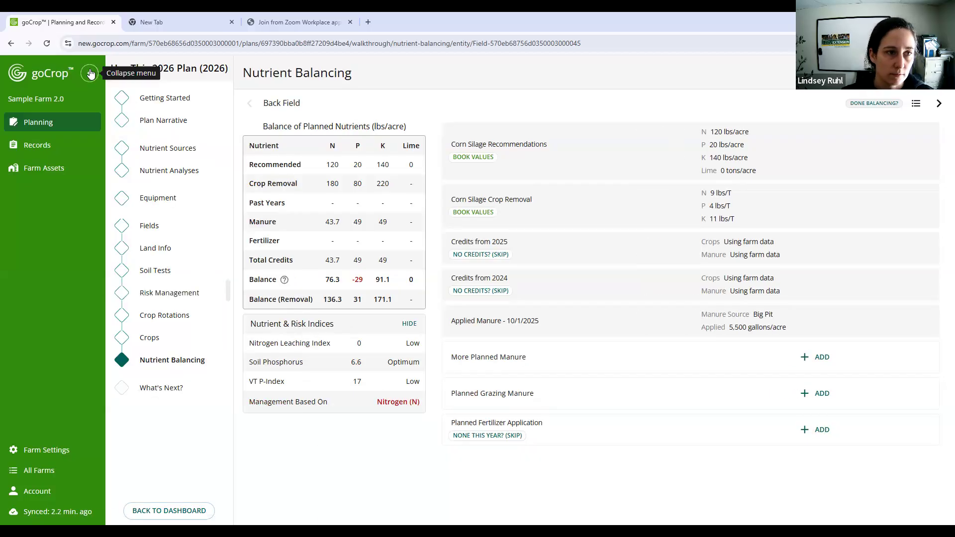
left_click(90, 73)
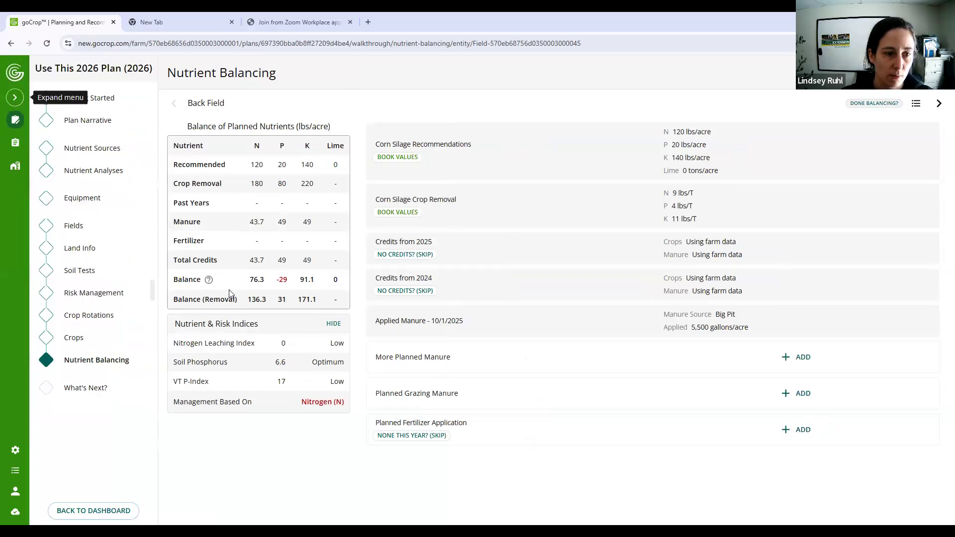
left_click(15, 97)
left_click(228, 292)
left_click(111, 289)
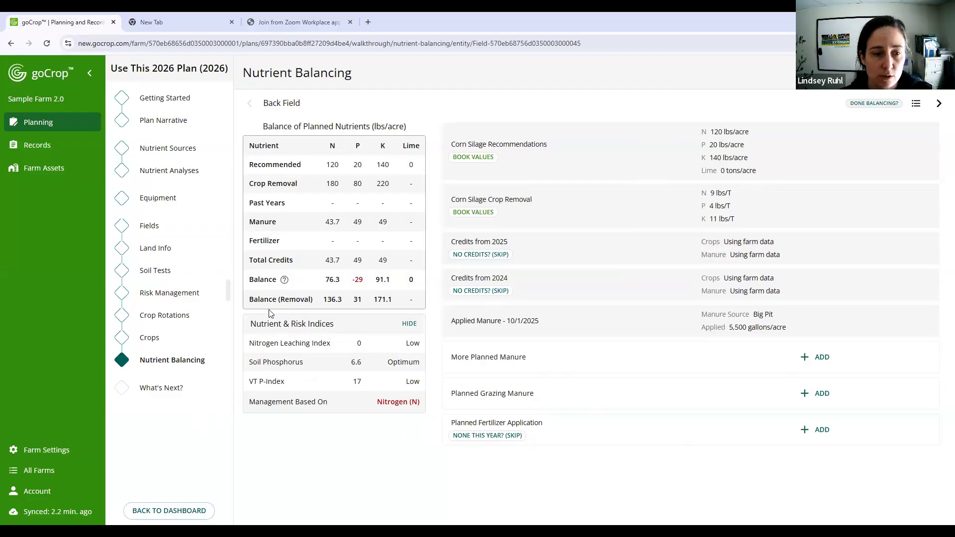
- Examine Back Field's nitrogen leaching index and soil phosphorus rating among its nutrient and risk indices
left_click_drag(254, 342, 361, 345)
left_click(361, 344)
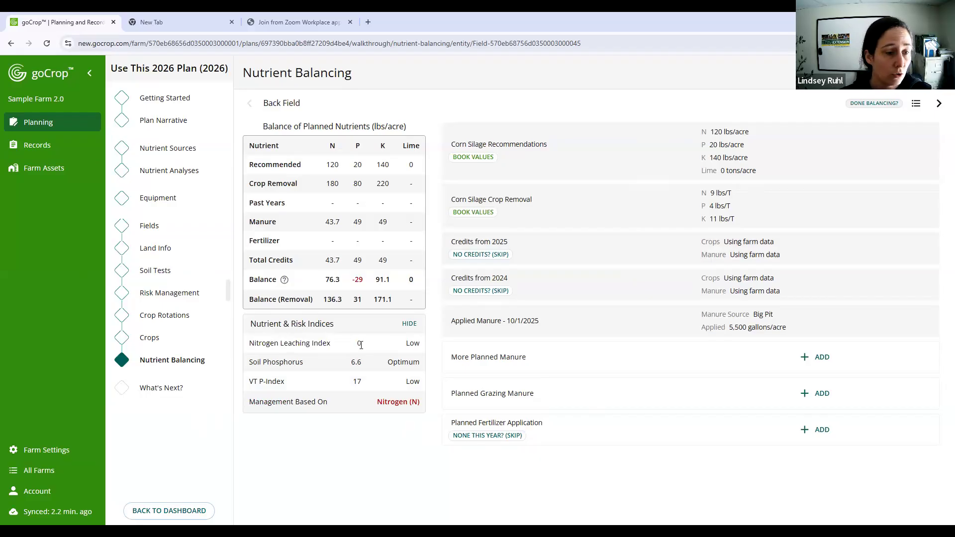
left_click(187, 295)
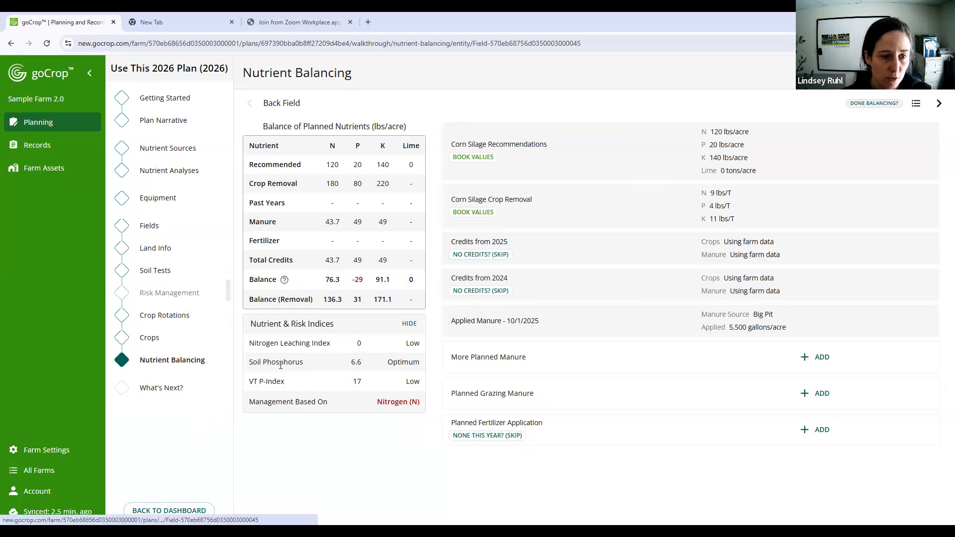
left_click_drag(250, 362, 331, 364)
left_click(340, 364)
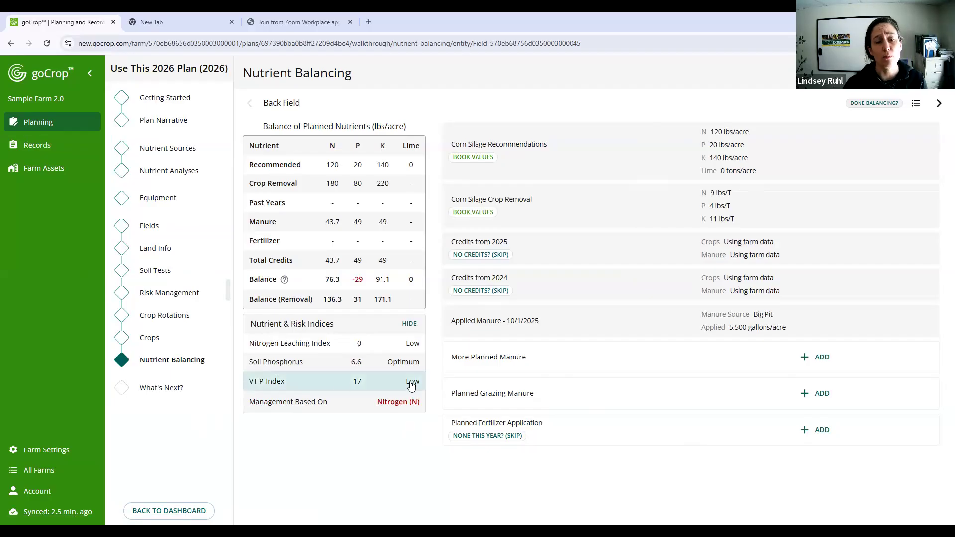
- View the planned VT P-Index breakdown for Back Field, look through its factors, and close it
left_click(321, 380)
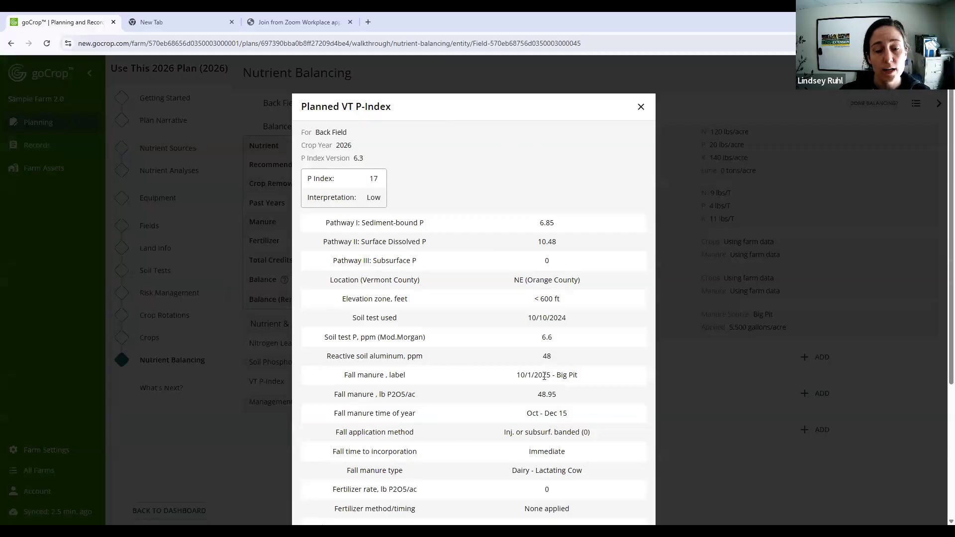
scroll(545, 377, "down", 4)
scroll(546, 374, "up", 4)
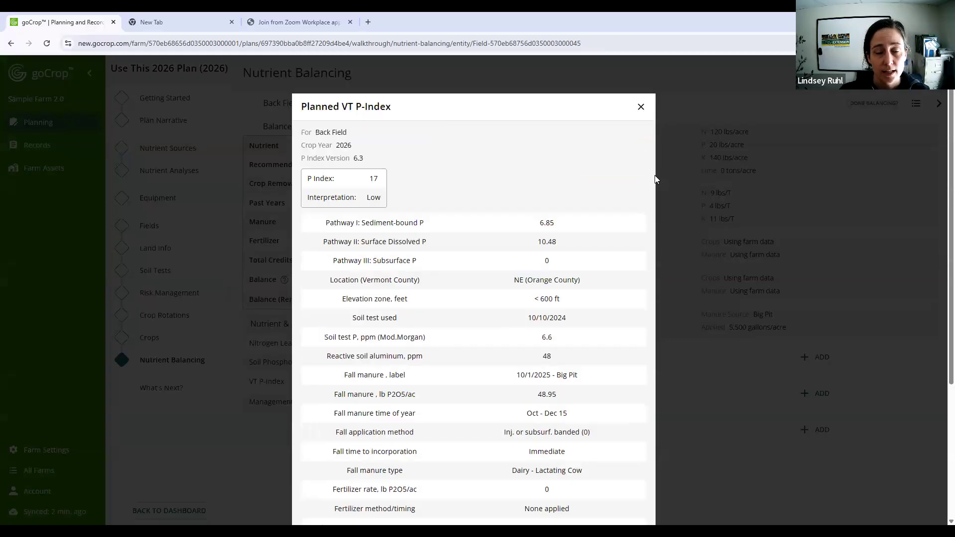
key("Escape")
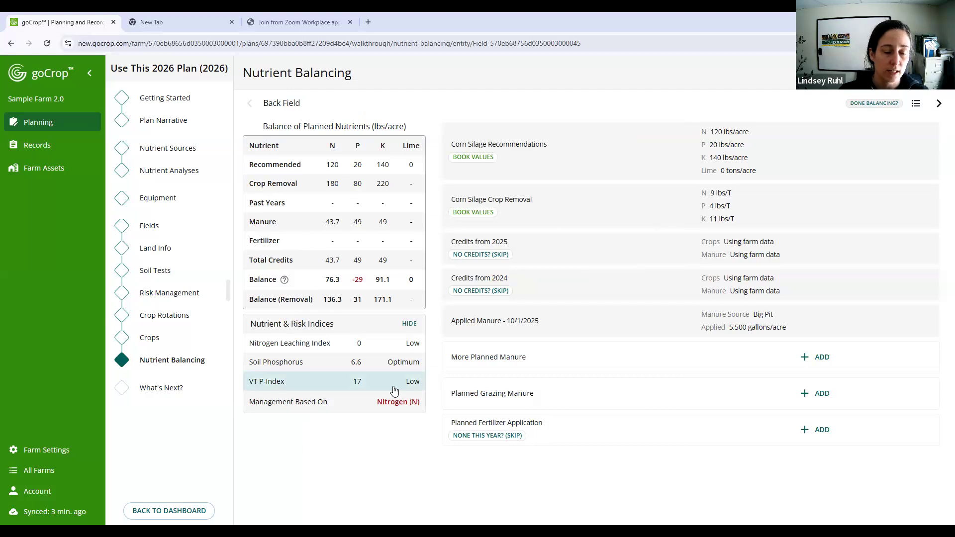
left_click(332, 383)
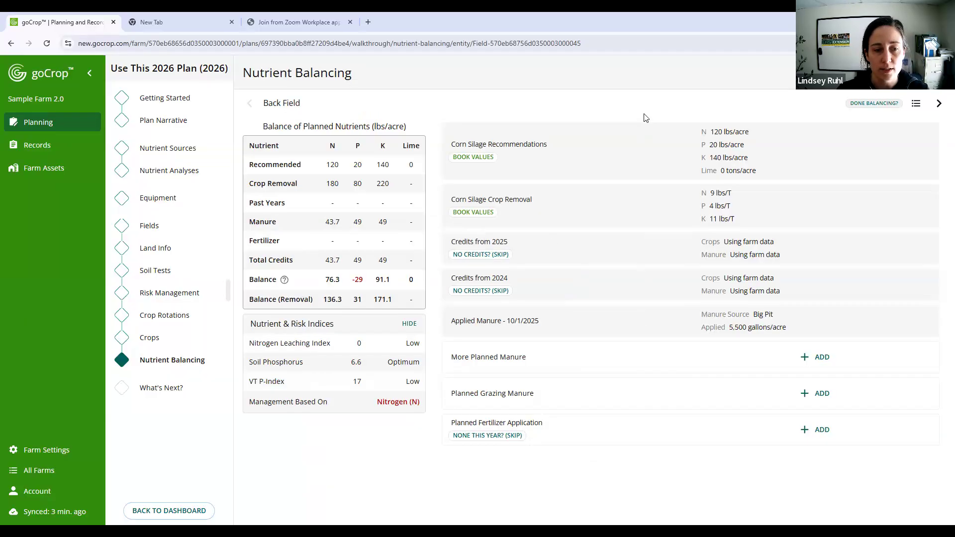
left_click(641, 112)
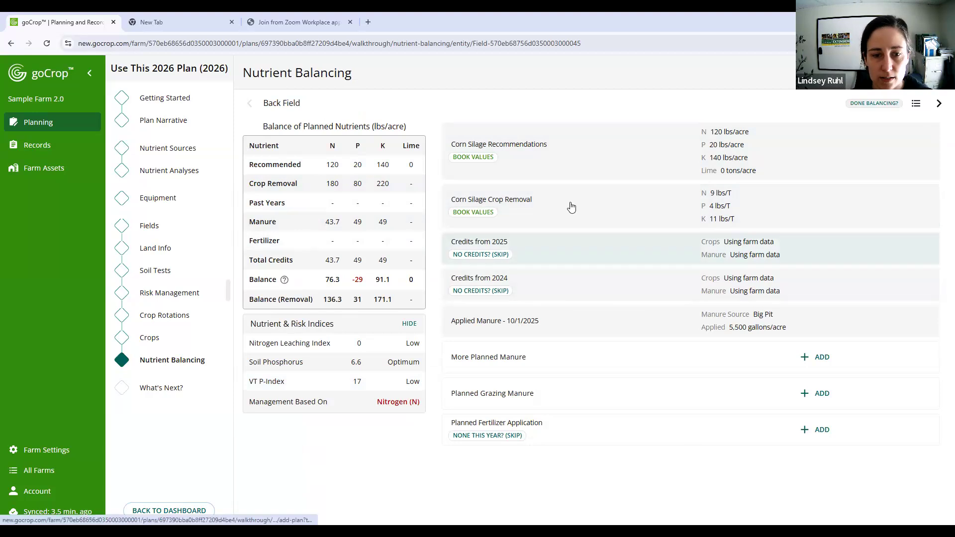
- Compare the crop details behind Back Field's recommended nutrients and crop removal values, and return to the full item list
left_click(311, 170)
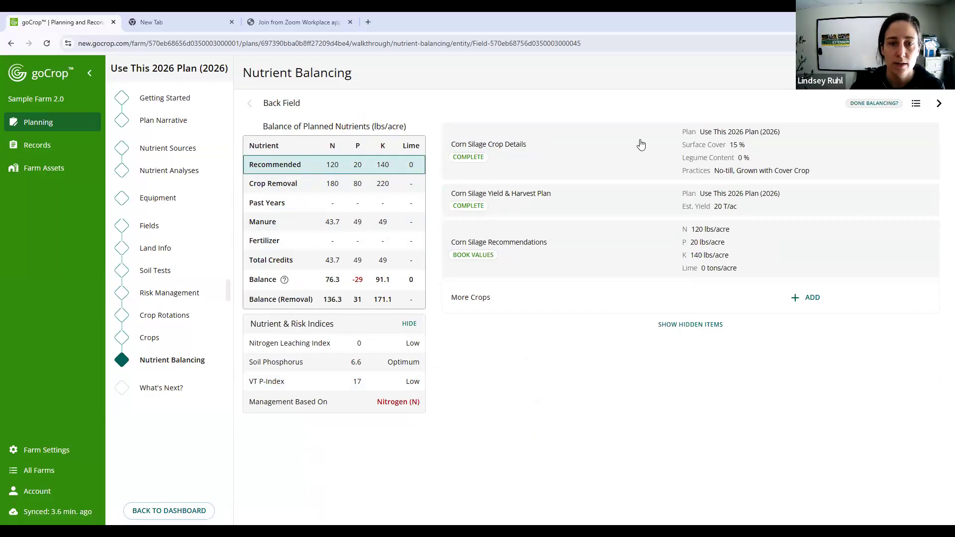
left_click(302, 188)
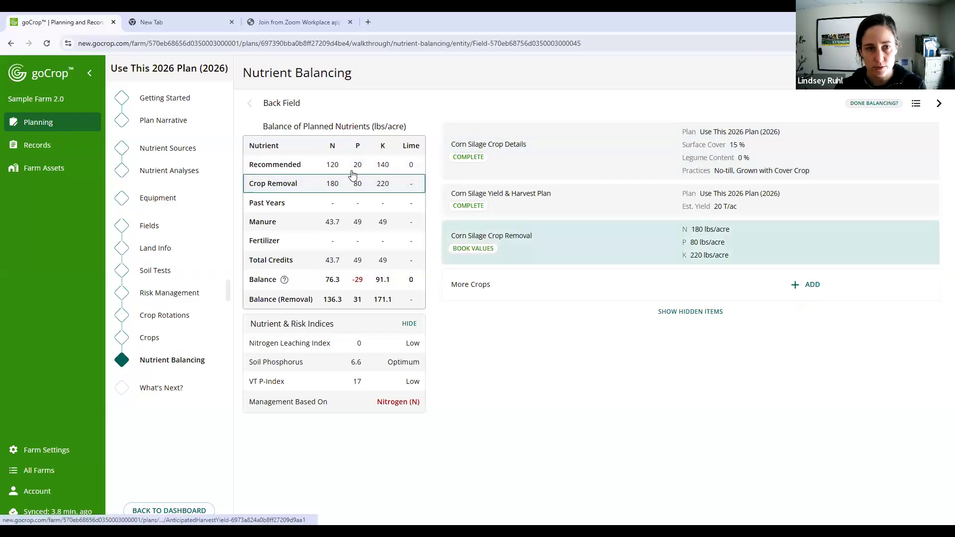
left_click(294, 165)
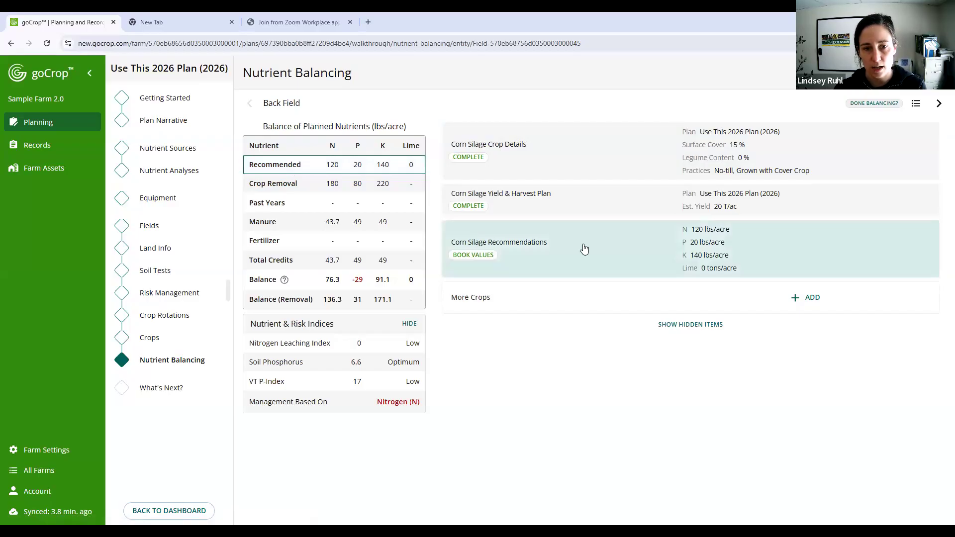
mouse_move(313, 189)
left_mouse_down()
mouse_move(307, 161)
mouse_move(309, 171)
left_mouse_up()
left_click(309, 171)
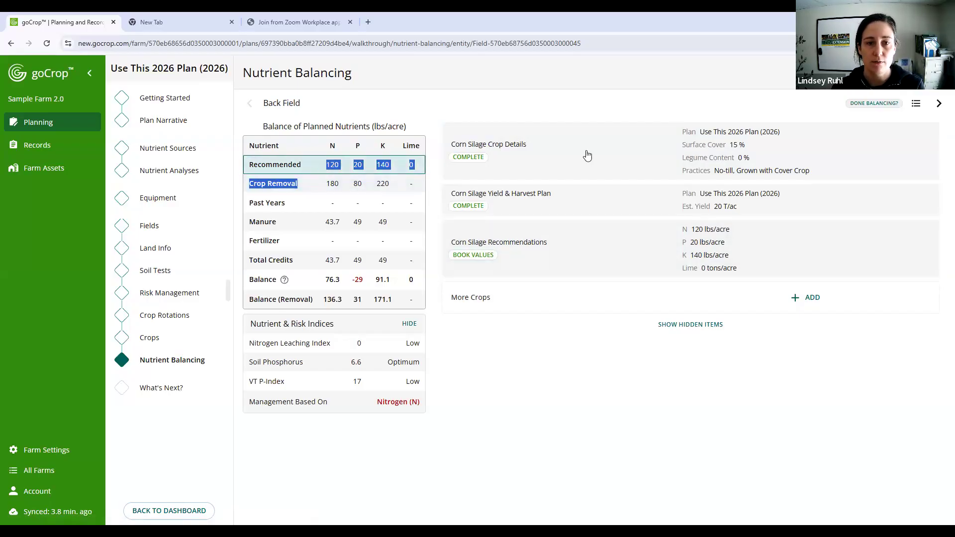
left_click(309, 183)
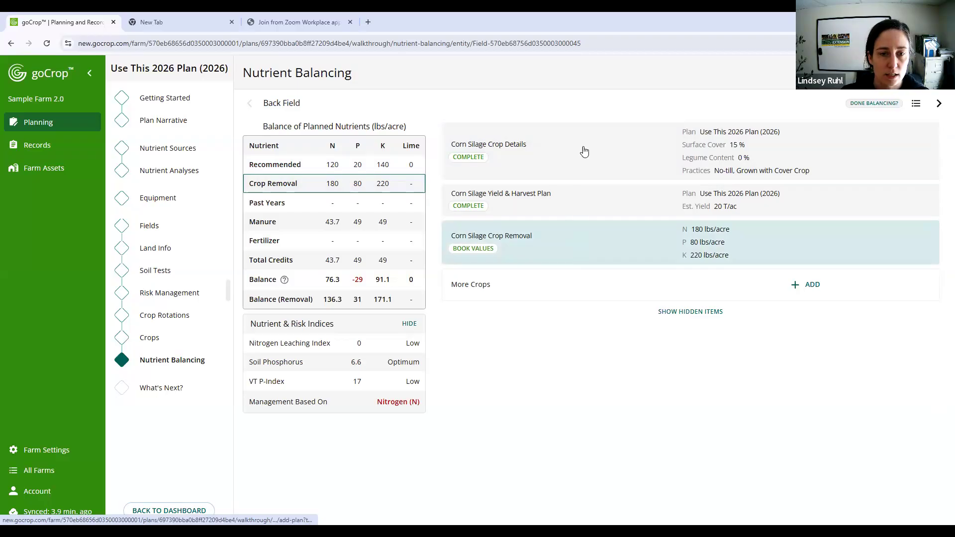
left_click(306, 189)
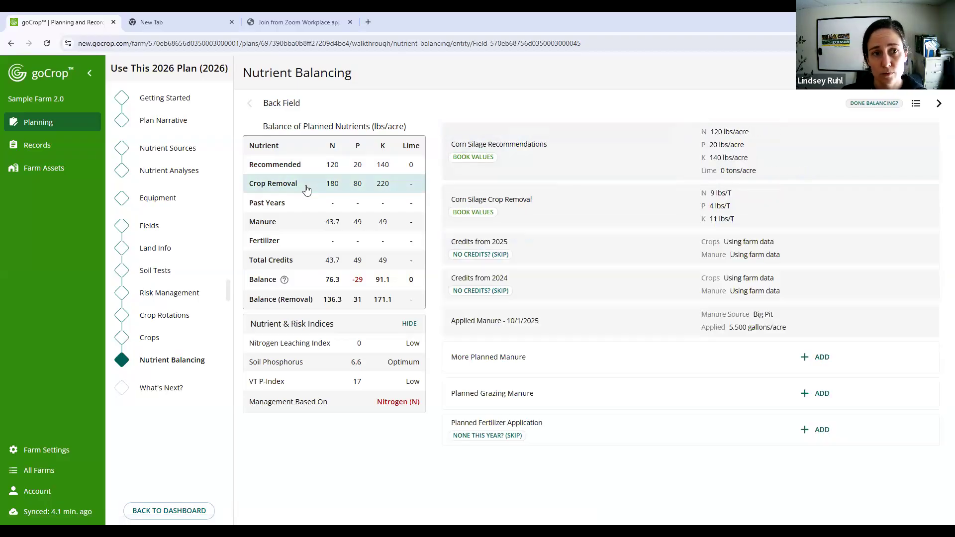
- Examine the items behind Back Field's crop removal, past years, manure and fertilizer values, and return to the full item list
left_click(307, 189)
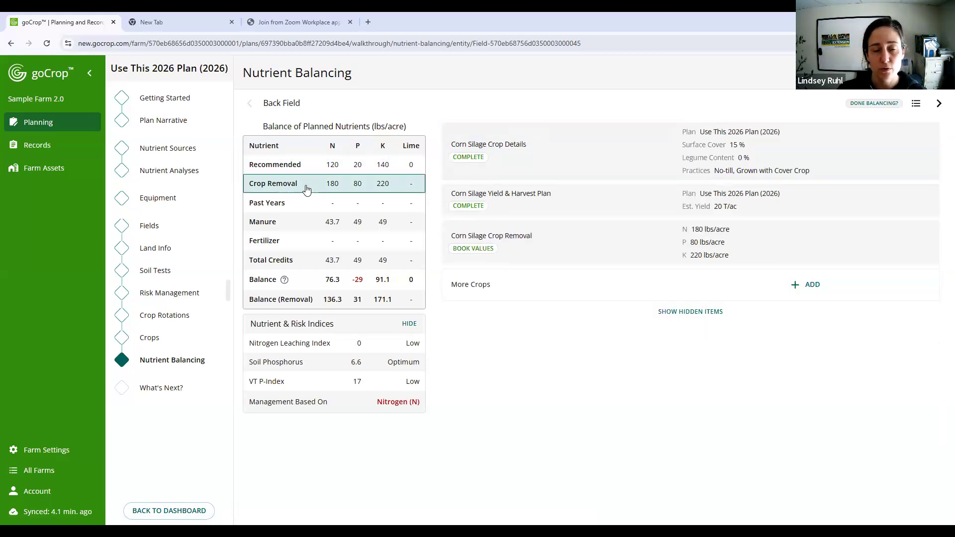
left_click(282, 192)
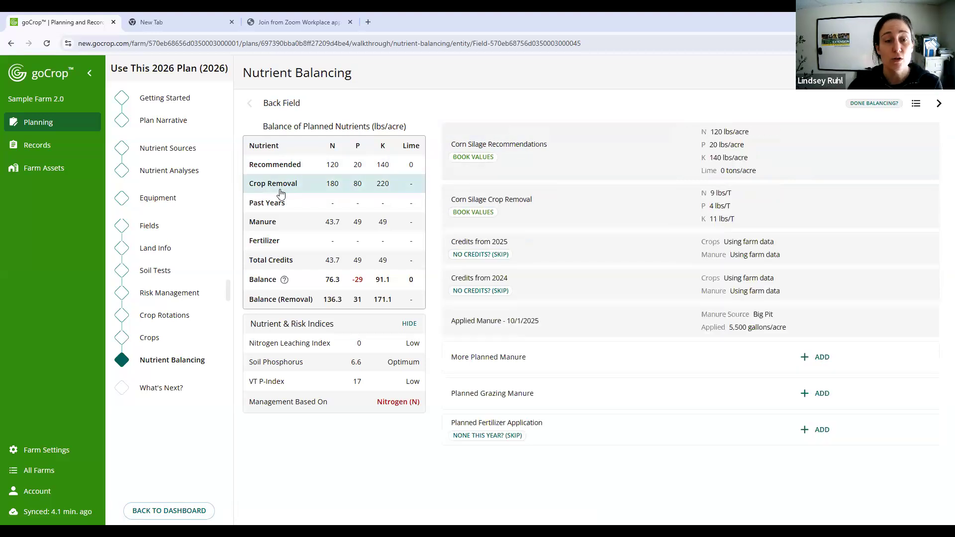
left_click(303, 207)
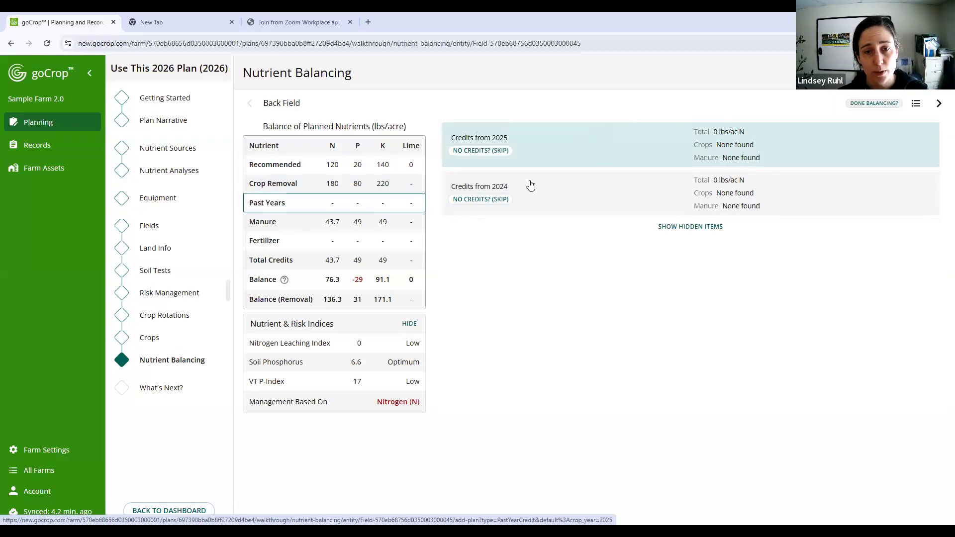
left_click(319, 225)
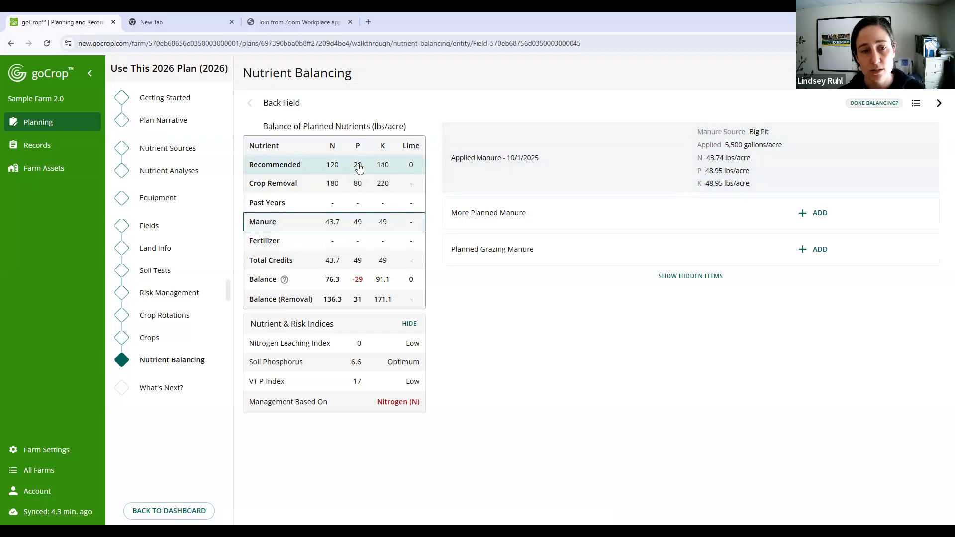
left_click(355, 241)
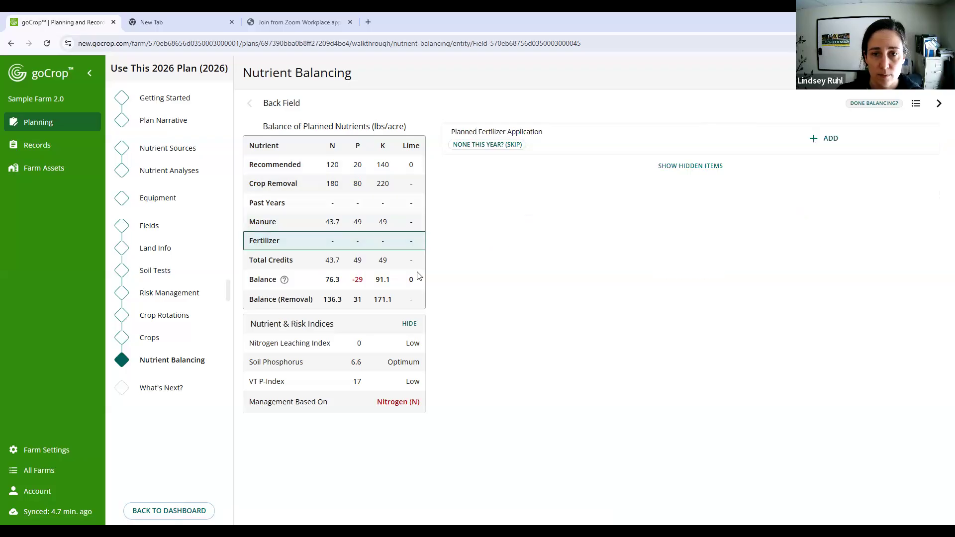
left_click(315, 242)
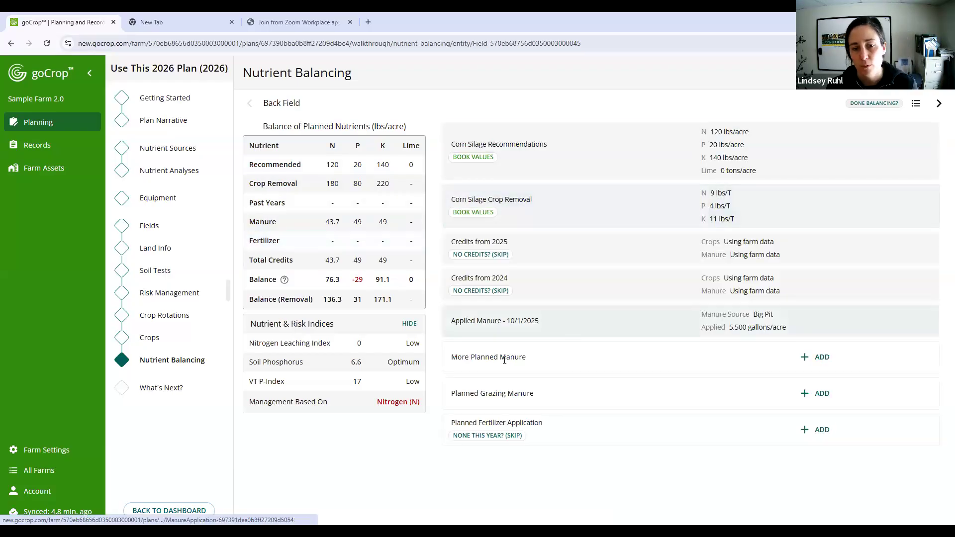
left_click(803, 430)
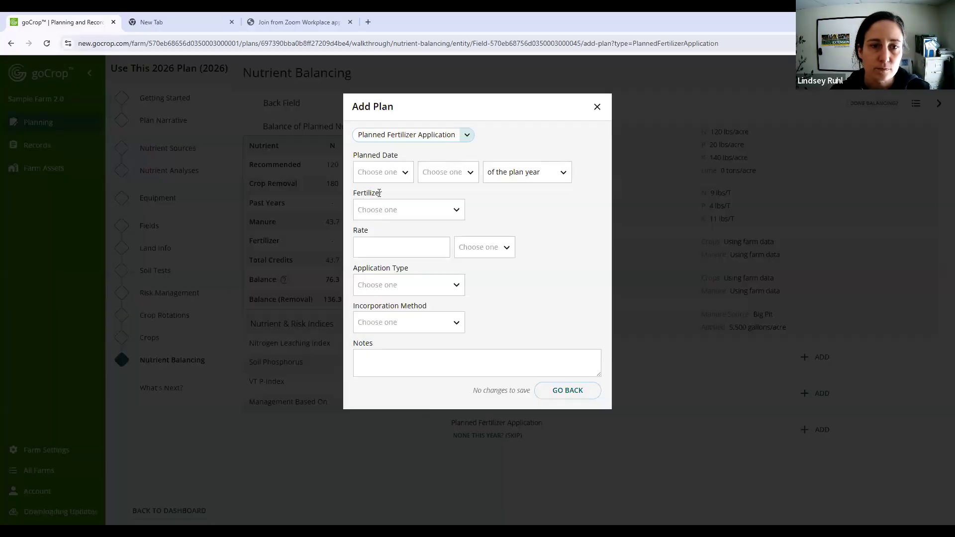
left_click(382, 181)
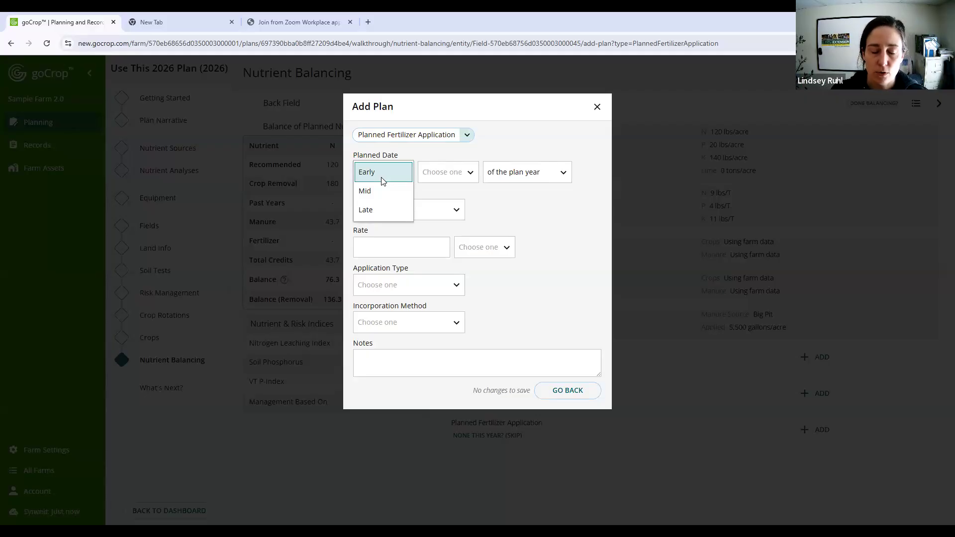
left_click(378, 191)
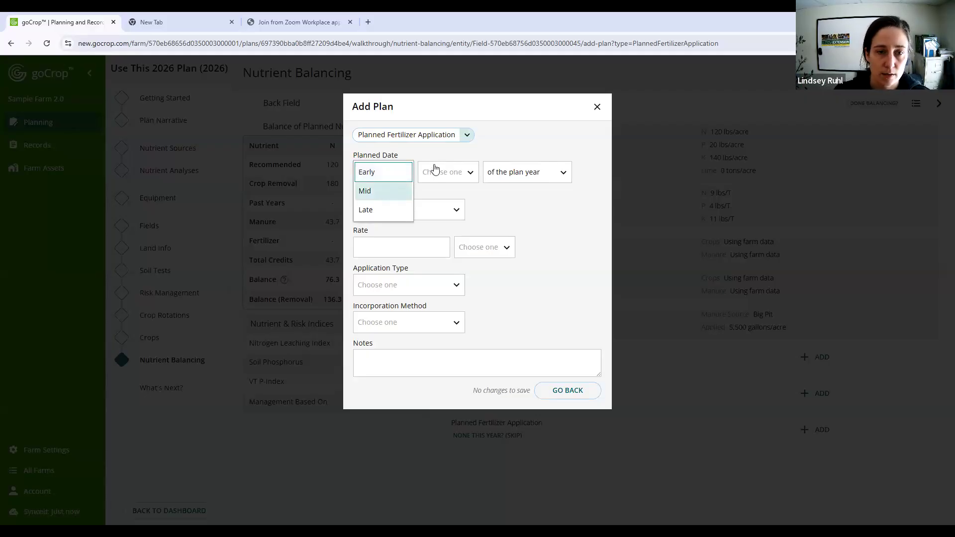
left_click(428, 176)
left_click(419, 266)
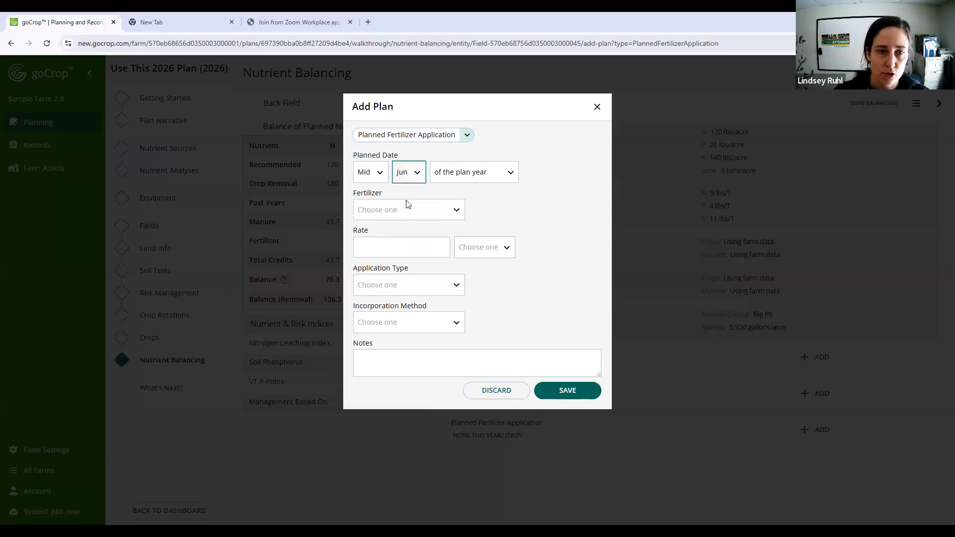
left_click(400, 212)
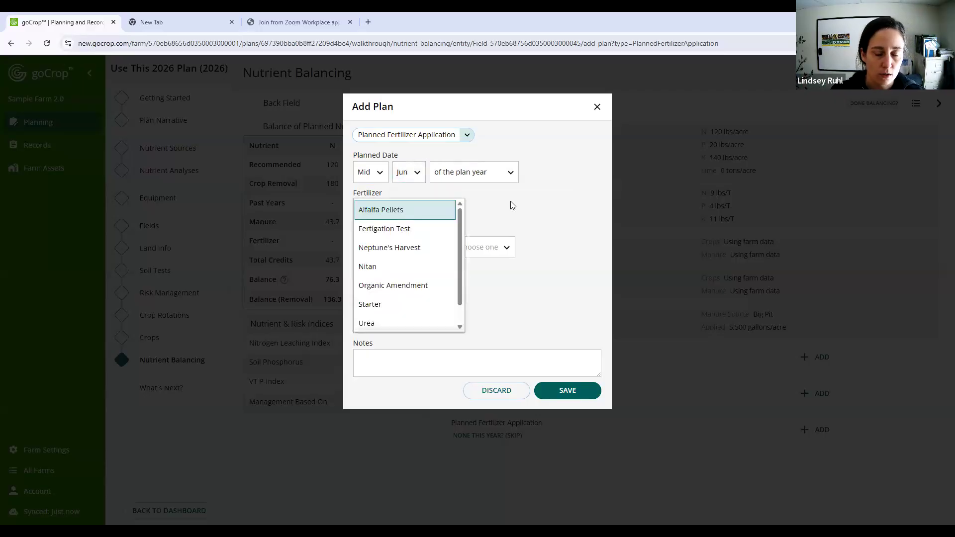
left_click(541, 219)
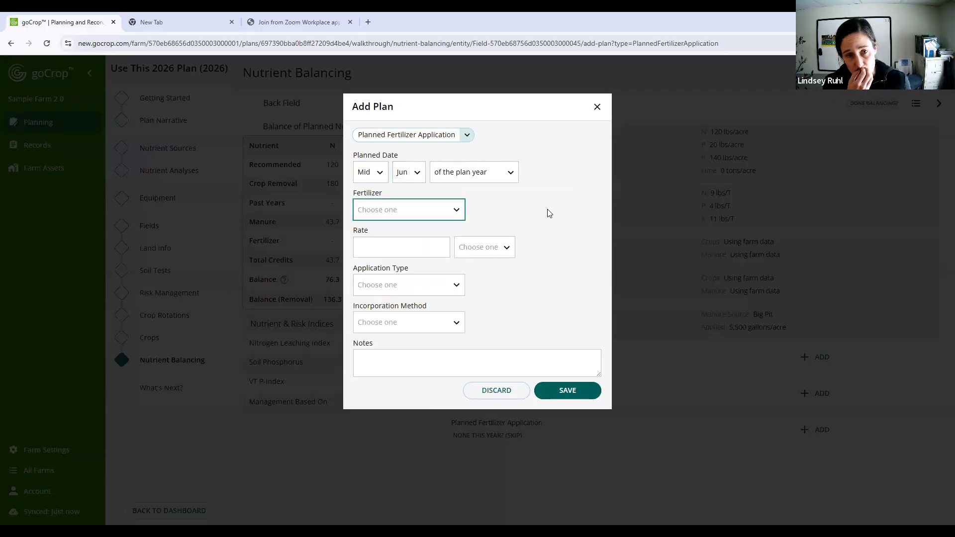
left_click(456, 212)
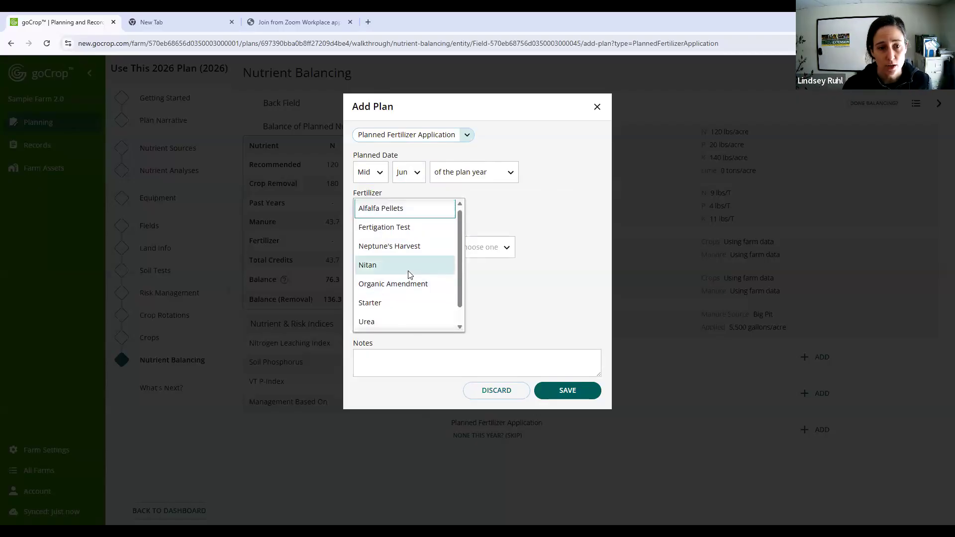
scroll(404, 264, "down", 1)
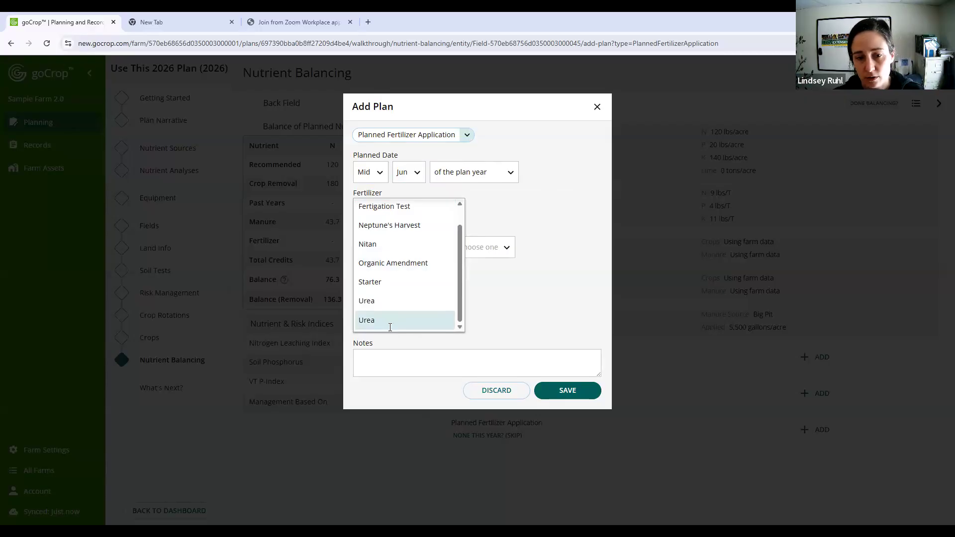
left_click(497, 391)
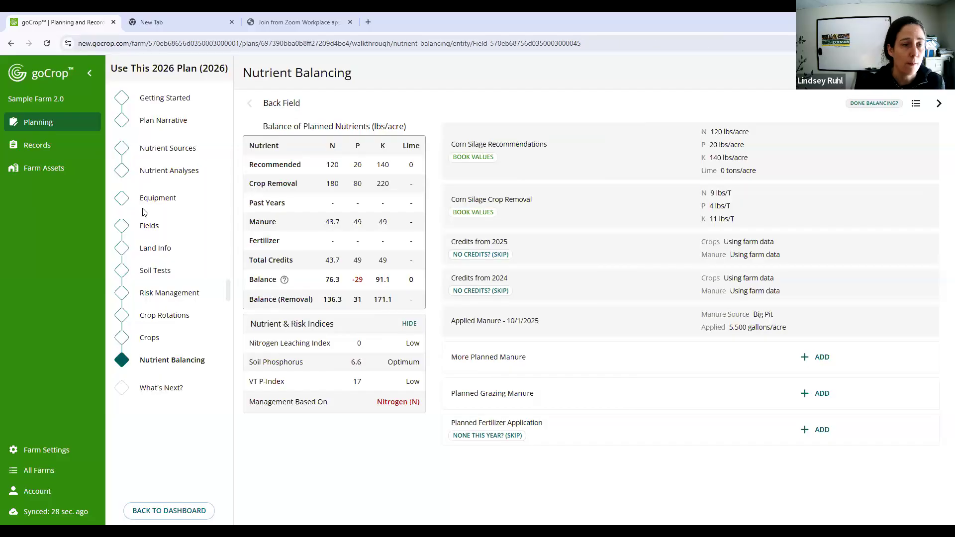
- Rename the dry Urea fertilizer in the nutrient sources to Urea-Dry and apply the change from 2026 onwards
left_click(168, 150)
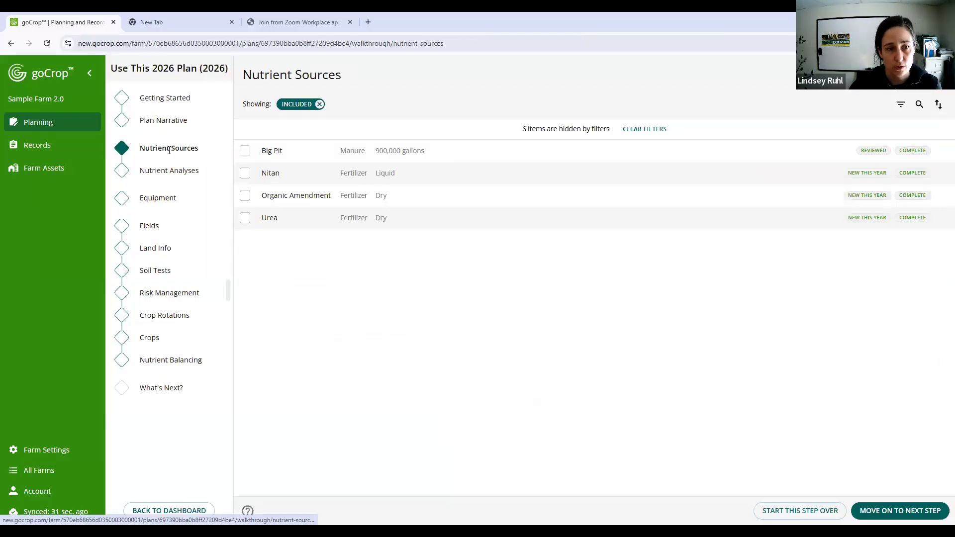
left_click(432, 218)
left_click(297, 151)
type("-dry")
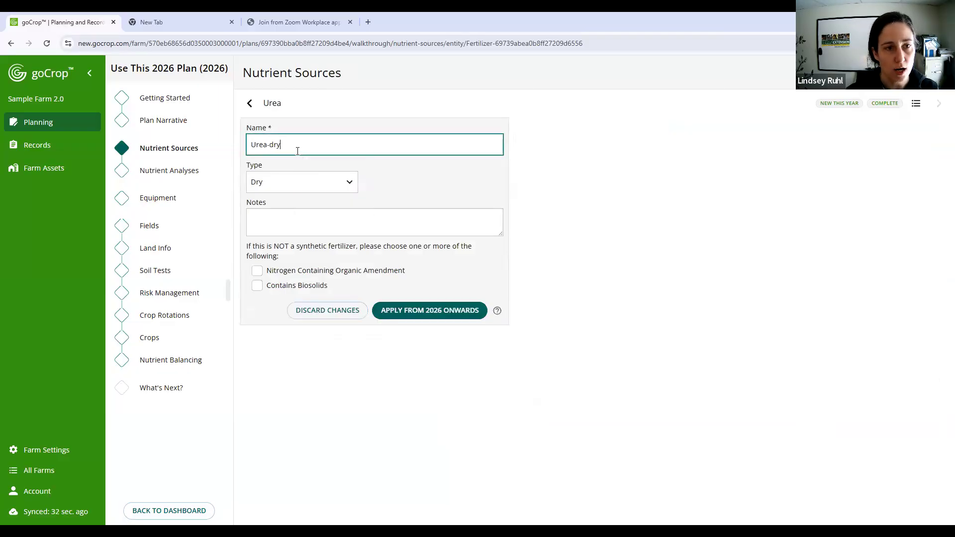
key("BackSpace")
key("BackSpace")
key("BackSpace")
type("Dry")
left_click(437, 310)
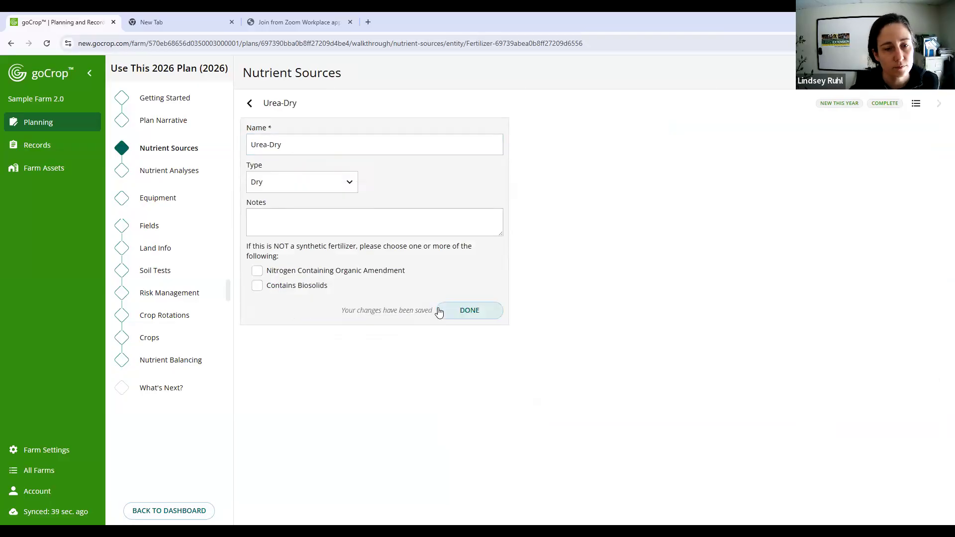
- Start a planned fertilizer application for Back Field in nutrient balancing, dated Mid Jun of the plan year, with Urea-Dry as the fertilizer
left_click(180, 360)
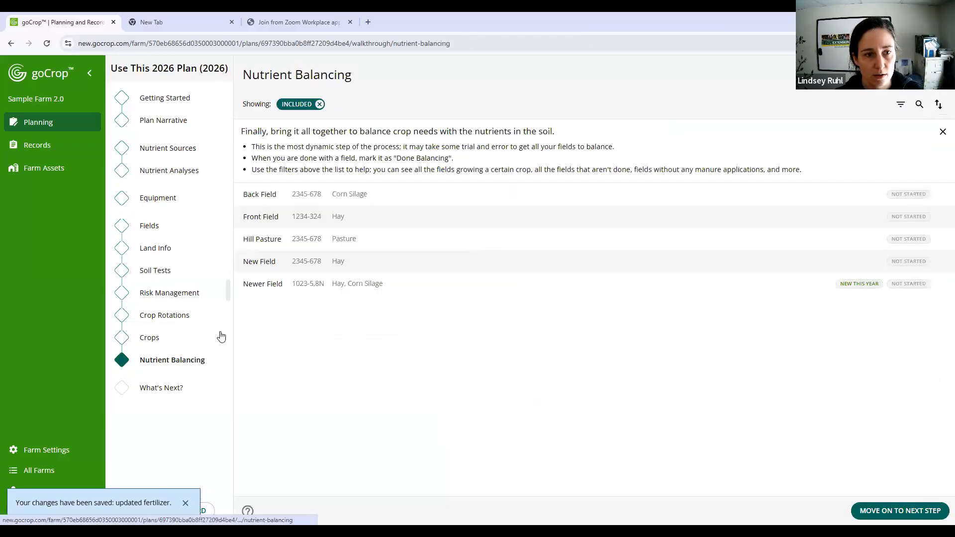
left_click(458, 194)
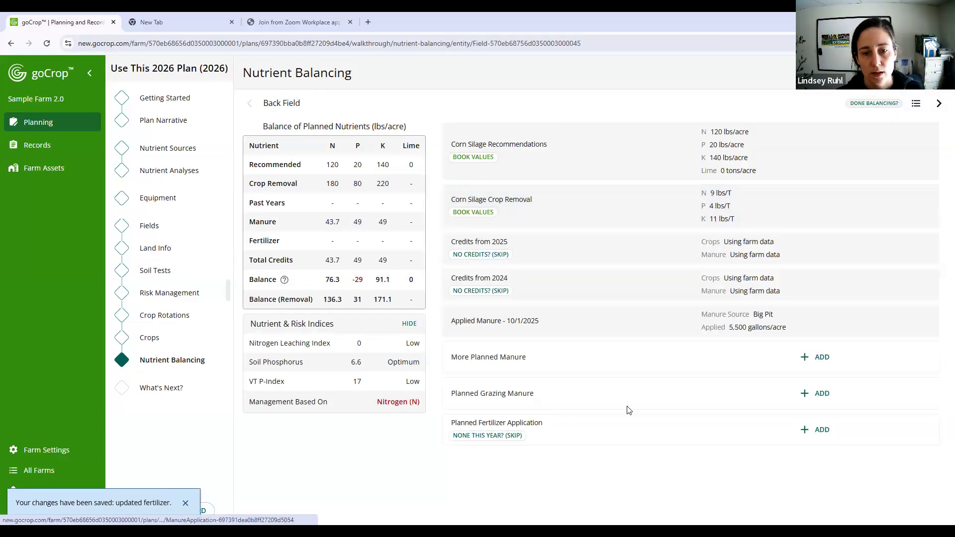
left_click(814, 432)
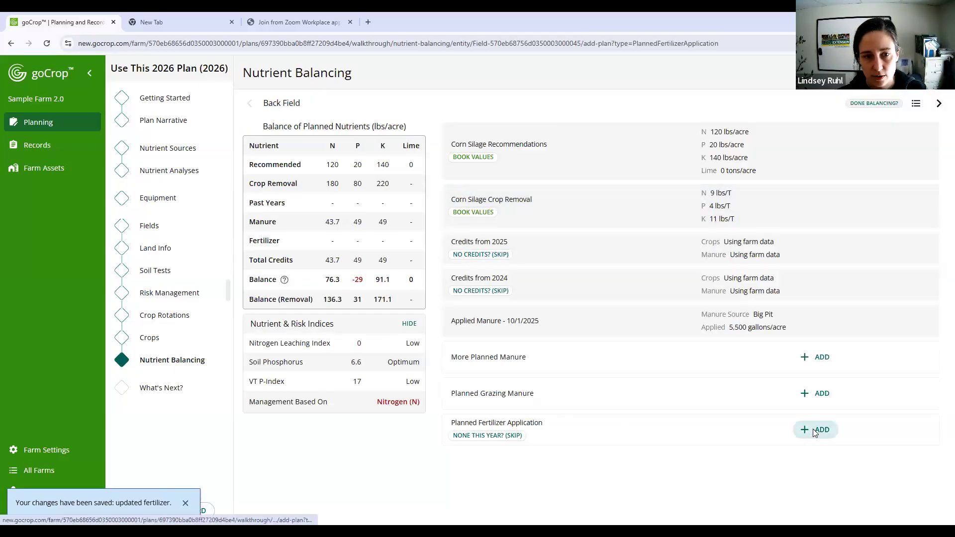
left_click(380, 173)
left_click(386, 191)
left_click(428, 174)
left_click(422, 249)
left_click(398, 209)
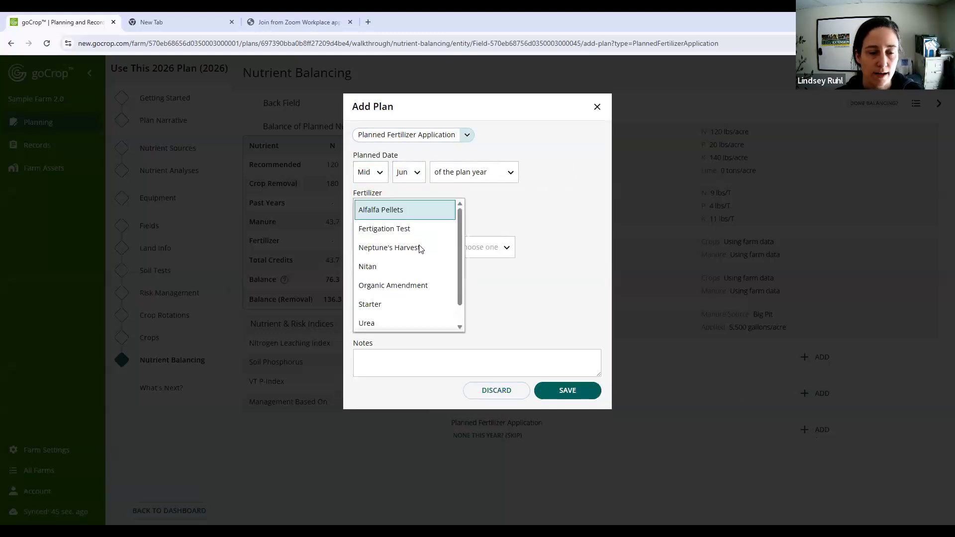
scroll(420, 249, "down", 1)
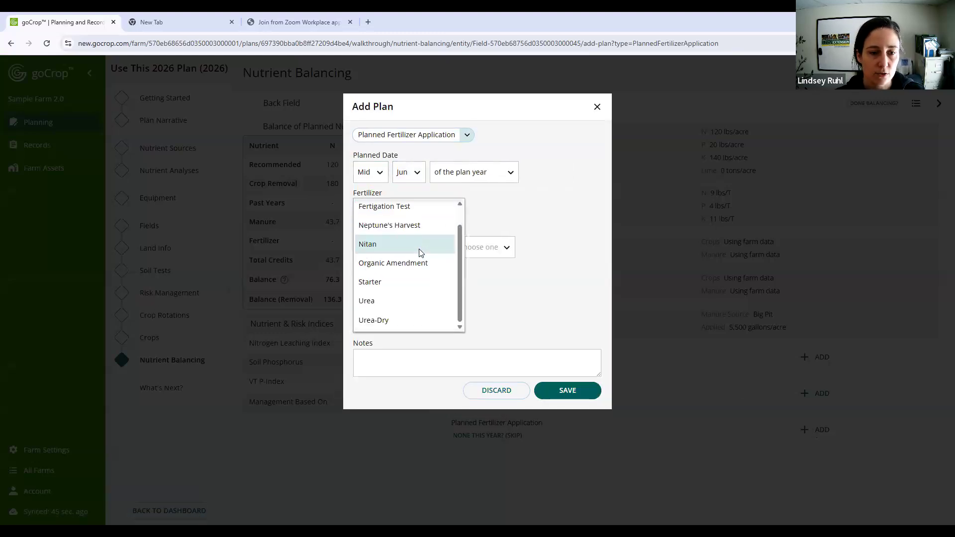
left_click(420, 322)
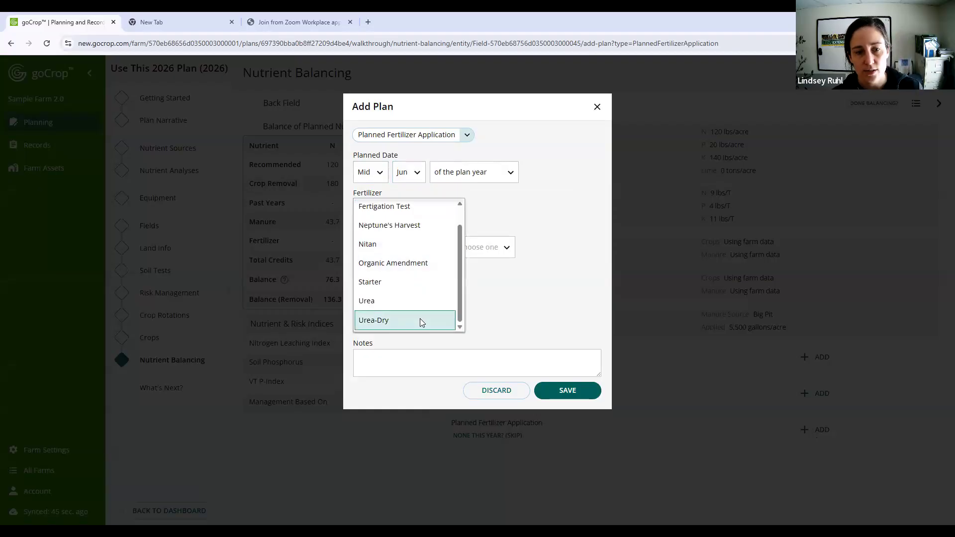
left_click(420, 320)
- Set the fertilizer rate to 150 lbs/acre, the application type to Topdress and the incorporation method to Not Incorporated
left_click(399, 242)
type("150")
left_click(381, 286)
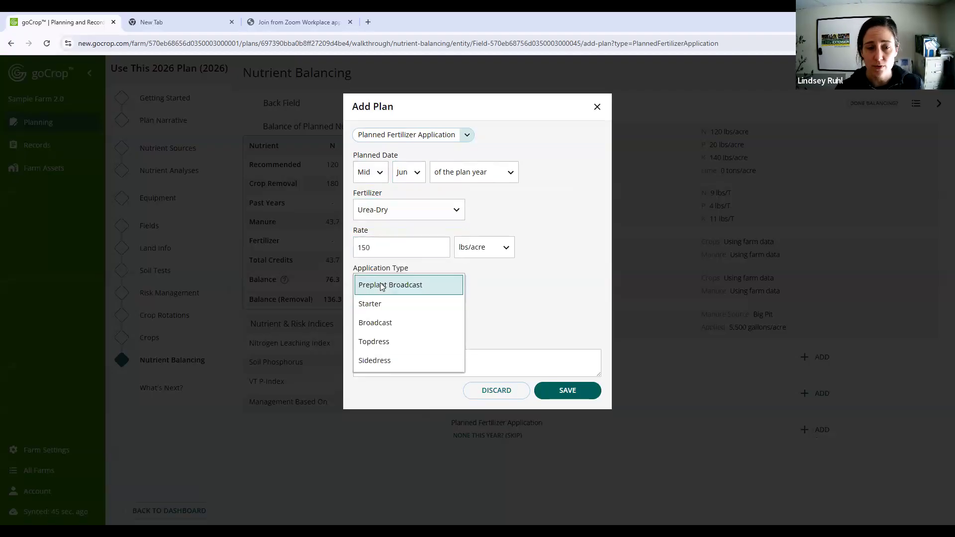
left_click(395, 340)
left_click(395, 324)
left_click(402, 393)
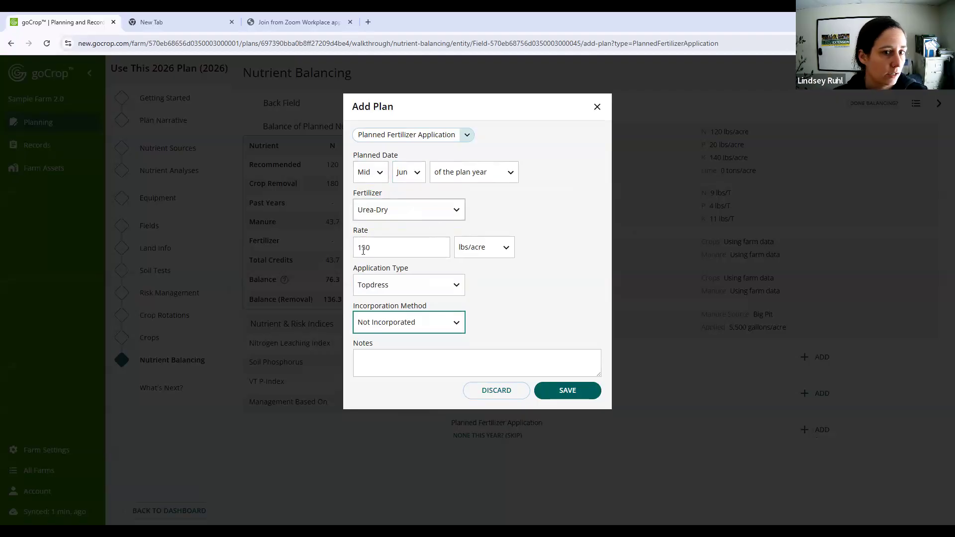
- Try the Moldboard and Inject / subsurf. band incorporation methods for the topdress application, and set it back to Not Incorporated
left_click(431, 292)
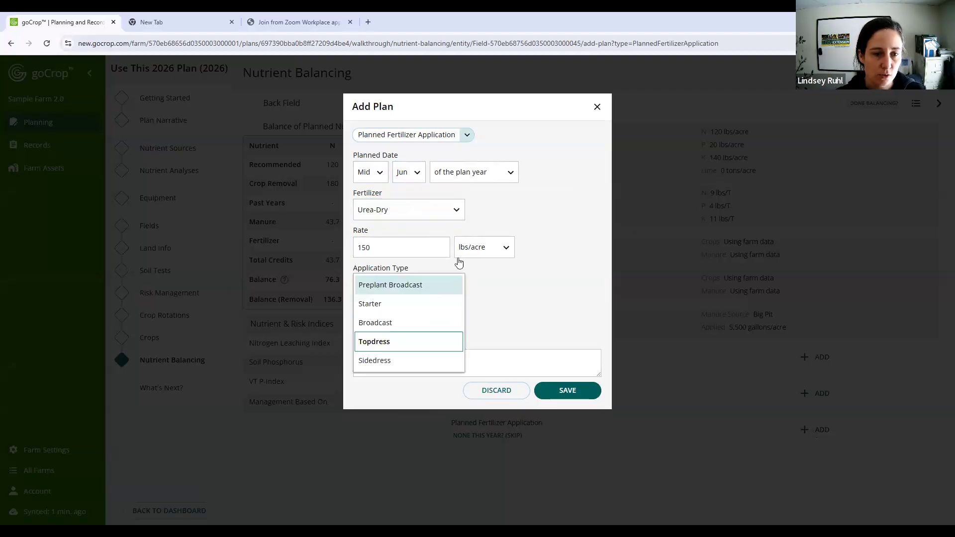
left_click(407, 342)
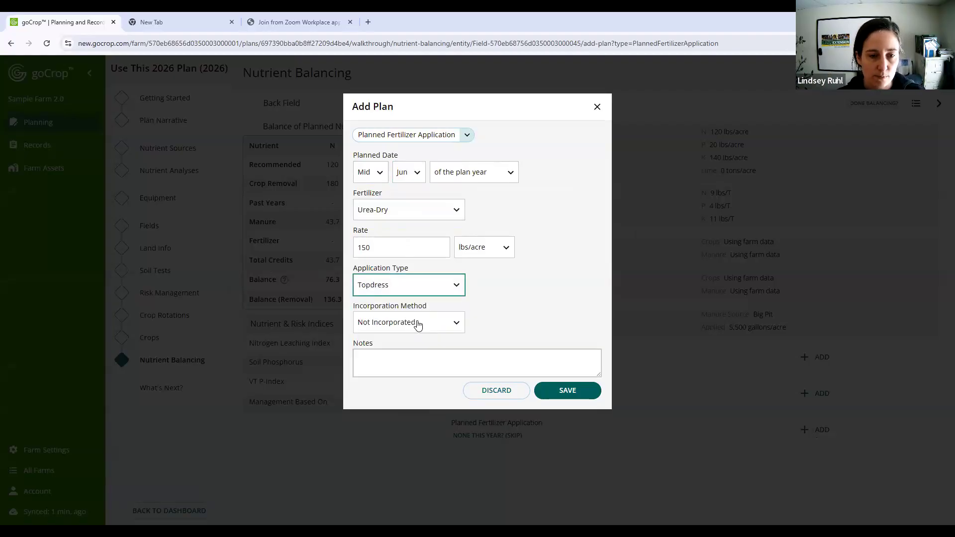
left_click(418, 324)
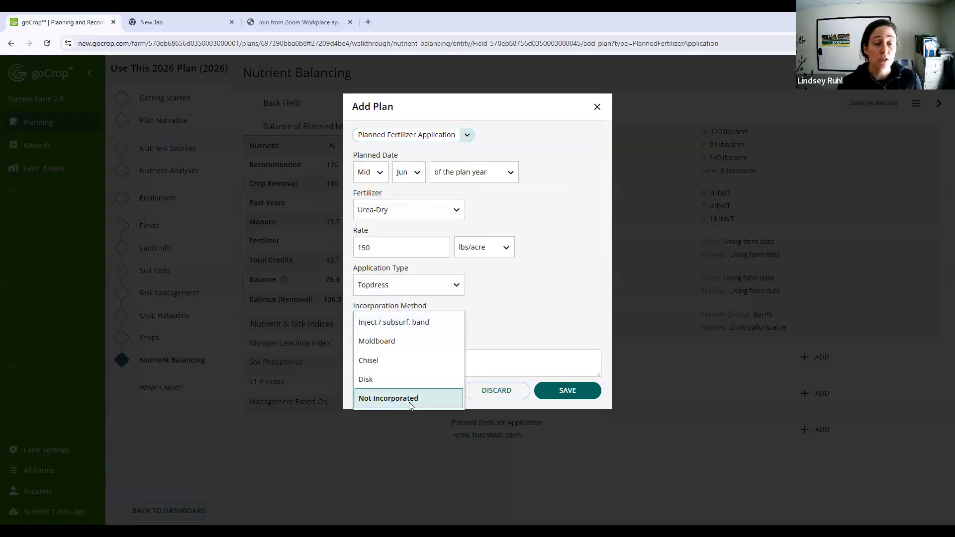
left_click(406, 342)
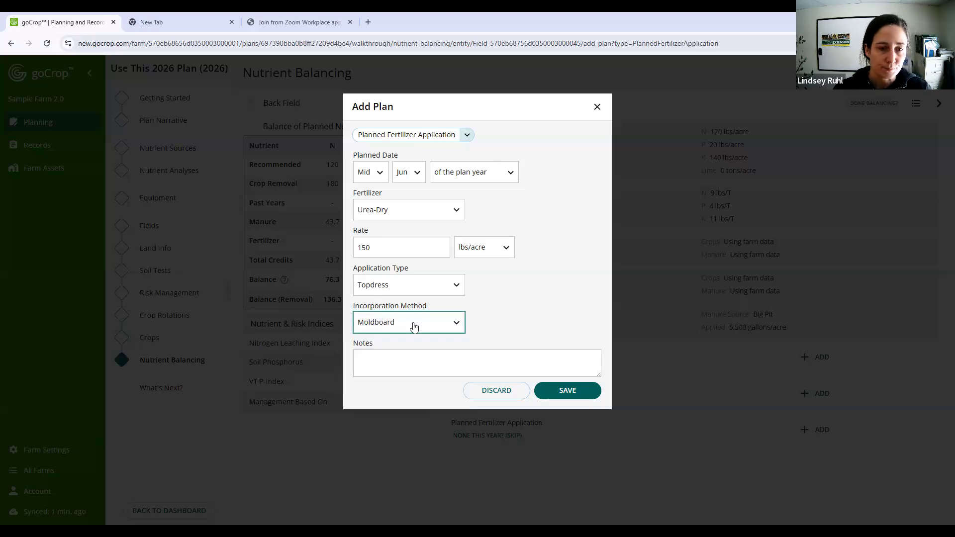
left_click(452, 326)
left_click(405, 365)
left_click(398, 323)
left_click(395, 322)
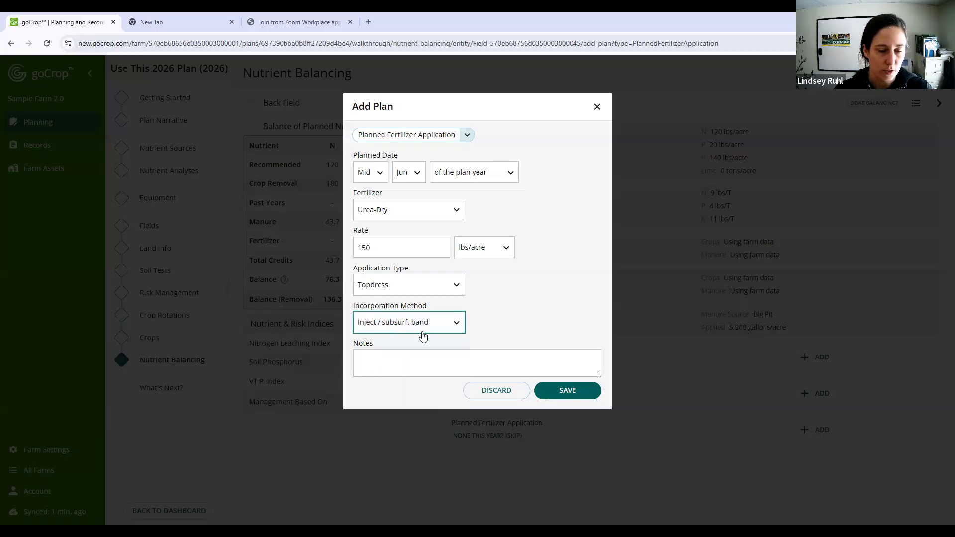
left_click(420, 325)
left_click(400, 400)
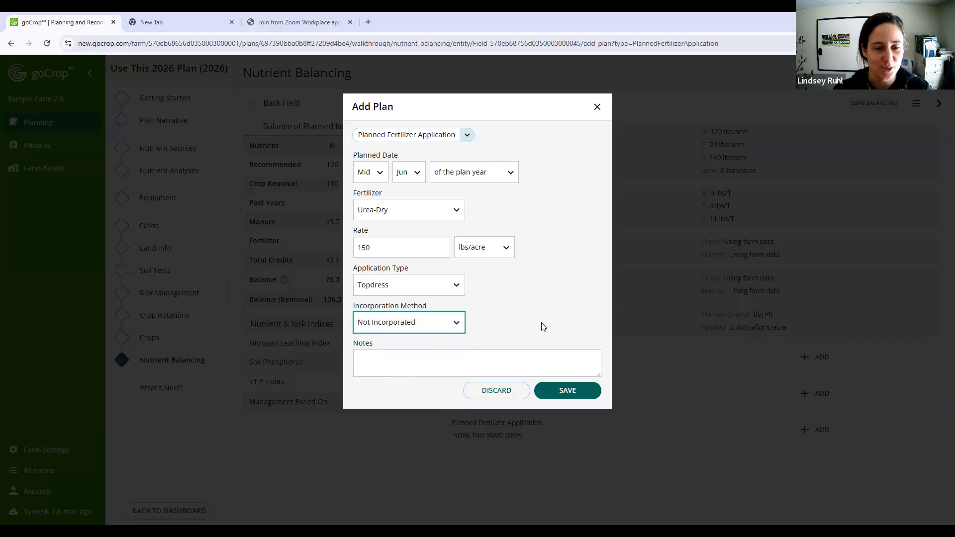
- Save the planned Urea-Dry application and check Back Field's total nitrogen credits in the nutrient balance
left_click(563, 390)
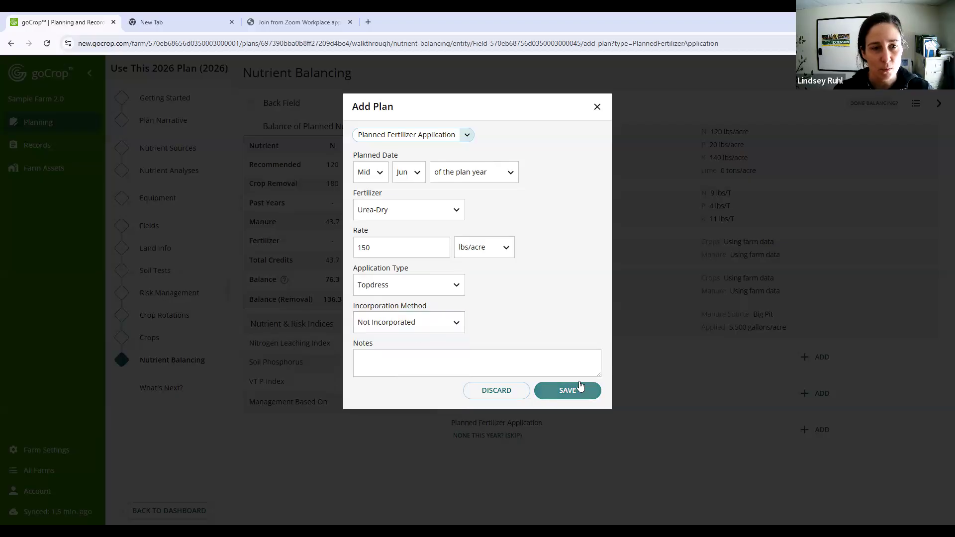
left_click(570, 398)
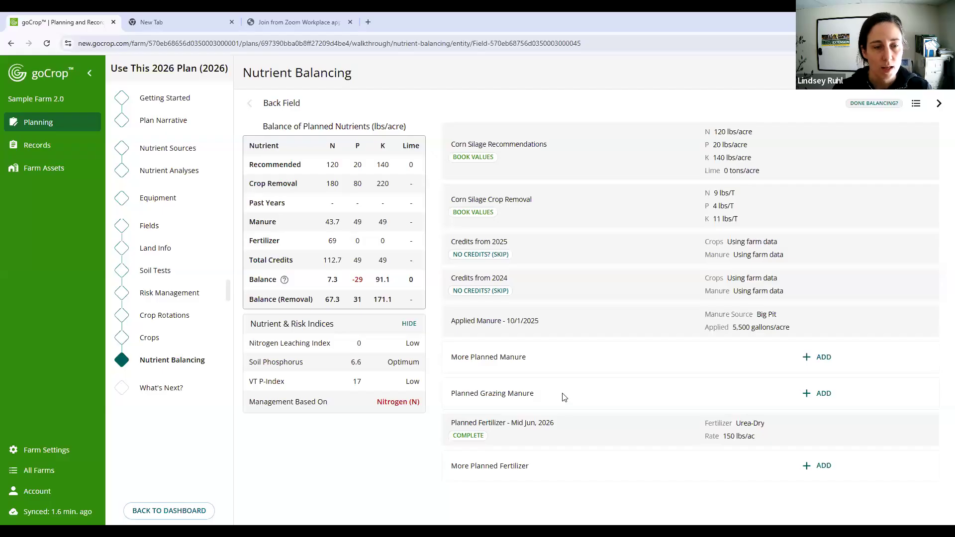
double_click(332, 261)
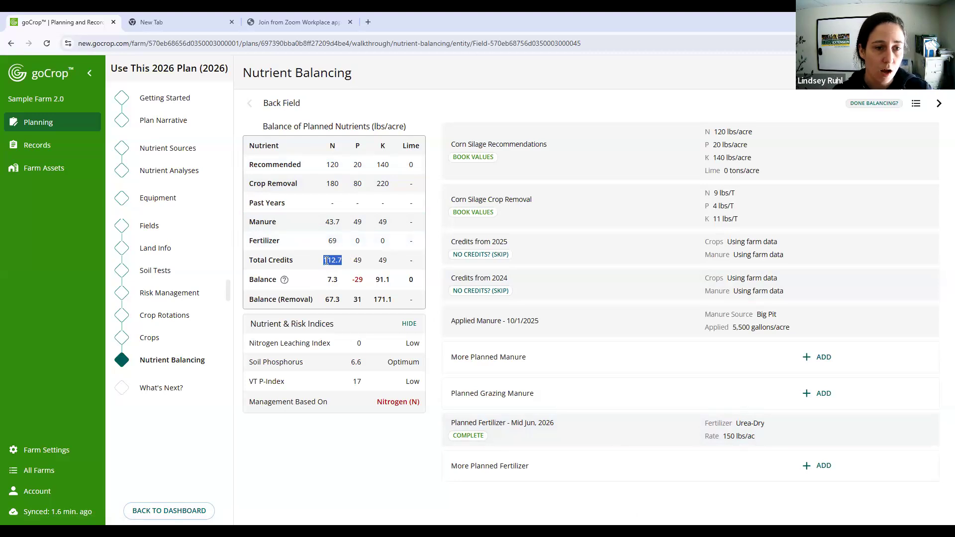
- Check Back Field's nitrogen balance, and try a rate of 200 lbs/acre for the planned Urea-Dry application against the recommendation
left_click(347, 265)
double_click(346, 265)
double_click(335, 278)
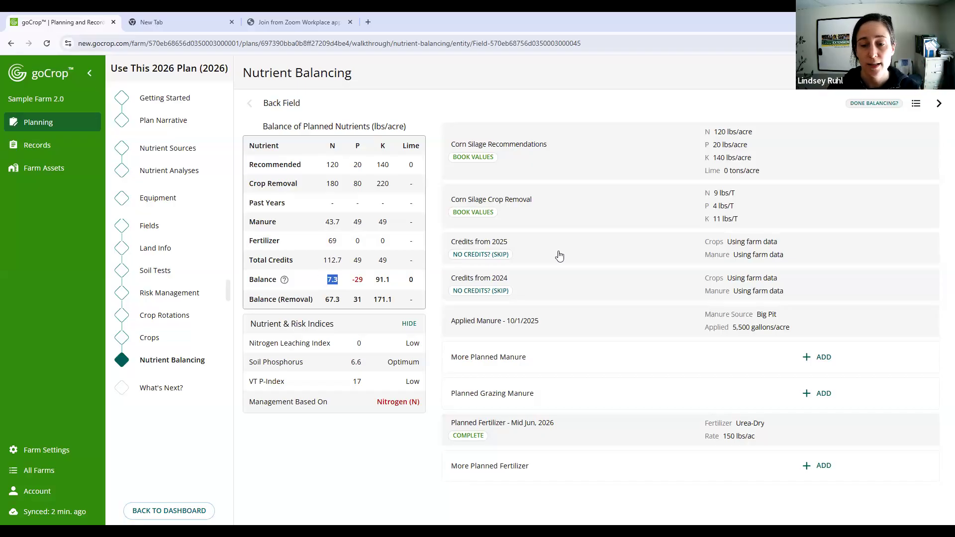
left_click(691, 429)
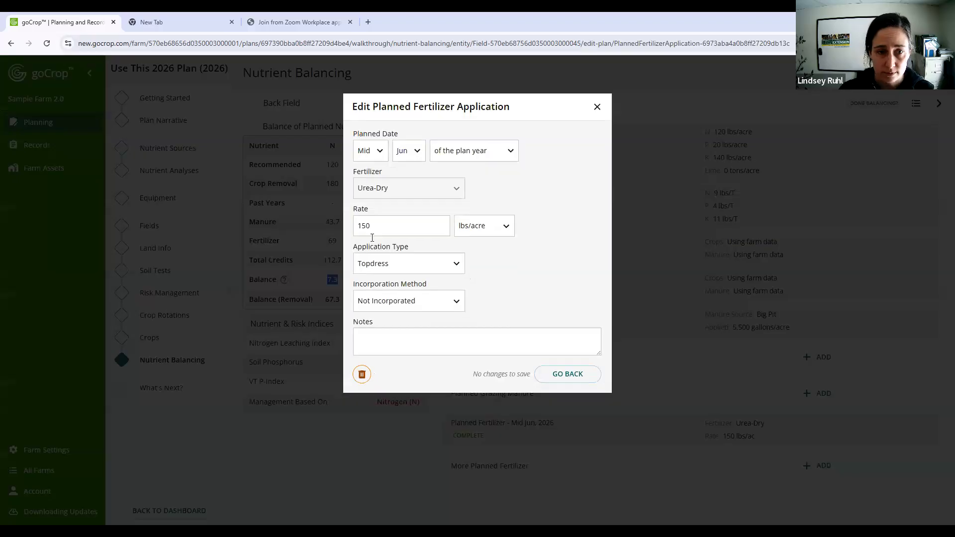
type("200")
left_click(576, 378)
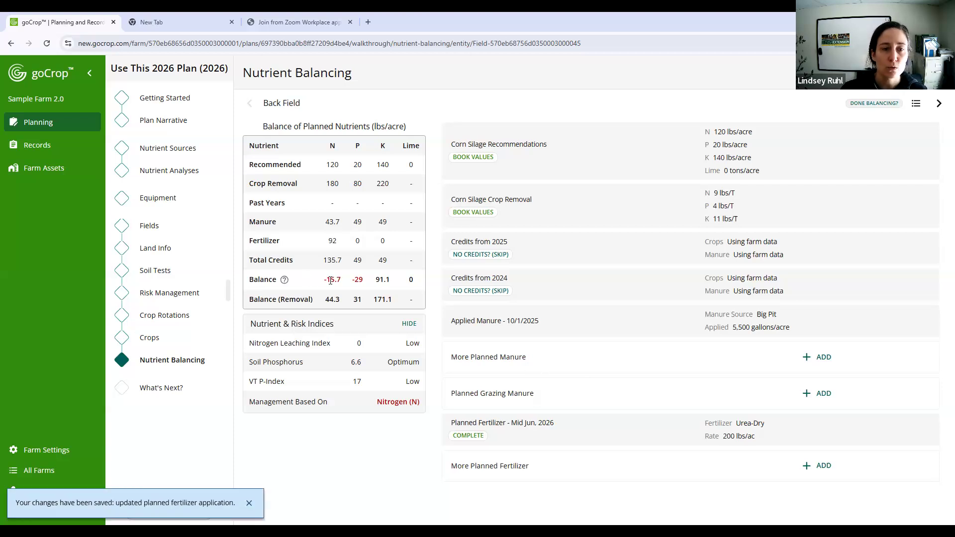
left_click(338, 167)
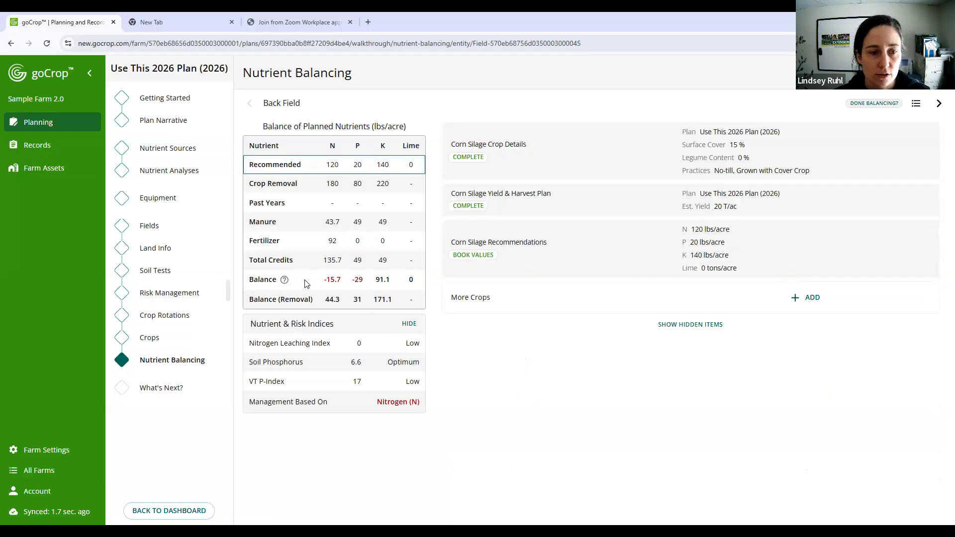
- Set Back Field's planned Urea-Dry rate back to 150 lbs/acre and save the application
left_click(310, 240)
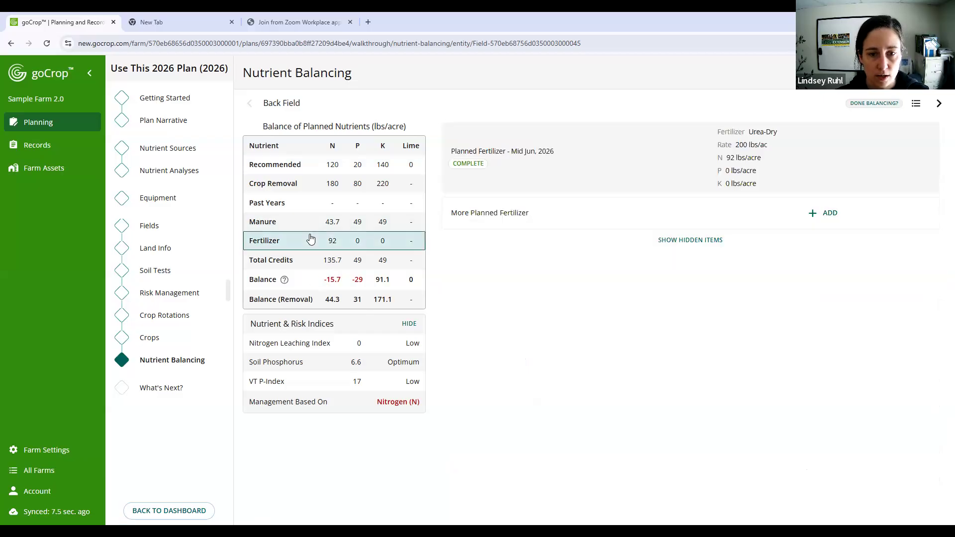
left_click(775, 148)
left_click_drag(378, 225, 253, 220)
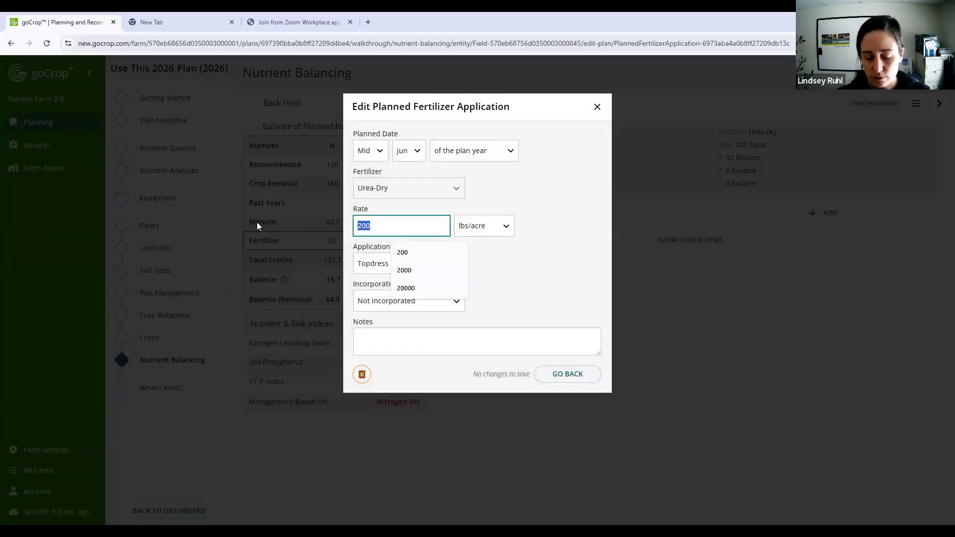
type("150")
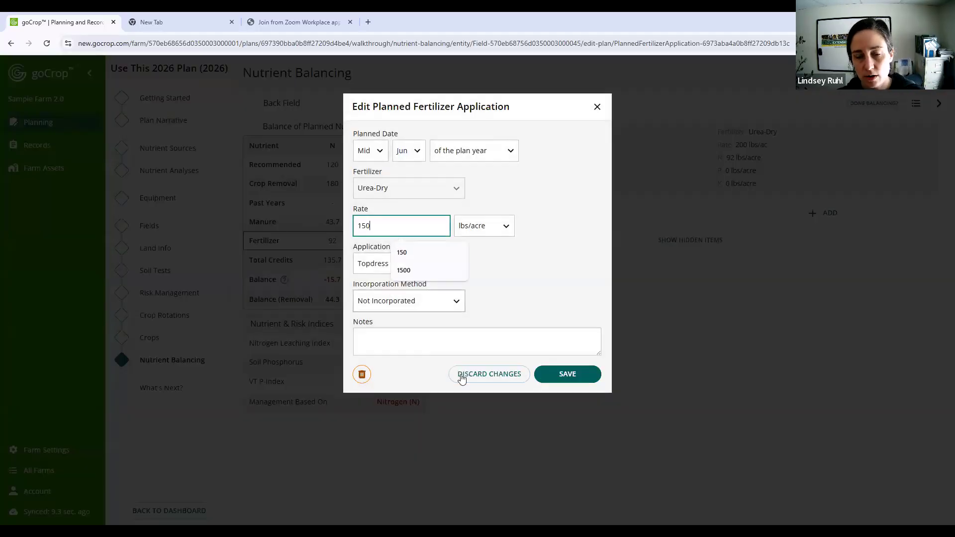
left_click(567, 374)
left_click(566, 375)
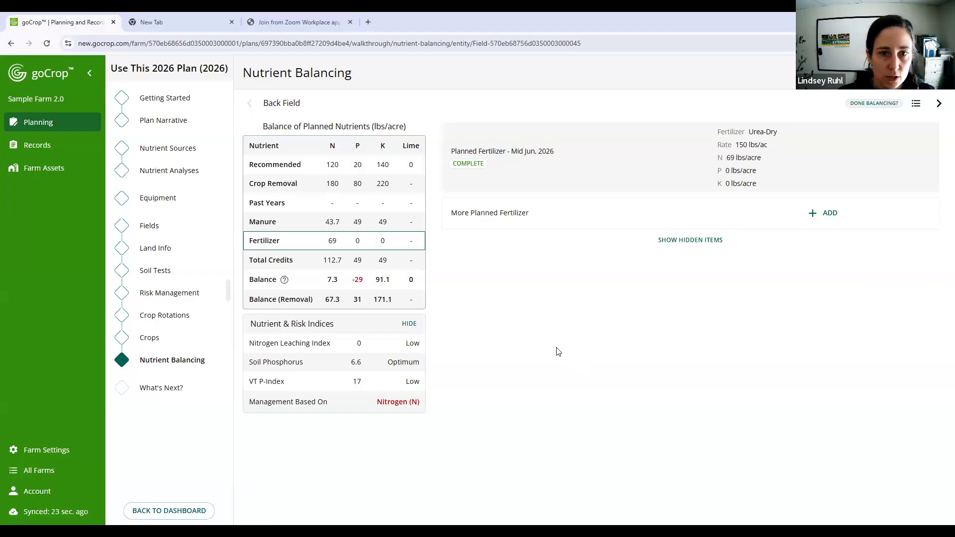
- Look over the crops planned for each field, and open Newer Field in nutrient balancing
left_click(150, 338)
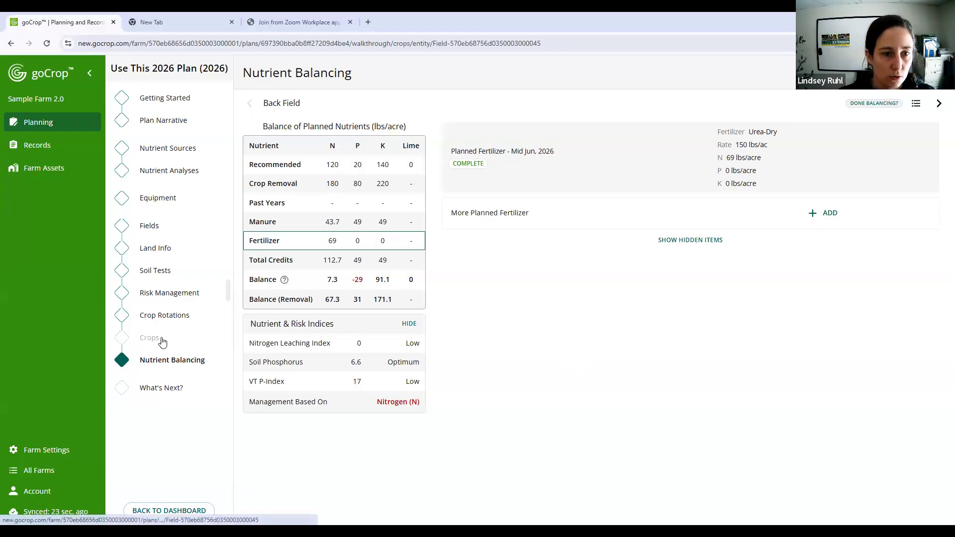
left_click(916, 104)
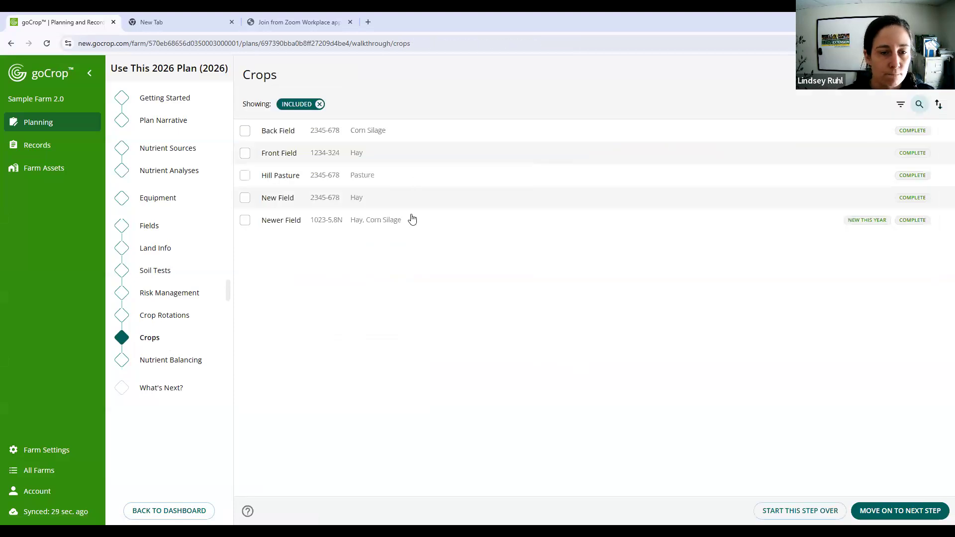
left_click(165, 359)
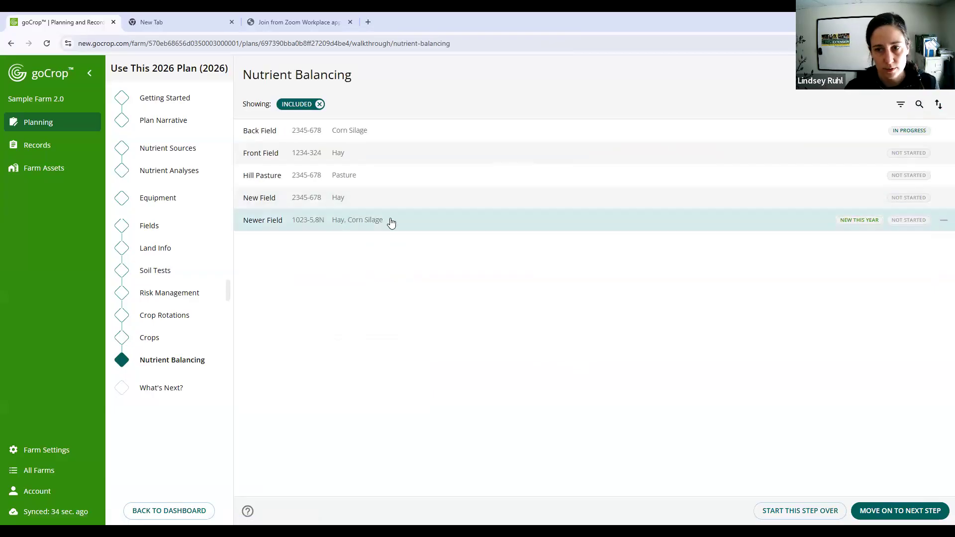
left_click(389, 226)
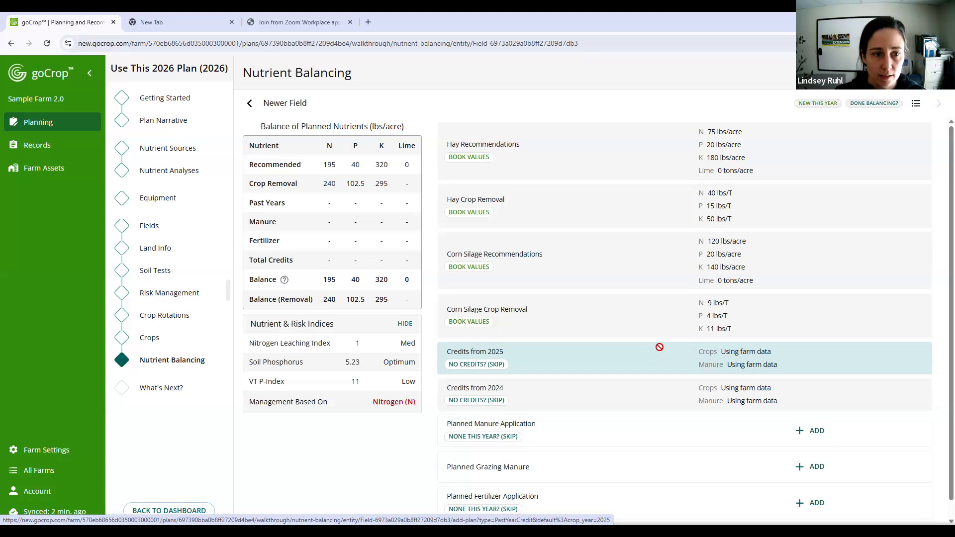
- Start a past-year credit from 2025 for Newer Field with Grass, High Yield as the terminated crop
left_click(342, 211)
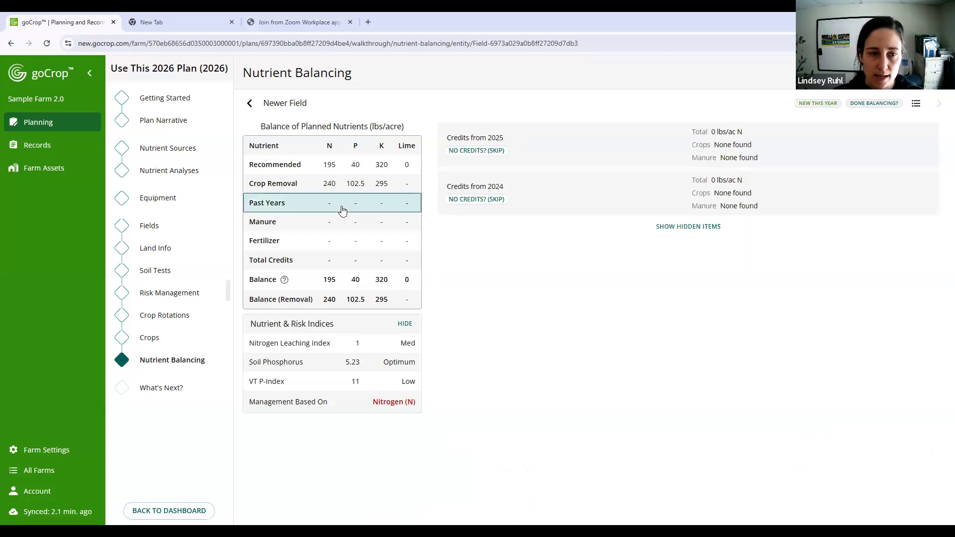
left_click(716, 145)
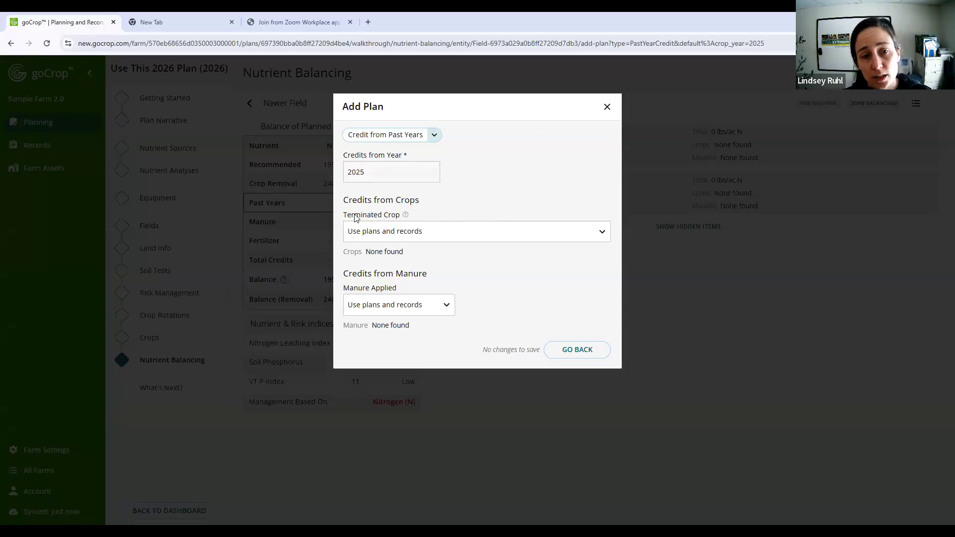
left_click(485, 241)
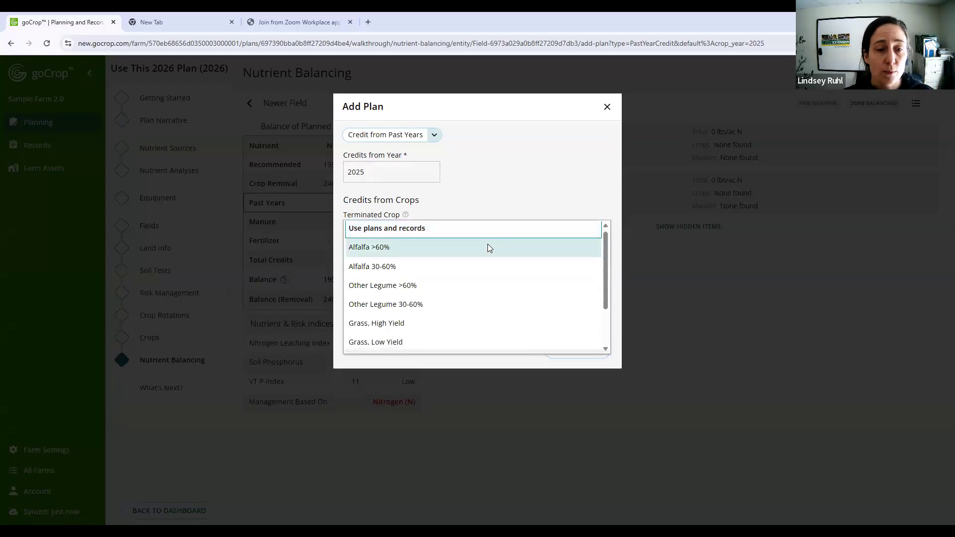
scroll(488, 247, "down", 2)
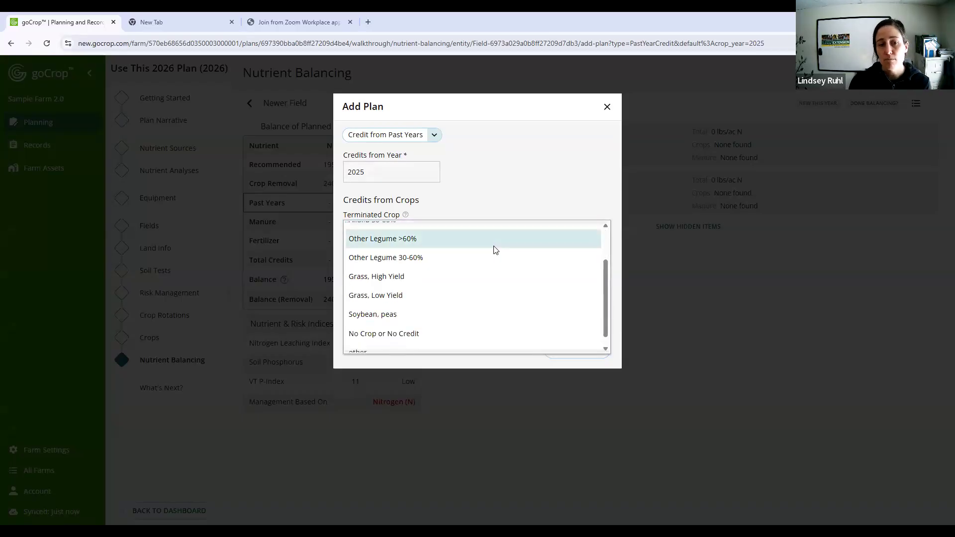
scroll(498, 267, "up", 2)
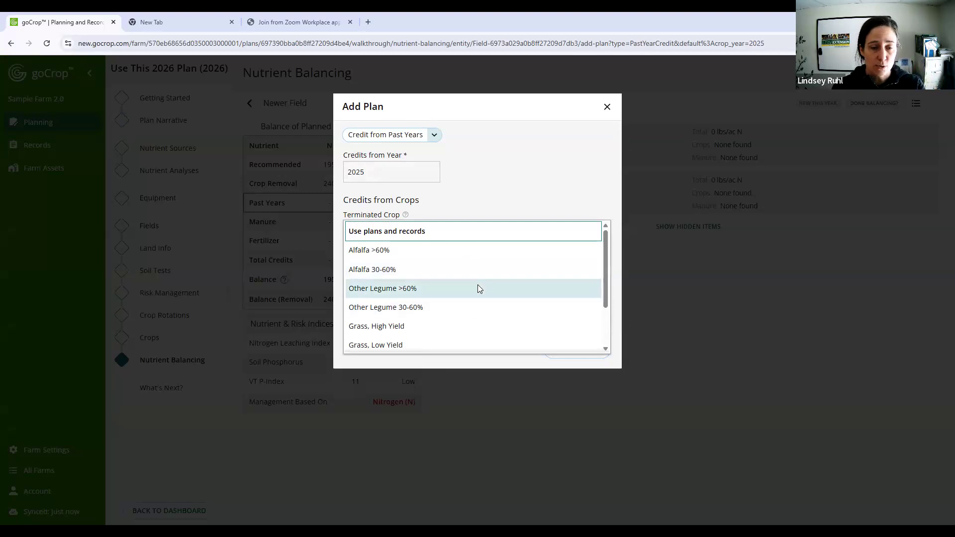
scroll(477, 286, "down", 2)
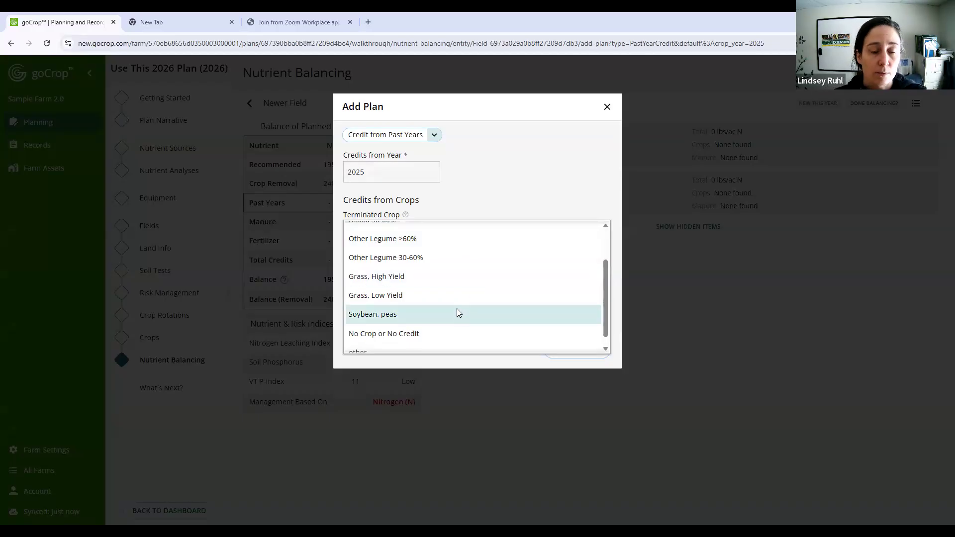
scroll(456, 309, "down", 1)
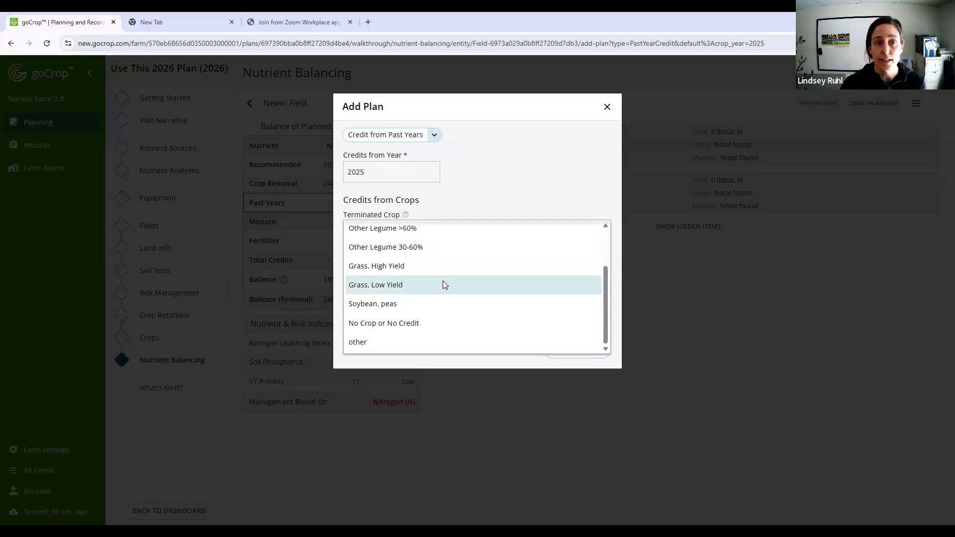
left_click(440, 265)
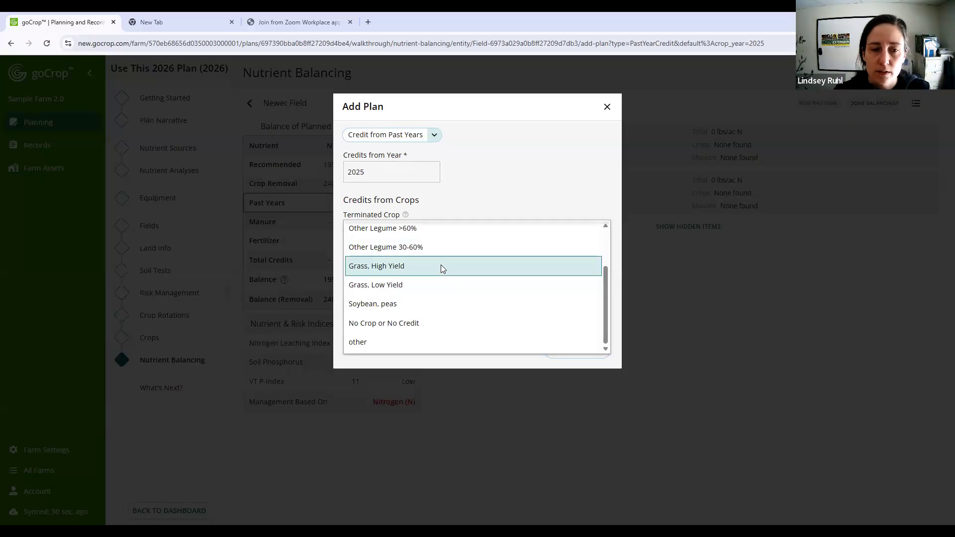
left_click(441, 266)
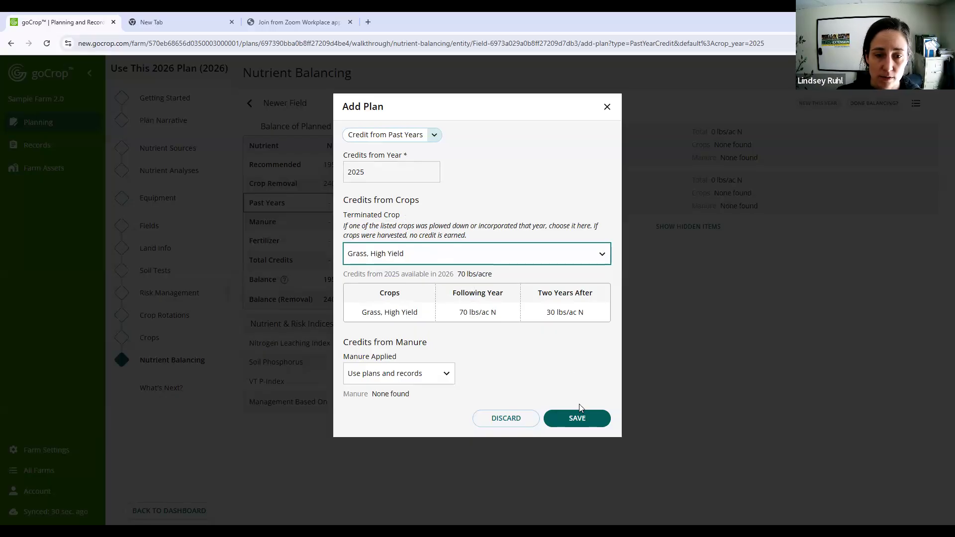
left_click(578, 420)
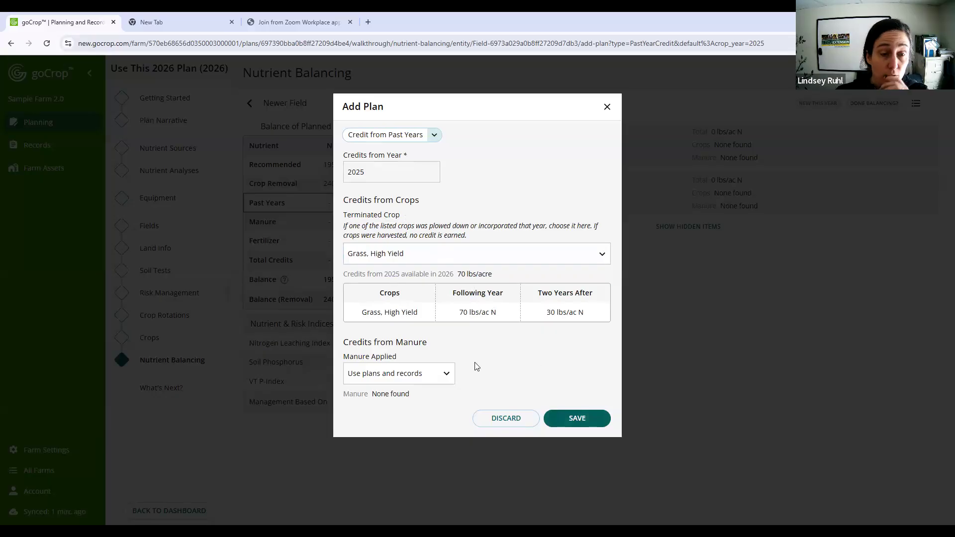
- Set the manure applied to Liquid/Slurry and save the 2025 credit with the manure amount and organic nitrogen blank
left_click(430, 373)
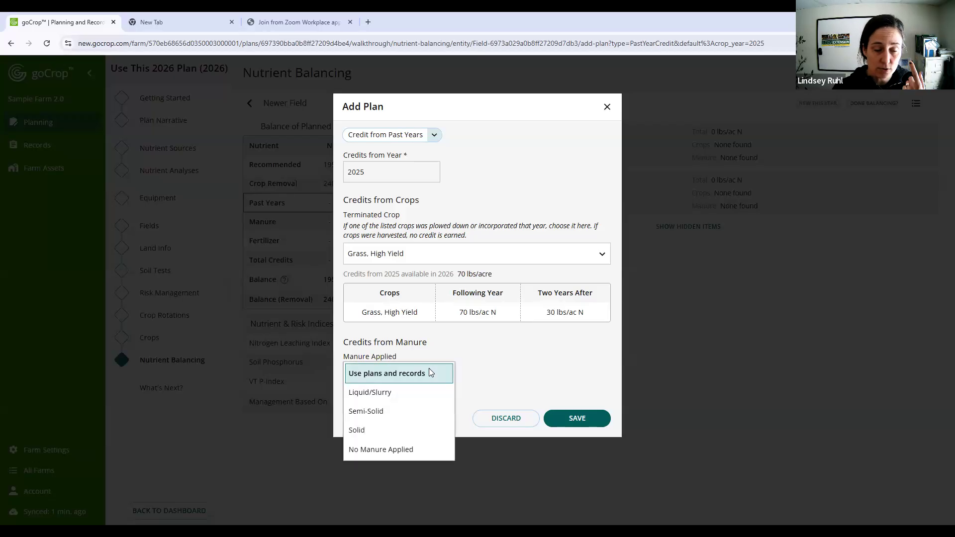
left_click(418, 393)
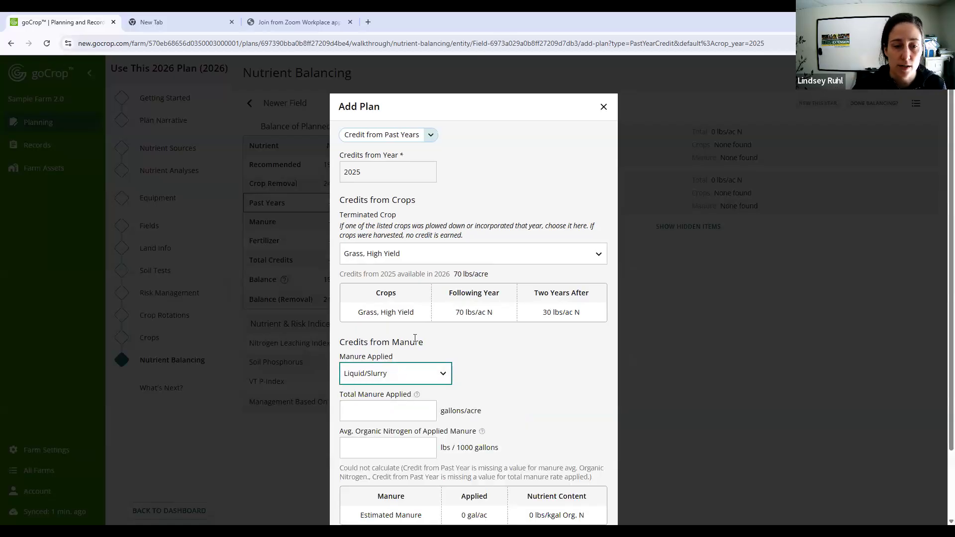
scroll(418, 333, "down", 2)
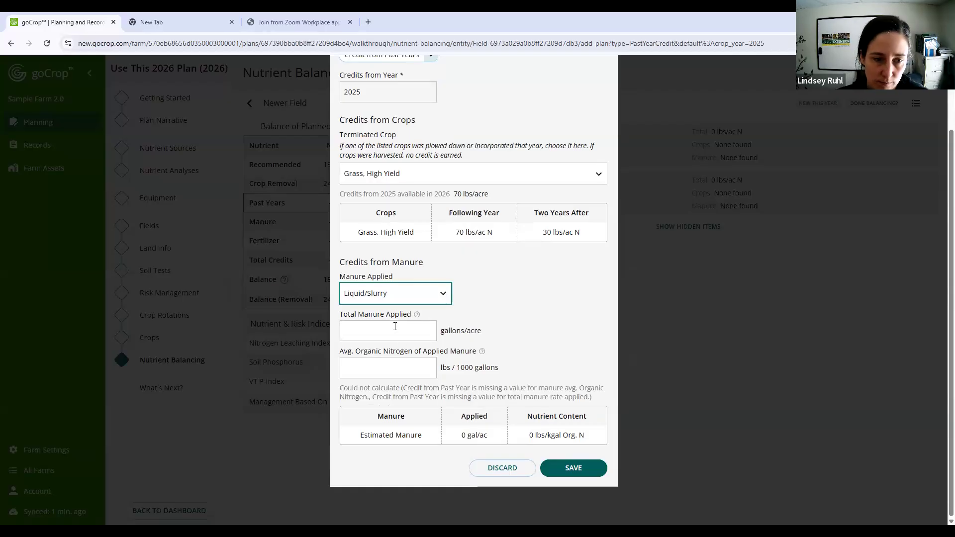
left_click(404, 329)
left_click(354, 367)
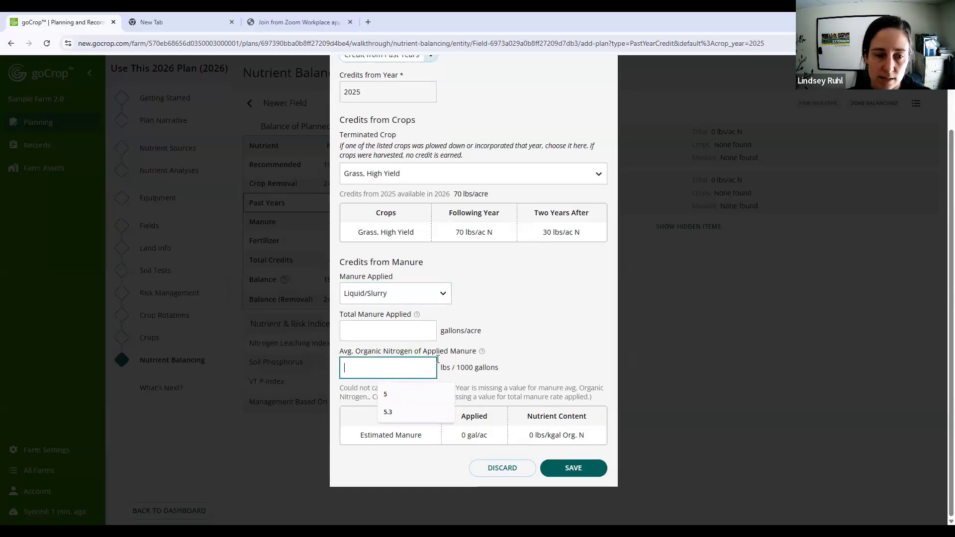
left_click(545, 304)
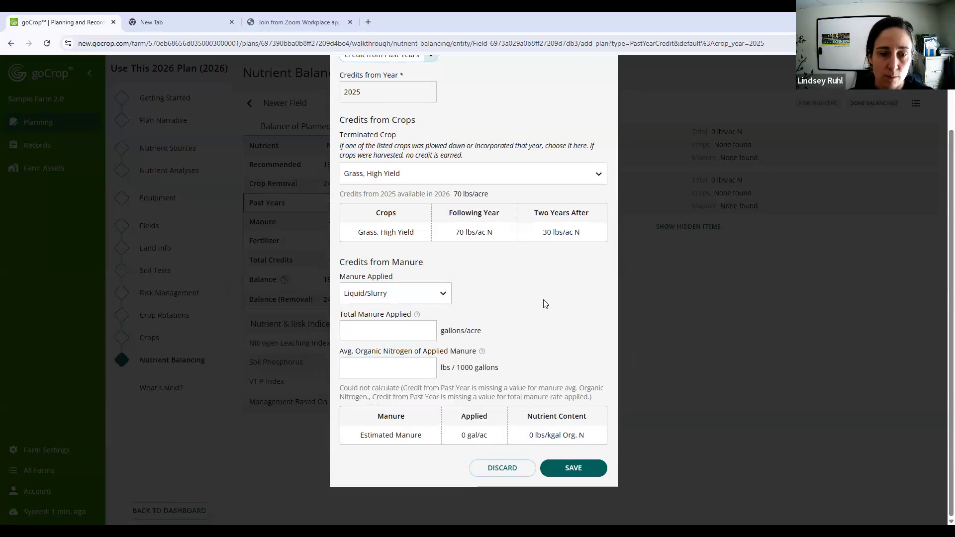
left_click(600, 471)
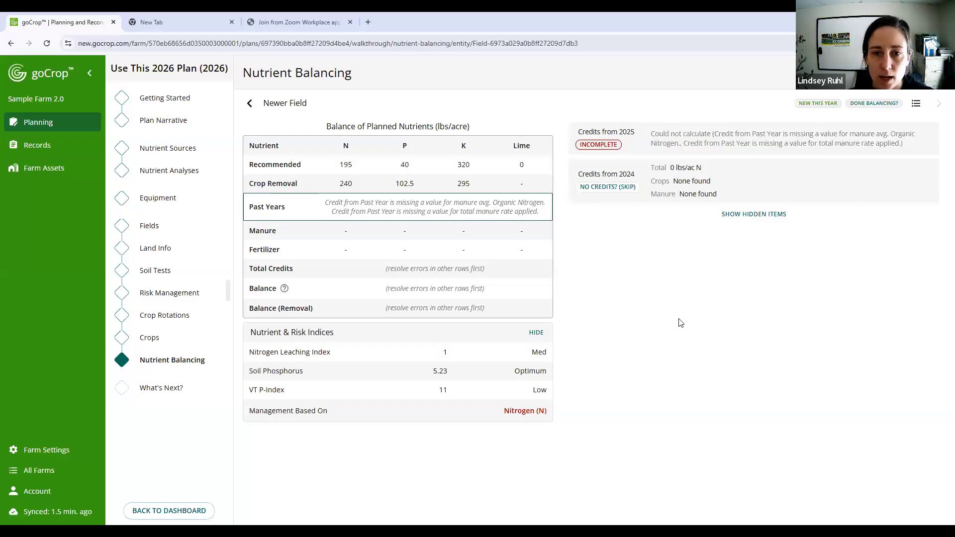
- Review the manure settings and options in Newer Field's 2025 credit, and close it without changes
left_click(716, 130)
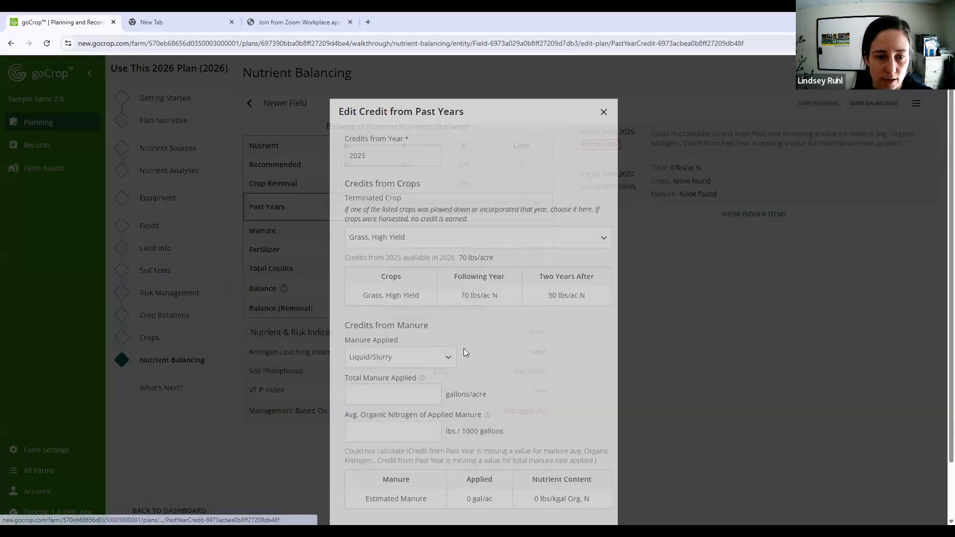
left_click(407, 354)
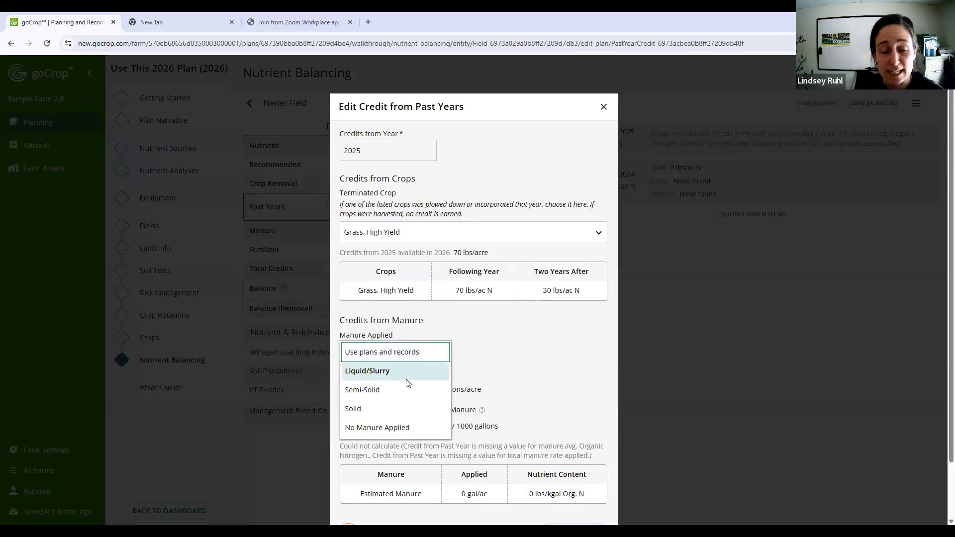
left_click(515, 351)
scroll(520, 358, "down", 2)
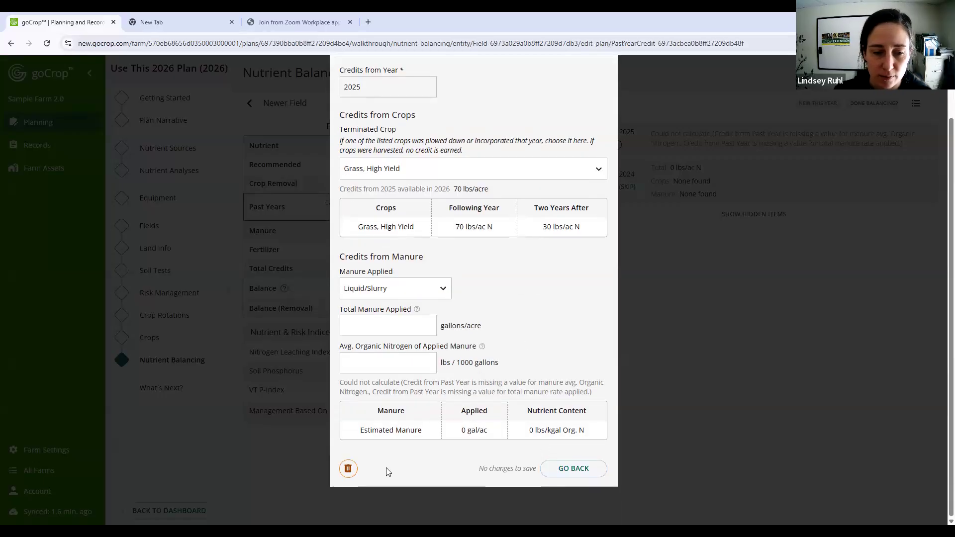
left_click(594, 471)
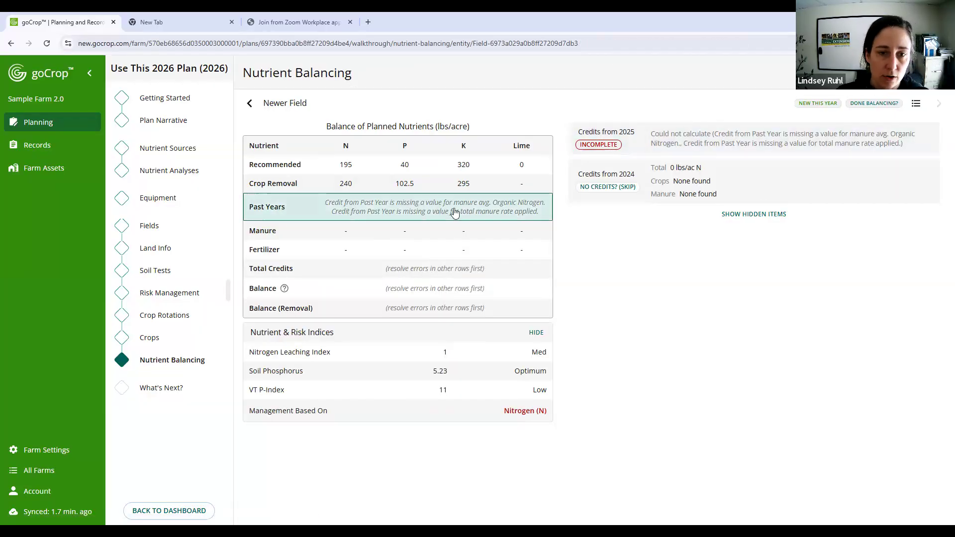
- Set the manure applied in Newer Field's 2025 credit to Use plans and records, and save the credit
left_click(734, 140)
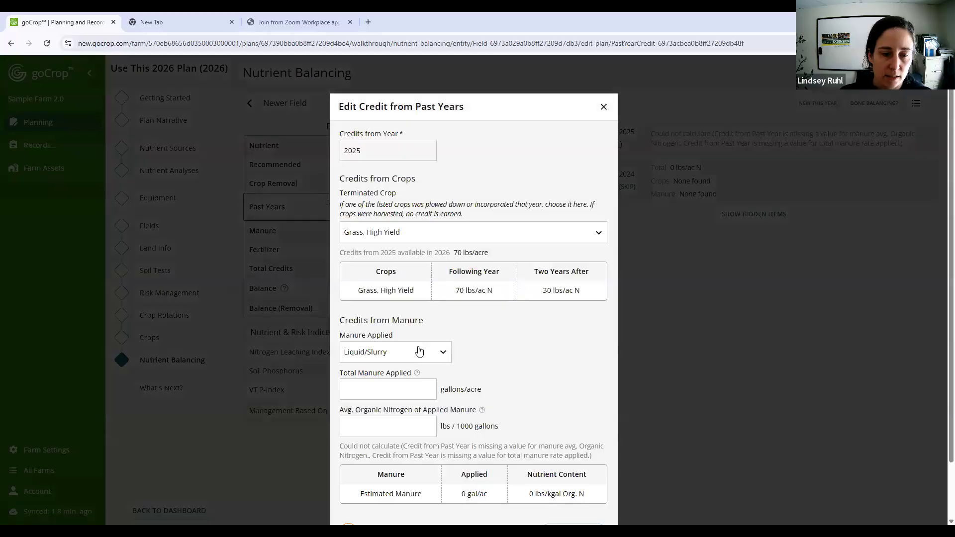
left_click(395, 348)
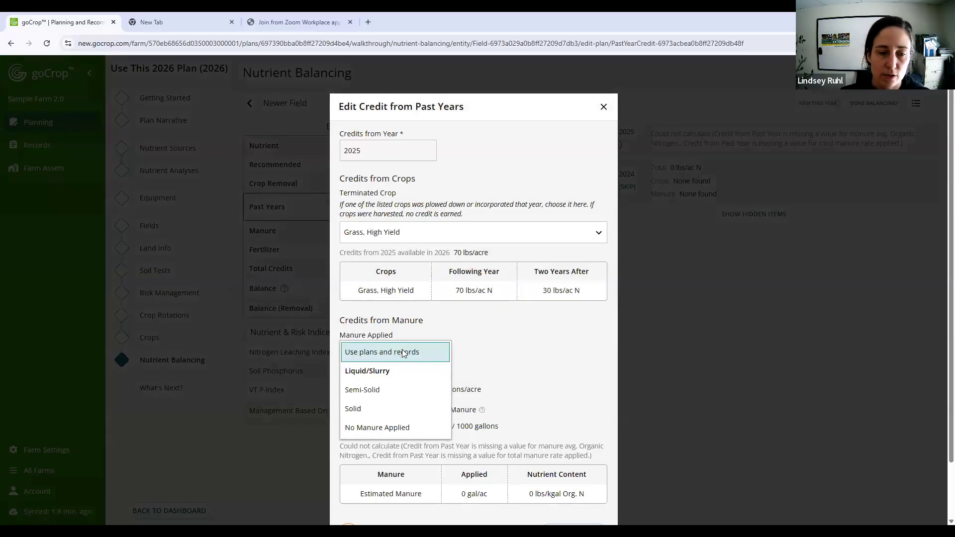
left_click(402, 351)
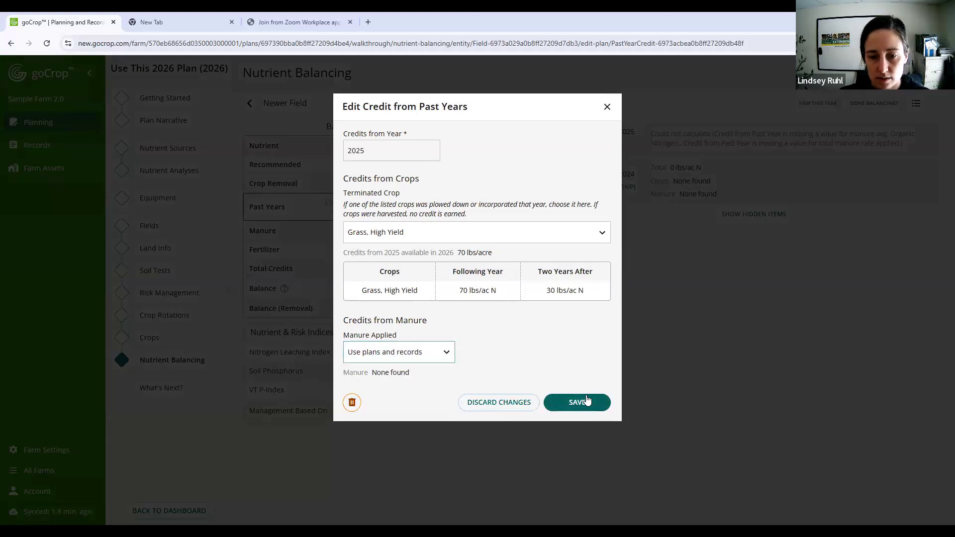
left_click(847, 293)
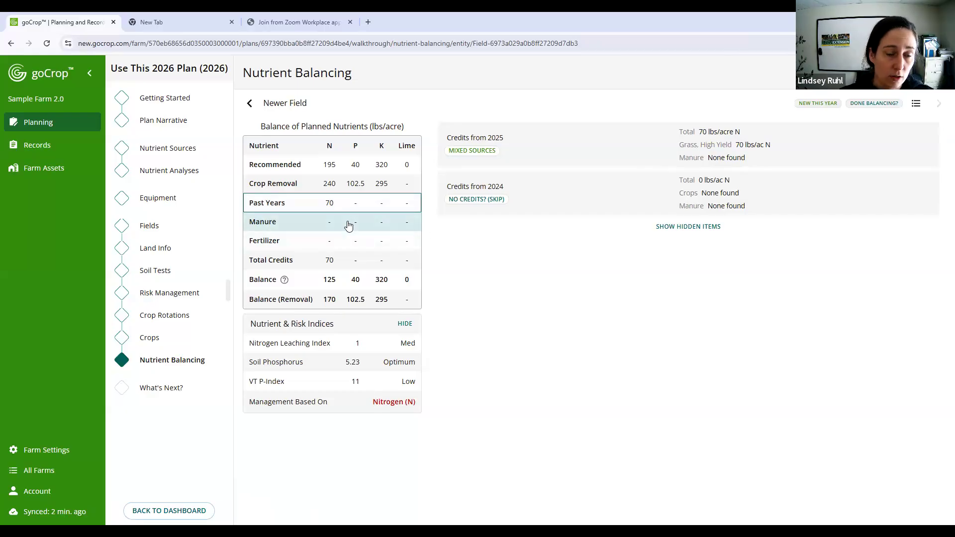
- Start a planned manure application for Newer Field dated Early May of the plan year
left_click(375, 231)
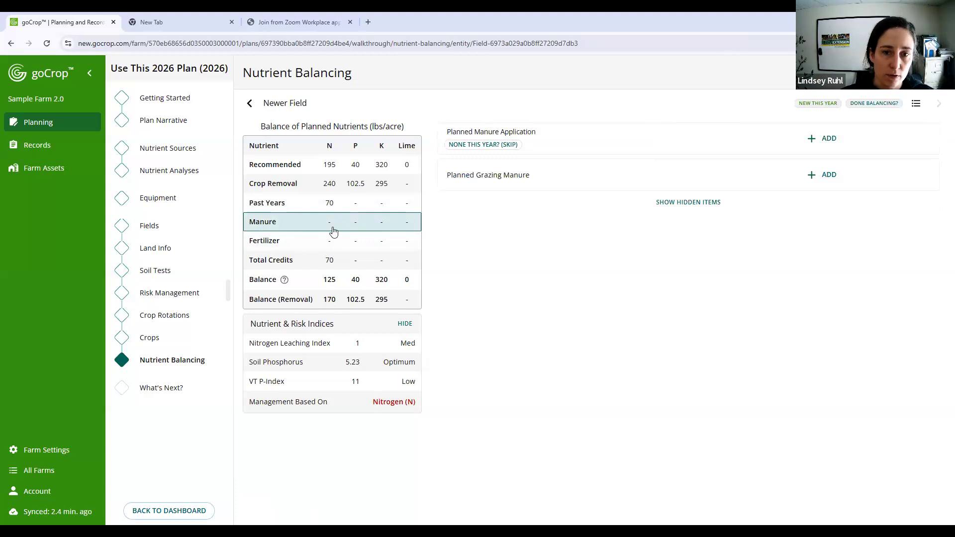
scroll(554, 381, "down", 1)
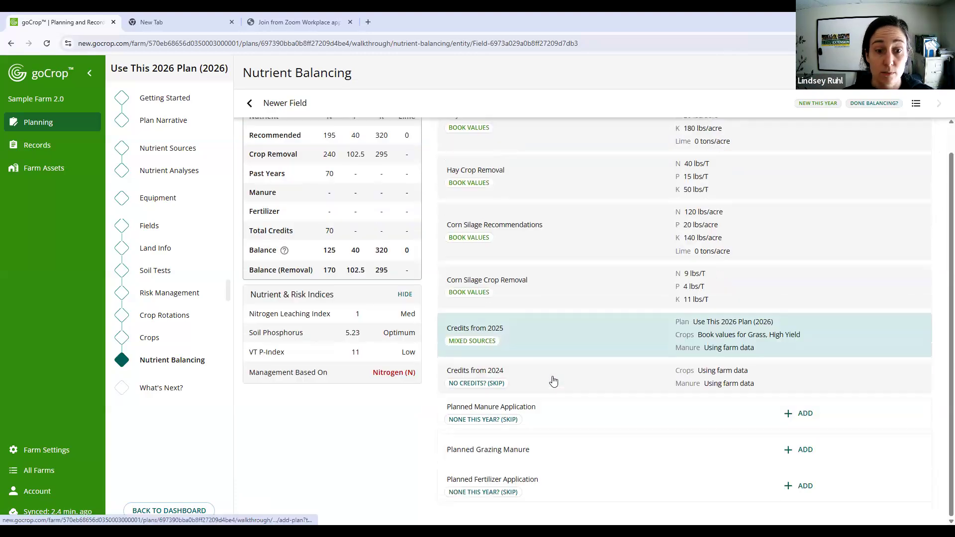
left_click(357, 195)
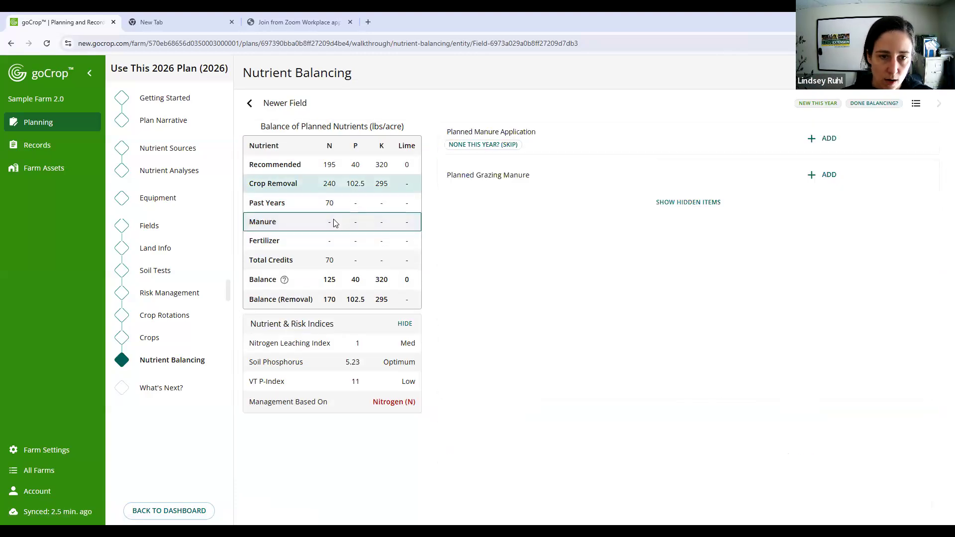
left_click(829, 140)
left_click(393, 172)
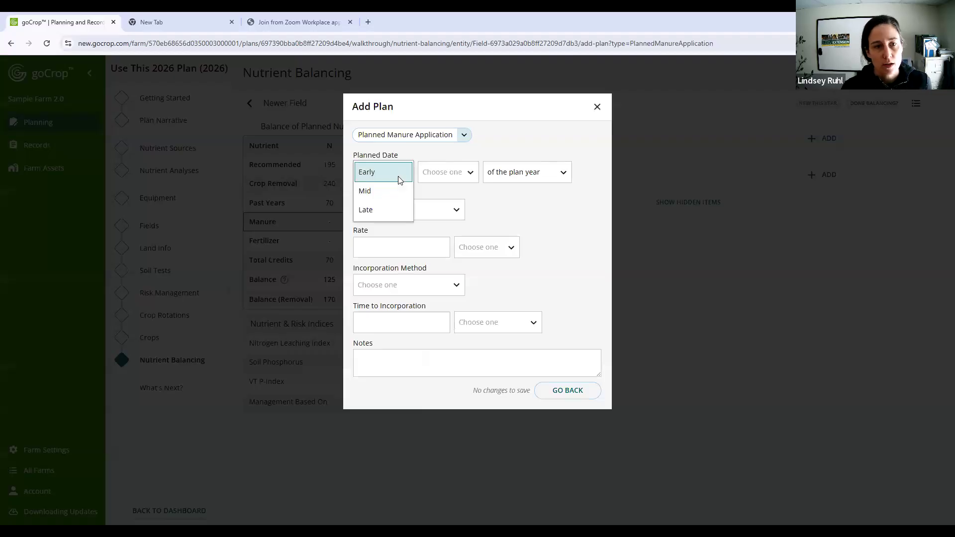
left_click(385, 191)
left_click(441, 172)
left_click(386, 172)
left_click(421, 174)
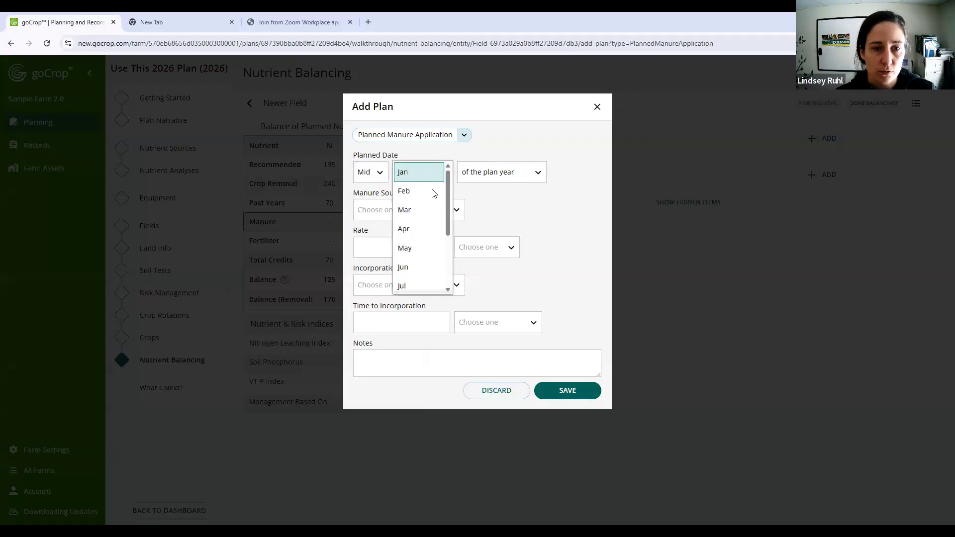
left_click(378, 172)
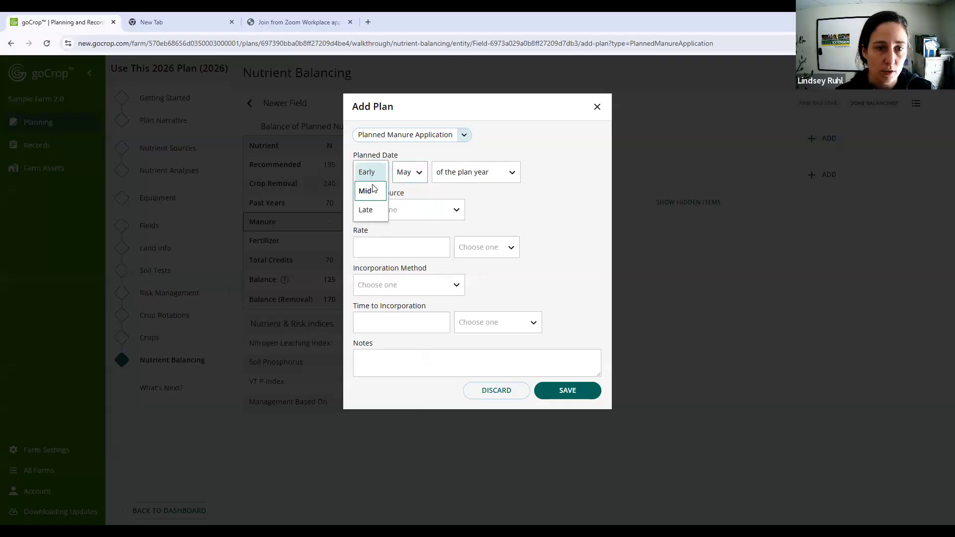
left_click(367, 173)
- Choose Big Pit as the manure source and set the rate to 4000 gallons/acre
left_click(415, 211)
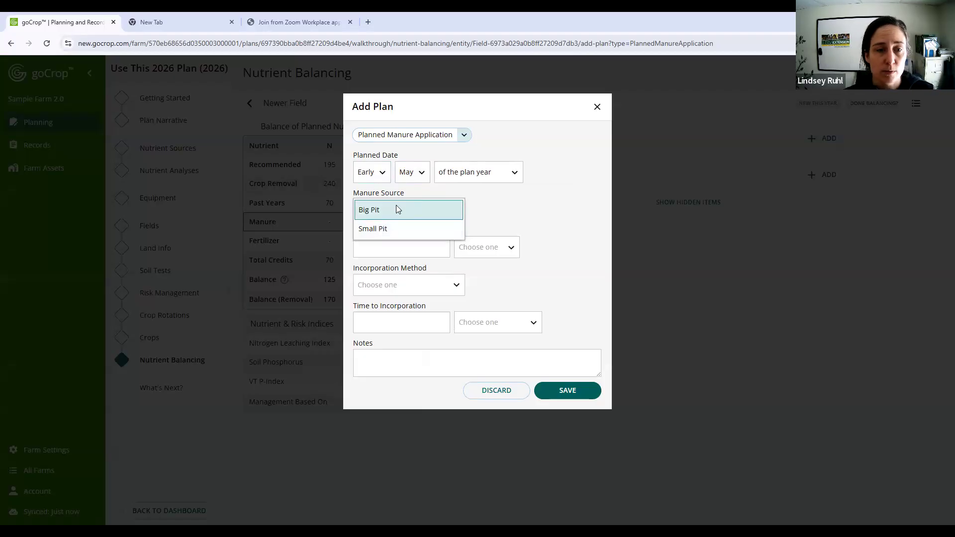
left_click(431, 209)
left_click(419, 242)
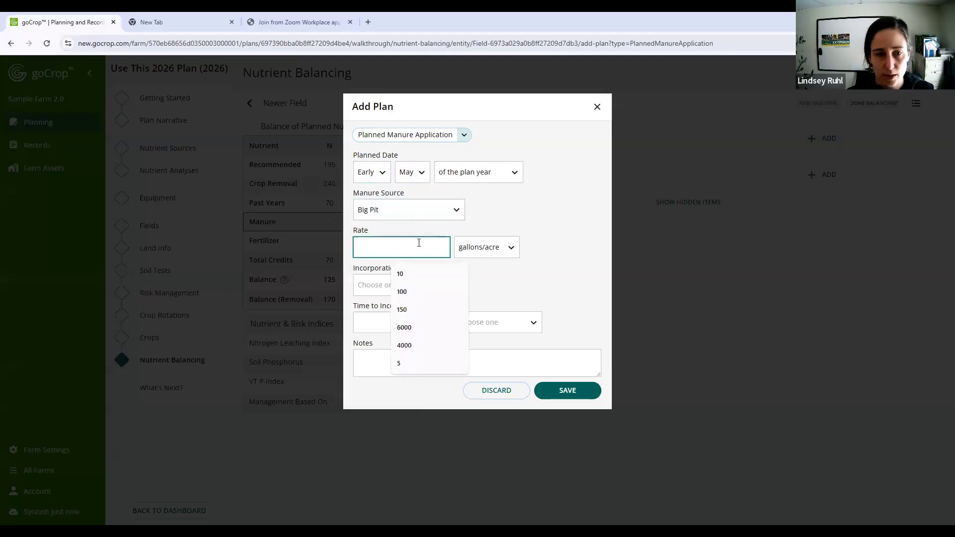
type("6000")
left_click_drag(419, 242, 298, 262)
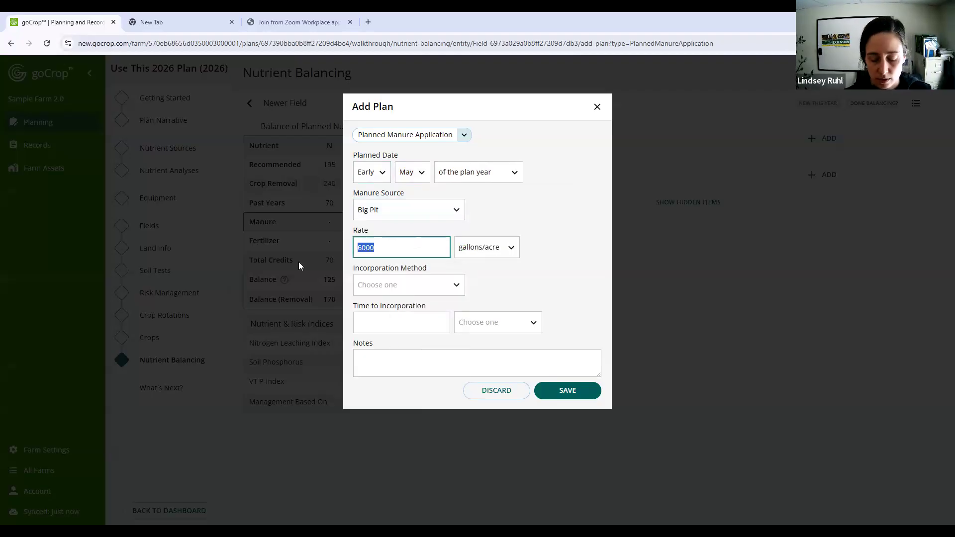
type("4000")
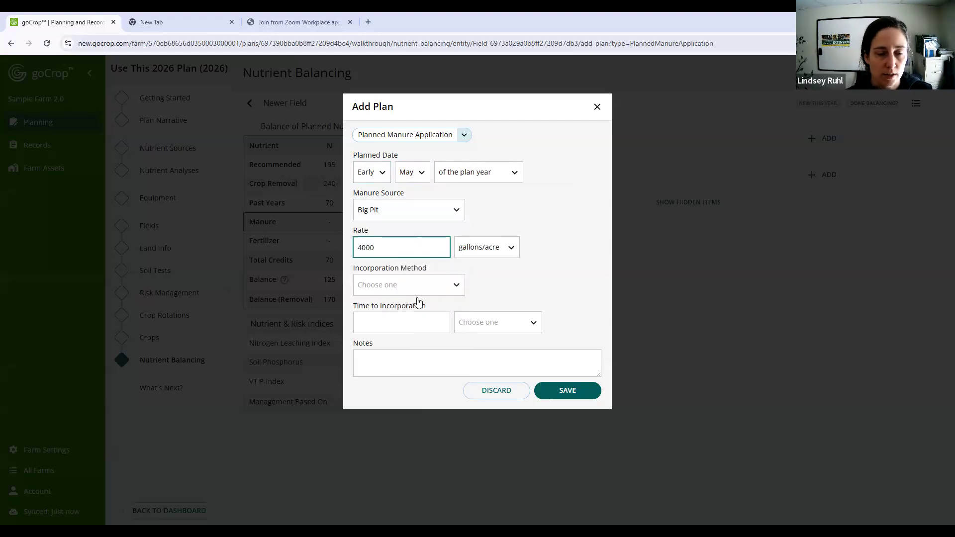
- Set the manure's incorporation method to Not Incorporated and save the planned application
left_click(431, 287)
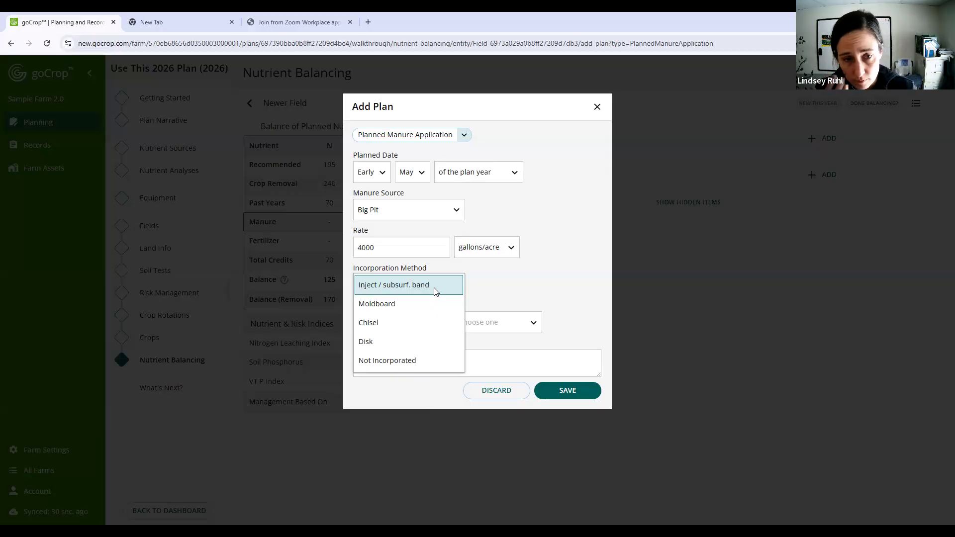
left_click(436, 361)
left_click(571, 362)
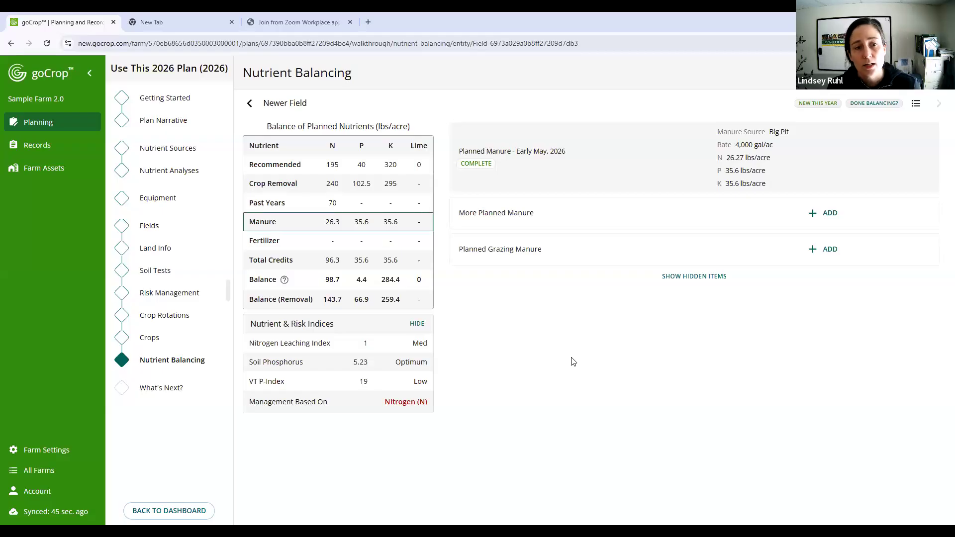
- Change the Early May Big Pit manure rate to 6,000 gallons/acre, save it, and check the nitrogen credits and balance
left_click(365, 223)
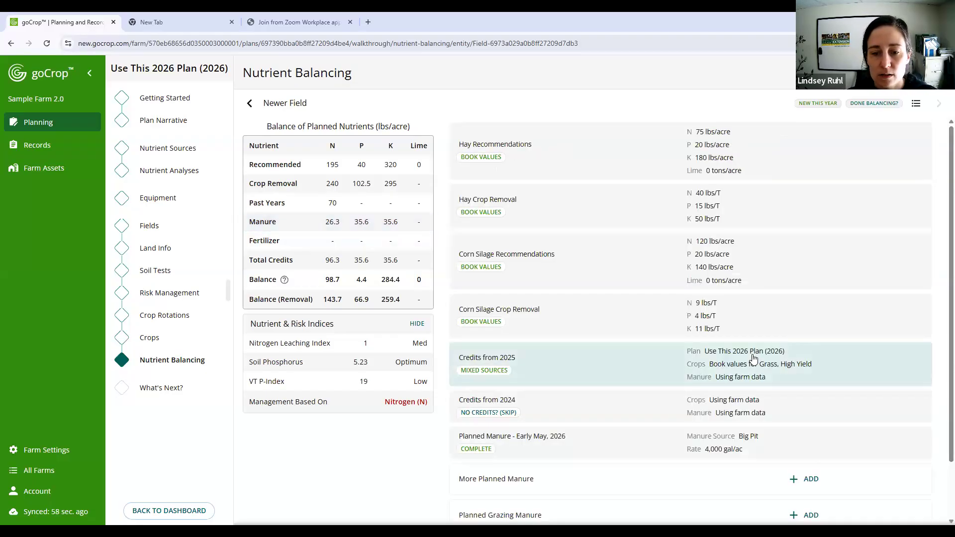
left_click(746, 441)
left_click(360, 225)
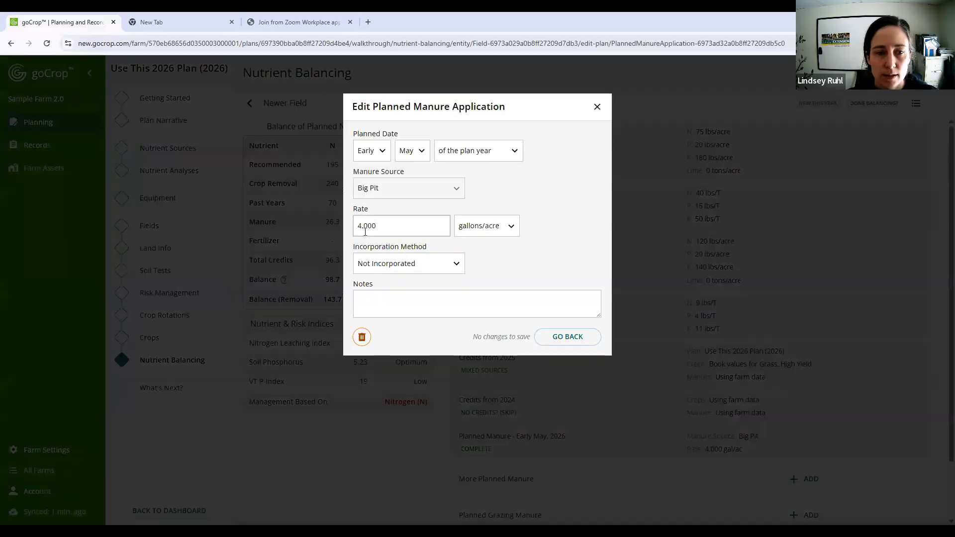
key("BackSpace")
type("6")
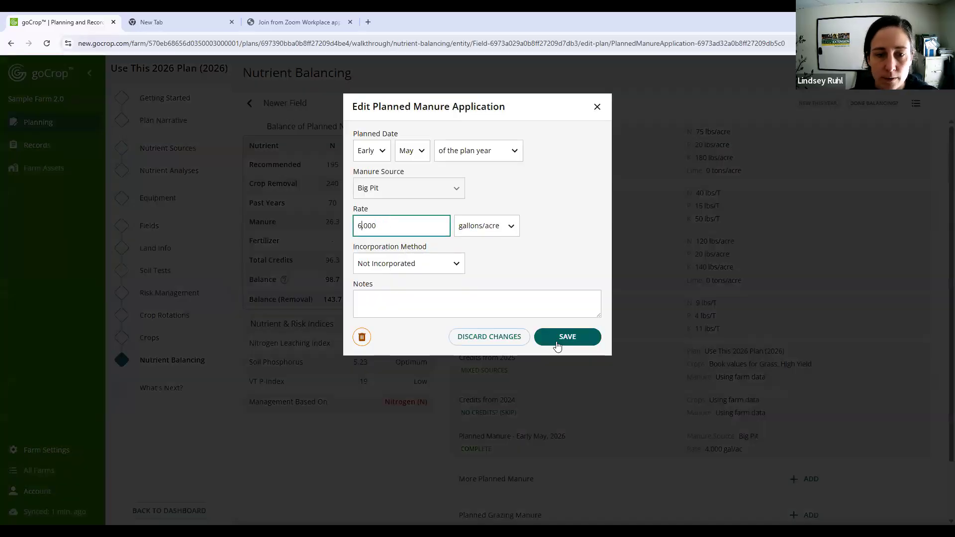
left_click(588, 343)
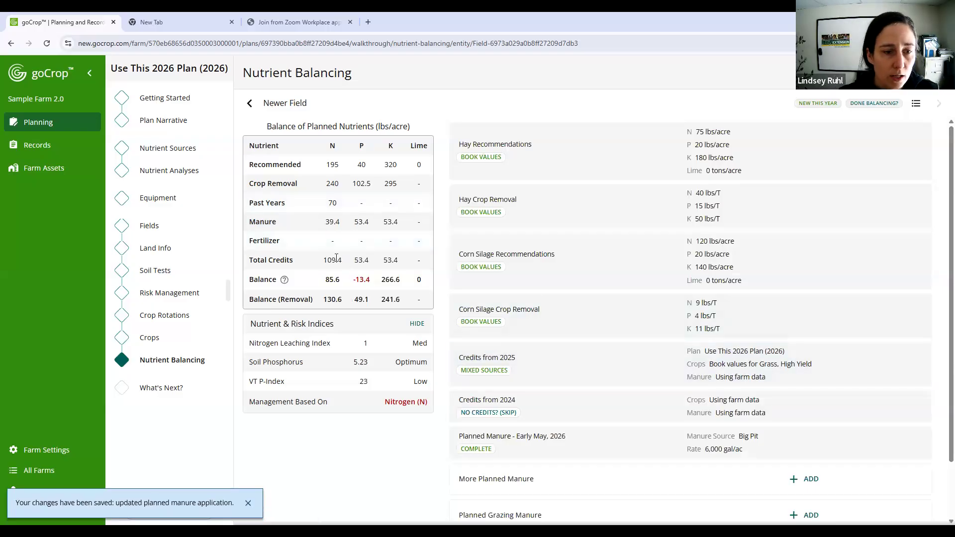
double_click(332, 260)
double_click(332, 279)
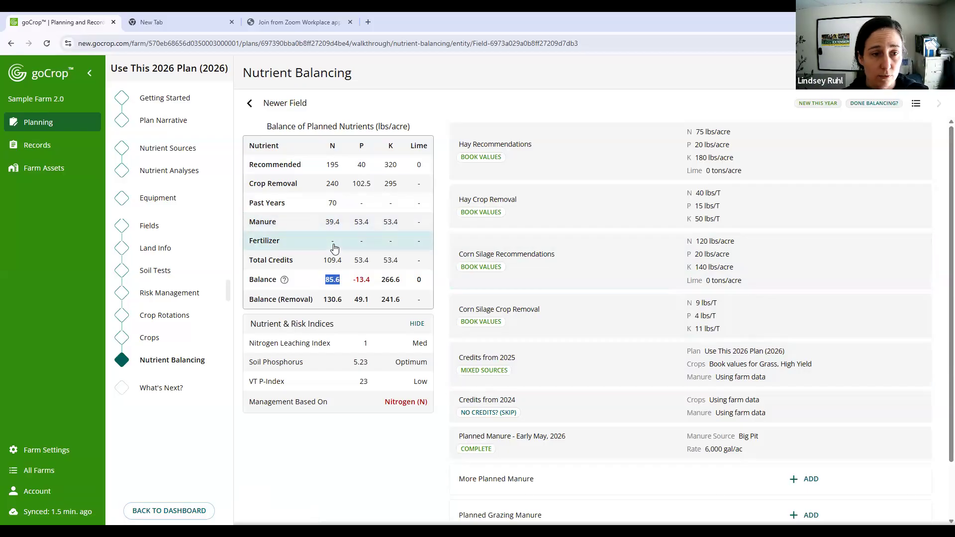
- Start a planned fertilizer application for Newer Field dated Late May of the plan year
left_click(332, 245)
left_click(826, 138)
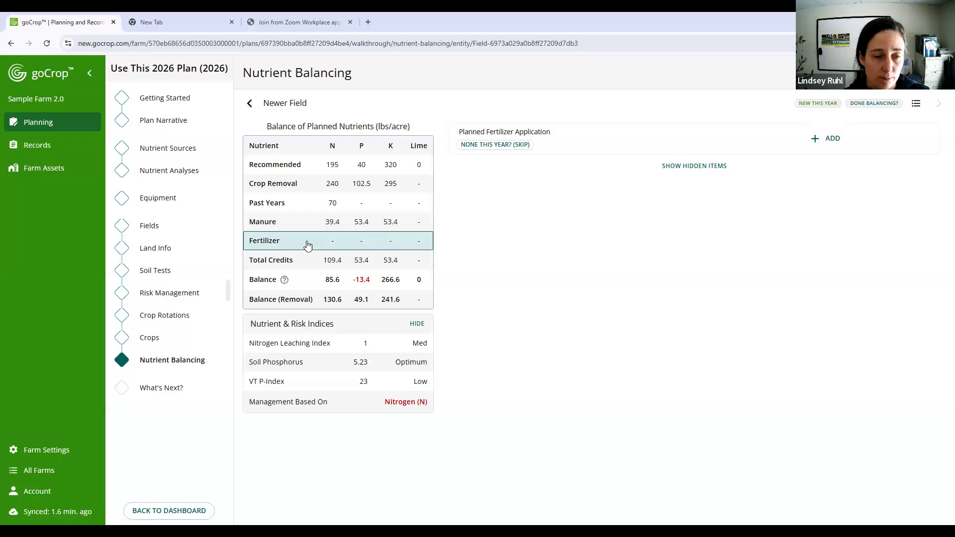
left_click(832, 140)
left_click(363, 175)
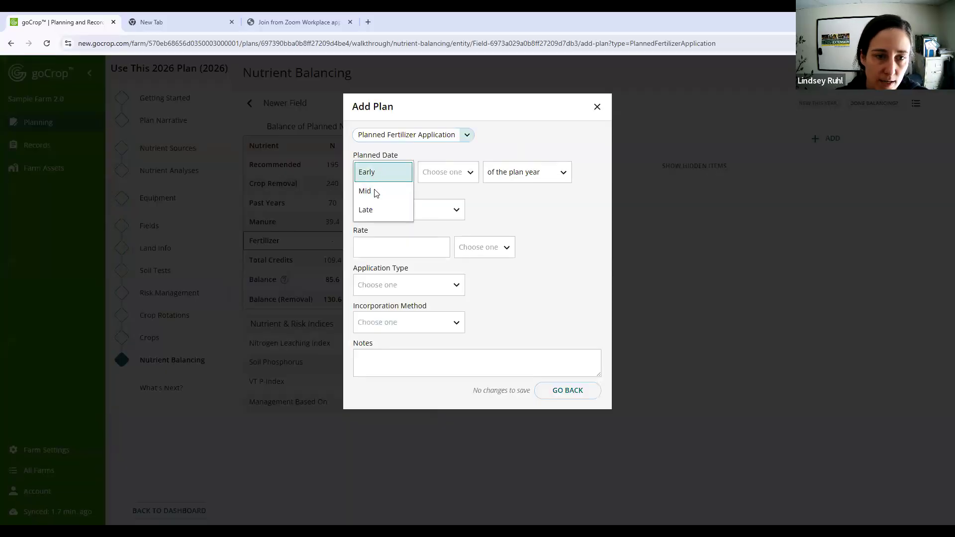
left_click(380, 190)
left_click(370, 172)
left_click(373, 207)
left_click(412, 172)
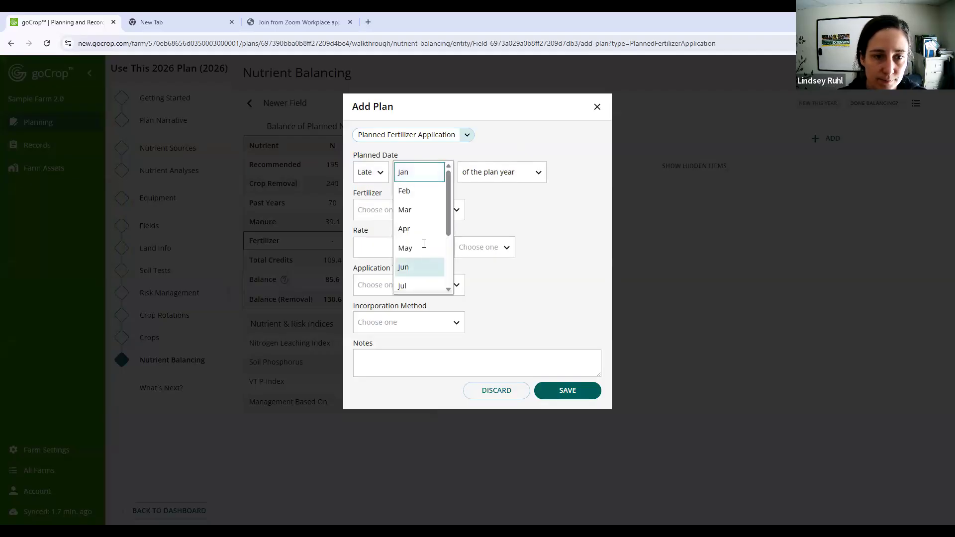
left_click(405, 248)
- Choose Urea-Dry as the fertilizer and set the rate to 150 lbs/acre
left_click(403, 210)
scroll(444, 294, "down", 1)
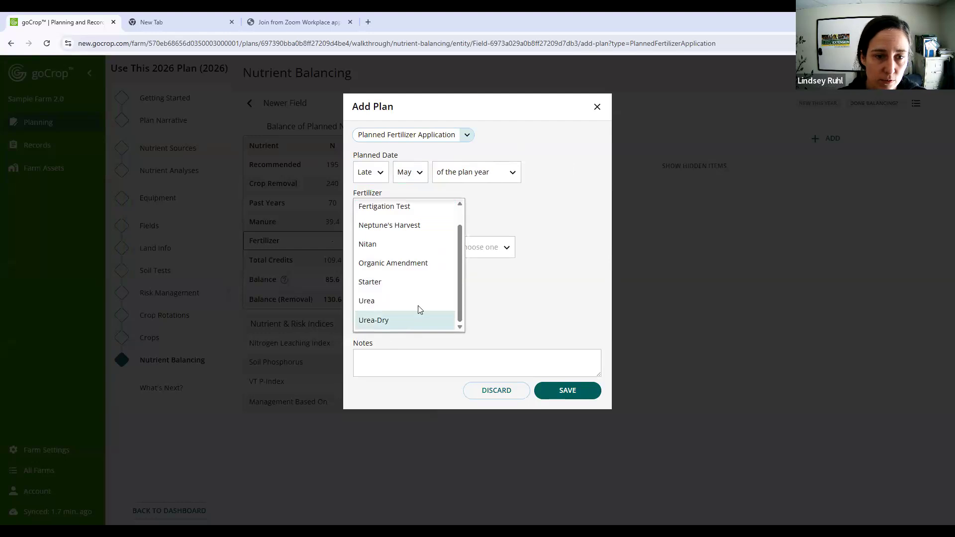
left_click(420, 321)
left_click(400, 248)
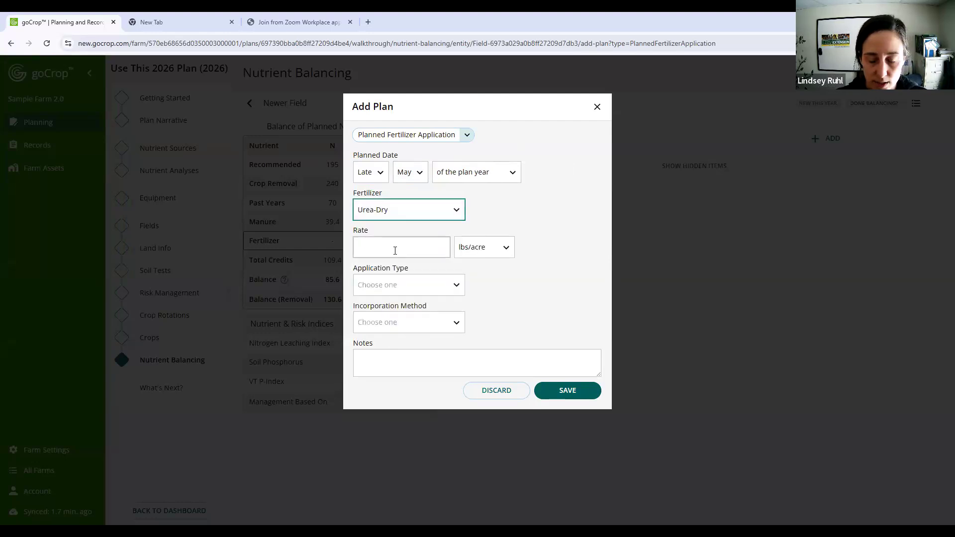
type("150")
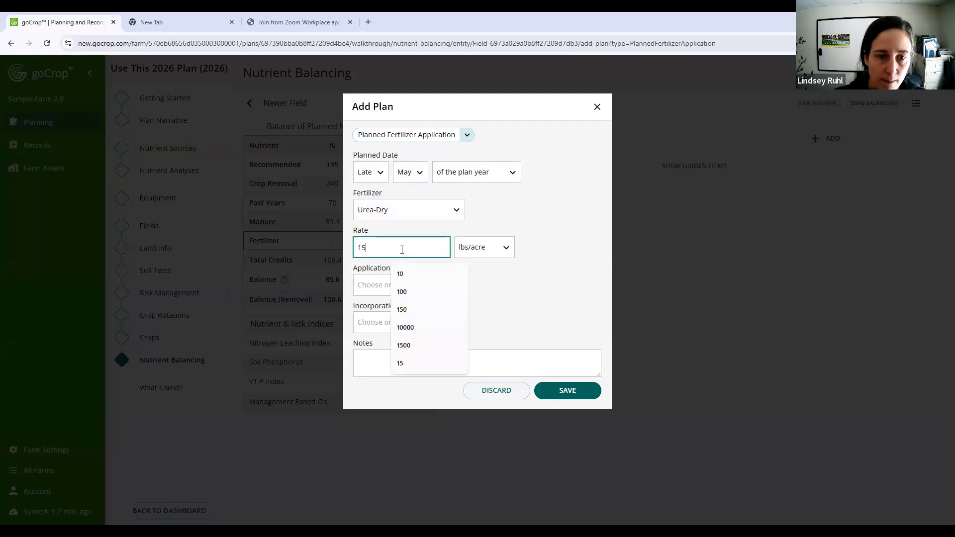
- Set the application type to Starter with Inject / subsurf. band incorporation, save the fertilizer plan, and check the nitrogen balance
left_click(379, 293)
left_click(379, 307)
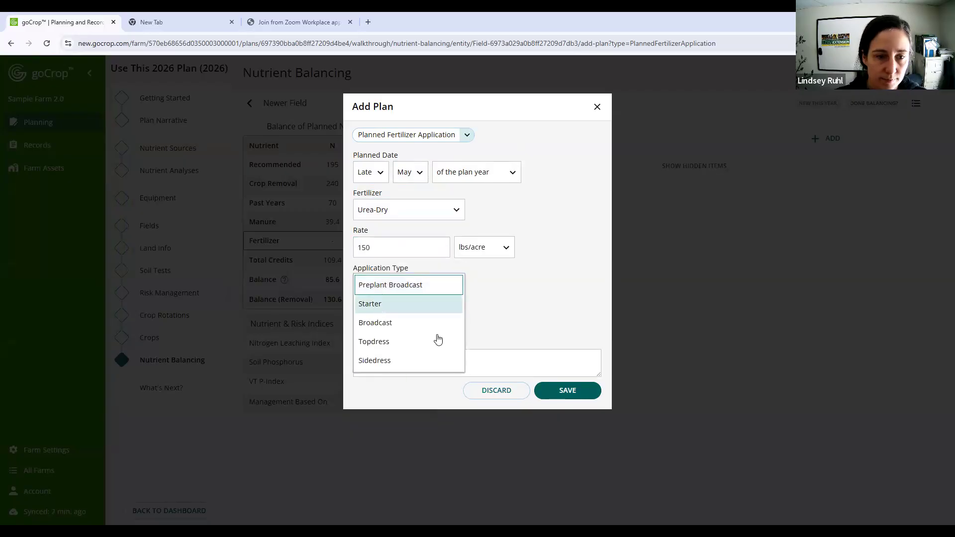
left_click(423, 324)
left_click(423, 323)
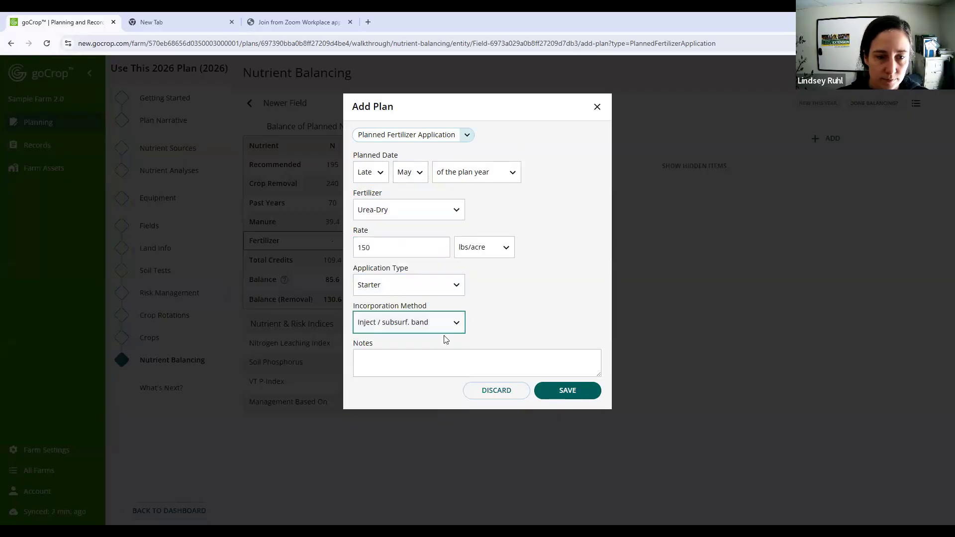
left_click(572, 392)
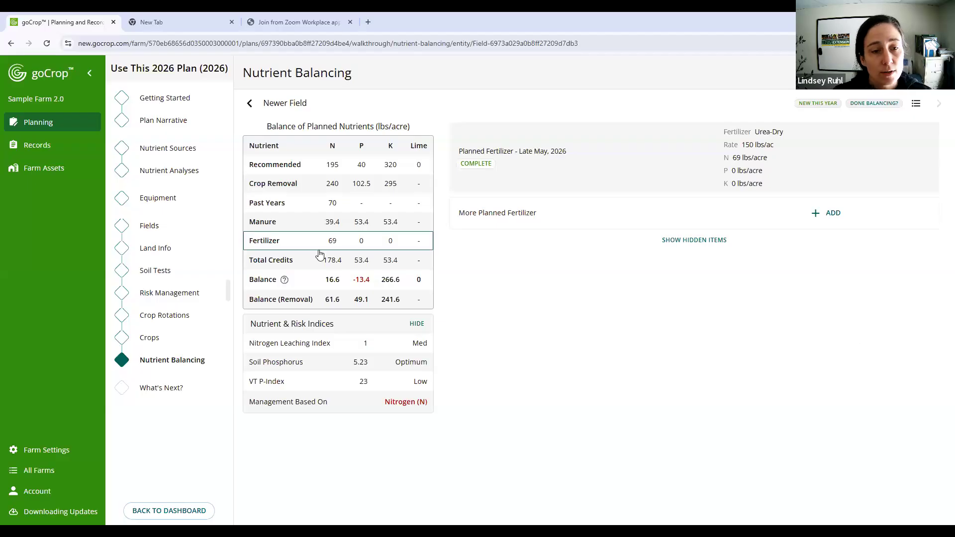
double_click(332, 278)
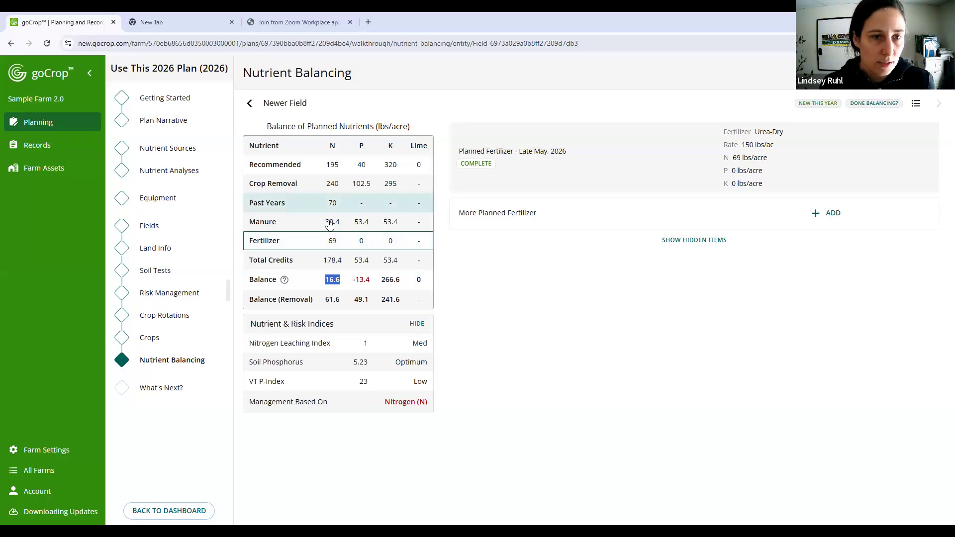
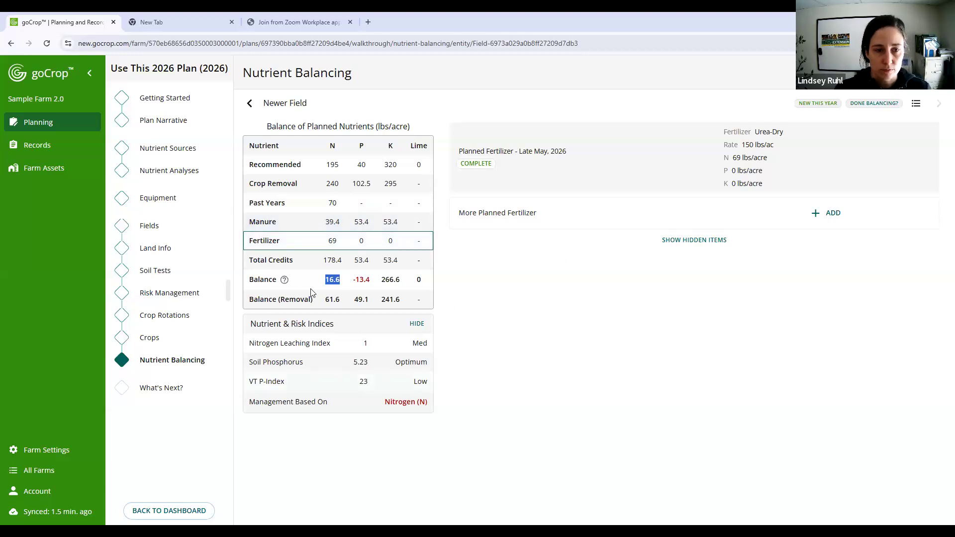
- Review the planned manure applications in Newer Field's nutrient balance and return to the list of fields
left_click(333, 278)
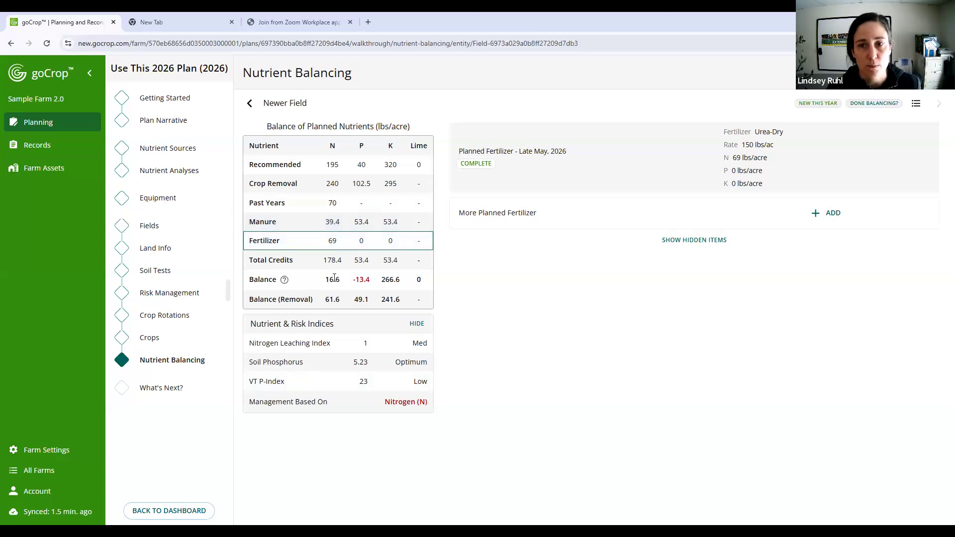
left_click(356, 223)
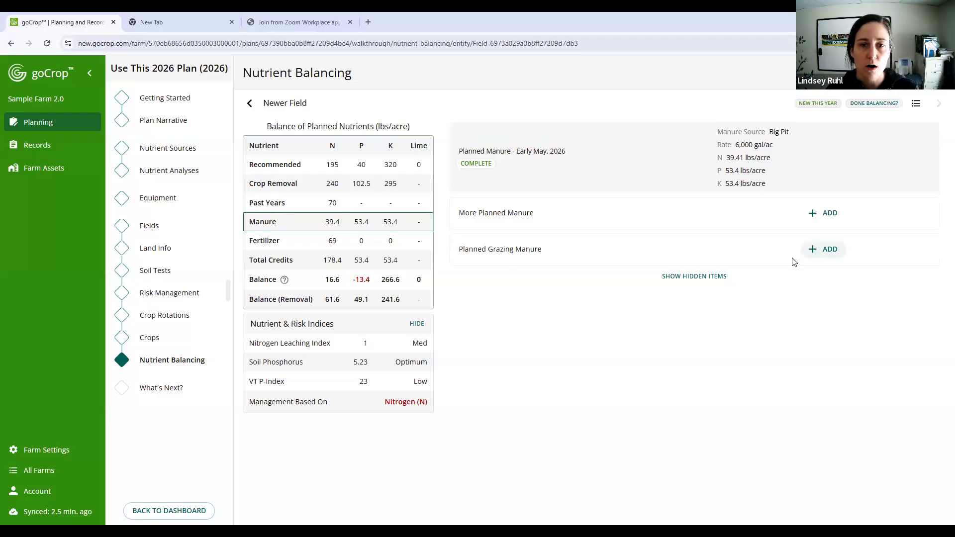
left_click(811, 258)
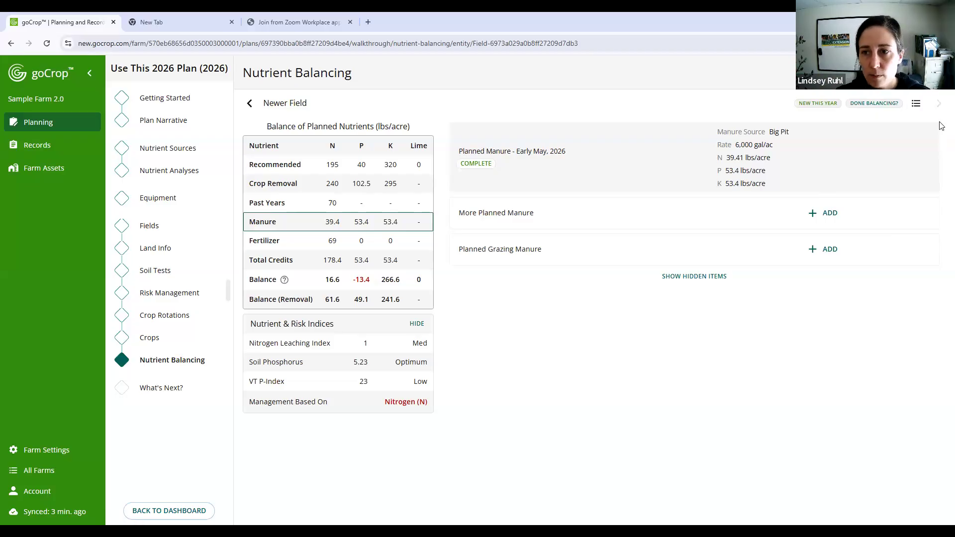
left_click(917, 105)
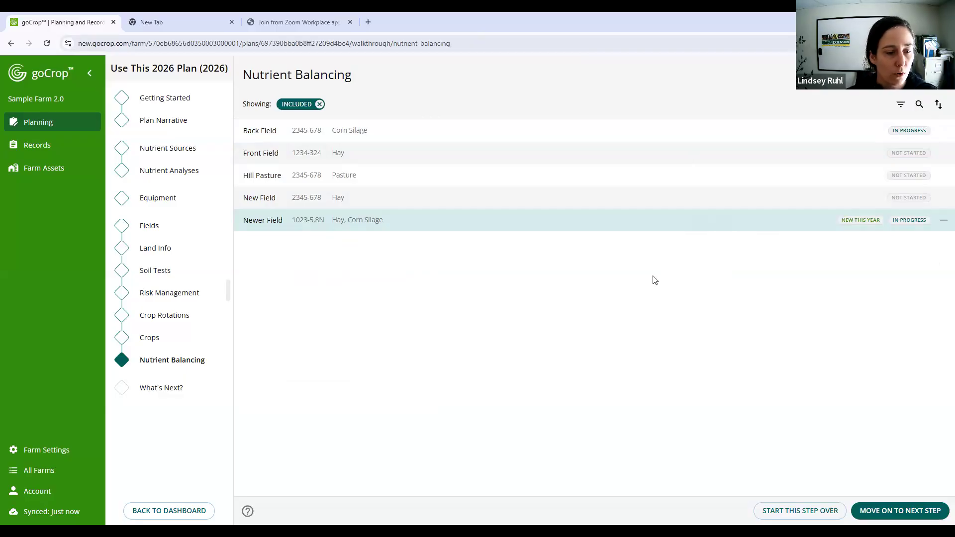
- Read the record-keeping reminder in the plan's closing What's Next step and return to the plan dashboard
left_click(158, 392)
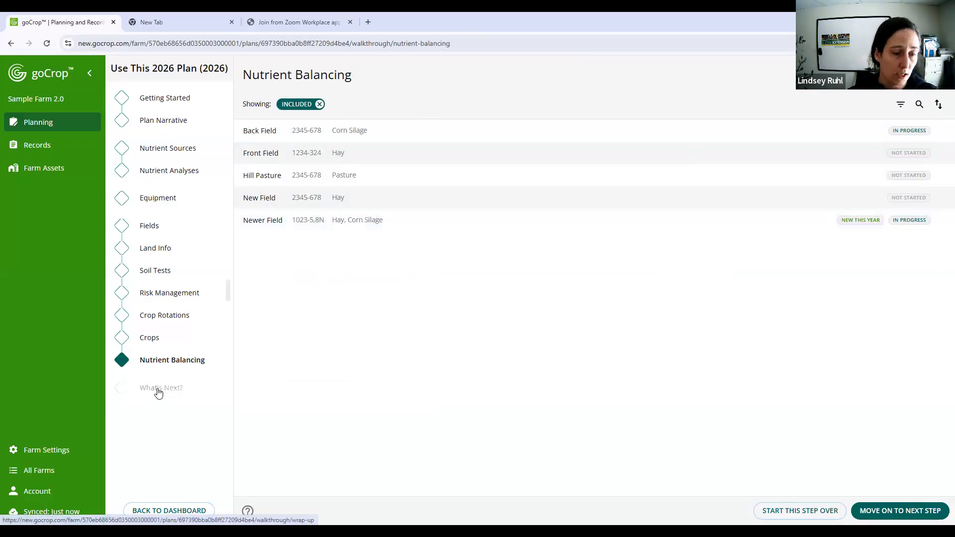
left_click(898, 510)
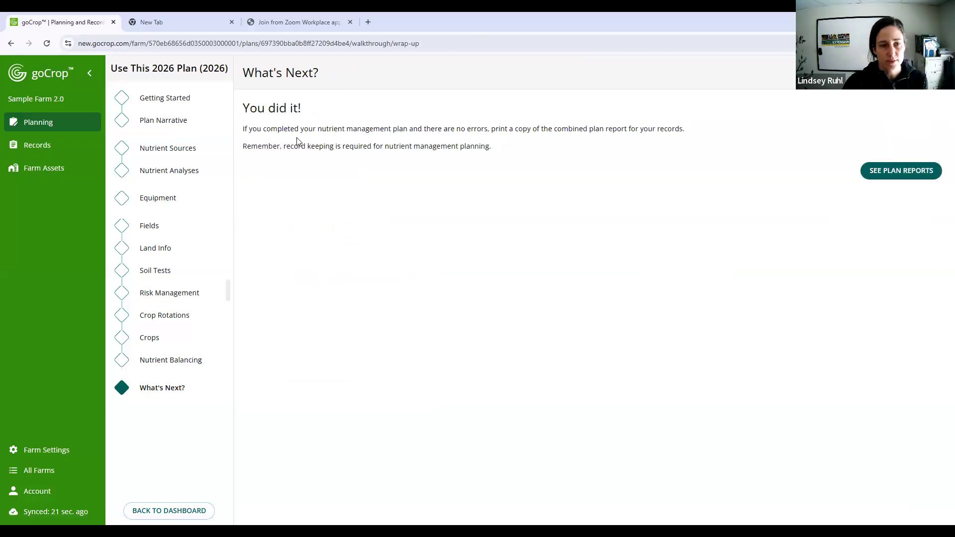
left_click_drag(290, 151, 506, 147)
left_click(506, 147)
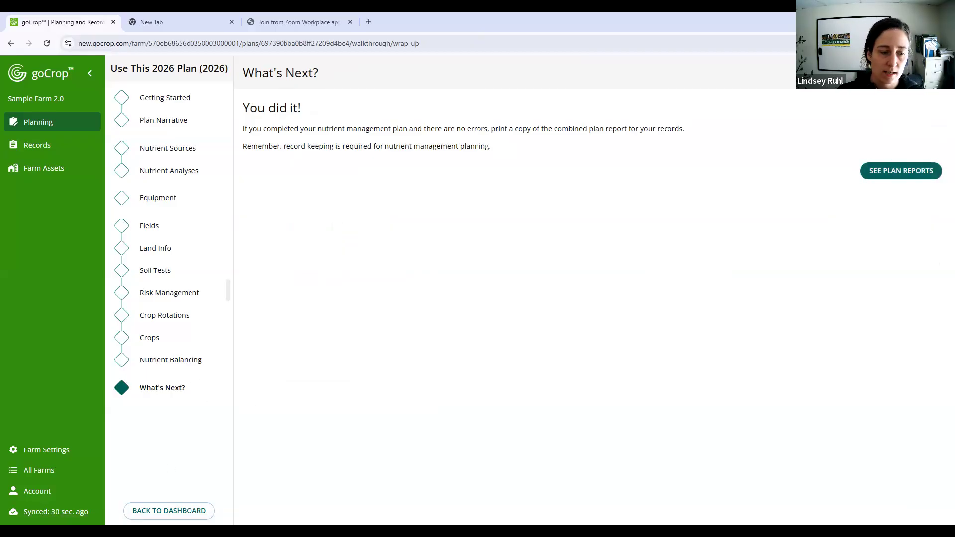
left_click(180, 518)
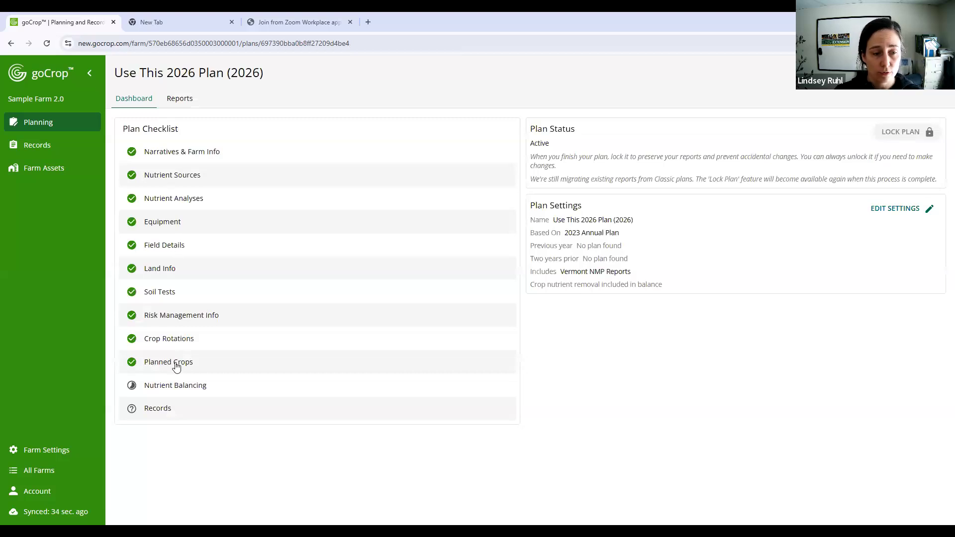
- Try marking Back Field's nutrient balancing as done, and revert the mark
left_click(236, 393)
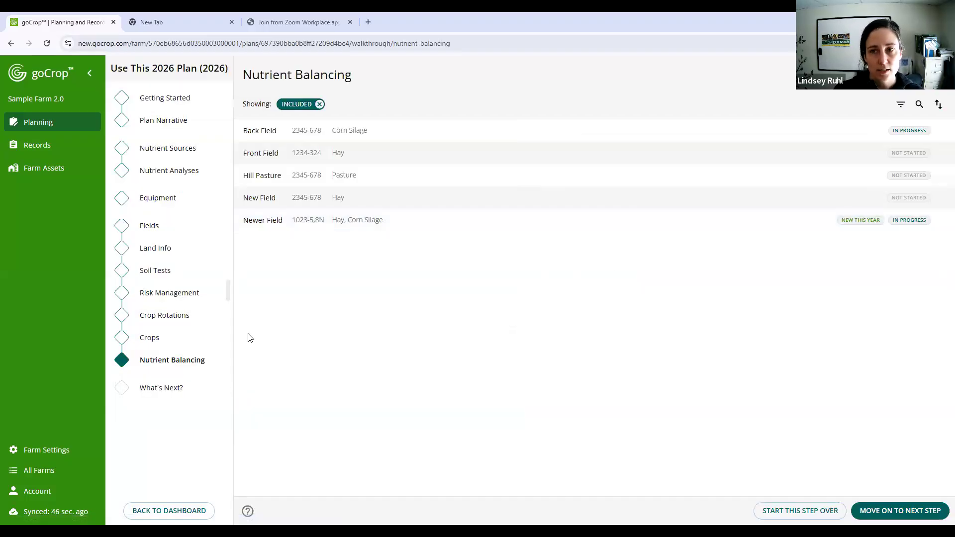
left_click(173, 512)
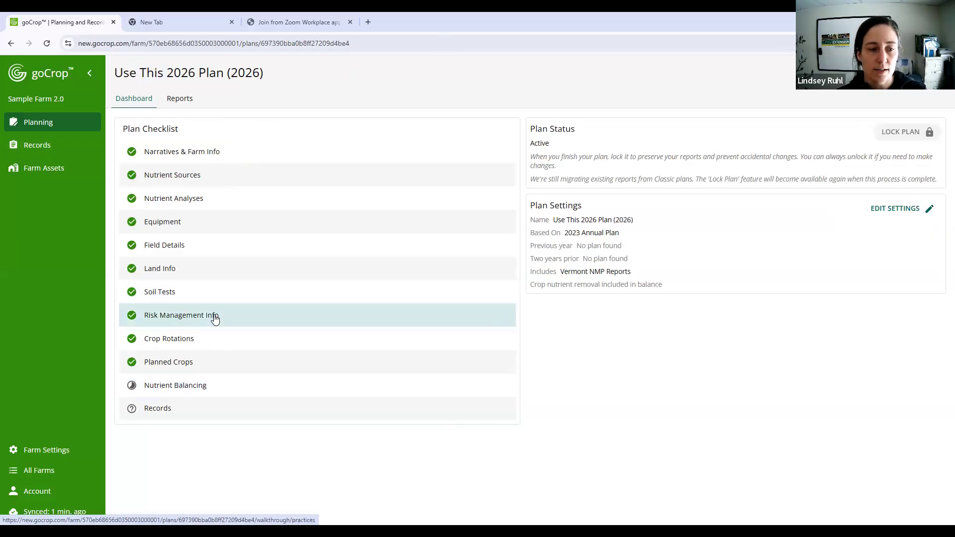
left_click(235, 388)
left_click(792, 134)
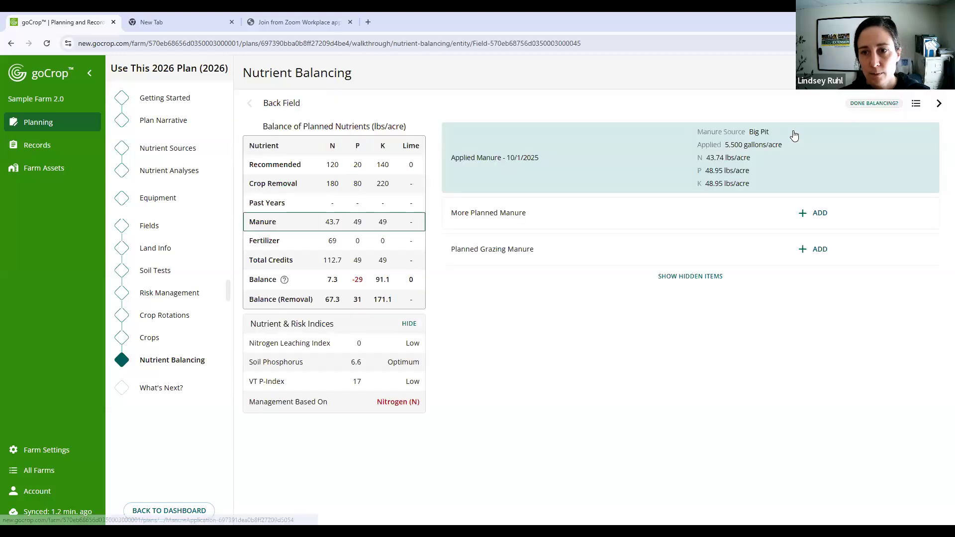
left_click(864, 106)
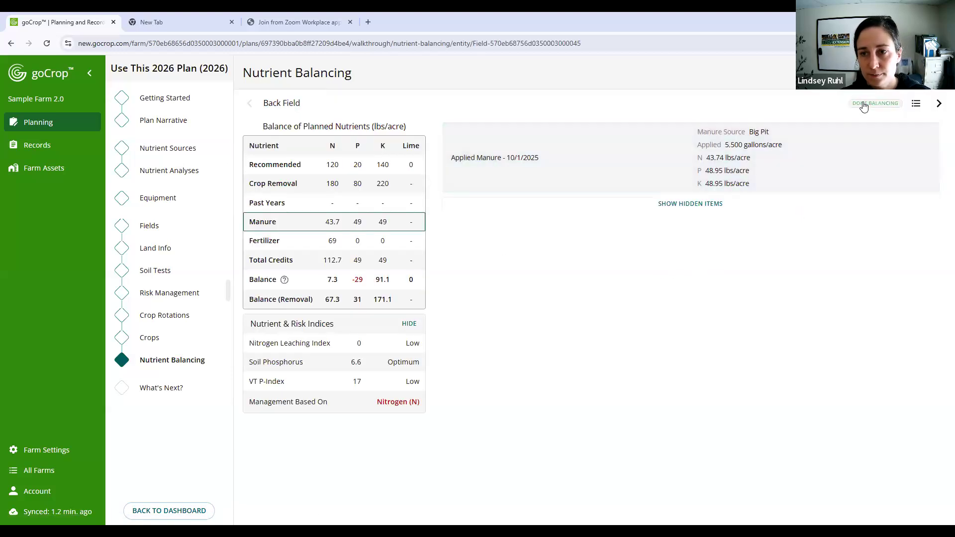
left_click(864, 106)
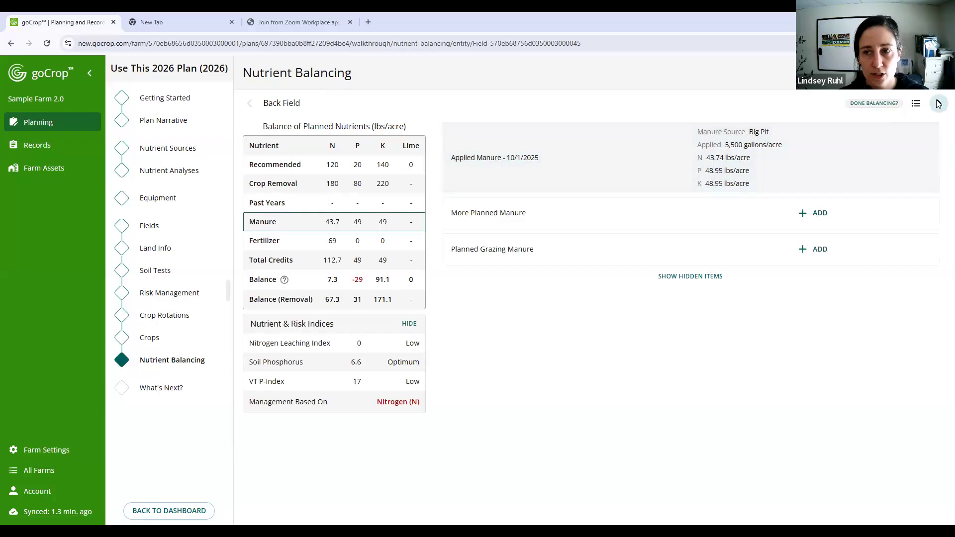
- Open the plan's reports and examine the individual farm reports and the Field Record Log reports
left_click(201, 508)
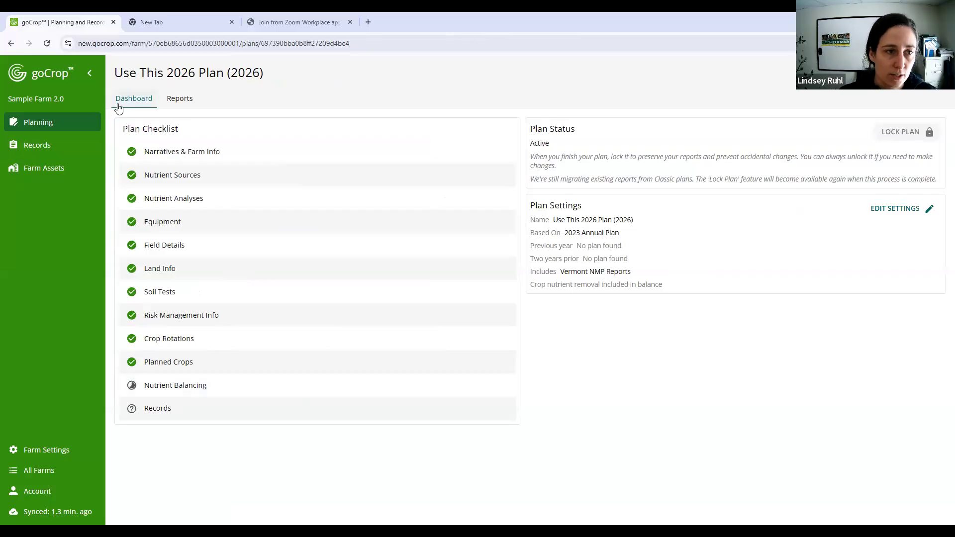
left_click(181, 99)
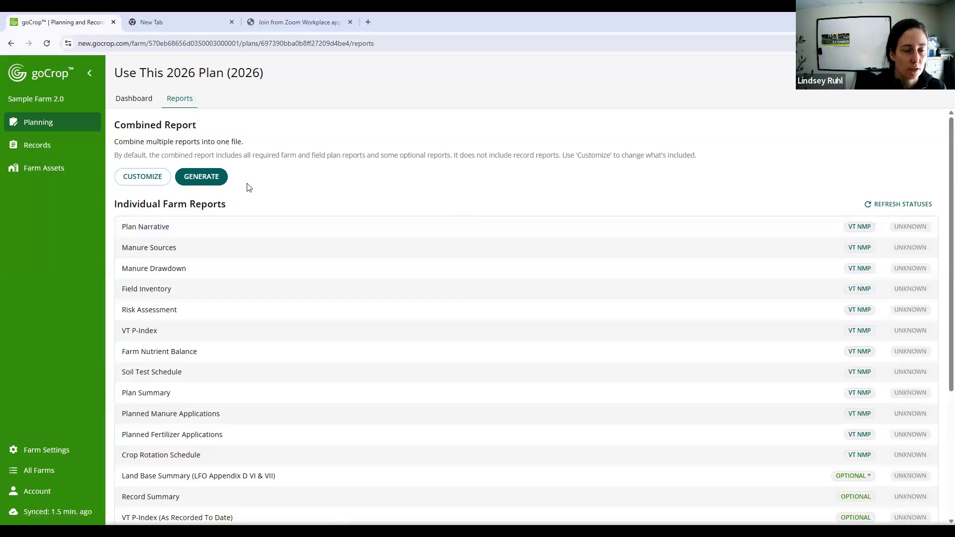
left_click_drag(116, 205, 328, 204)
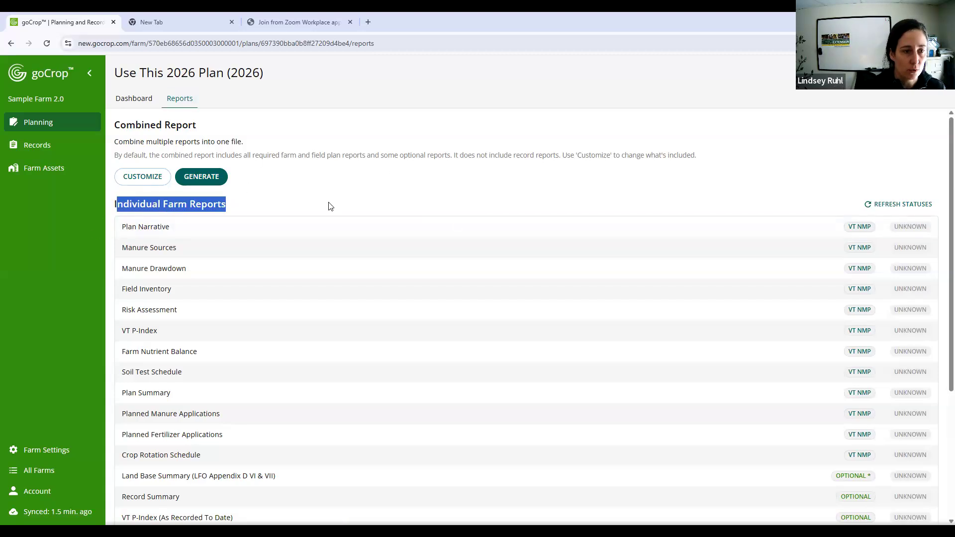
left_click(535, 263)
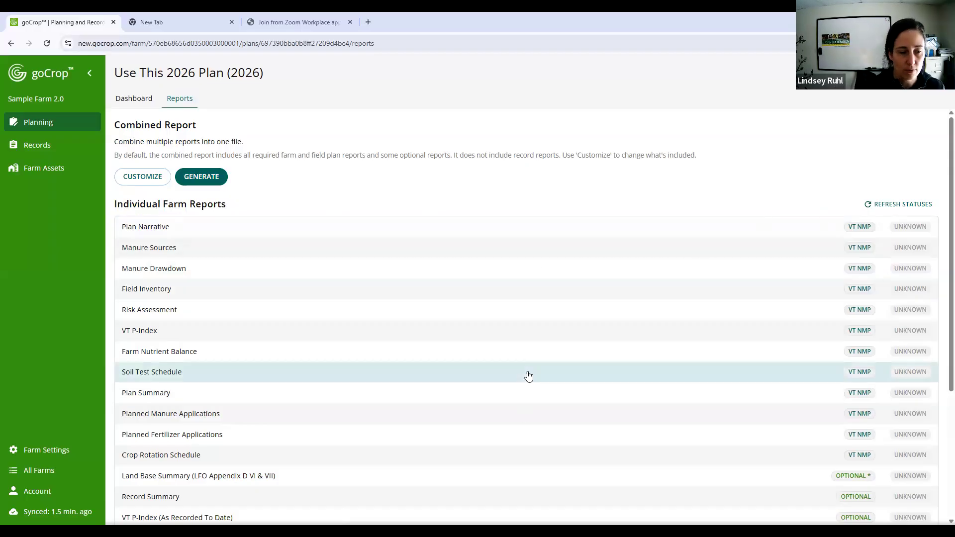
scroll(528, 377, "down", 4)
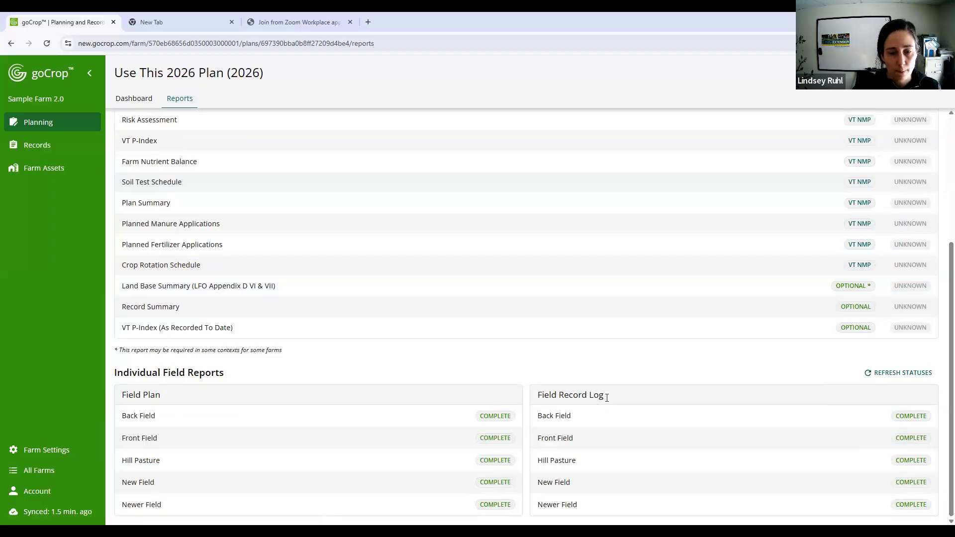
left_click_drag(537, 395, 634, 395)
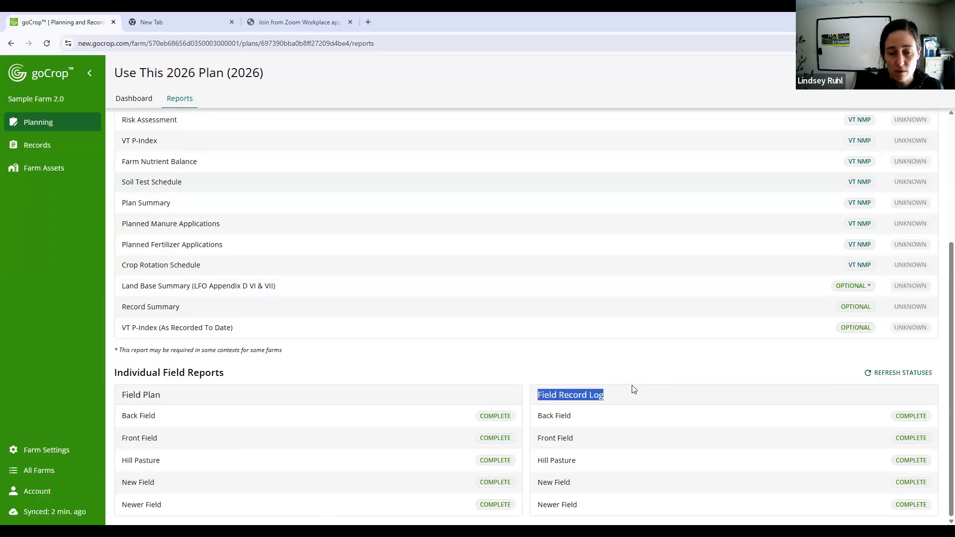
left_click(685, 390)
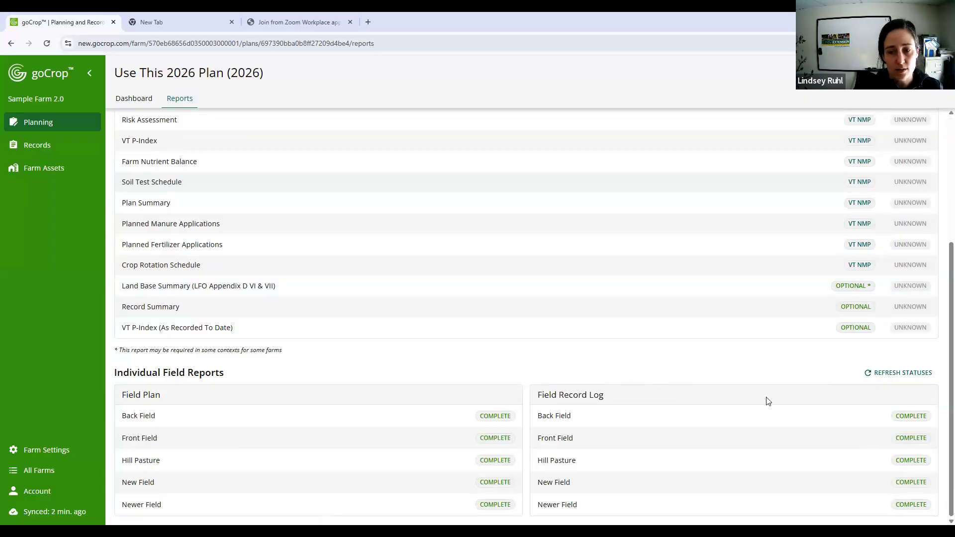
triple_click(561, 393)
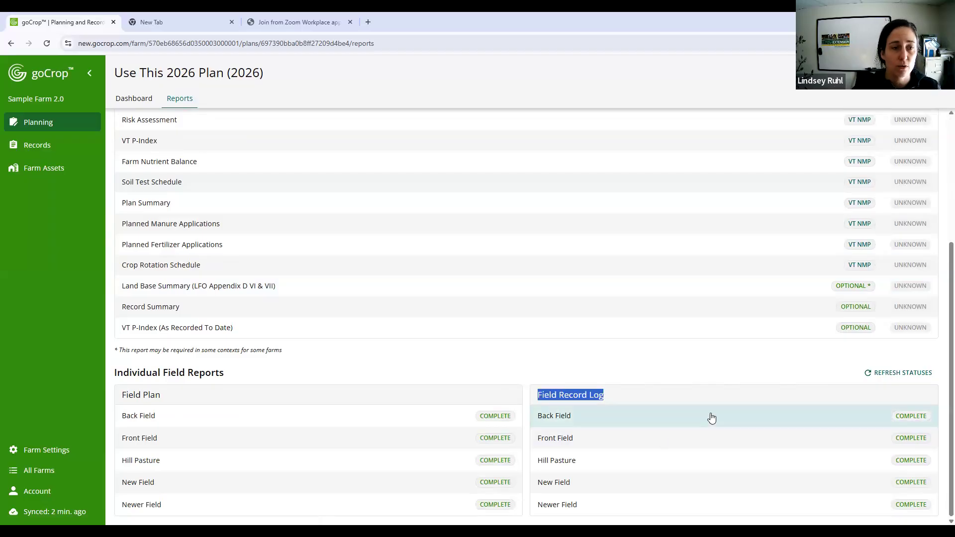
- Compare the required and optional individual farm reports with the individual field reports for each field
scroll(709, 399, "up", 4)
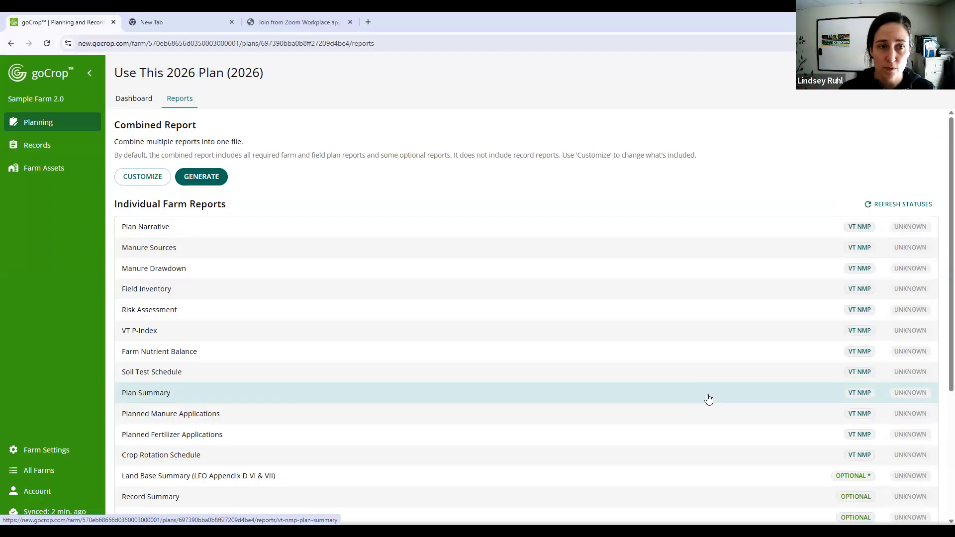
scroll(576, 310, "down", 1)
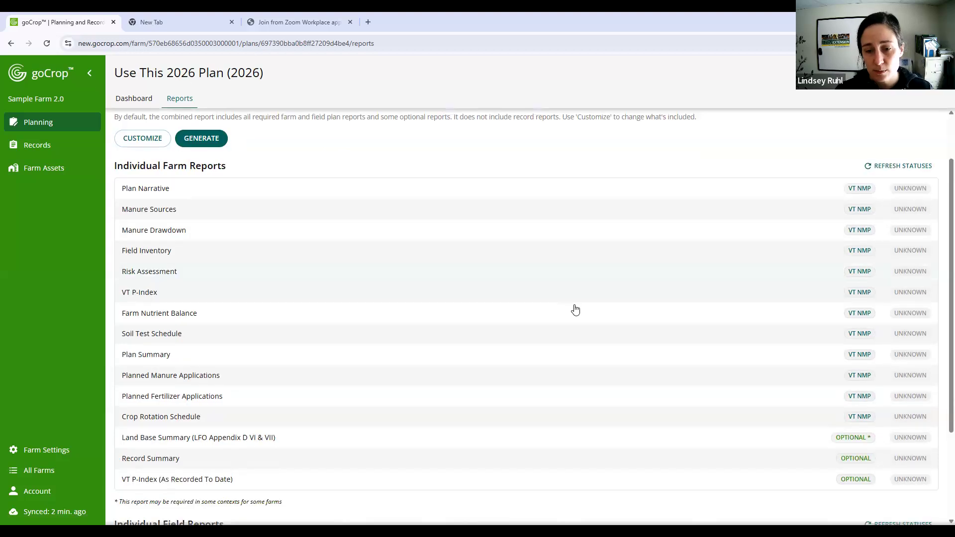
scroll(576, 310, "down", 3)
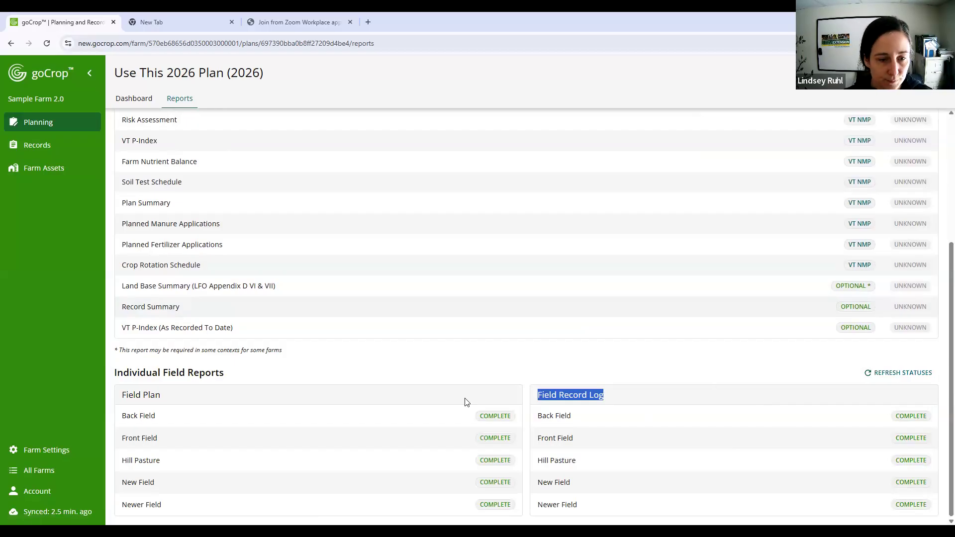
scroll(464, 401, "up", 4)
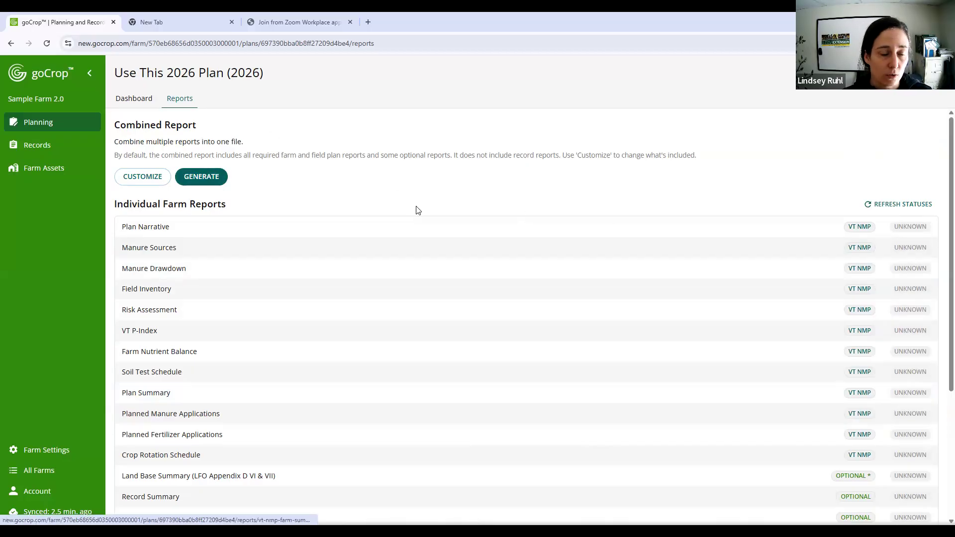
scroll(409, 226, "down", 1)
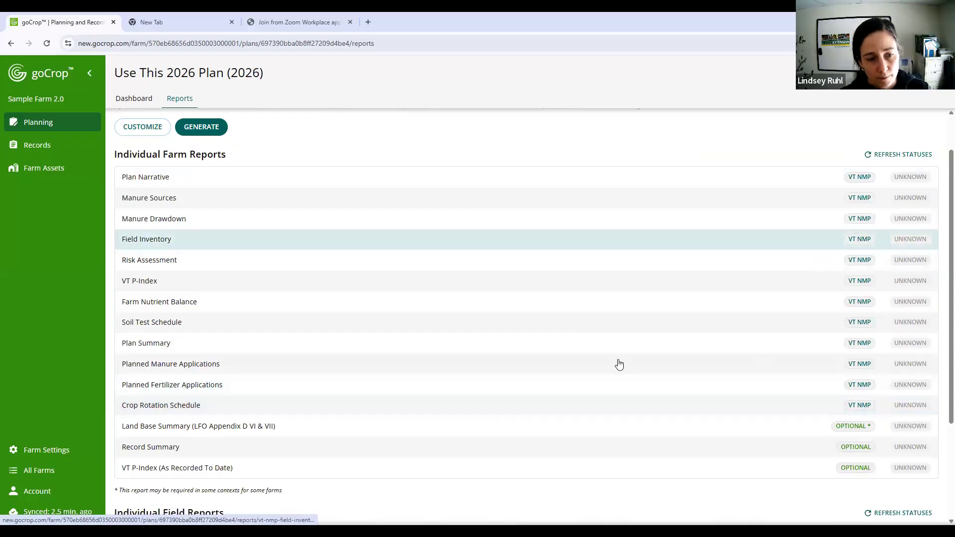
left_click(500, 430)
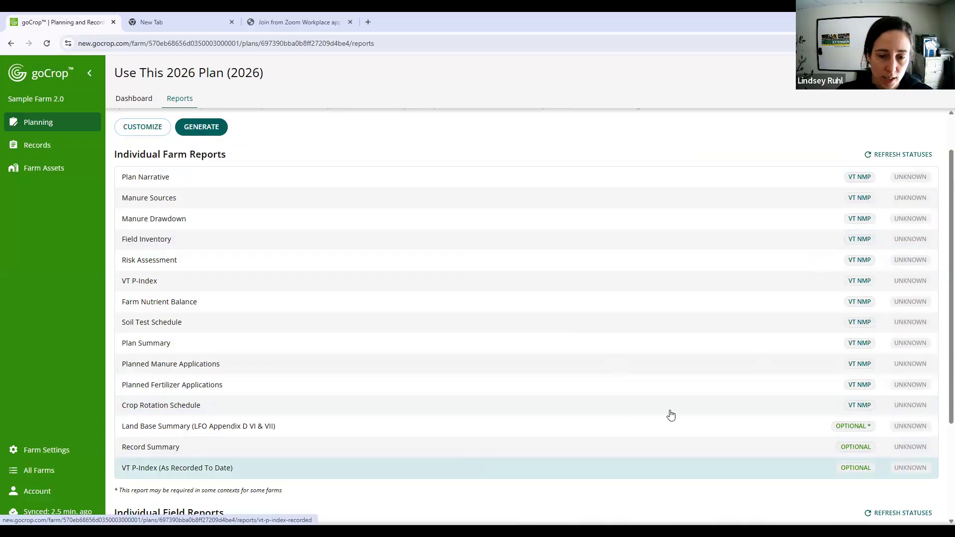
scroll(618, 424, "down", 3)
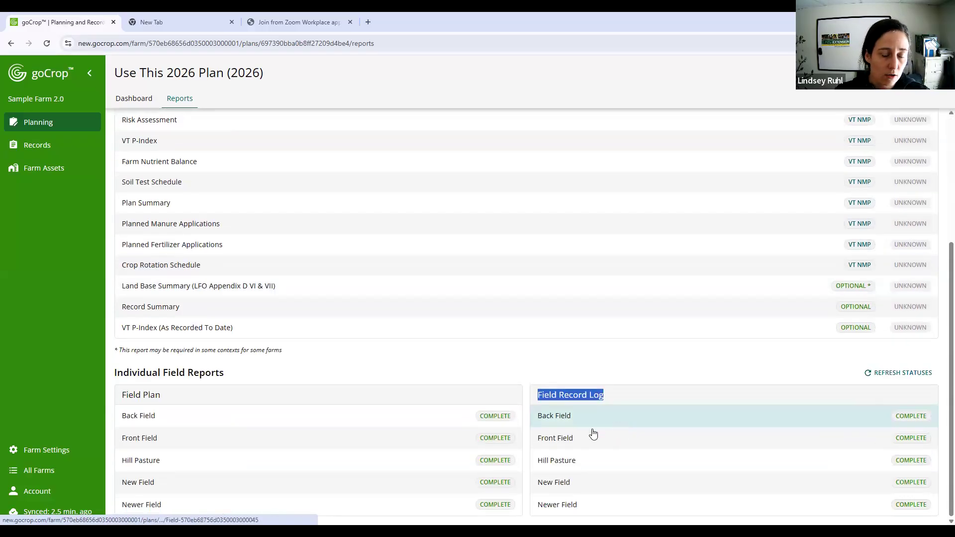
scroll(288, 353, "up", 4)
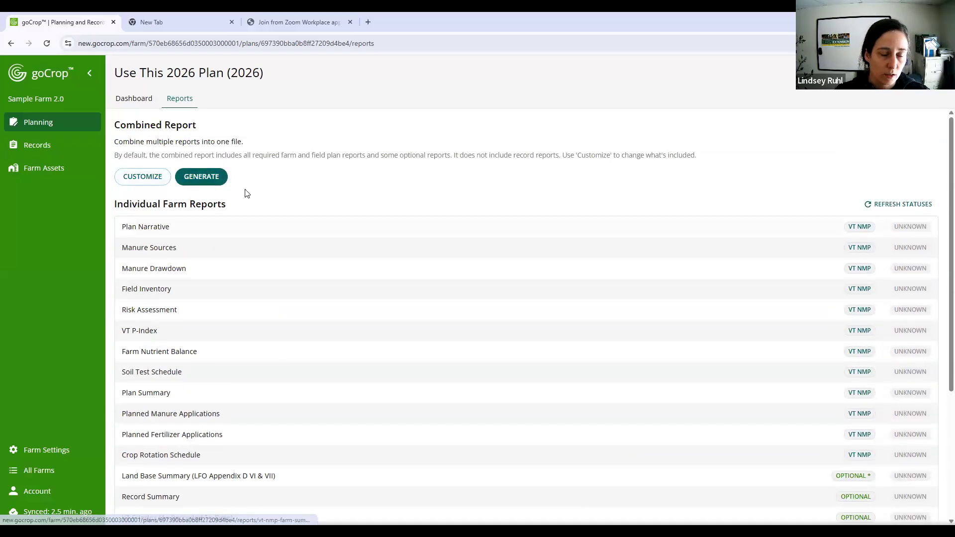
left_click_drag(132, 204, 273, 203)
scroll(273, 216, "down", 4)
left_click_drag(226, 376, 120, 372)
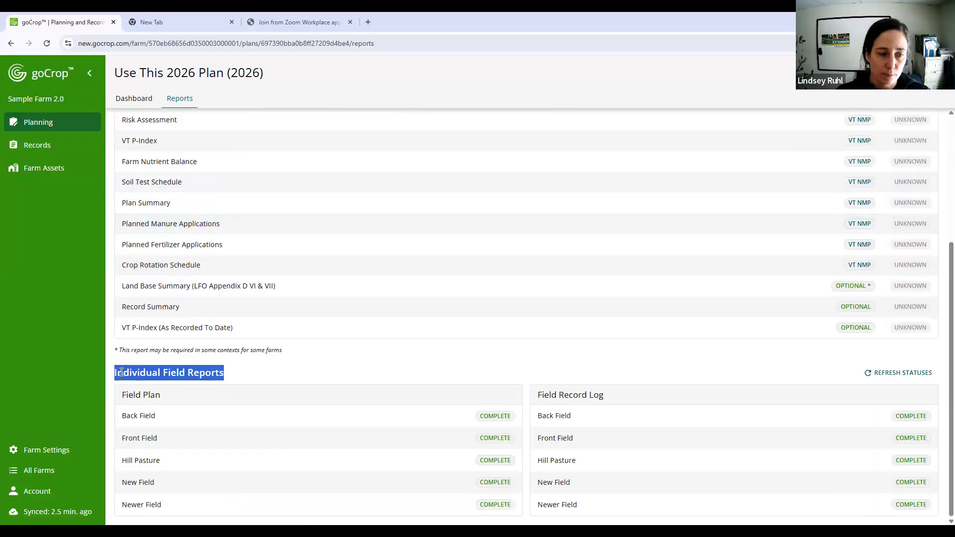
left_click(191, 377)
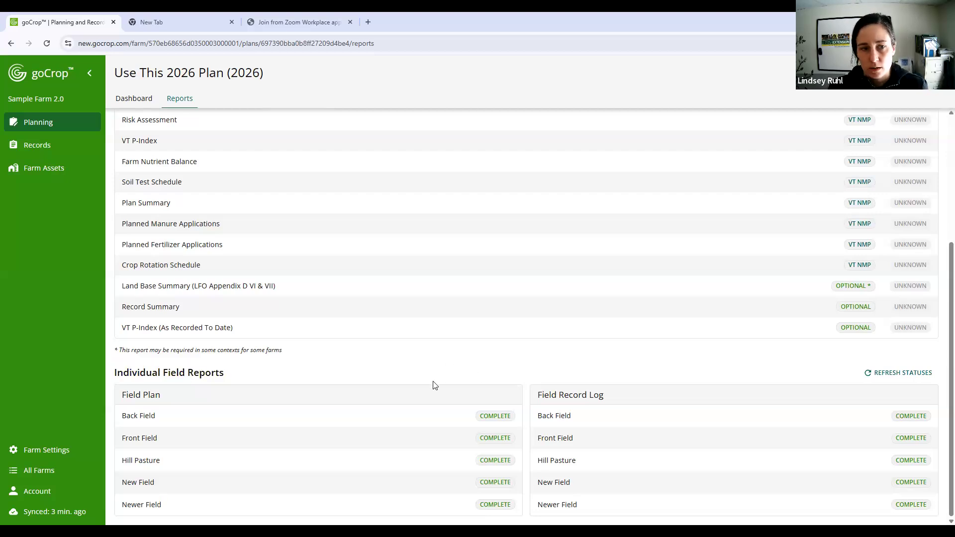
- Switch the combined report to a custom selection and review which farm reports are included
scroll(433, 385, "up", 4)
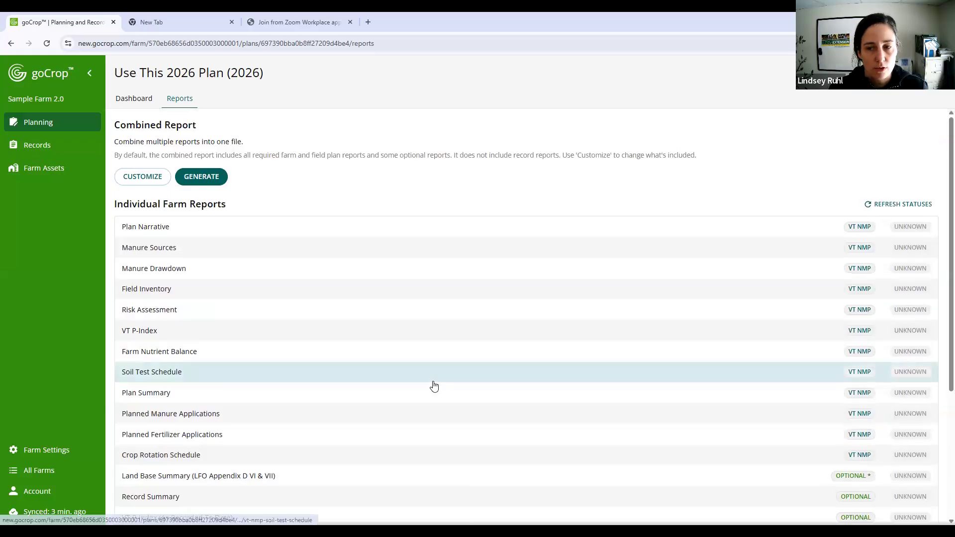
left_click(138, 179)
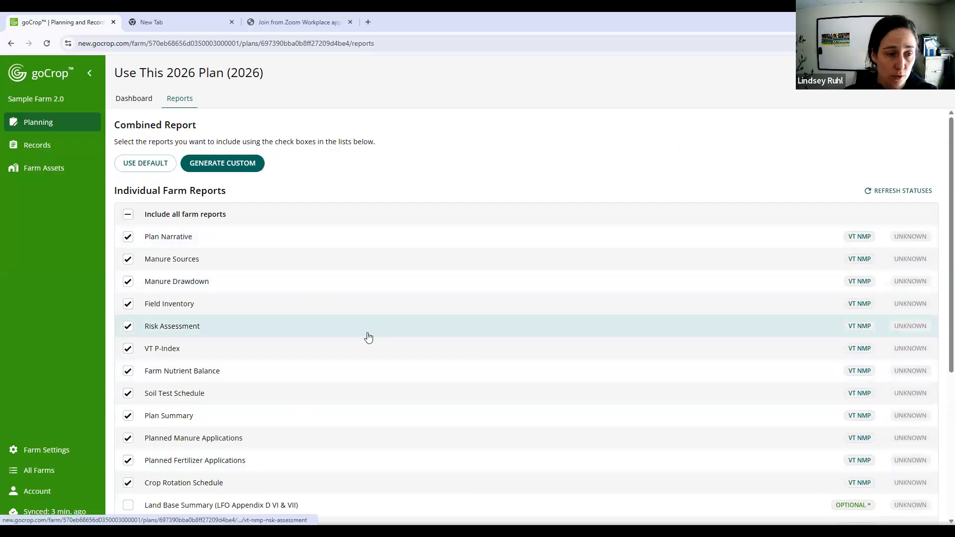
scroll(296, 331, "down", 1)
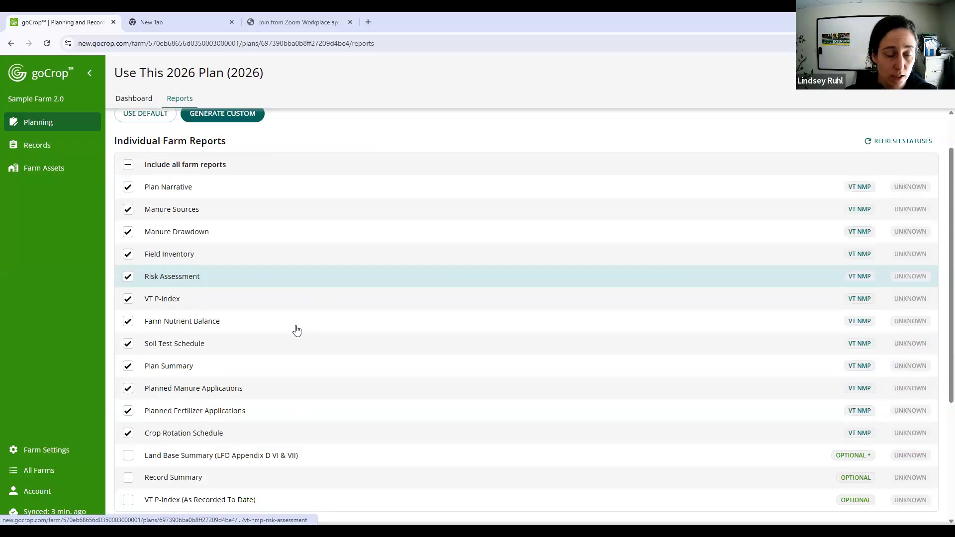
scroll(296, 330, "up", 1)
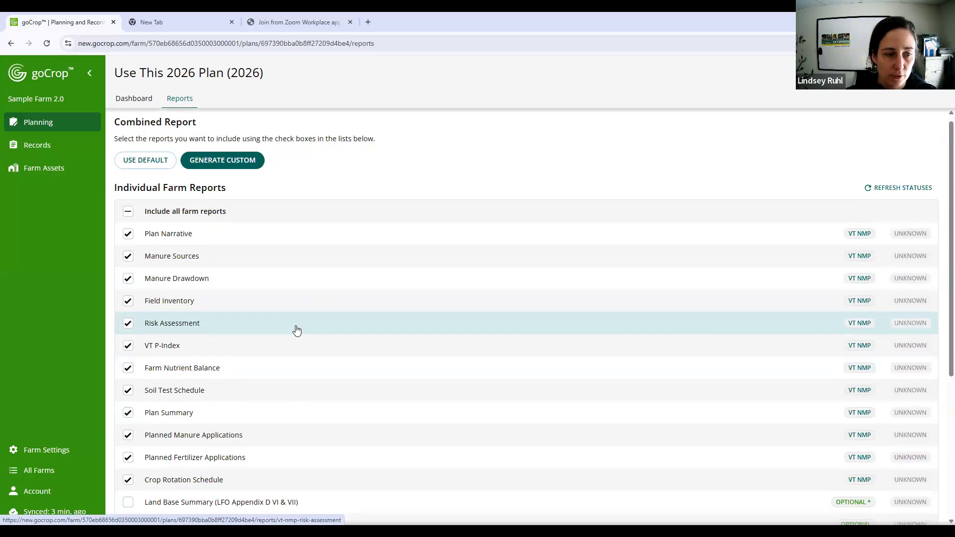
- Clear all farm reports from the custom combined report and include only VT P-Index, Farm Nutrient Balance and Soil Test Schedule
scroll(296, 330, "down", 2)
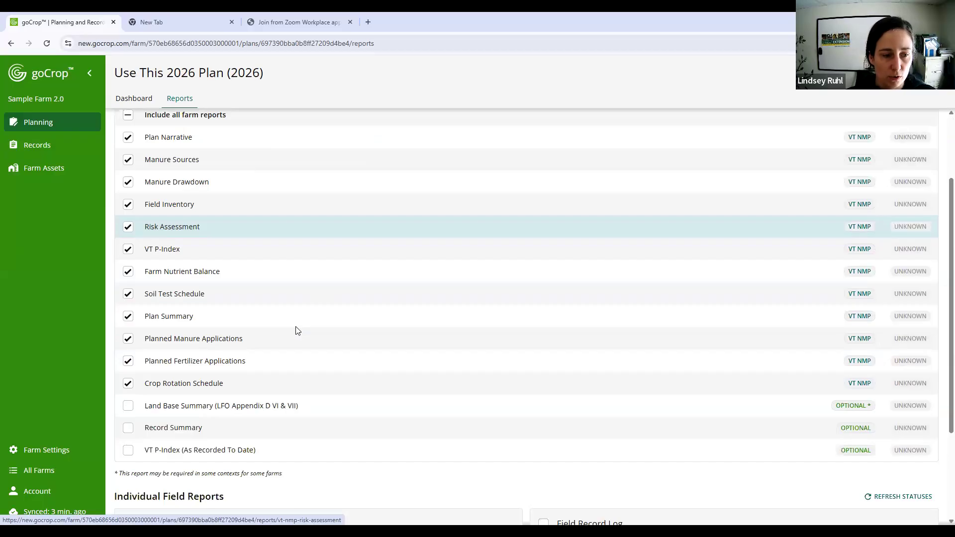
scroll(294, 331, "down", 2)
scroll(287, 372, "up", 1)
scroll(287, 372, "down", 1)
scroll(288, 372, "up", 4)
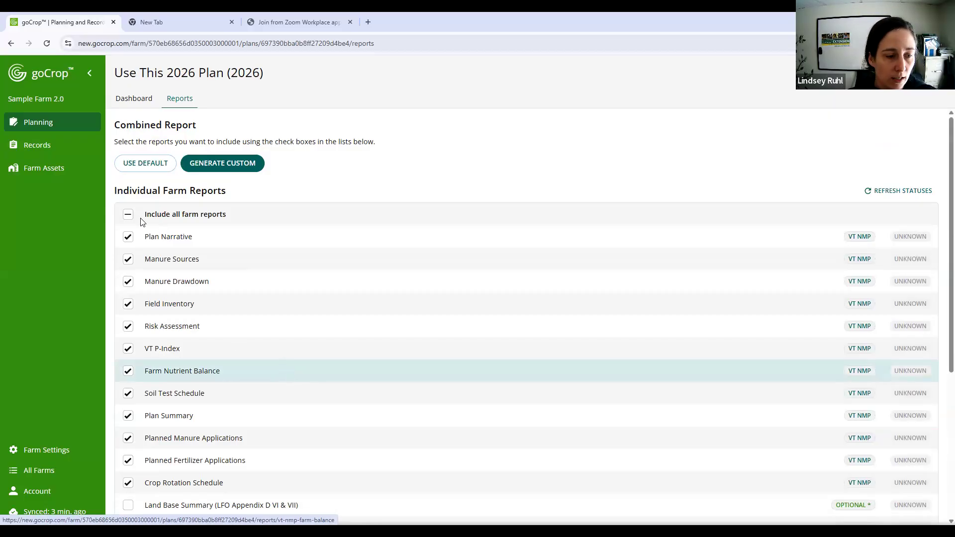
scroll(127, 198, "down", 1)
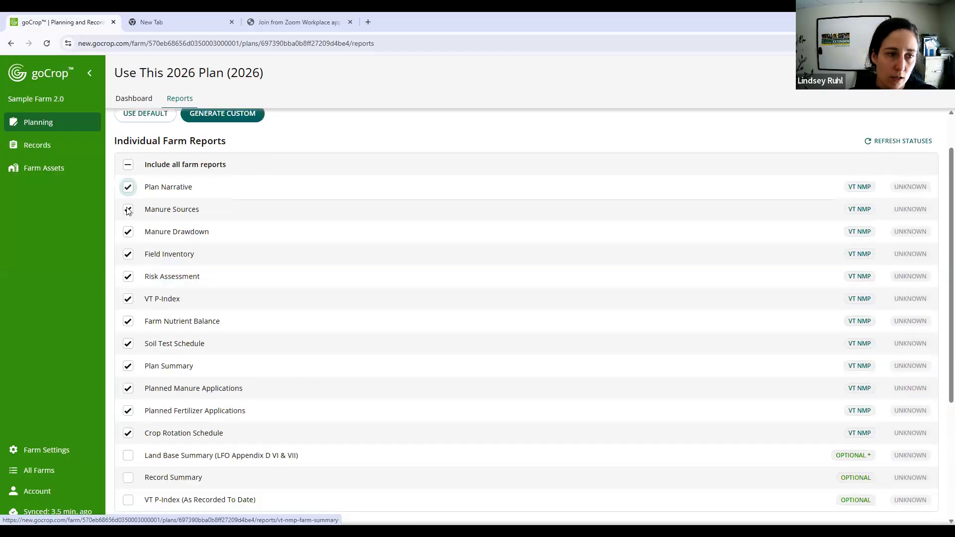
left_click(120, 171)
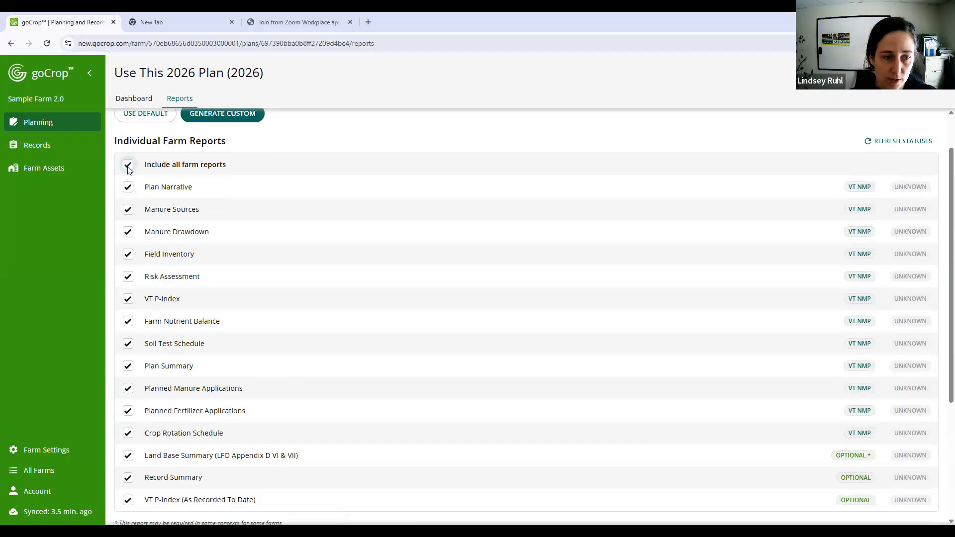
left_click(128, 166)
left_click(128, 321)
left_click(128, 343)
left_click(128, 298)
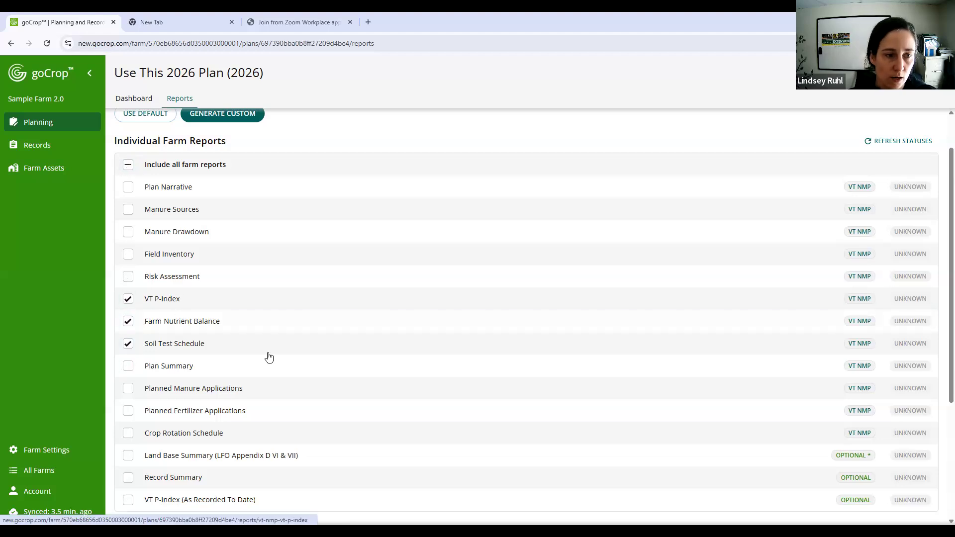
- Try toggling the inclusion of all Field Plan reports, and return the combined report to its default selection
scroll(268, 358, "down", 3)
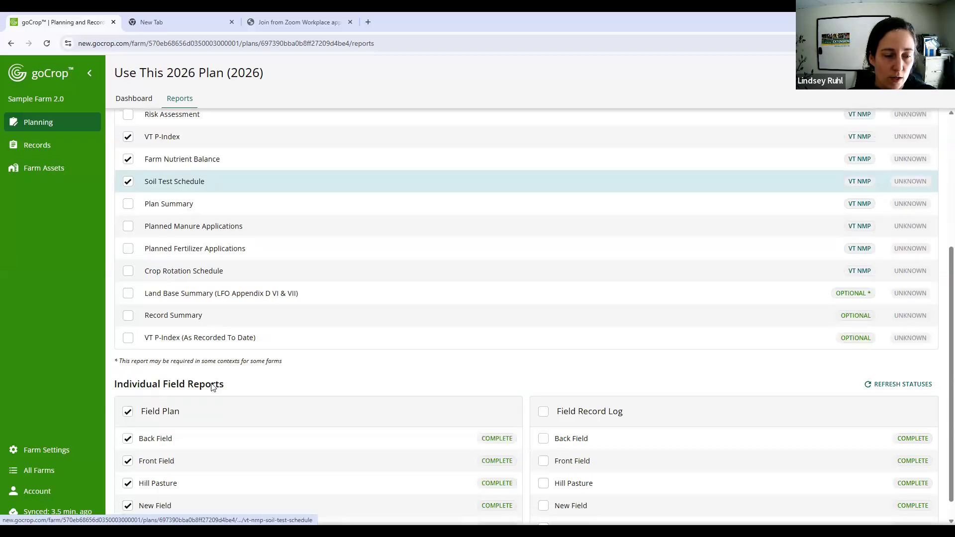
scroll(220, 324, "down", 1)
left_click(128, 389)
left_click(128, 389)
left_click(128, 389)
scroll(324, 326, "up", 5)
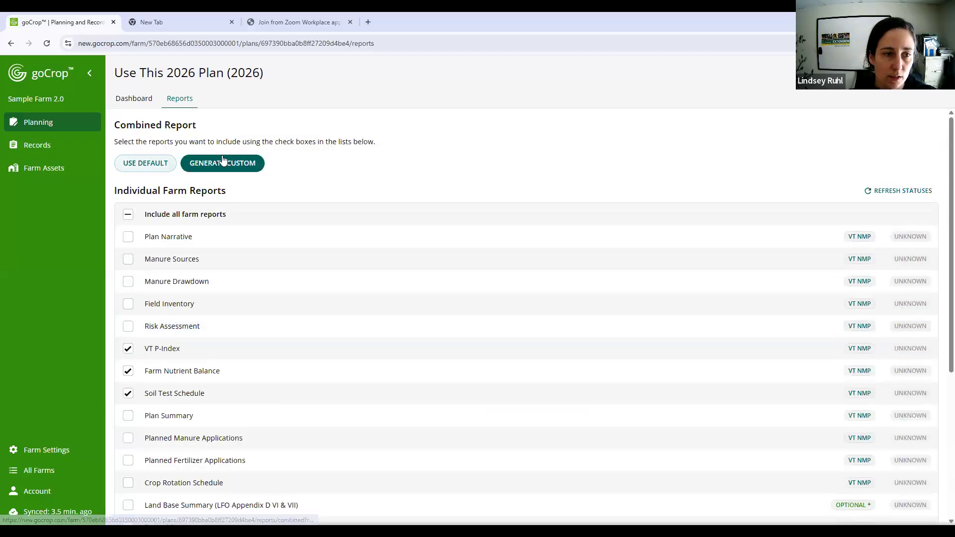
left_click(129, 165)
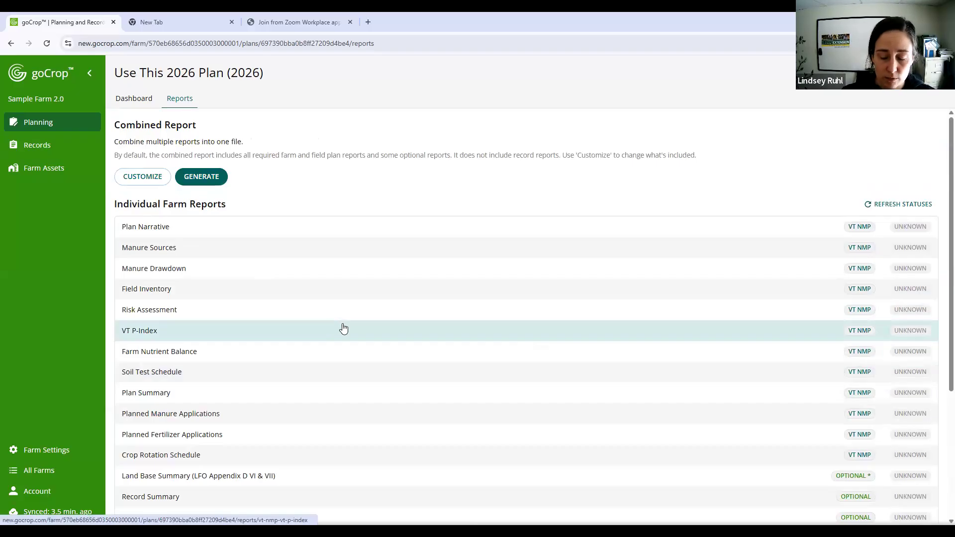
- Open the individual Plan Narrative report, examine both of its pages, and return to the plan's report list
left_click(367, 230)
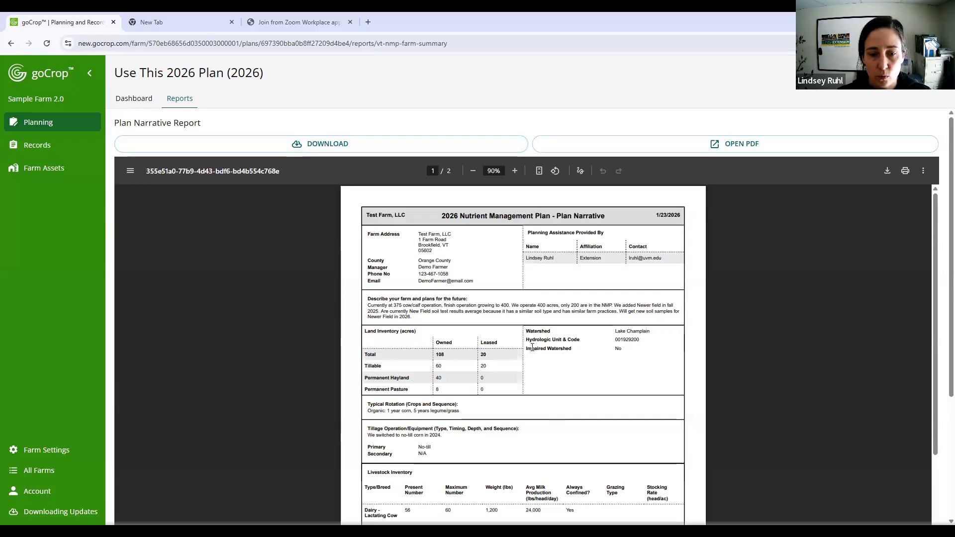
scroll(532, 347, "down", 8)
scroll(458, 247, "up", 1)
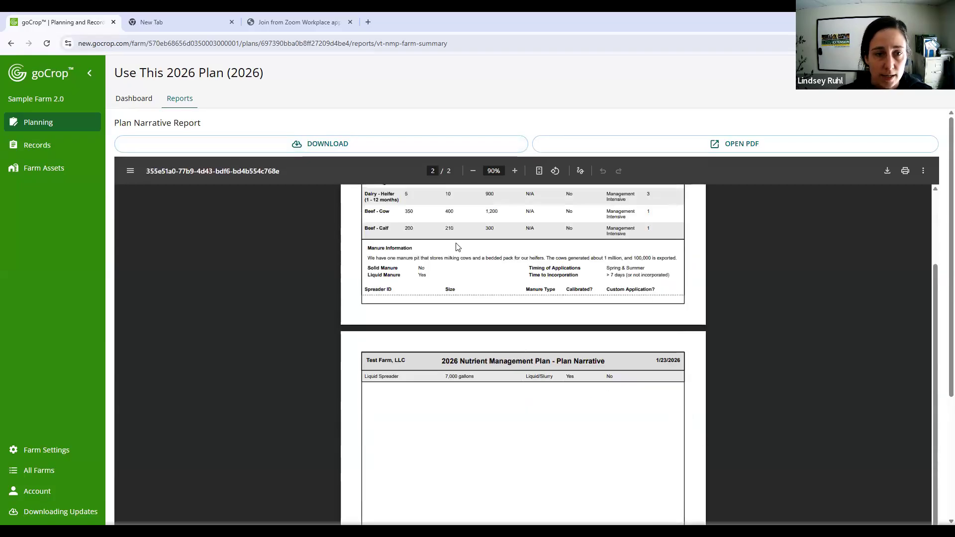
scroll(458, 247, "up", 7)
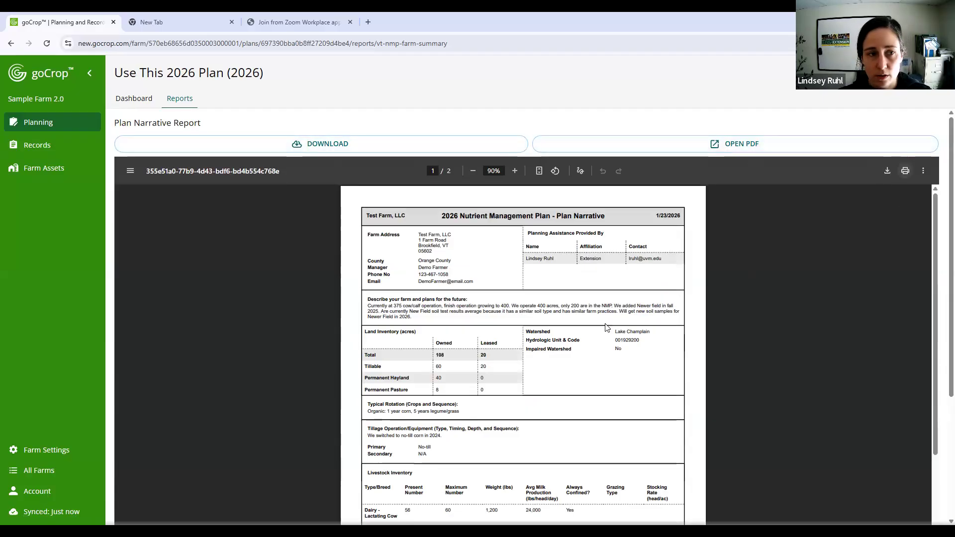
scroll(606, 328, "down", 8)
scroll(606, 331, "up", 8)
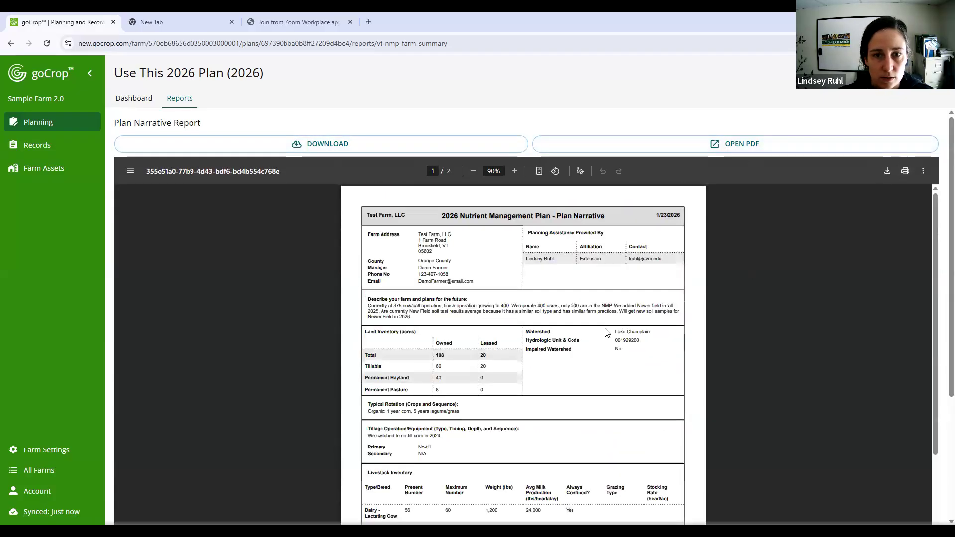
left_click(191, 102)
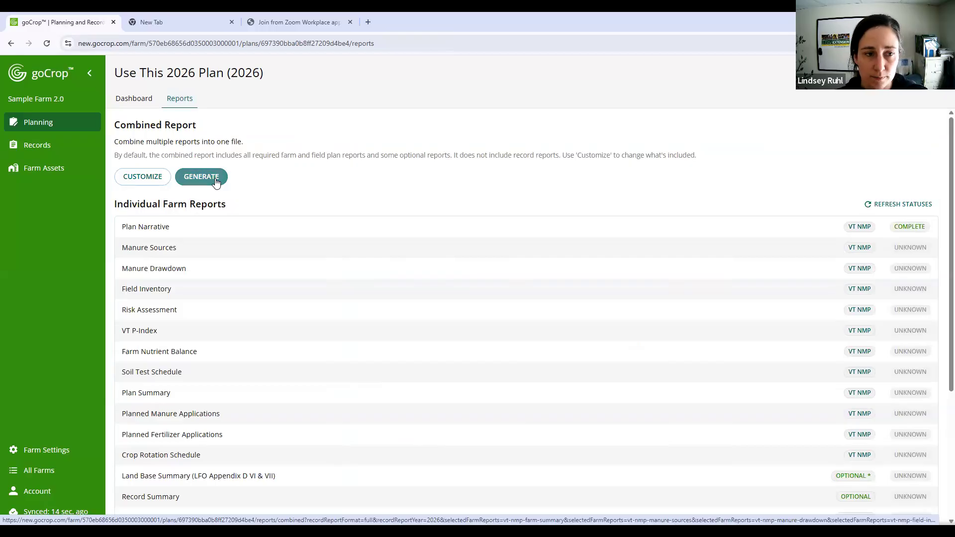
- Generate the default combined report and look through its pages from the Plan Narrative to the individual field plans
left_click(215, 178)
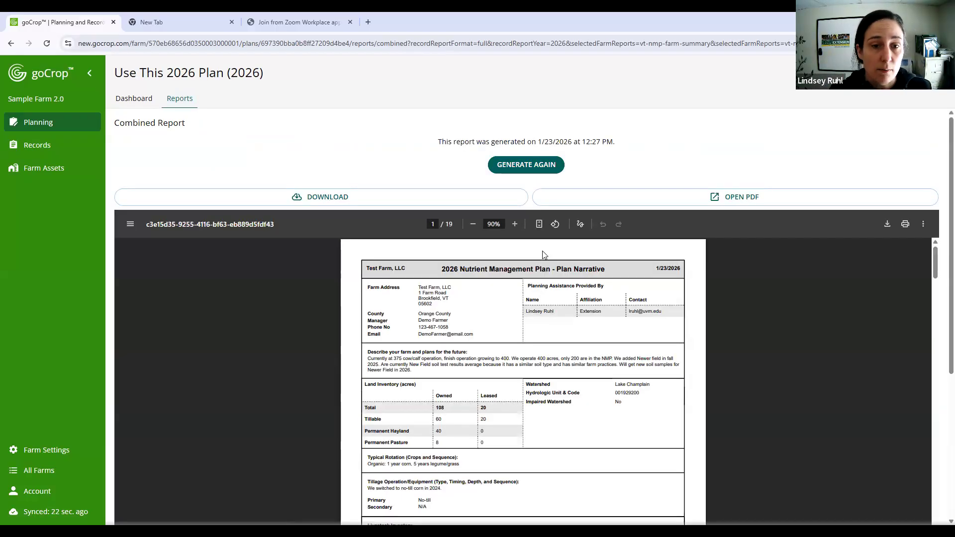
scroll(713, 369, "down", 8)
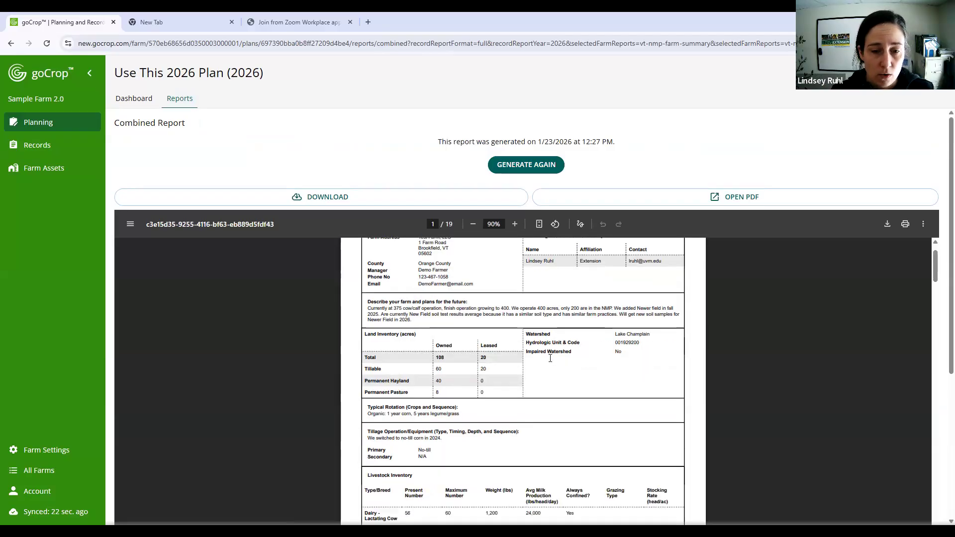
scroll(713, 371, "down", 10)
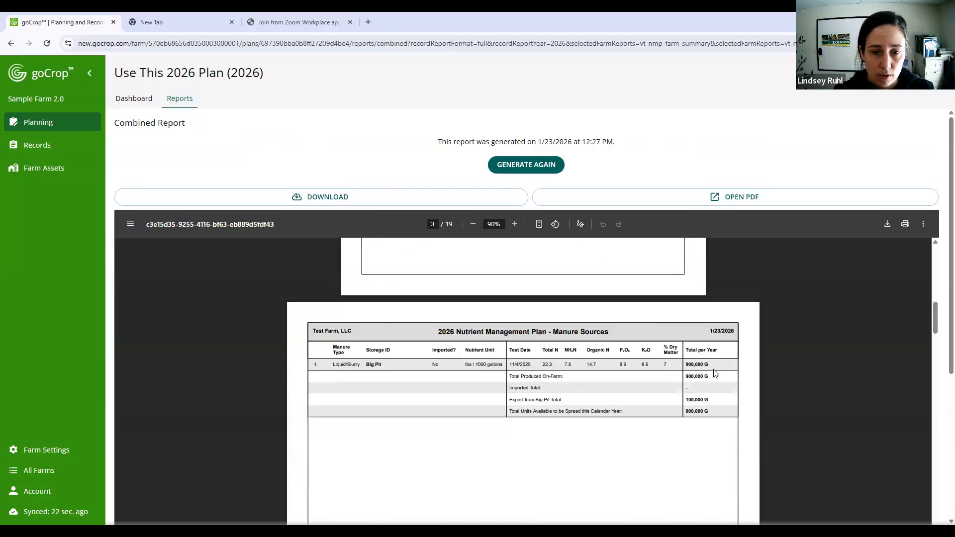
scroll(713, 369, "down", 8)
scroll(713, 368, "down", 8)
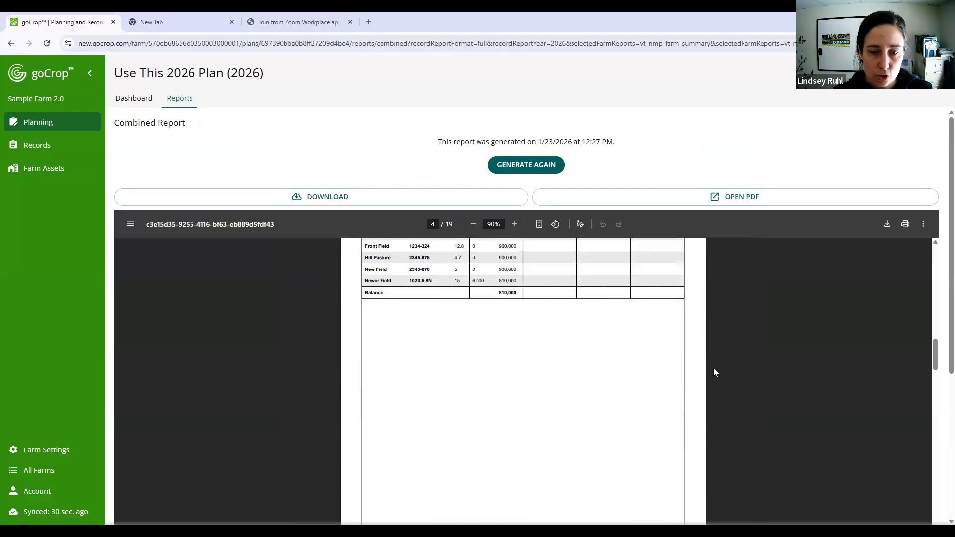
scroll(713, 369, "down", 20)
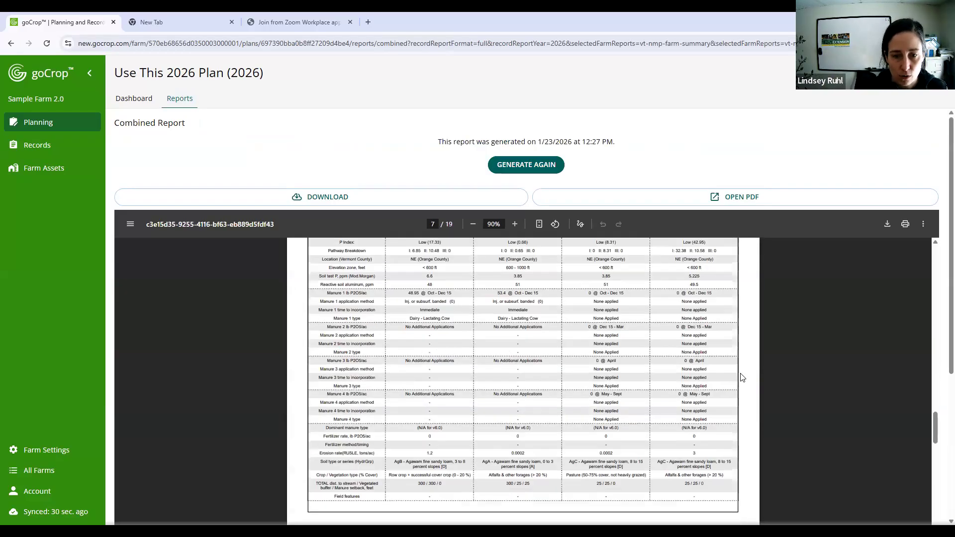
scroll(738, 379, "down", 20)
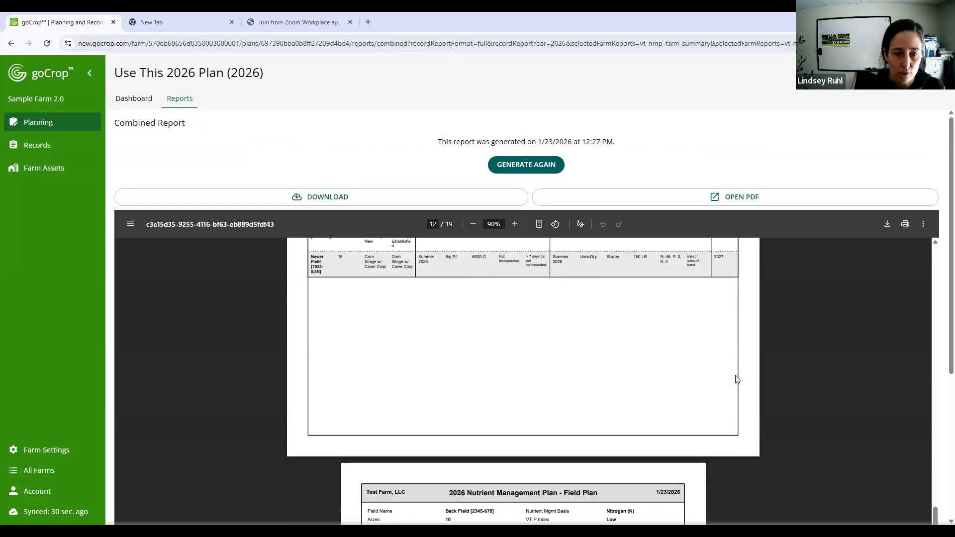
scroll(470, 398, "down", 10)
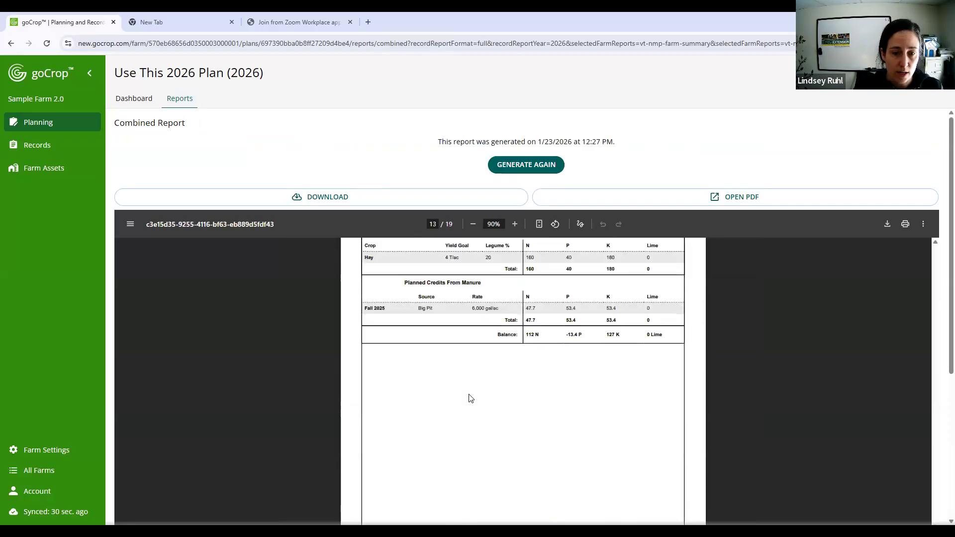
scroll(480, 344, "down", 5)
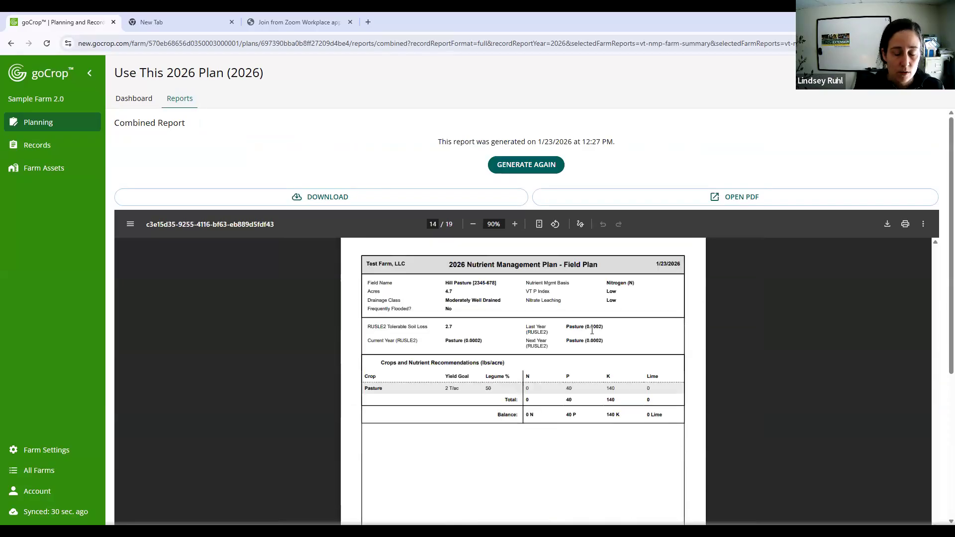
scroll(599, 369, "down", 7)
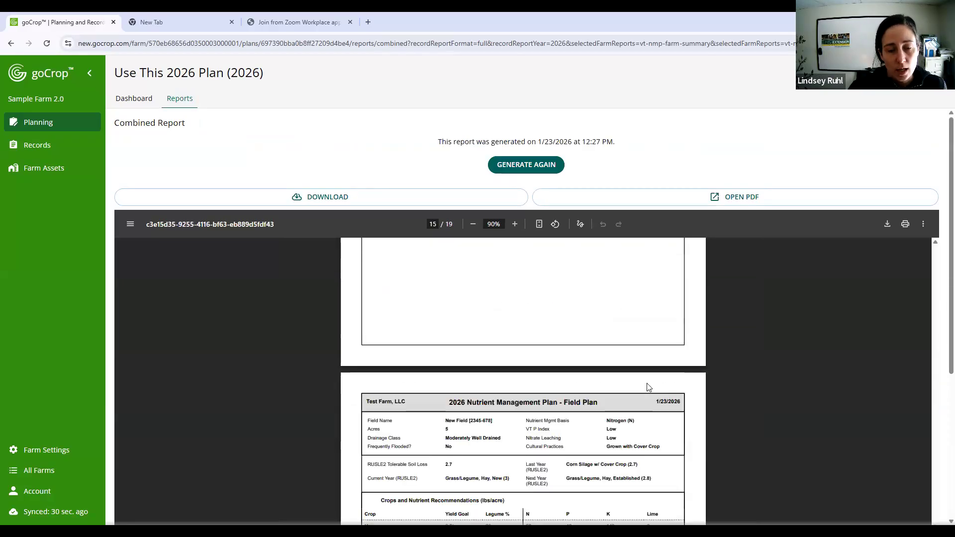
scroll(648, 387, "down", 3)
scroll(648, 387, "up", 20)
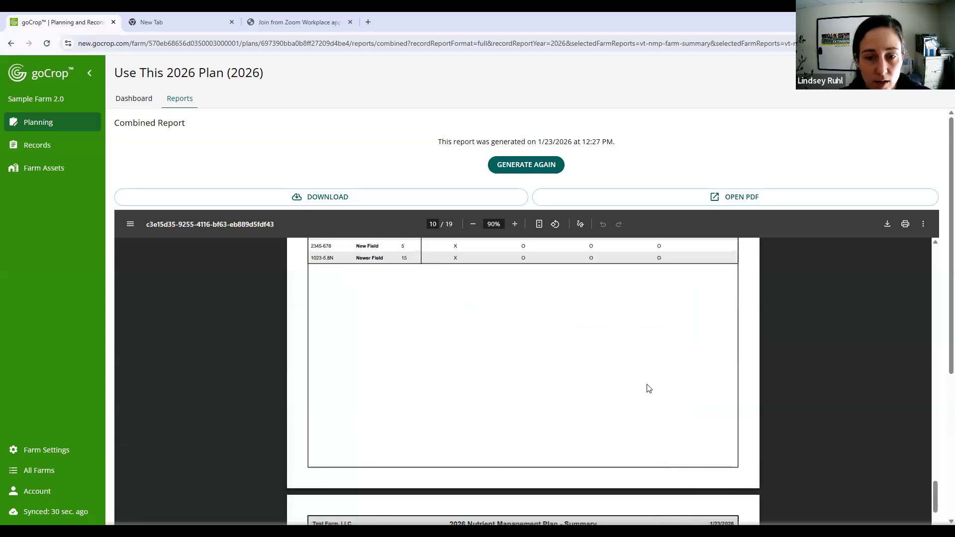
scroll(648, 387, "up", 20)
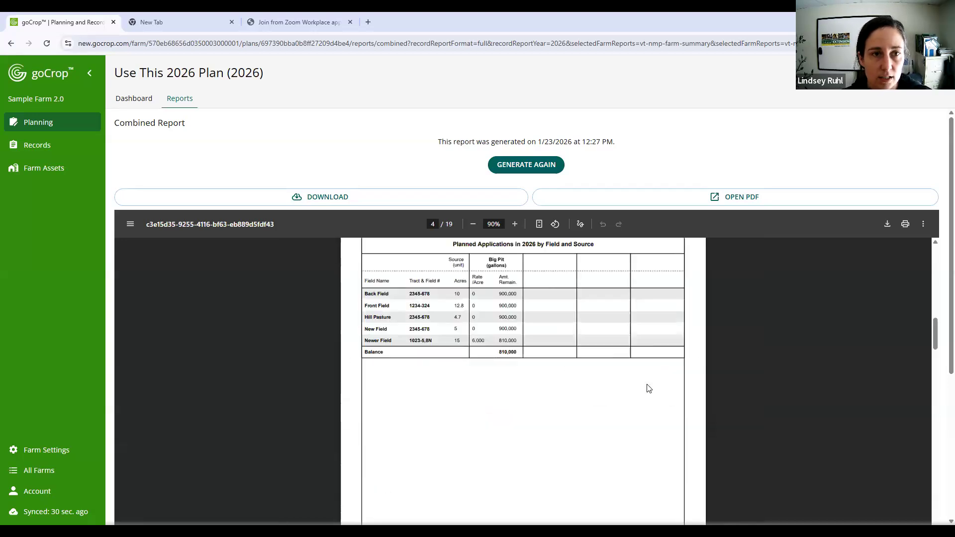
scroll(649, 387, "up", 10)
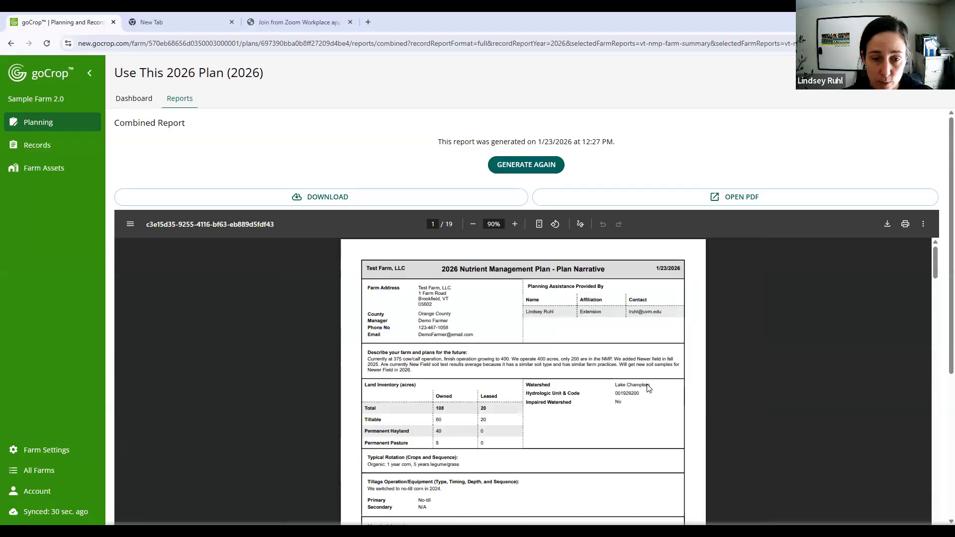
- Examine the Plan Narrative again and check the Manure Drawdown page's remaining amounts per field and total Big Pit units available
scroll(649, 387, "down", 4)
scroll(648, 387, "down", 1)
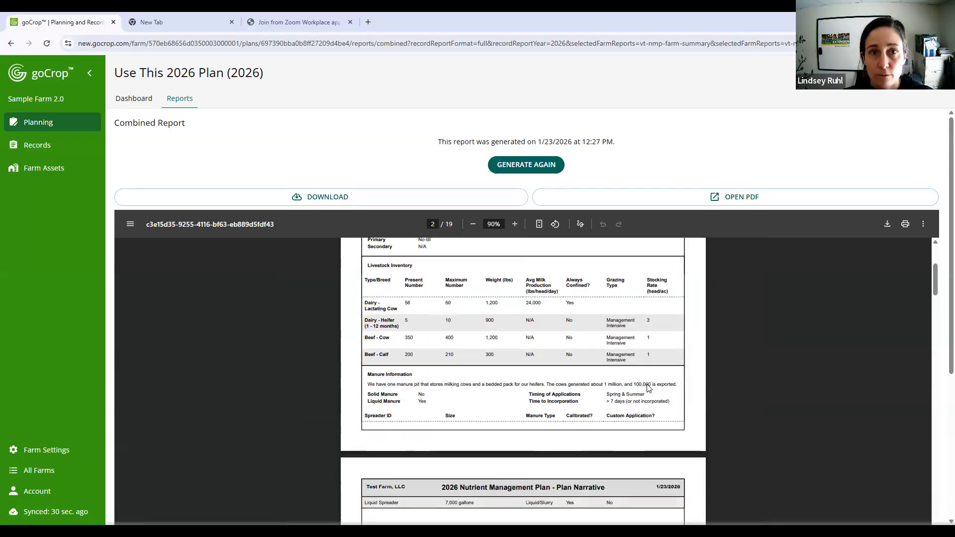
scroll(649, 387, "down", 1)
scroll(629, 398, "down", 15)
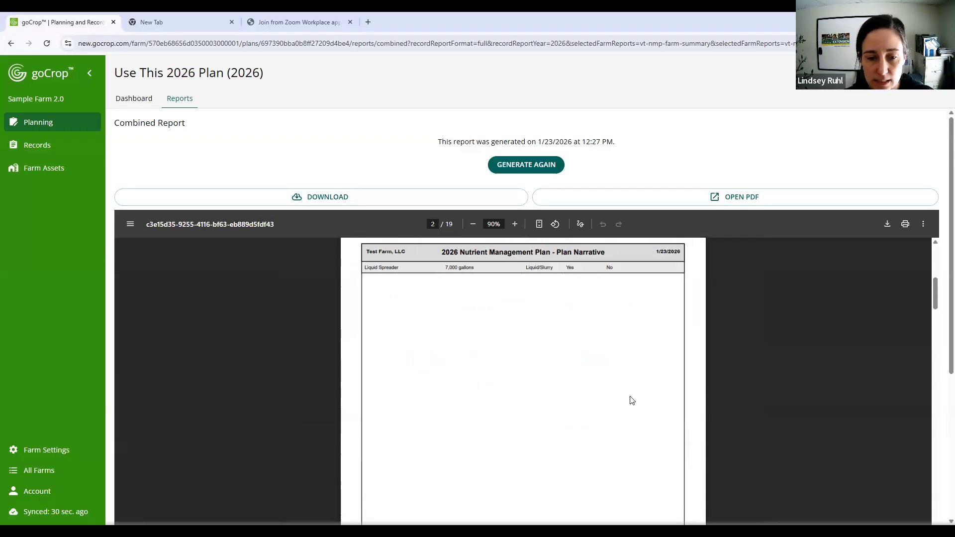
scroll(628, 397, "down", 8)
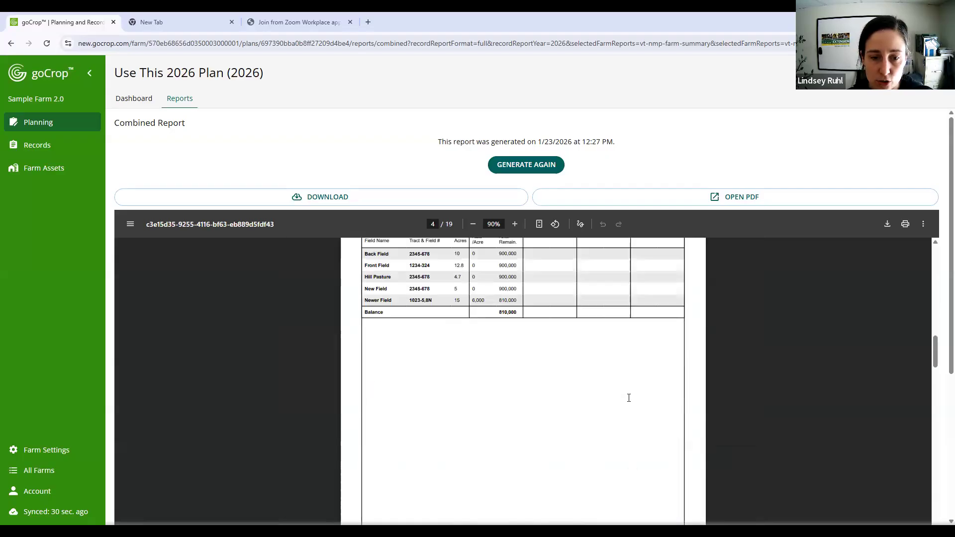
scroll(618, 389, "up", 1)
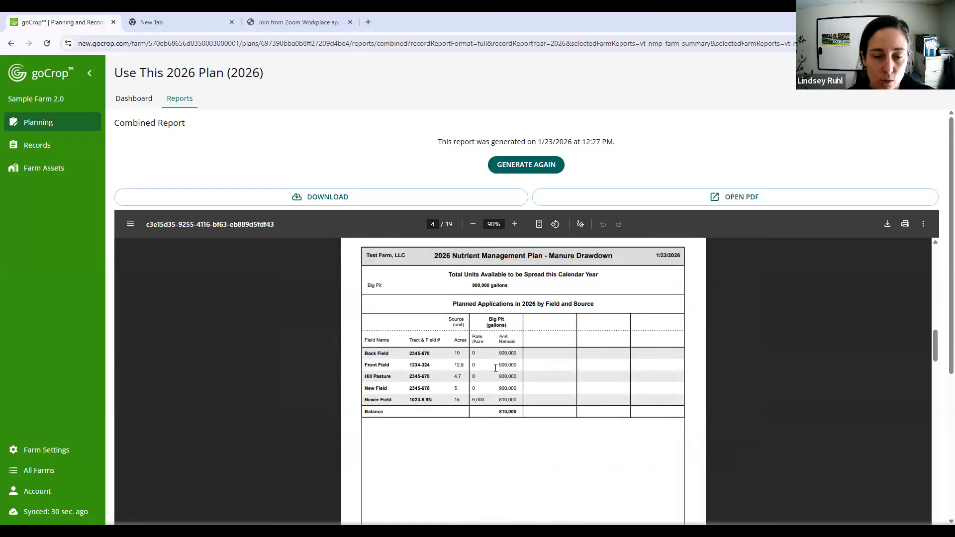
left_click_drag(500, 353, 512, 388)
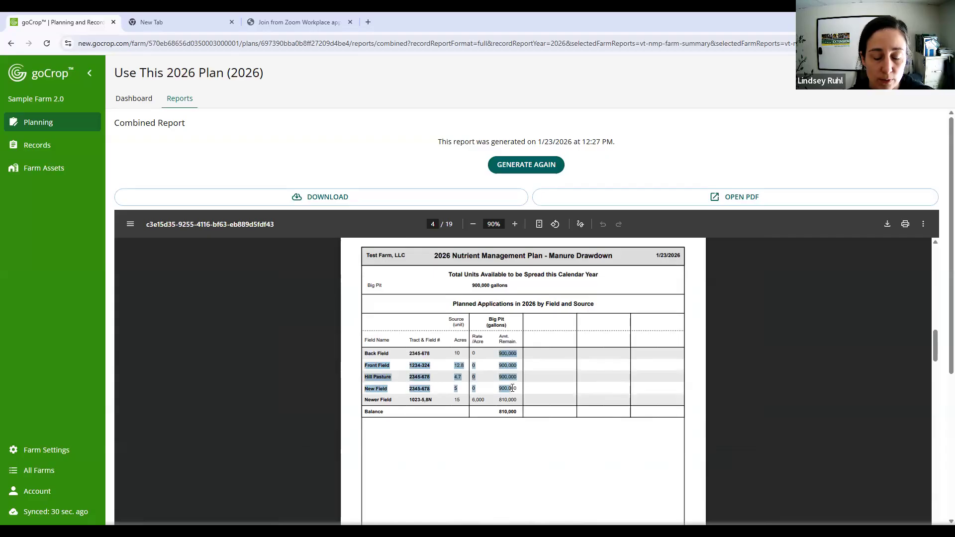
left_click(512, 387)
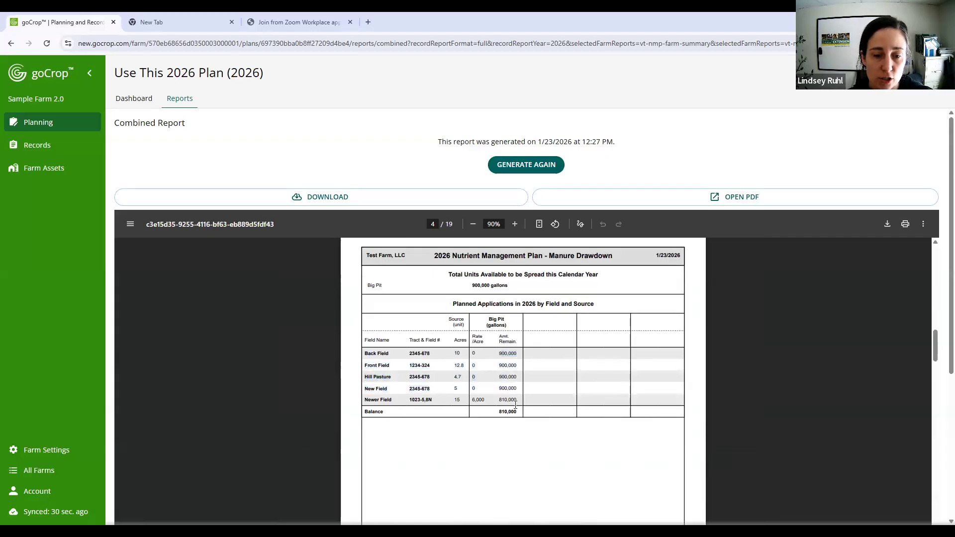
triple_click(478, 284)
left_click(539, 329)
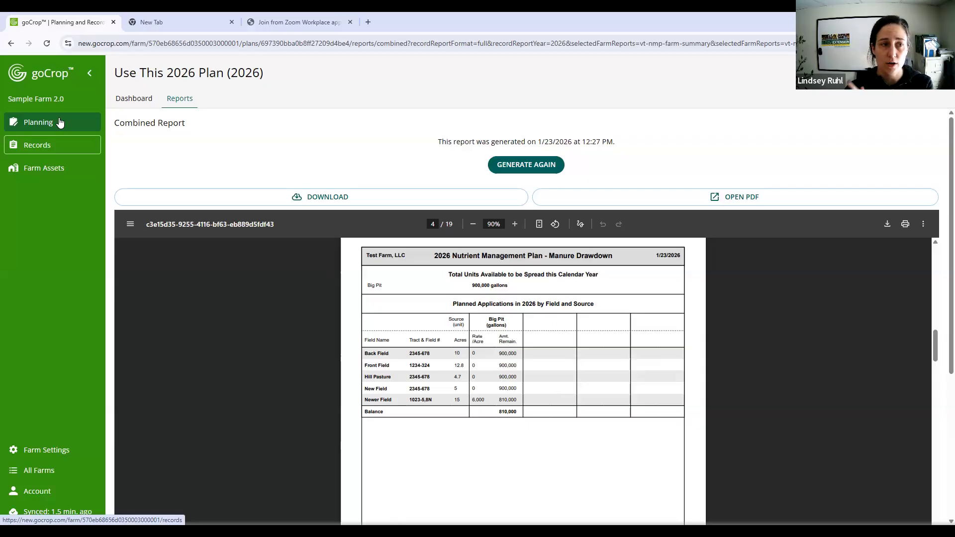
- Filter the farm assets to show only fields and open the details of Back Field
left_click(54, 179)
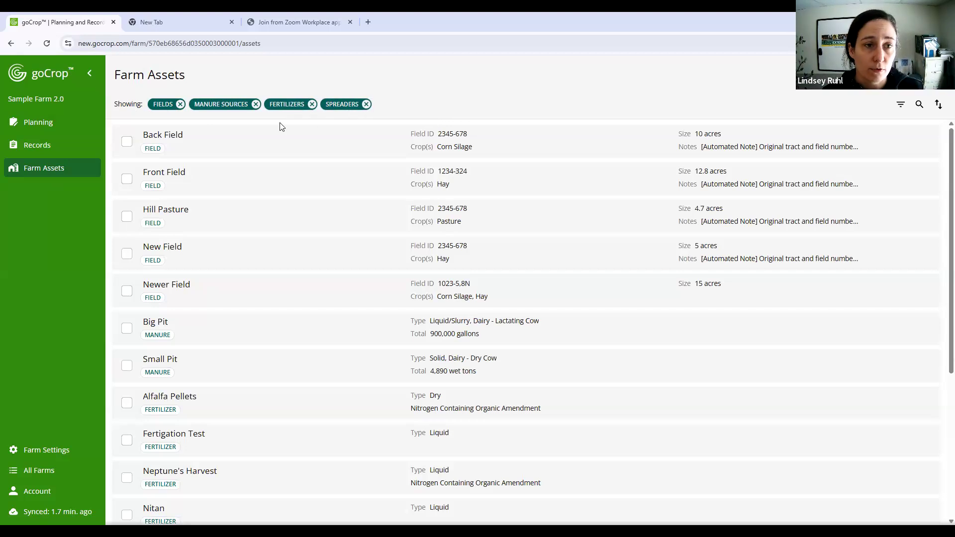
left_click(255, 106)
left_click(233, 106)
left_click(236, 108)
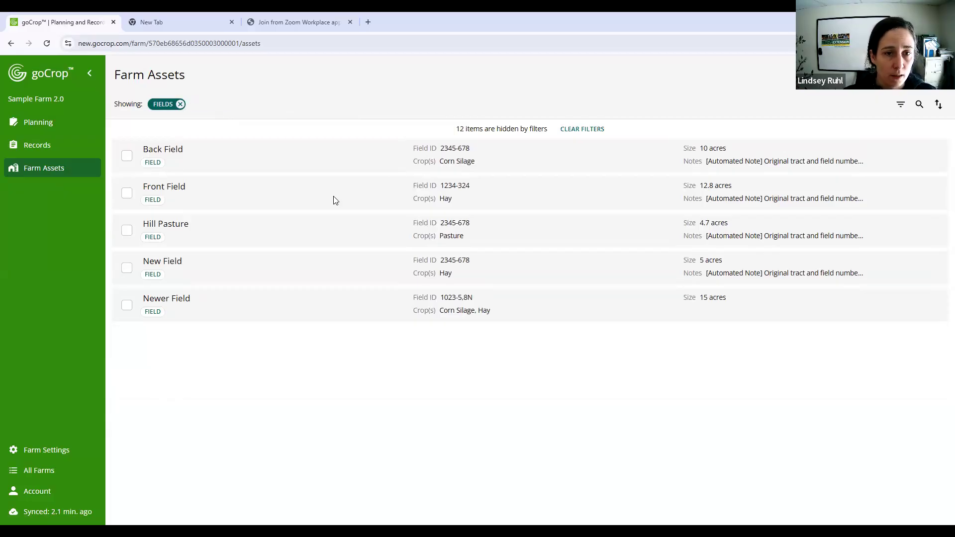
left_click(406, 158)
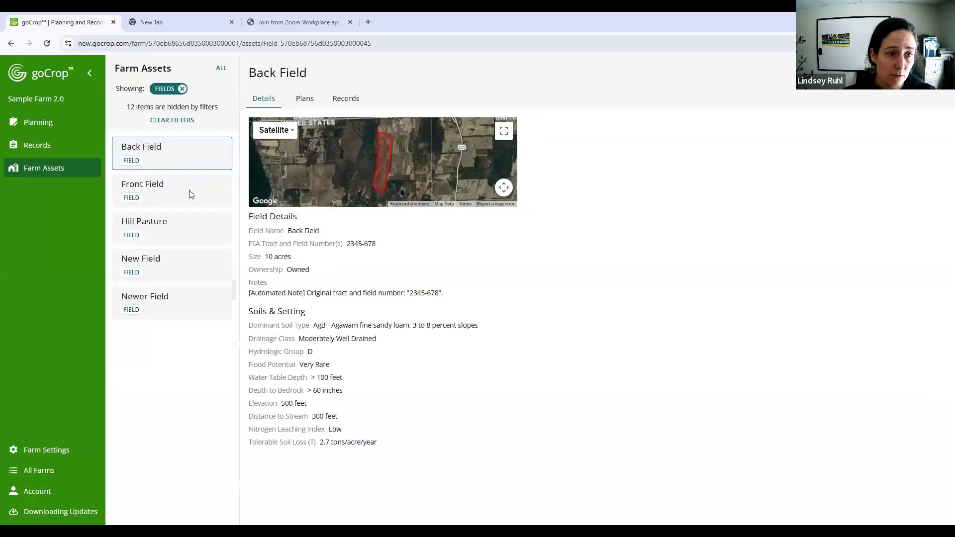
- Review Back Field's details and its field plan checklist with Use This 2026 Plan (2026) selected
left_click(178, 154)
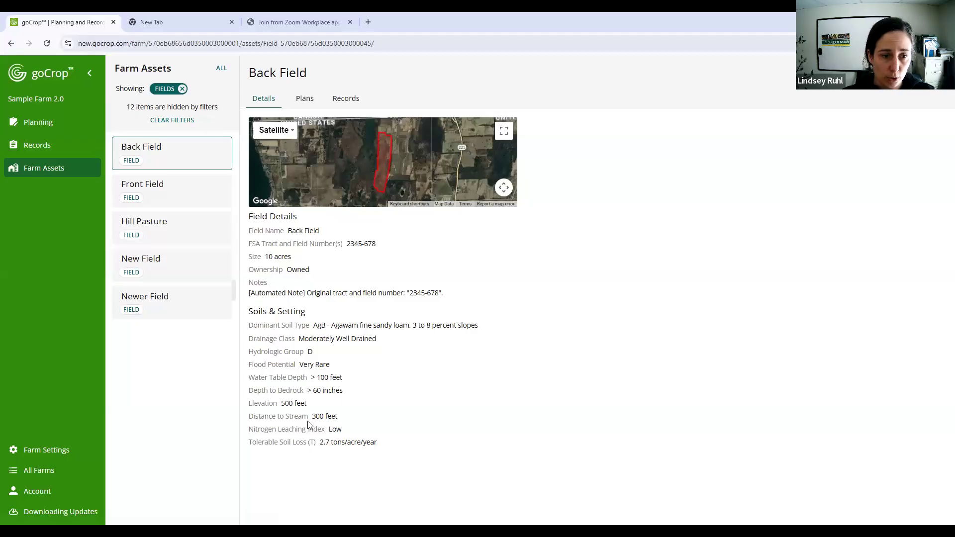
left_click(309, 101)
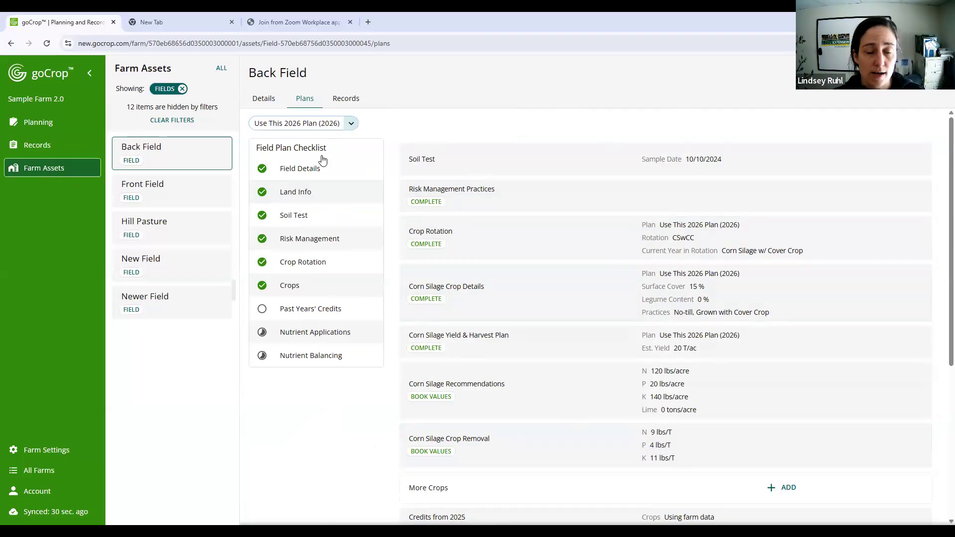
left_click(326, 123)
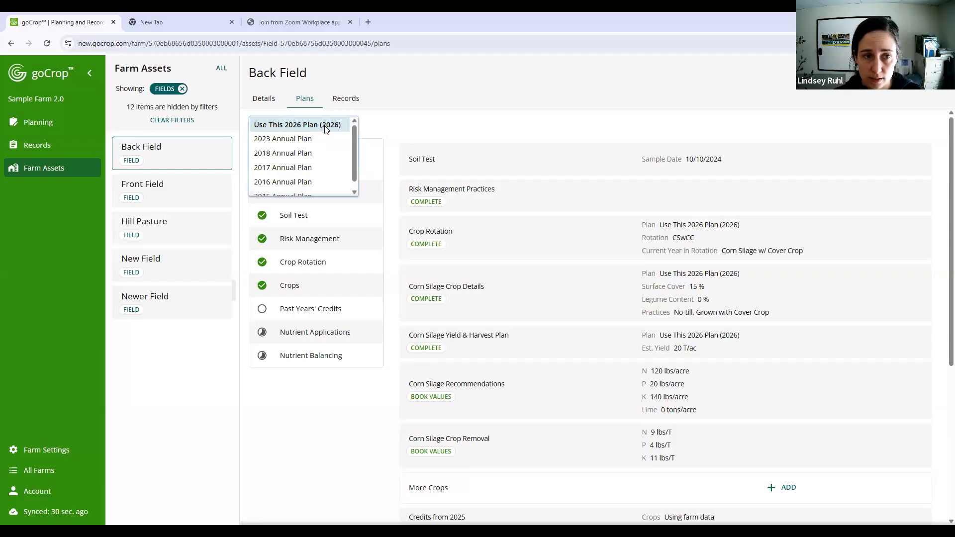
left_click(326, 125)
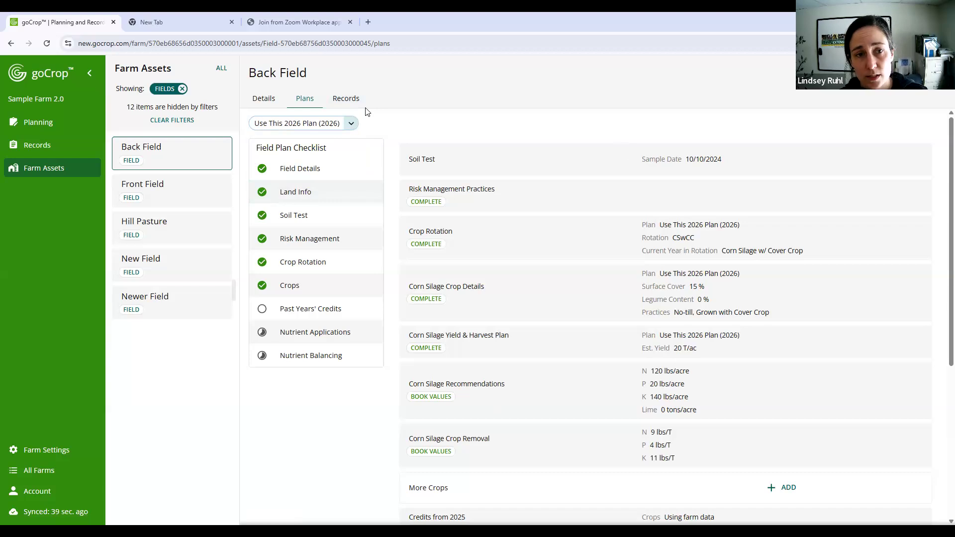
- Open Back Field's records, view the blank form for a new Harvest Record, and close it without saving
left_click(336, 103)
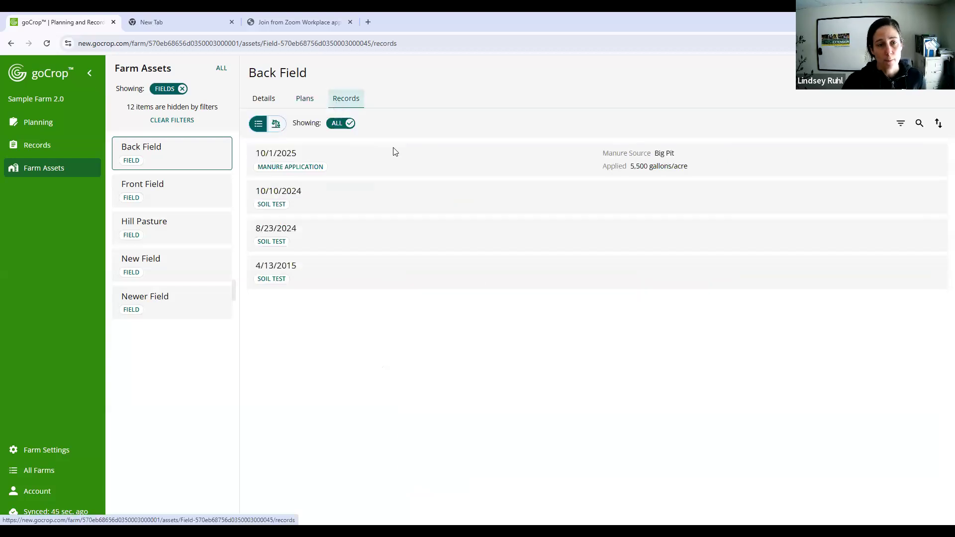
left_click(920, 73)
left_click(456, 135)
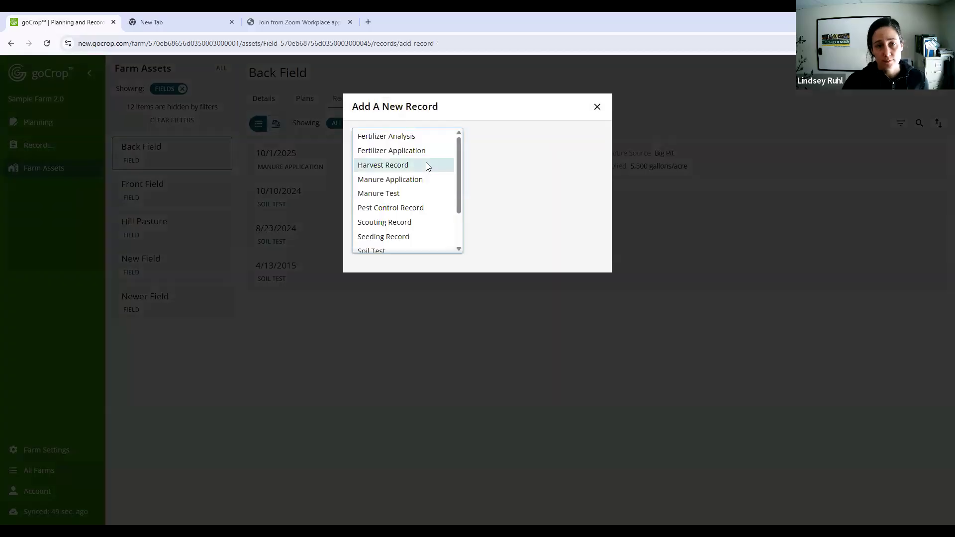
left_click(426, 164)
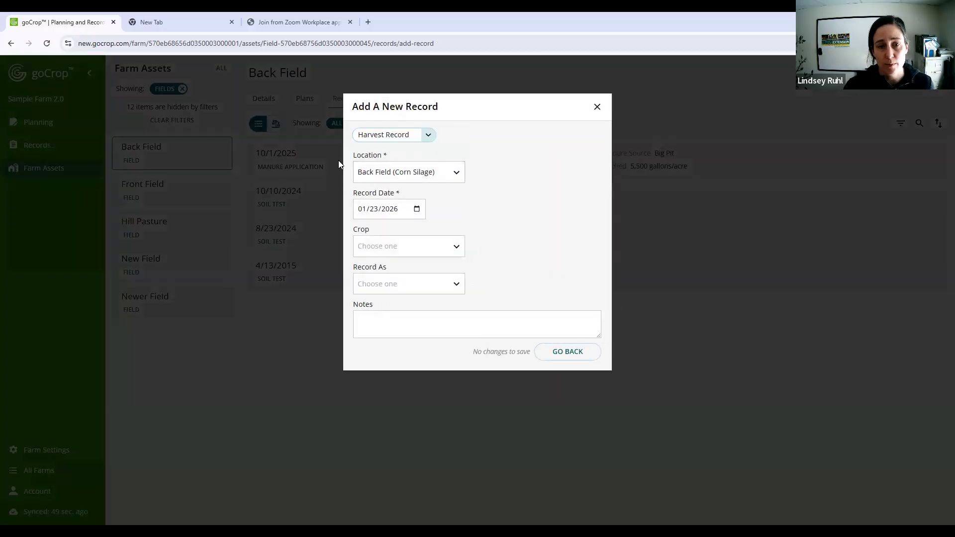
left_click(597, 107)
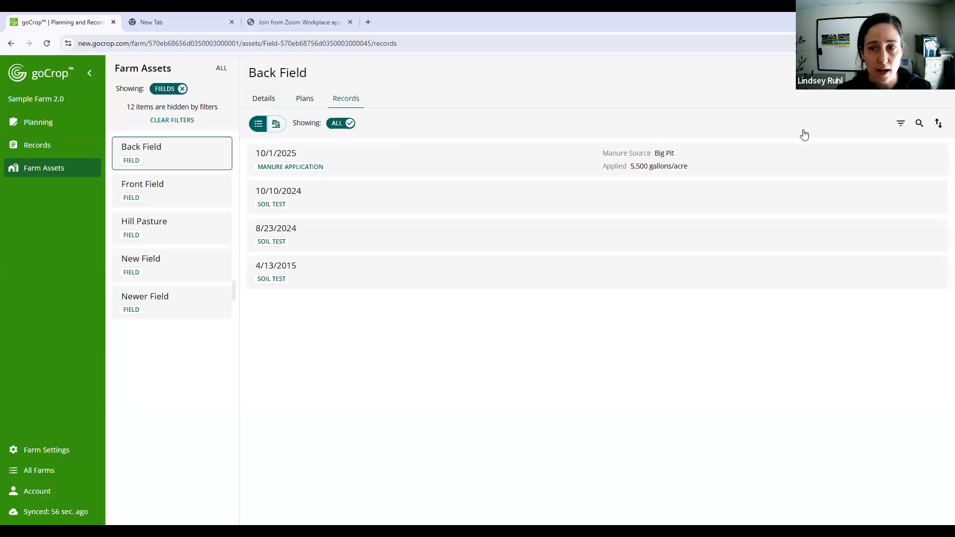
- View the blank form for a new Manure Application record on Back Field and leave it without saving
left_click(919, 73)
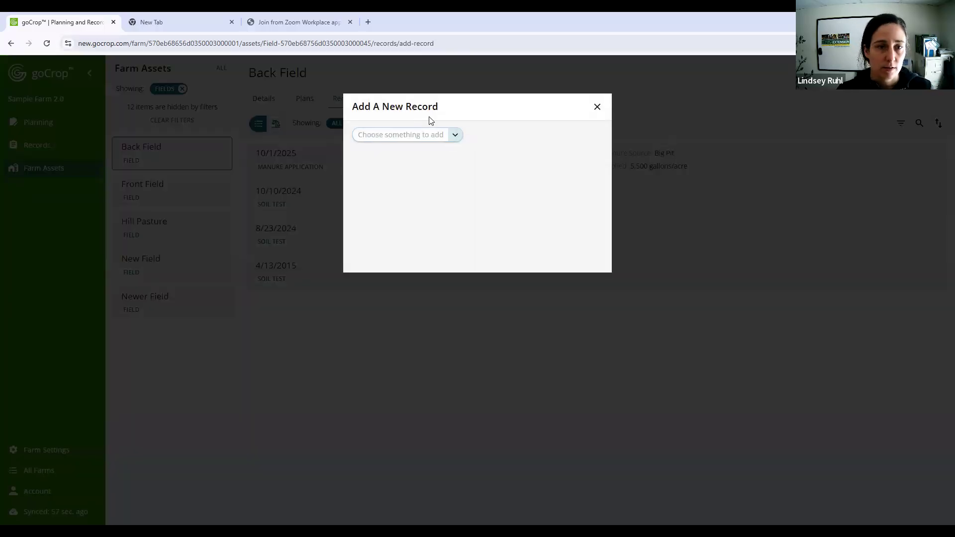
left_click(405, 135)
left_click(412, 178)
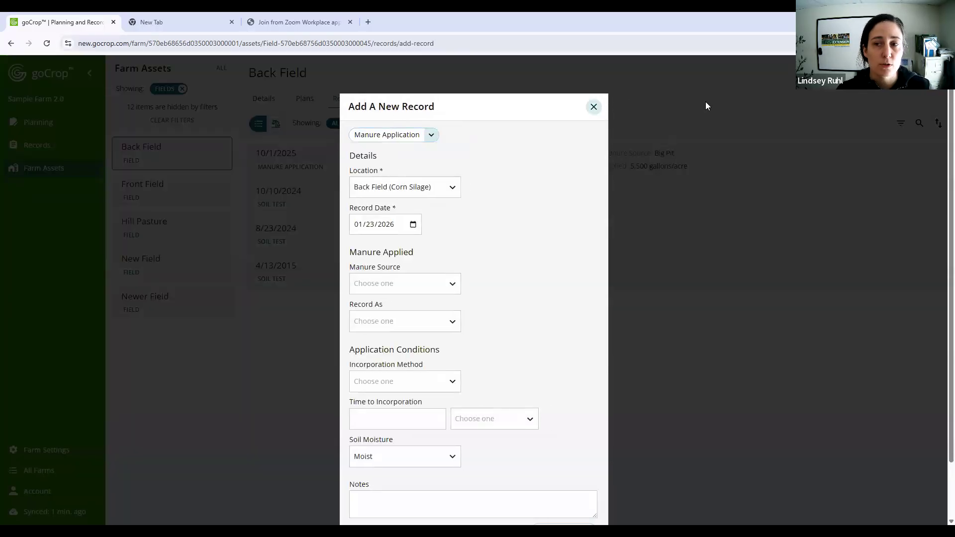
left_click(705, 106)
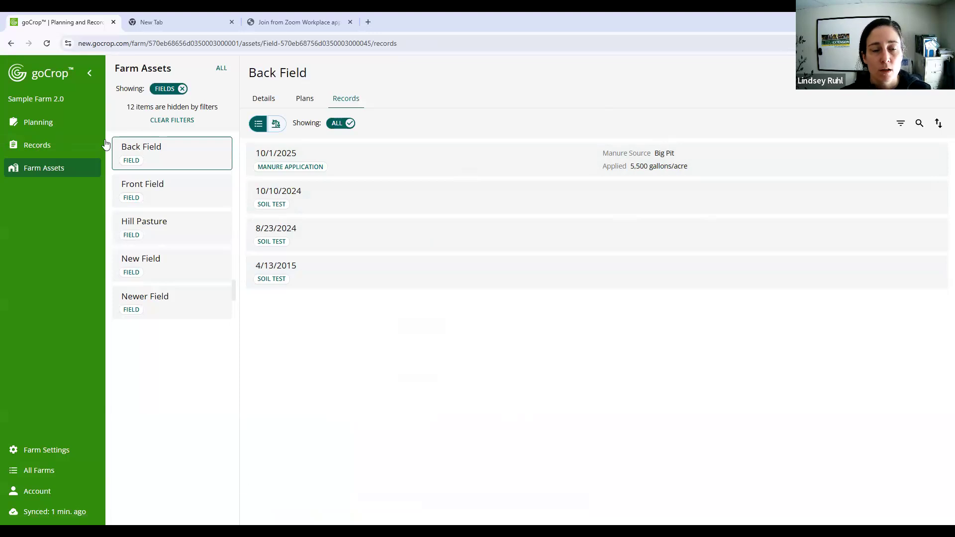
- Show Back Field's records as a balance of applied nutrients and examine the application behind its Manure row
left_click(410, 195)
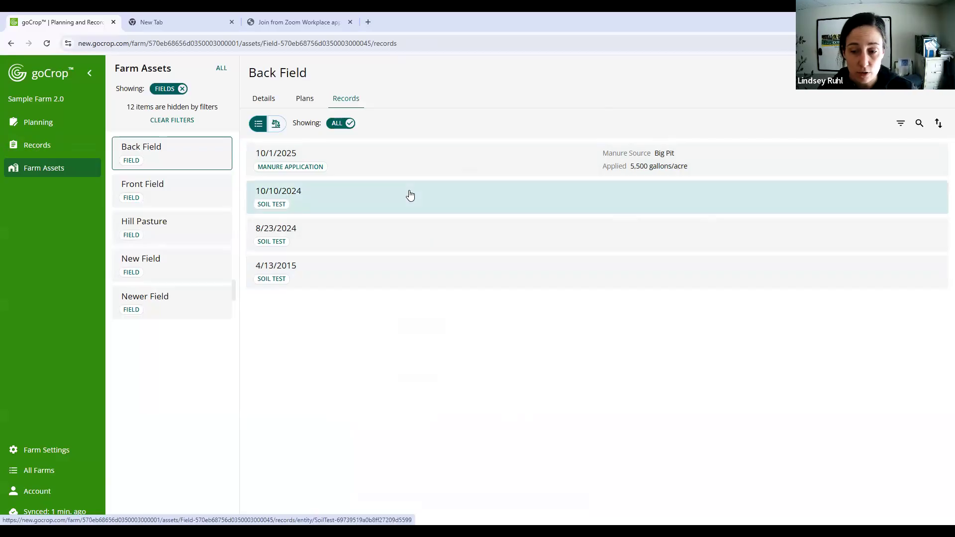
left_click(257, 126)
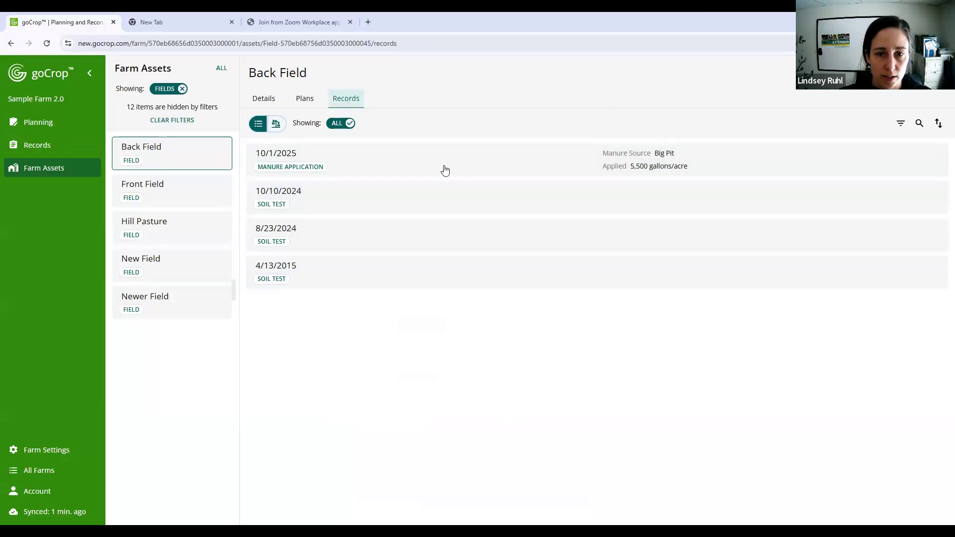
left_click(276, 125)
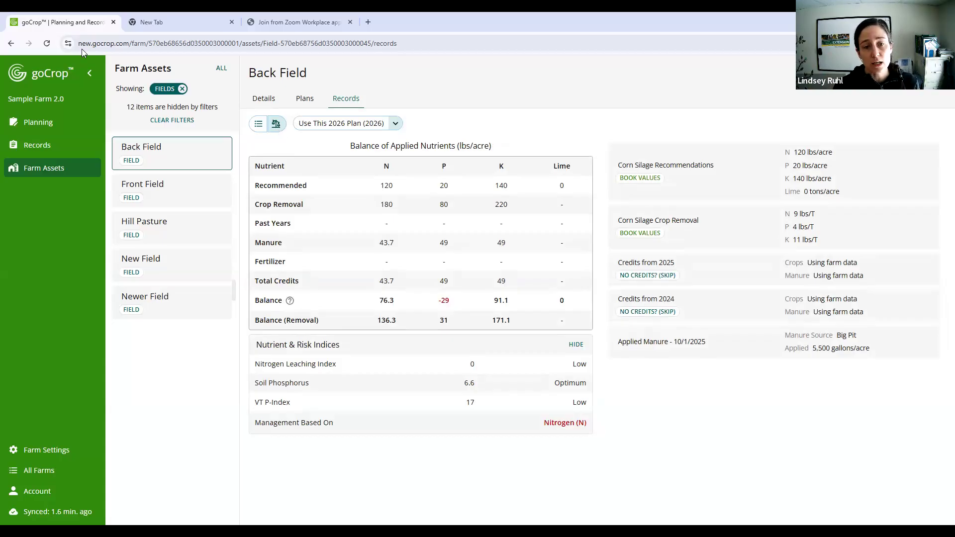
left_click(412, 251)
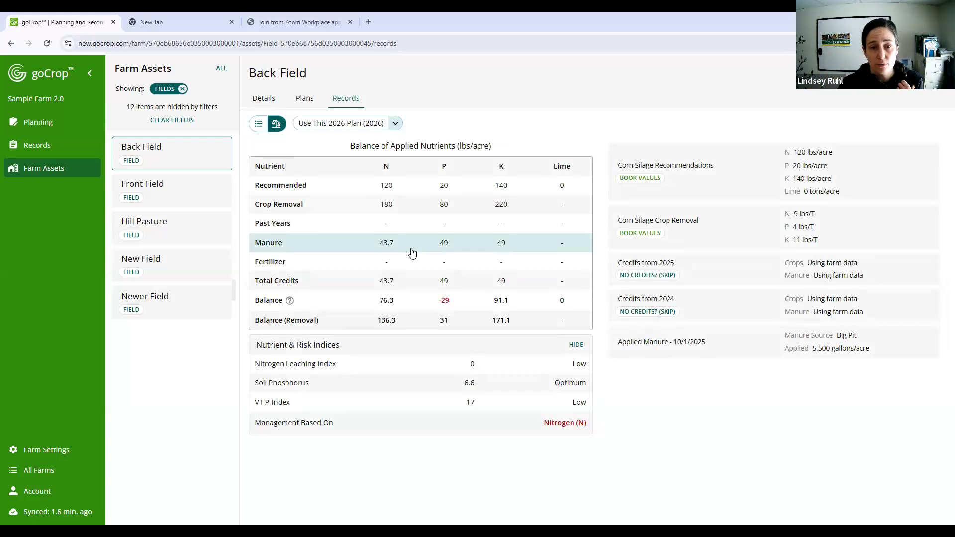
left_click(412, 252)
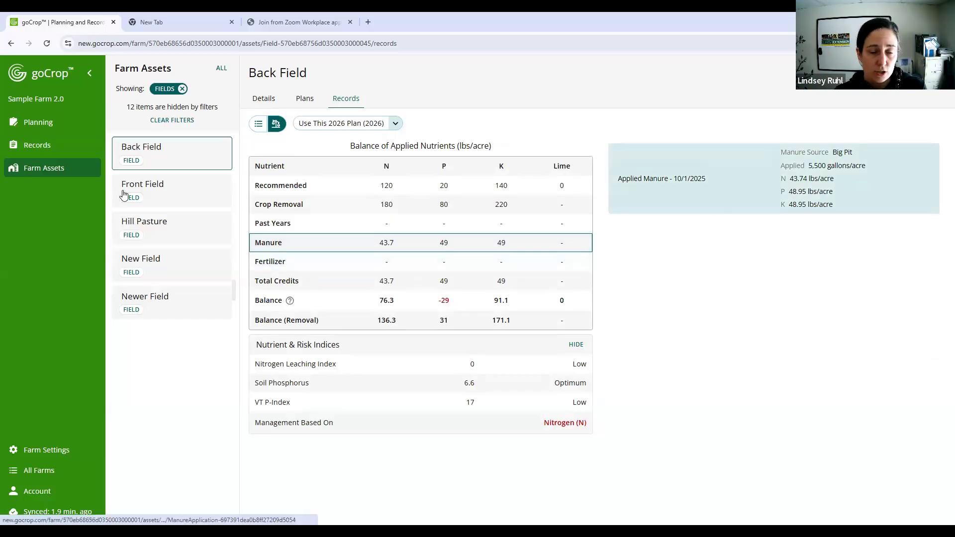
- Check the applied nutrient balance of Front Field, Hill Pasture, New Field and Newer Field in turn
left_click(183, 190)
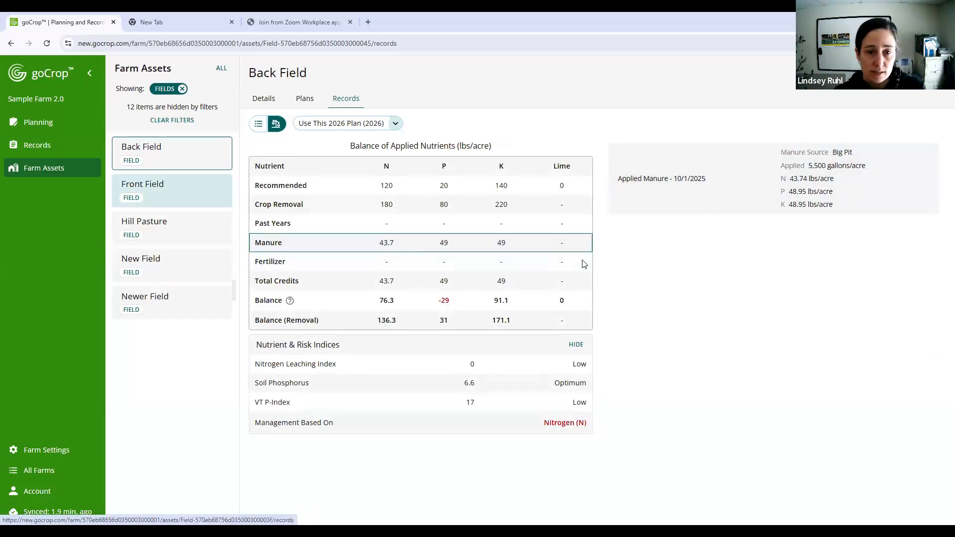
left_click(192, 225)
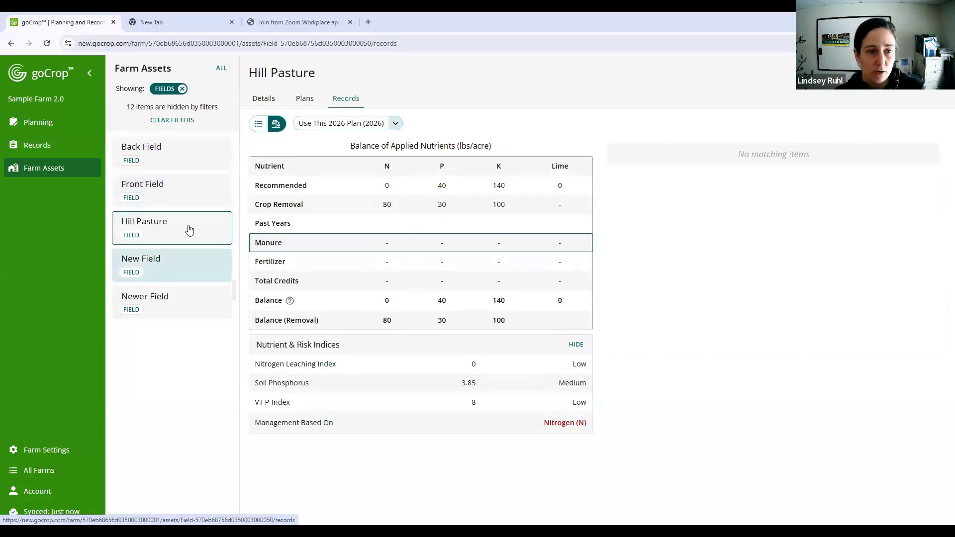
left_click(192, 270)
left_click(194, 314)
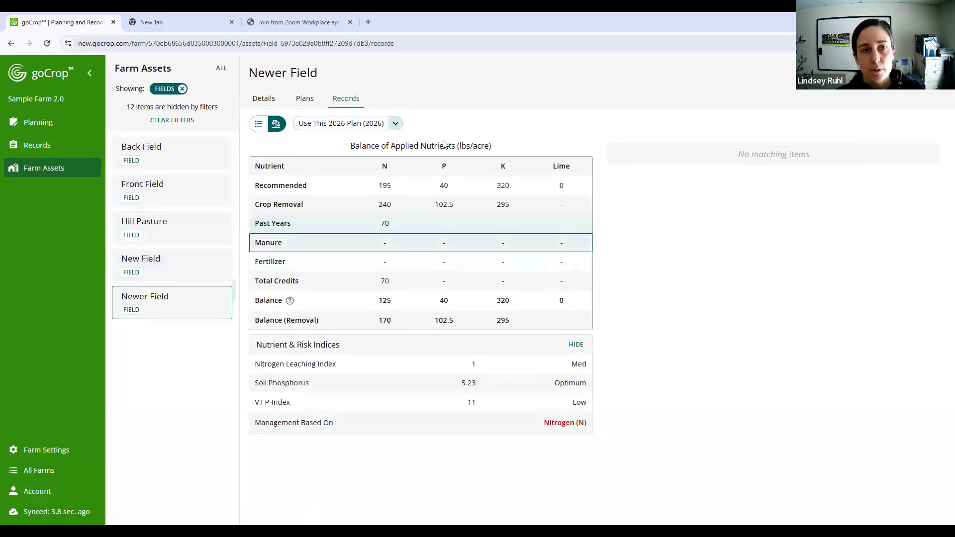